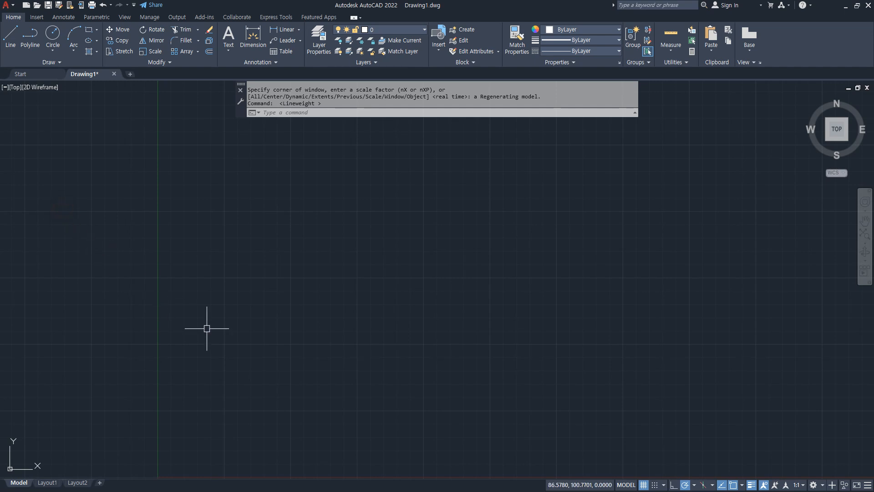
- Draw a 10 by 10 rectangle in the empty drawing area
key("Return")
left_click(238, 338)
type("@10,10")
key("Return")
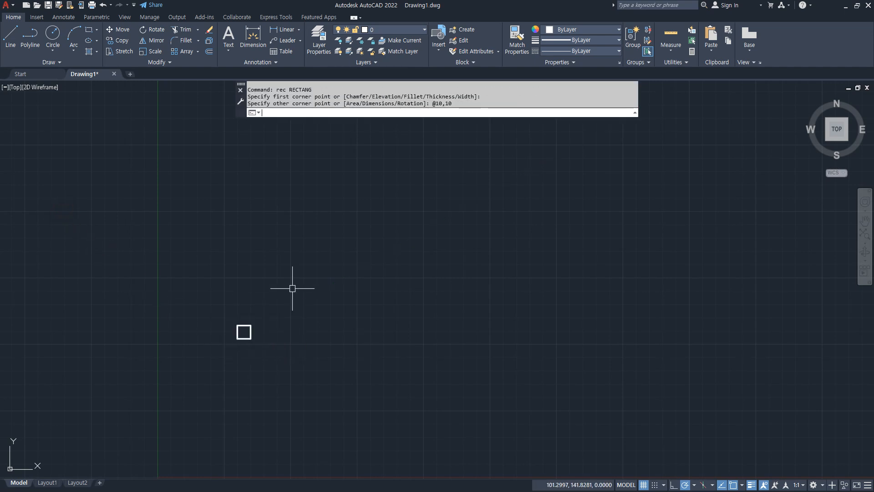
- Add a linear dimension above the square's upper edge, measured between its two upper corners
scroll(218, 339, "up", 6)
left_click(285, 29)
left_click(287, 230)
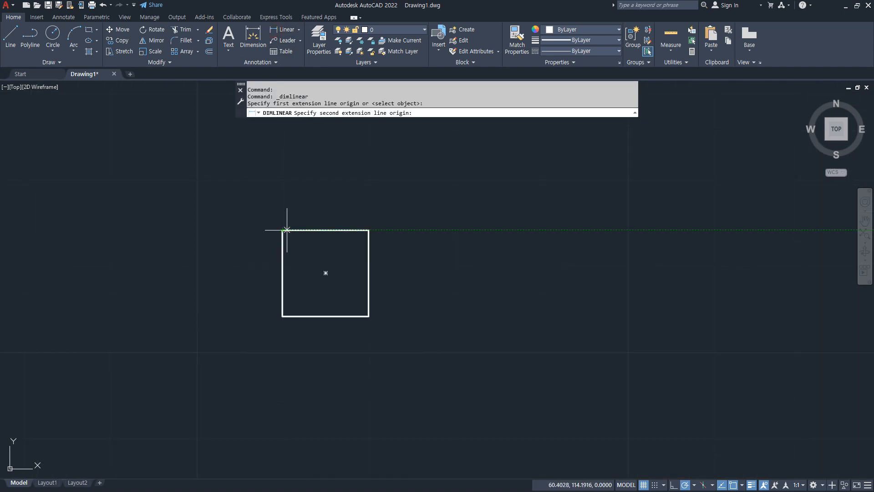
left_click(368, 230)
left_click(333, 166)
- Scale the square and its dimension by a factor of 3 from the square's lower-left corner
middle_click_drag(360, 221, 324, 268)
type("sc")
key("space")
left_click(369, 170)
left_click(209, 399)
key("space")
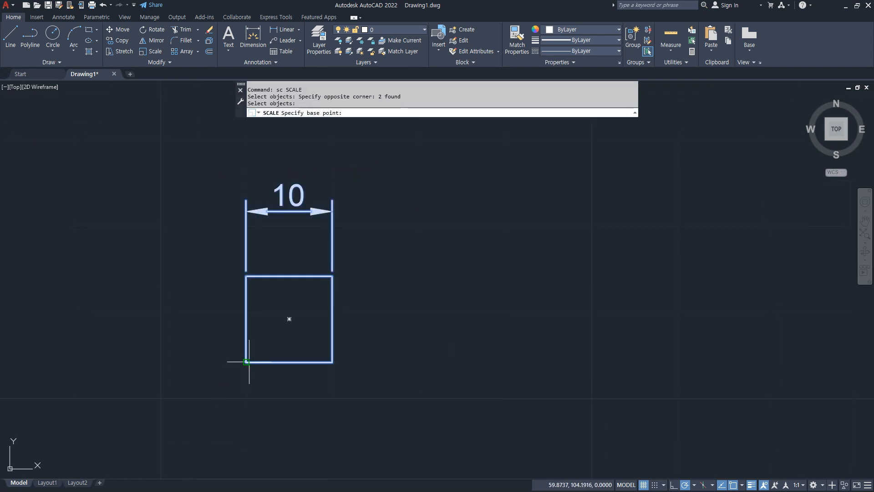
left_click(289, 319)
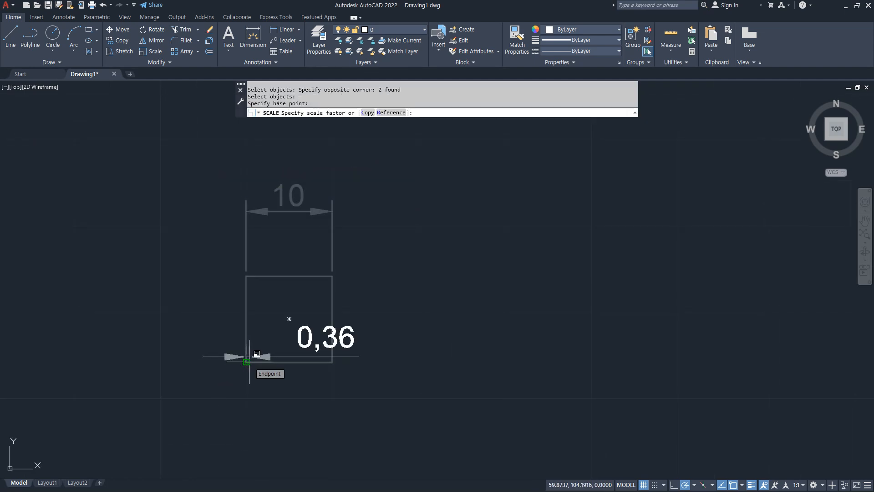
type("3")
key("Return")
scroll(248, 361, "down", 4)
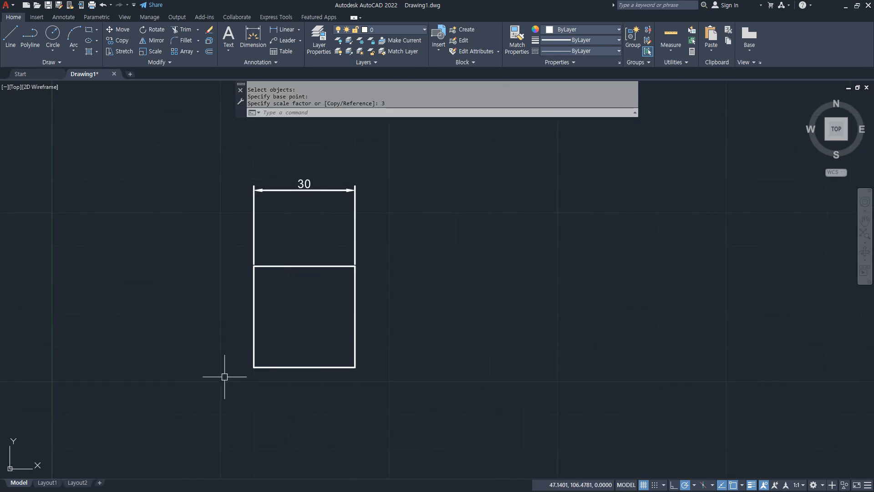
- Scale the square and its dimension by a factor of 1/3 from the square's lower-left corner
type("sc")
key("Return")
left_click(402, 165)
left_click(193, 437)
key("Return")
left_click(251, 368)
type("1/3")
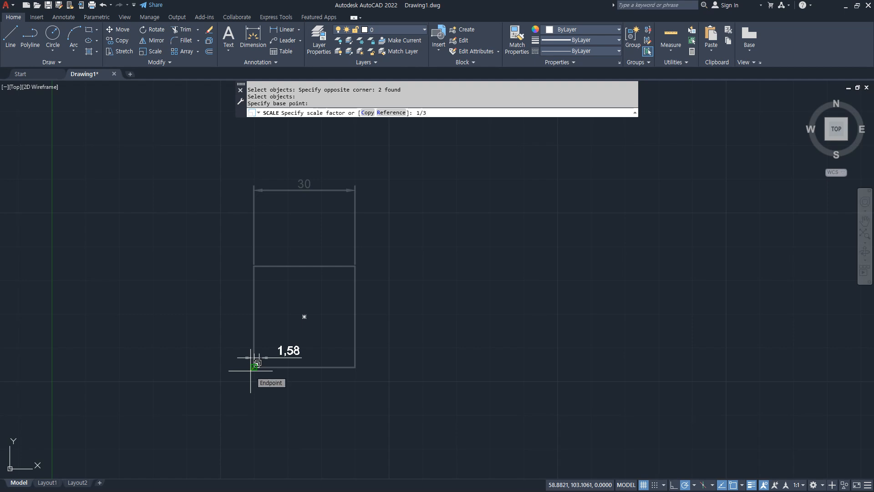
key("Return")
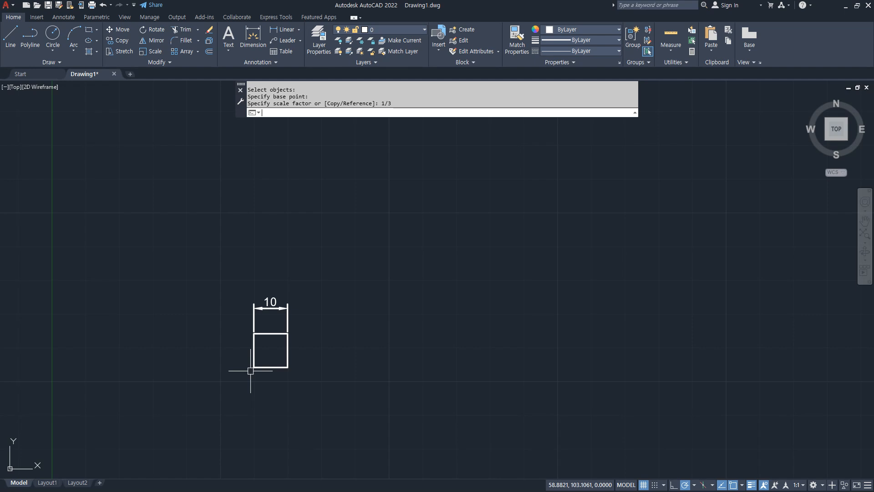
- Erase the square together with its linear dimension
left_click(278, 376)
left_click(221, 278)
type("e")
key("Return")
- Draw a 420 by 297 rectangle as the outer sheet border
type("z")
key("Return")
type("a")
key("Return")
type("rec")
key("Return")
left_click(277, 351)
type("@420,297")
key("Return")
- Offset the sheet rectangle inward by 10 to form the inner border
type("o")
key("Return")
type("10")
key("Return")
left_click(278, 240)
left_click(325, 241)
key("Escape")
- Scale both border rectangles by a factor of 40 from the outer rectangle's lower-left corner
type("sc")
key("Return")
left_click(318, 302)
left_click(260, 357)
key("Return")
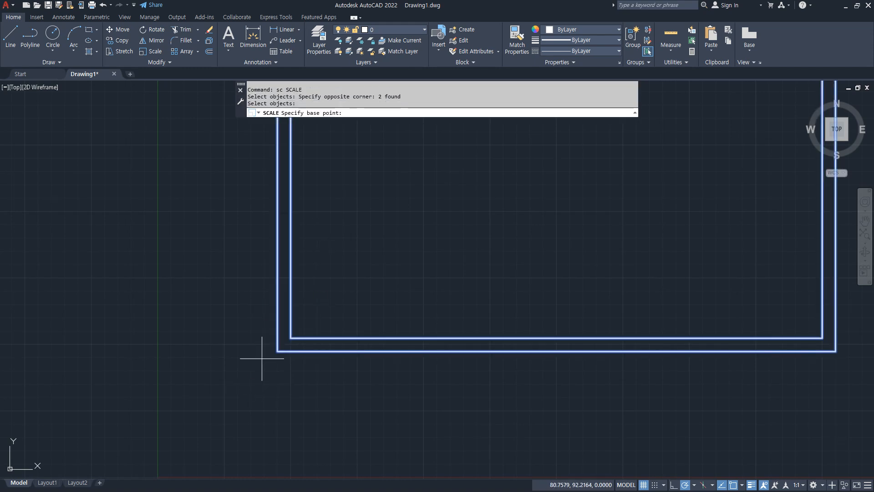
left_click(278, 351)
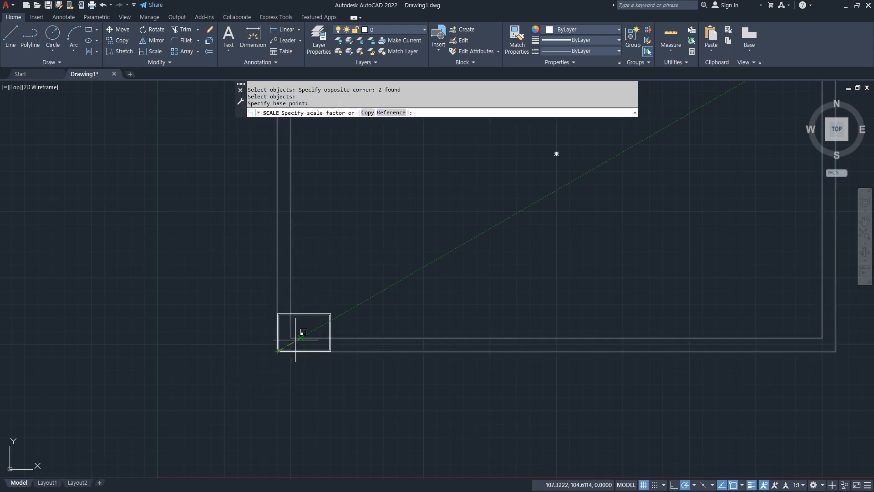
type("10")
key("Return")
- Create a new layer named cen and set its color to index 1
type("z")
key("Return")
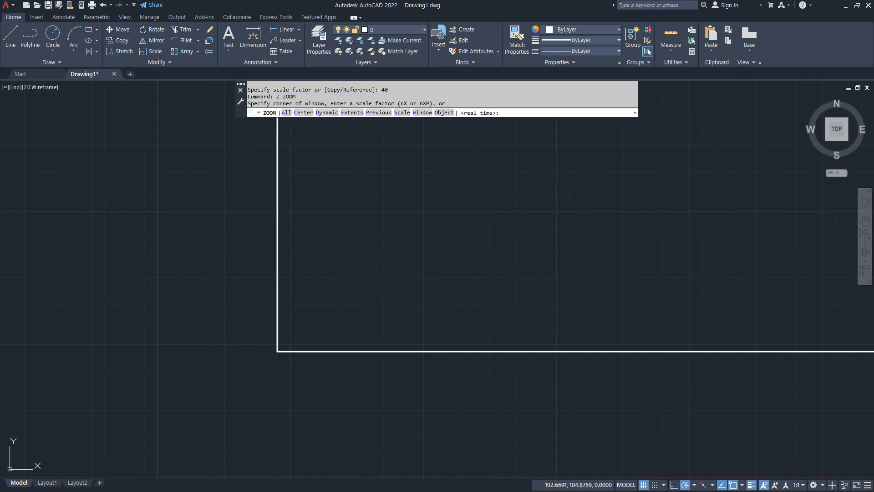
type("a")
key("Return")
left_click(314, 39)
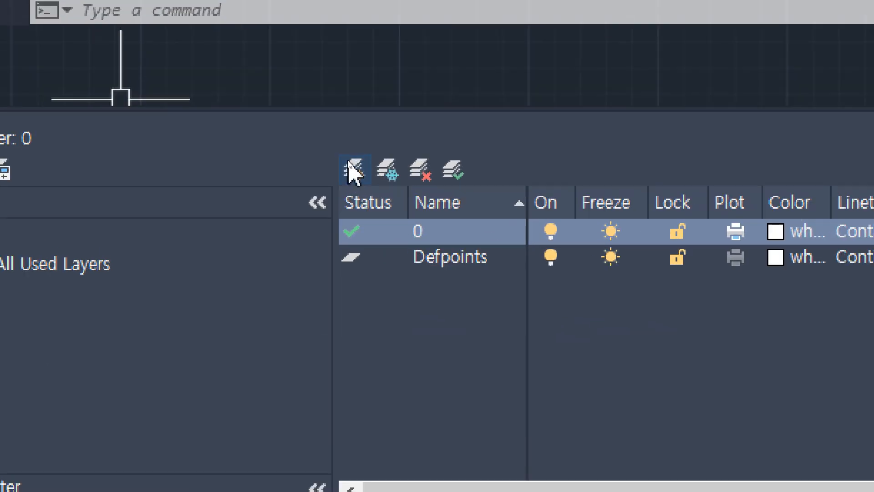
left_click(349, 163)
type("cen")
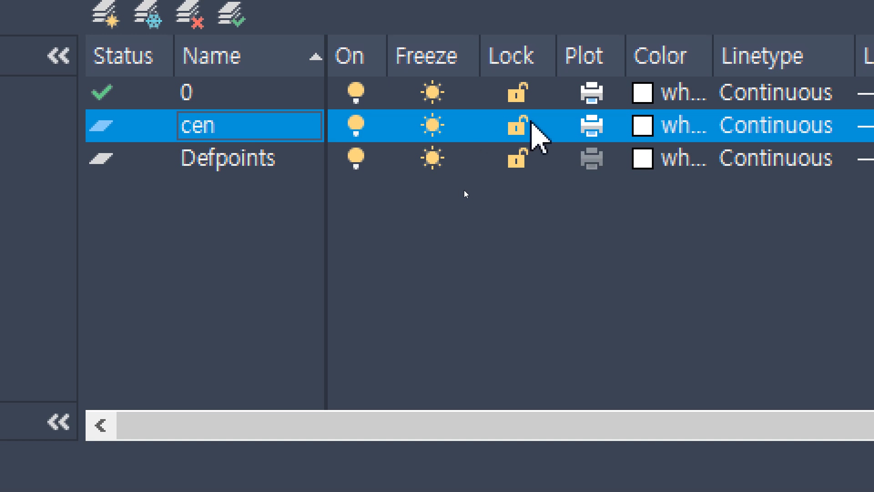
left_click(670, 122)
type("1")
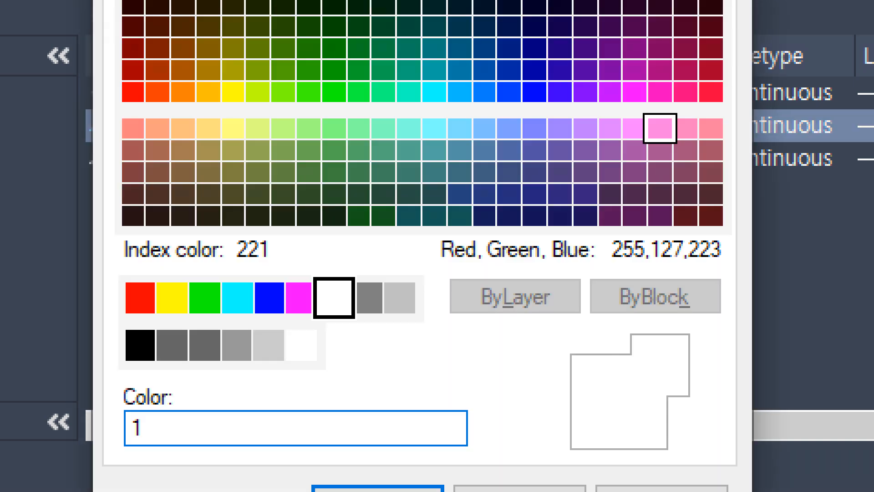
key("Return")
- Compare the ISO long-dash linetypes for the cen layer and load ACAD_ISO04W100
left_click(768, 119)
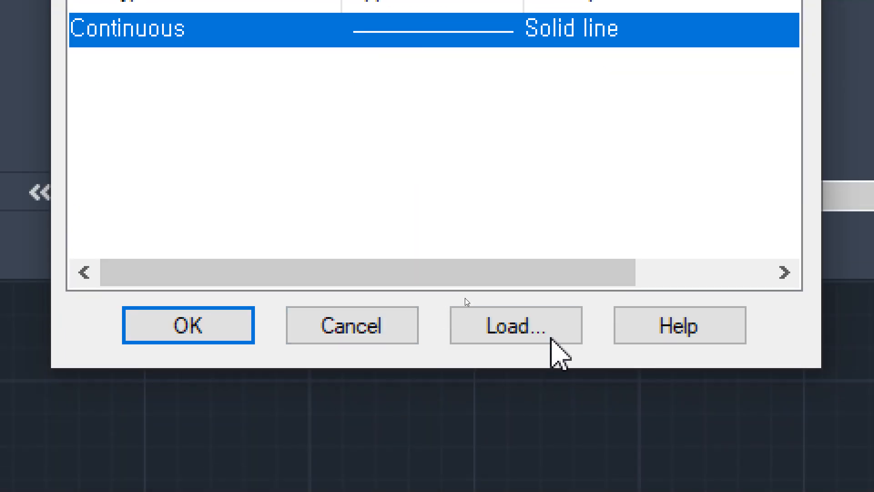
left_click(552, 338)
left_click(172, 218)
key("c")
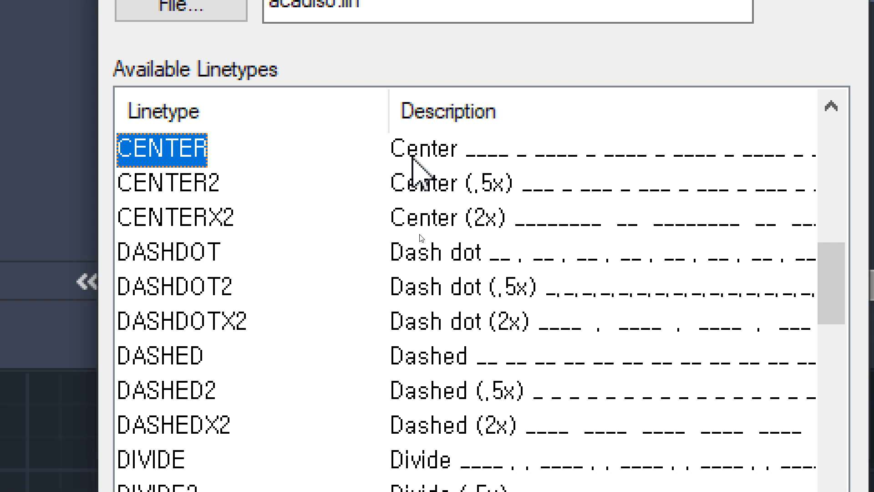
scroll(412, 157, "up", 6)
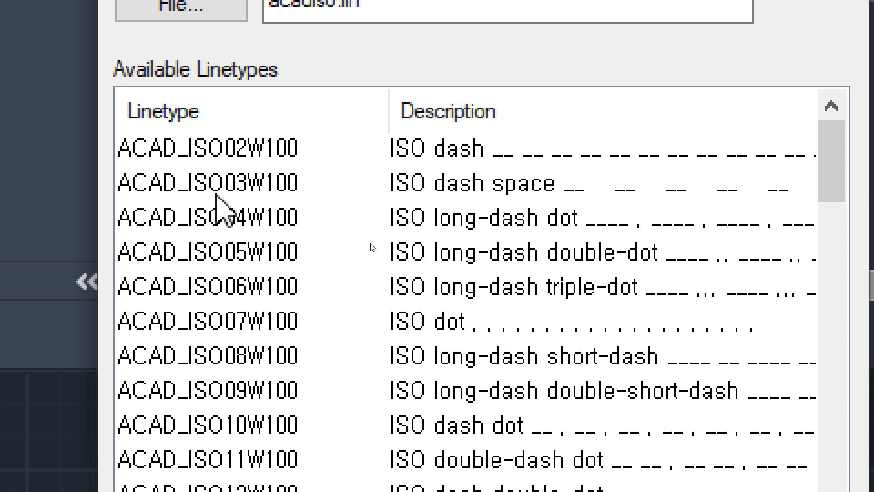
left_click(213, 224)
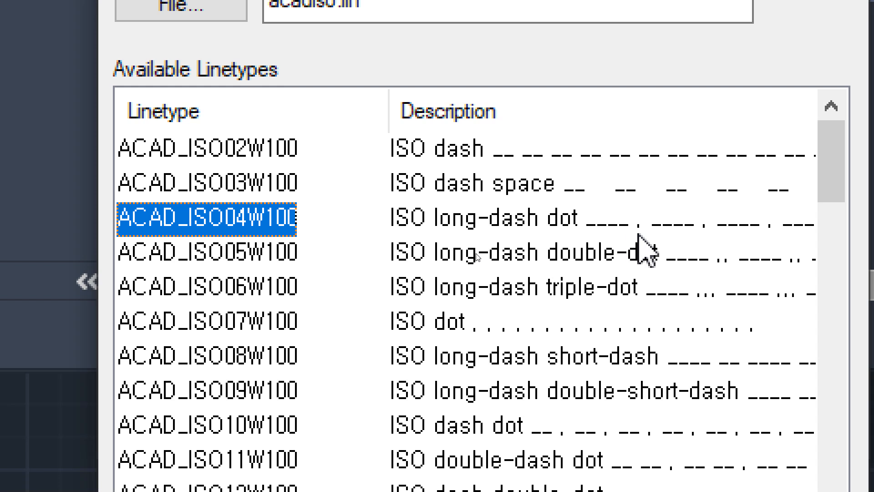
left_click(266, 261)
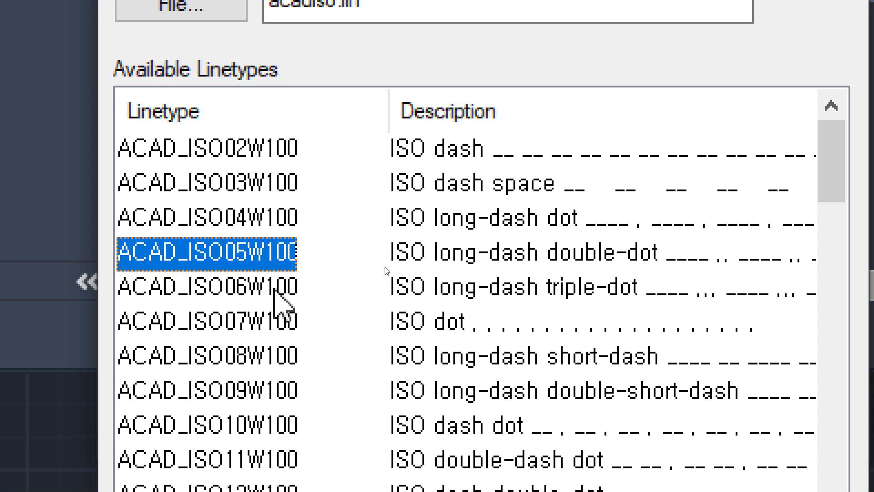
left_click(283, 294)
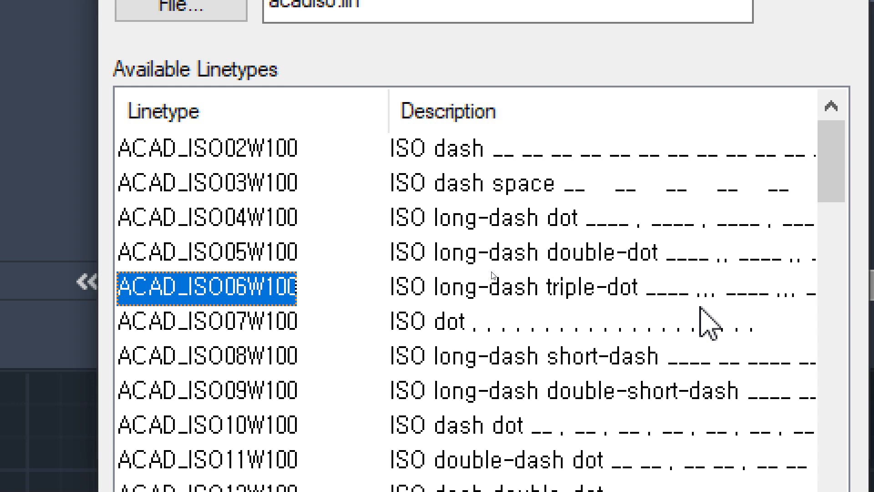
left_click(268, 256)
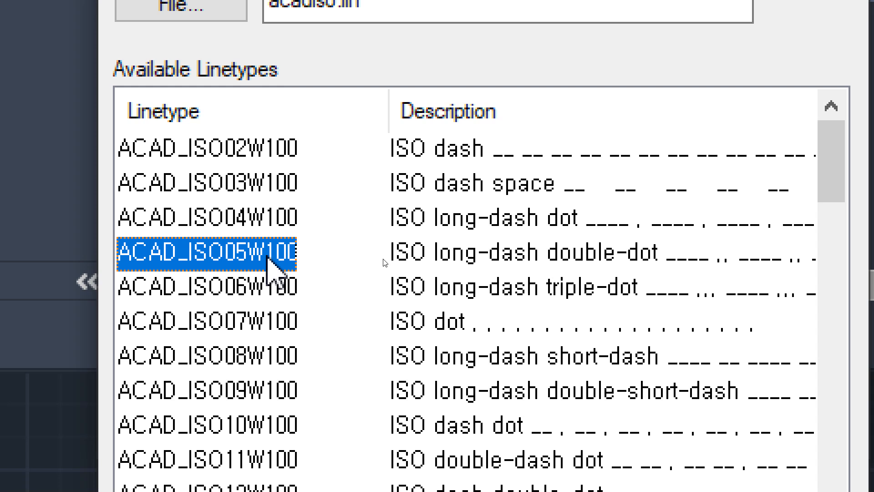
left_click(267, 223)
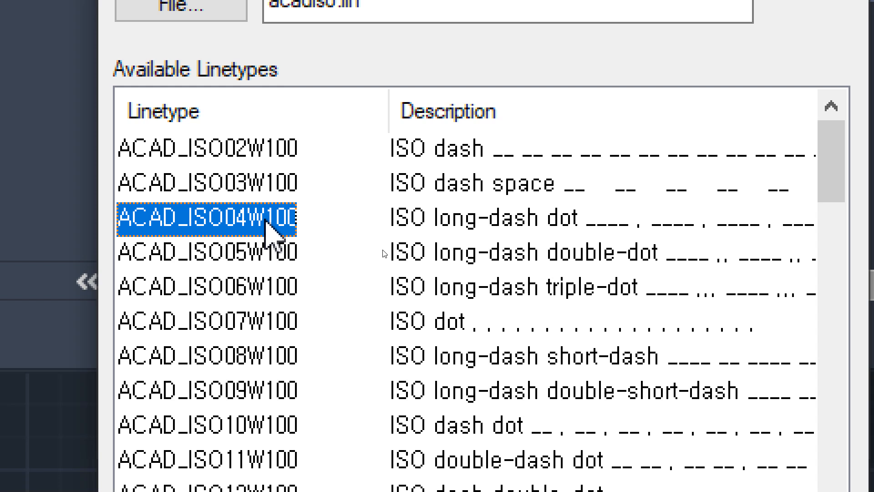
double_click(269, 221)
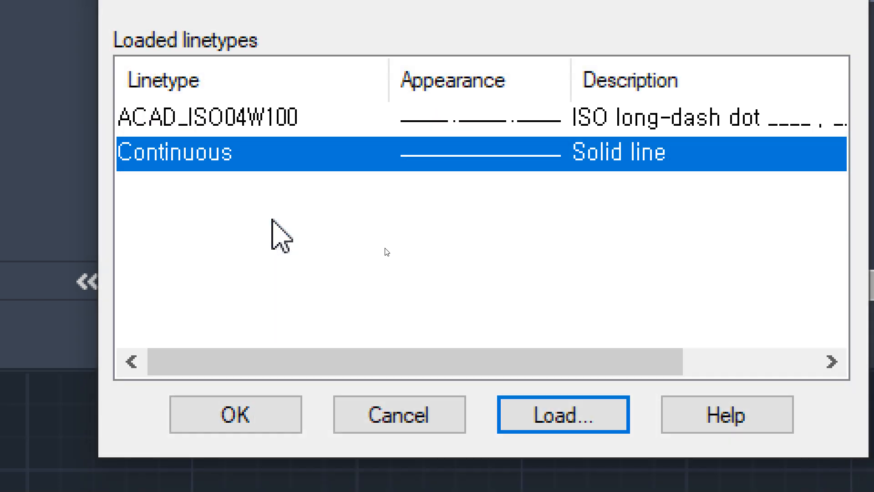
- Assign the loaded ACAD_ISO04W100 linetype to the cen layer and close the layer properties
left_click(248, 136)
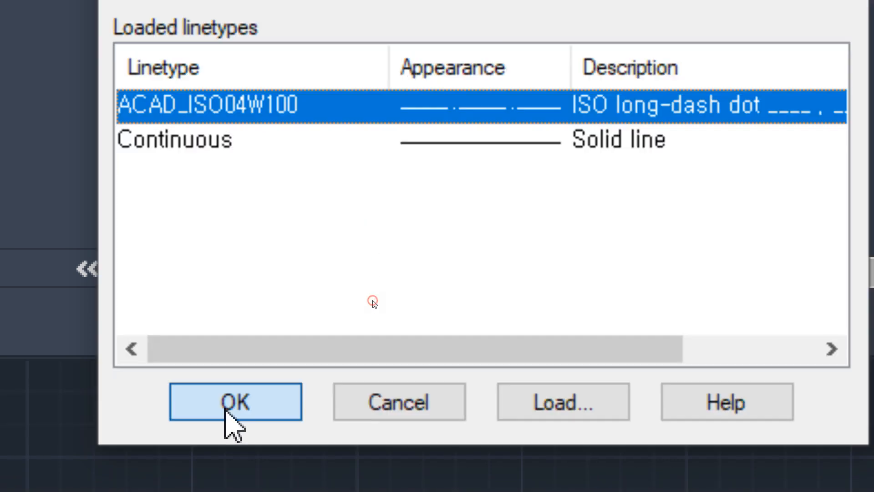
left_click(232, 412)
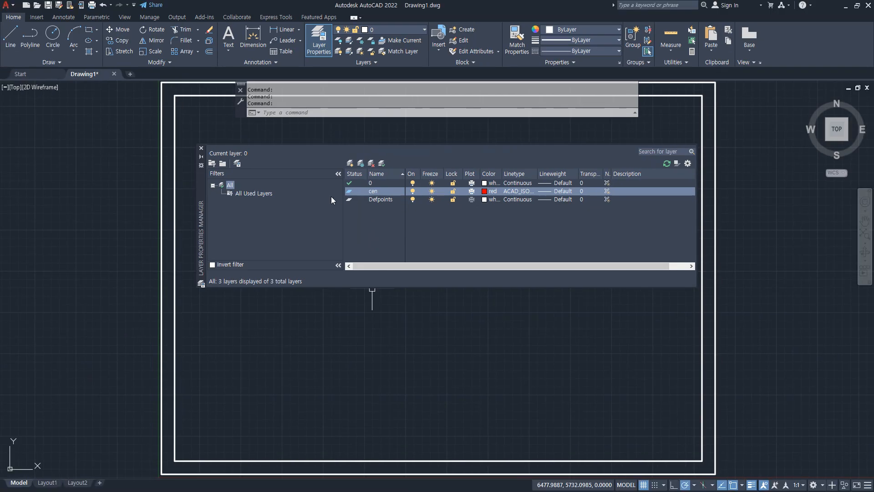
left_click(201, 148)
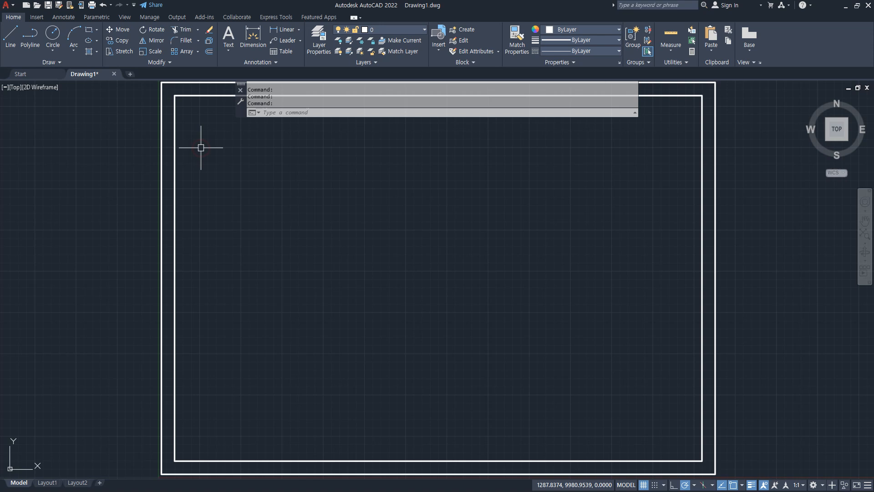
- Draw a long horizontal line across the middle area of the inner border
type("l")
key("Return")
left_click(240, 265)
left_click(621, 265)
key("Return")
- Move the horizontal line to the cen layer and deselect it
left_click(607, 274)
left_click(580, 245)
left_click(399, 30)
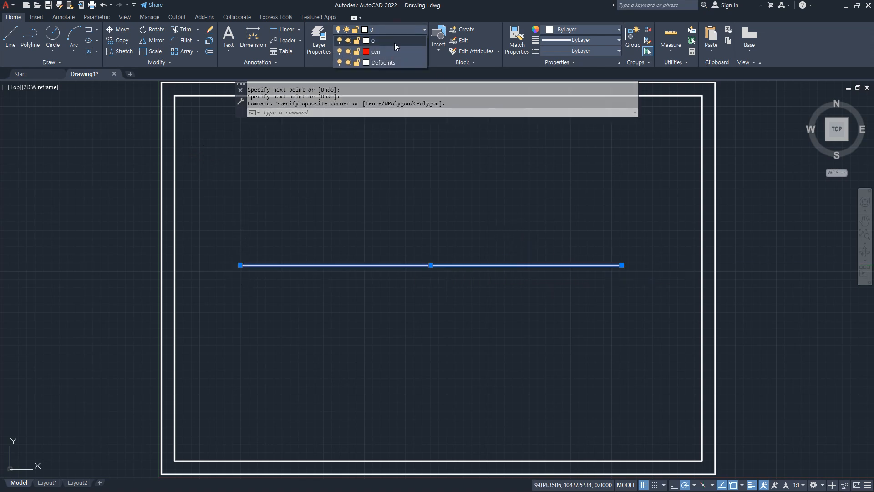
left_click(392, 51)
key("Escape")
- Inspect the dash pattern of the red line and set the global linetype scale (LTSCALE) to 40
scroll(422, 289, "up", 2)
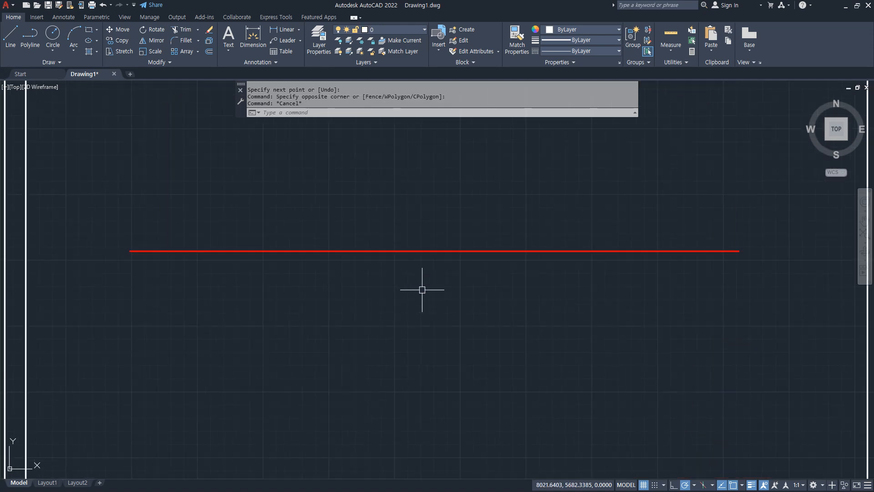
scroll(422, 273, "up", 5)
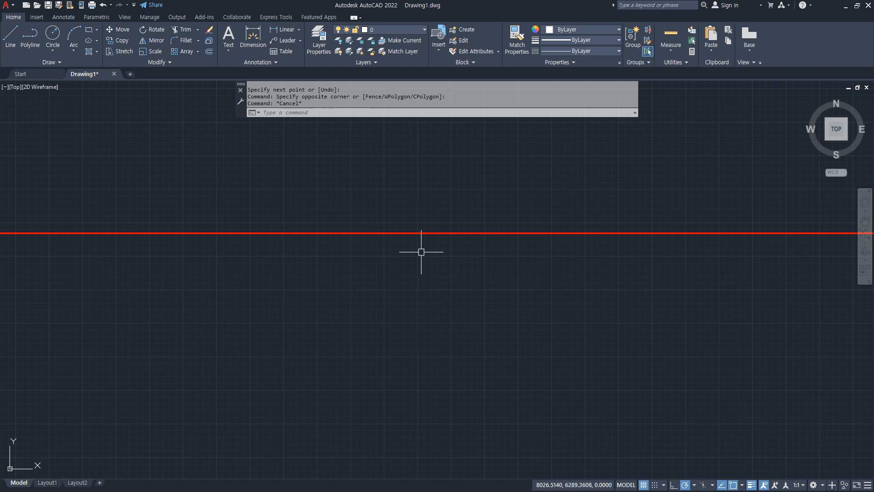
scroll(428, 230, "up", 6)
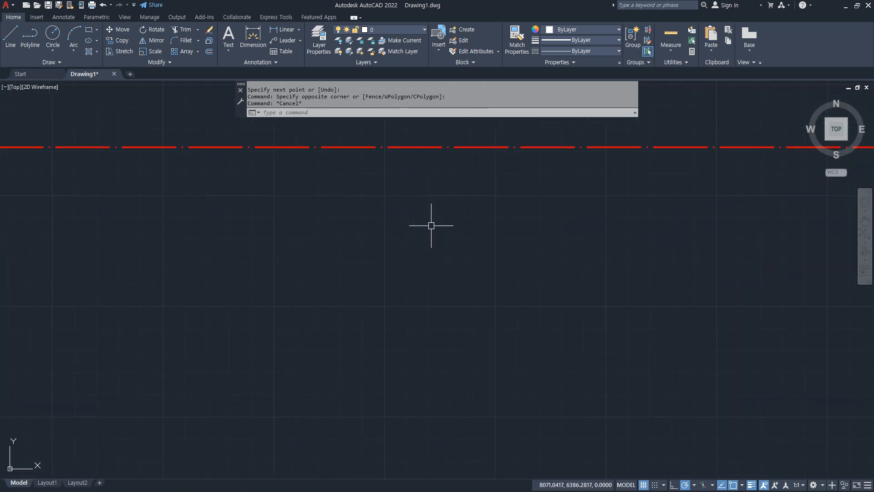
middle_click_drag(416, 203, 415, 285)
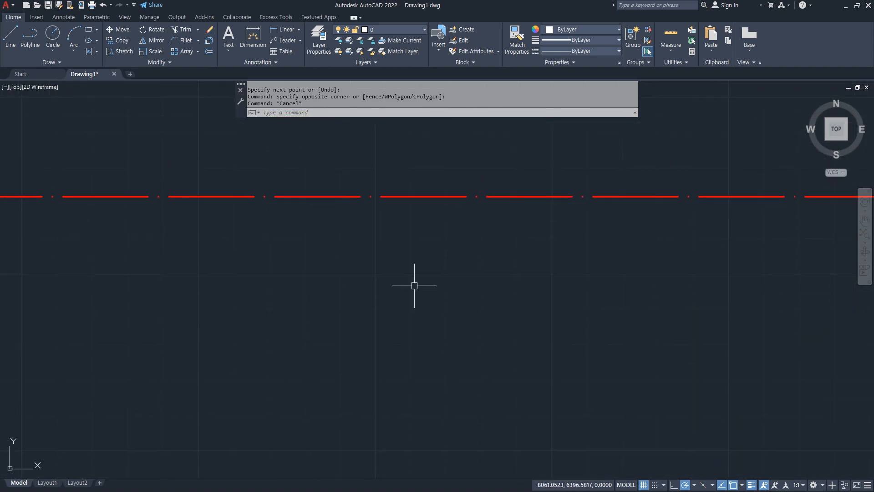
scroll(414, 285, "down", 5)
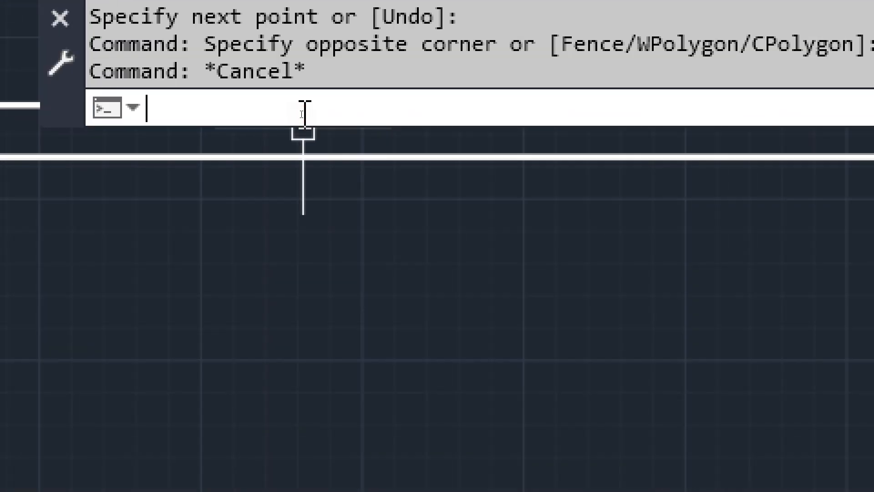
type("LTS")
key("Return")
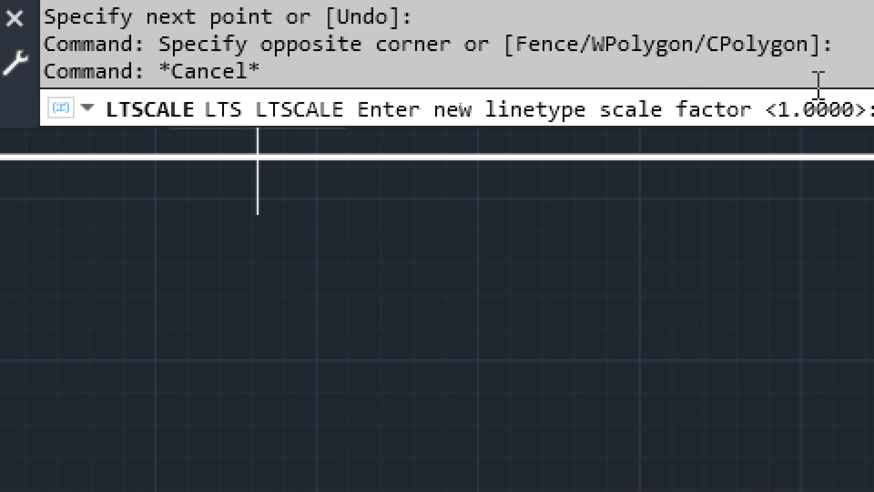
type("40")
key("Return")
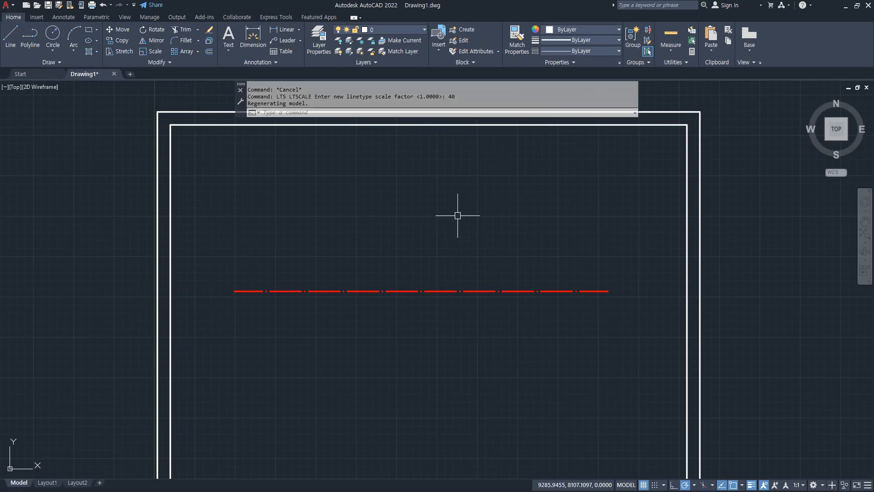
scroll(381, 305, "up", 4)
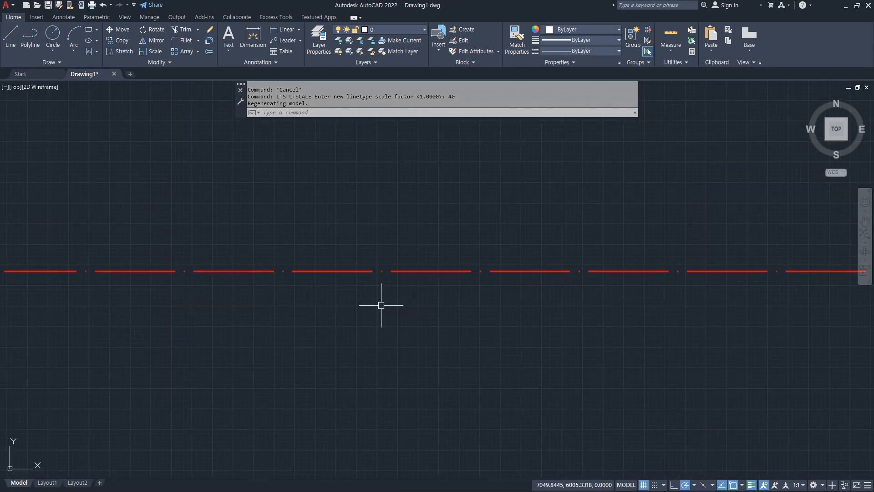
scroll(381, 304, "down", 2)
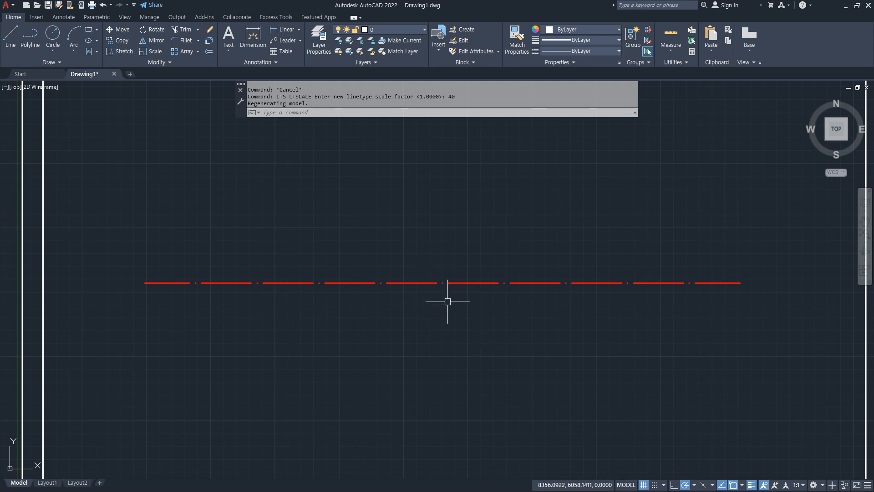
- Set the global linetype scale (LTSCALE) to 40/2 and inspect the red line's dash pattern within the border
left_click(396, 113)
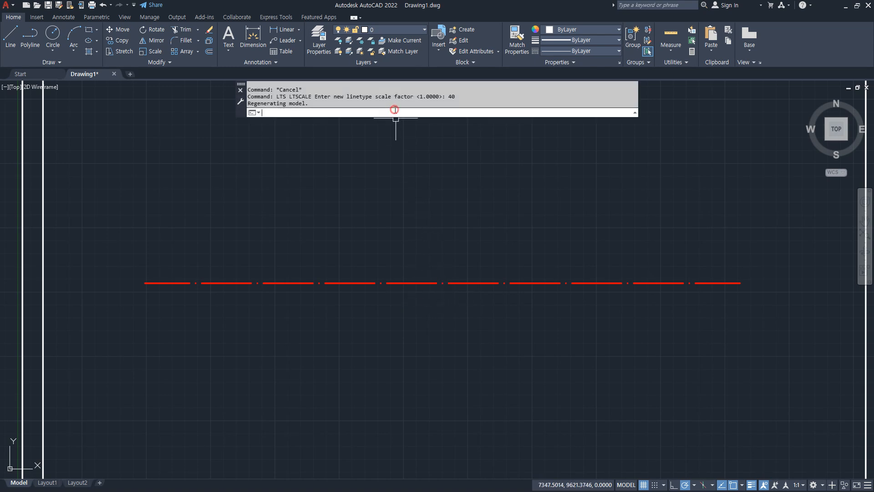
key("Return")
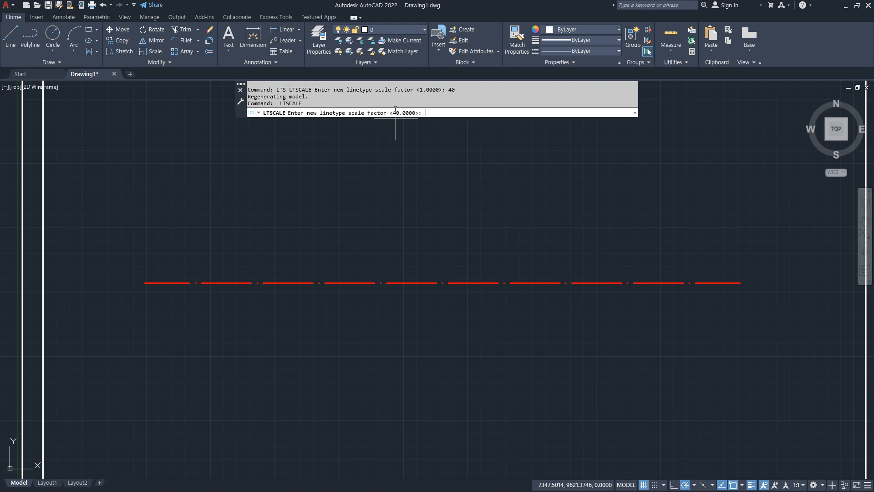
type("40/2")
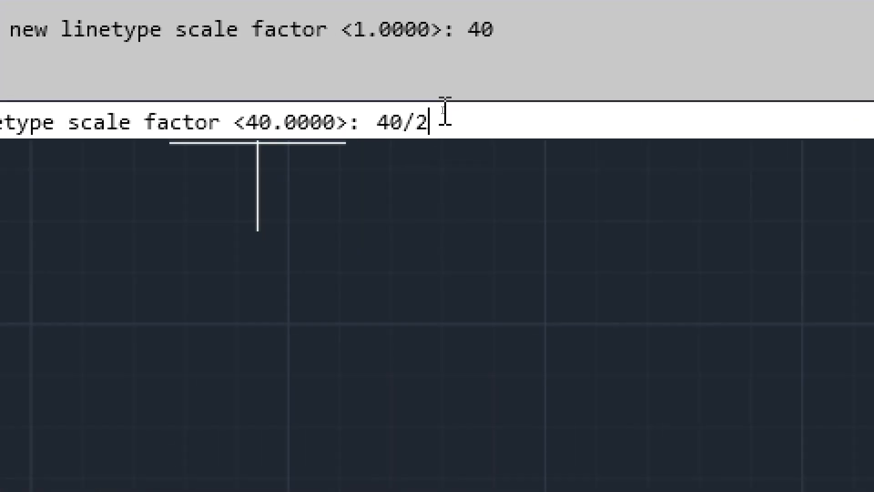
key("Return")
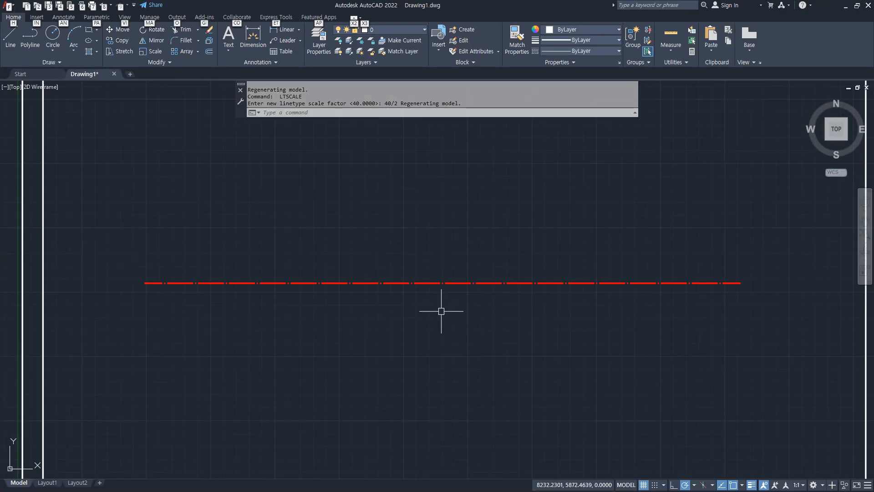
scroll(441, 312, "up", 2)
mouse_move(441, 311)
middle_mouse_down()
mouse_move(205, 311)
mouse_move(236, 310)
middle_mouse_up()
scroll(367, 306, "down", 3)
middle_click_drag(361, 341, 367, 318)
scroll(367, 318, "up", 2)
scroll(372, 330, "down", 2)
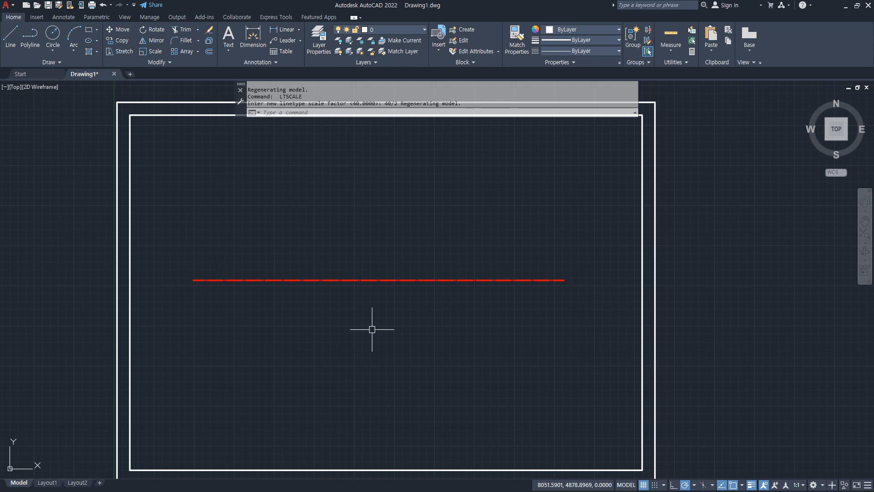
- Draw a 420 by 297 rectangle starting from the lower-right corner of the outer border
scroll(466, 312, "down", 2)
middle_click_drag(597, 409, 452, 410)
type("rec")
key("Return")
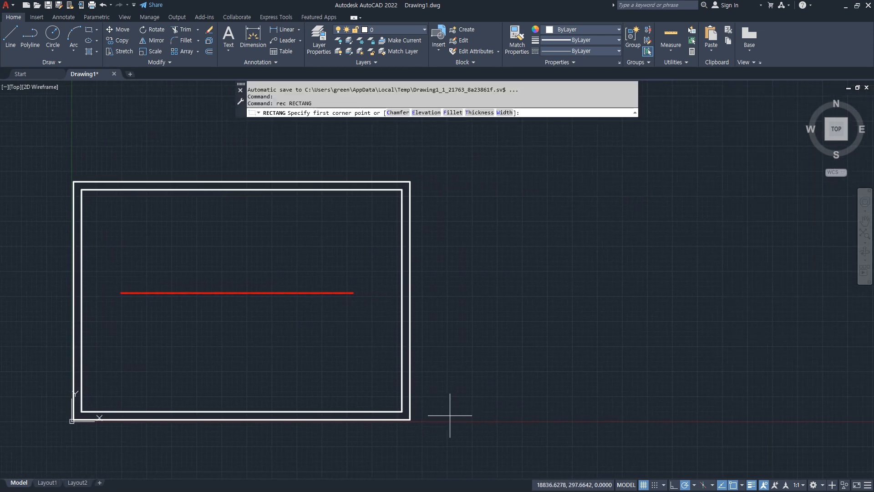
left_click(410, 419)
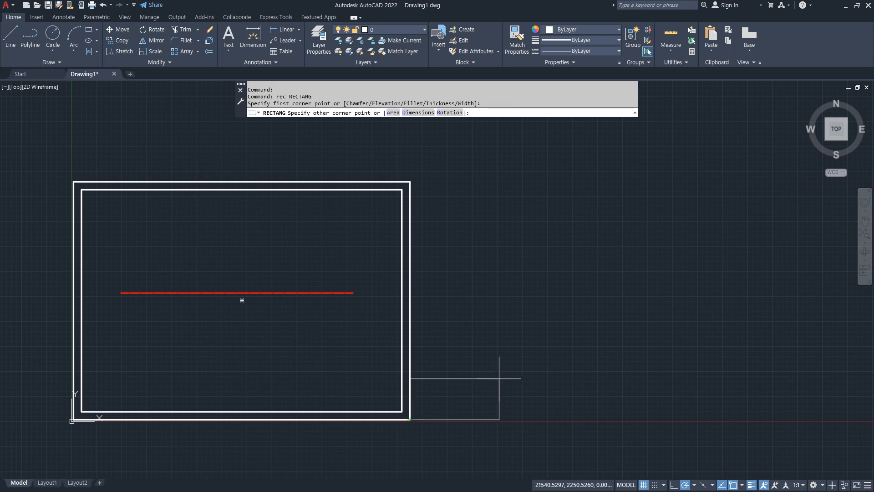
type("@420,297")
key("Return")
- Scale the new small rectangle by a factor of 50 about its lower-left corner
type("sc")
key("Return")
left_click(374, 395)
left_click(453, 421)
key("Return")
left_click(410, 425)
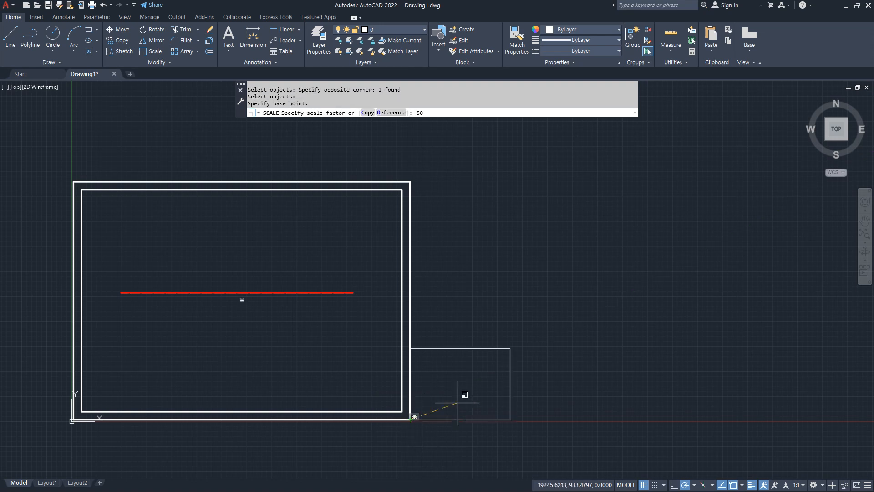
type("50")
key("Return")
type("o")
key("Return")
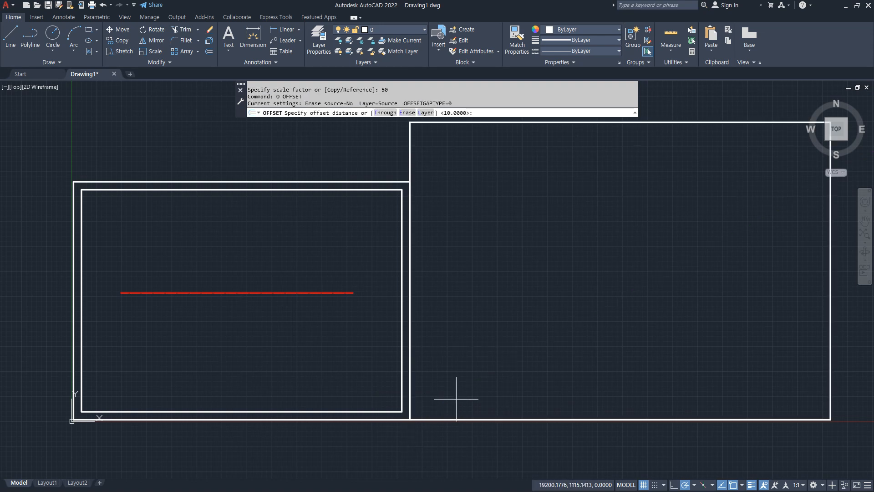
key("Escape")
scroll(477, 337, "down", 2)
mouse_move(517, 262)
left_mouse_down()
mouse_move(538, 286)
mouse_move(565, 261)
mouse_move(609, 283)
left_mouse_up()
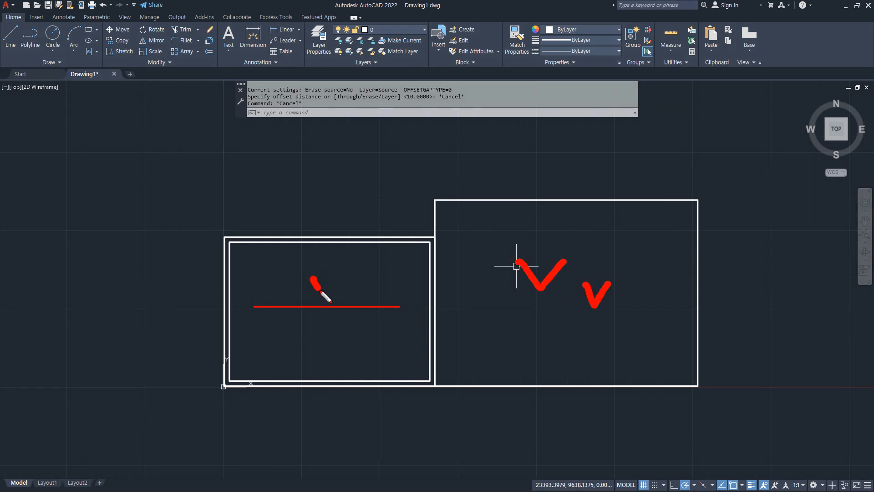
left_click_drag(311, 278, 344, 266)
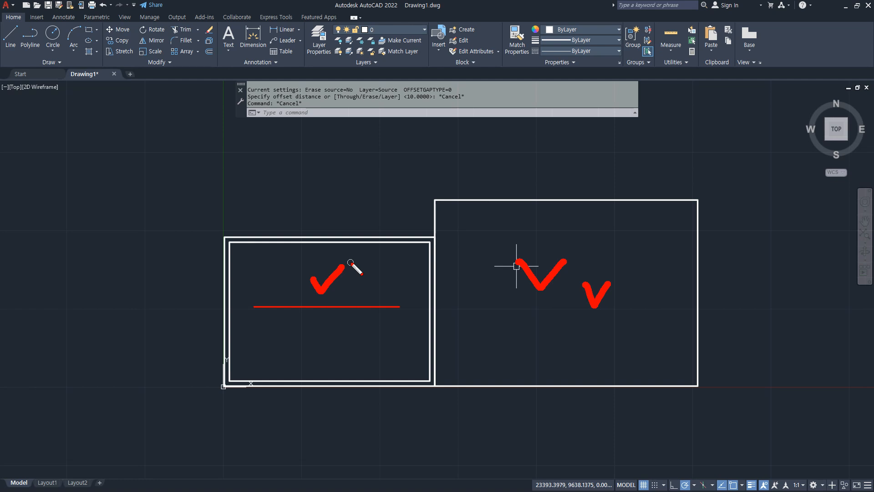
left_click_drag(350, 219, 385, 213)
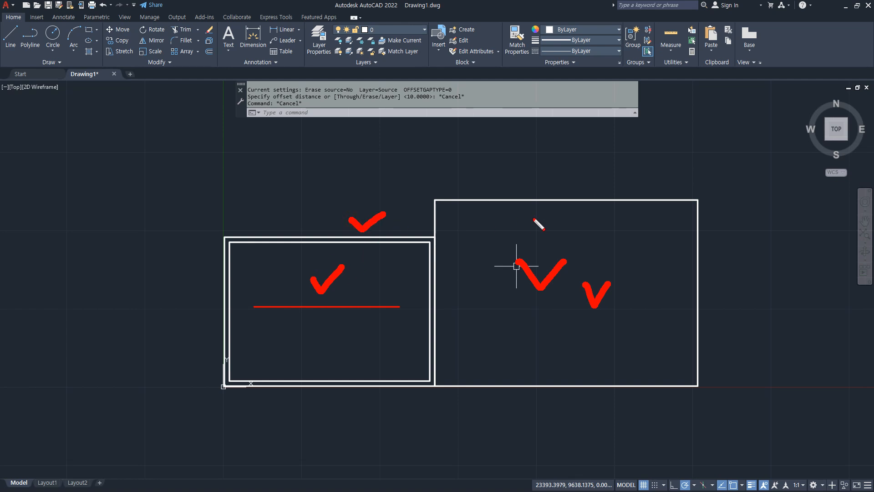
mouse_move(579, 262)
left_mouse_down()
mouse_move(571, 248)
mouse_move(421, 257)
mouse_move(414, 275)
left_mouse_up()
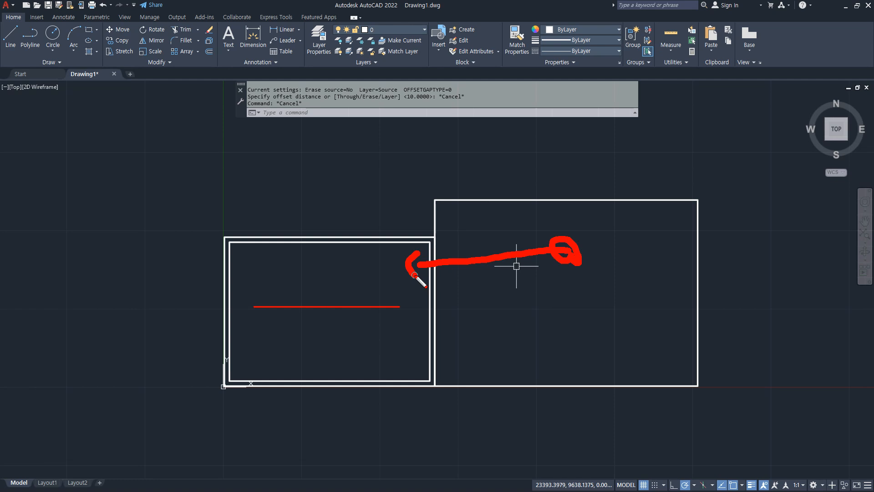
key("Escape")
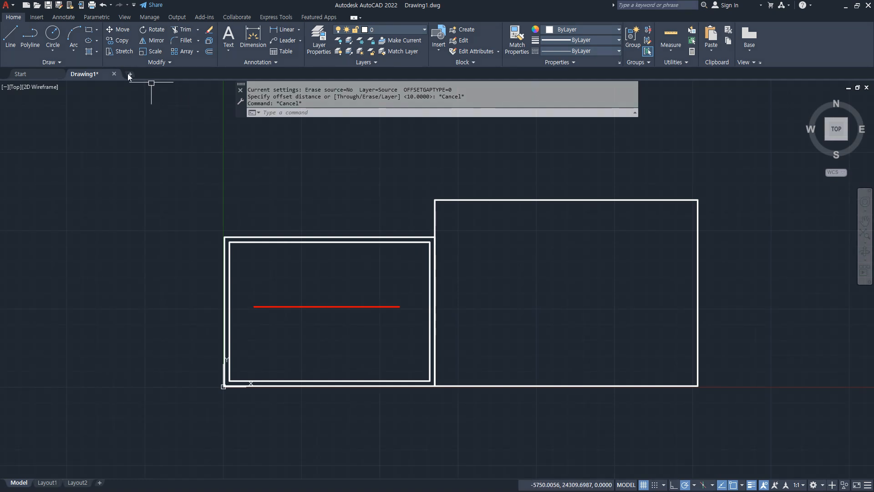
- Start a new drawing and zoom to show all of its drawing area
left_click(129, 74)
type("z")
key("Return")
type("a")
key("Return")
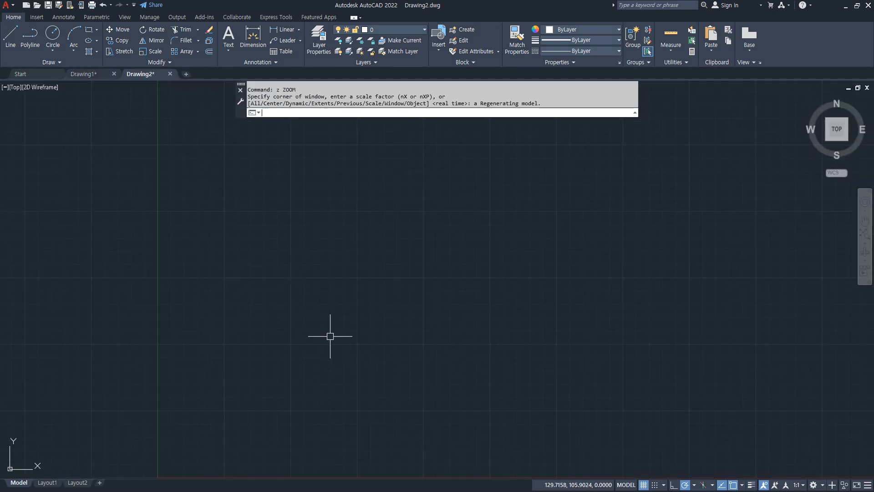
- Draw a 10 by 10 square in the lower-left area of the new drawing
type("rec")
key("Return")
left_click(236, 405)
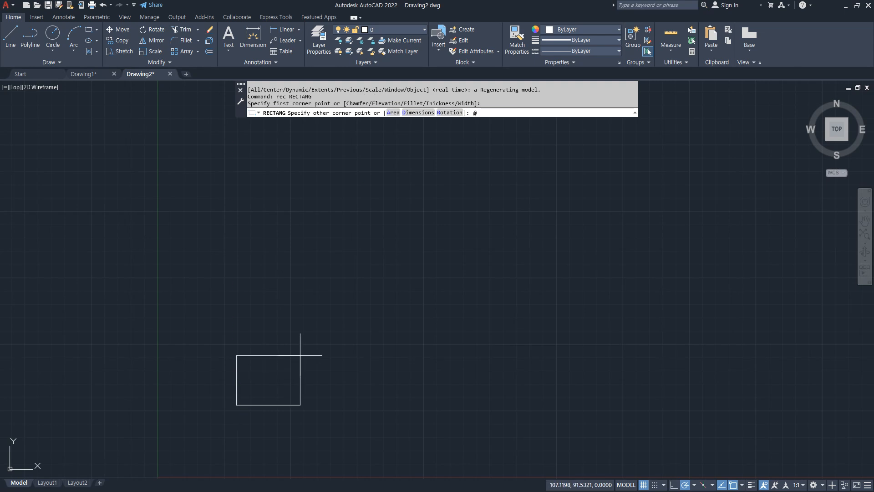
key("Return")
scroll(236, 410, "up", 10)
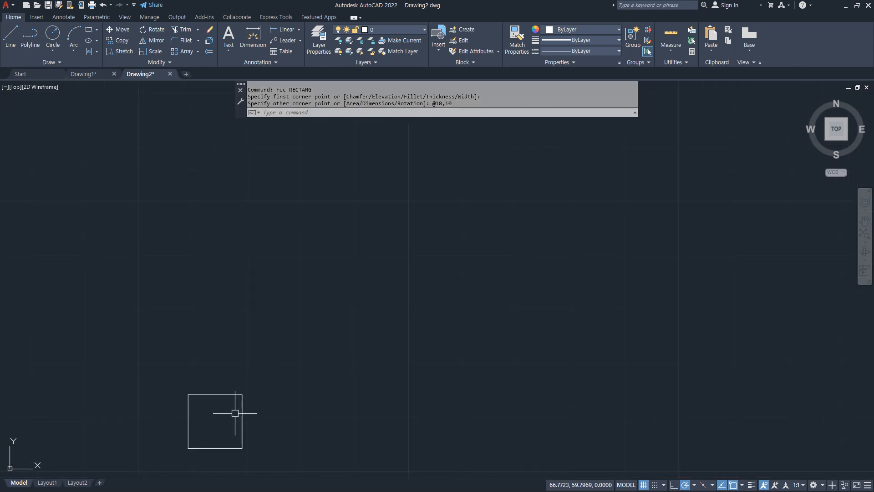
- Turn on lineweight display and add a linear dimension above the square's top edge
left_click(751, 485)
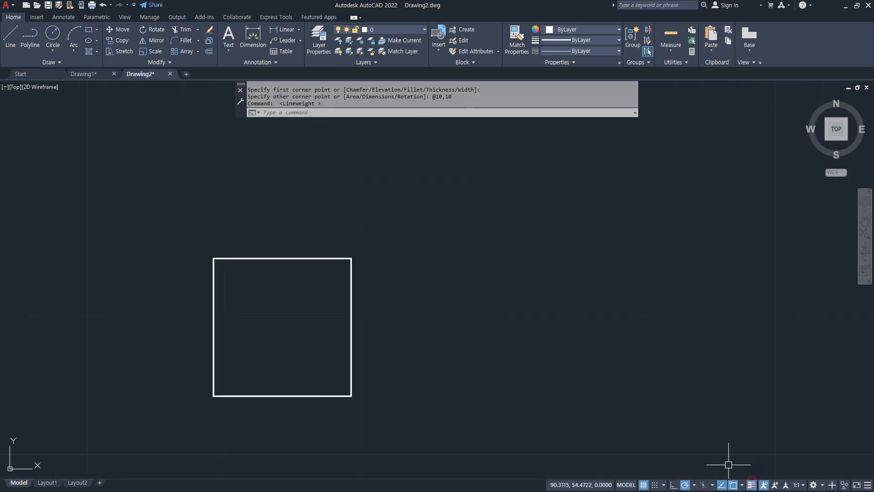
left_click(282, 33)
left_click(213, 259)
left_click(351, 258)
left_click(357, 213)
- Scale the square and its dimension by a factor of 3 about the square's lower-left corner
type("sc")
key("Return")
left_click(417, 158)
left_click(137, 417)
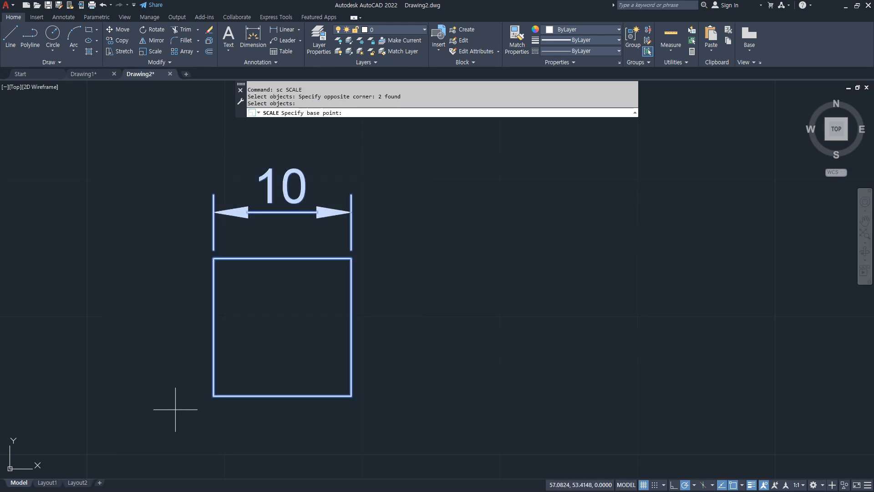
left_click(222, 395)
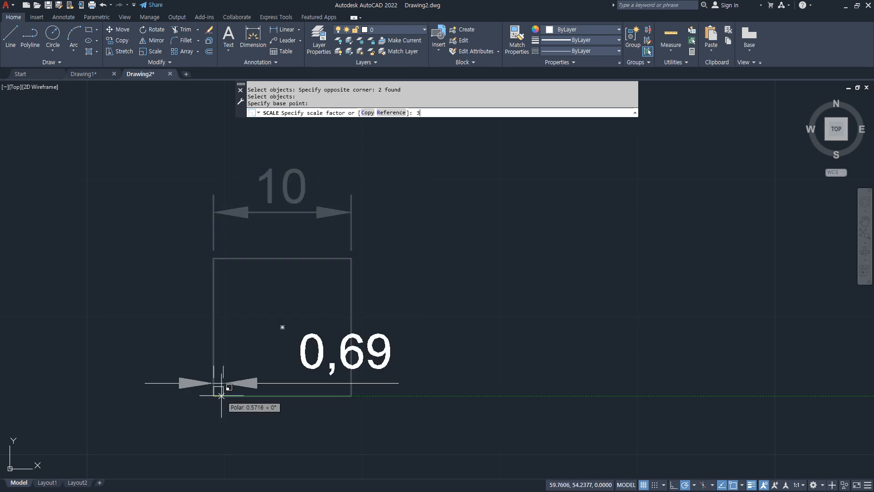
type("3")
key("Return")
scroll(220, 395, "down", 4)
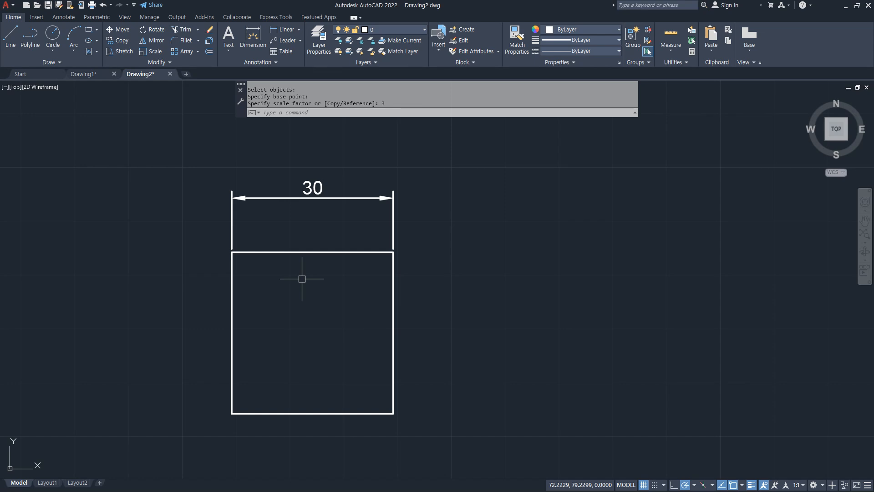
- Scale the square and its dimension by reference about the lower-left corner, from reference length 30 to new length 18
type("sc")
key("Return")
left_click(444, 164)
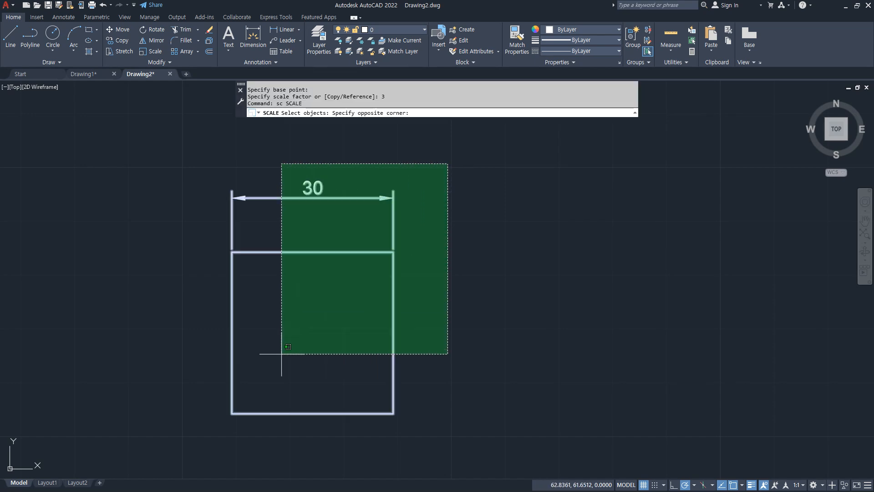
left_click(181, 425)
key("Return")
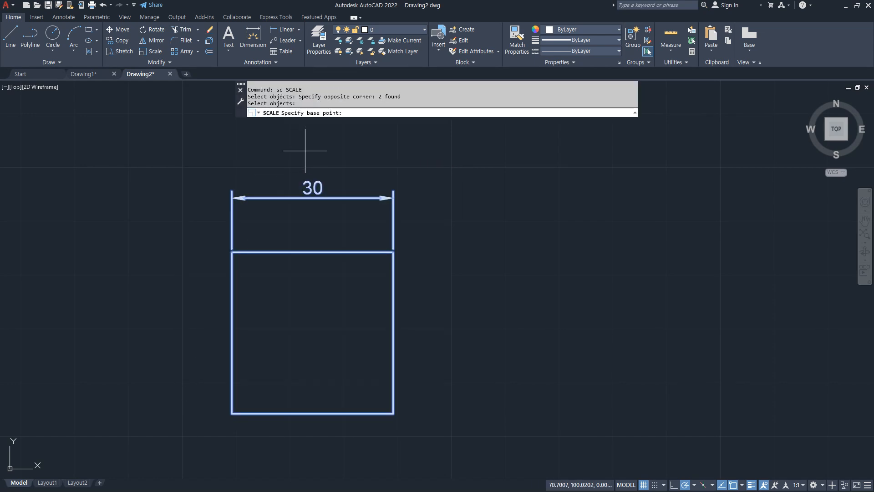
left_click(232, 413)
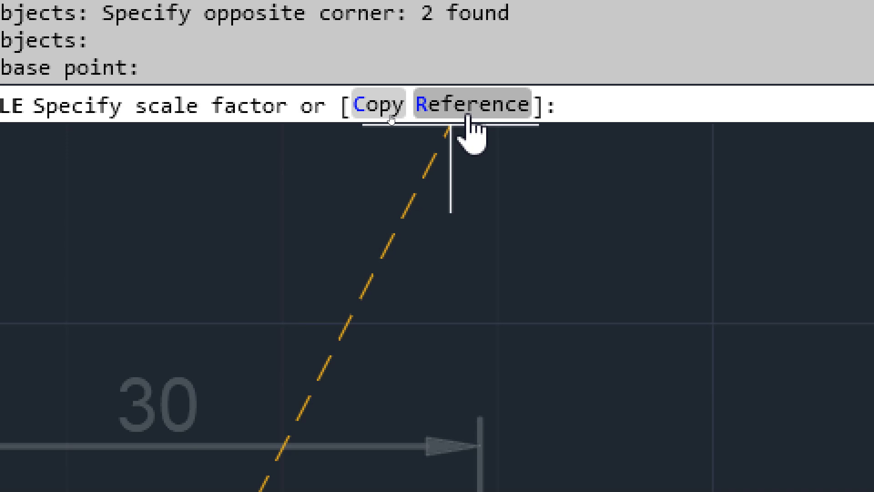
left_click(468, 116)
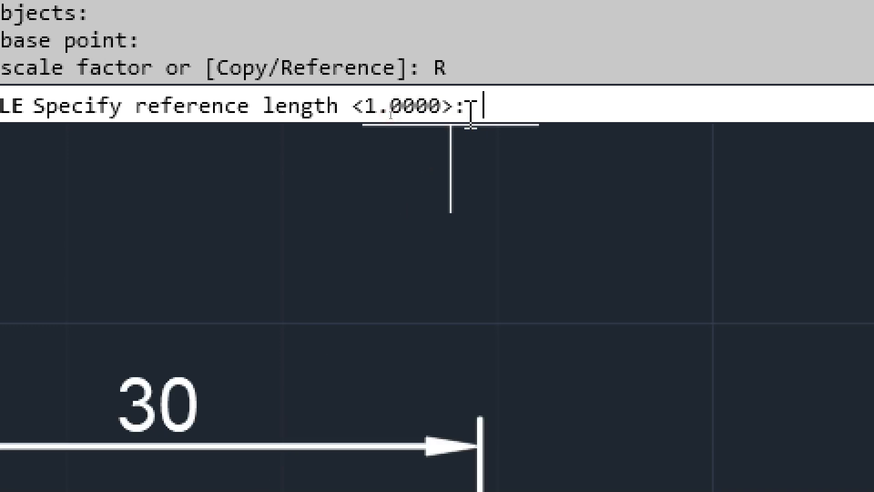
type("30")
key("Return")
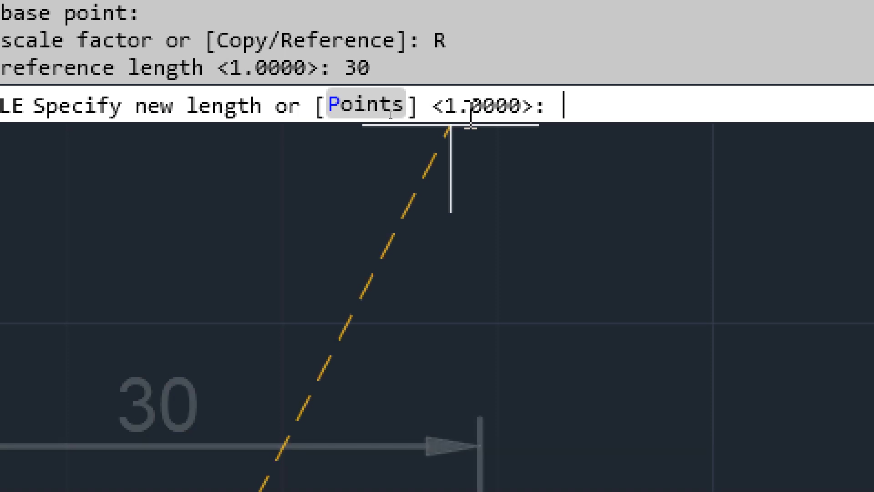
type("18")
key("Return")
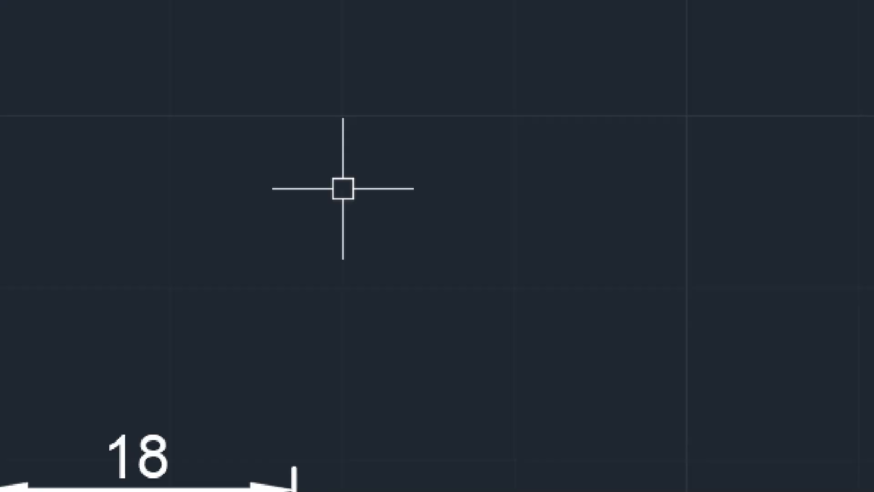
scroll(318, 239, "up", 2)
middle_click_drag(272, 307, 287, 291)
key("Escape")
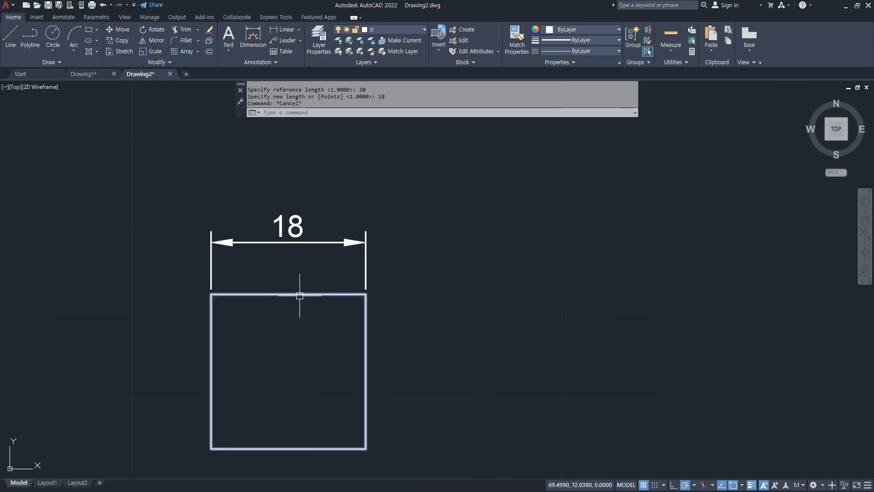
- Create a scaled copy of the square and its dimension about the lower-left corner, using reference length 18 and new length 30
type("sc")
key("Return")
left_click(401, 155)
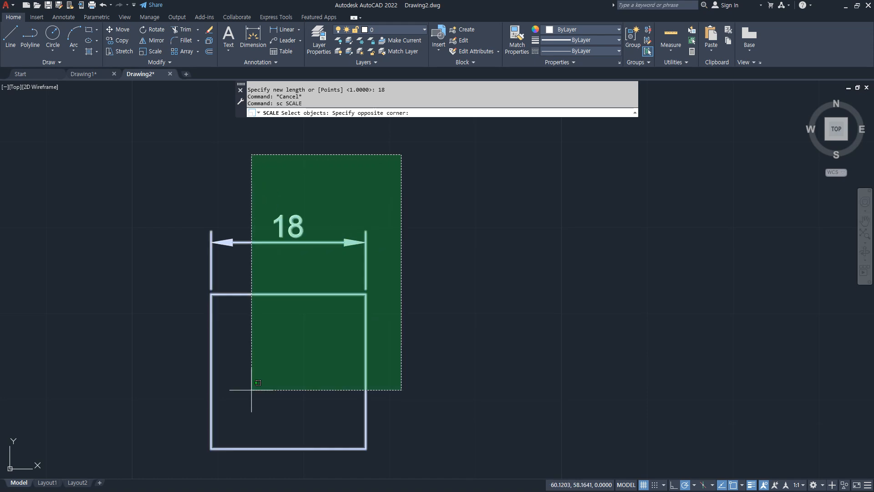
left_click(149, 470)
key("Return")
left_click(211, 449)
type("c")
key("Return")
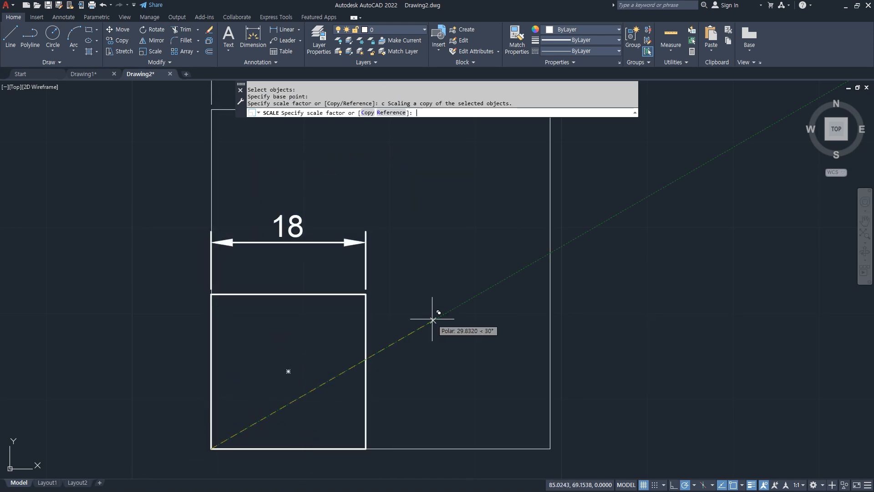
type("r")
key("Return")
type("18")
key("Return")
type("30")
key("Return")
scroll(432, 319, "down", 2)
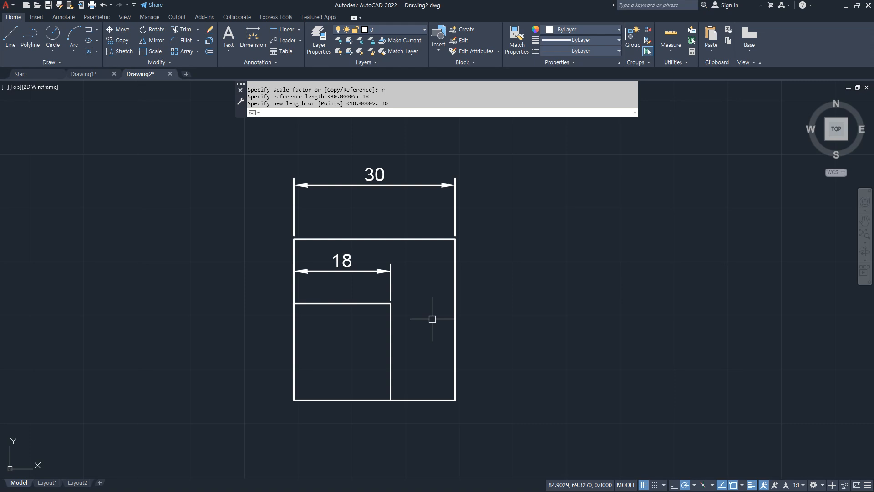
- Erase the larger square with its dimension and undo the erasure
left_click(433, 297)
left_click(413, 159)
type("e")
key("Return")
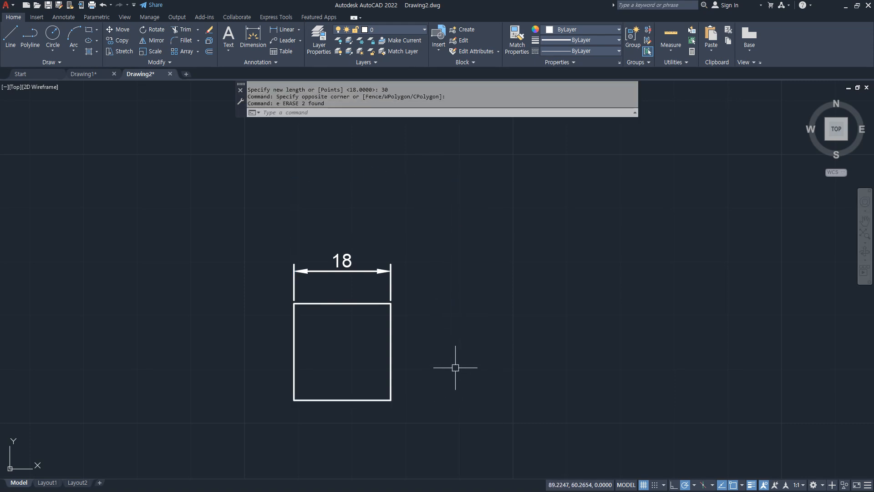
key("ctrl+z")
- Move the larger square and its dimension horizontally to the right, clear of the smaller square
type("m")
key("Return")
left_click(512, 262)
left_click(425, 146)
key("Return")
left_click(431, 272)
left_click(632, 272)
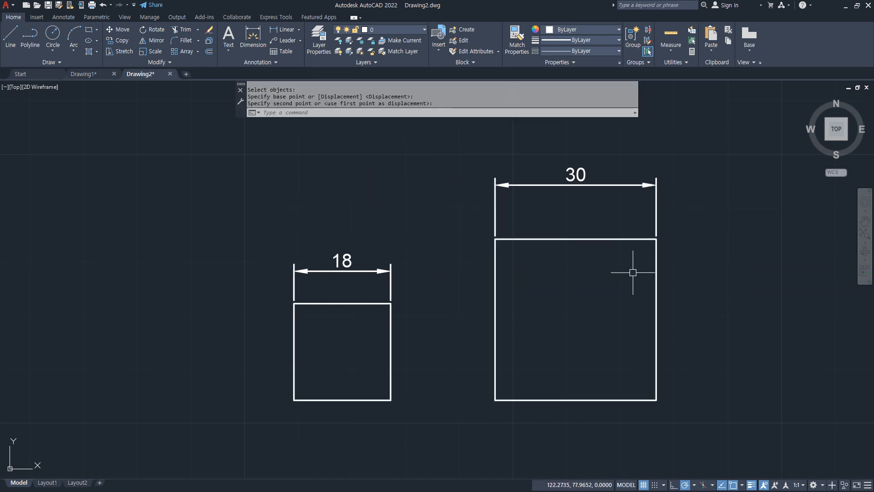
mouse_move(328, 441)
left_mouse_down()
mouse_move(273, 420)
mouse_move(331, 247)
mouse_move(396, 410)
mouse_move(326, 424)
left_mouse_up()
mouse_move(621, 444)
left_mouse_down()
mouse_move(585, 452)
mouse_move(536, 174)
mouse_move(703, 355)
mouse_move(610, 425)
left_mouse_up()
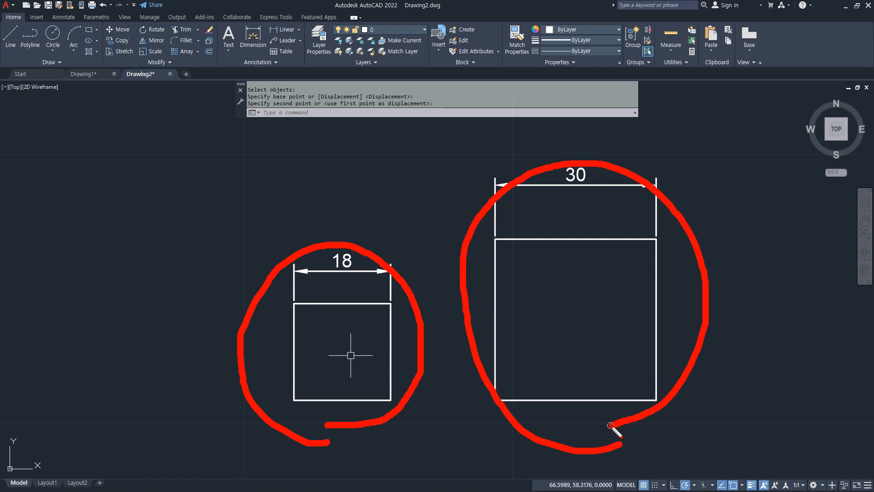
mouse_move(352, 287)
left_mouse_down()
mouse_move(344, 232)
mouse_move(350, 290)
mouse_move(341, 286)
left_mouse_up()
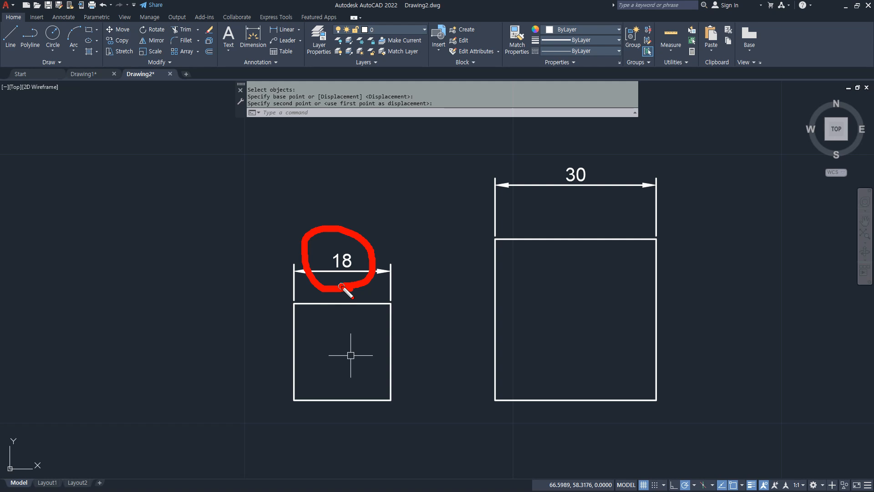
mouse_move(585, 212)
left_mouse_down()
mouse_move(609, 184)
mouse_move(596, 204)
left_mouse_up()
mouse_move(373, 244)
left_mouse_down()
mouse_move(502, 187)
mouse_move(465, 164)
left_mouse_up()
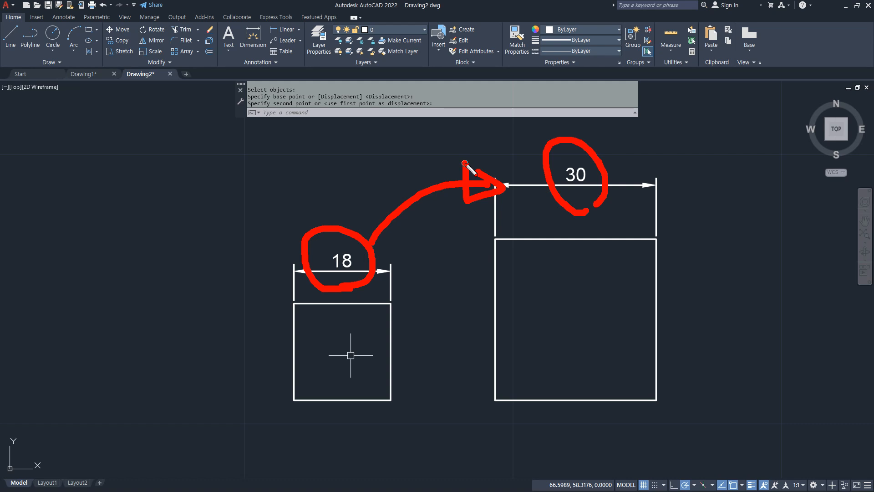
key("e")
left_click_drag(150, 136, 157, 168)
mouse_move(187, 141)
left_mouse_down()
mouse_move(182, 150)
mouse_move(185, 136)
mouse_move(201, 134)
mouse_move(208, 154)
mouse_move(249, 142)
mouse_move(247, 158)
mouse_move(273, 141)
mouse_move(319, 142)
left_mouse_up()
left_click_drag(302, 154, 337, 153)
mouse_move(357, 133)
left_mouse_down()
mouse_move(362, 160)
mouse_move(384, 139)
left_mouse_up()
left_click_drag(383, 151, 423, 150)
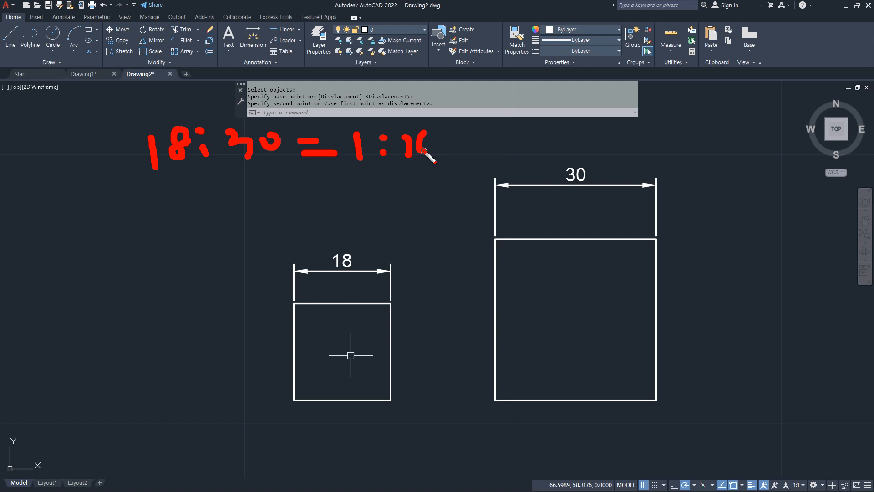
mouse_move(355, 167)
left_mouse_down()
mouse_move(292, 182)
mouse_move(268, 165)
left_mouse_up()
left_click_drag(431, 182, 218, 192)
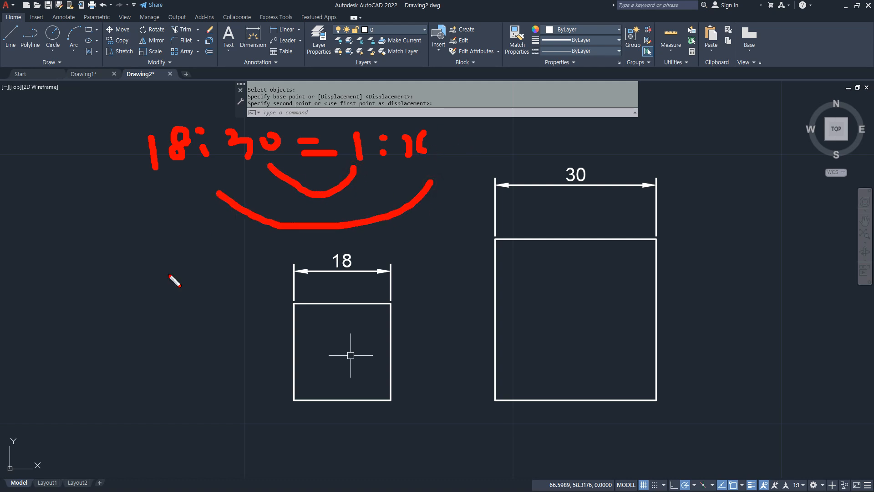
mouse_move(106, 304)
left_mouse_down()
mouse_move(119, 300)
mouse_move(124, 341)
left_mouse_up()
mouse_move(146, 310)
left_mouse_down()
mouse_move(194, 309)
mouse_move(196, 320)
left_mouse_up()
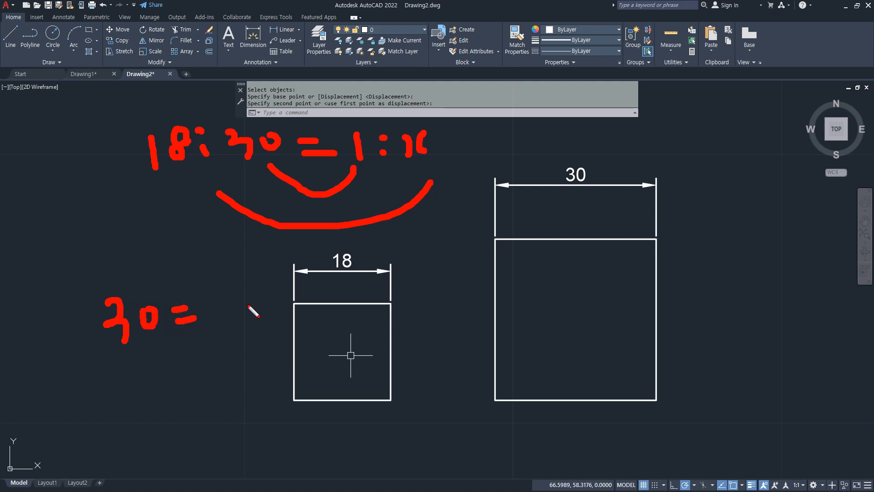
mouse_move(225, 294)
left_mouse_down()
mouse_move(226, 314)
mouse_move(250, 285)
mouse_move(271, 318)
left_mouse_up()
left_click_drag(294, 285, 283, 318)
left_click_drag(188, 353, 210, 363)
left_click_drag(136, 394, 150, 418)
left_click_drag(171, 386, 179, 417)
left_click_drag(258, 359, 299, 353)
left_click_drag(275, 380, 275, 404)
left_click_drag(309, 376, 311, 403)
left_click_drag(261, 325, 272, 361)
mouse_move(296, 329)
left_mouse_down()
mouse_move(308, 326)
mouse_move(295, 322)
left_mouse_up()
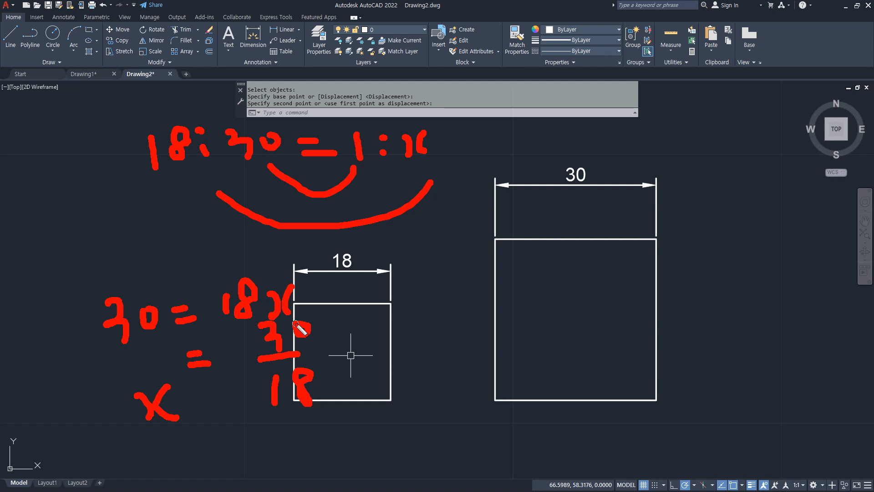
key("Escape")
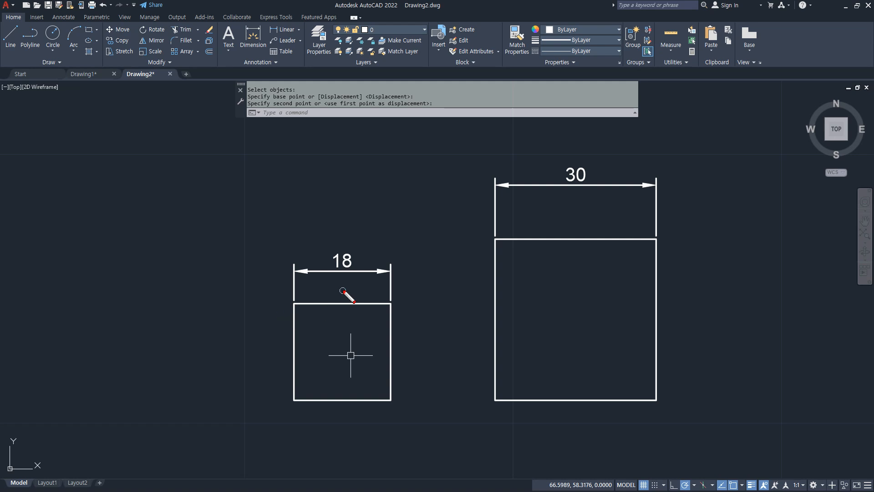
mouse_move(359, 284)
left_mouse_down()
mouse_move(362, 227)
mouse_move(378, 289)
left_mouse_up()
mouse_move(610, 202)
left_mouse_down()
mouse_move(549, 197)
mouse_move(606, 201)
left_mouse_up()
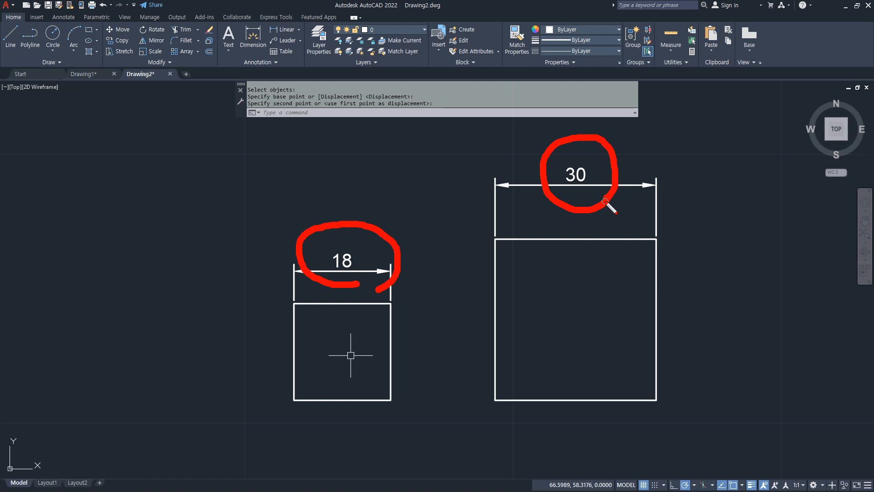
key("Escape")
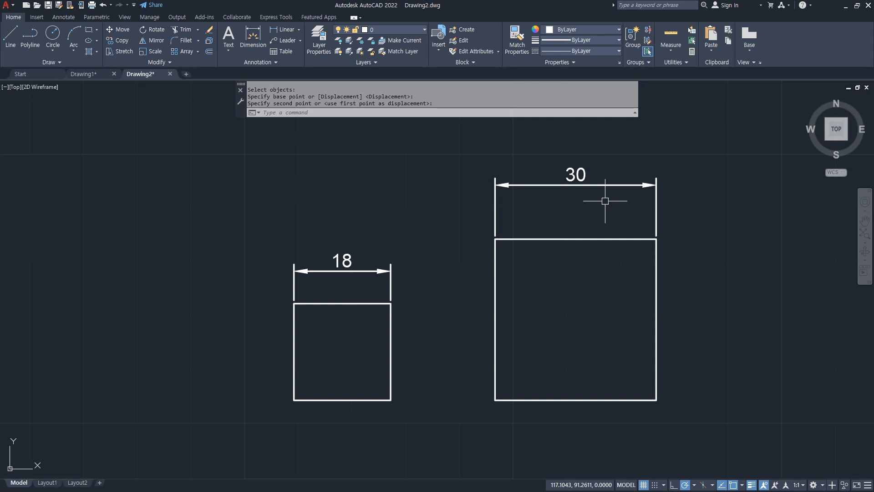
- Scale the smaller square and its dimension by reference about its lower-right corner, from reference length 18 to new length 30
type("sc")
key("Return")
left_click(403, 210)
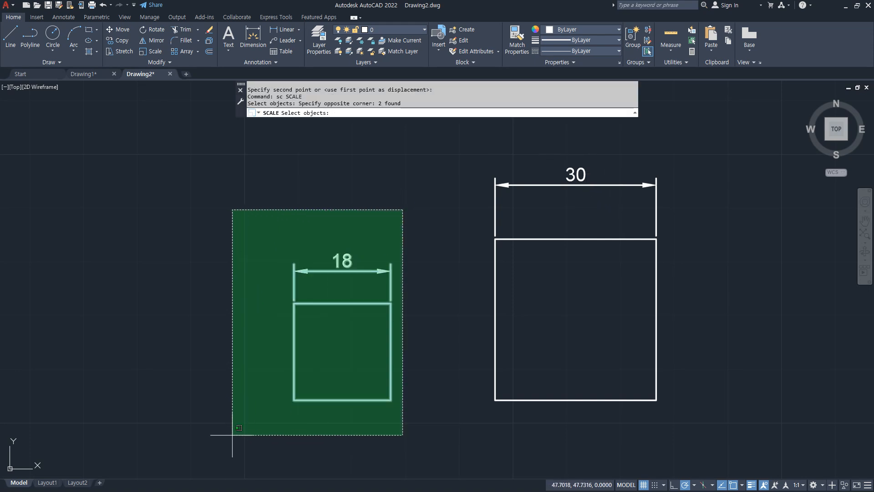
left_click(230, 403)
key("Return")
left_click(390, 400)
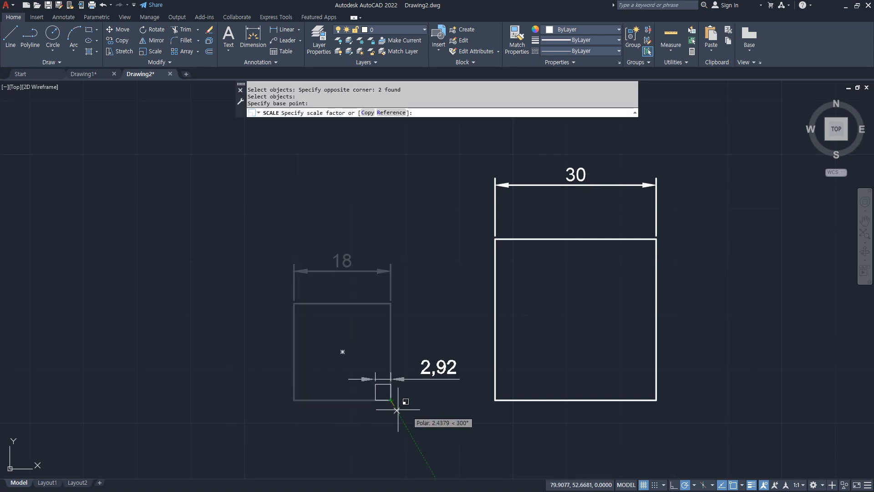
left_click(401, 113)
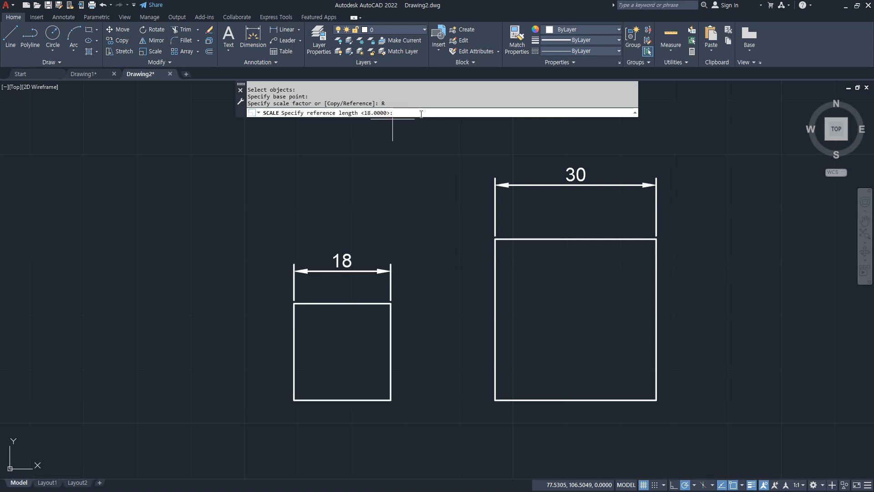
type("18")
key("Return")
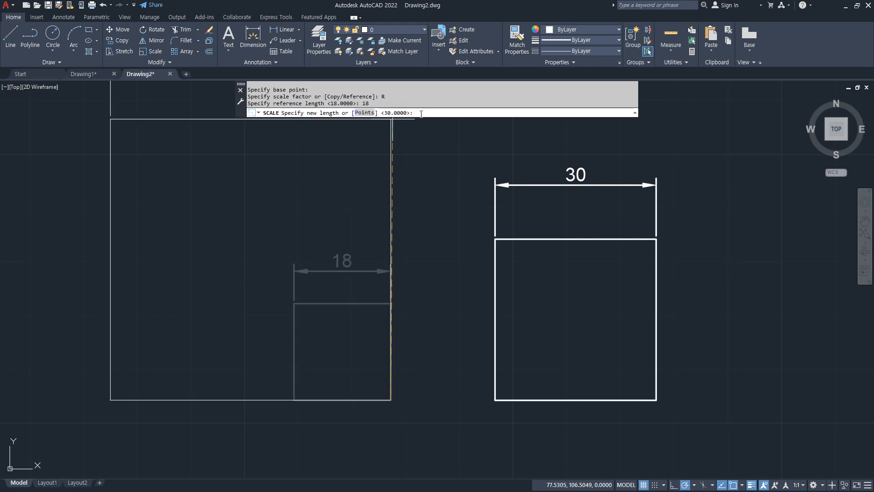
type("30")
key("Return")
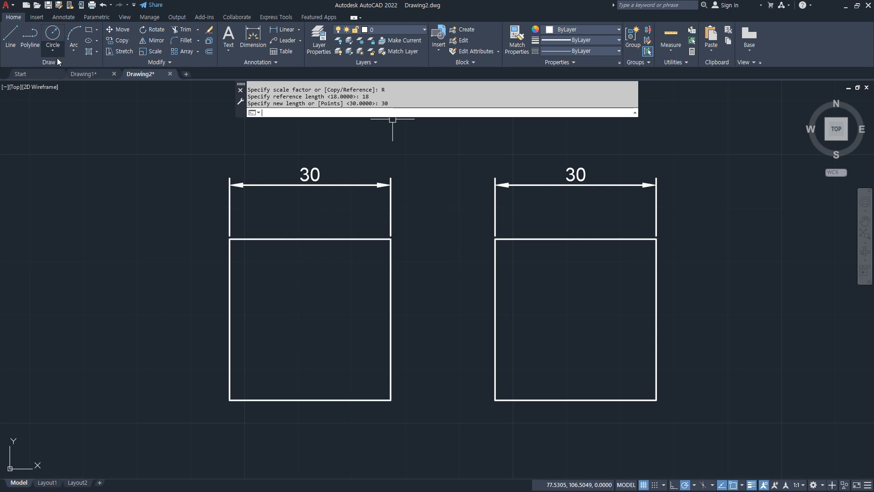
- Switch to the Drawing1 drawing
left_click(84, 74)
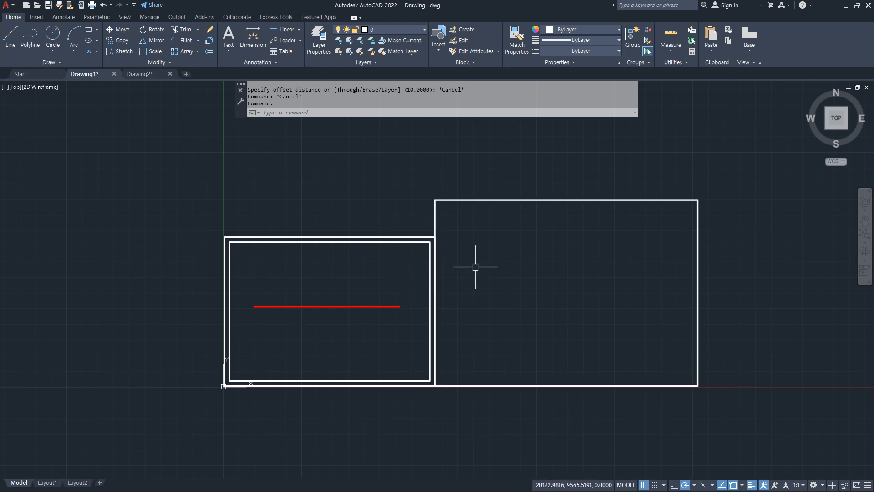
mouse_move(288, 280)
left_mouse_down()
mouse_move(297, 307)
mouse_move(319, 295)
mouse_move(301, 335)
left_mouse_up()
left_click_drag(324, 297, 322, 290)
mouse_move(529, 267)
left_mouse_down()
mouse_move(530, 296)
mouse_move(518, 313)
left_mouse_up()
mouse_move(519, 298)
left_mouse_down()
mouse_move(575, 286)
mouse_move(556, 278)
left_mouse_up()
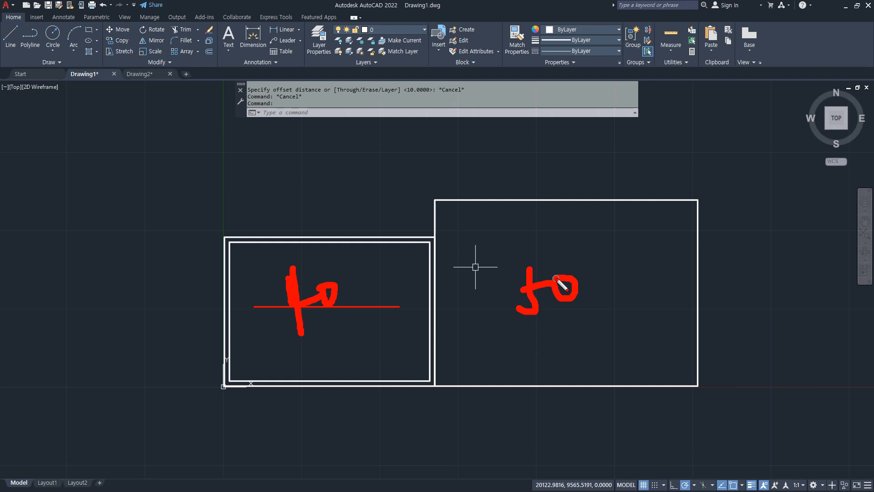
key("Escape")
- Scale the smaller double border and its red line by reference about the lower-right corner, from reference length 40 to new length 50
type("sc")
key("Return")
left_click(188, 219)
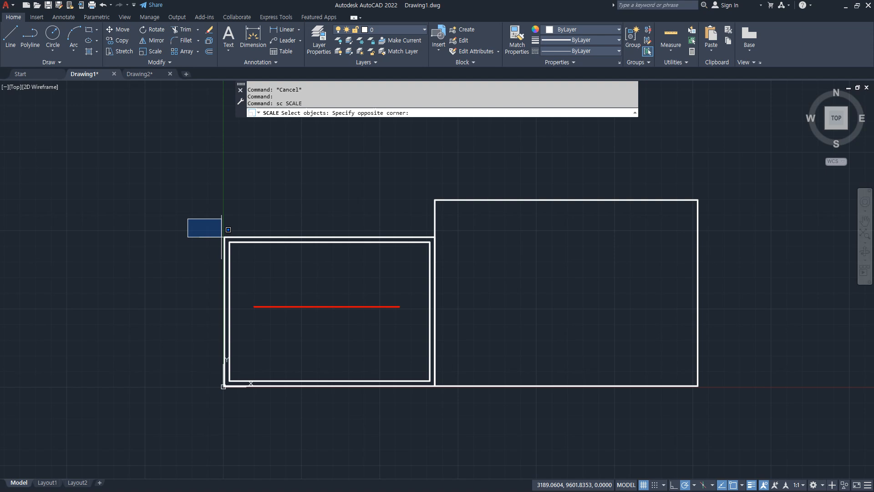
left_click(467, 390)
key("Return")
left_click(434, 386)
type("r")
key("Return")
type("40")
key("Return")
type("50")
key("Return")
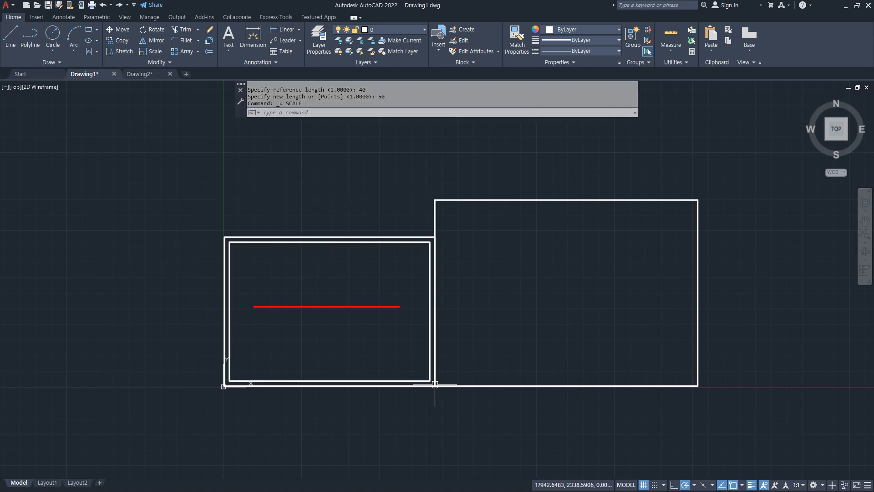
- Choose the image 다운로드(1).png from the downloads folder for attachment as a reference
type("z")
key("Return")
type("a")
key("Return")
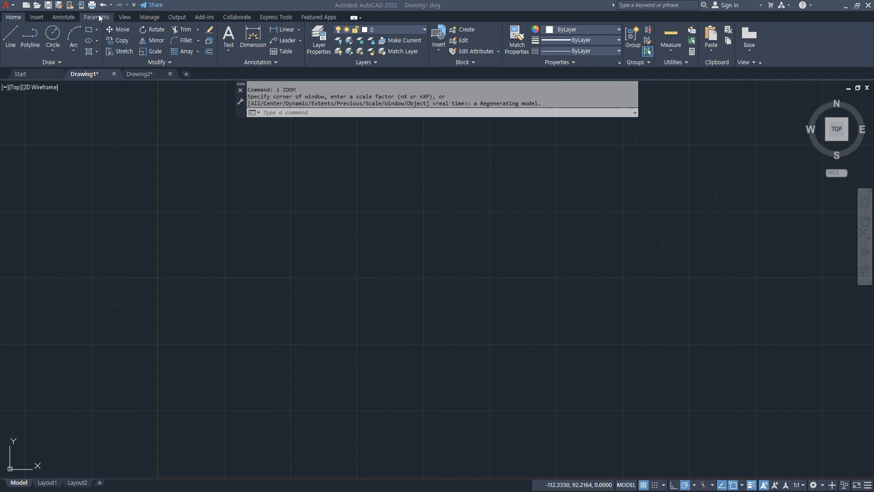
left_click(36, 17)
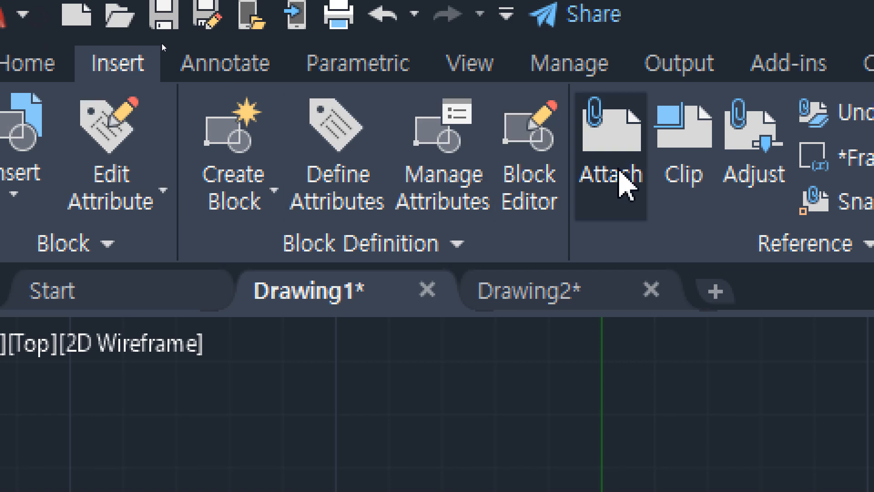
left_click(619, 170)
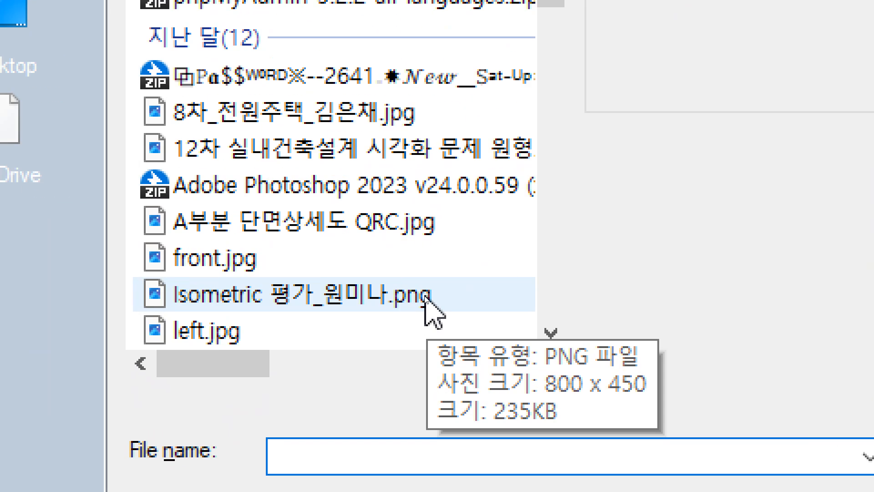
scroll(425, 300, "down", 4)
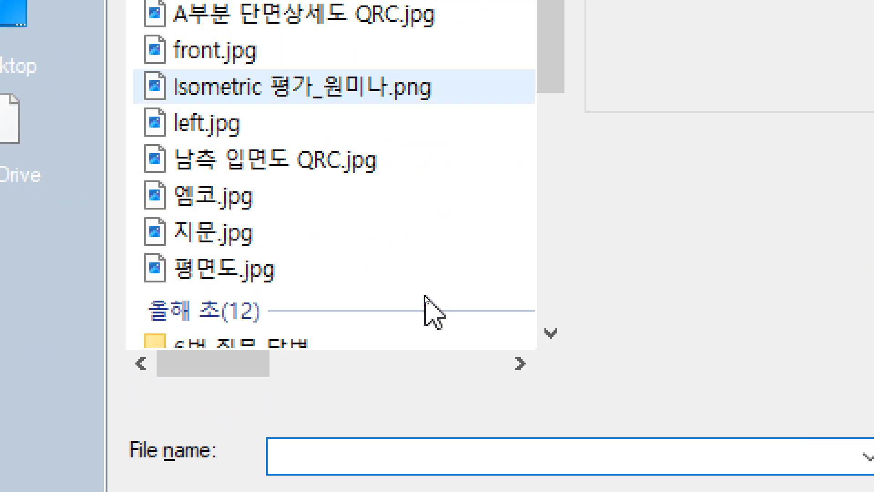
scroll(426, 300, "down", 2)
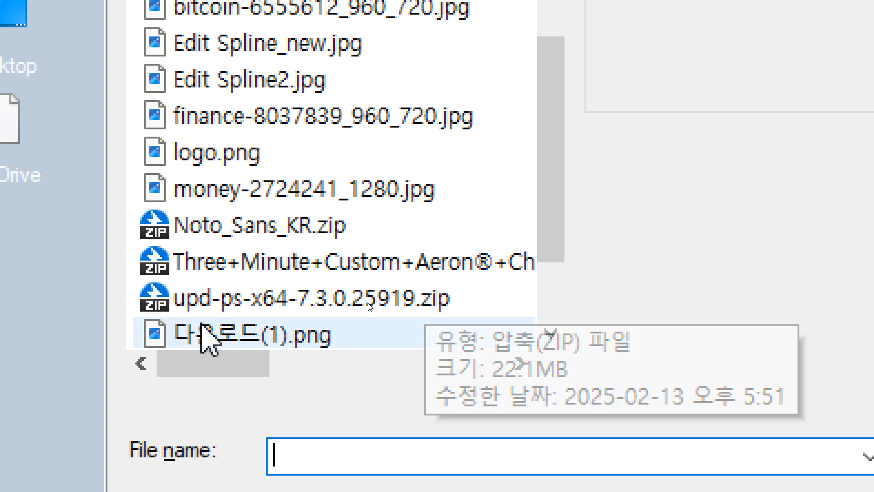
left_click(214, 339)
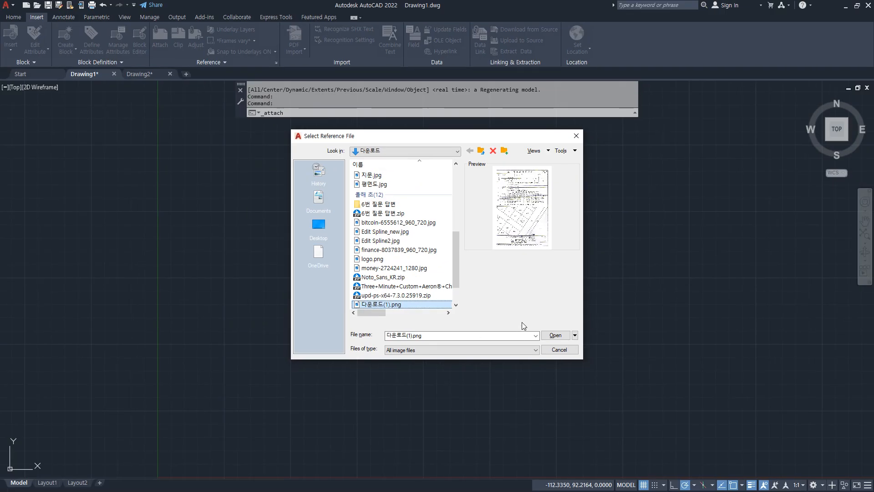
left_click(555, 336)
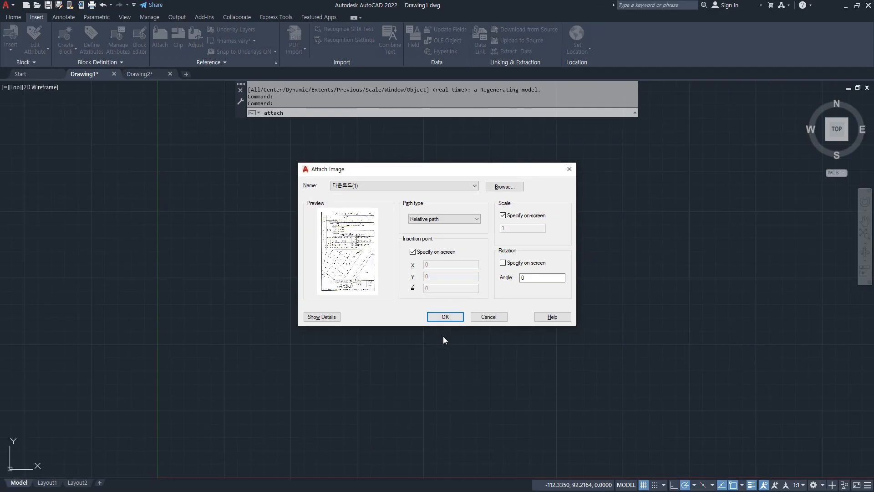
- Attach the image at insertion point 0,0 with scale factor 210
left_click(446, 317)
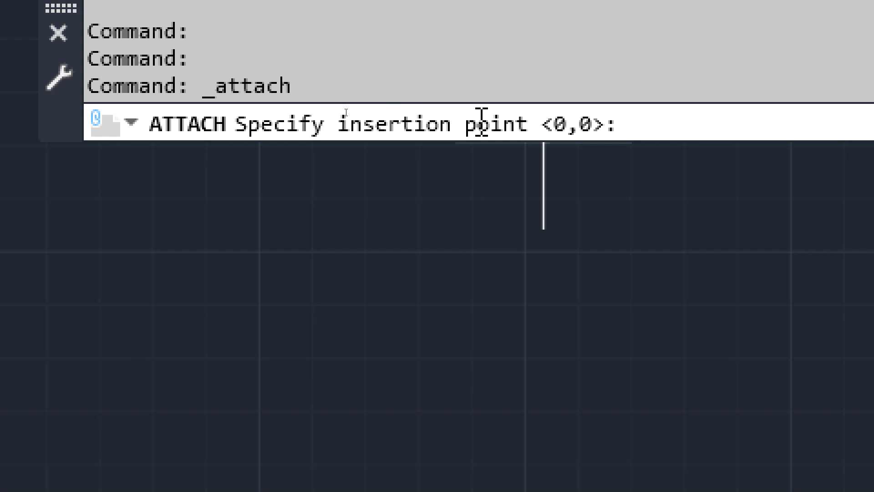
key("Return")
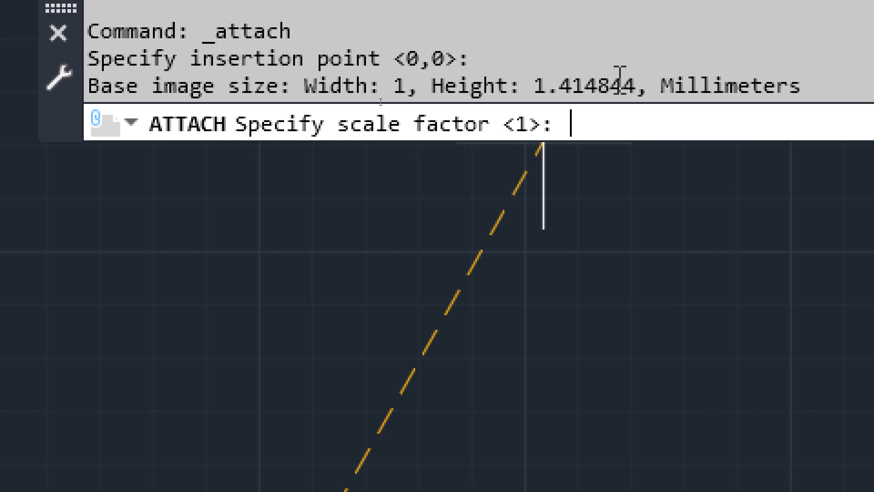
type("210")
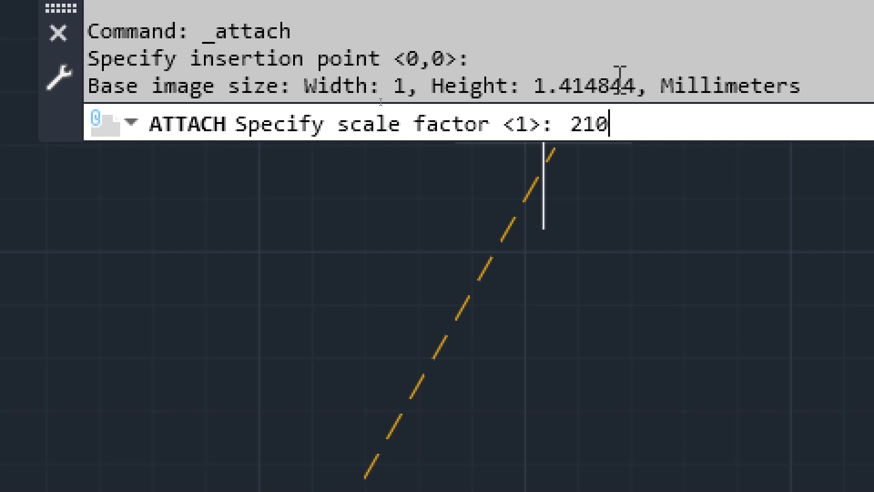
key("Return")
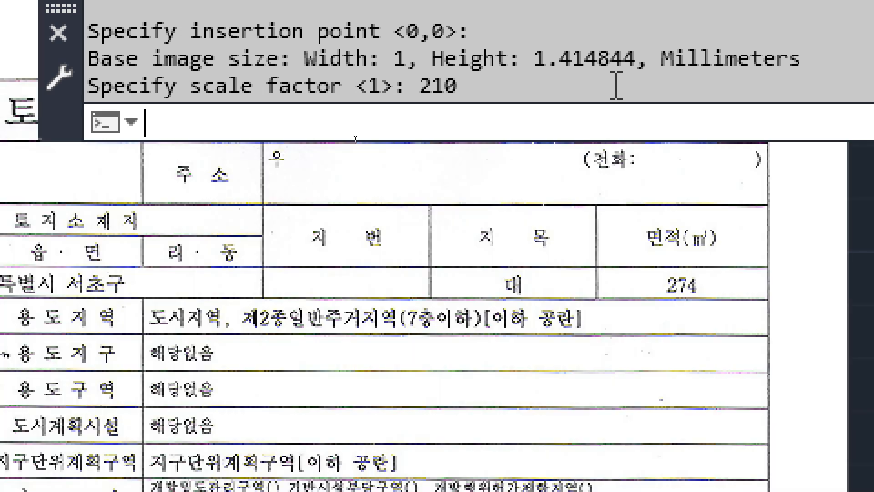
scroll(414, 407, "down", 4)
middle_click_drag(381, 421, 342, 122)
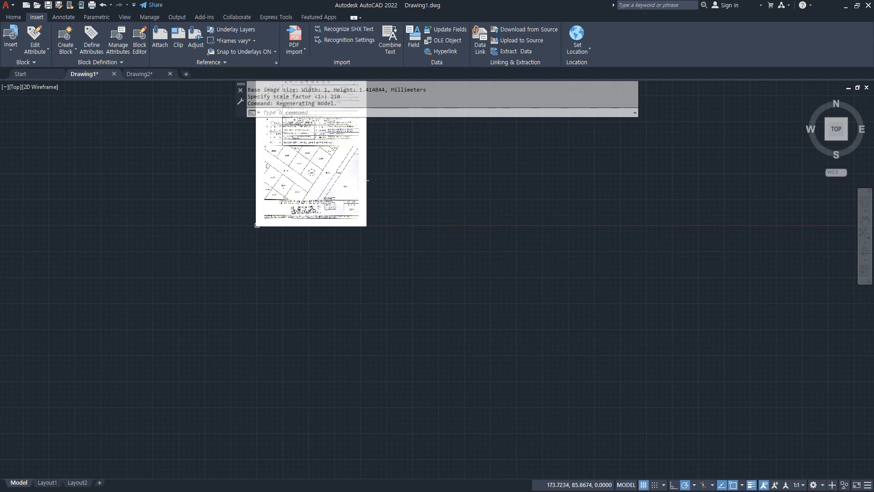
scroll(339, 180, "up", 2)
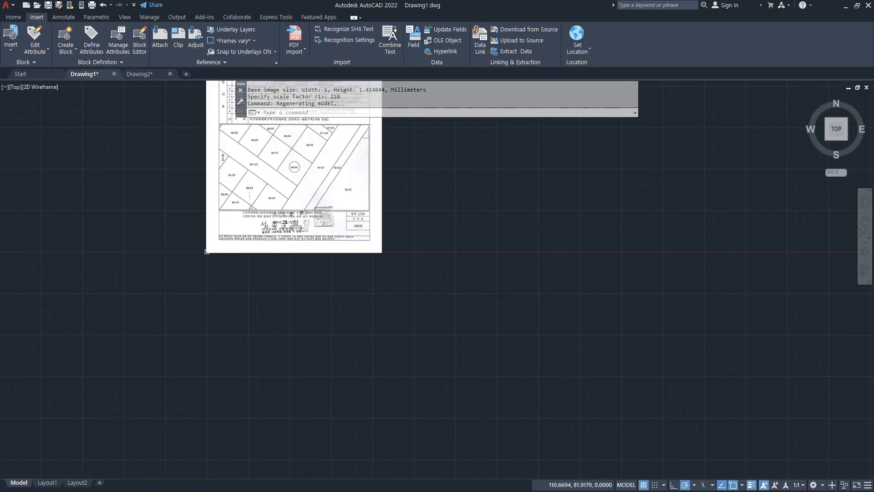
middle_click_drag(299, 183, 311, 292)
middle_click_drag(293, 259, 292, 299)
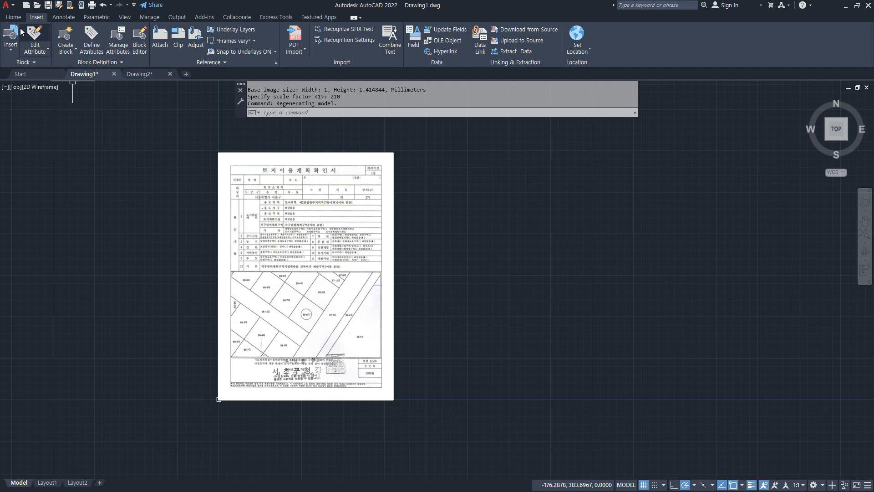
left_click(10, 19)
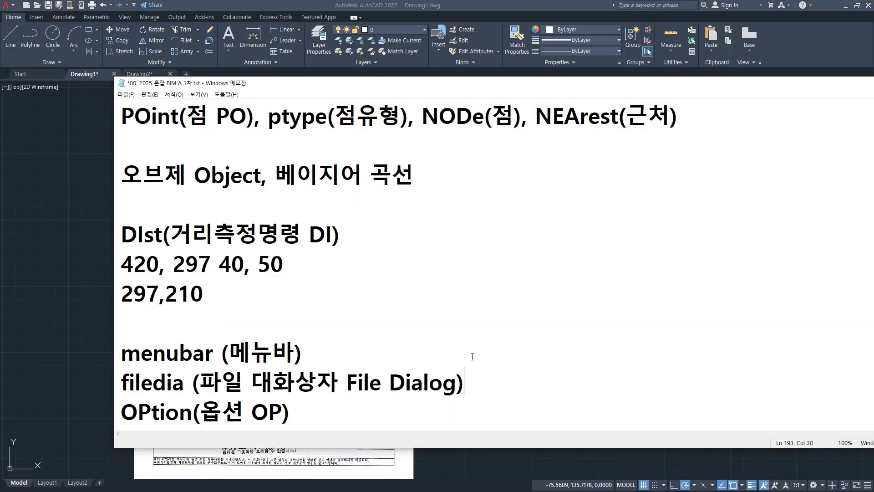
left_click_drag(118, 366, 317, 367)
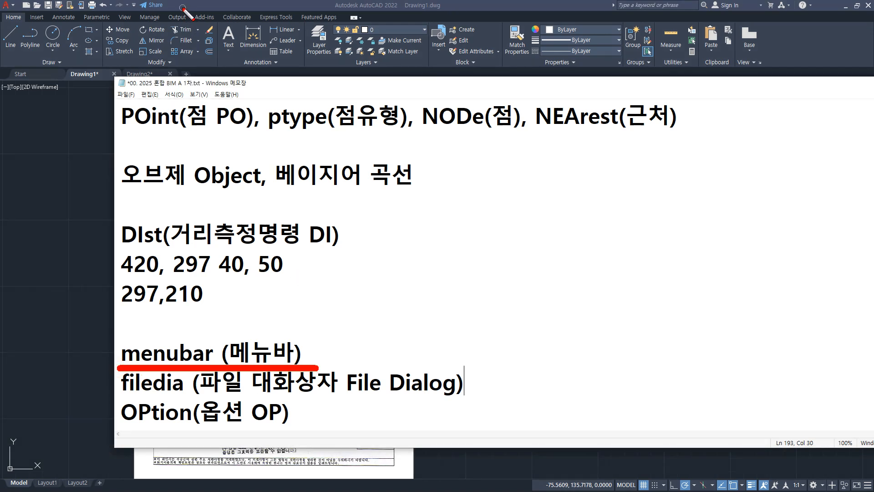
left_click_drag(168, 9, 486, 10)
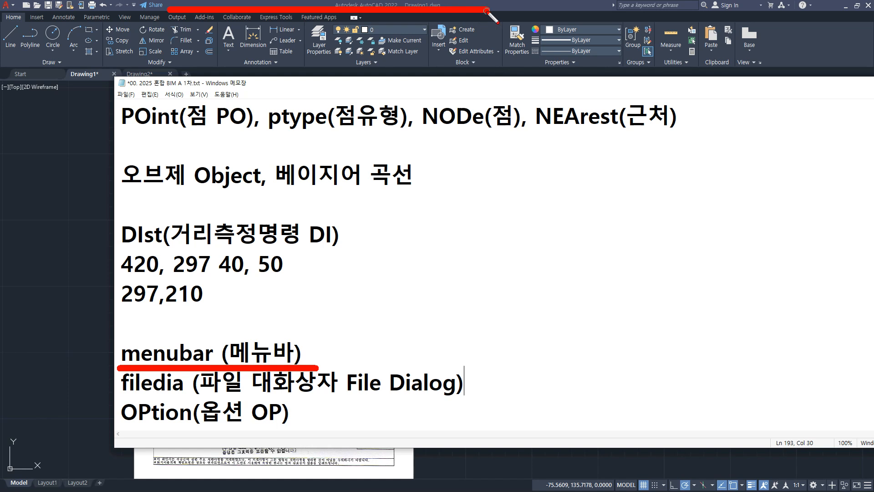
key("Escape")
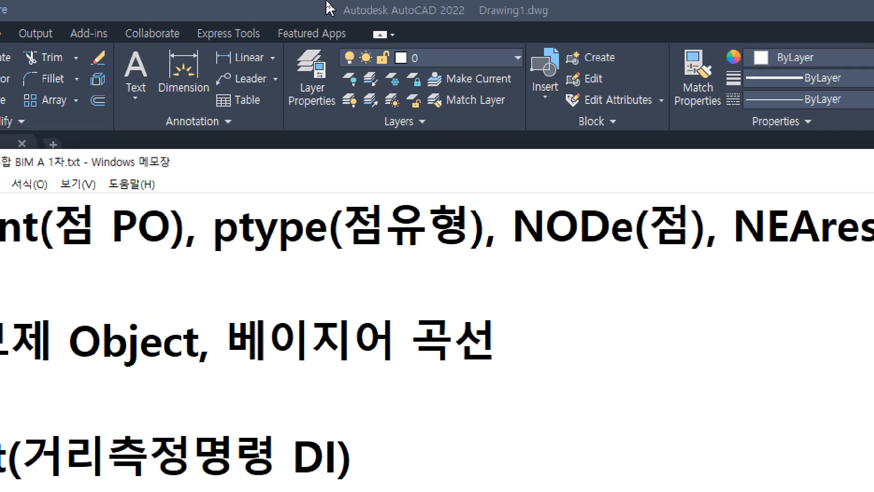
- Switch back to AutoCAD, set the MENUBAR system variable to 1, and briefly view the Modify commands
left_click(327, 2)
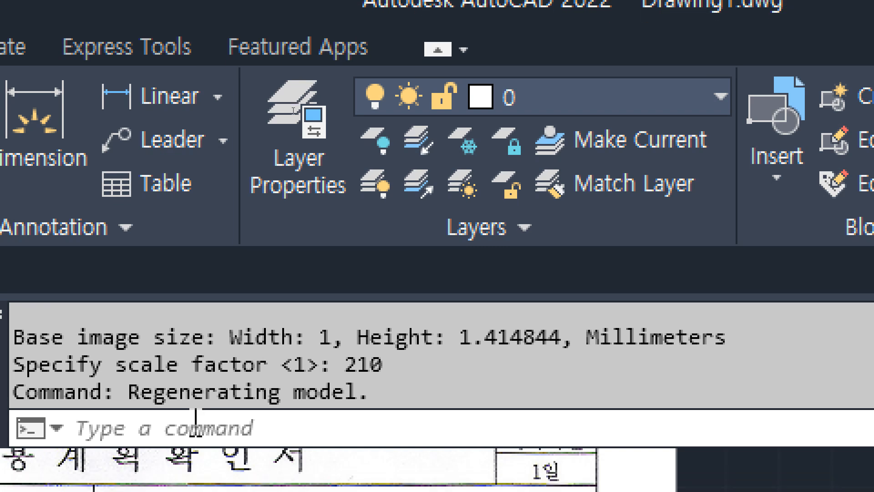
left_click(196, 424)
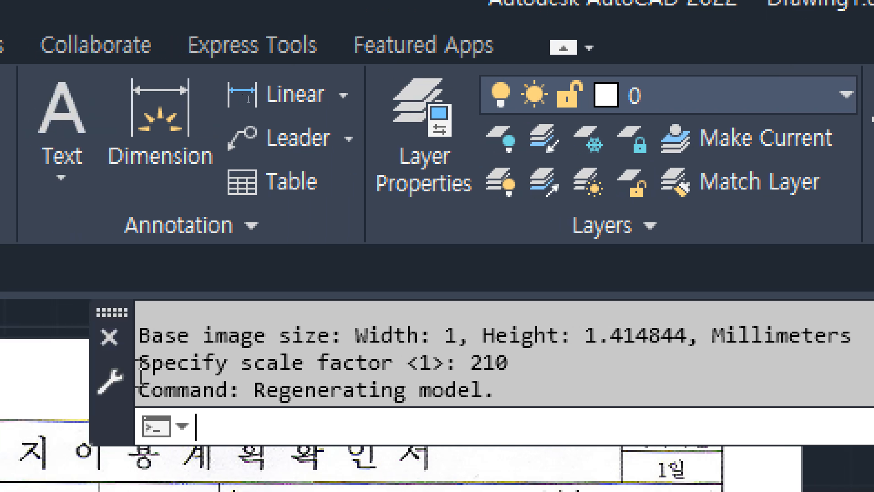
type("menubar")
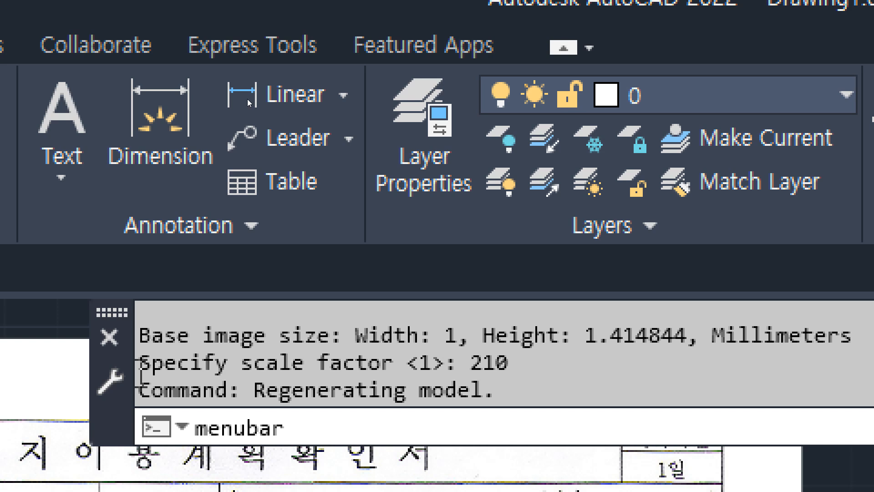
key("Return")
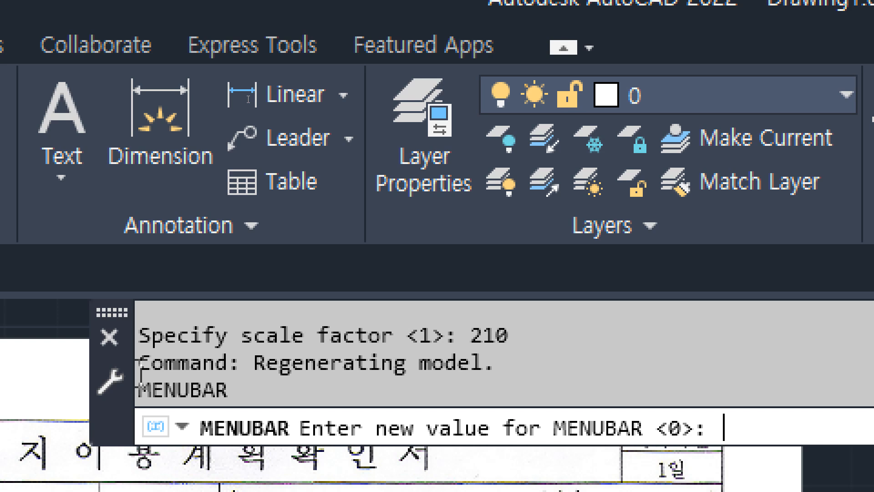
type("1")
key("Return")
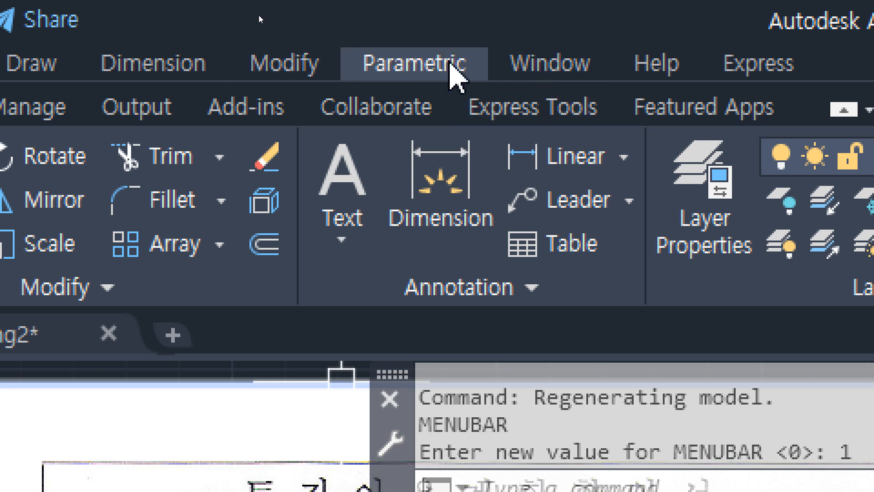
left_click(137, 59)
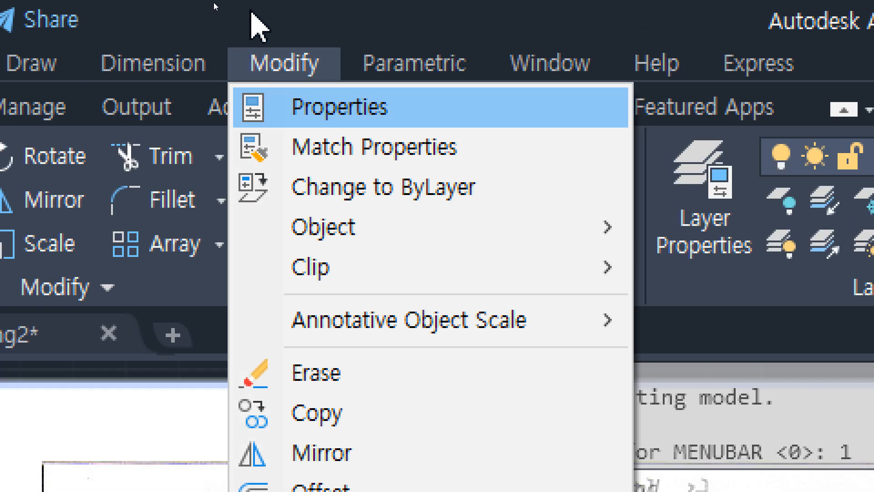
left_click(286, 11)
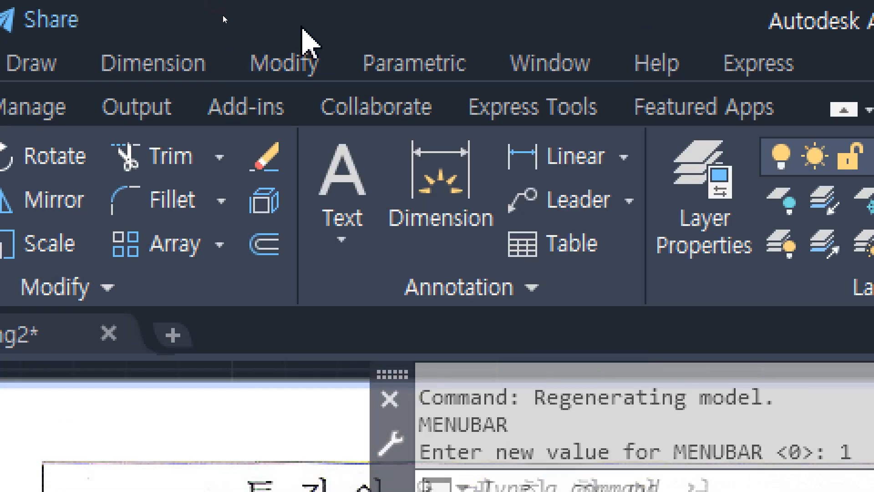
- Hide the classic menu bar by setting the MENUBAR system variable to 0
left_click(520, 484)
type("menubar")
key("Return")
type("1")
key("Return")
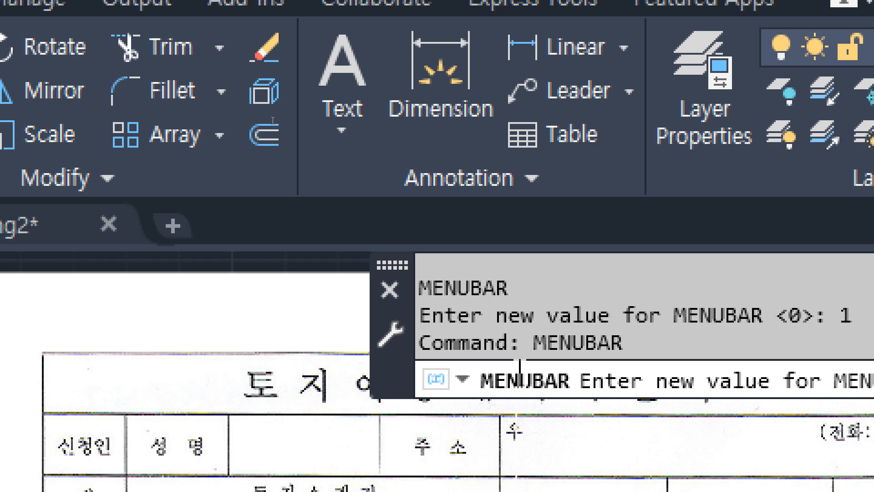
type("0")
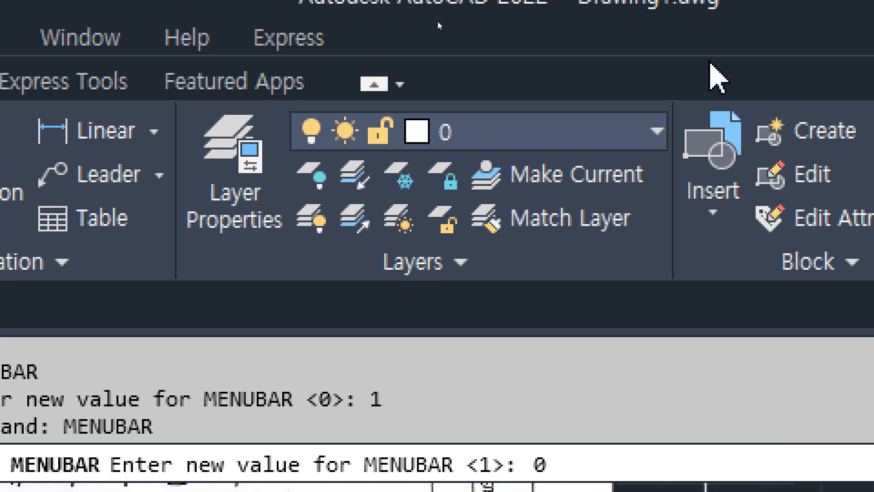
key("Return")
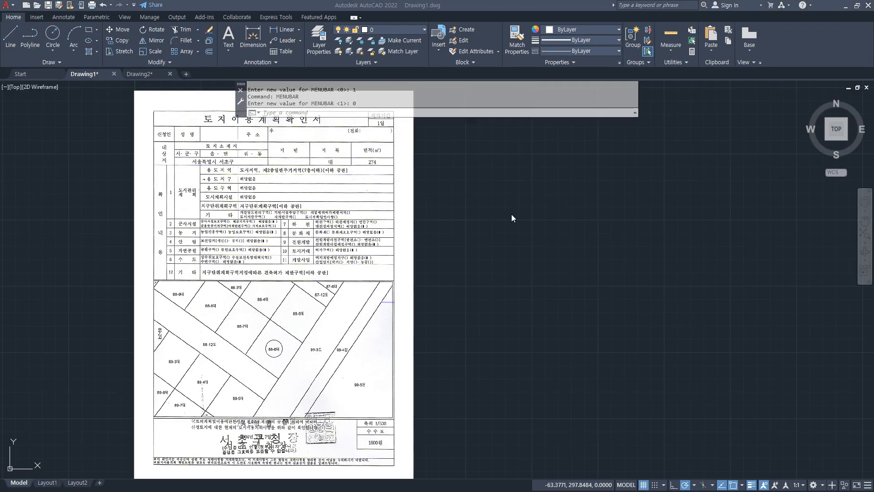
- Bring up the Save Drawing As dialog for Drawing1 and dismiss it without saving
left_click(14, 5)
left_click(32, 98)
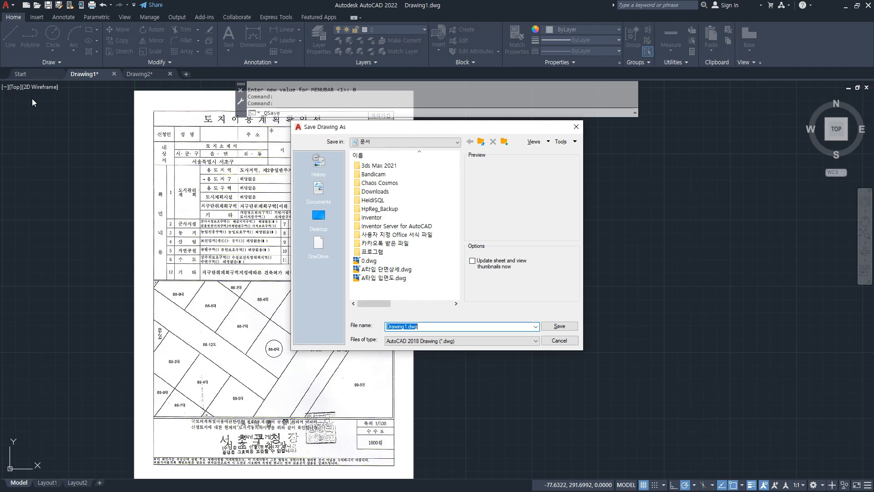
key("Escape")
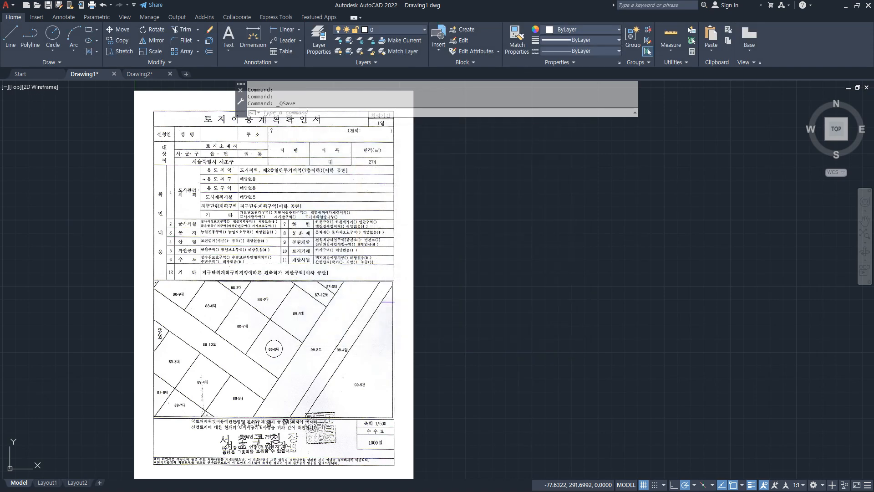
- Switch to the Notepad notes and mark the words filedia and File Dialog with red underlines, clearing the marks again
key("alt+Tab")
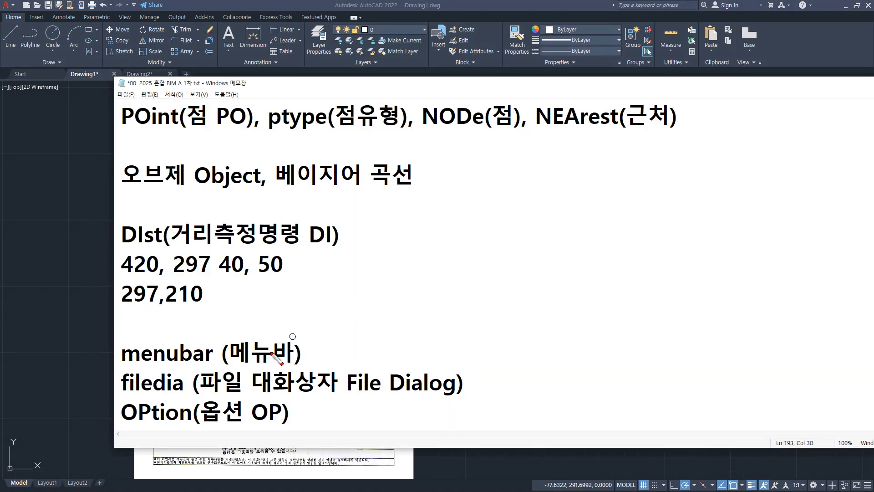
left_click_drag(185, 396, 119, 397)
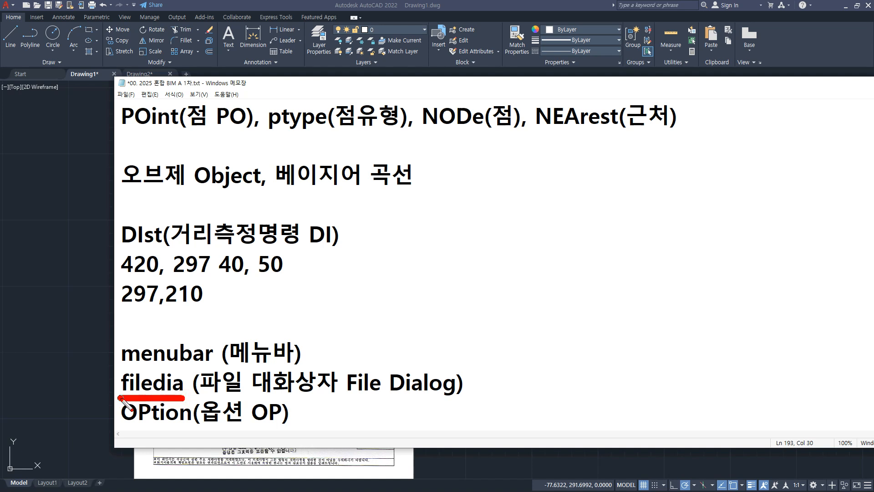
left_click_drag(347, 397, 462, 396)
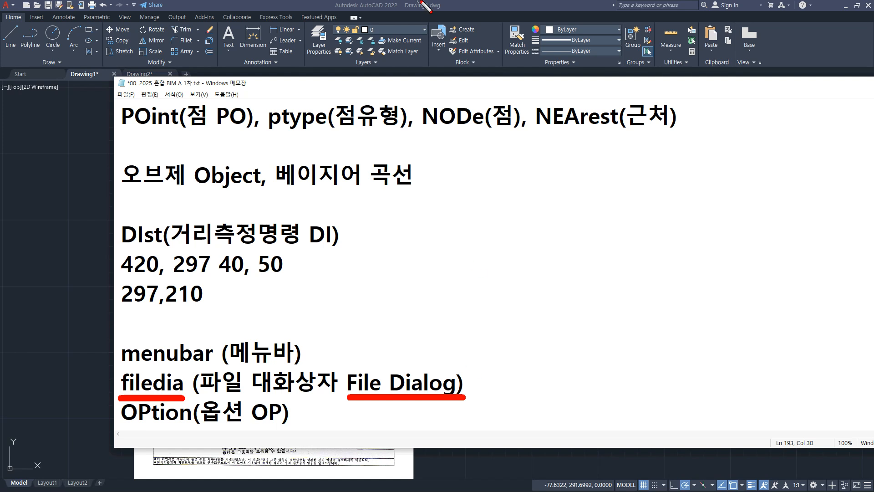
key("Escape")
- Switch back to AutoCAD and turn off file dialogs by setting the FILEDIA system variable to 0
key("alt+Tab")
type("filedia")
key("Return")
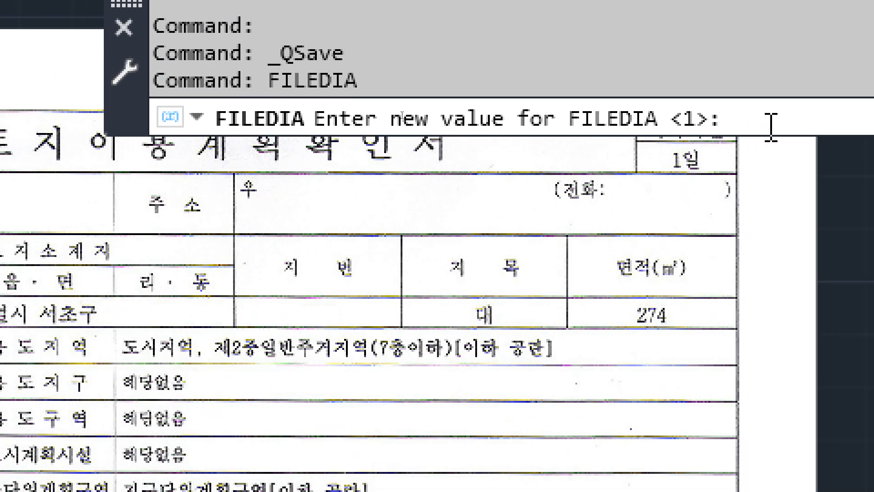
type("0")
key("Return")
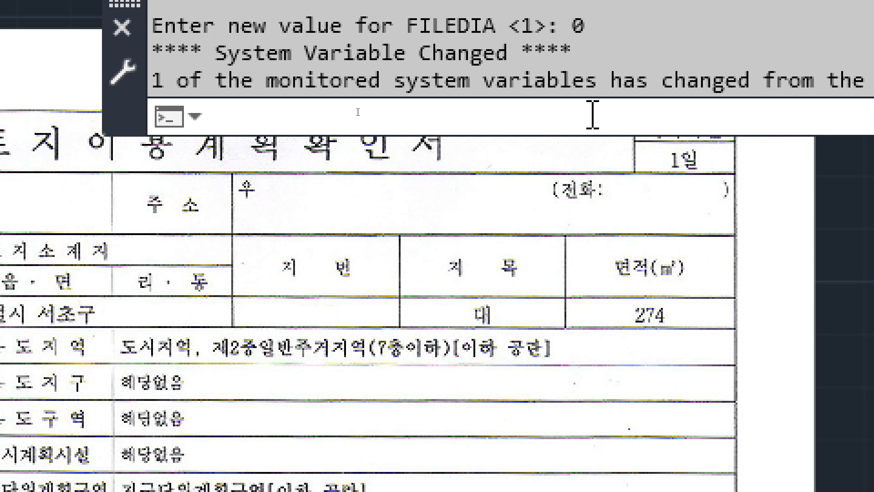
- Try starting a new drawing and SAVEAS with file dialogs off, cancelling each at its command-line prompt
key("ctrl+n")
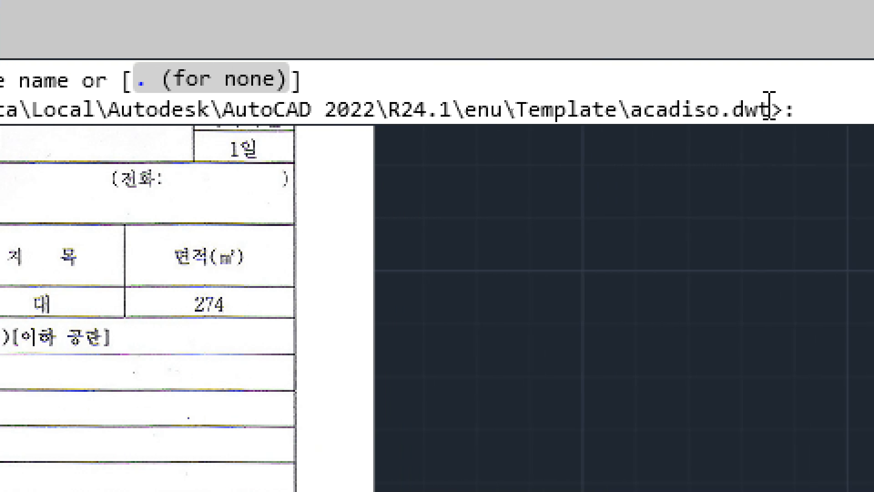
key("Escape")
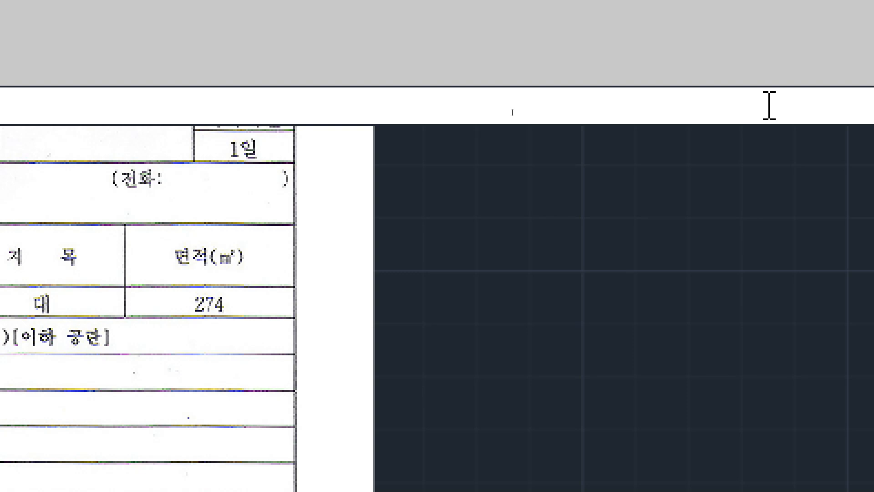
type("SAVEAS")
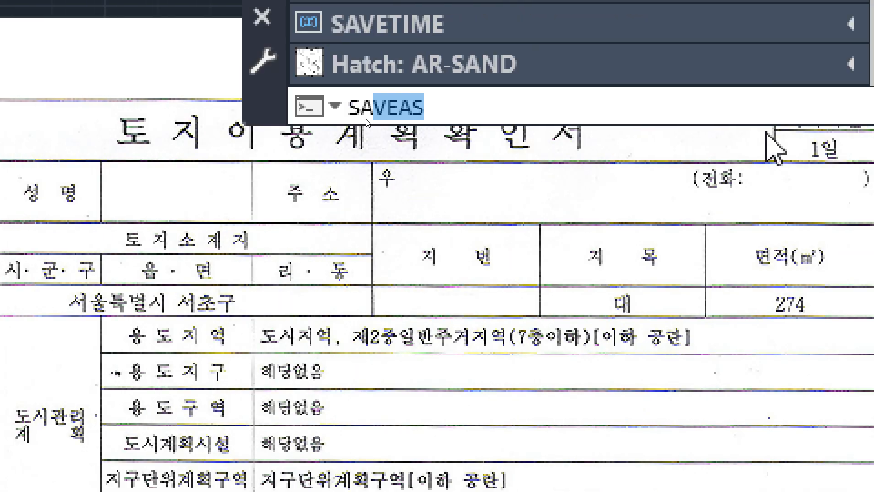
key("Return")
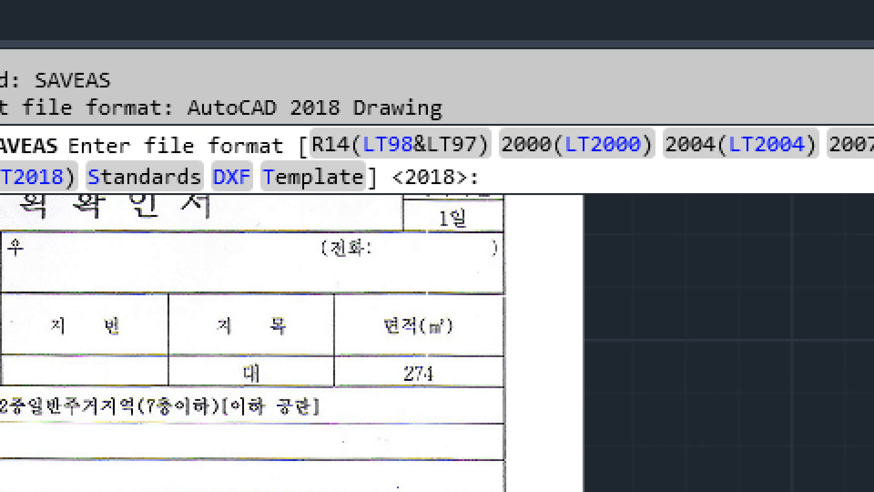
key("Escape")
key("Escape")
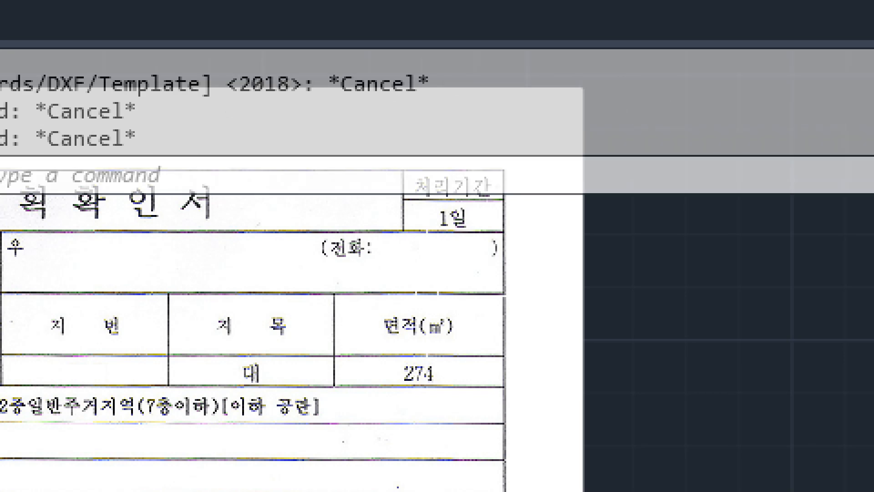
- Set the FILEDIA system variable to 1, and check the template dialog for a new drawing before cancelling it
type("file")
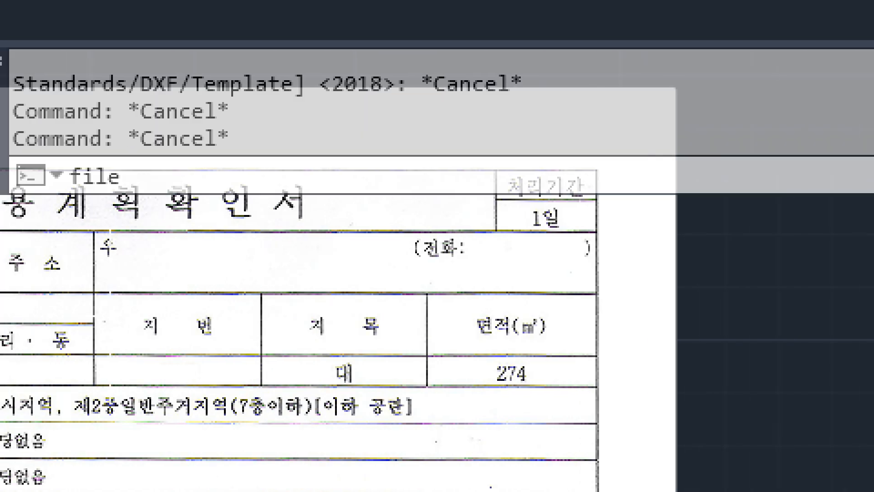
type("dia")
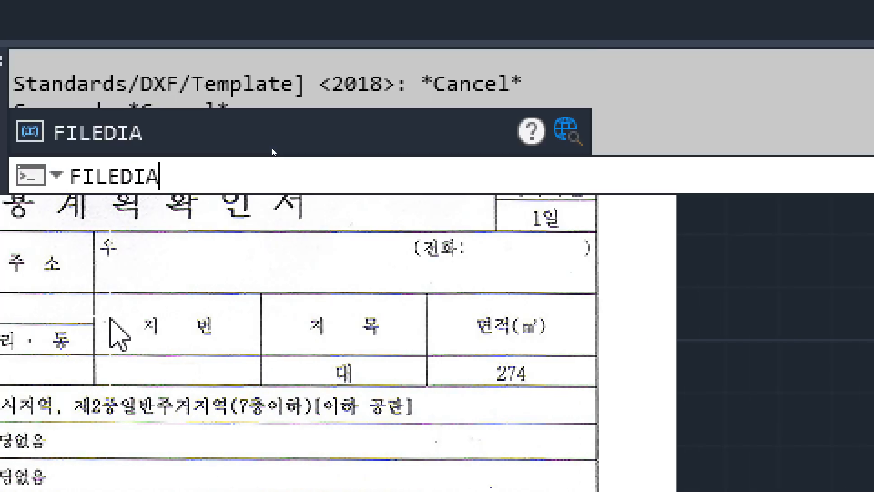
key("Return")
type("1")
key("Return")
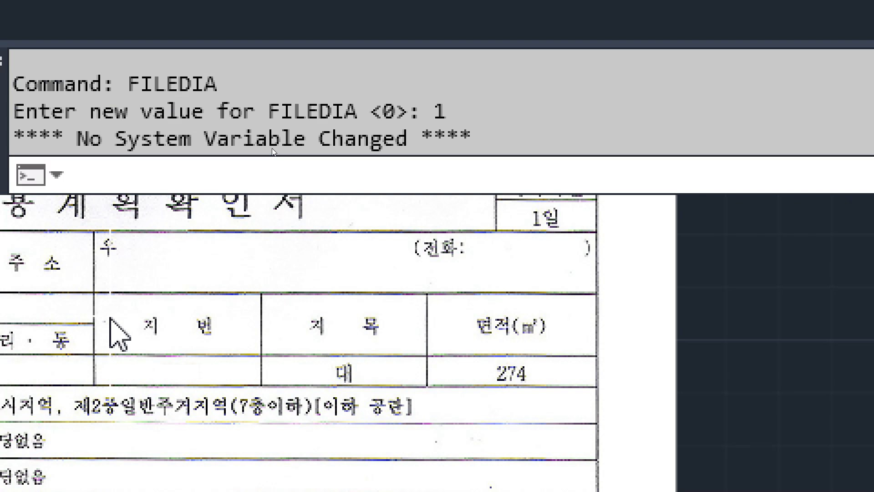
key("ctrl+n")
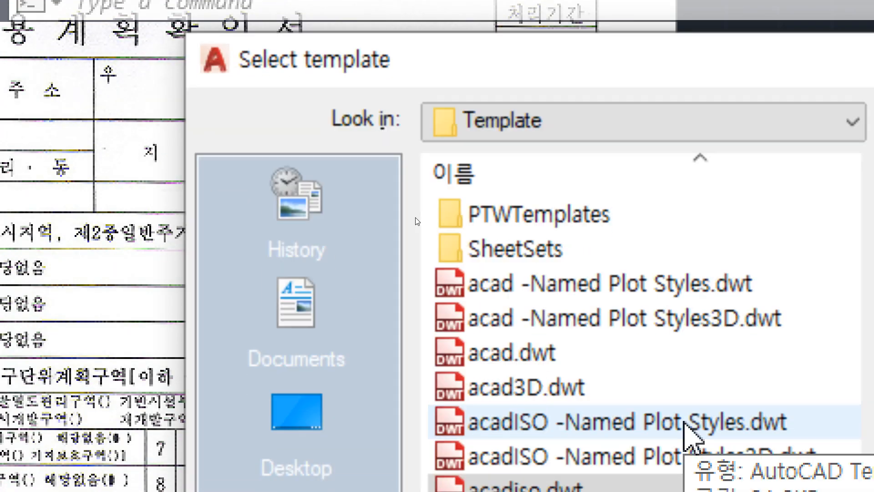
key("Escape")
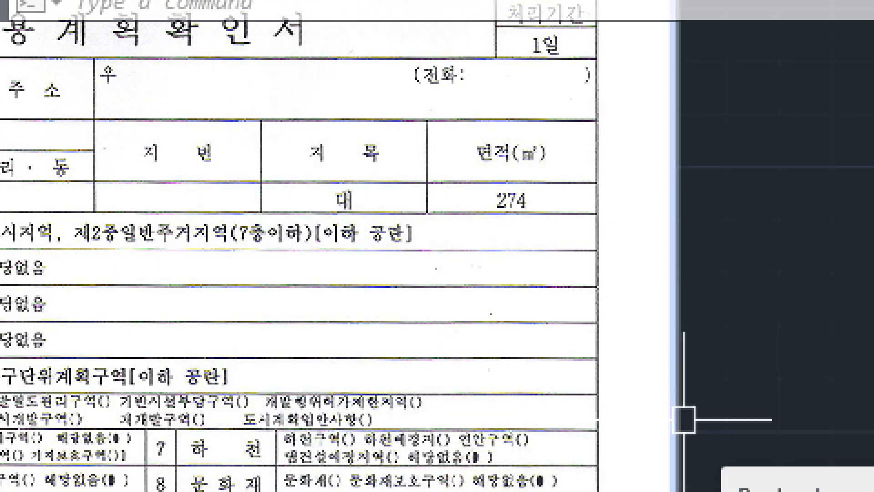
- Switch to the Notepad notes and underline the OPtion(옵션 OP) entry in red, clearing the mark again
key("alt+Tab")
key("ctrl+2")
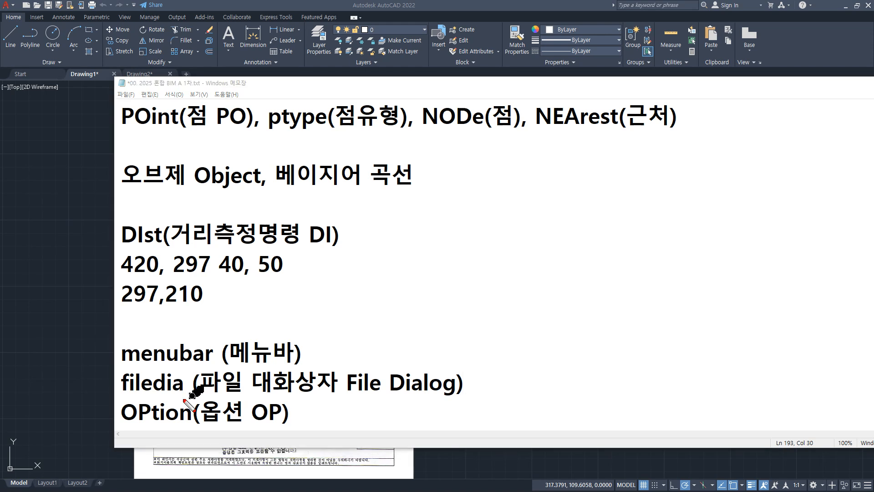
left_click_drag(108, 424, 363, 427)
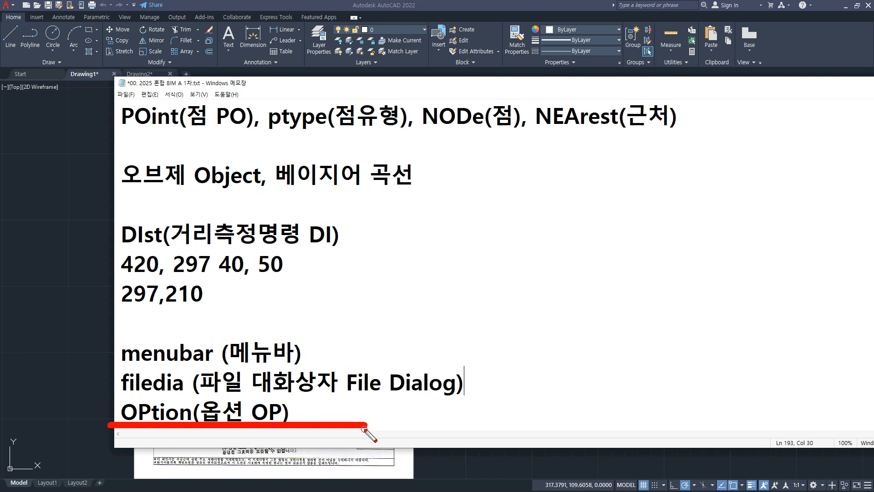
key("Escape")
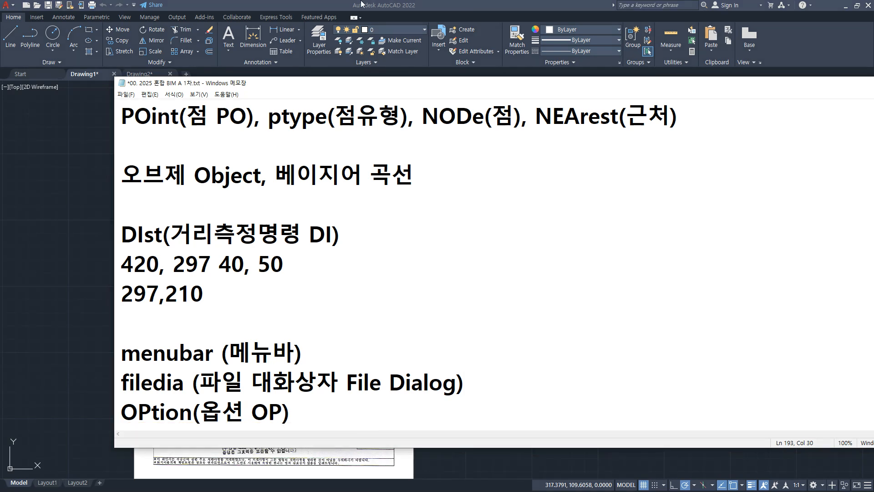
- Switch back to AutoCAD, run OP to view the Display settings in the Options dialog, and close it unchanged
left_click(362, 5)
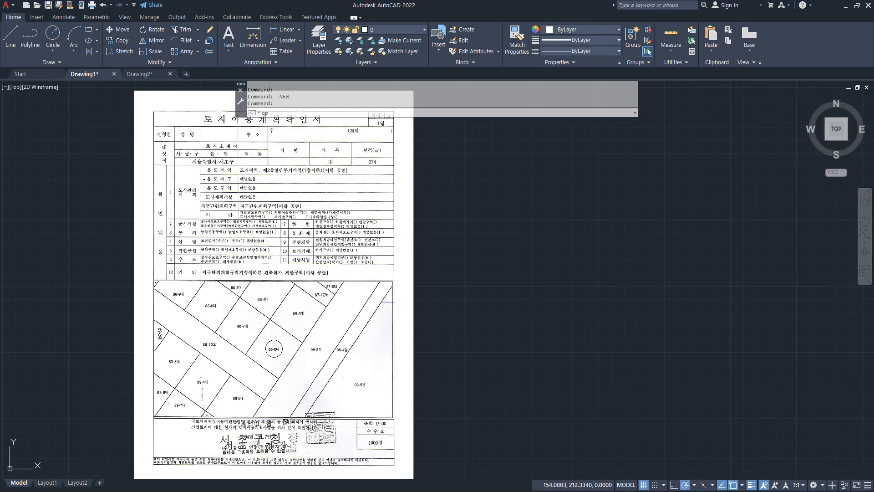
key("Return")
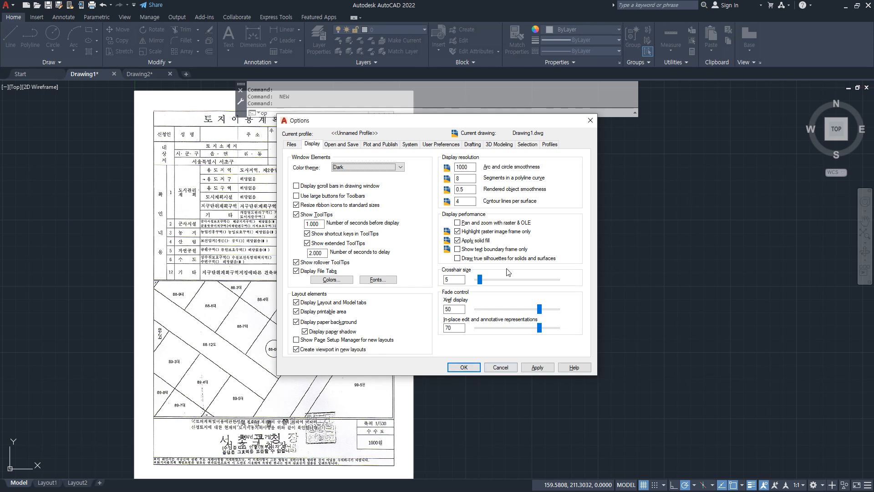
left_click_drag(508, 121, 536, 116)
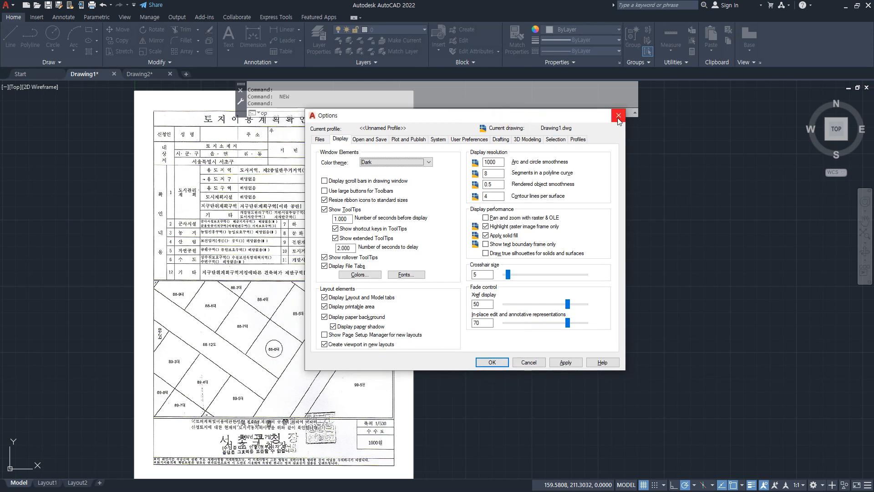
left_click(618, 117)
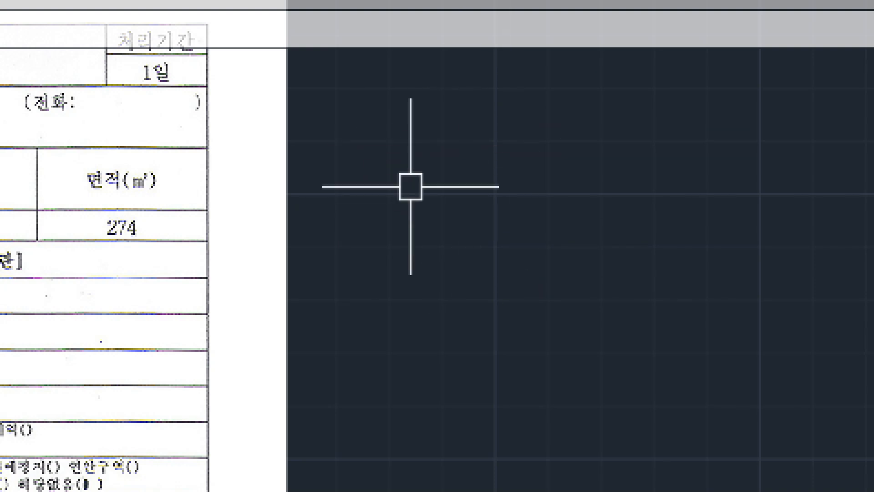
- Reopen the Options dialog from the drawing area's context commands
right_click(434, 79)
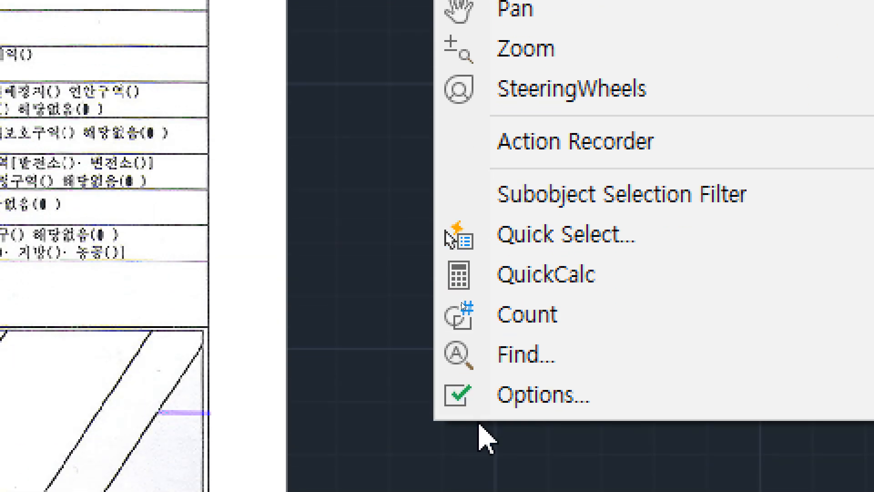
left_click(479, 407)
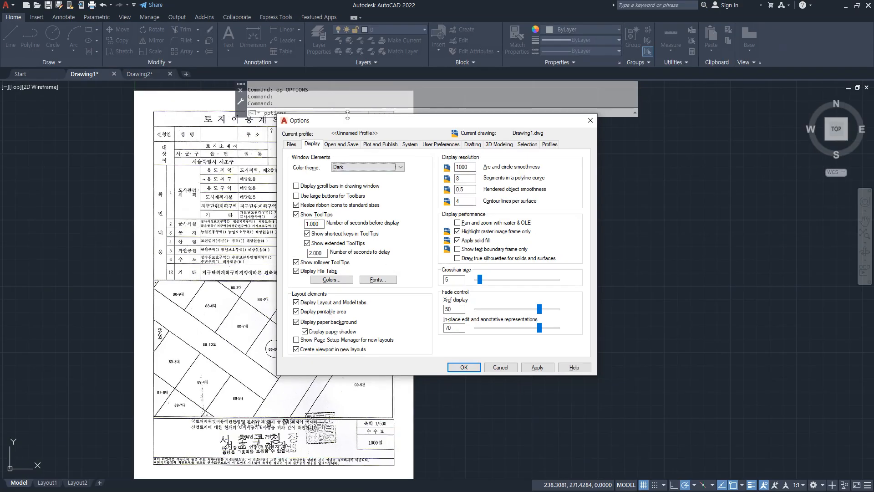
left_click_drag(339, 77, 382, 87)
left_click_drag(388, 132, 378, 157)
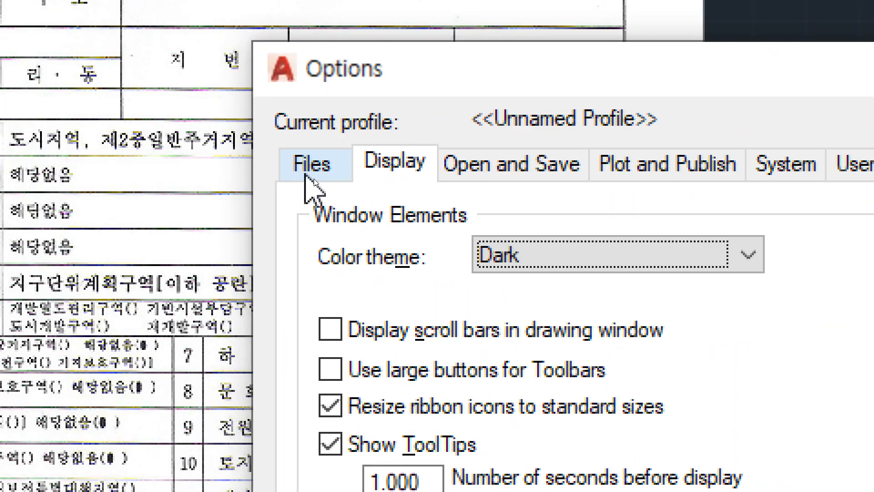
- Expand Automatic Save File Location in the Files settings and copy its folder path, leaving the path unedited
left_click(315, 177)
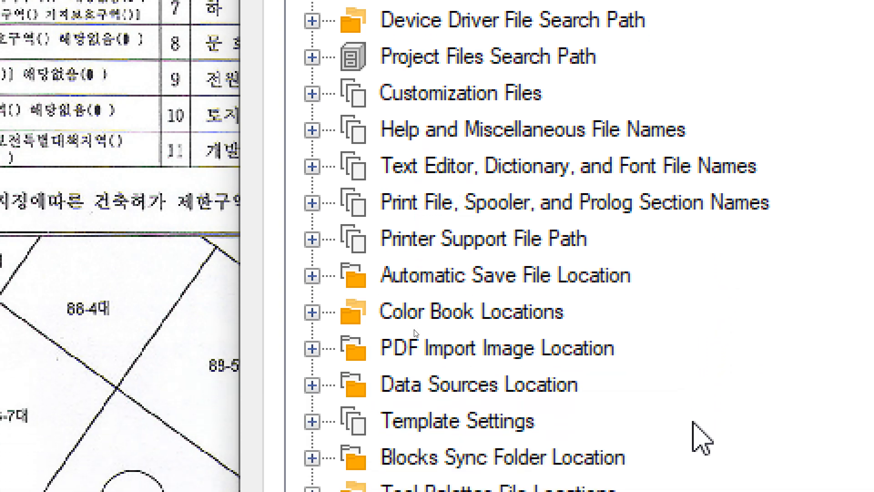
left_click(443, 357)
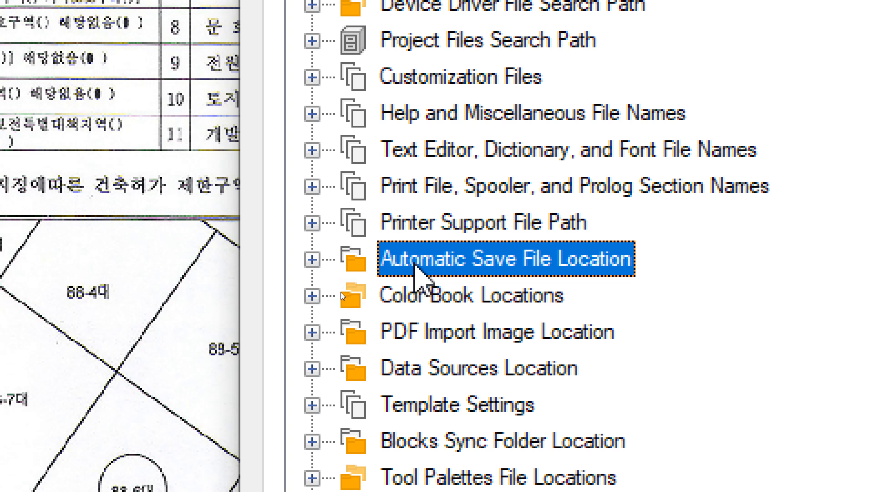
left_click(314, 262)
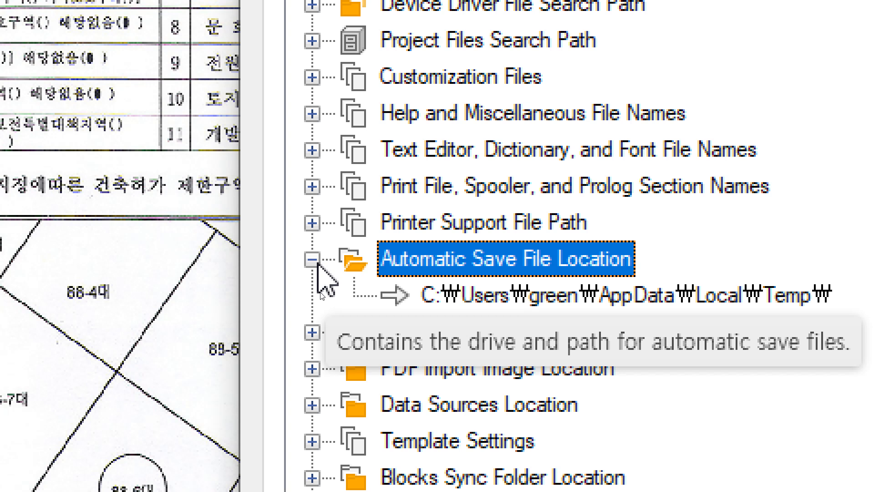
left_click(564, 304)
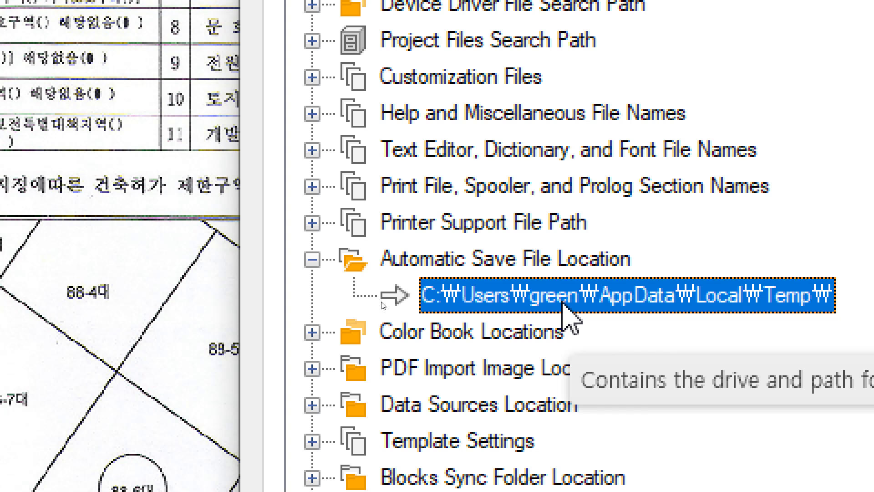
left_click(563, 303)
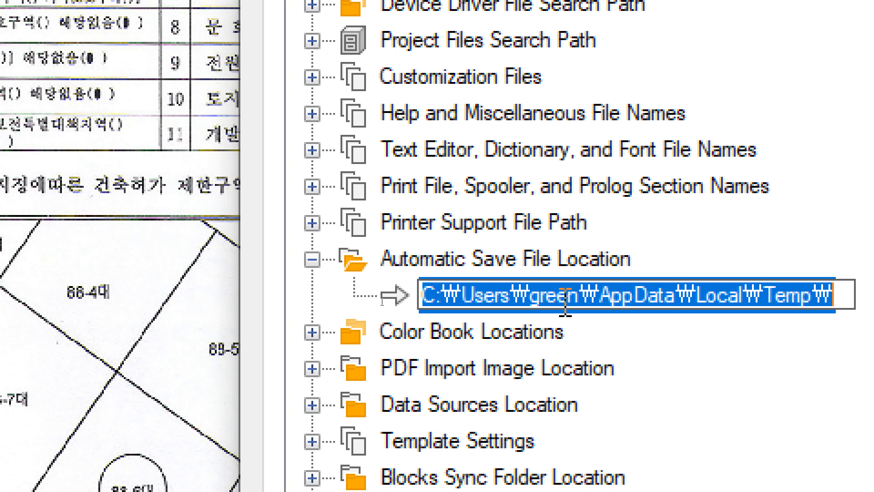
right_click(565, 301)
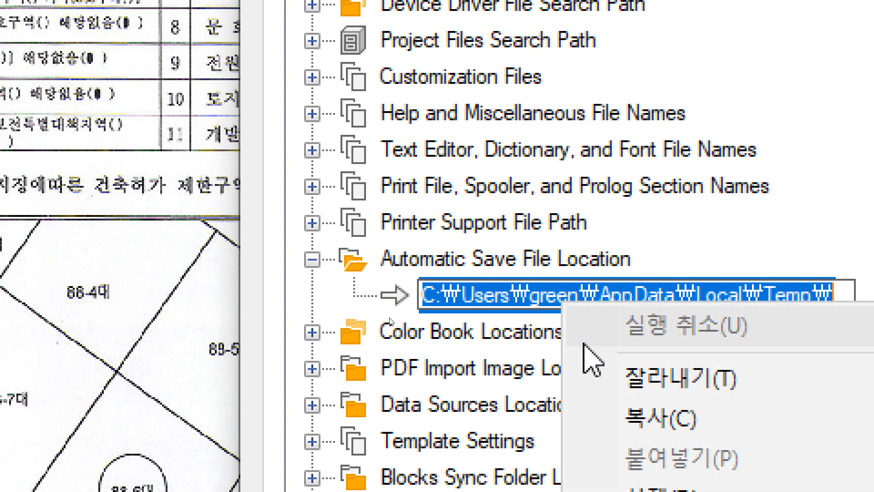
left_click(625, 420)
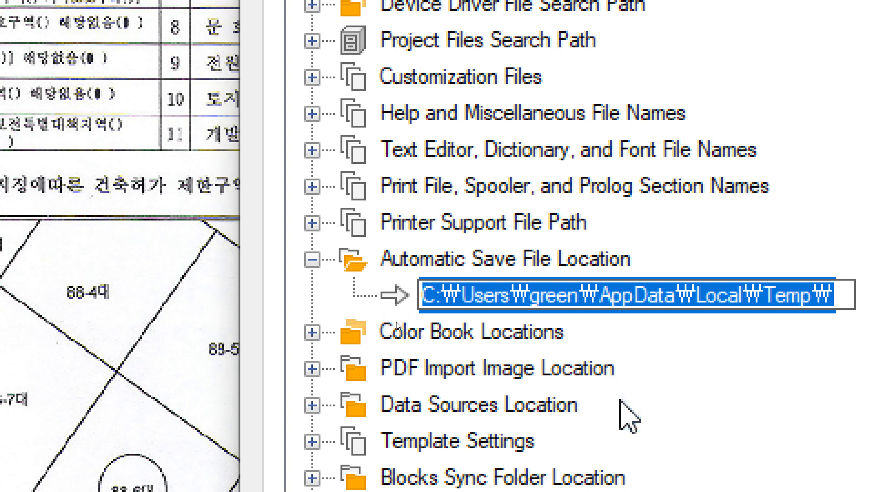
key("Escape")
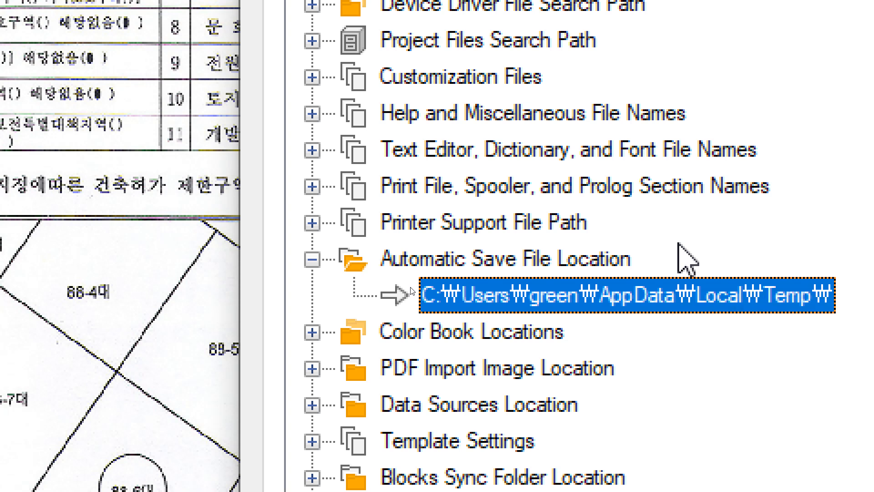
- Open a new File Explorer window and go to the copied autosave folder path
key("super+e")
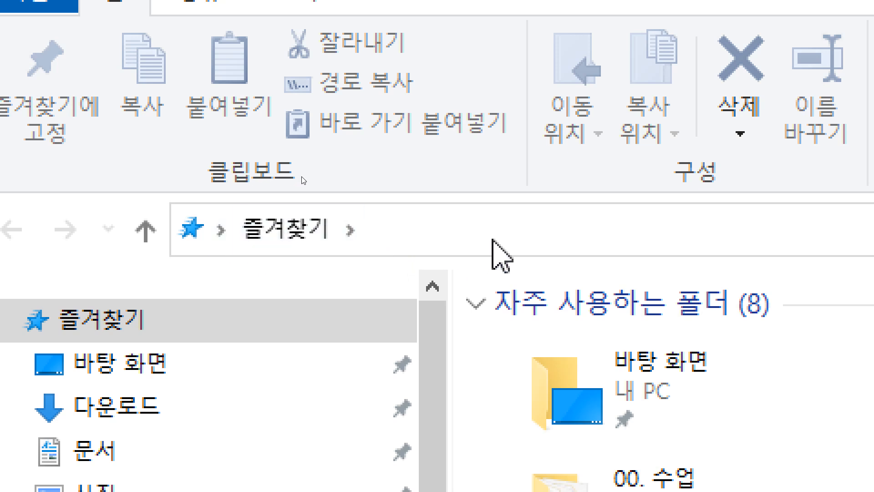
left_click(496, 230)
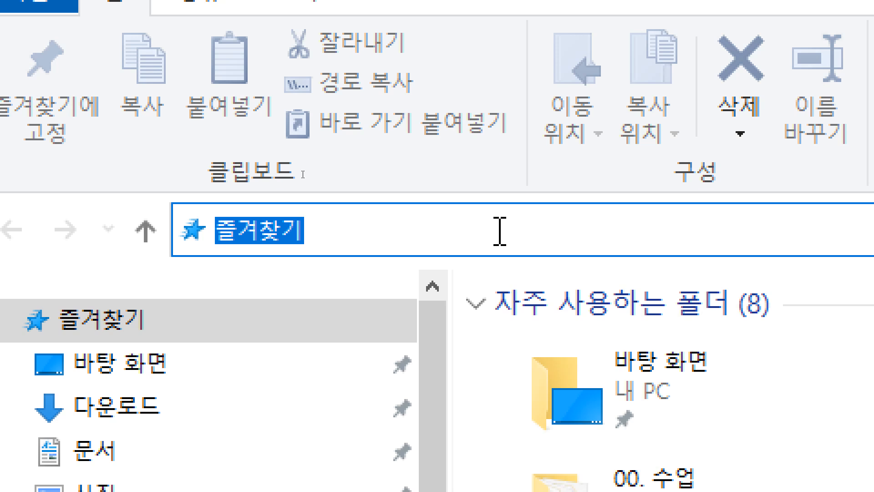
key("BackSpace")
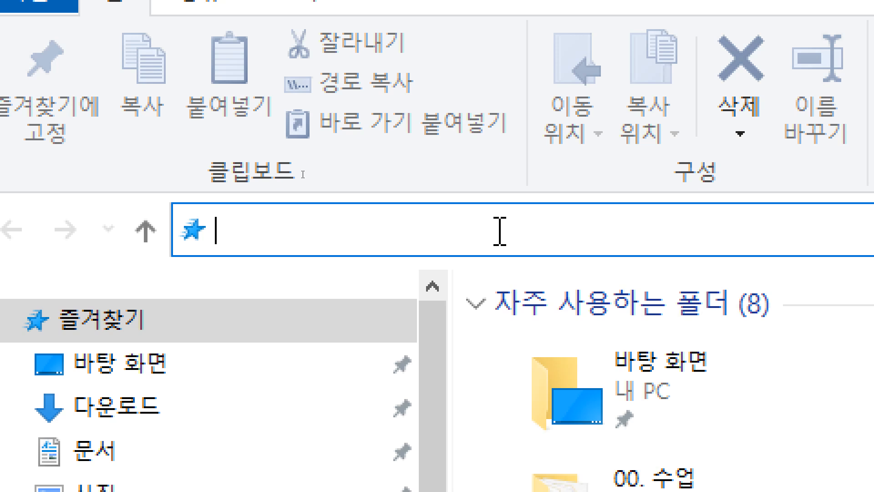
right_click(310, 226)
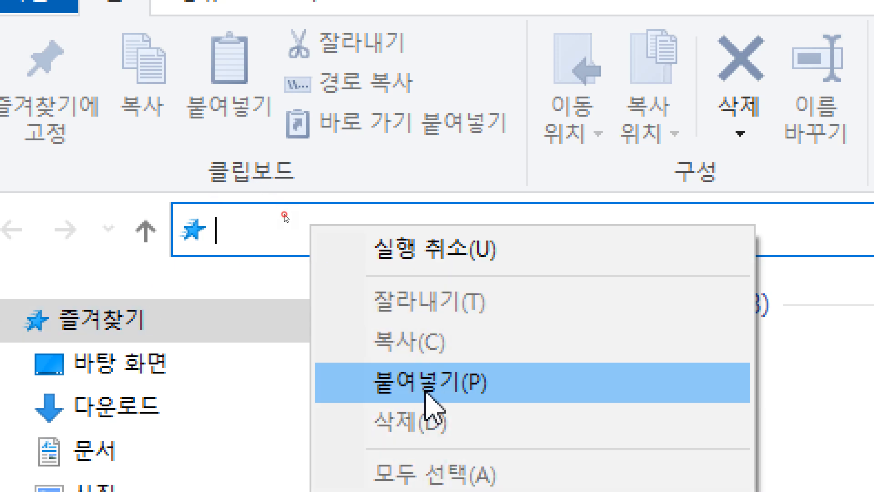
left_click(428, 407)
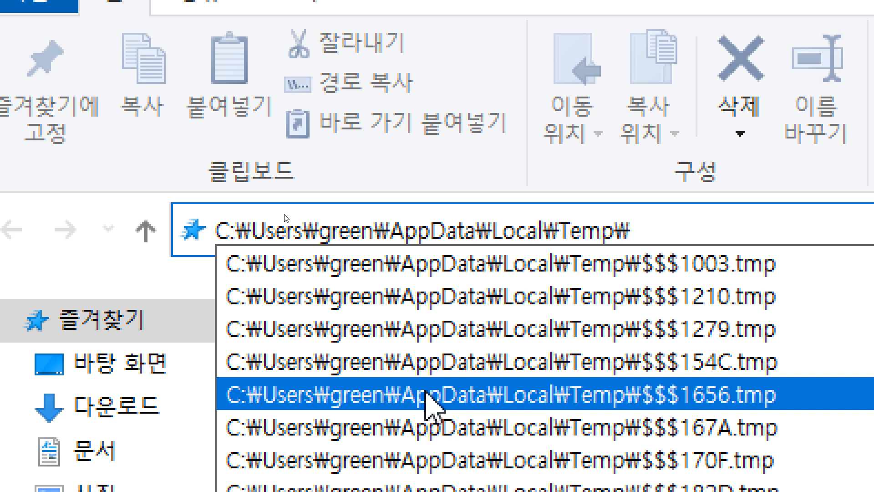
key("Return")
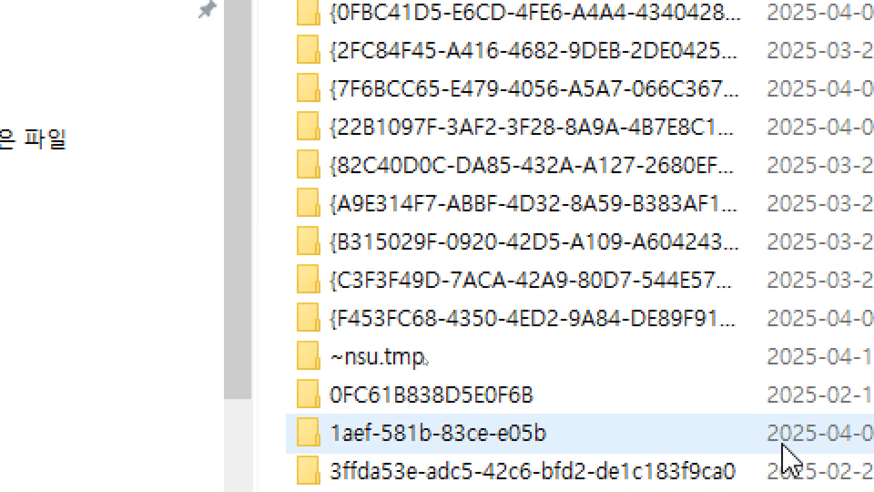
- Browse from the Temp subfolders down to the files, maximizing the window and widening the name column
scroll(737, 455, "down", 6)
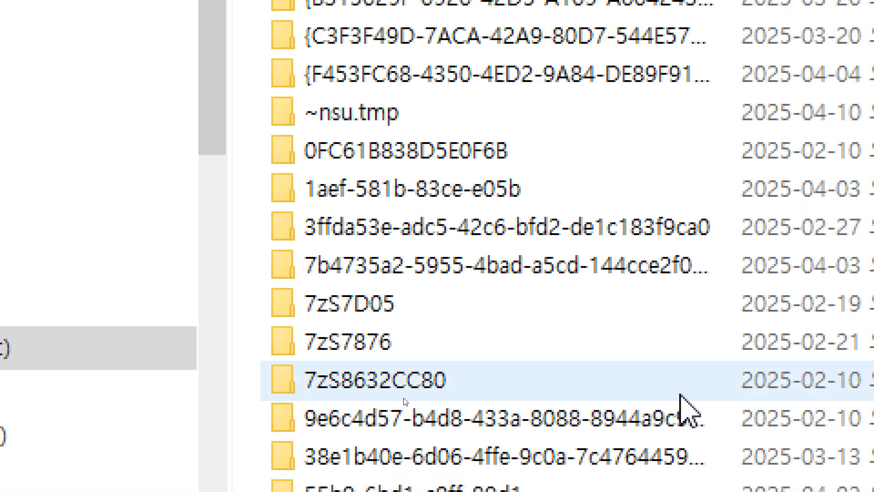
scroll(685, 401, "down", 3)
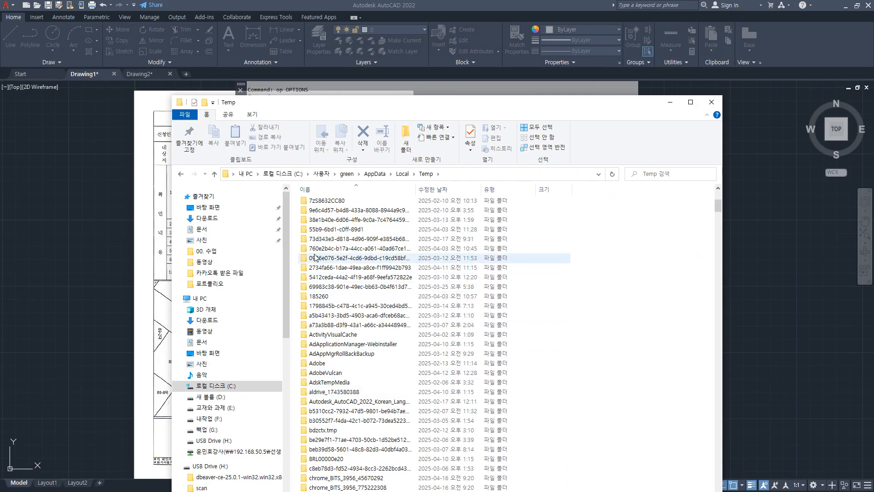
scroll(564, 339, "down", 8)
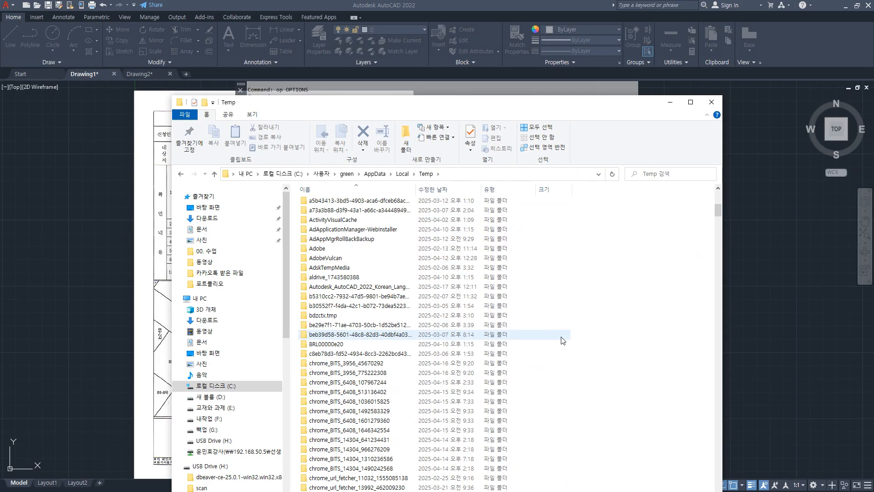
scroll(565, 341, "down", 20)
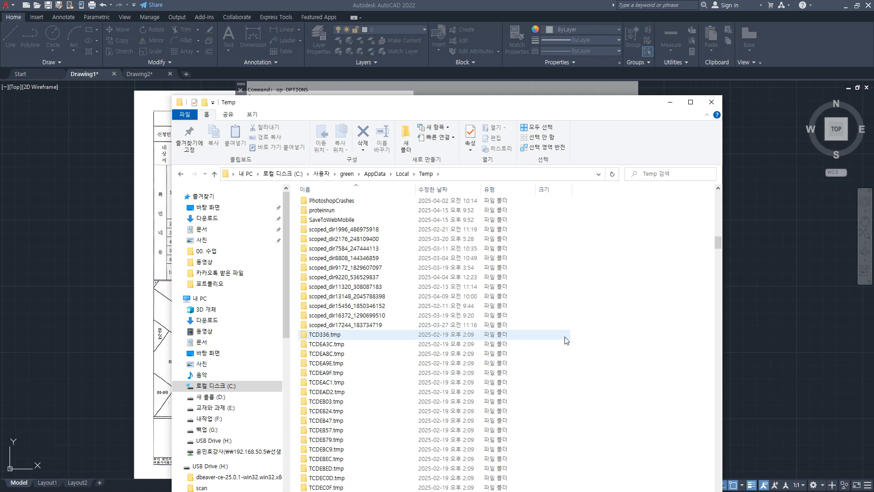
double_click(490, 103)
left_click_drag(870, 166, 873, 444)
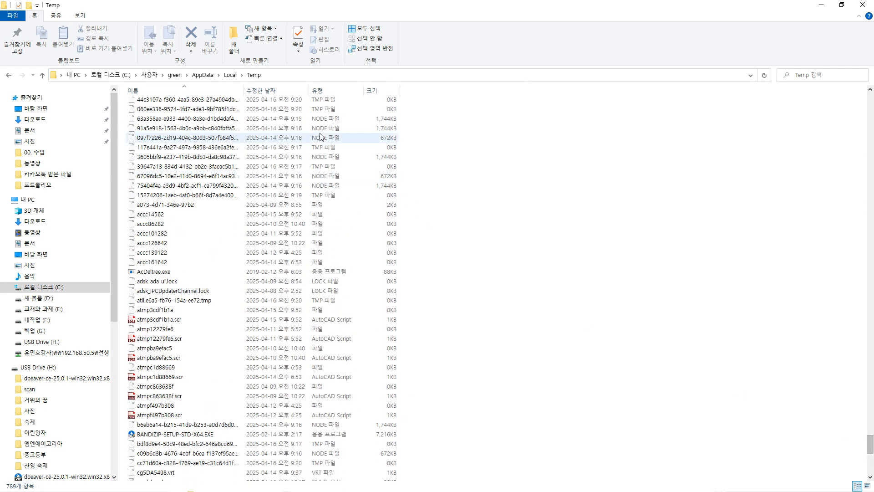
left_click_drag(244, 90, 308, 90)
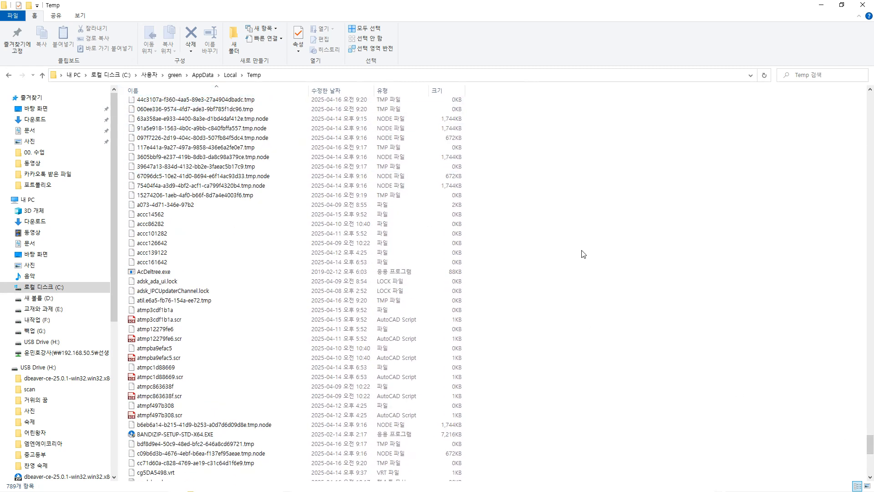
- Find the Drawing1 autosave file with the .sv$ extension and select it
scroll(583, 253, "down", 2)
scroll(585, 255, "down", 4)
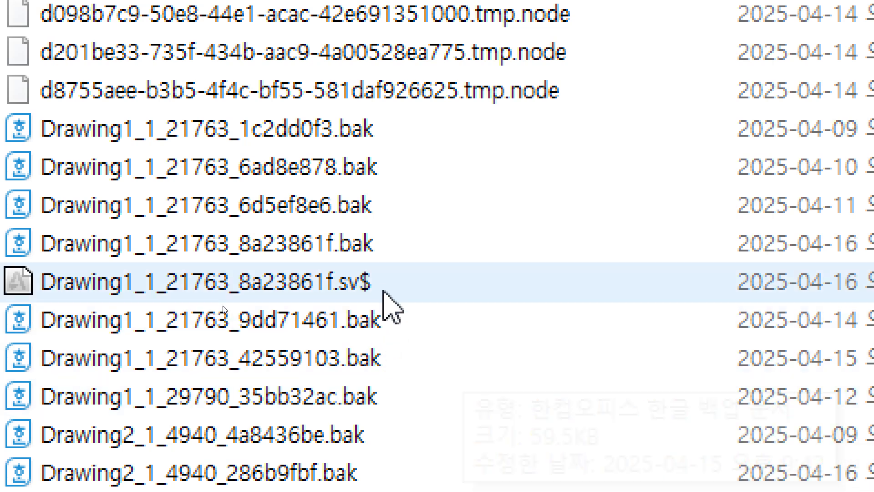
left_click(476, 290)
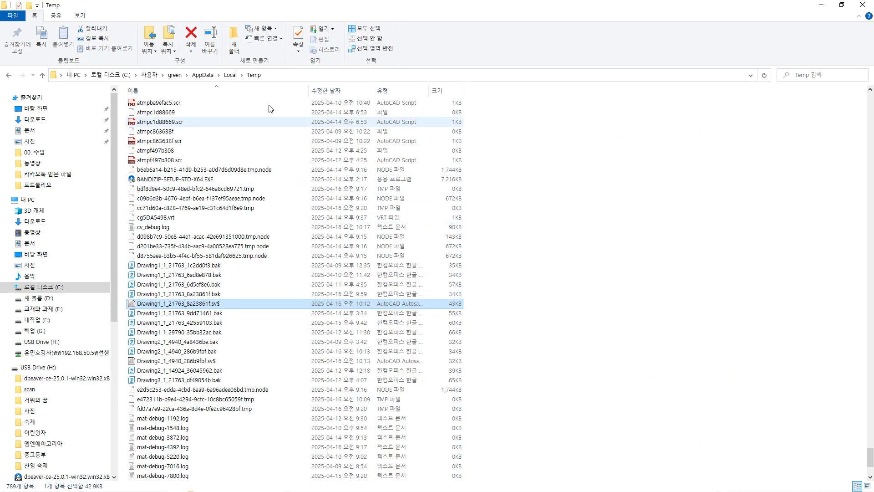
- Sort the Temp folder by modification date with the newest files first, and narrow the name column
left_click(342, 91)
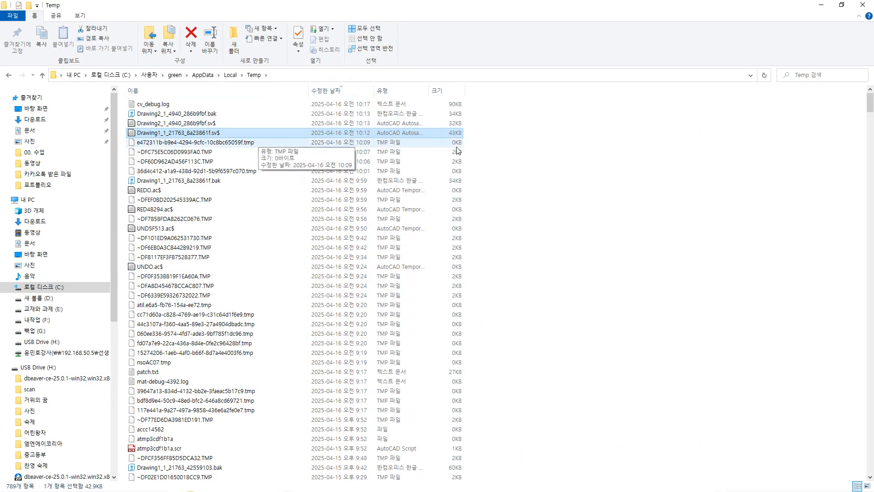
left_click(507, 156)
left_click(332, 91)
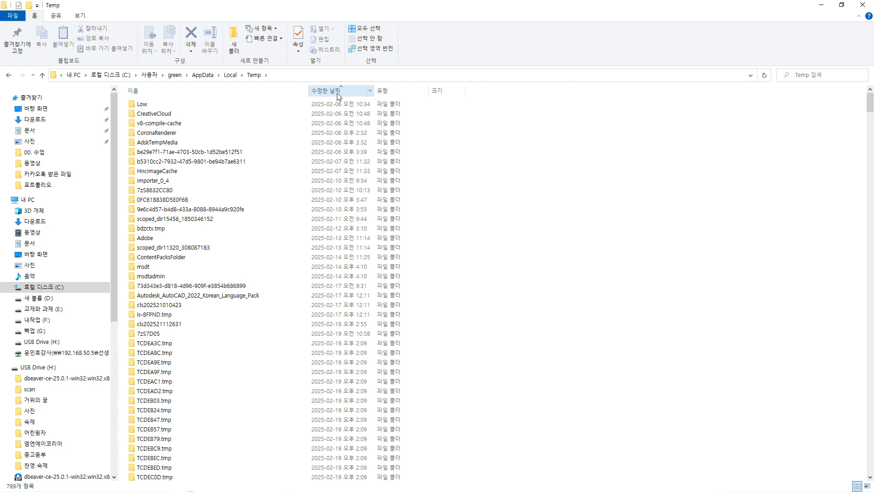
left_click(337, 92)
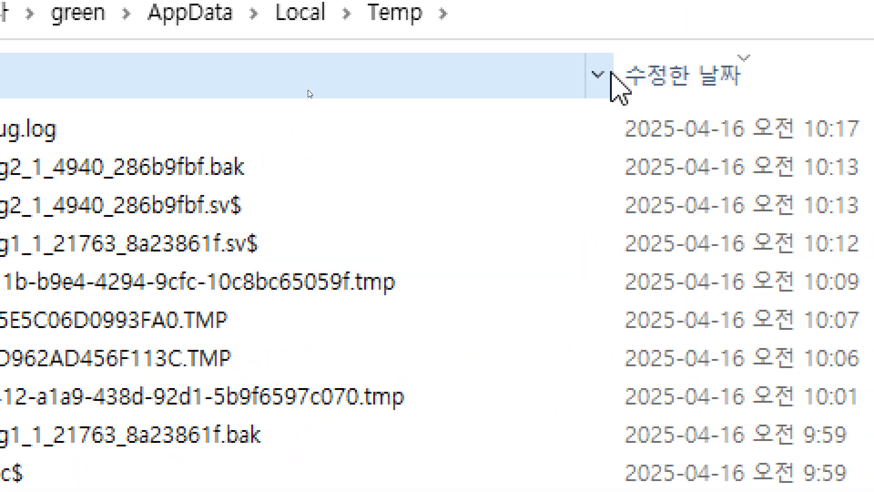
left_click_drag(612, 73, 467, 76)
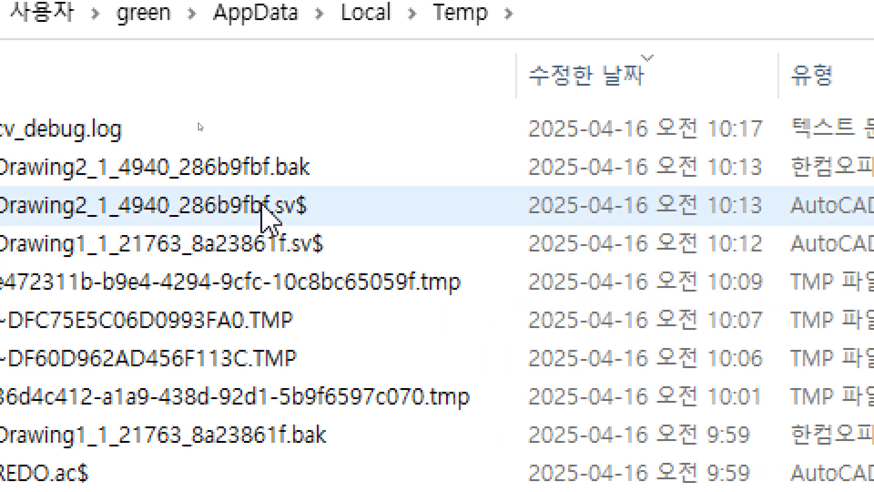
- Rename the Drawing2 .sv$ autosave file as Drawing2_1_4940_286b9fbf.dwg, and select the matching .bak file
left_click(262, 205)
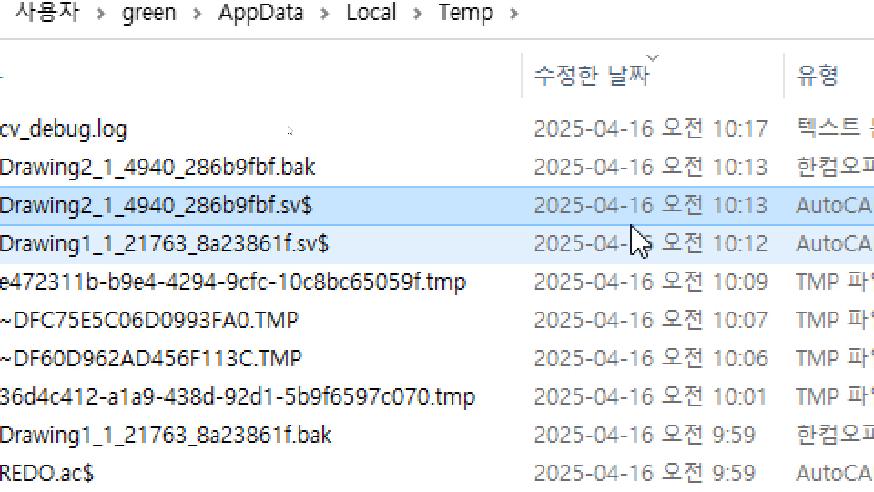
left_click(344, 207)
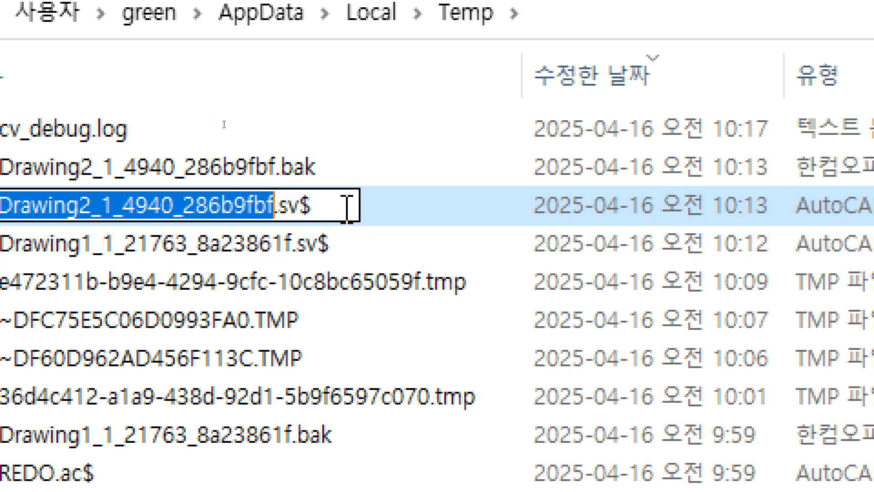
left_click_drag(279, 205, 336, 208)
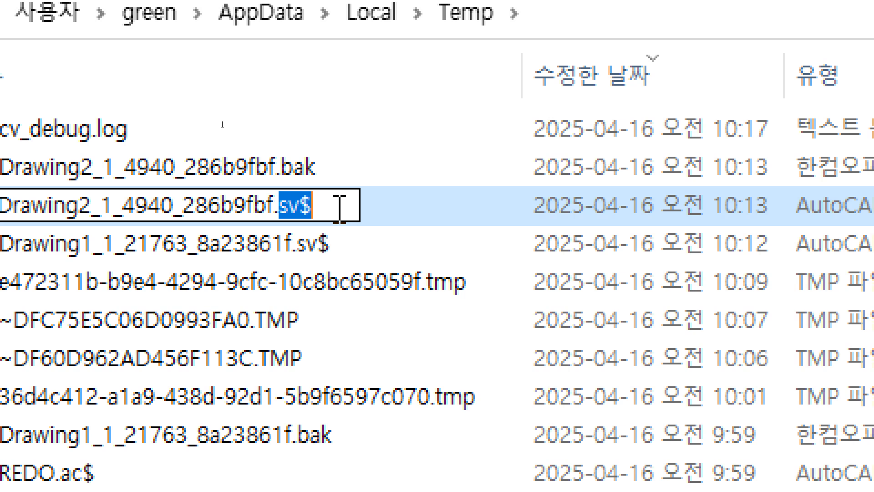
type("dwg")
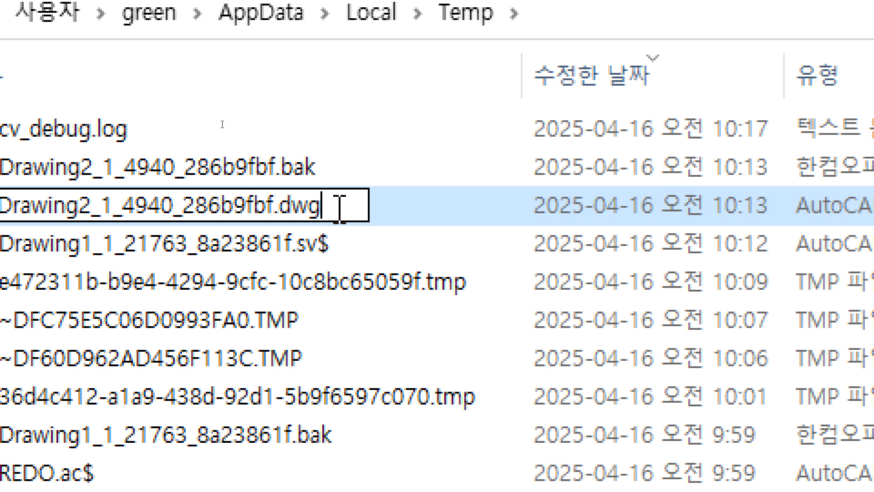
key("Return")
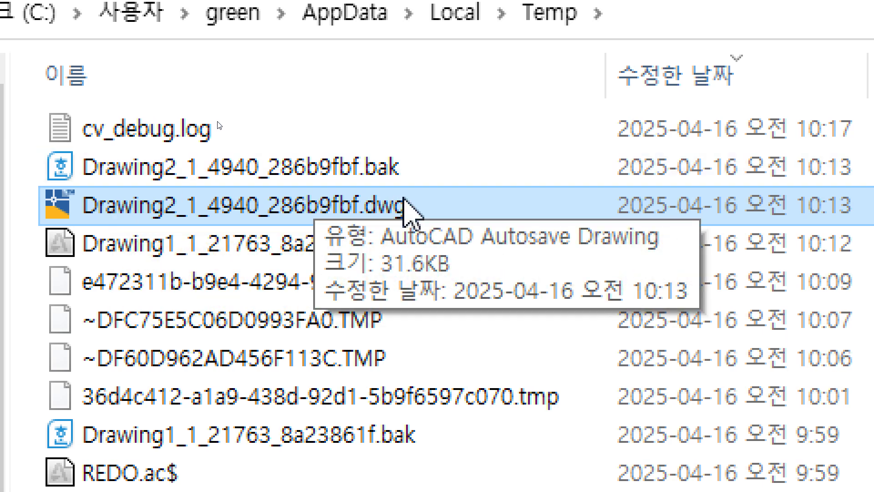
left_click(409, 169)
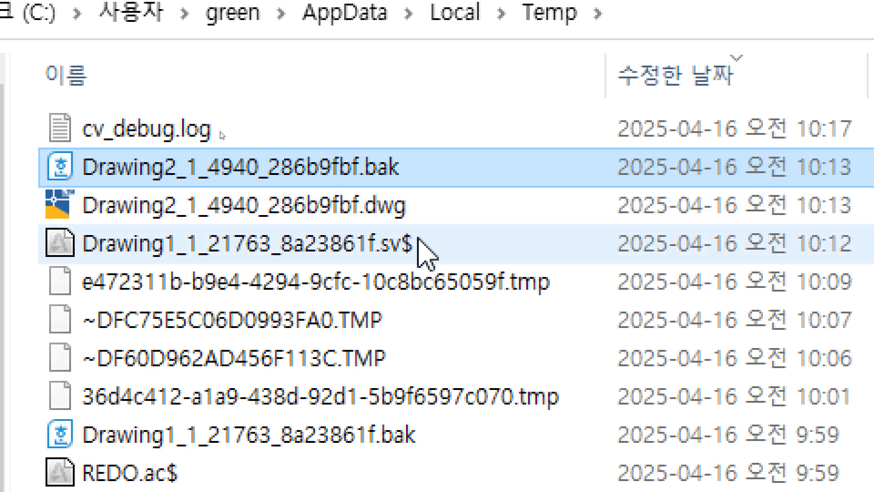
- Switch to the Notepad notes and add the entry "sv$" on a new line, one blank line below the OPtion entry
left_click(411, 237)
left_click(414, 183)
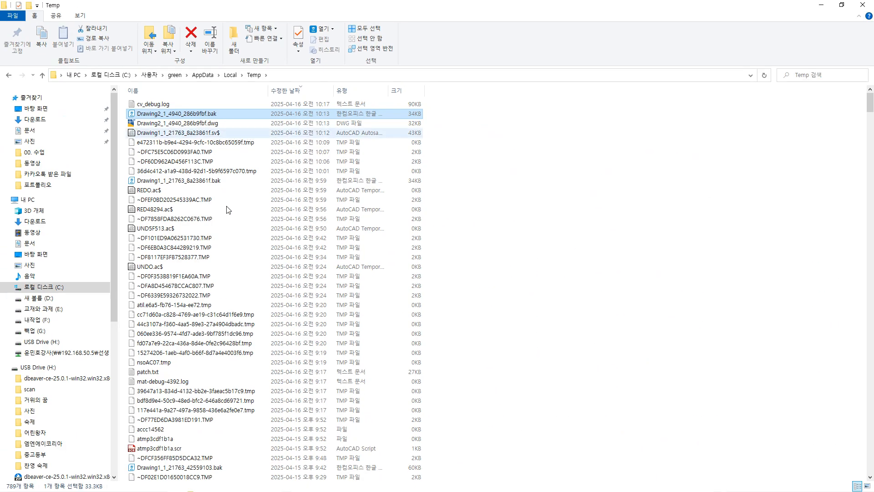
key("alt+Tab")
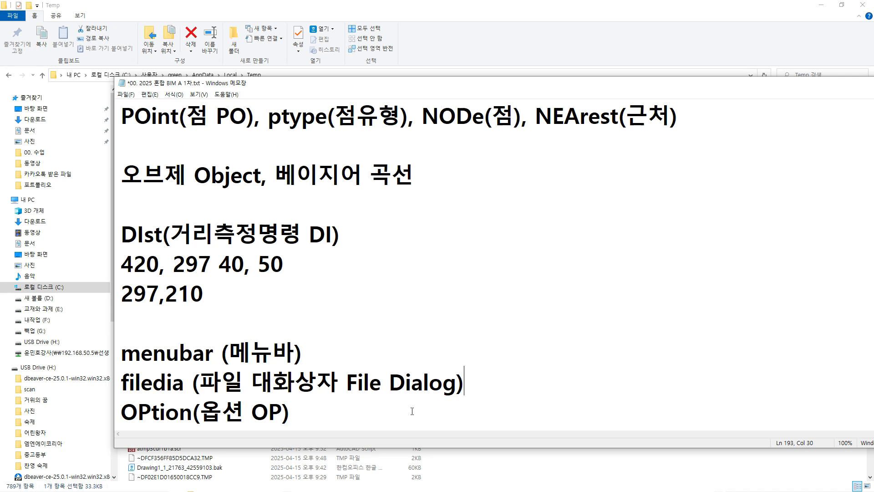
left_click(442, 419)
key("Return")
key("Return")
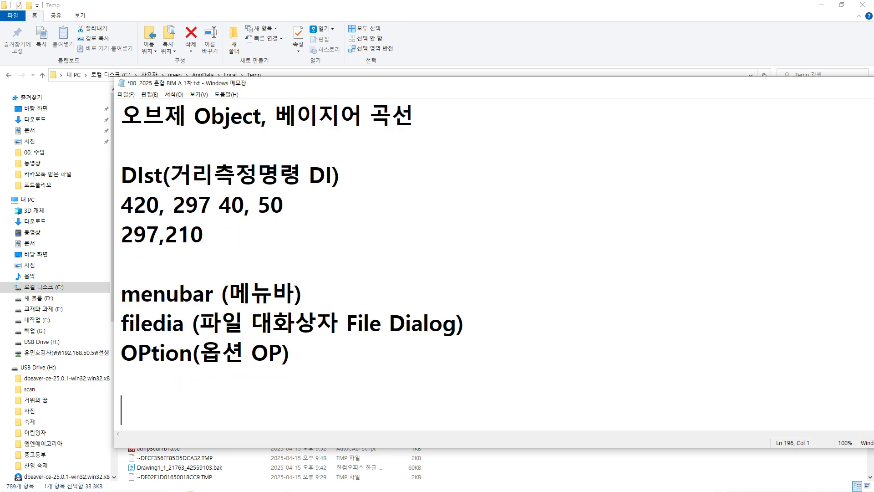
type("d")
key("BackSpace")
type("sw")
key("BackSpace")
type("v$")
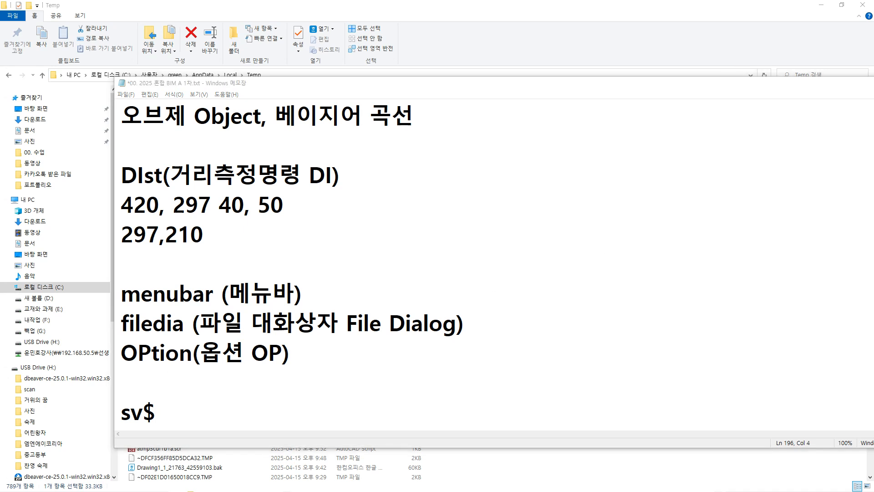
- Switch to AutoCAD and examine the automatic save and backup copy settings among the Open and Save options
key("alt+Tab")
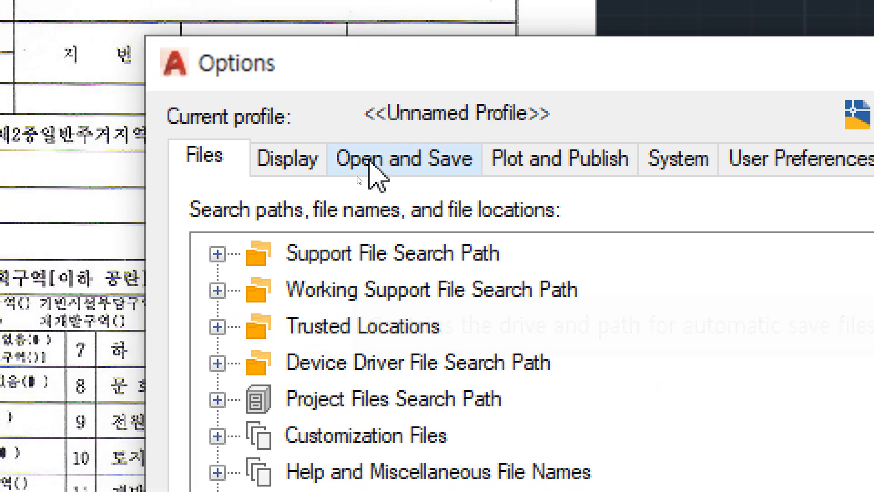
left_click(407, 163)
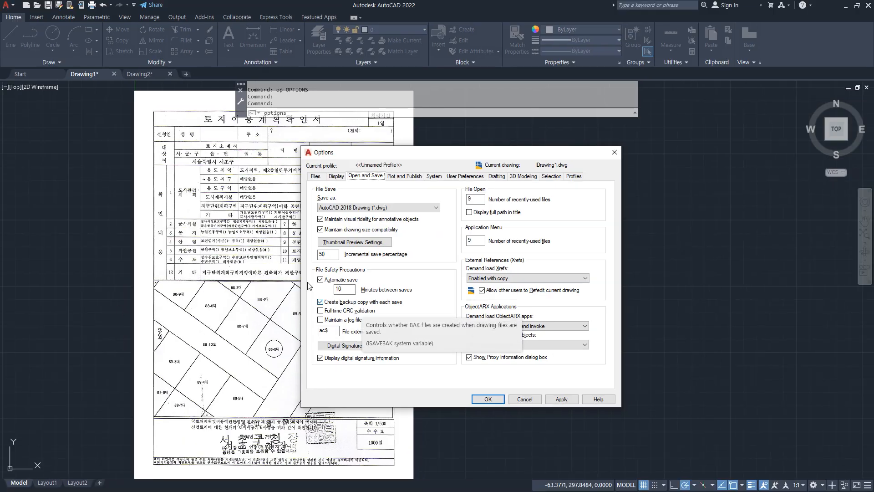
- Switch back to Notepad and extend the sv$ note to read "sv$ - 10분 지남 - "
key("alt+Tab")
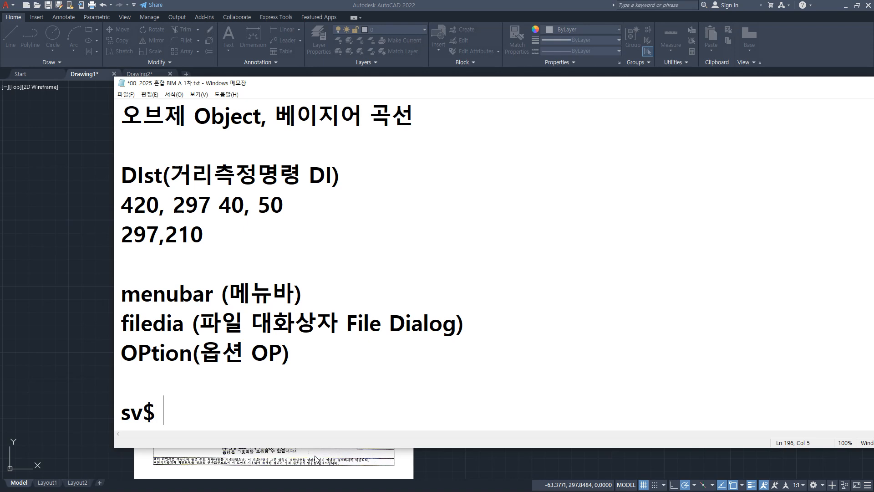
type("-10")
type("분 지남")
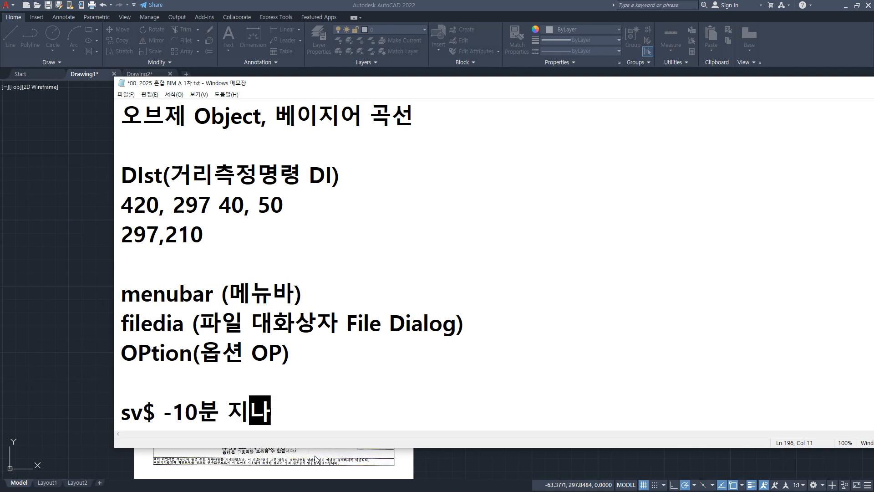
key("Left")
key("Left")
key("Left")
key("Left")
key("Left")
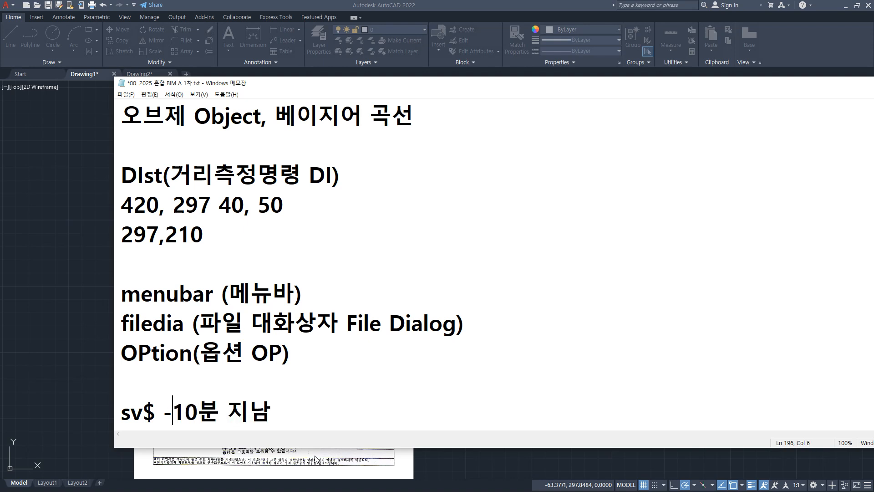
key("End")
type("- ")
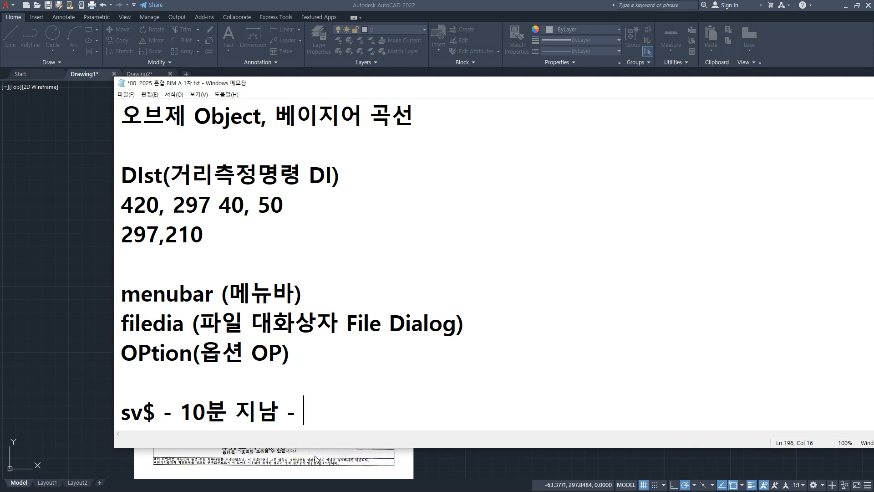
- Complete the autosave note with the text "sv$ 새로생김, 기존에 있던 sv$ - bak"
type("sv$")
type("0")
key("BackSpace")
type("ㅅㅐ로생김")
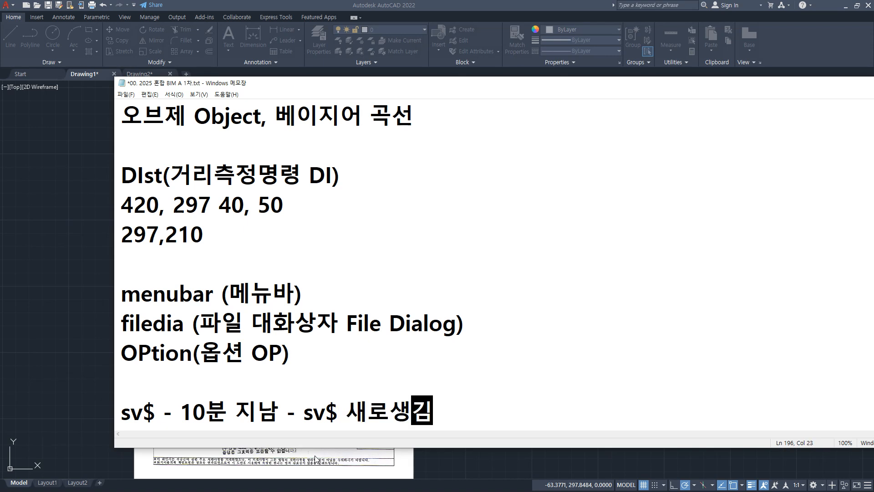
type(", 기존")
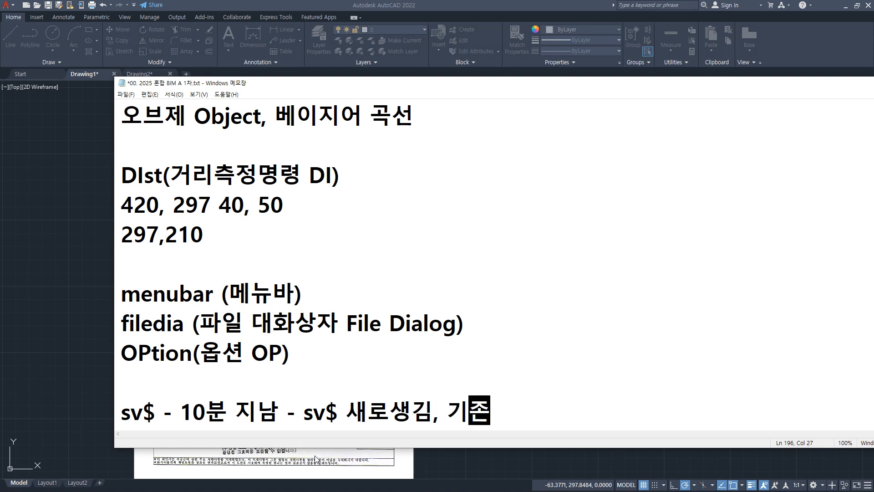
type("에 있던 ")
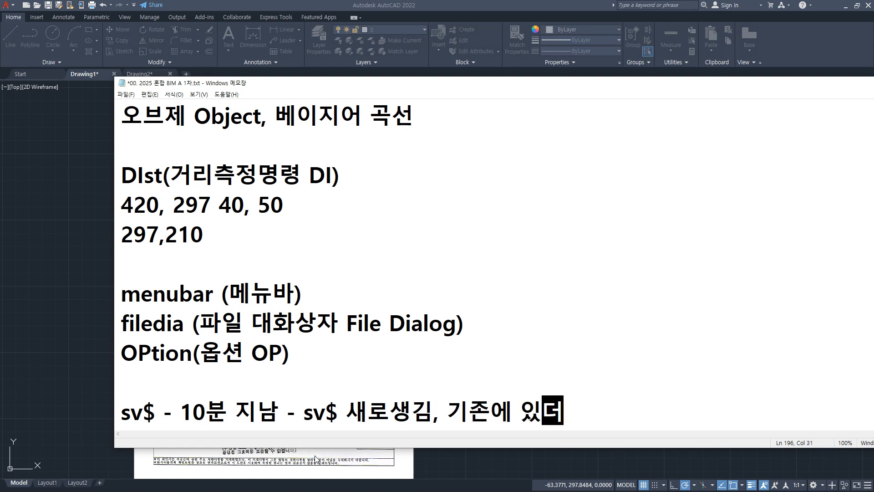
type("sv")
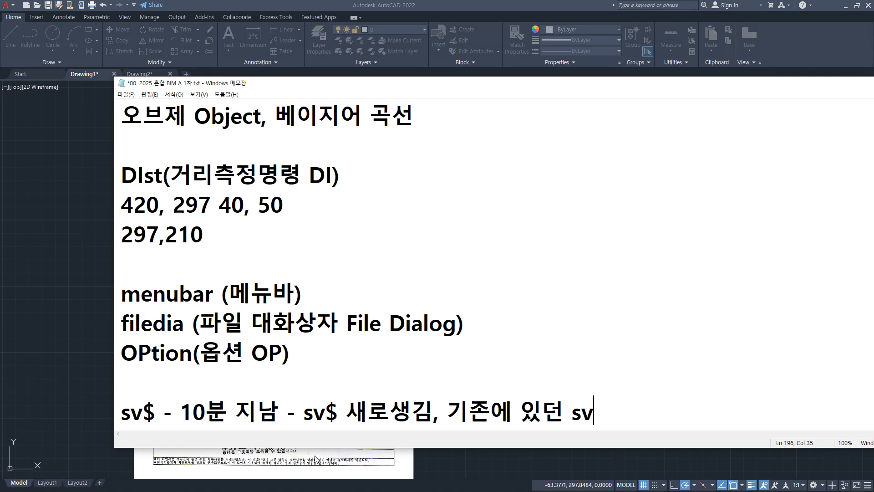
type("$ - bak")
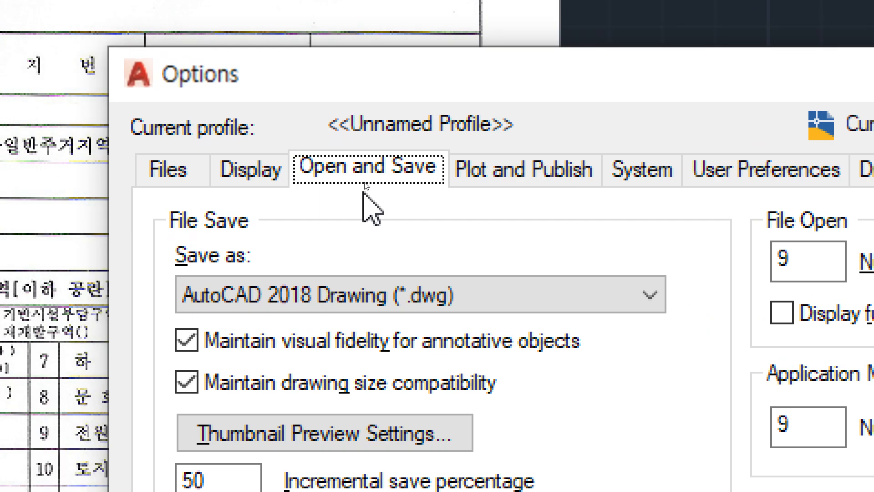
- Review the DWG and DXF versions offered as the default save format, and close the list without choosing another
left_click(618, 300)
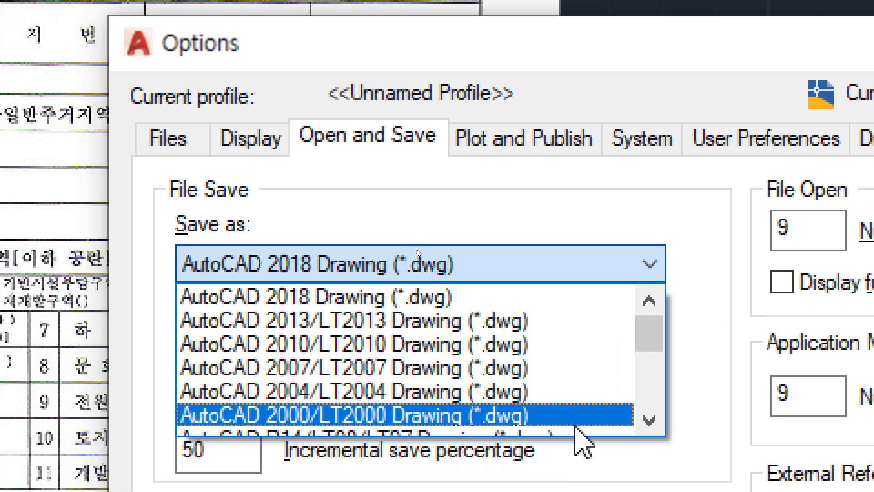
scroll(577, 445, "down", 3)
scroll(573, 392, "down", 1)
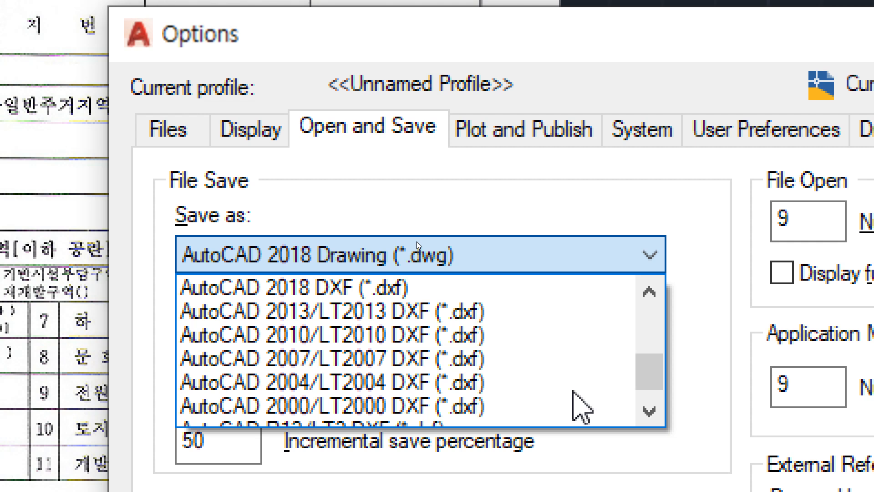
scroll(572, 393, "up", 3)
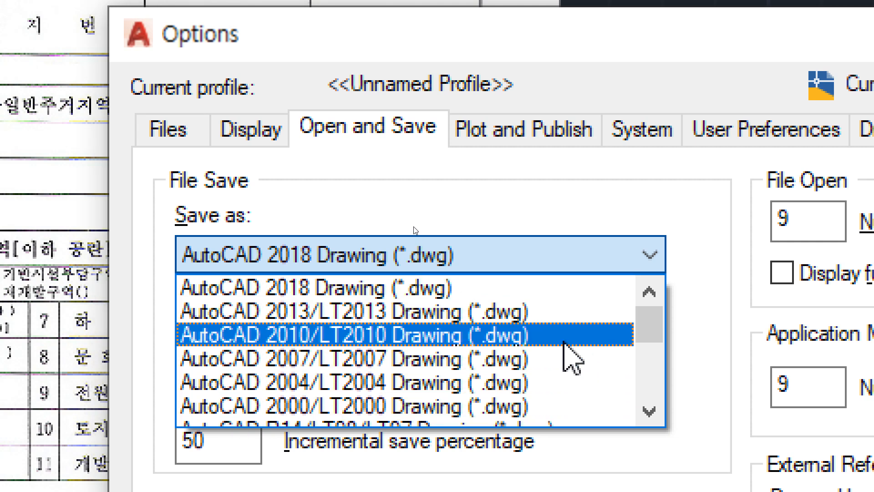
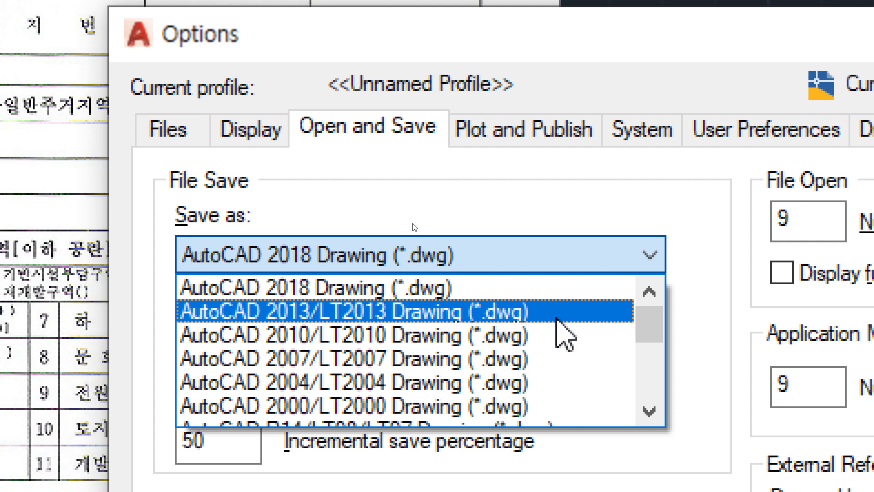
left_click(487, 179)
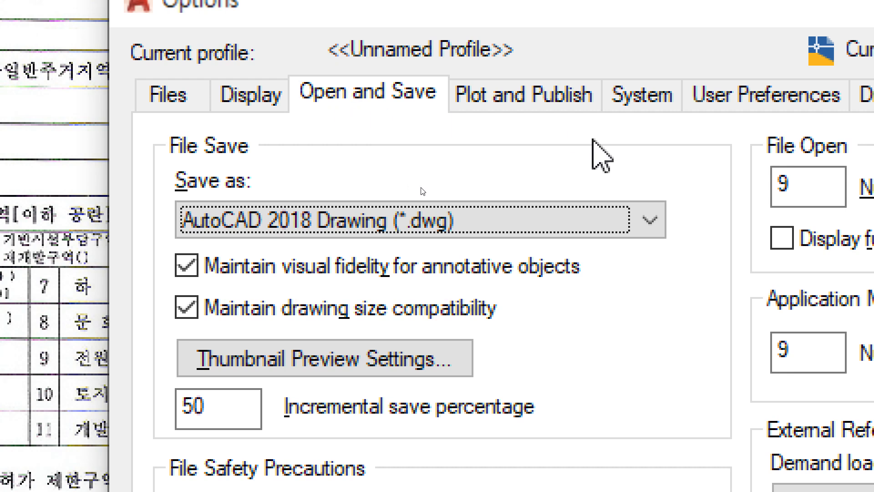
- Look through the Display, Plot and Publish, and System options
left_click(270, 106)
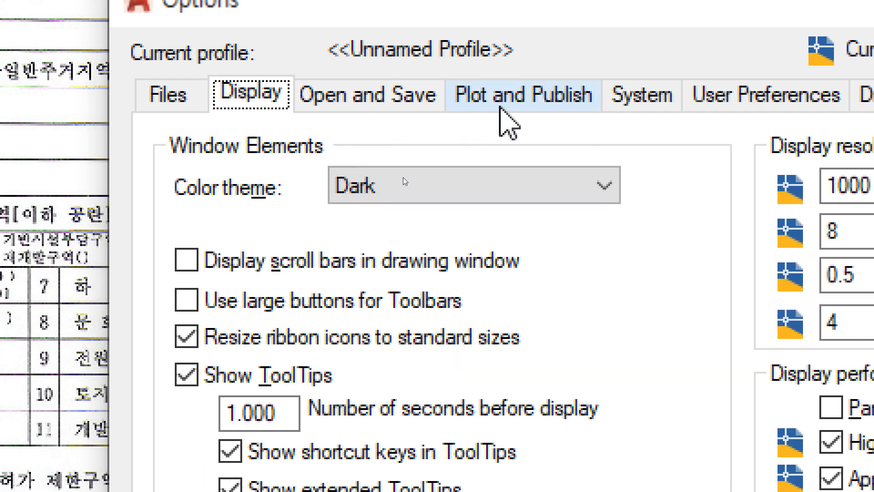
left_click(528, 104)
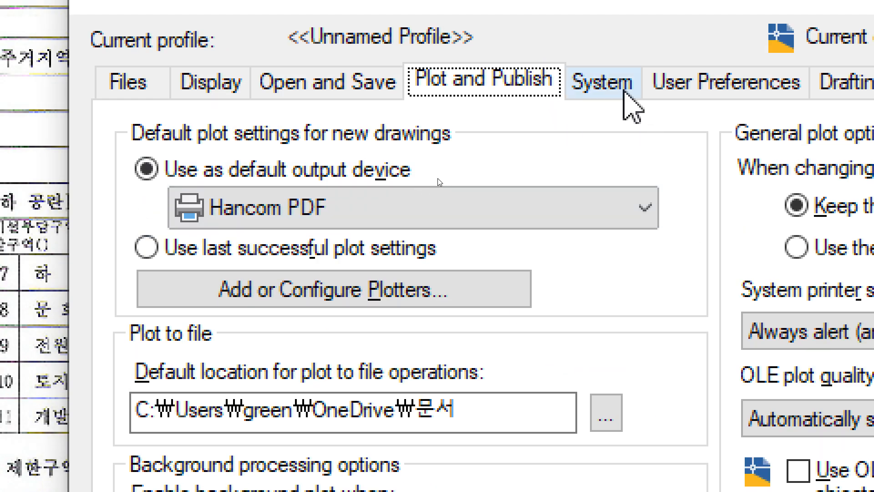
left_click(618, 91)
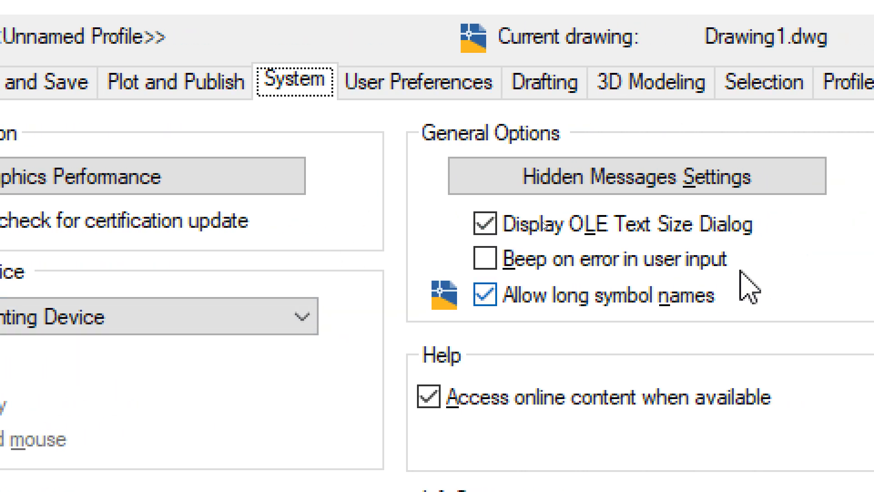
- Open Right-Click Customization from the user preferences, try Repeat Last Command for Default Mode, and restore Shortcut Menu
left_click(396, 82)
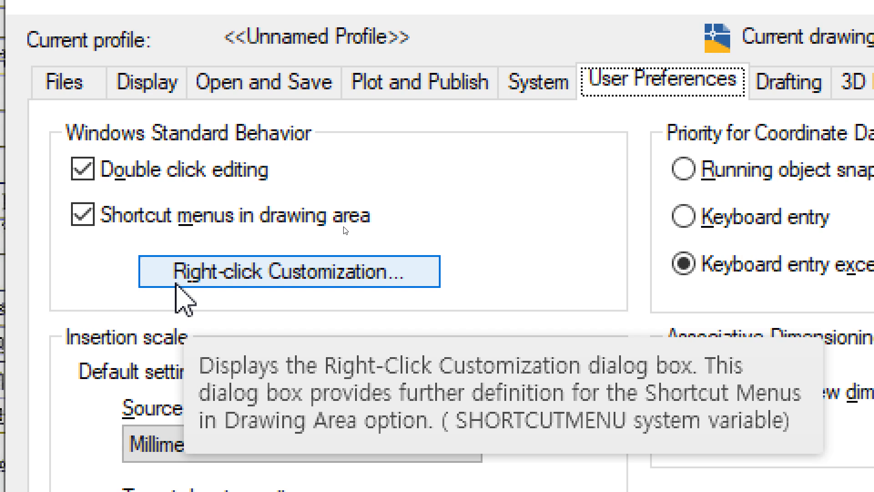
left_click(176, 284)
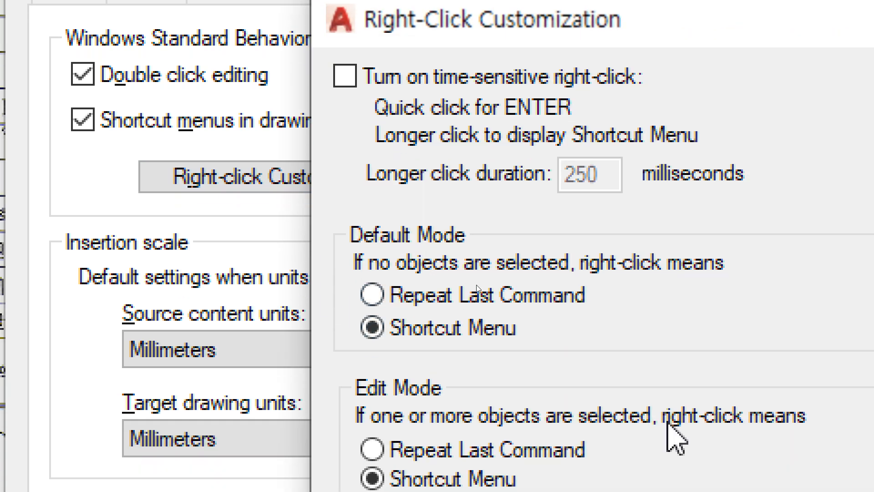
left_click(554, 302)
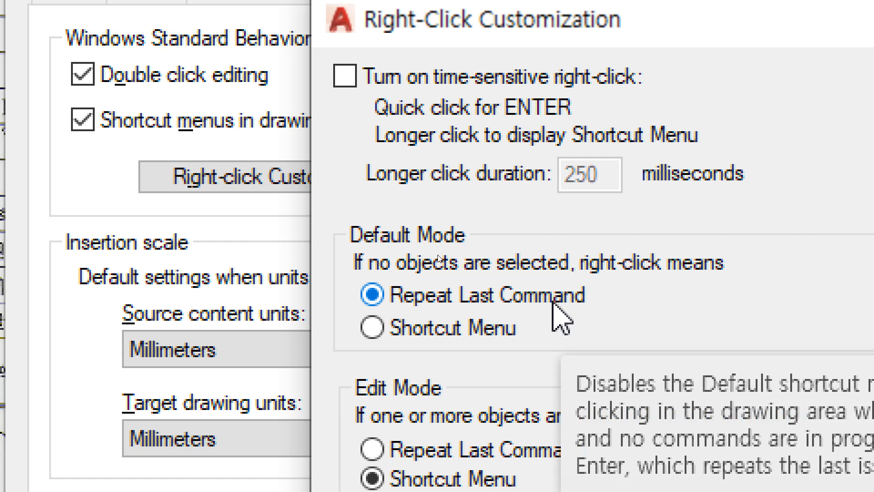
left_click(506, 331)
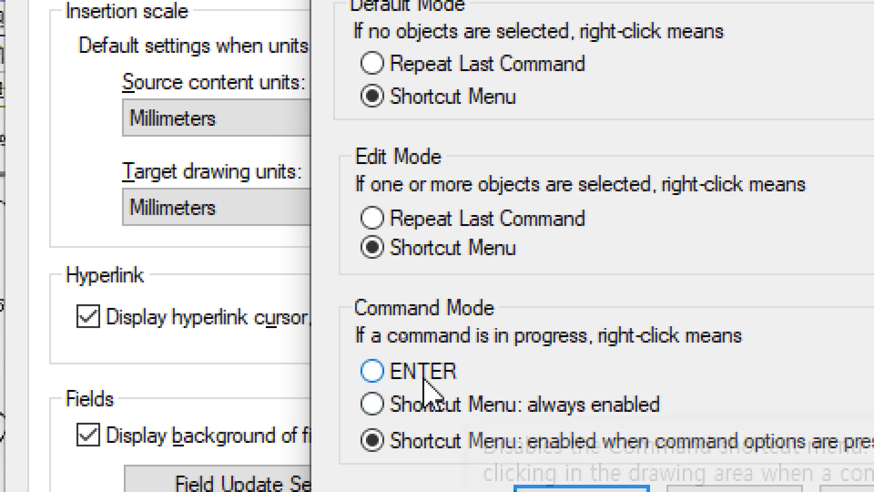
- Try ENTER as the Command Mode right-click action, restore the shortcut menu enabled when command options are present, and apply the customization
left_click(403, 378)
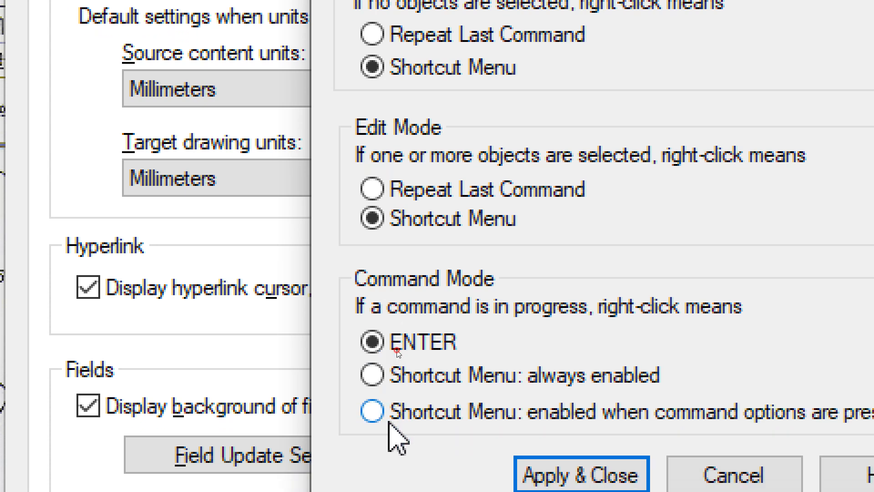
left_click(387, 444)
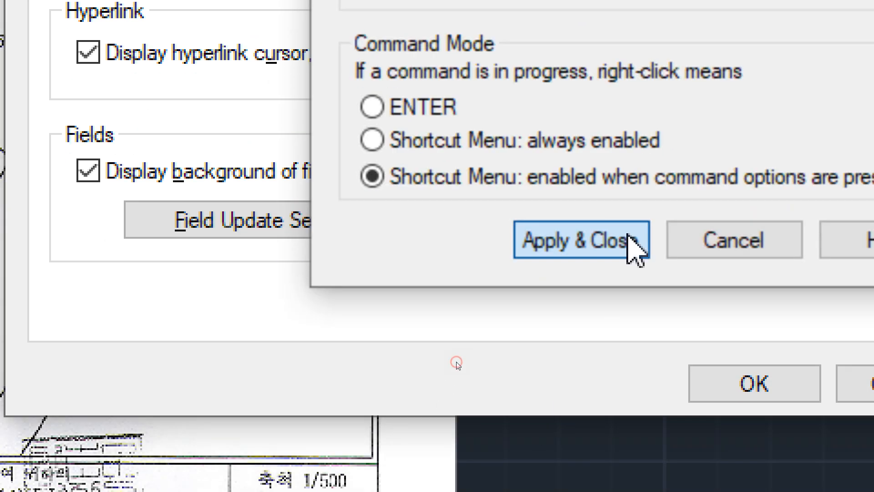
left_click(631, 239)
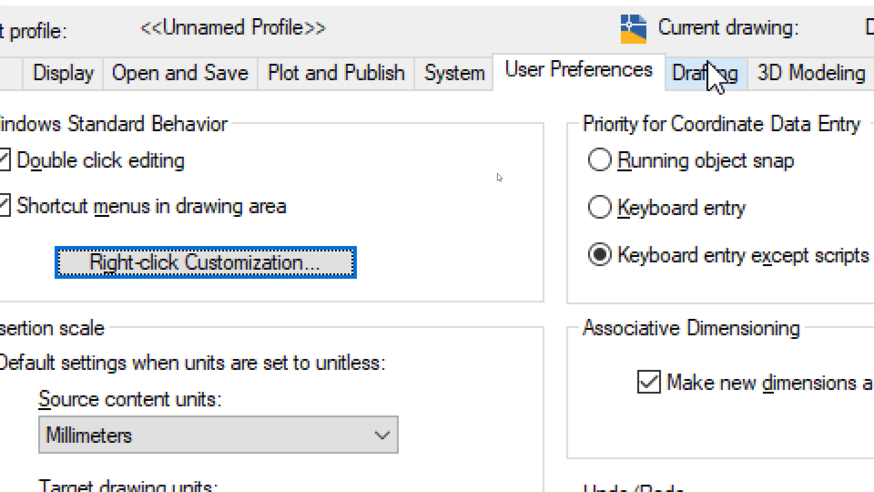
- Look over the Drafting and 3D Modeling options, and turn off Noun/verb selection in the Selection options, accepting the dialog
left_click(814, 29)
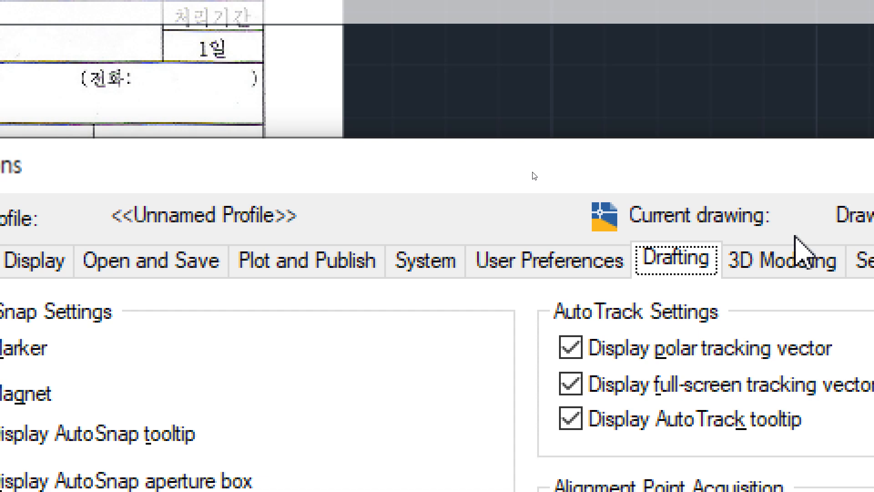
left_click(797, 260)
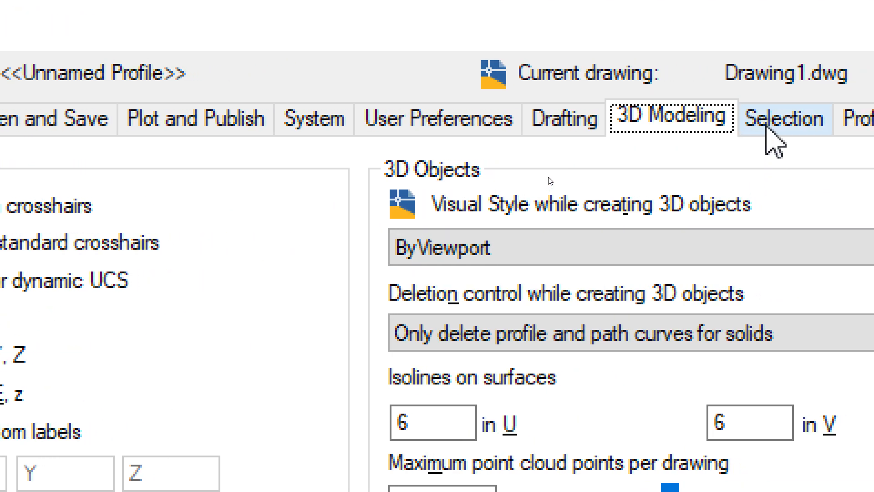
left_click(767, 128)
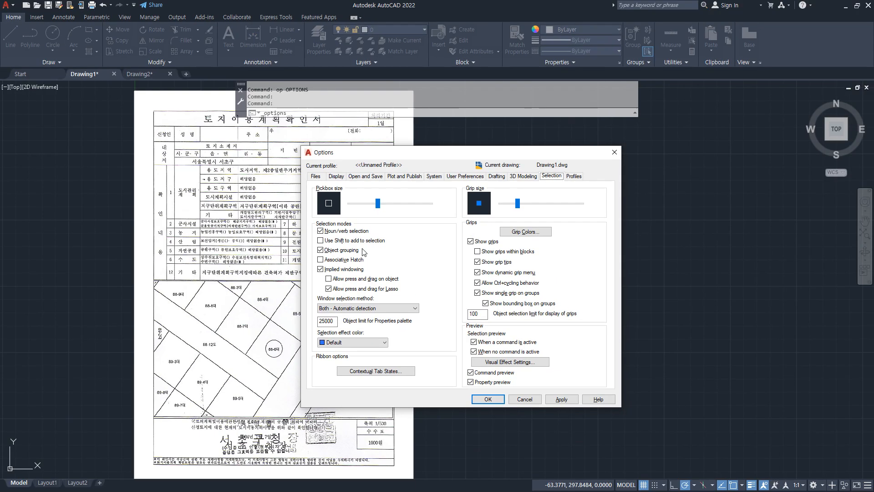
left_click(350, 231)
left_click(488, 400)
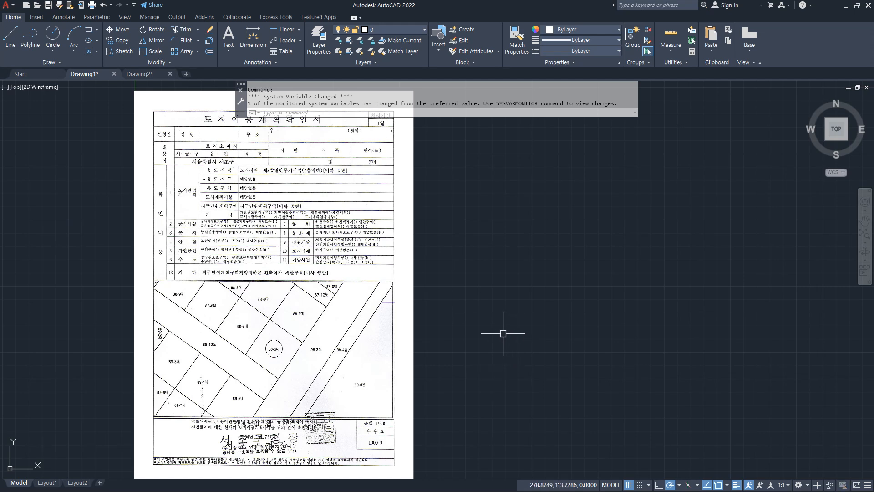
- Draw a single diagonal line in the empty area beside the scanned sheet, and select it with a crossing window
type("l")
key("Return")
left_click(492, 302)
left_click(634, 178)
key("Return")
left_click_drag(589, 266, 517, 190)
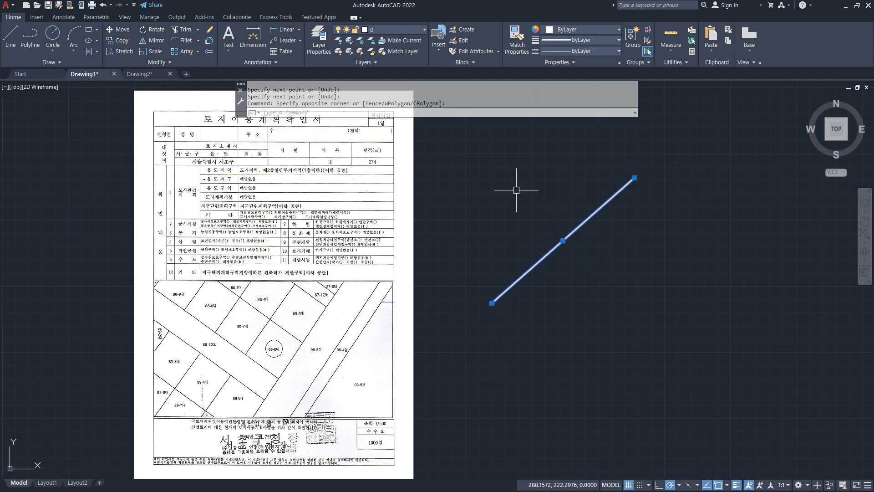
- Try to erase the preselected diagonal line, and turn Noun/verb selection on in the Selection options, accepting the dialog
key("Delete")
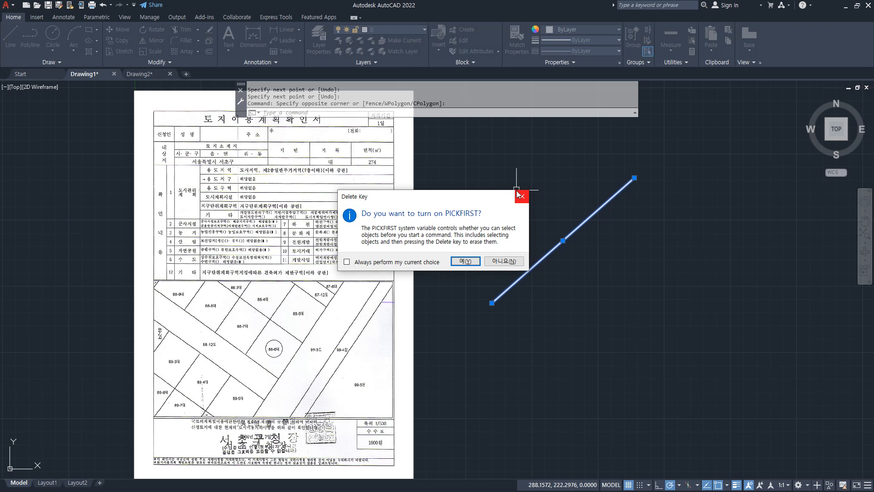
left_click(519, 194)
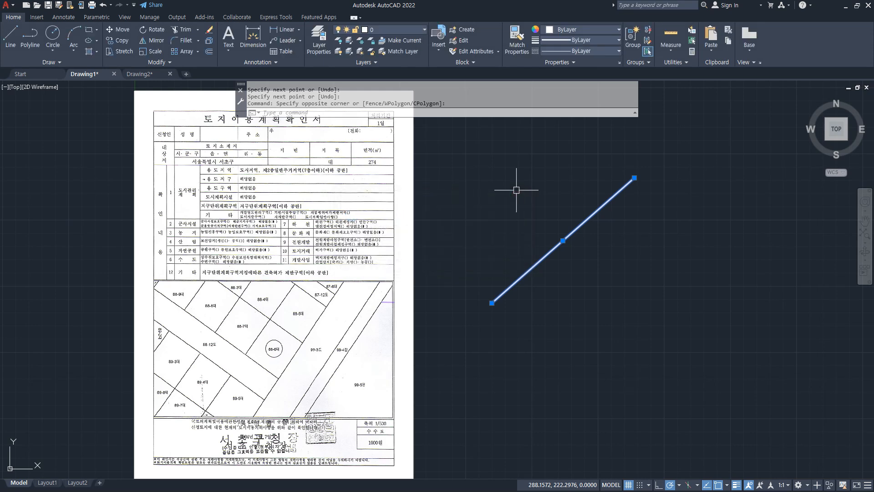
type("op")
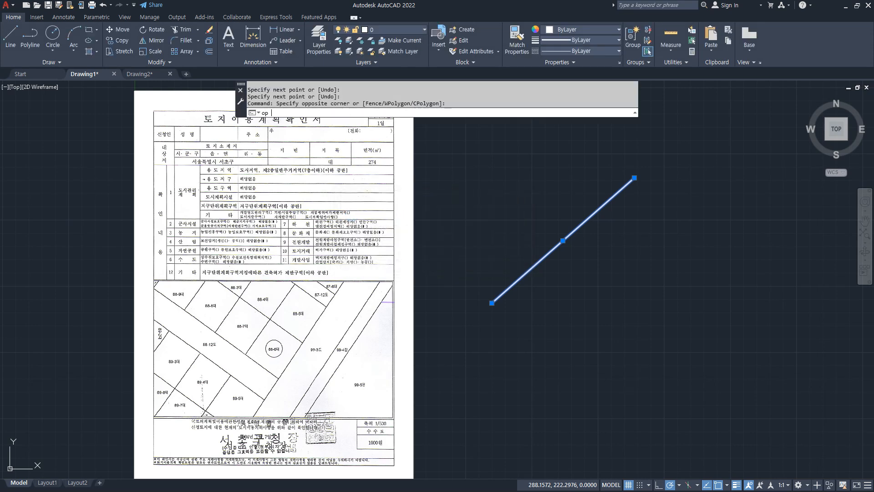
key("Return")
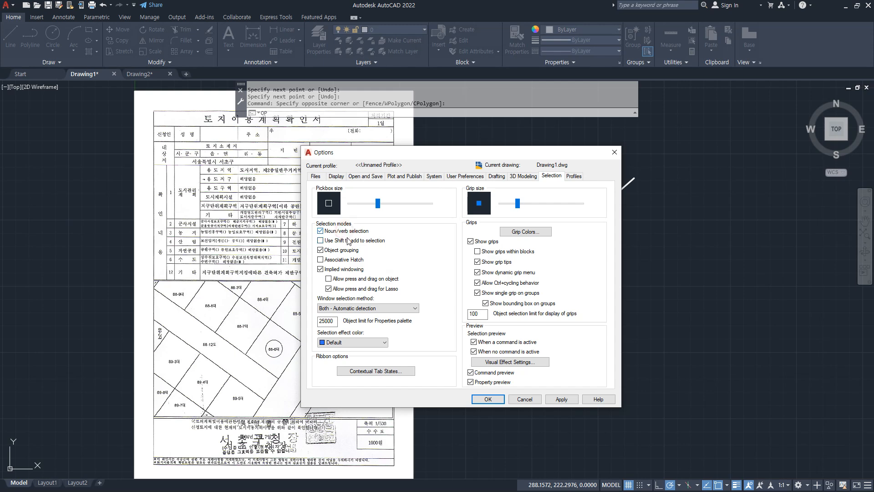
left_click(487, 399)
- Select the diagonal line beside the scanned sheet with a crossing window and erase it
left_click(569, 279)
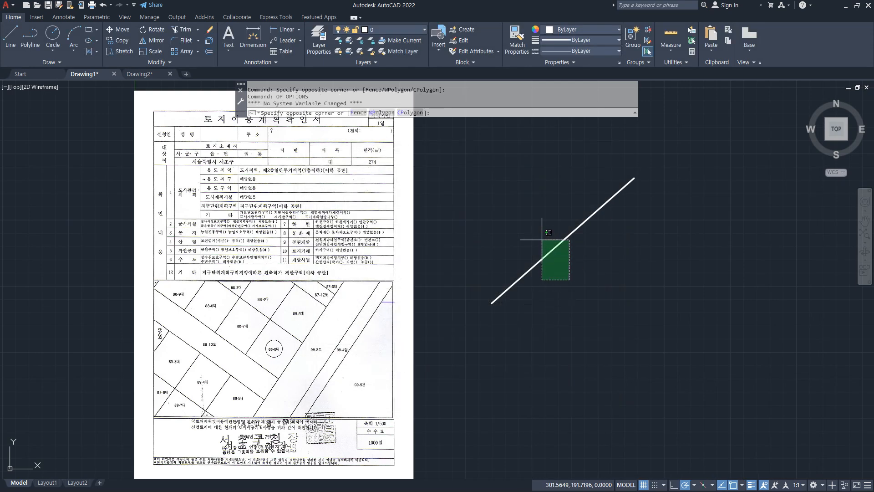
left_click(550, 249)
key("Delete")
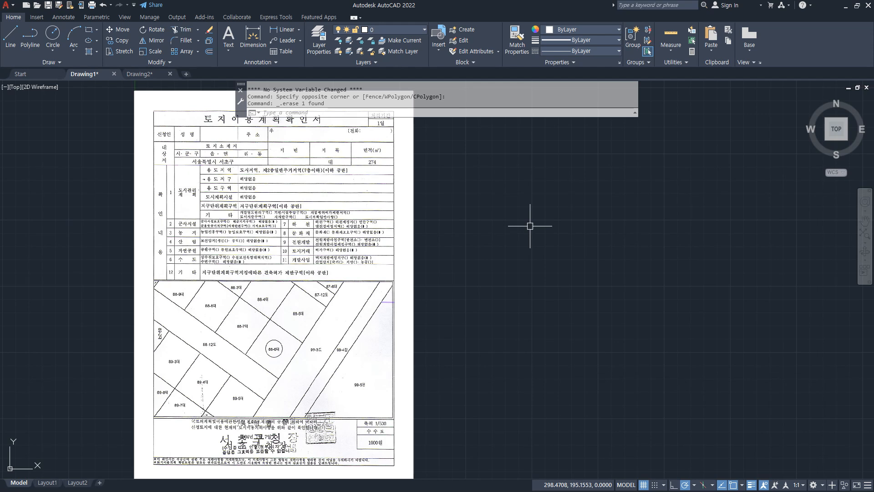
- Turn on Use Shift to add to selection in the Selection options, and accept the dialog
type("op")
key("Return")
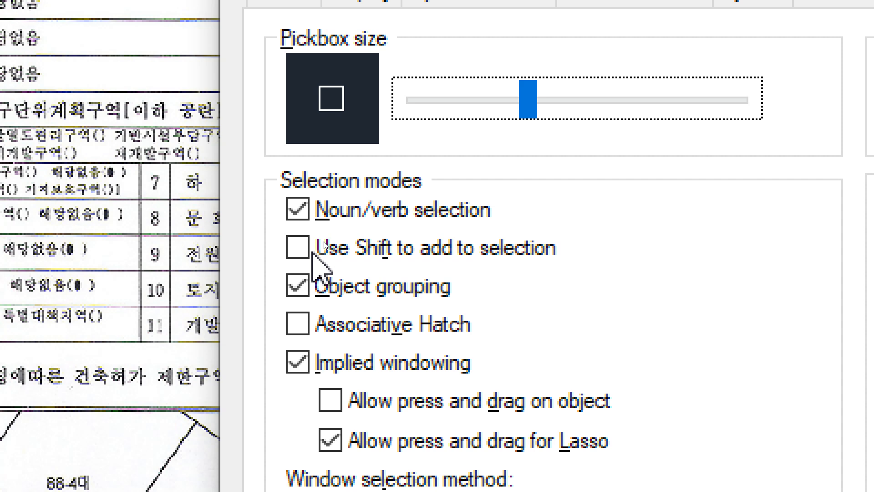
left_click(314, 255)
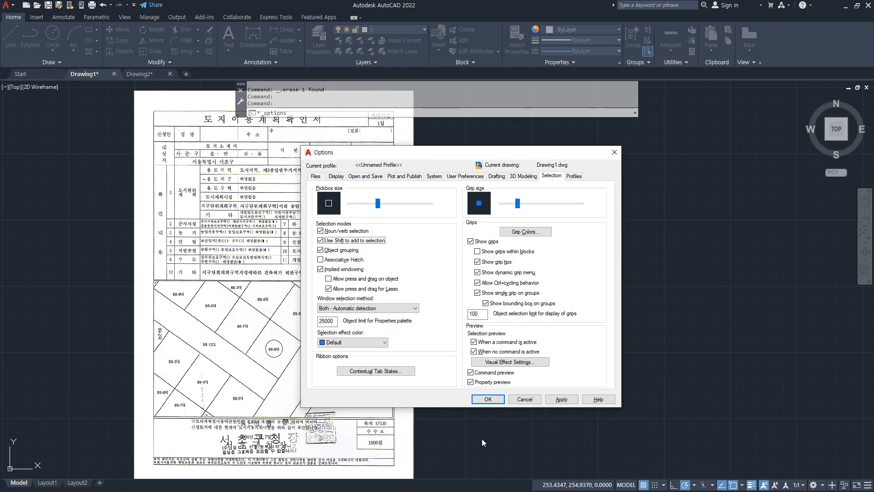
left_click(484, 403)
- Draw four separate circles with radii between about 18 and 27 units in the empty area beside the scanned sheet
type("c")
key("space")
left_click(557, 226)
left_click(539, 208)
key("space")
left_click(588, 290)
left_click(578, 268)
key("space")
left_click(636, 235)
left_click(621, 204)
key("space")
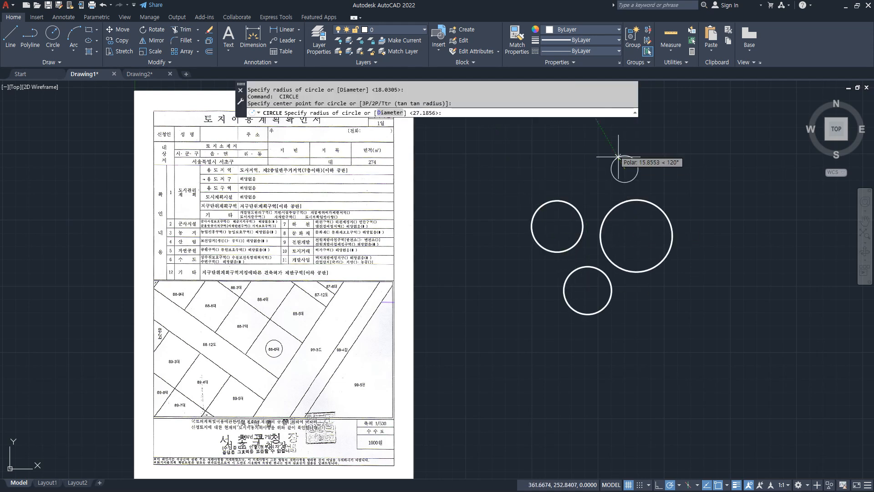
left_click(624, 169)
left_click(596, 175)
- Select the circles one after another, each pick replacing the previous selection, ending on the largest circle
left_click(597, 172)
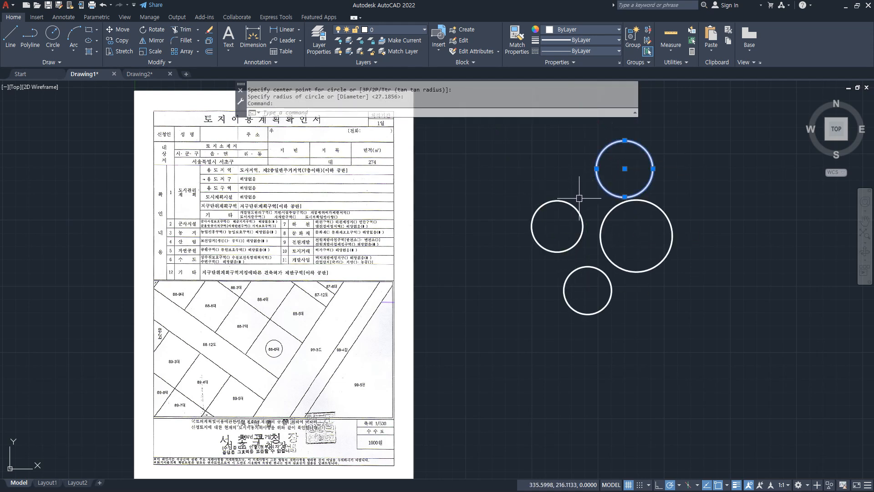
left_click(575, 204)
left_click(587, 266)
left_click(601, 248)
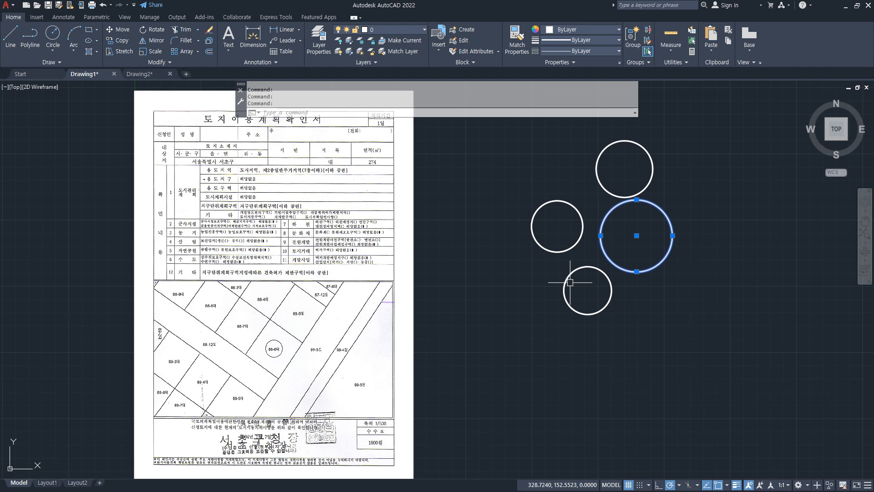
- Add the uppermost and leftmost circles to the selection alongside the largest one, and clear the selection
left_click(597, 181)
left_click(574, 203)
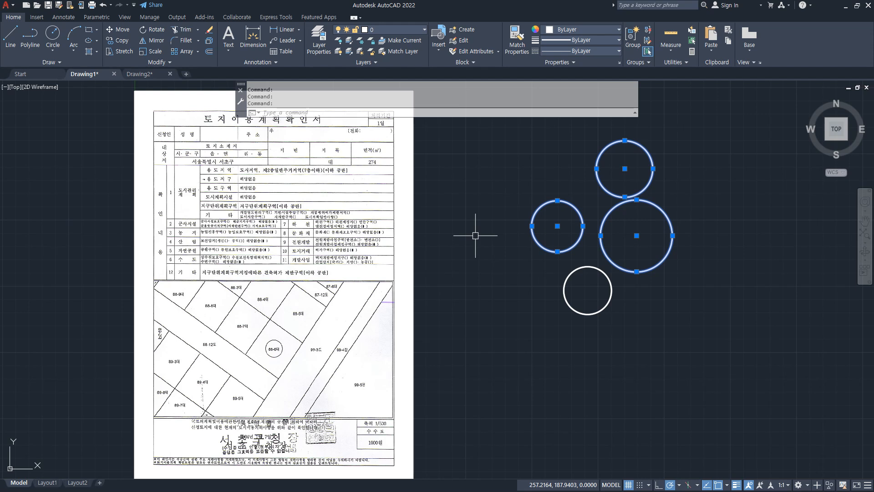
key("Escape")
key("Escape")
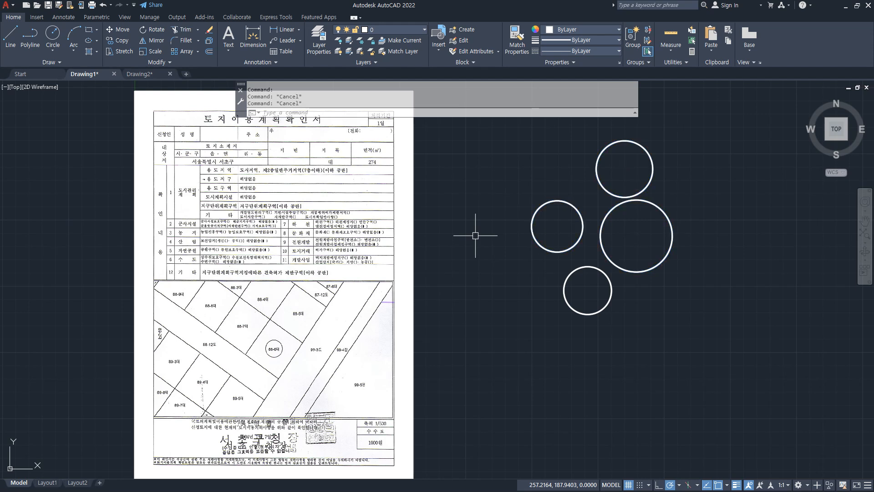
- Turn off Use Shift to add to selection in the Selection options
type("op")
key("Return")
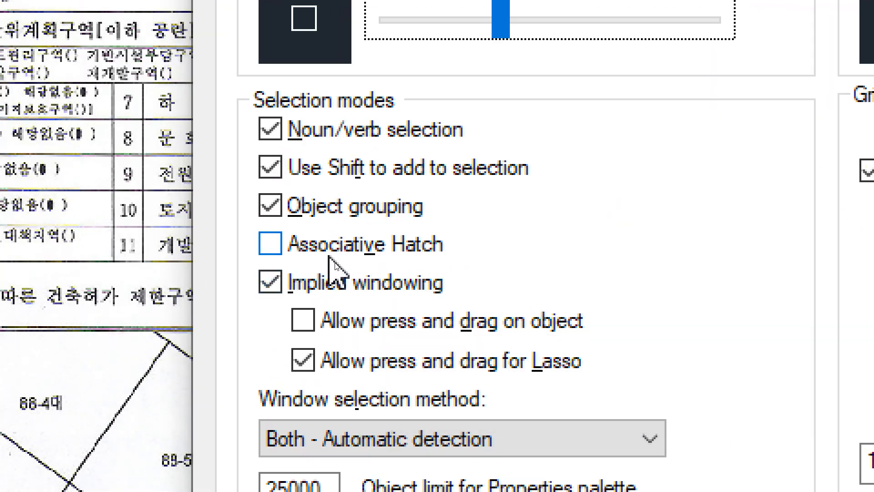
left_click(317, 176)
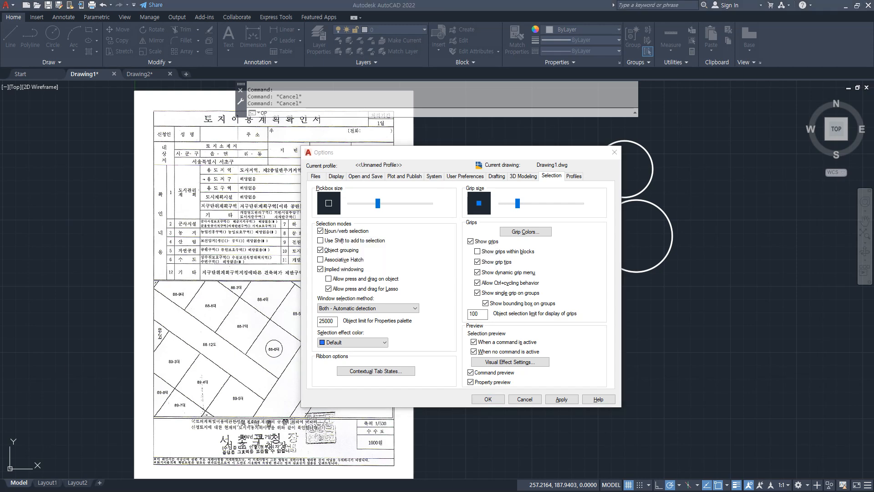
- Review the pickbox note in the Notepad file, and look at the Pickbox size setting in AutoCAD's Selection options
key("alt+Tab")
key("ctrl+2")
left_click_drag(118, 370, 464, 369)
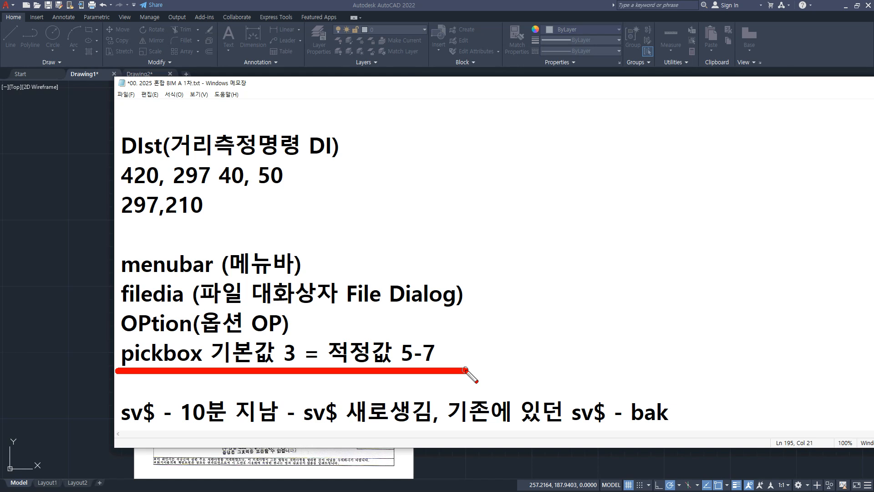
key("Escape")
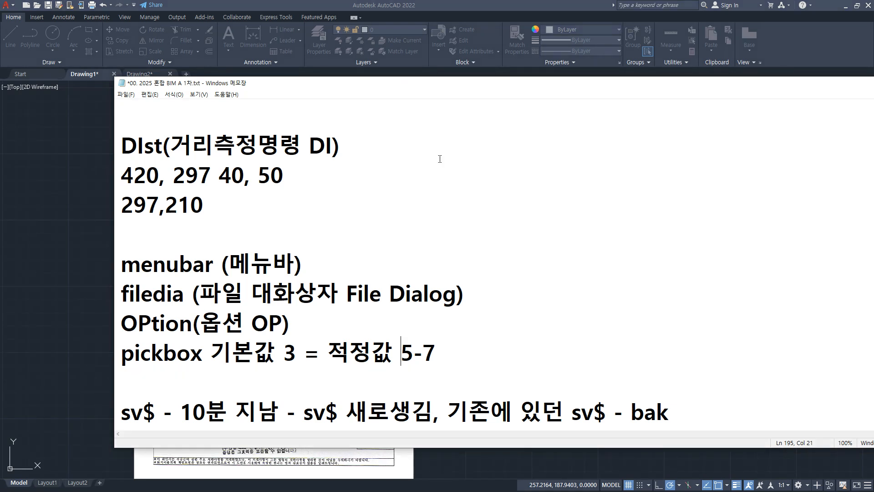
left_click(383, 6)
key("ctrl+2")
mouse_move(355, 223)
left_mouse_down()
mouse_move(296, 188)
mouse_move(417, 205)
mouse_move(302, 219)
mouse_move(408, 189)
mouse_move(319, 227)
mouse_move(401, 188)
mouse_move(355, 227)
left_mouse_up()
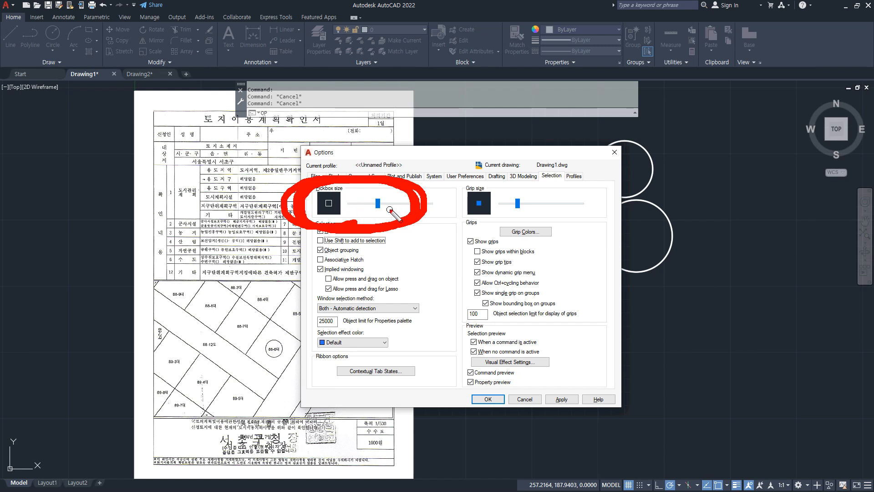
key("Escape")
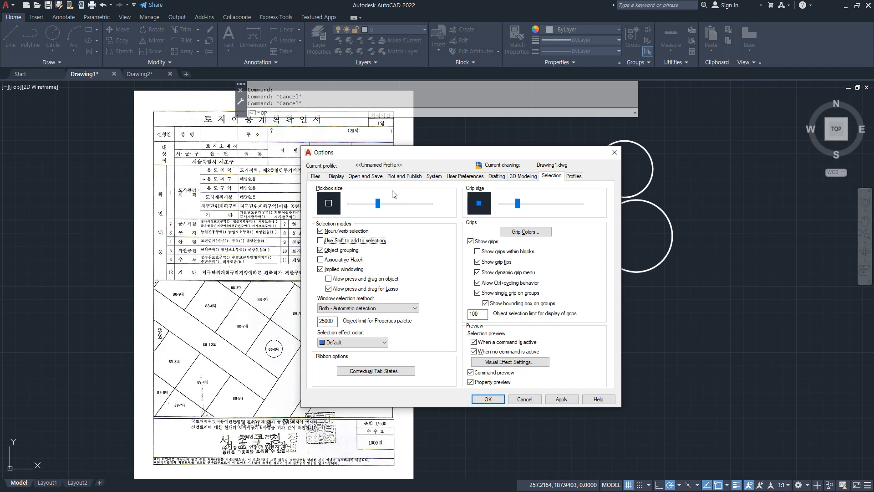
- Try the Light color theme in the Display options by applying it, and restore the Dark theme
left_click(337, 176)
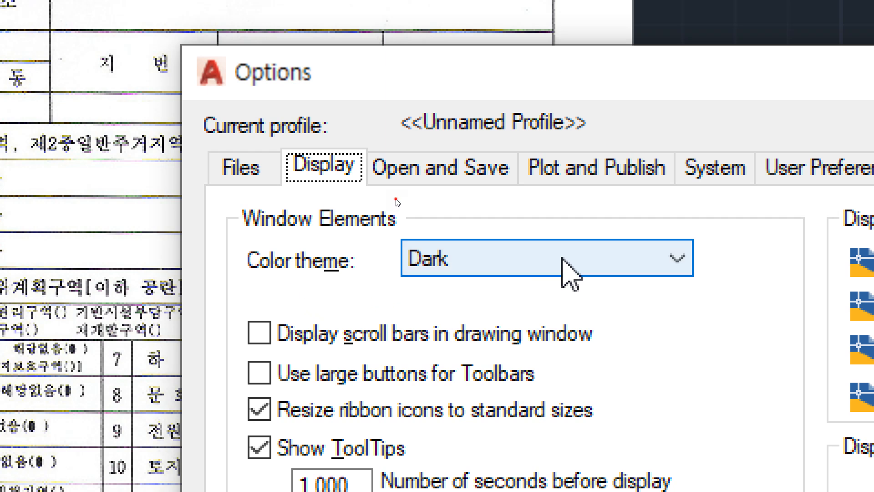
left_click(561, 259)
left_click(530, 316)
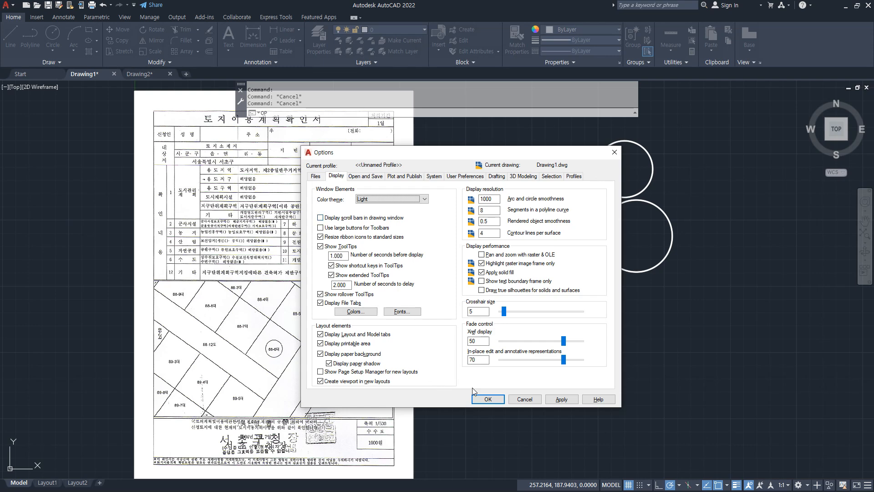
left_click(563, 399)
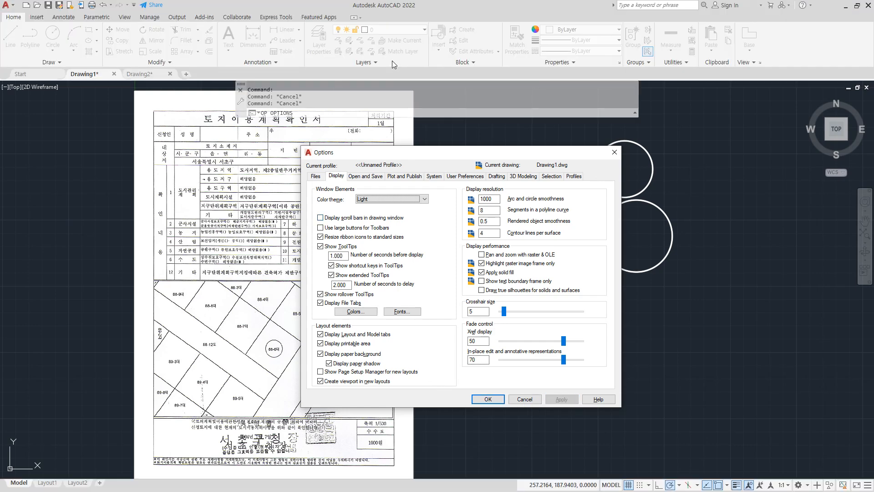
mouse_move(446, 68)
left_mouse_down()
mouse_move(391, 57)
mouse_move(438, 76)
left_mouse_up()
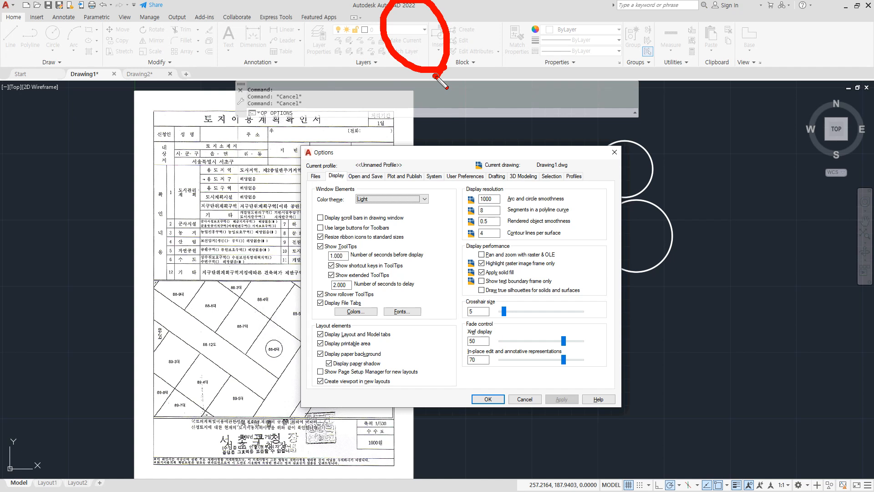
left_click(412, 199)
left_click(411, 208)
left_click(562, 399)
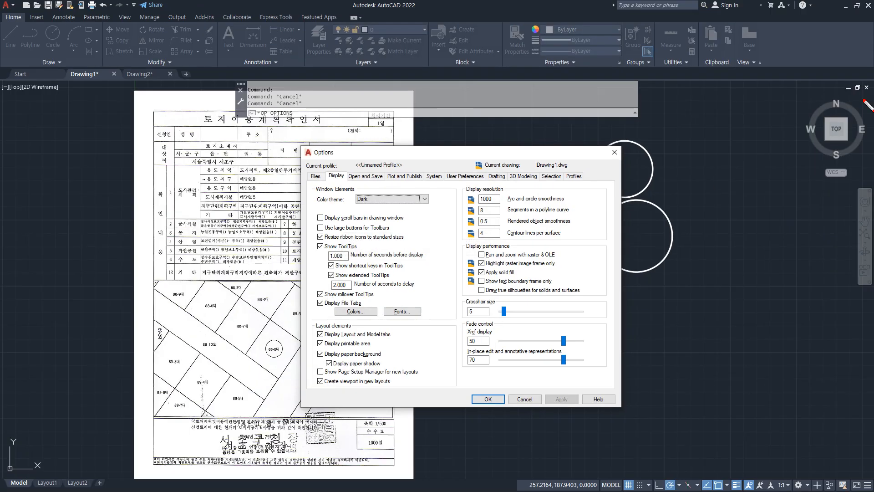
mouse_move(867, 105)
left_mouse_down()
mouse_move(871, 473)
mouse_move(740, 487)
mouse_move(4, 468)
left_mouse_up()
left_click_drag(313, 226, 420, 226)
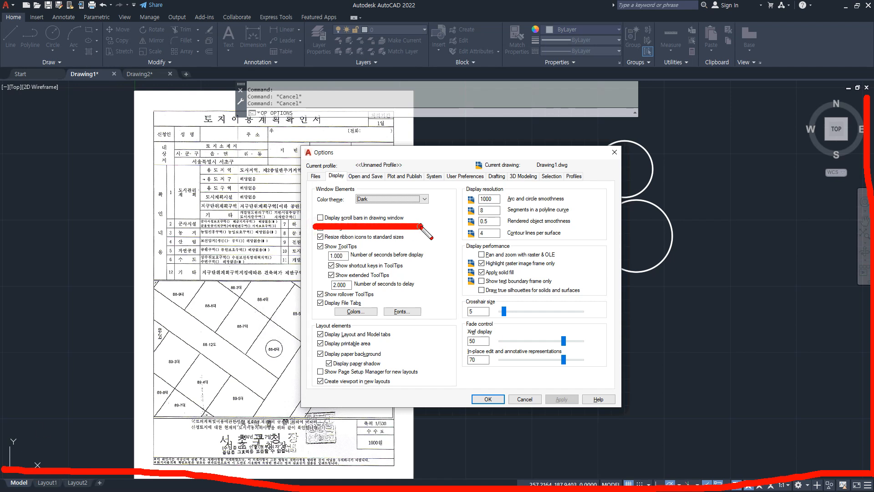
key("Escape")
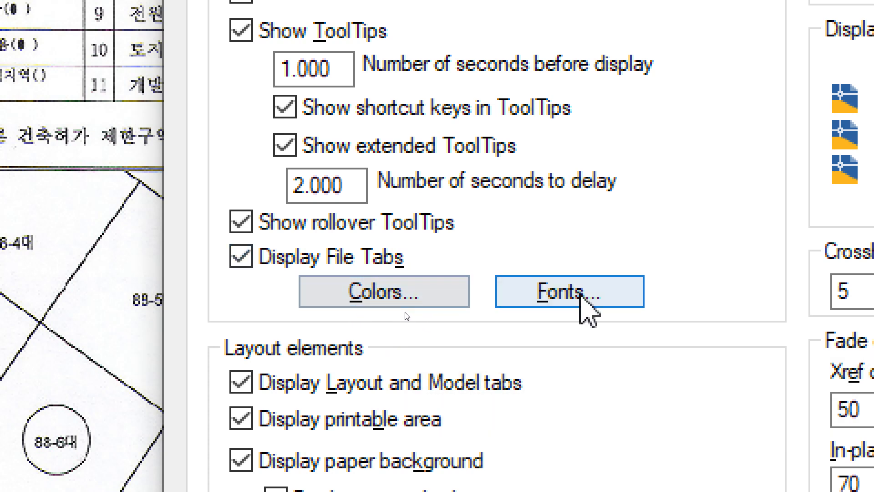
- Set the uniform background color of 2D model space to White in the drawing window colors, and accept the options
left_click(375, 301)
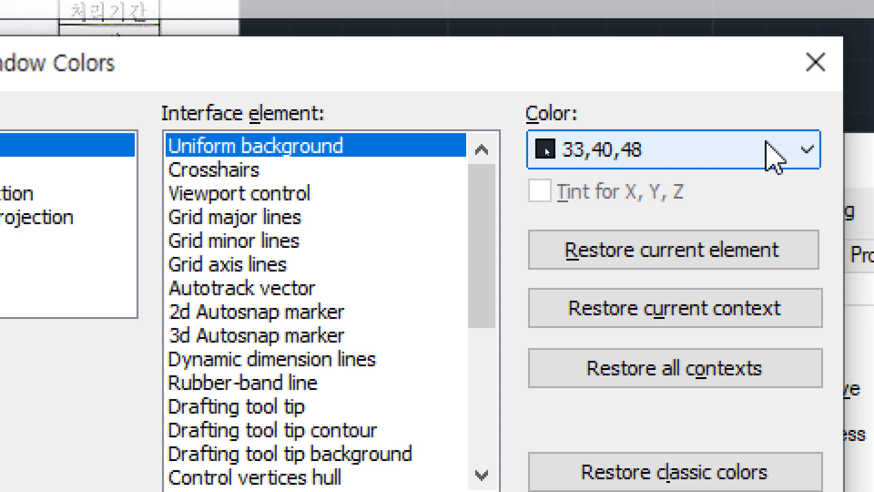
left_click(766, 142)
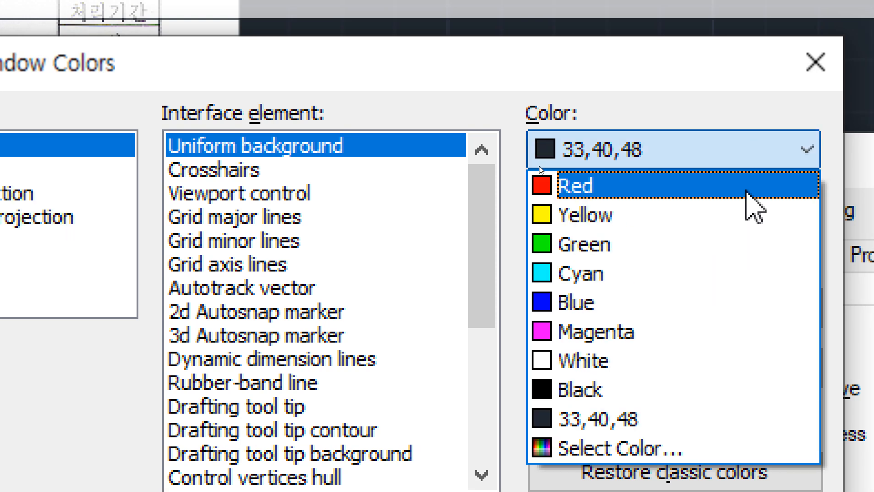
left_click(710, 357)
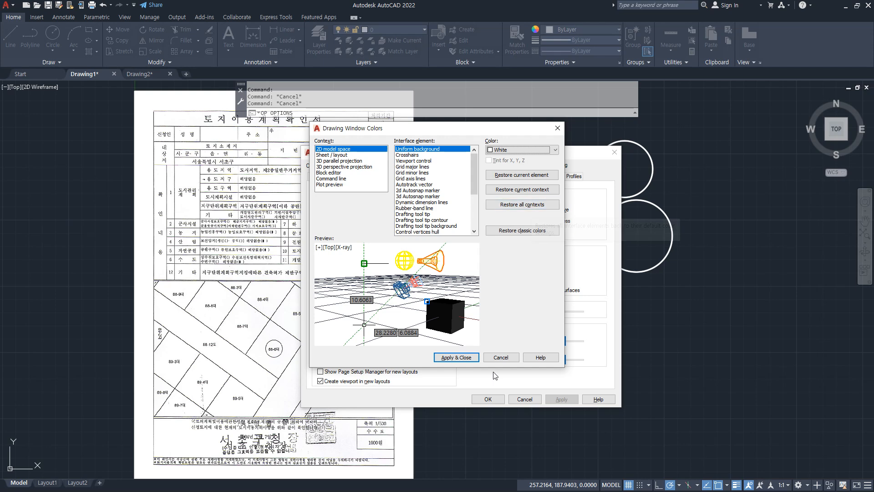
left_click(455, 357)
left_click(479, 400)
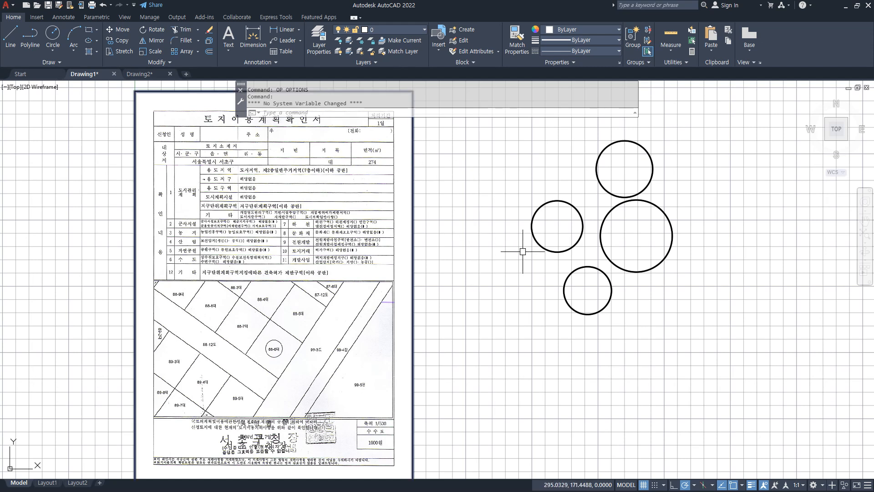
mouse_move(560, 271)
left_mouse_down()
mouse_move(565, 180)
mouse_move(572, 279)
mouse_move(536, 271)
left_mouse_up()
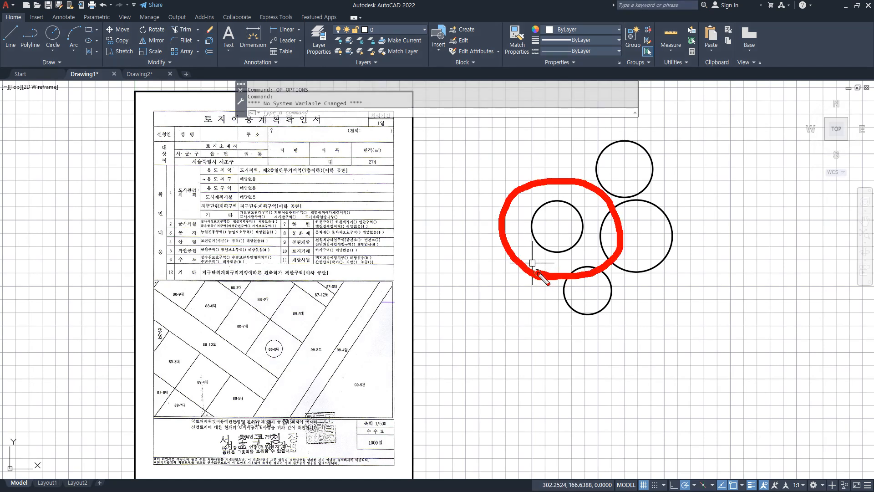
key("Escape")
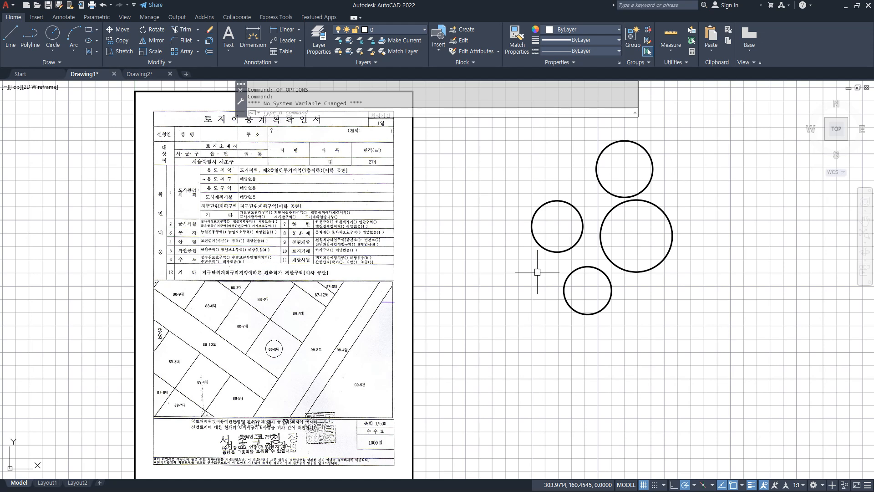
- Examine the color palettes offered by the COLOR command, and leave it without choosing a color
type("color")
key("Return")
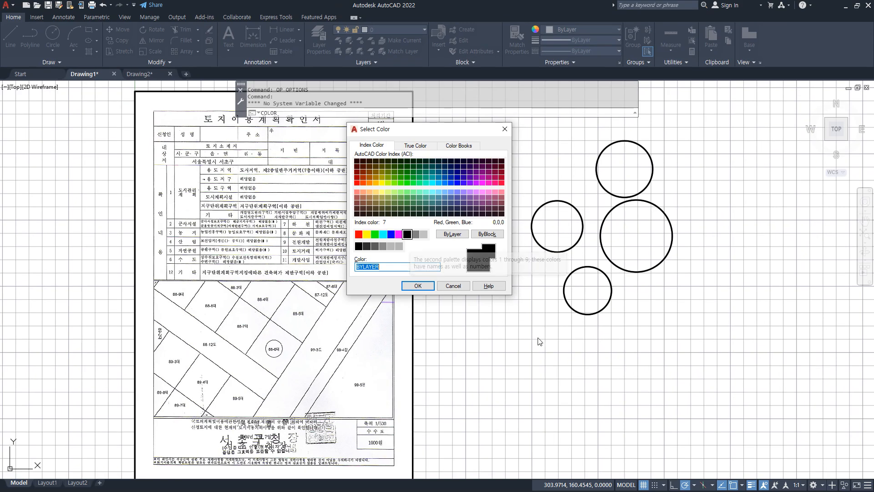
key("Escape")
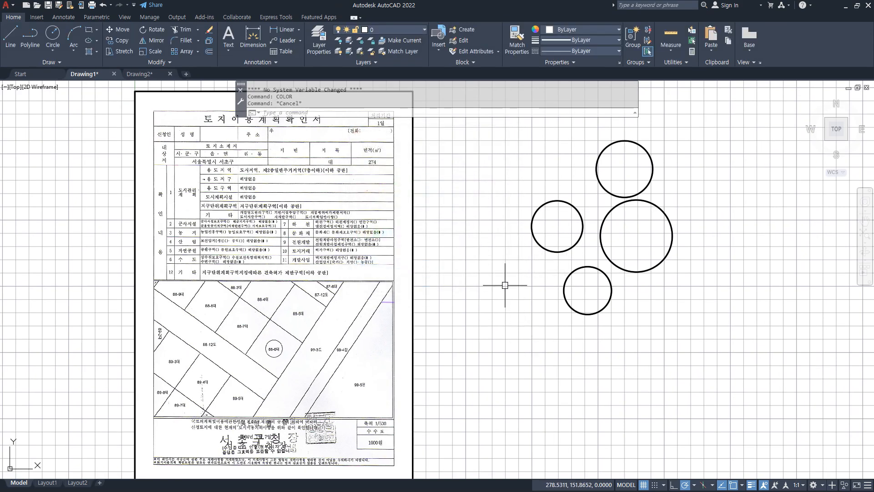
left_click(449, 218)
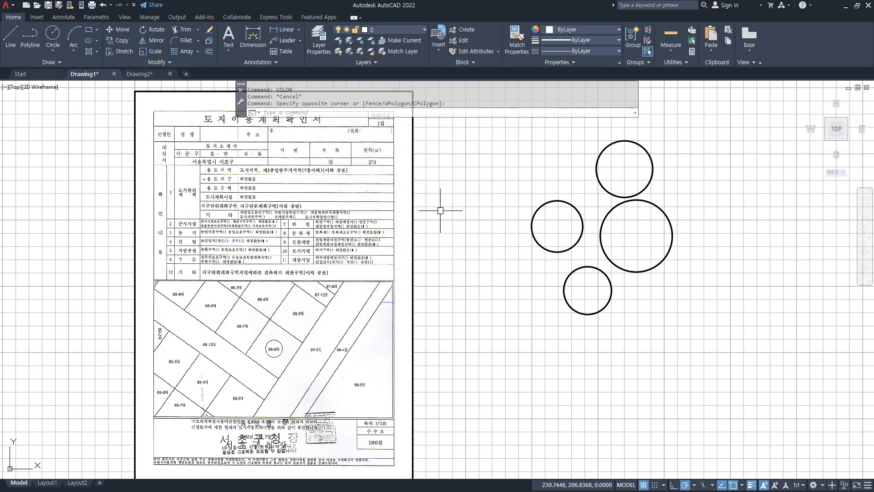
- Open the drawing window colors from the display options and restore the classic colors for 2D model space
type("op")
key("Return")
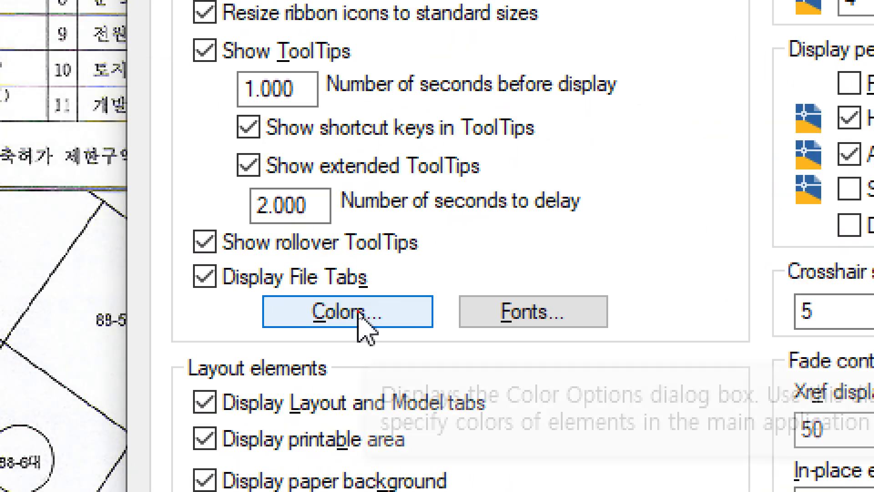
left_click(358, 313)
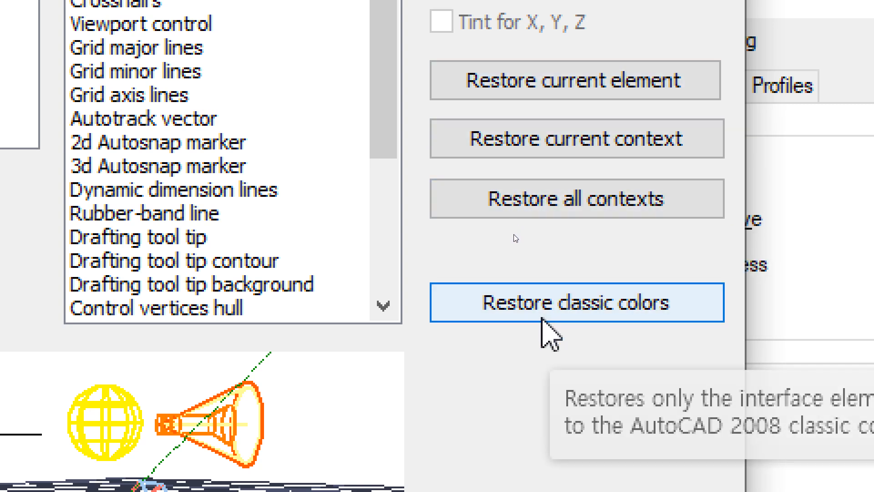
left_click(589, 306)
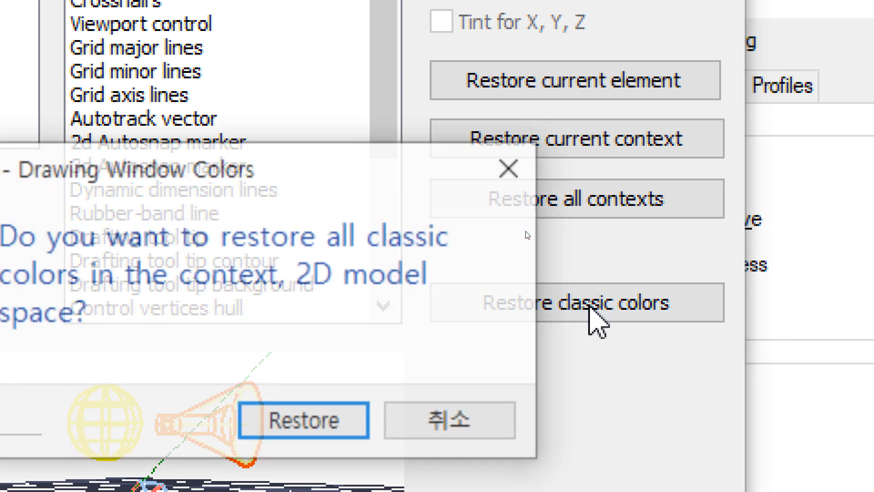
left_click(352, 423)
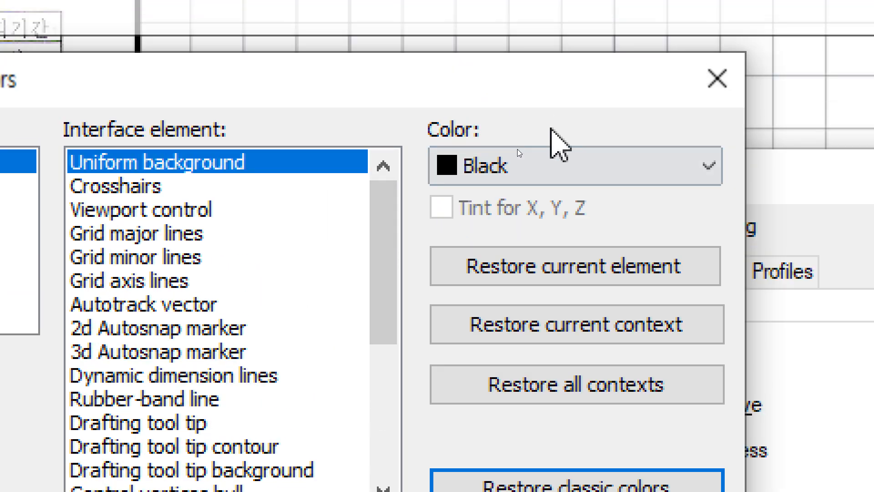
- Restore the default drawing window colors for all contexts, for the uniform background element and for the 2D model space context
left_click(511, 401)
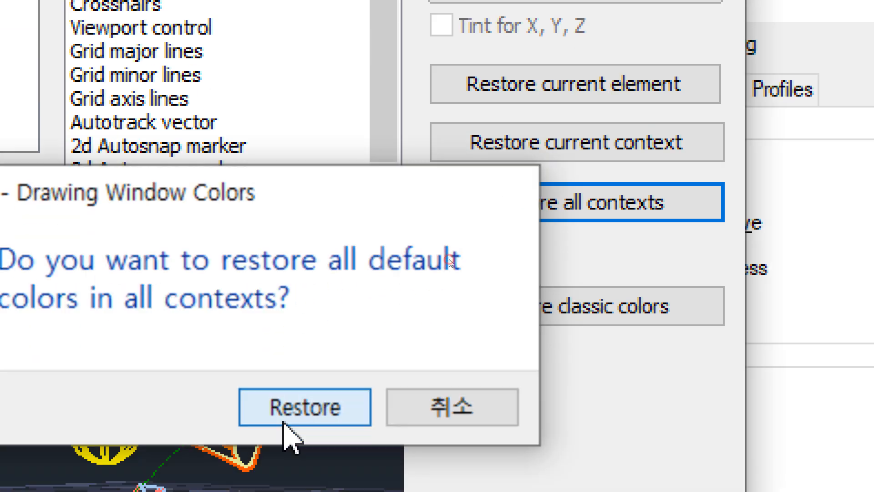
left_click(289, 425)
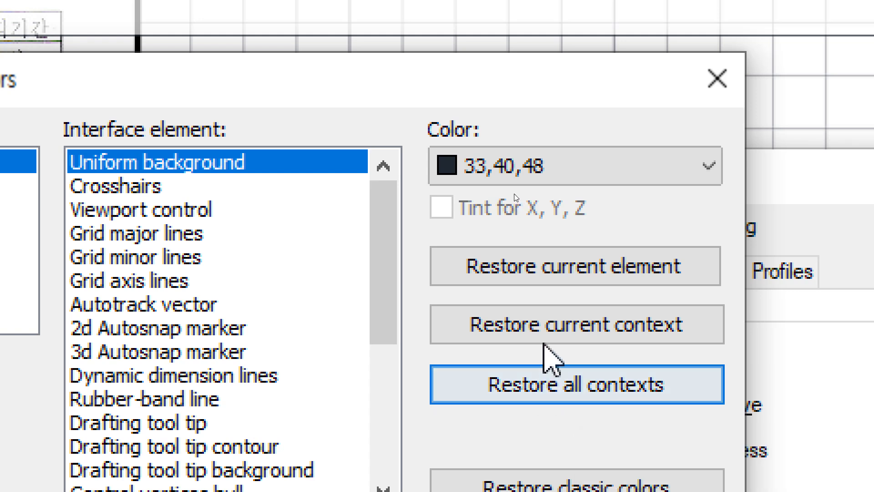
left_click(569, 276)
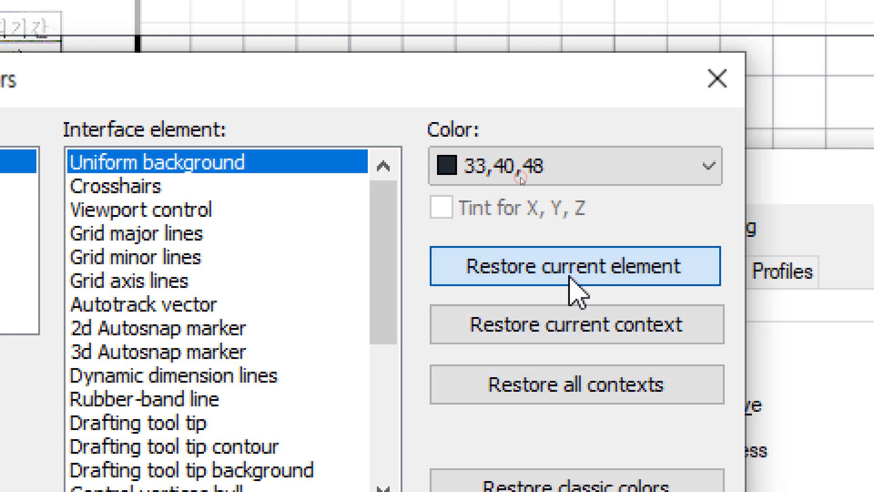
left_click(528, 334)
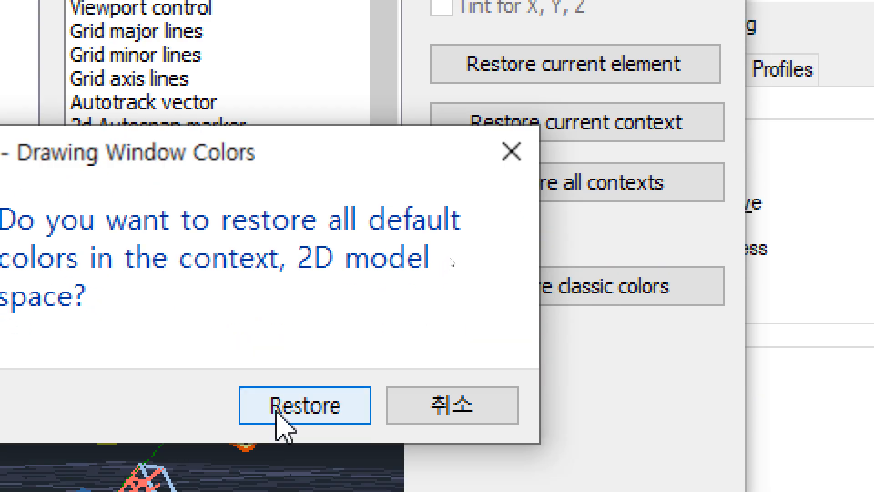
left_click(298, 485)
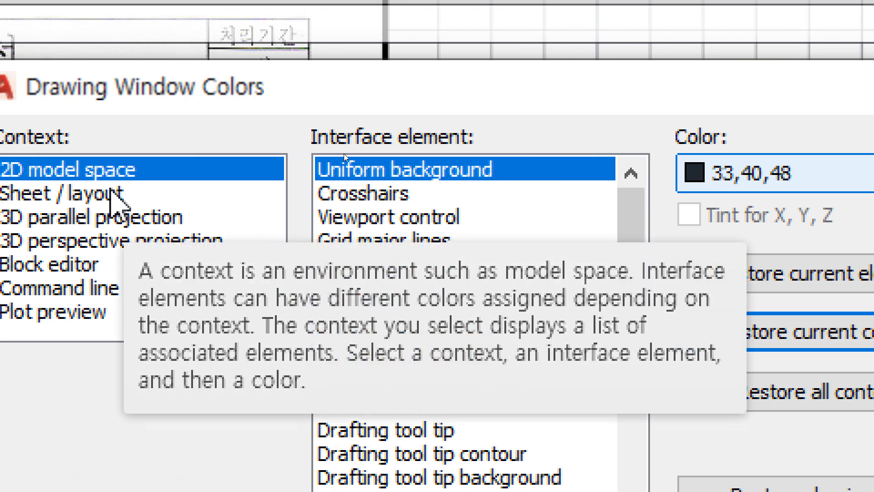
- Set the crosshairs color of 2D model space to Red, apply the window colors and accept the options
left_click(375, 196)
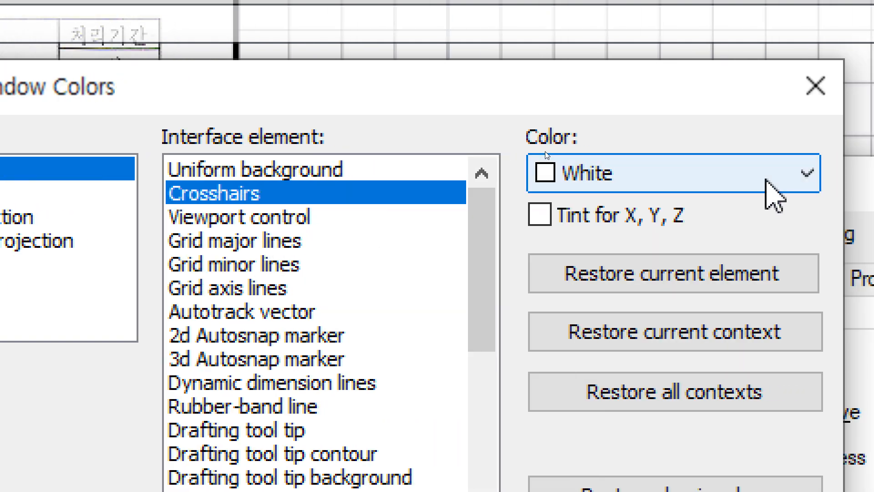
left_click(773, 194)
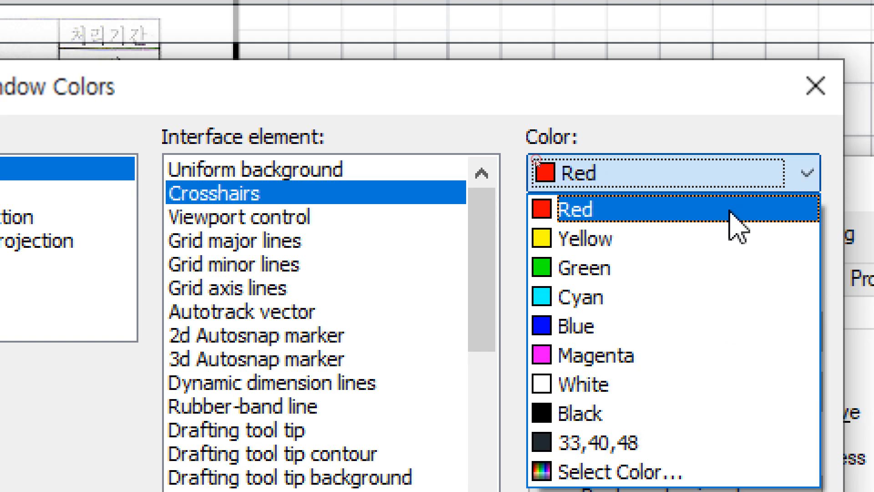
left_click(730, 210)
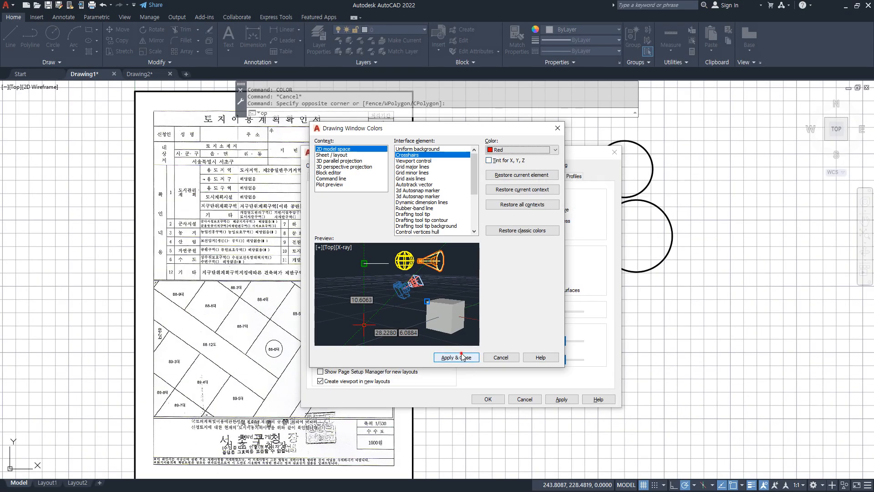
left_click(456, 357)
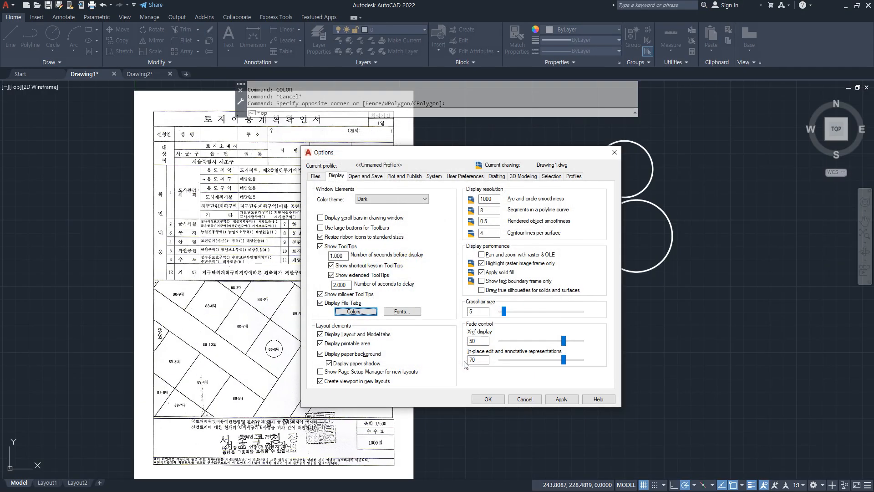
left_click(488, 399)
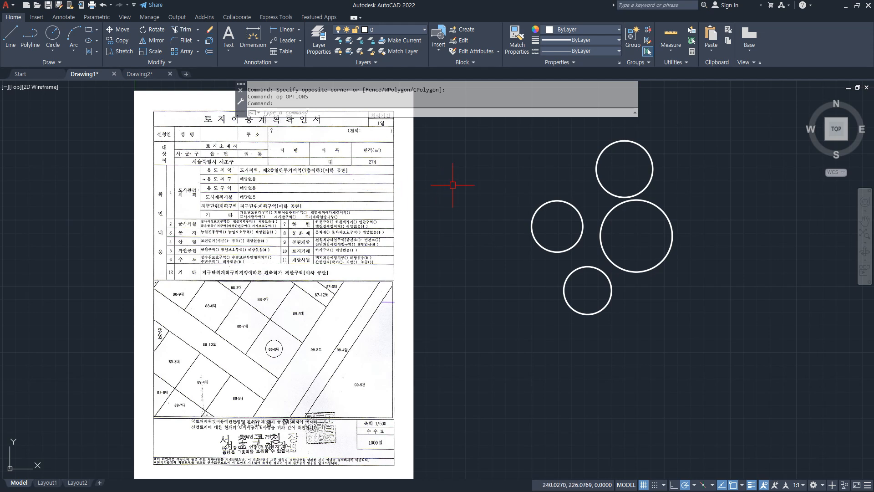
- Reopen the options and set the crosshairs color of 2D model space to Green, accepting the change
type("o")
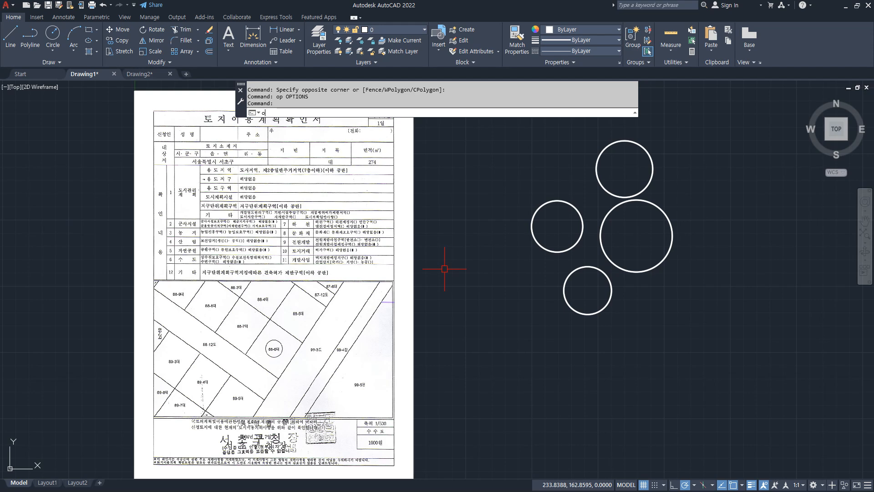
type("p")
key("Return")
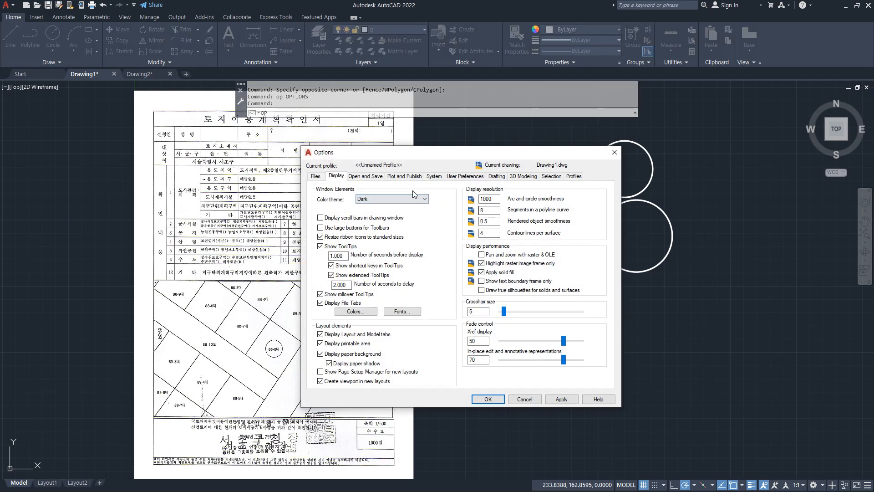
left_click(356, 311)
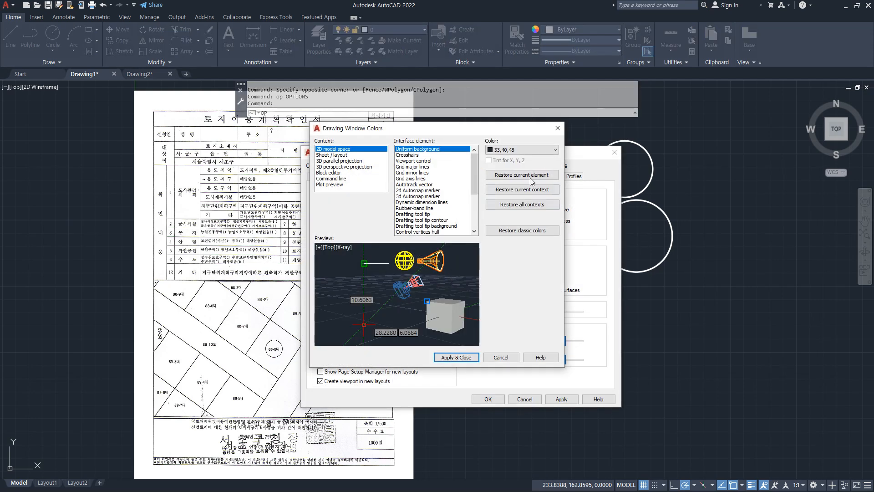
left_click(407, 155)
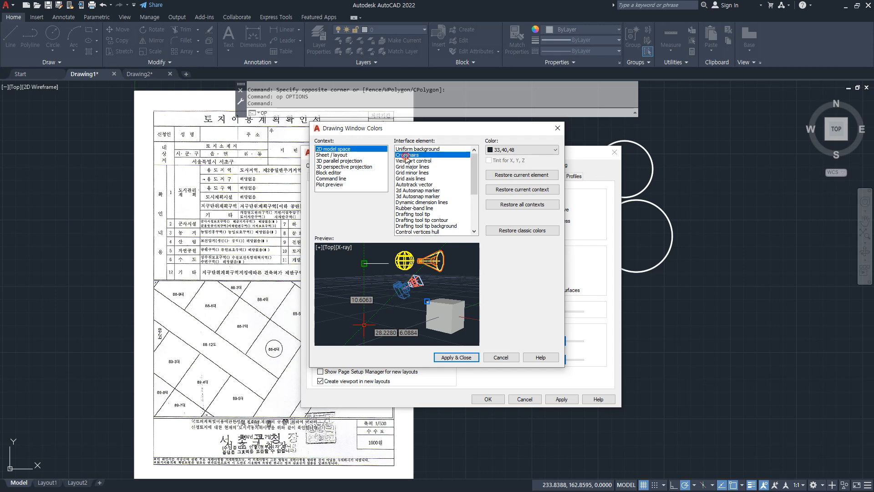
left_click(510, 150)
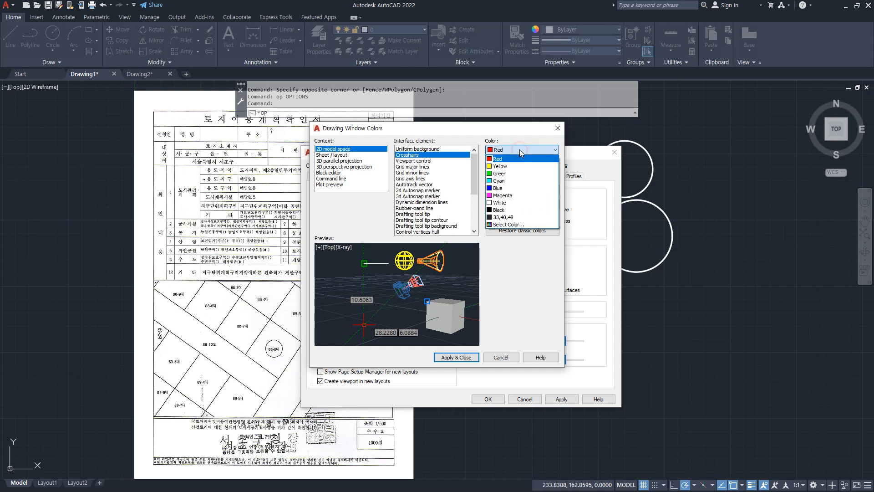
left_click(518, 174)
left_click(463, 358)
left_click(485, 400)
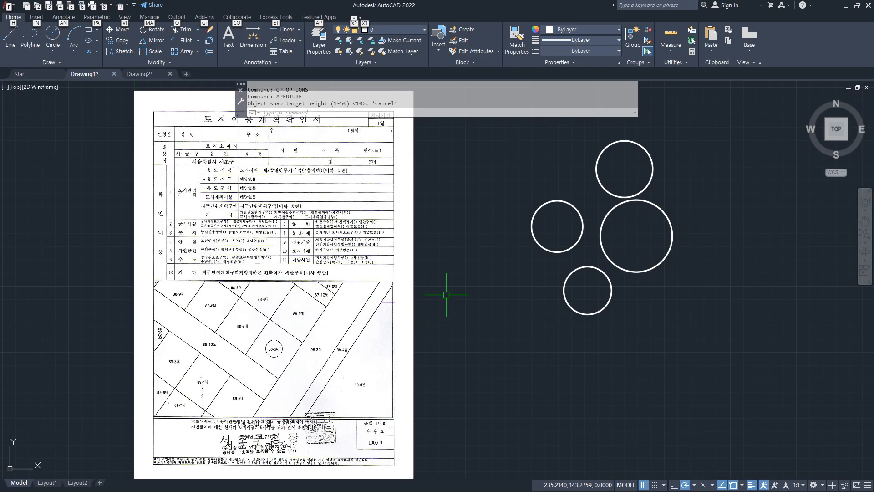
key("alt+o")
key("Escape")
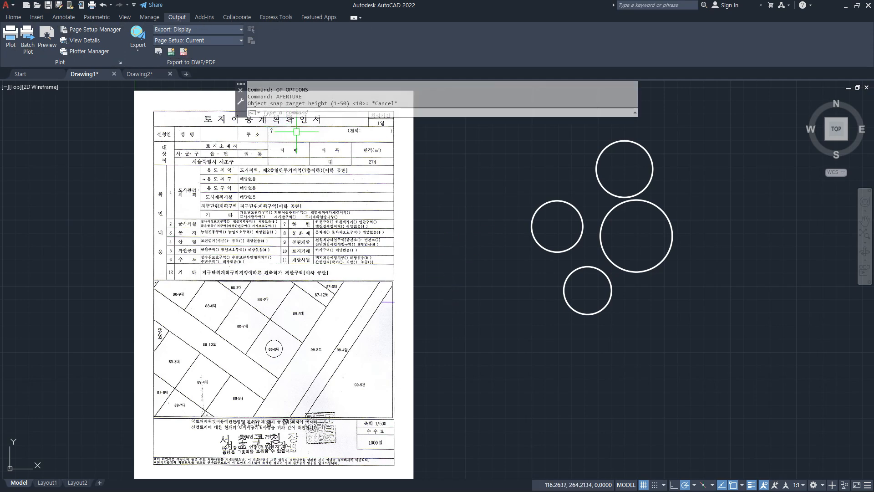
key("Escape")
- Try a crosshair size of 100 in the display options and accept it
type("op")
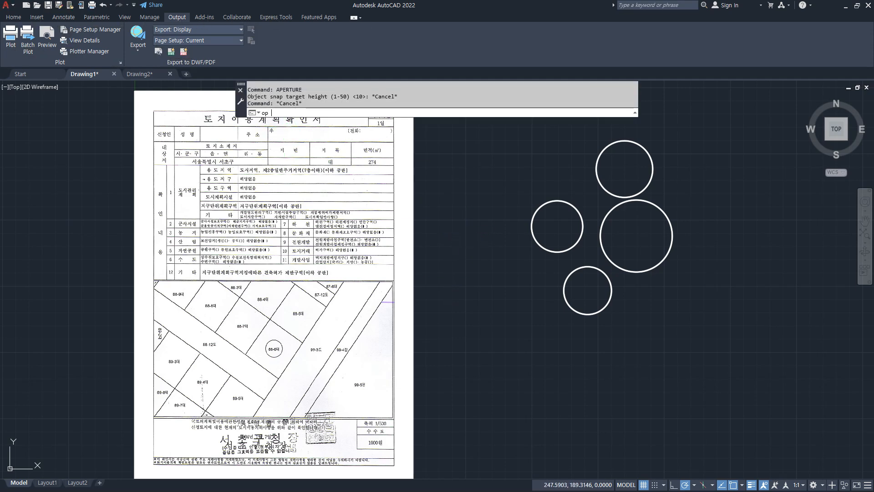
key("Return")
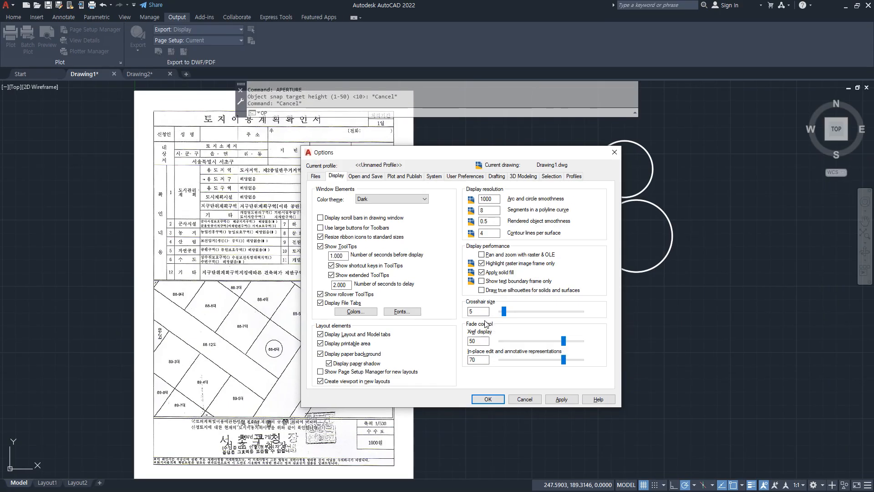
left_click_drag(508, 312, 559, 311)
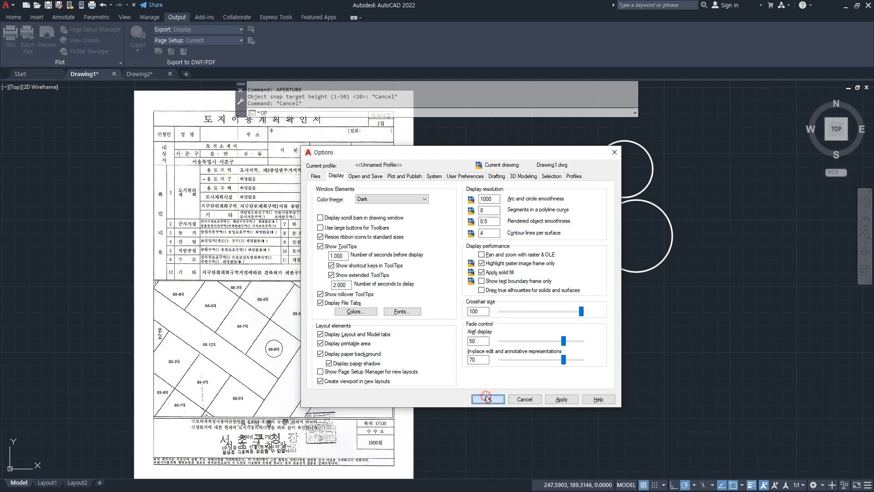
left_click(488, 399)
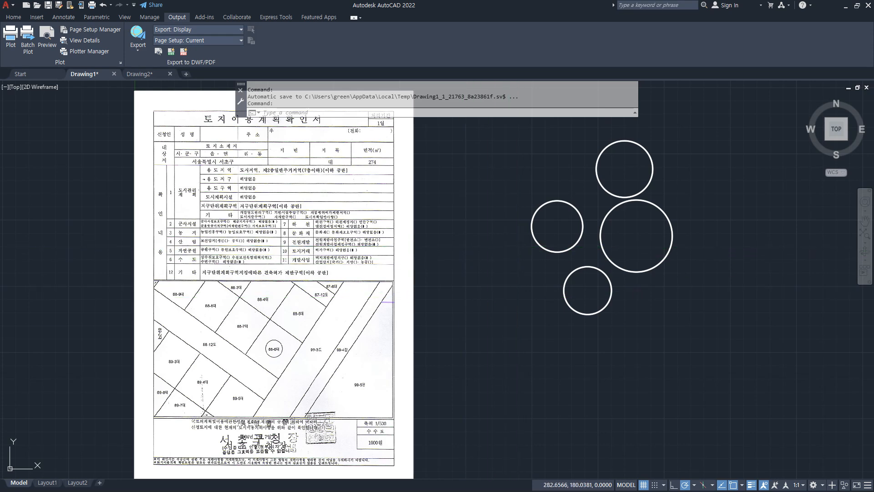
- Set the crosshair size back to 5 in the display options and accept it
key("Return")
double_click(480, 310)
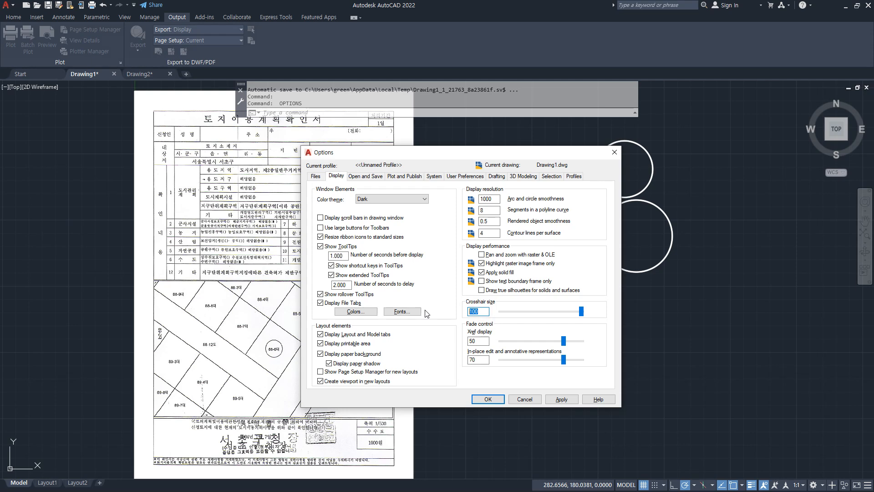
type("5")
key("Tab")
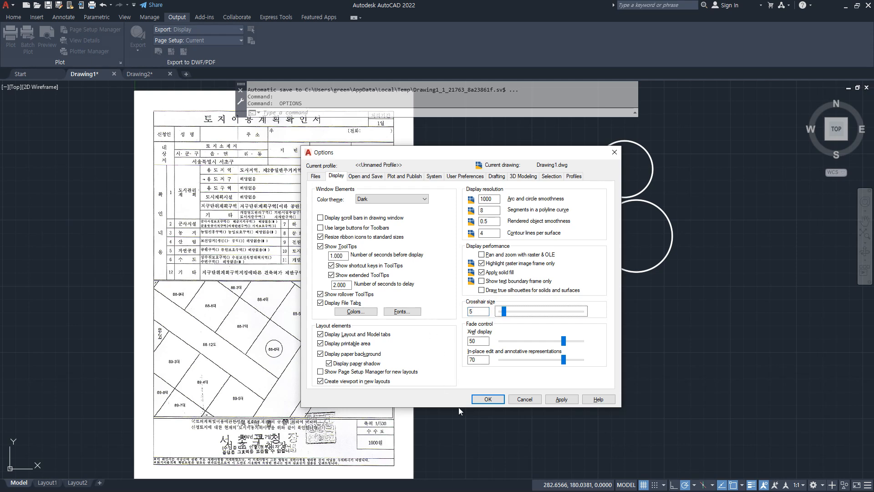
left_click(494, 403)
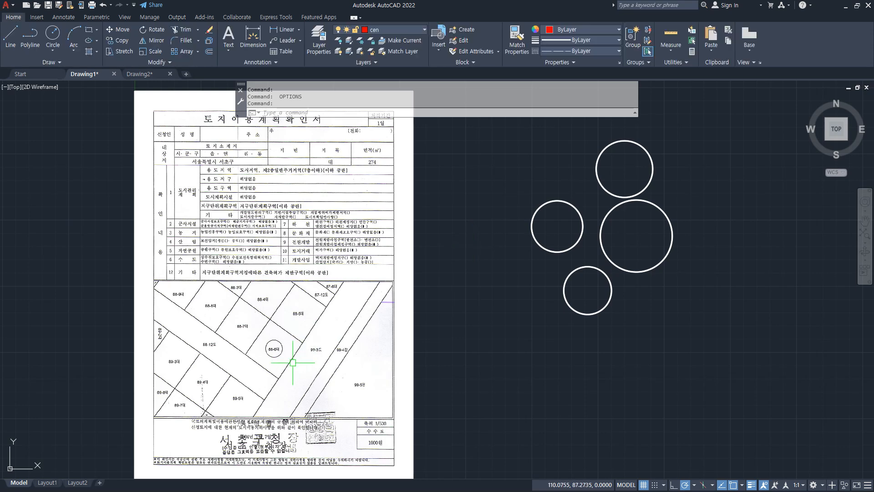
- Trace the boundary between lot 88-6대 and road 99-3도 on the scanned map with a line on the cen layer
scroll(260, 371, "up", 6)
scroll(421, 238, "up", 5)
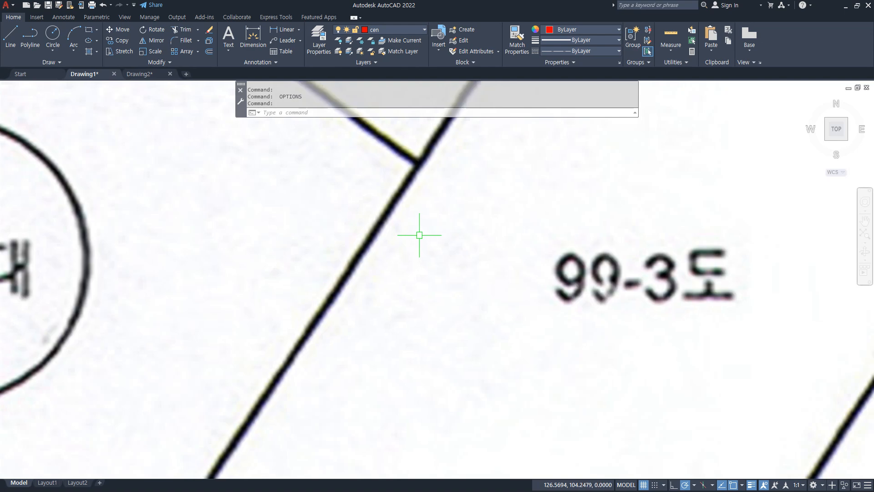
type("l")
key("Return")
scroll(421, 147, "up", 5)
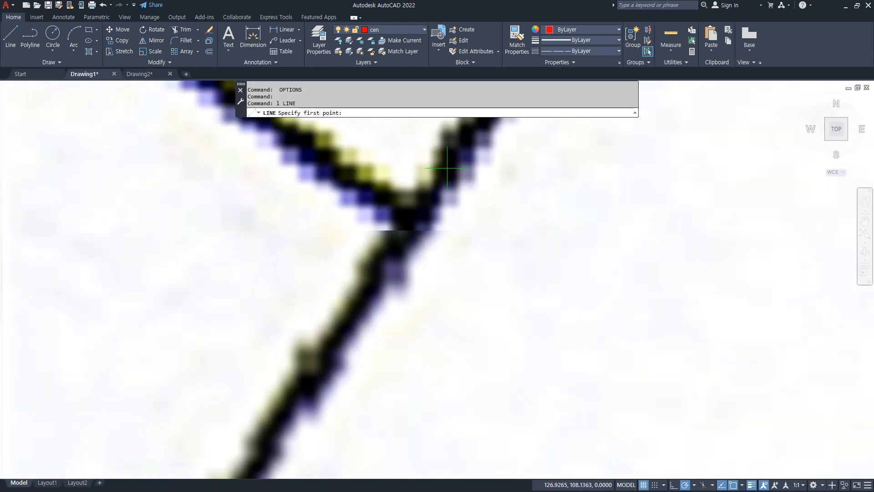
left_click(452, 159)
scroll(414, 222, "down", 8)
middle_click_drag(356, 340, 442, 107)
scroll(248, 345, "up", 4)
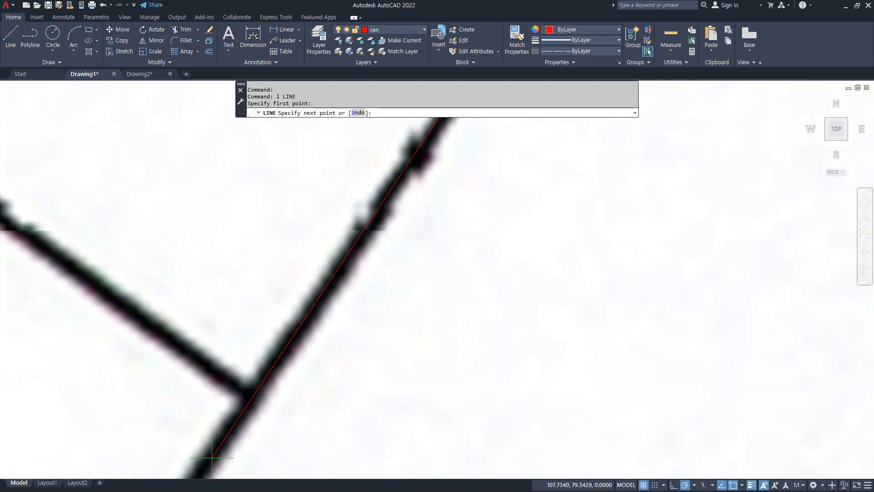
middle_click_drag(218, 452, 269, 344)
scroll(282, 316, "up", 4)
scroll(282, 316, "down", 2)
left_click(267, 322)
key("Return")
- Trace the boundary between lot 88-6대 and road 88-12도 with a line, ending at the corner shared with lot 88-7대
scroll(285, 244, "up", 2)
key("Return")
left_click(247, 199)
scroll(231, 197, "down", 8)
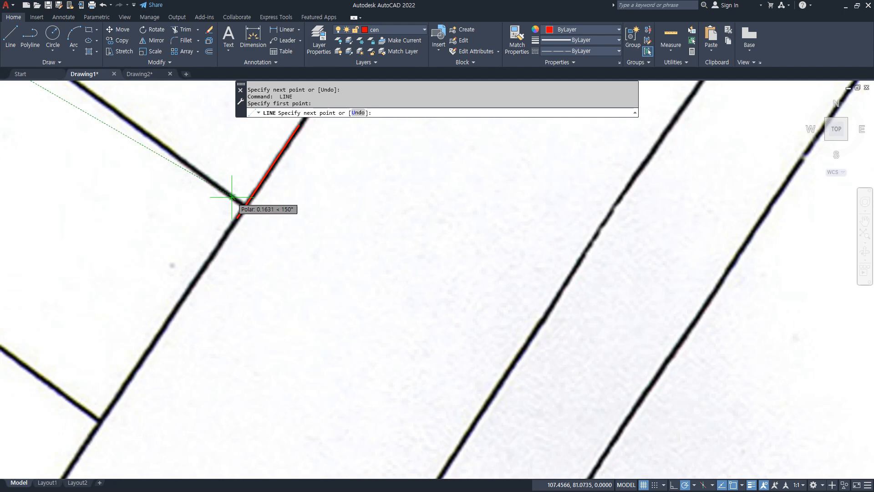
scroll(231, 196, "down", 8)
scroll(223, 195, "up", 5)
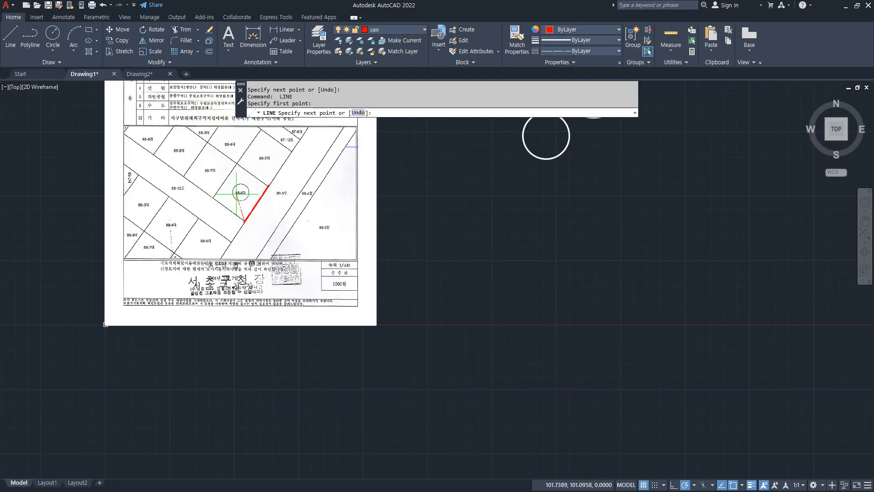
scroll(203, 193, "up", 7)
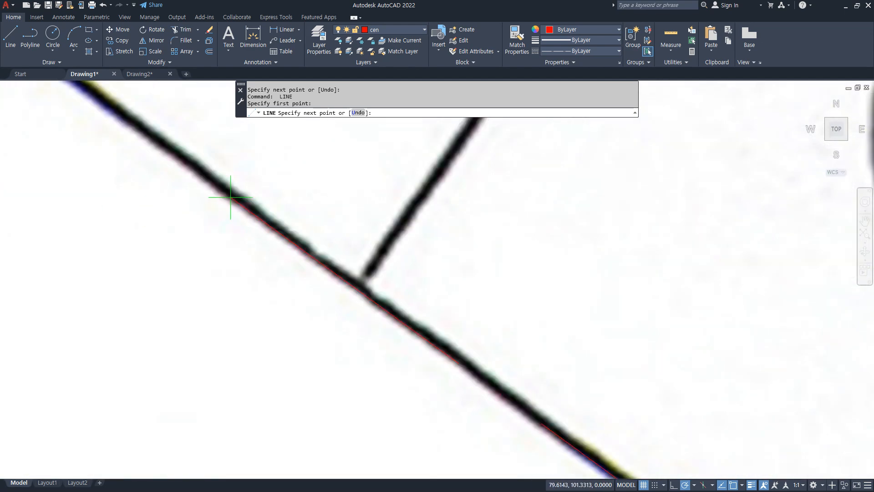
left_click(228, 193)
key("Return")
- Trace the boundary between lots 88-6대 and 88-7대 with a line extending slightly past their upper shared corner
key("Return")
left_click(376, 261)
scroll(366, 272, "down", 6)
scroll(378, 218, "up", 4)
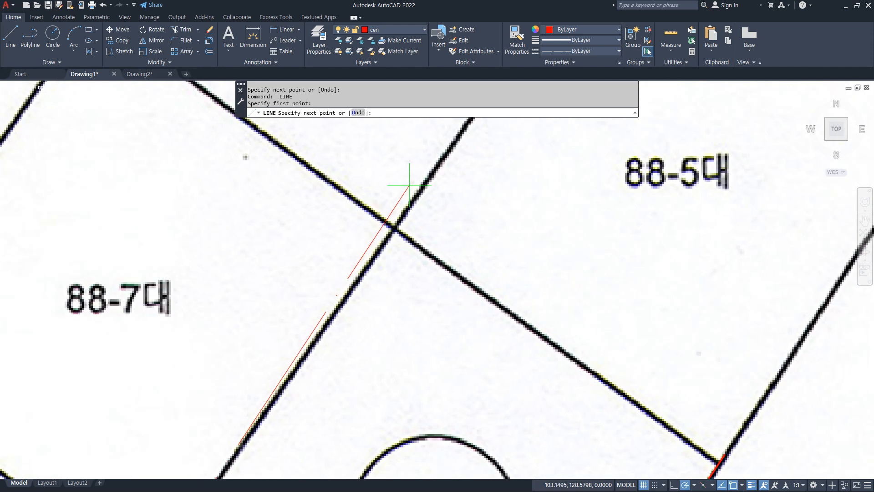
scroll(418, 190, "up", 6)
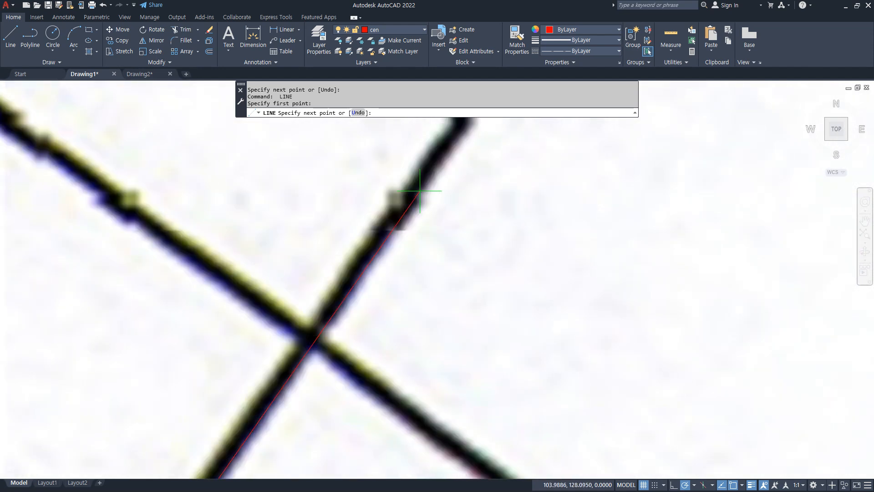
left_click(419, 190)
key("Return")
- Trace the boundary between lots 88-6대 and 88-5대 with a line extending slightly past the edge of road 99-3도
key("Return")
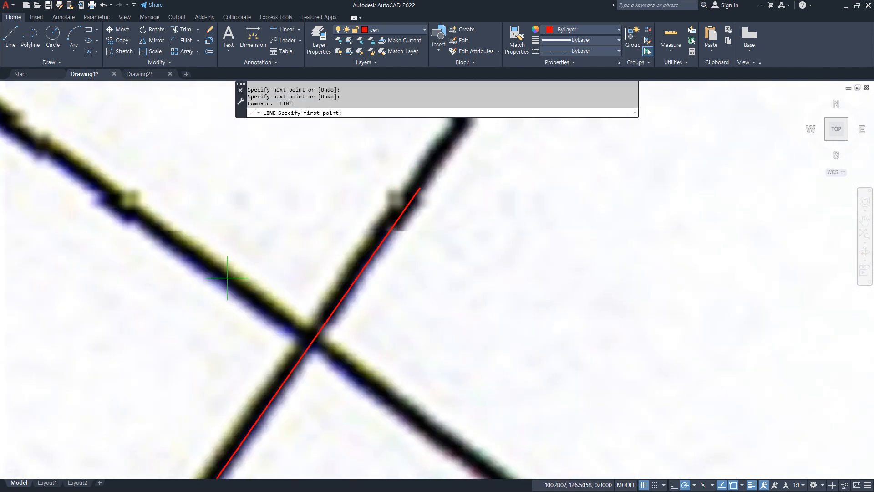
left_click(223, 277)
scroll(278, 310, "down", 5)
middle_click_drag(363, 383, 249, 283)
middle_click_drag(484, 430, 462, 384)
scroll(460, 378, "up", 6)
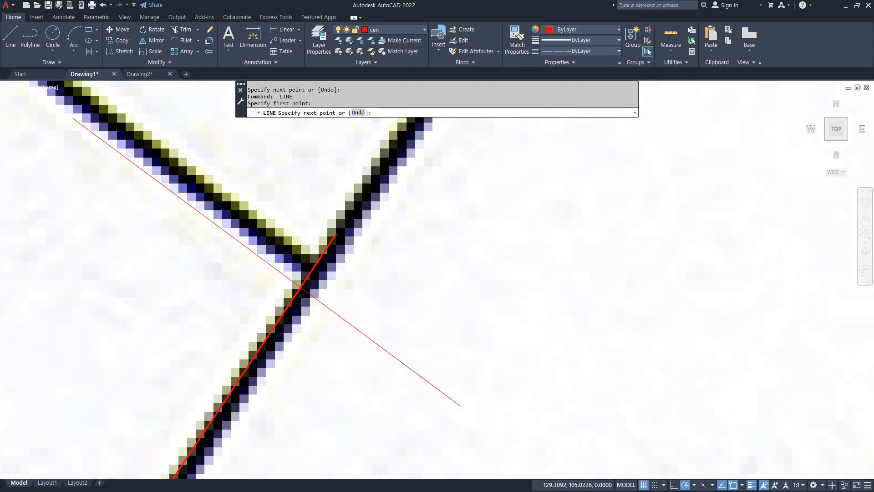
left_click(461, 365)
key("Return")
scroll(296, 355, "down", 6)
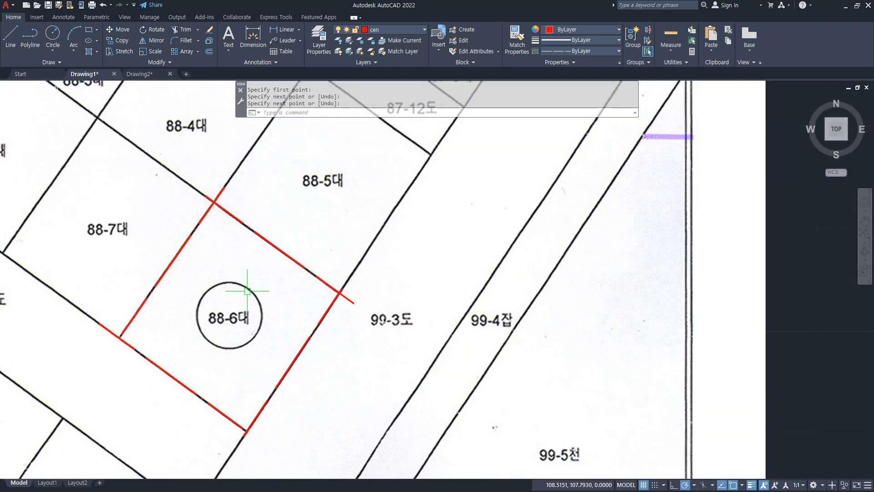
middle_click_drag(247, 291, 291, 288)
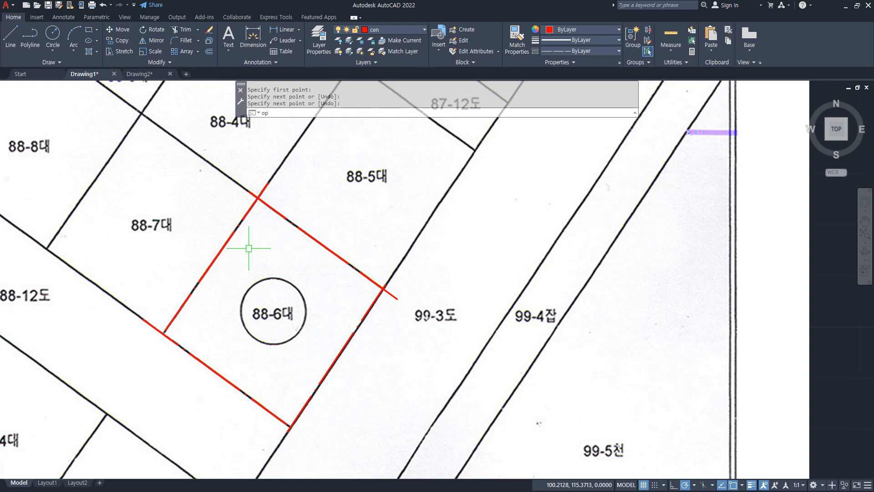
- Restore the default drawing window colors for all contexts in the options and accept the changes
type("OP")
key("Return")
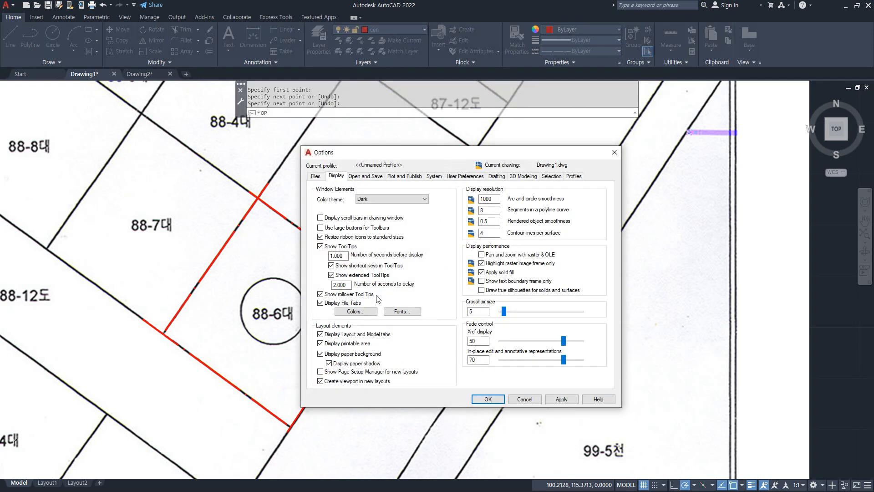
left_click(355, 311)
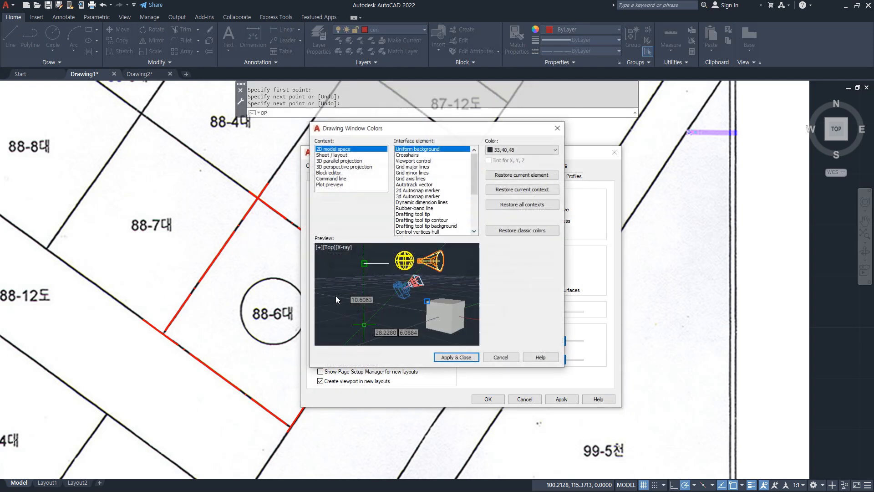
left_click(524, 189)
left_click(533, 206)
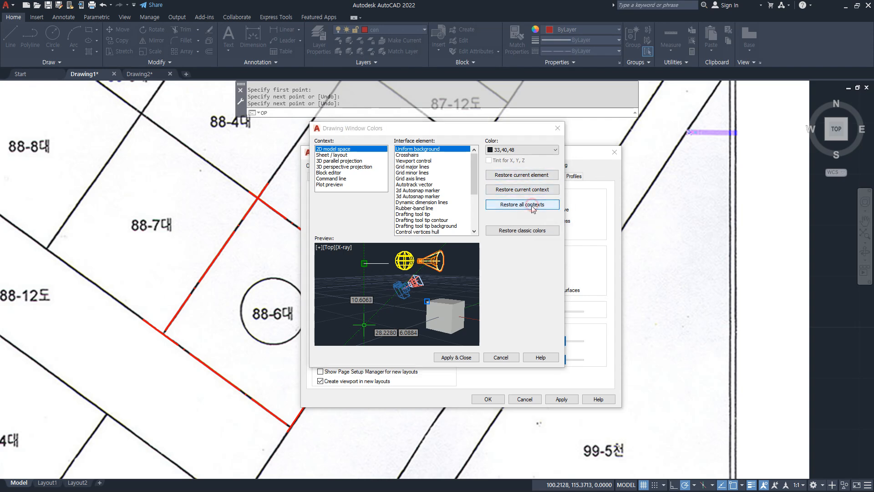
left_click(453, 256)
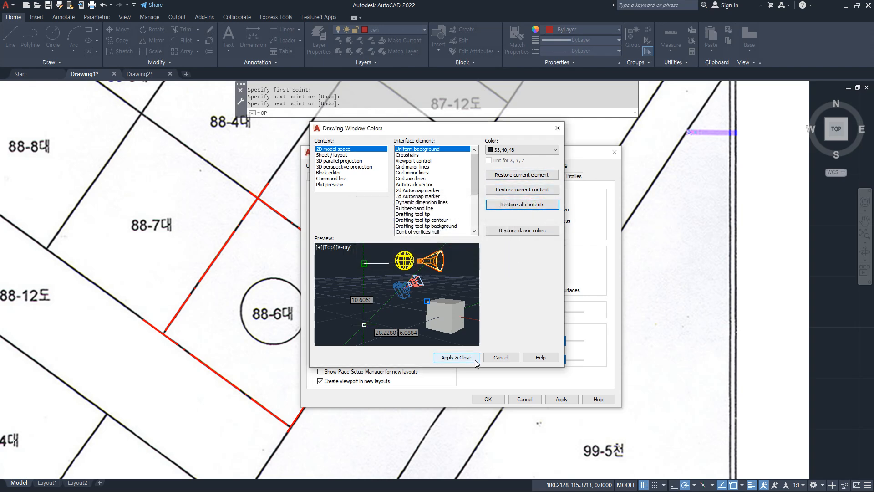
left_click(456, 357)
left_click(487, 399)
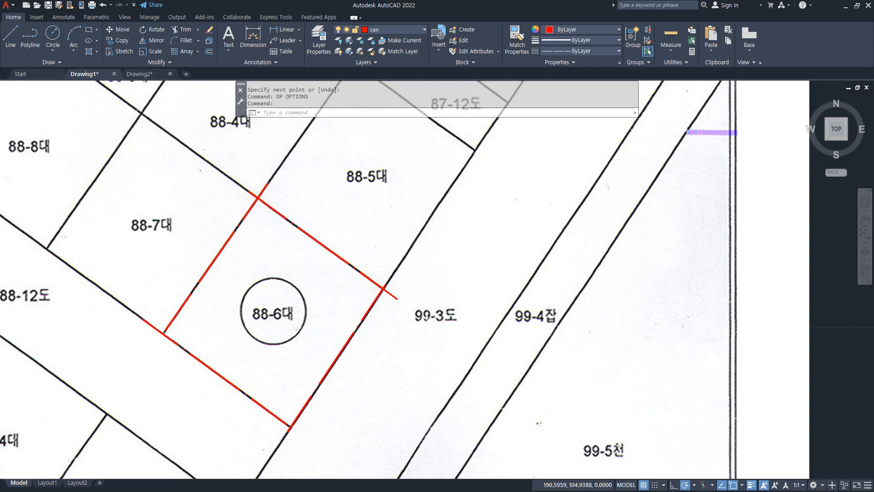
- Erase the scanned land-use map, keeping only the traced lot lines
scroll(645, 294, "down", 3)
middle_click_drag(597, 280, 309, 280)
mouse_move(181, 390)
left_mouse_down()
mouse_move(278, 277)
mouse_move(191, 363)
left_mouse_up()
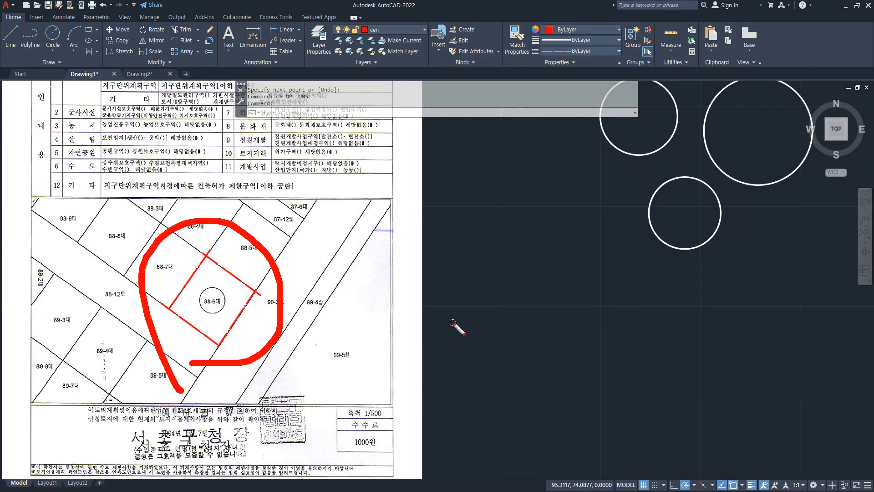
key("Escape")
left_click(460, 283)
left_click(409, 291)
type("e")
key("Return")
- Fillet the four corners of the traced lot outline with radius 0 so the lines meet exactly
scroll(227, 279, "up", 3)
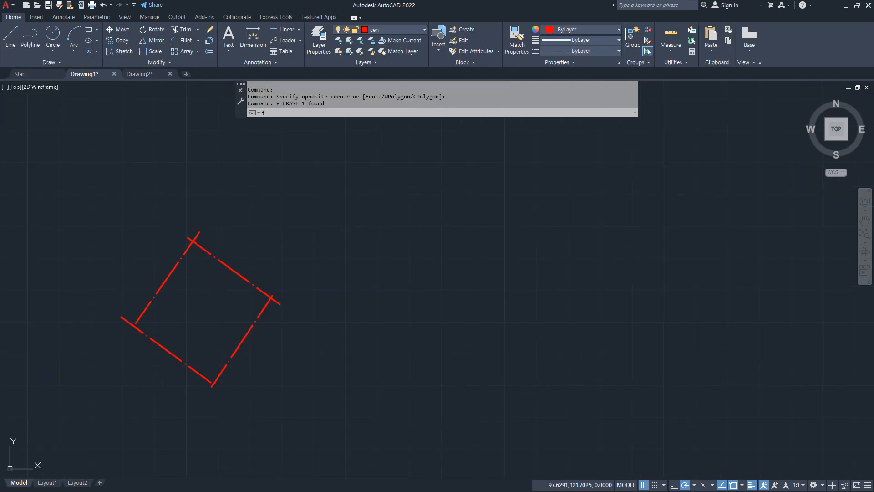
type("f")
key("Return")
left_click(179, 256)
left_click(218, 255)
key("Return")
left_click(239, 273)
left_click(259, 314)
key("Return")
left_click(232, 359)
left_click(193, 370)
key("Return")
left_click(152, 340)
left_click(143, 312)
- Change the four lot boundary lines from the cen layer to layer 0
left_click(80, 209)
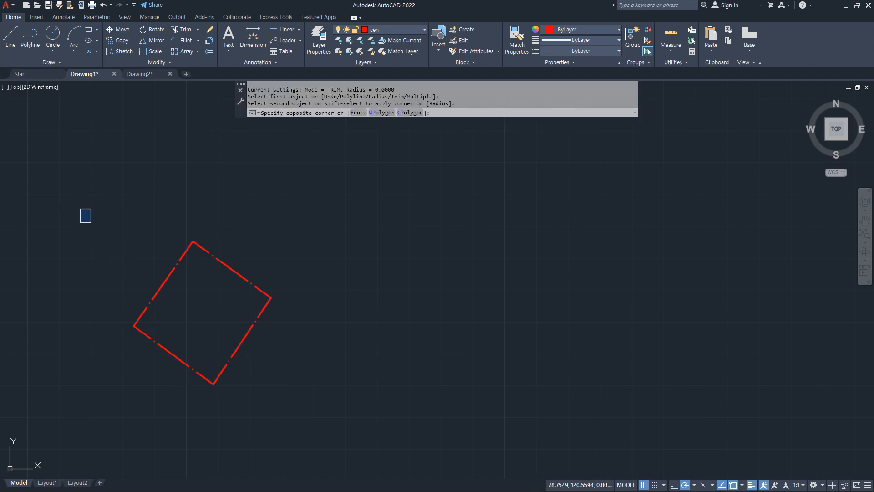
left_click(341, 444)
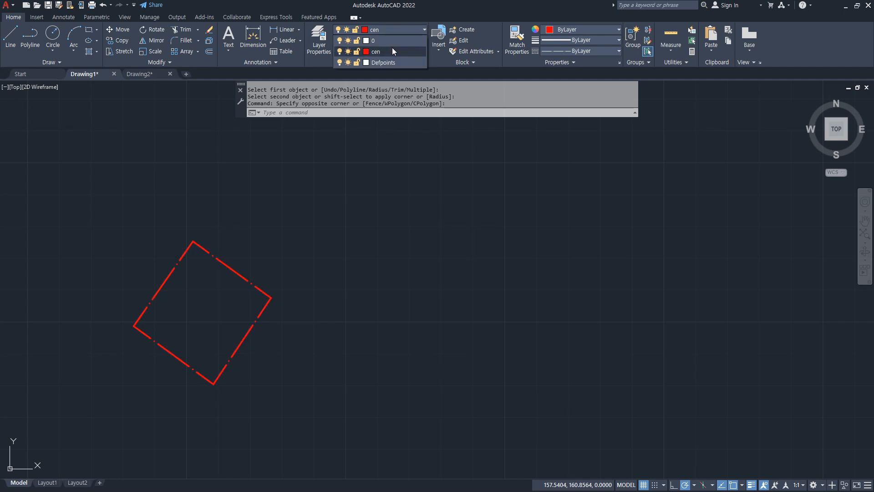
key("Escape")
key("Escape")
scroll(157, 313, "up", 2)
middle_click_drag(158, 314, 421, 261)
type("c")
key("Return")
left_click(330, 262)
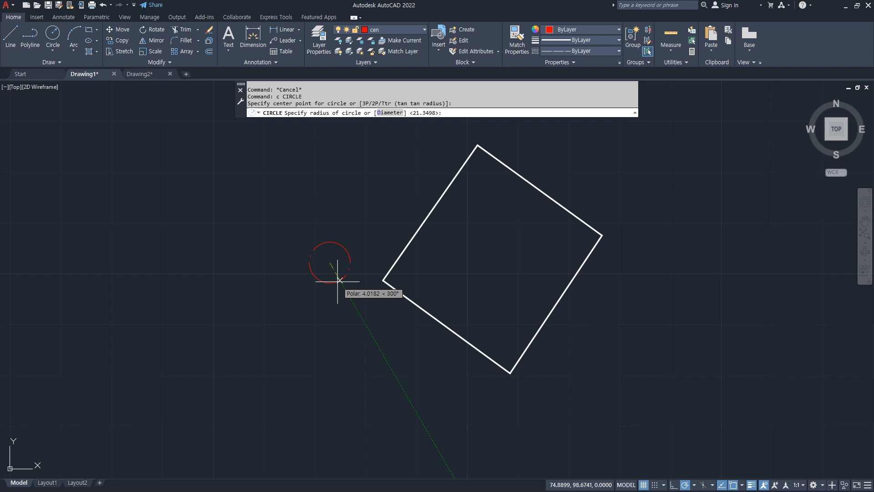
key("Escape")
key("Escape")
key("Escape")
- Make layer 0 current and draw a circle of radius 10 beside the lot outline's leftmost corner
left_click(387, 29)
left_click(387, 39)
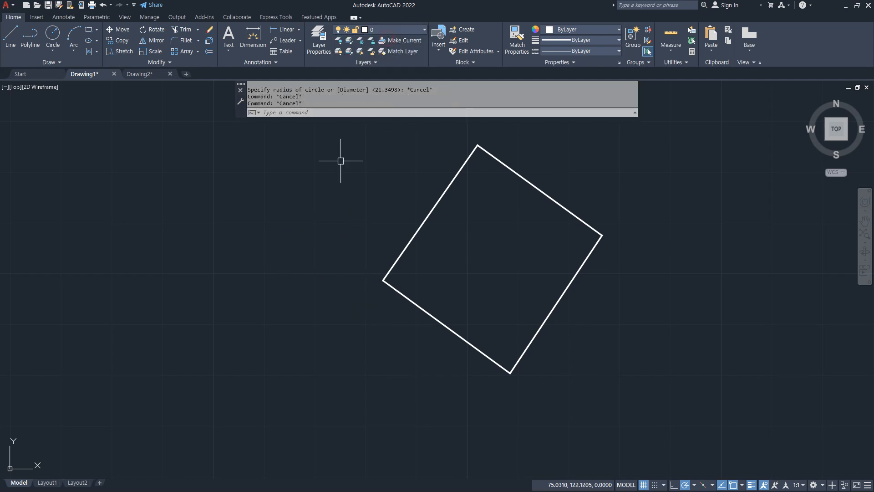
type("c")
key("Return")
left_click(337, 265)
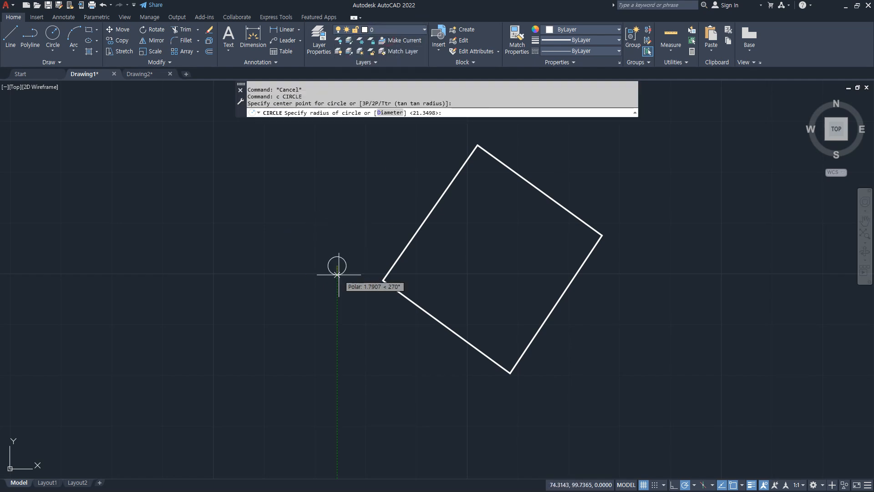
type("10")
key("Return")
- Move the radius 10 circle horizontally away so it clears the lot outline
left_click(357, 313)
key("Escape")
key("Escape")
type("m")
key("Return")
left_click(355, 315)
key("Return")
left_click(347, 269)
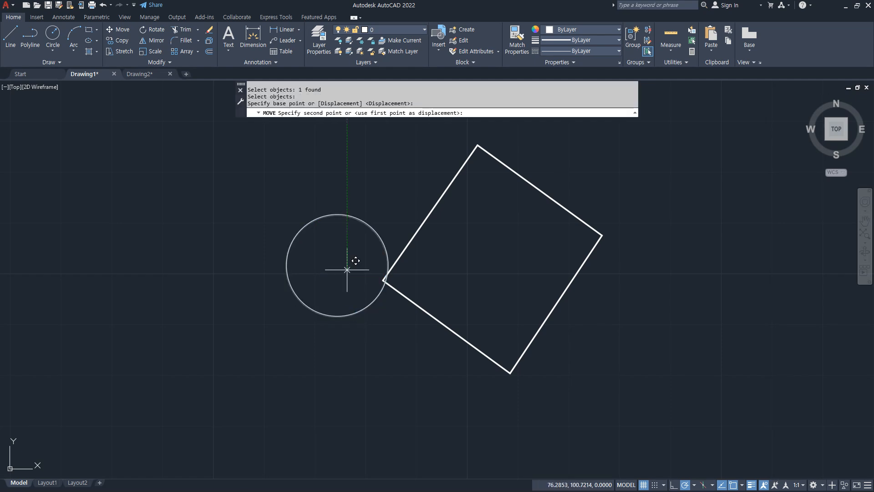
left_click(315, 270)
- Draw two connected lines from the circle's left quadrant to its top quadrant and on to its right quadrant
type("l")
key("Return")
scroll(229, 273, "up", 2)
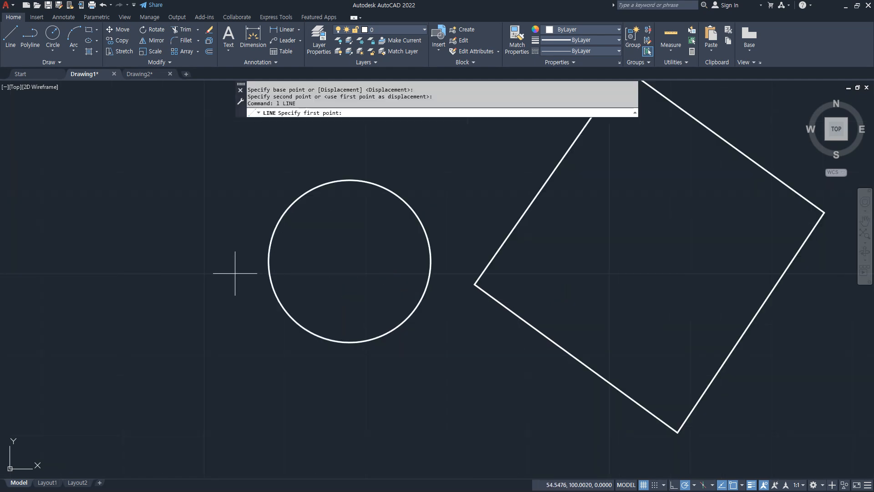
left_click(269, 261)
left_click(350, 181)
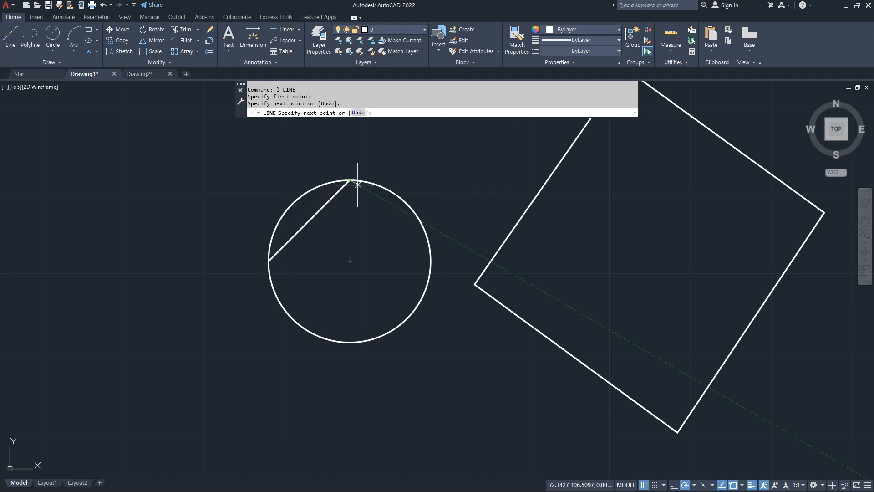
left_click(431, 261)
key("Return")
- Draw a vertical line from the circle's top quadrant to its bottom quadrant
key("Return")
left_click(350, 183)
left_click(349, 343)
key("Return")
- Offset both diagonal lines of the arrowhead by 5 toward the inside of the circle
type("o")
key("Return")
type("5")
key("Return")
left_click(298, 229)
left_click(311, 255)
left_click(400, 231)
left_click(357, 268)
key("Return")
- Offset the vertical center line by 2.5 to each side
key("Return")
type("2.5")
key("Return")
left_click(351, 291)
left_click(370, 290)
left_click(352, 298)
left_click(328, 307)
key("Return")
- Fillet each inner diagonal line with its neighboring vertical offset line at radius 0 to form the arrow's inner corners
type("f")
key("Return")
left_click(318, 267)
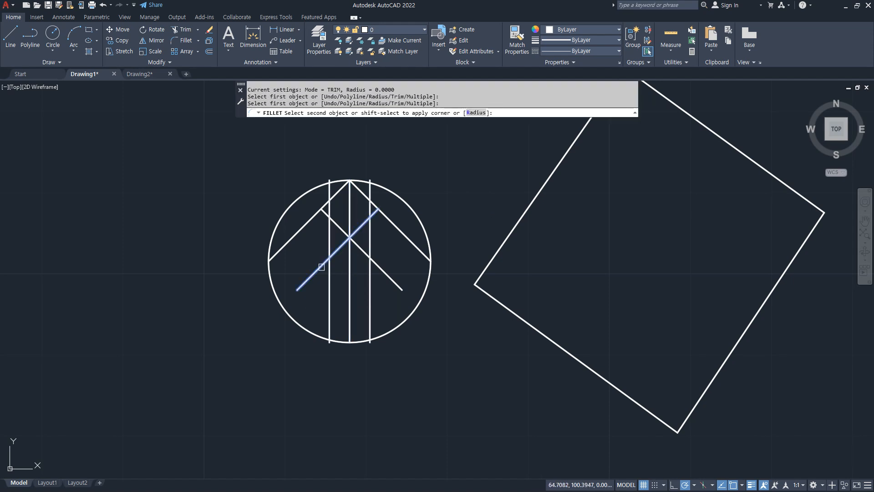
left_click(328, 274)
key("Return")
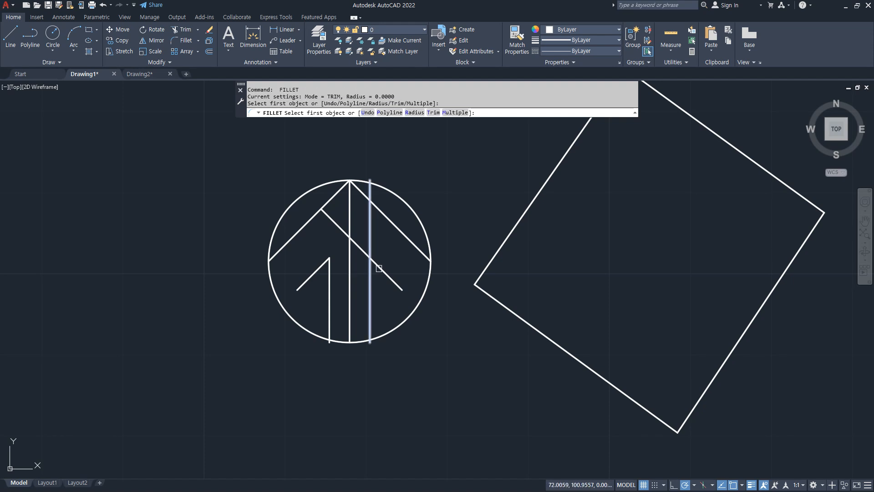
left_click(388, 273)
left_click(368, 274)
- Fillet the inner diagonal and vertical lines against the circle so their lower ends finish on it
key("Return")
left_click(398, 285)
left_click(387, 330)
key("Return")
left_click(387, 329)
left_click(369, 335)
key("Return")
left_click(329, 325)
left_click(312, 331)
left_click(301, 286)
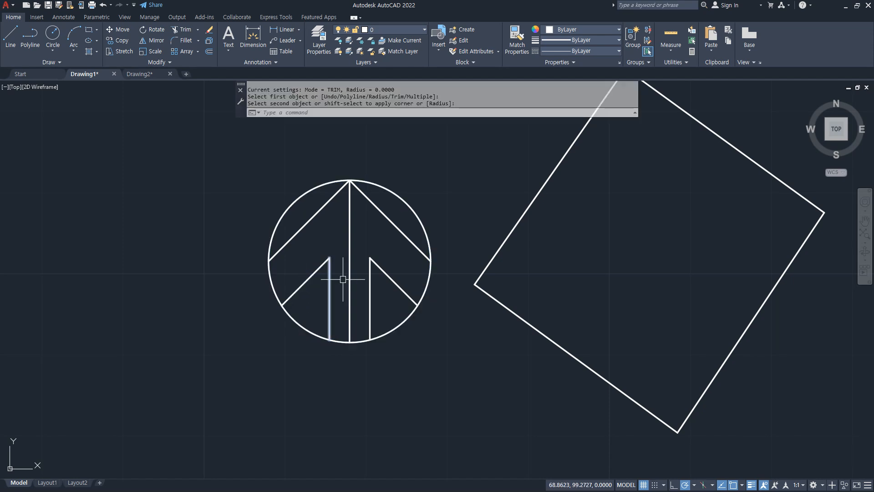
- Erase the vertical center line inside the arrow symbol
left_click(350, 280)
type("e")
key("Return")
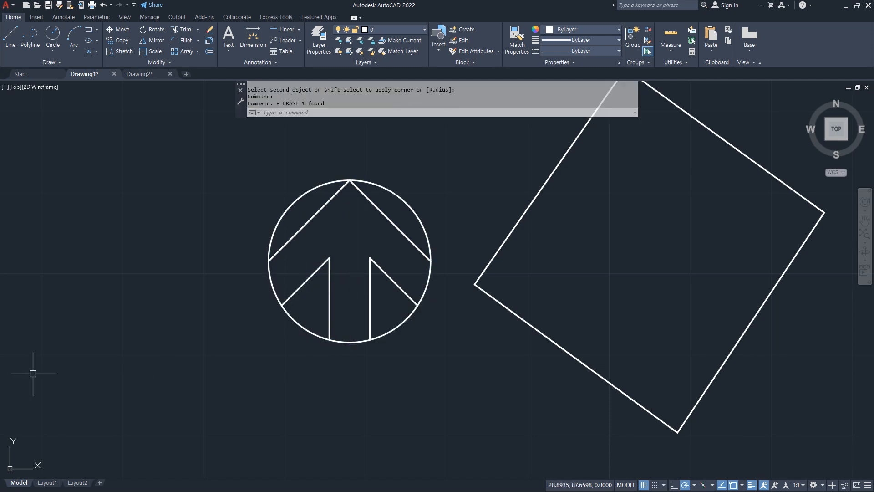
- Draw a second circle of radius 10 to the left of the arrow symbol
middle_click_drag(305, 239, 370, 238)
type("c")
key("Return")
left_click(170, 268)
key("Return")
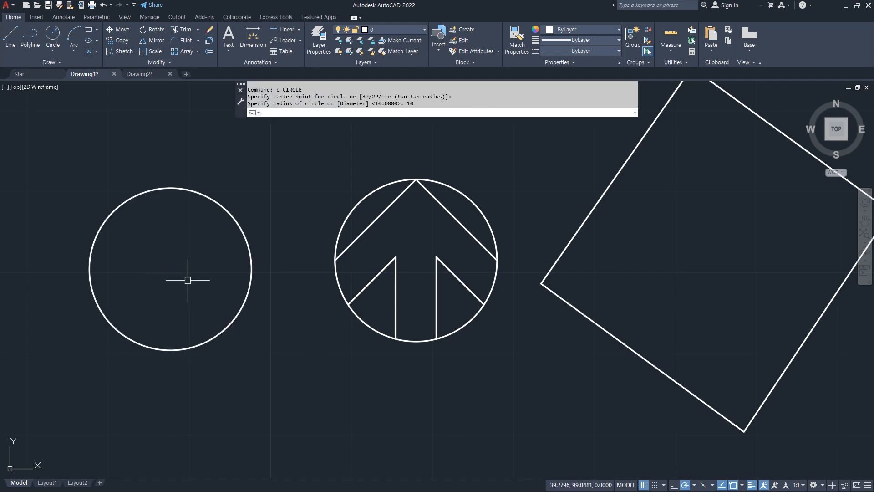
- Draw the two diagonal lines joining the second circle's left, top and right quadrants, plus its vertical diameter
type("l")
key("Return")
left_click(90, 269)
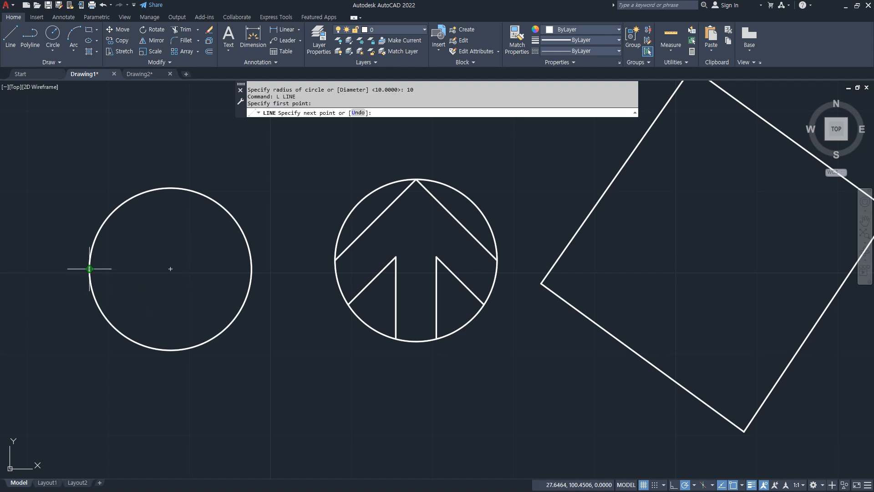
left_click(170, 188)
left_click(252, 269)
key("Return")
key("Return")
left_click(171, 188)
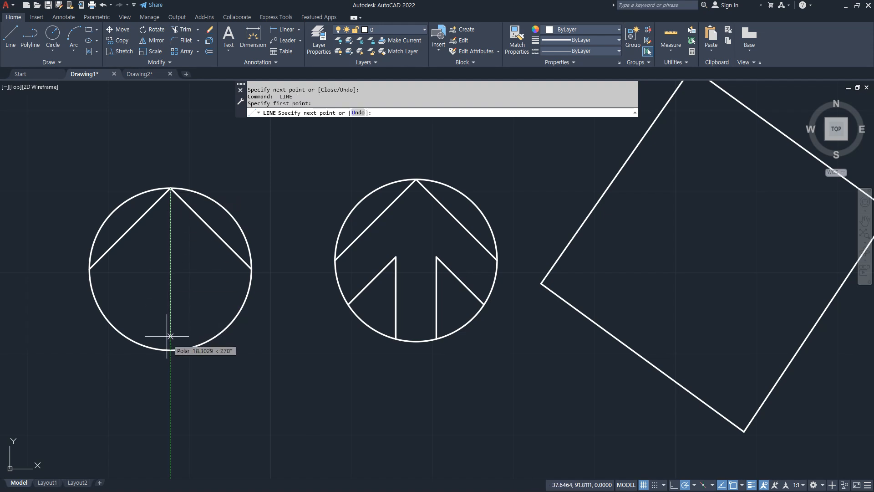
left_click(170, 351)
key("Return")
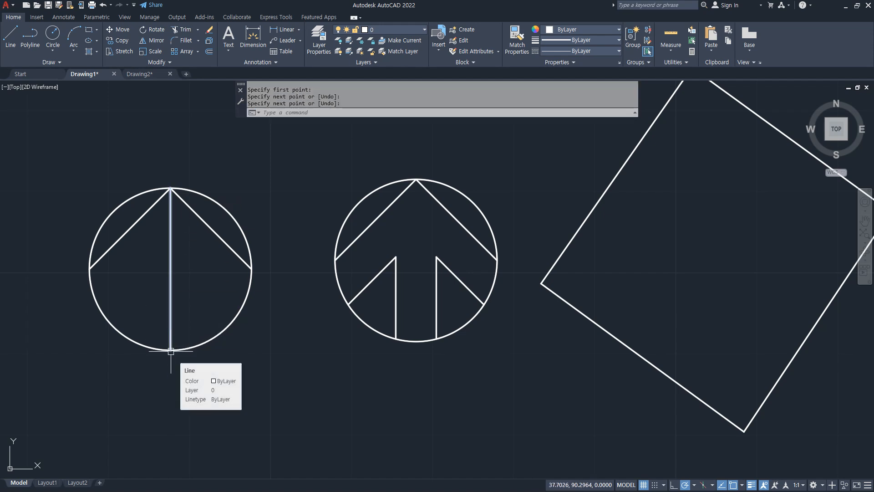
- Erase the second circle together with the three lines inside it
key("Escape")
left_click(261, 352)
left_click(76, 180)
type("e")
key("Return")
- Draw a circle of radius 5 to the left of the arrow symbol
type("c")
key("Return")
left_click(169, 246)
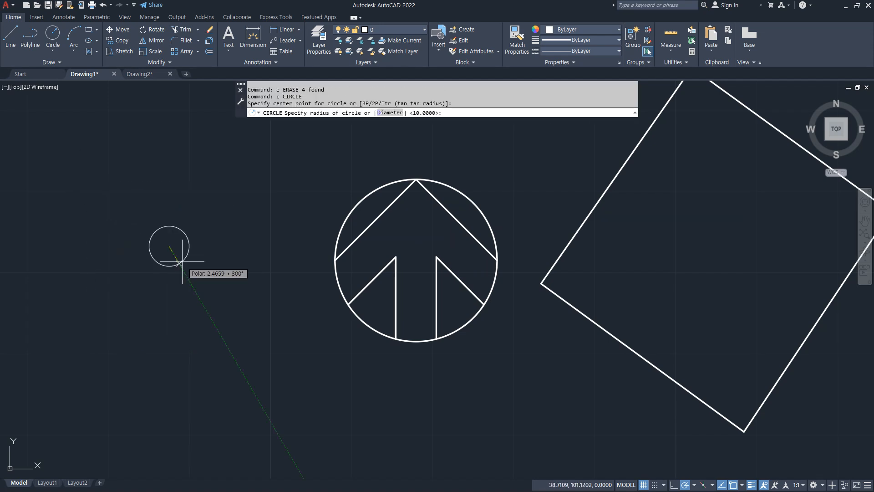
type("5")
key("Return")
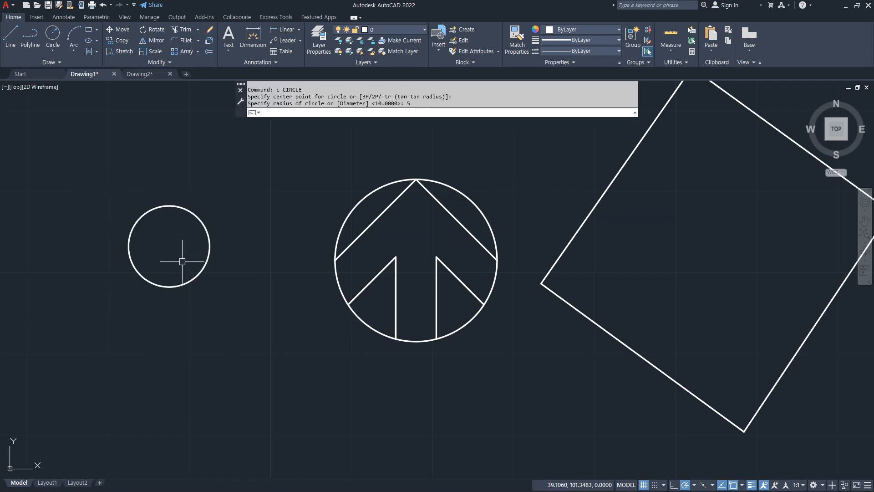
scroll(191, 236, "up", 2)
key("Return")
left_click(93, 252)
key("Escape")
- Draw the two diagonal lines joining the small circle's left, top and right quadrants
type("l")
key("Return")
left_click(91, 253)
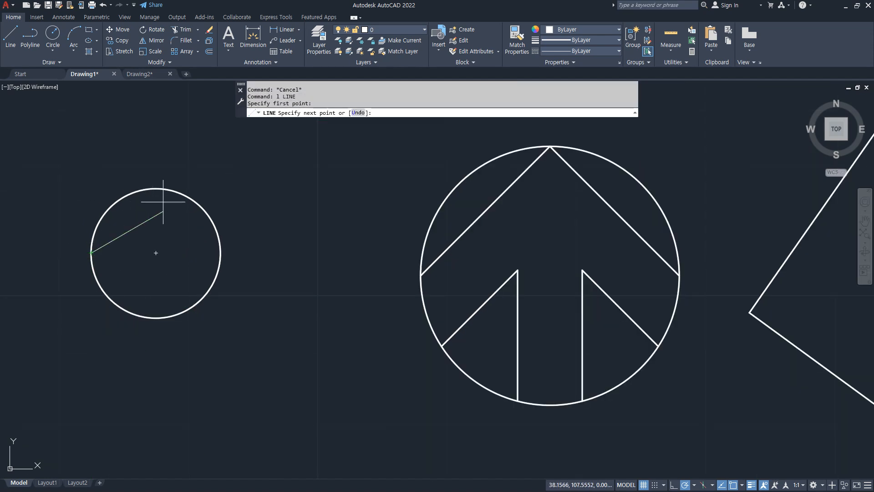
left_click(156, 188)
left_click(221, 253)
key("Return")
- Draw the small circle's vertical diameter from its top quadrant to its bottom quadrant
key("Return")
left_click(156, 188)
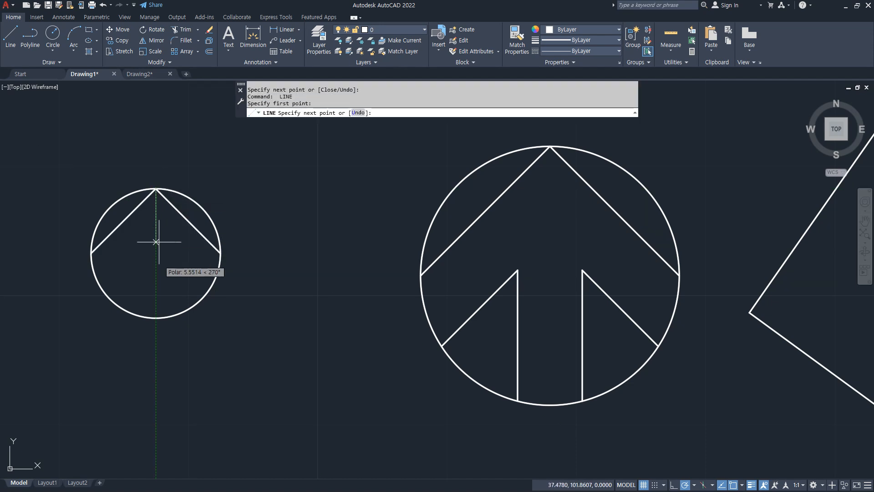
left_click(156, 318)
key("Return")
left_click_drag(452, 250, 489, 294)
mouse_move(483, 239)
left_mouse_down()
mouse_move(482, 269)
mouse_move(498, 236)
left_mouse_up()
mouse_move(154, 264)
left_mouse_down()
mouse_move(145, 239)
mouse_move(129, 285)
left_mouse_up()
key("Escape")
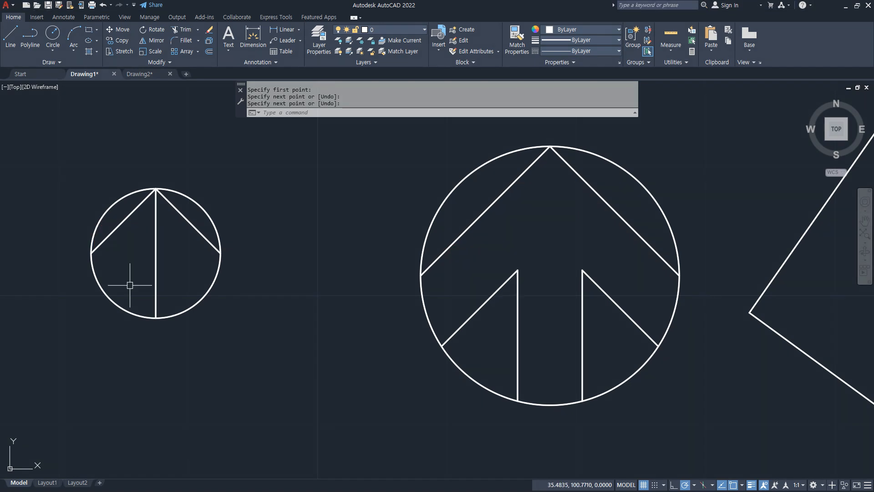
- Offset both diagonal lines of the small circle by 2.5 toward the inside
type("o")
key("Return")
type("2.5")
key("Return")
left_click(109, 234)
left_click(183, 241)
left_click(195, 228)
left_click(173, 258)
key("Return")
- Offset the small circle's vertical diameter by 25/20 to both sides and erase the original diameter
key("Return")
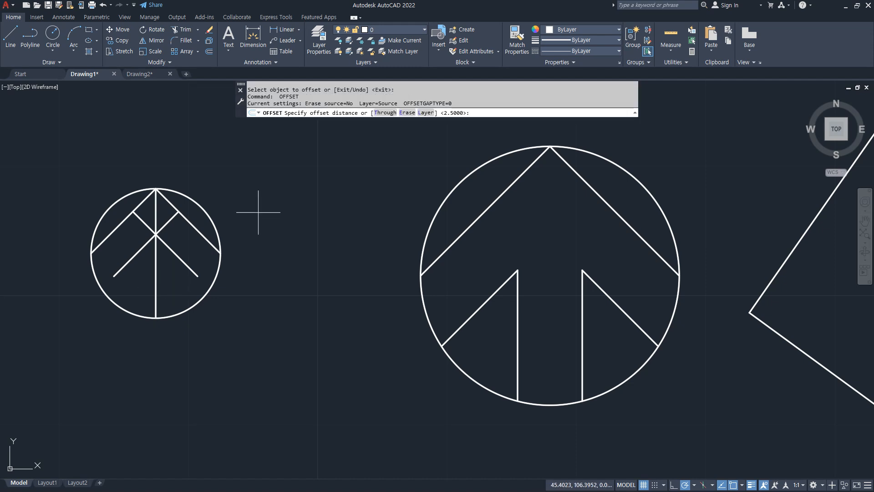
middle_click_drag(187, 233, 232, 188)
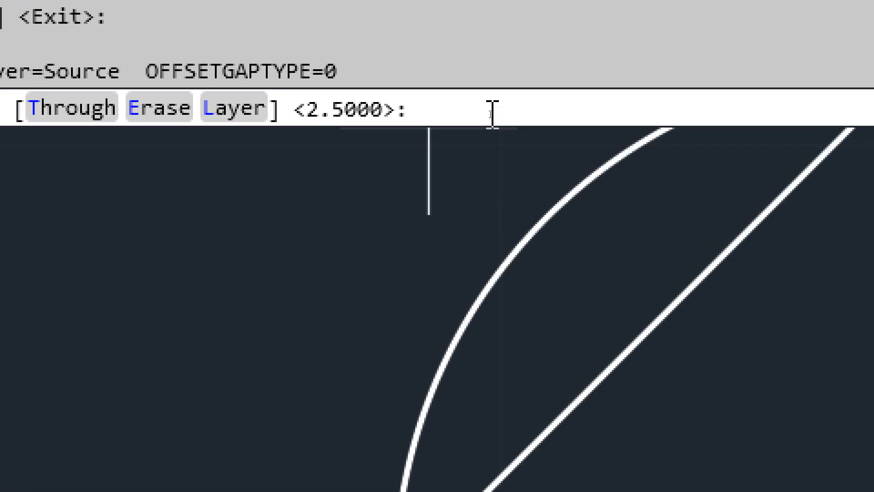
type("25/20")
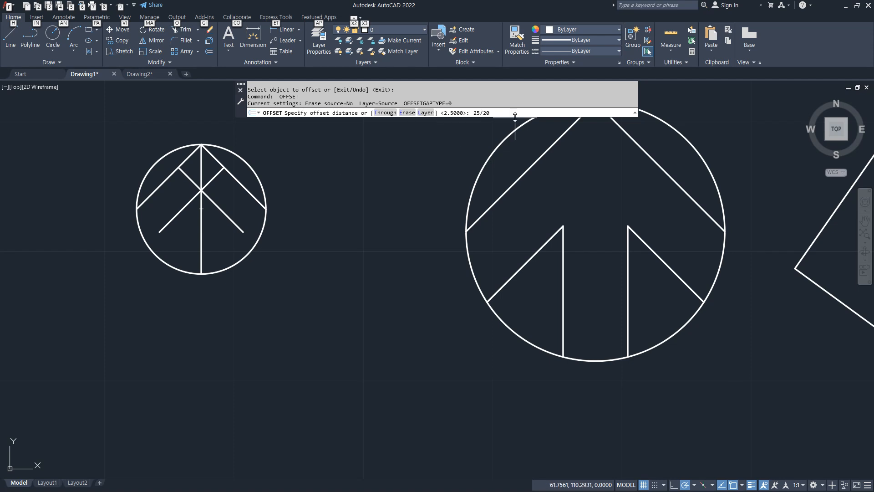
key("Return")
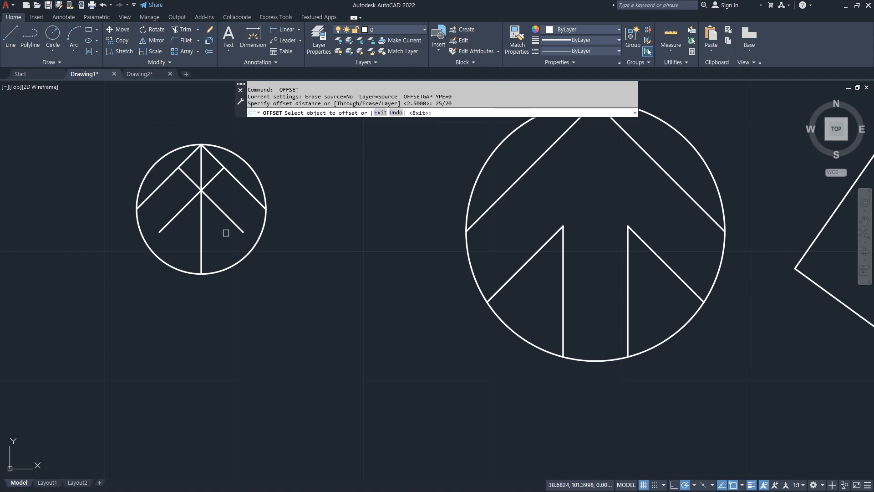
left_click(201, 237)
left_click(179, 239)
left_click(201, 238)
left_click(214, 238)
key("Return")
left_click(199, 233)
type("e")
key("space")
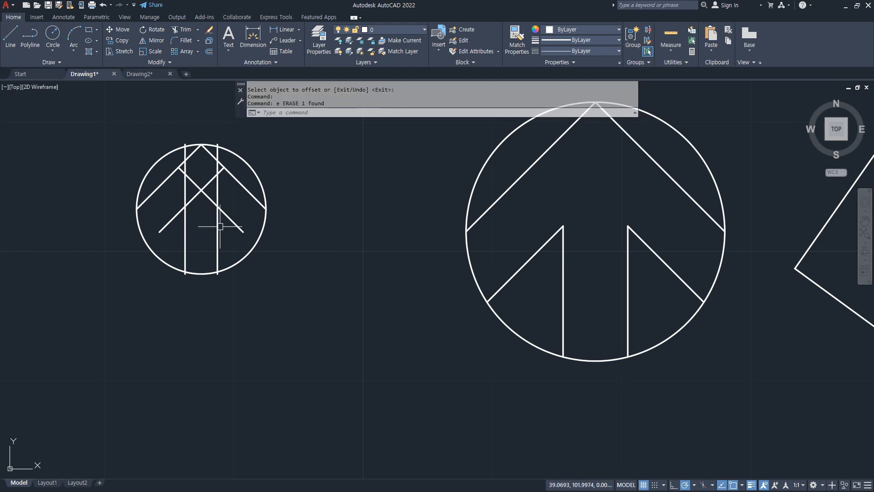
- Fillet each vertical line with the inner diagonal on its side to form the small symbol's two inner corners
type("f")
key("space")
left_click(228, 217)
left_click(218, 226)
key("space")
left_click(185, 223)
left_click(173, 218)
- Extend the small symbol's inner diagonals to the circle and trim the vertical lines where they protrude below it
type("ex")
key("space")
left_click(162, 229)
left_click(234, 224)
key("space")
type("tr")
key("space")
left_click(185, 273)
key("space")
scroll(402, 296, "down", 2)
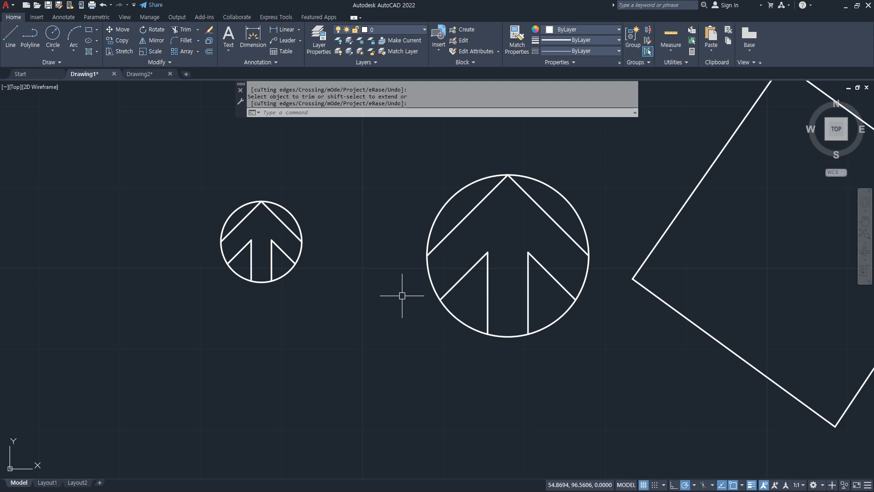
- Scale the large arrow symbol by a factor of 1/2 about its circle's centre
type("sc")
key("space")
left_click(589, 367)
left_click(423, 139)
key("space")
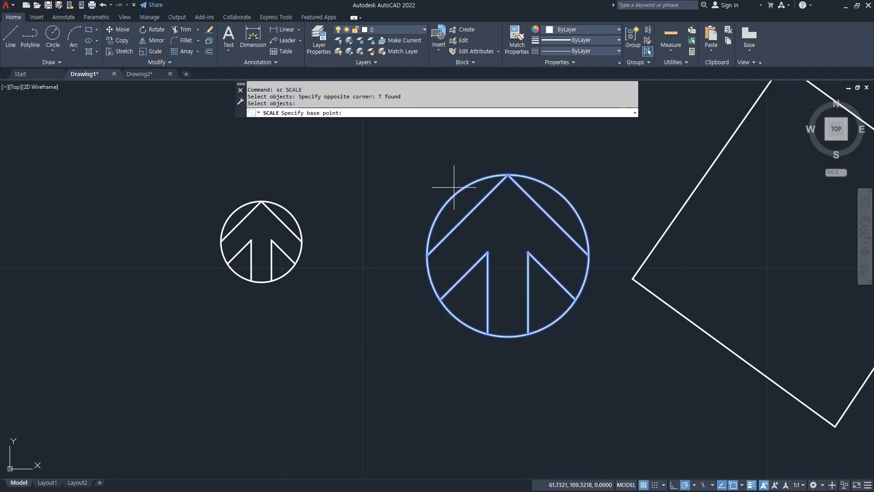
left_click(509, 256)
type("1/2")
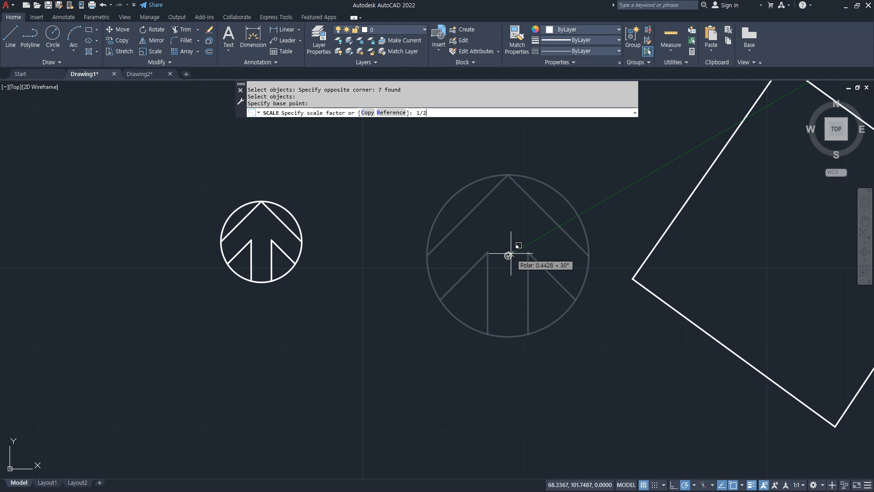
key("Return")
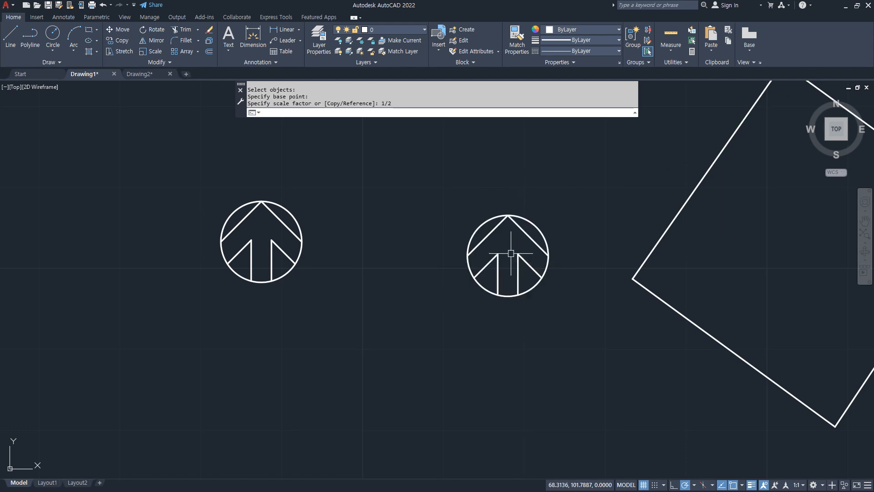
- Erase the separately drawn arrow symbol farther from the lot outline
scroll(511, 254, "down", 3)
middle_click_drag(424, 285, 386, 296)
left_click(351, 296)
left_click(322, 260)
type("e")
key("Return")
- Scale the remaining arrow symbol by a factor of 0.5 about its circle's centre
middle_click_drag(520, 285, 425, 279)
type("sc")
key("Return")
left_click(398, 315)
left_click(371, 266)
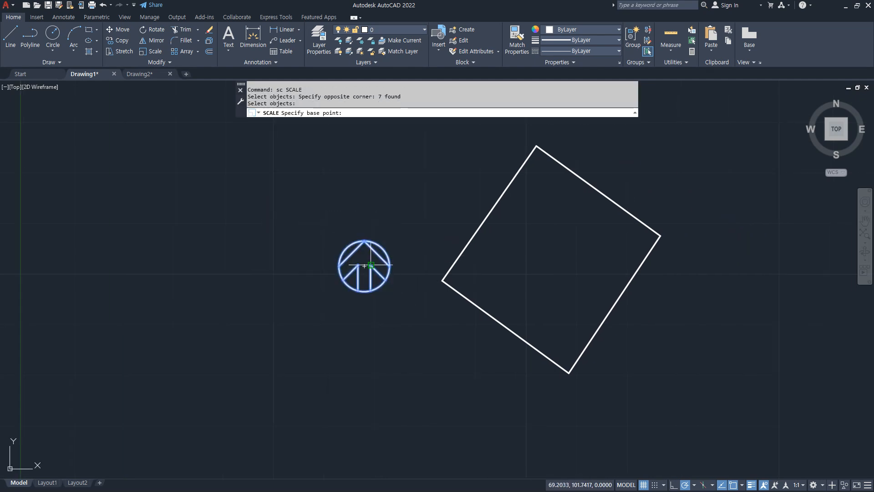
key("Return")
left_click(371, 259)
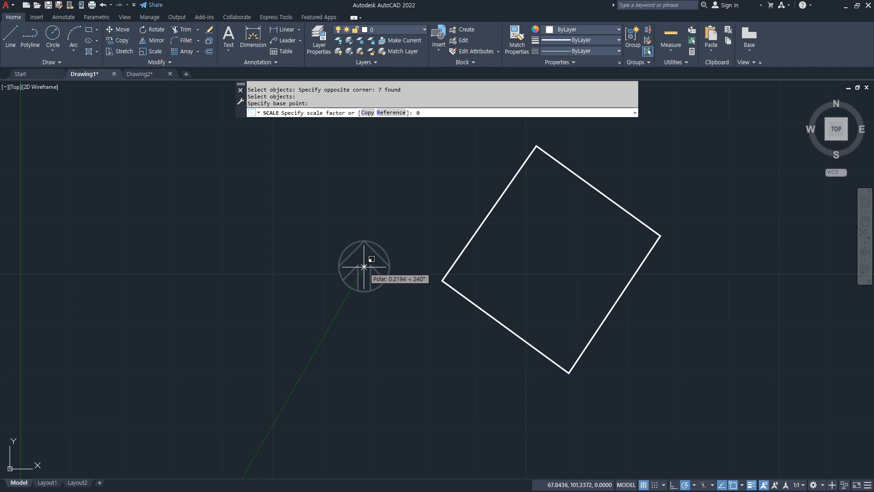
type("0.5")
key("Return")
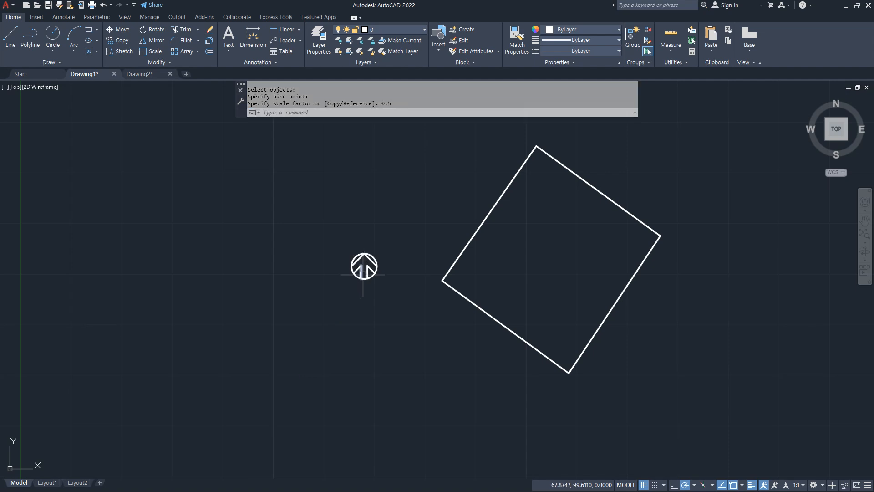
- Move the arrow symbol horizontally toward the lot outline, close beside its leftmost corner
scroll(364, 277, "up", 2)
type("m")
key("Return")
left_click(402, 284)
left_click(336, 241)
key("Return")
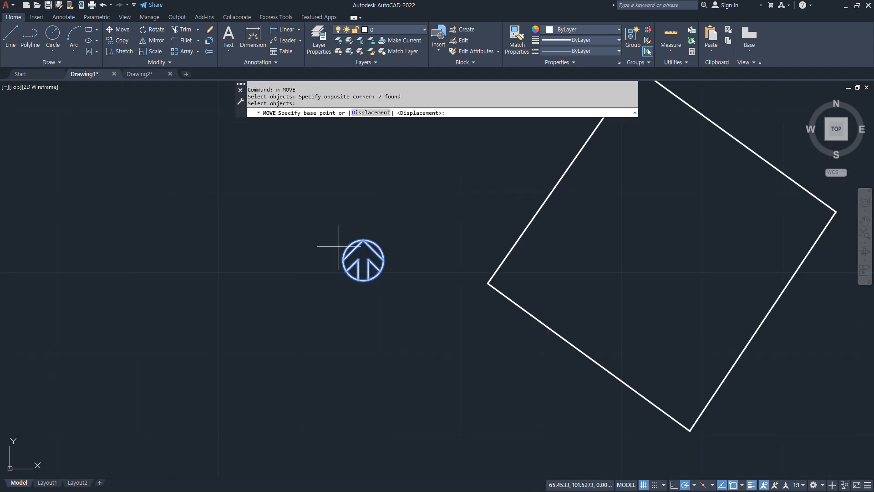
left_click(370, 259)
left_click(449, 259)
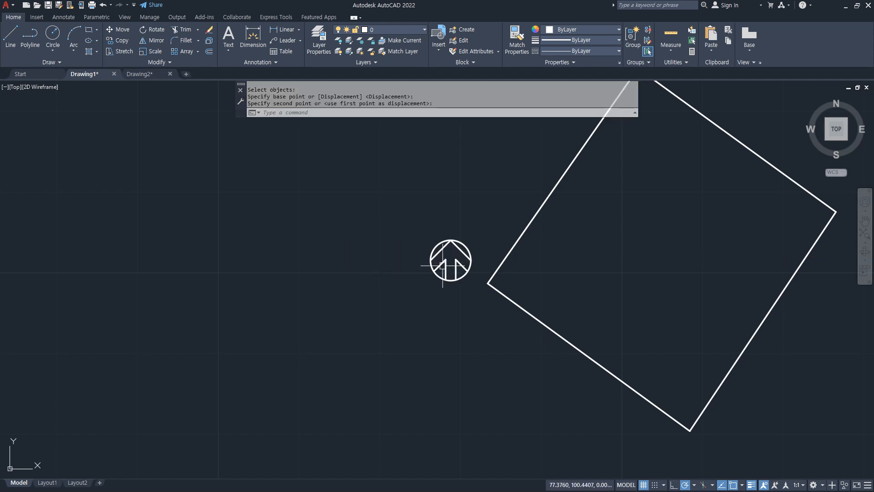
- Rotate the lot outline and arrow symbol about the lot's leftmost corner, using its upper-left edge as reference and 0 as the new angle
scroll(456, 312, "down", 2)
middle_click_drag(456, 312, 408, 298)
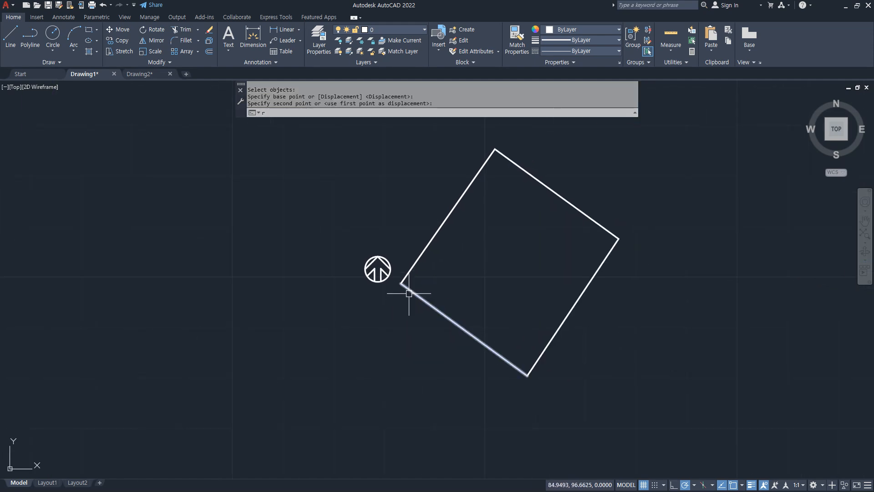
key("Return")
left_click(683, 363)
left_click(310, 137)
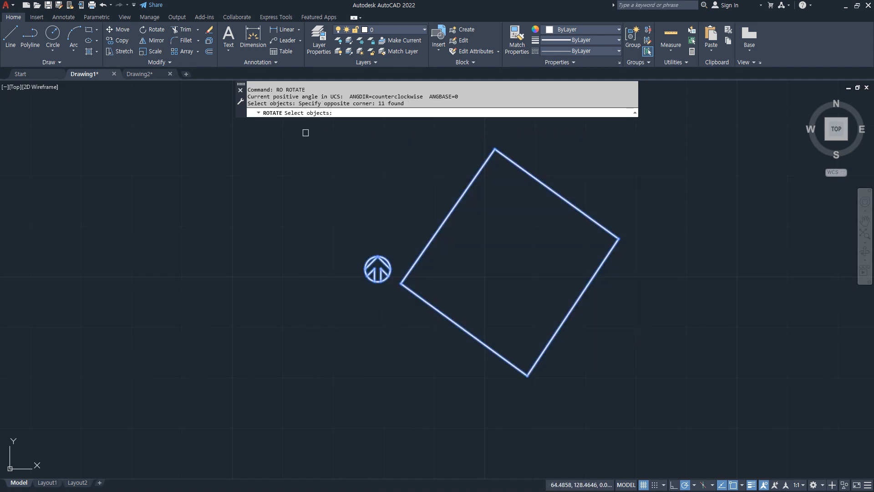
key("Return")
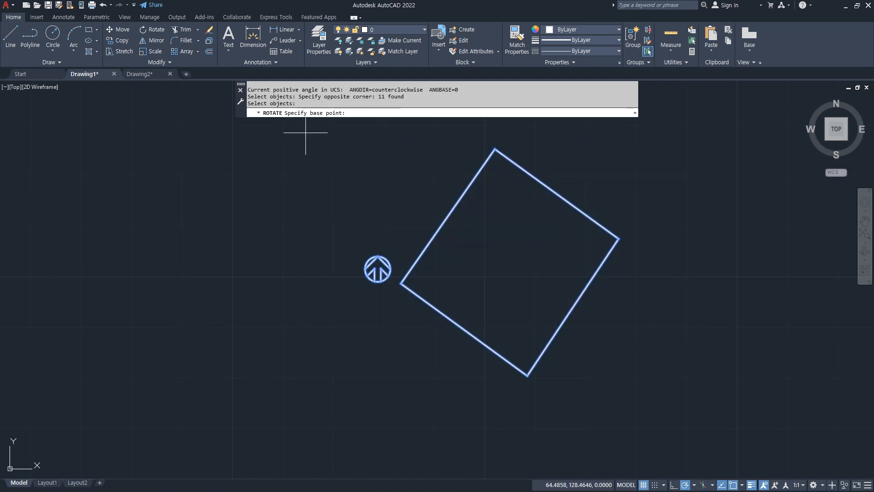
left_click(401, 283)
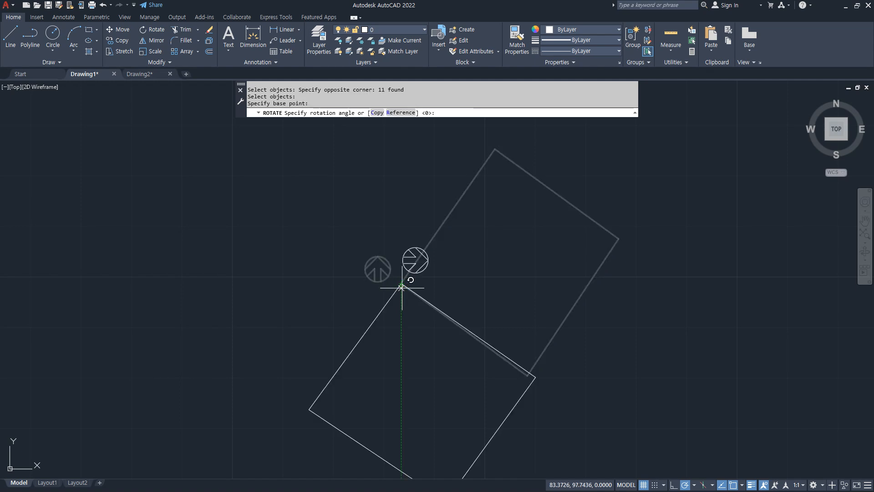
left_click(398, 113)
mouse_move(408, 313)
left_mouse_down()
mouse_move(407, 274)
mouse_move(392, 296)
mouse_move(417, 295)
left_mouse_up()
left_click_drag(502, 137, 474, 165)
left_click_drag(476, 134, 506, 162)
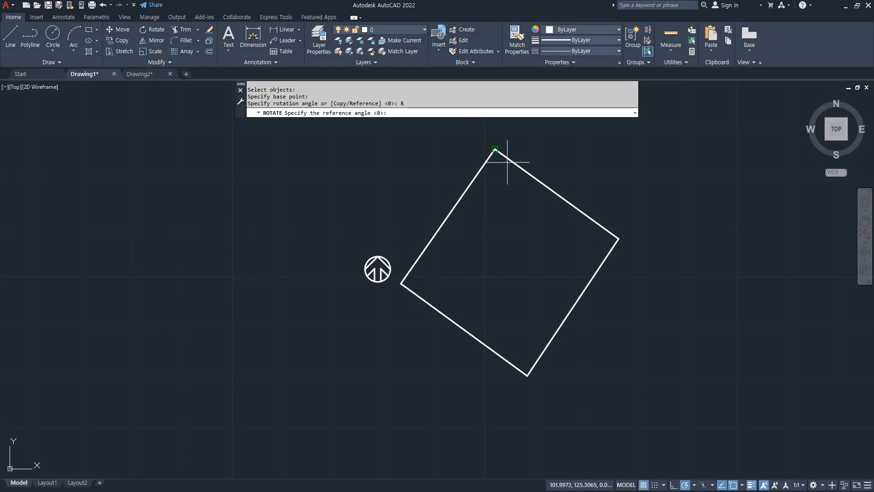
left_click(402, 283)
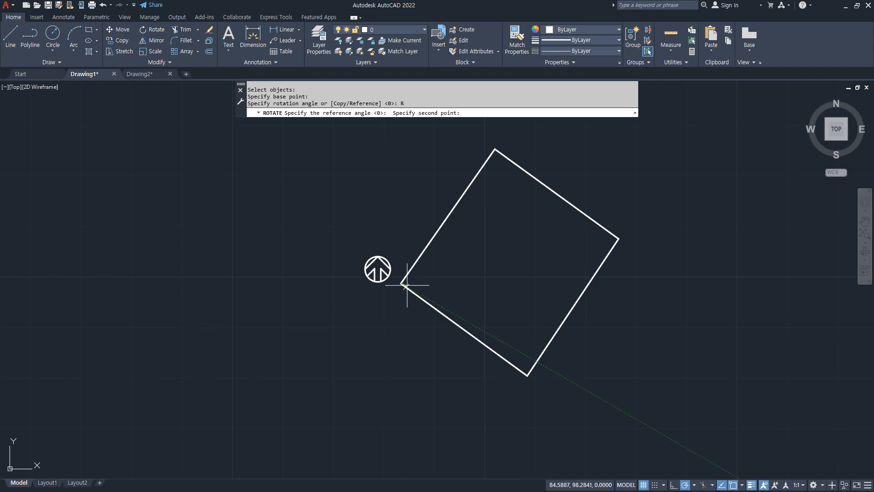
left_click(495, 148)
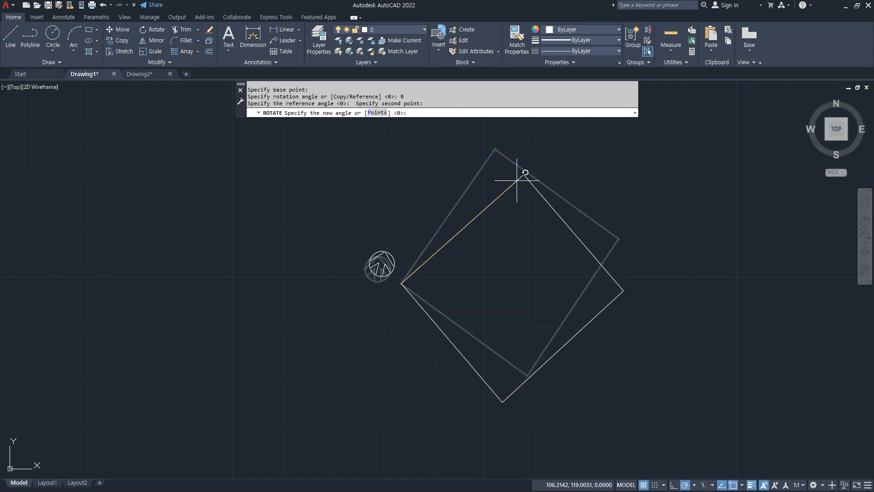
type("0")
key("Return")
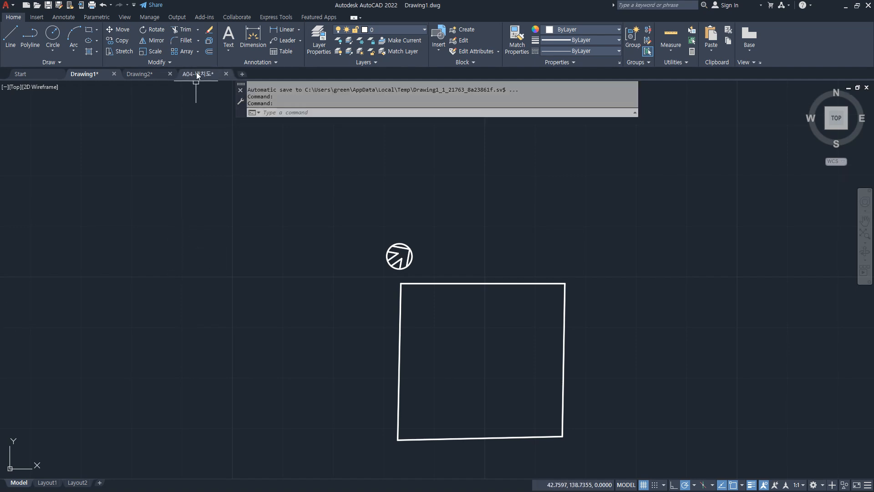
- Switch to the A04-배치도 drawing, examine the site plan's overall width dimension, and return to Drawing1
left_click(198, 75)
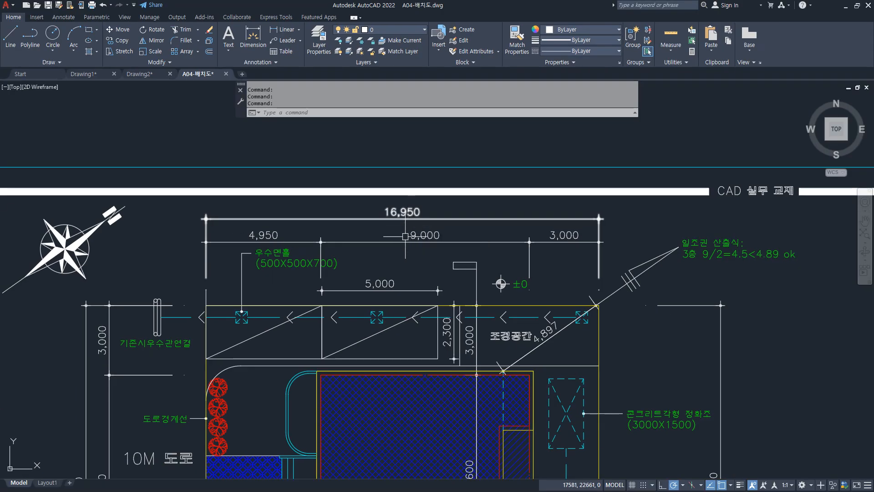
scroll(340, 345, "down", 2)
middle_click_drag(337, 346, 333, 243)
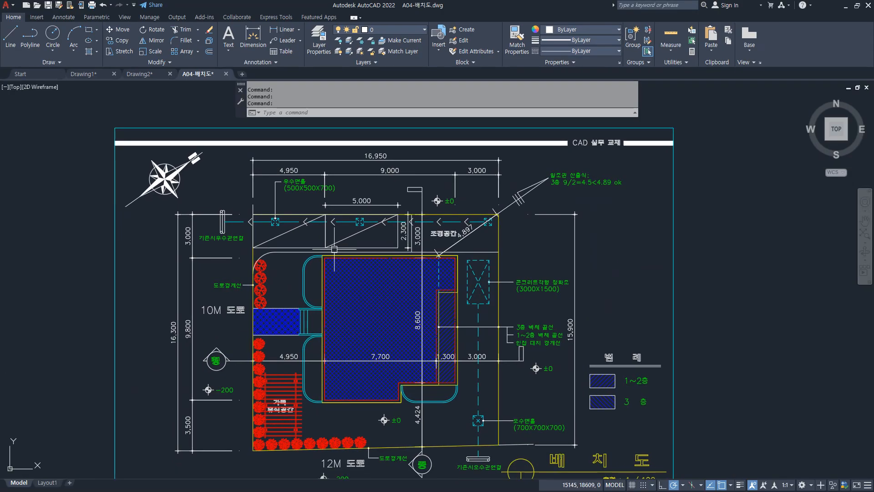
left_click_drag(355, 167, 406, 161)
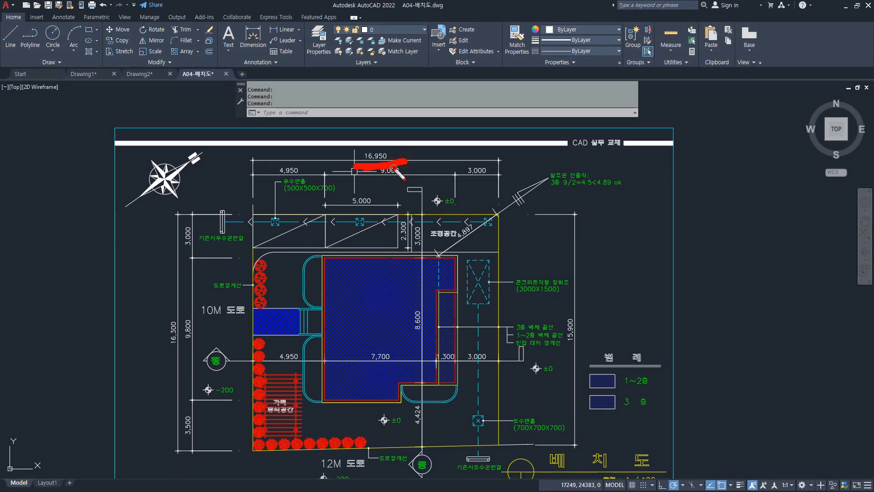
key("Escape")
left_click(81, 74)
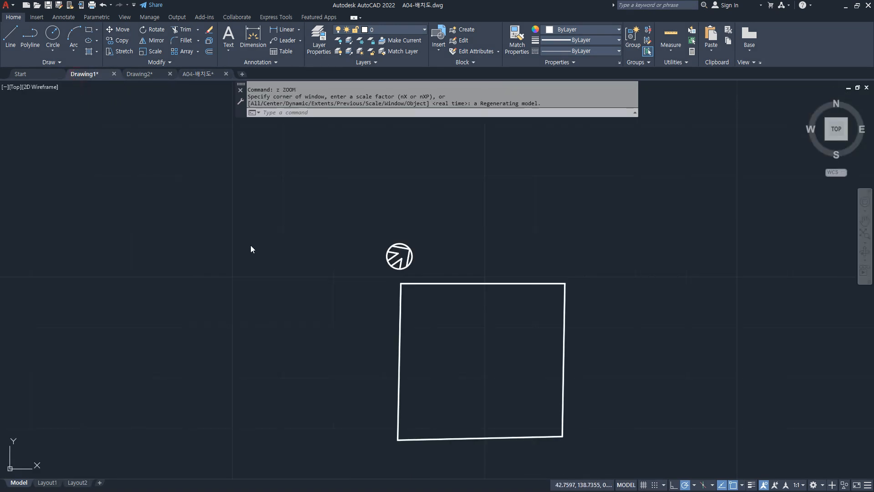
left_click_drag(565, 280, 556, 290)
left_click_drag(467, 241, 484, 251)
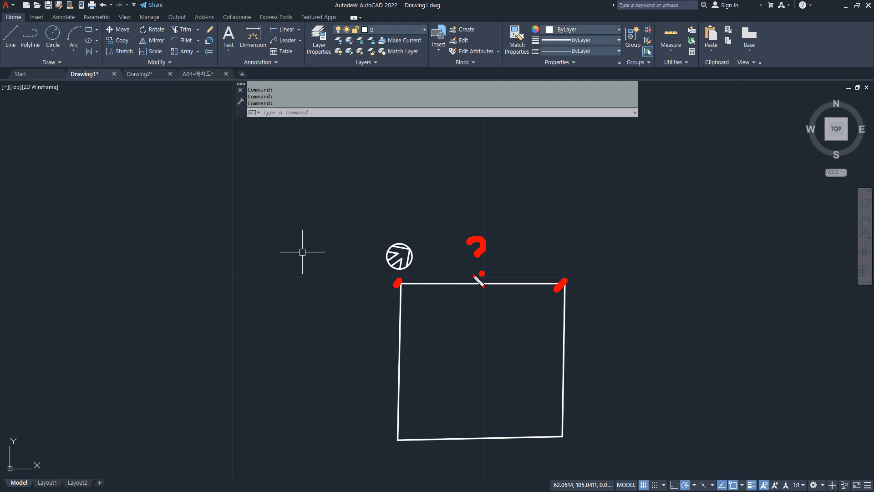
left_click_drag(520, 168, 514, 198)
mouse_move(545, 143)
left_mouse_down()
mouse_move(560, 179)
mouse_move(539, 183)
left_mouse_up()
left_click_drag(597, 170, 597, 195)
mouse_move(623, 154)
left_mouse_down()
mouse_move(627, 183)
mouse_move(649, 169)
left_mouse_up()
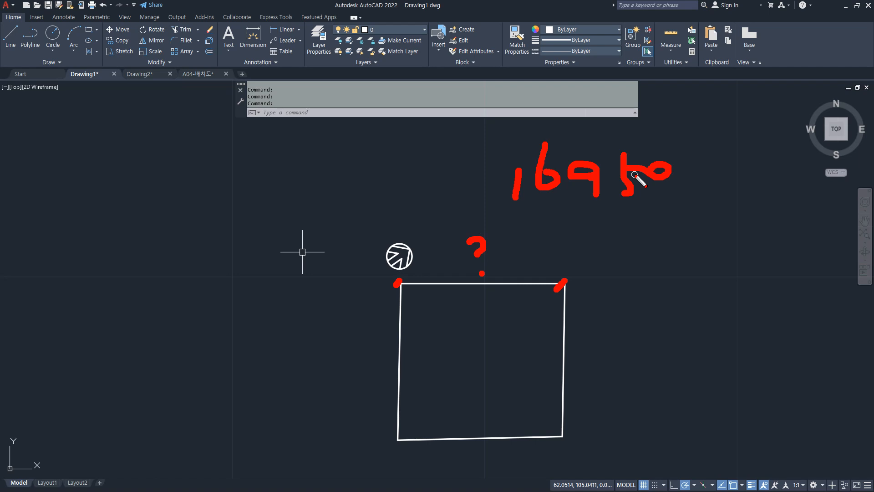
key("Escape")
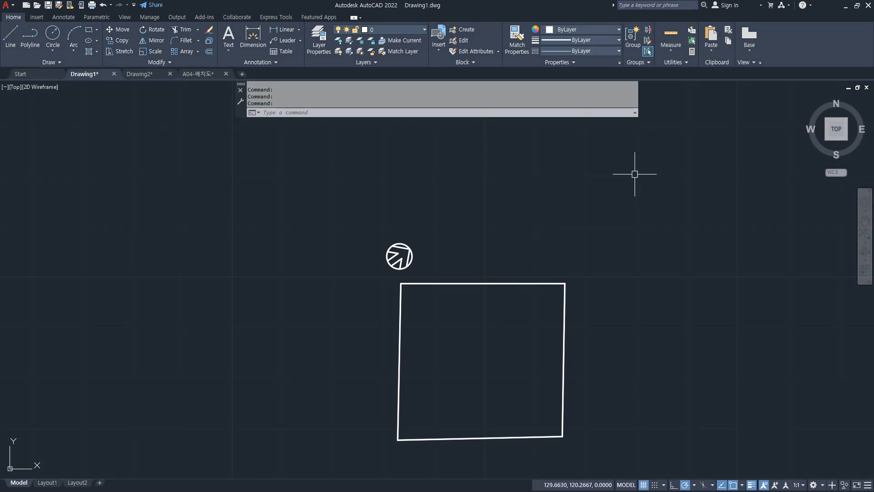
- Start a reference scale of the lot outline and arrow symbol from the lot's upper-left corner, with the top edge as reference length
type("c")
key("Return")
left_click(596, 452)
left_click(407, 274)
key("Return")
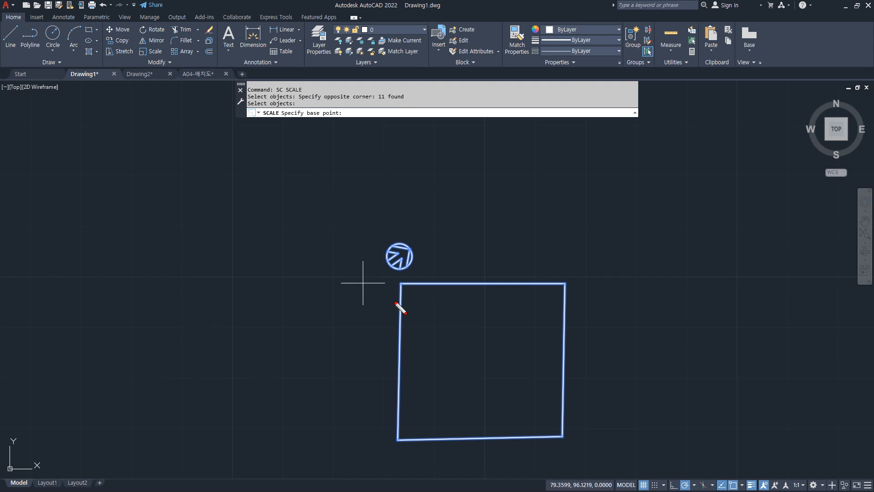
left_click(401, 283)
type("R")
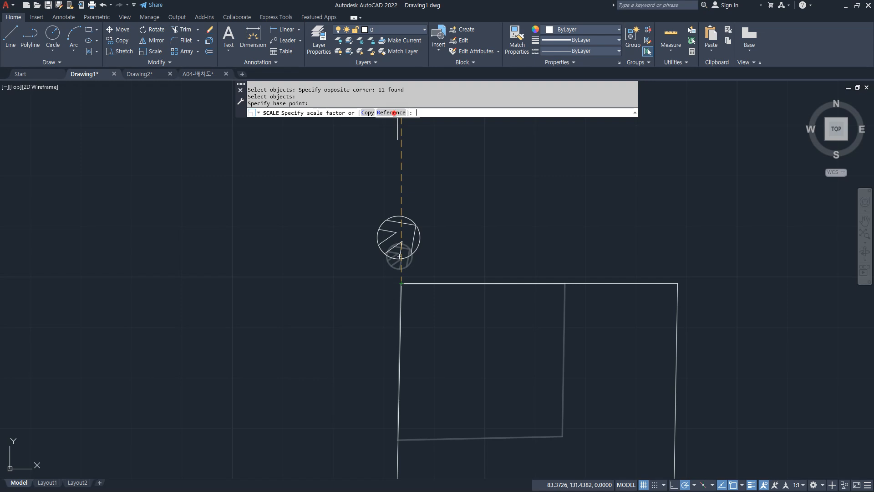
key("Return")
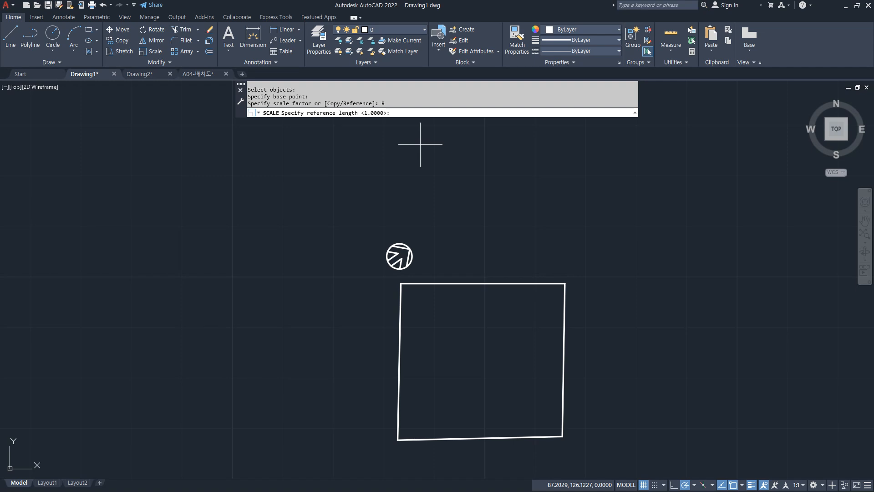
left_click(401, 283)
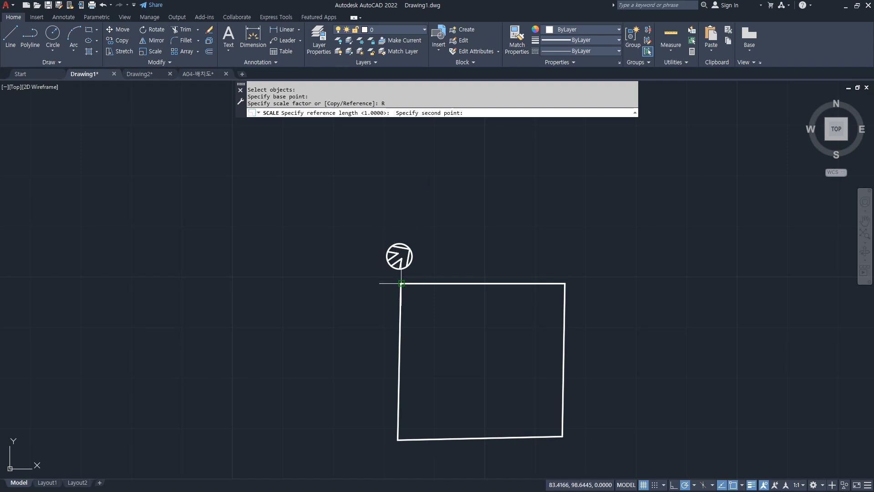
left_click(565, 283)
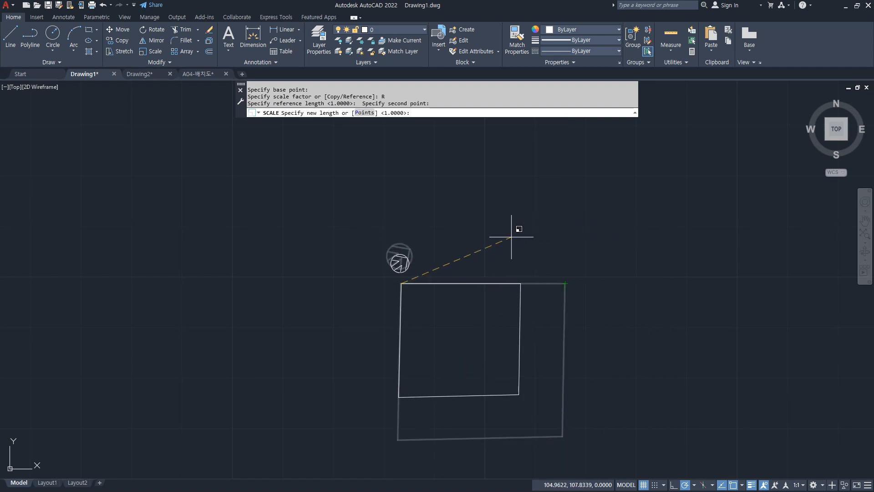
- Finish the reference scaling by setting the site outline's upper edge to a new length of 16950
left_click(425, 113)
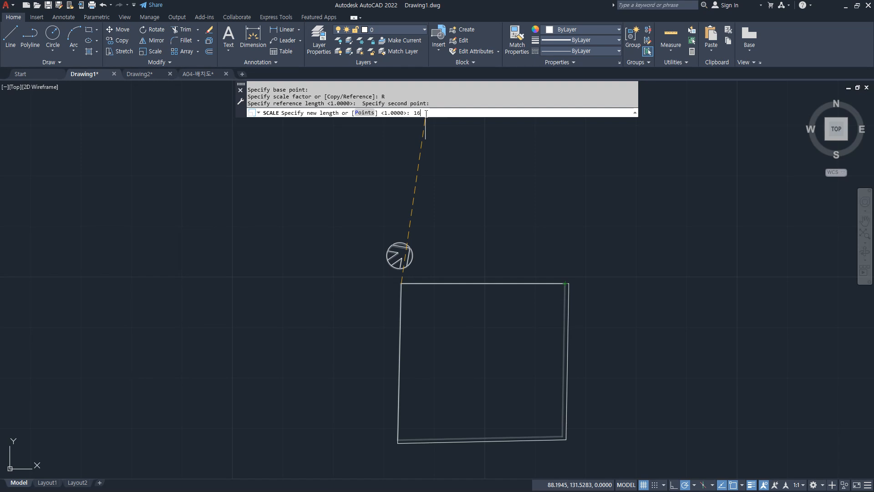
key("Return")
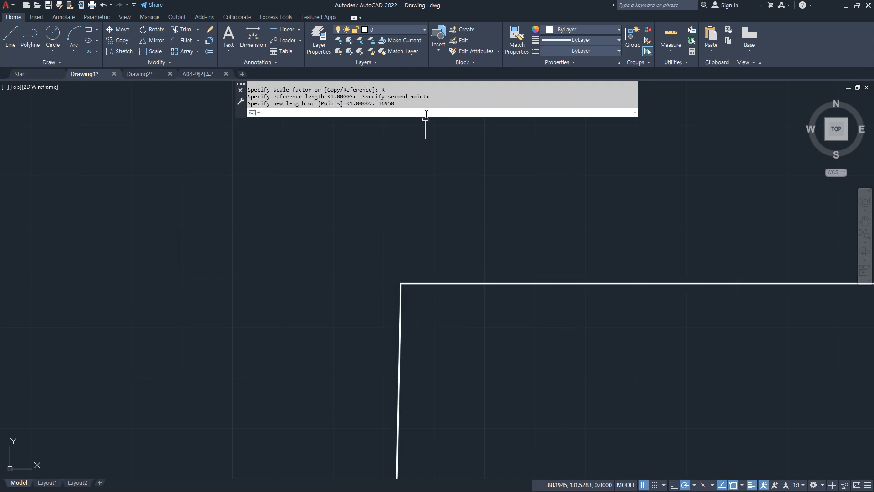
scroll(422, 132, "down", 15)
scroll(274, 203, "down", 5)
scroll(314, 237, "up", 2)
middle_click_drag(318, 240, 393, 242)
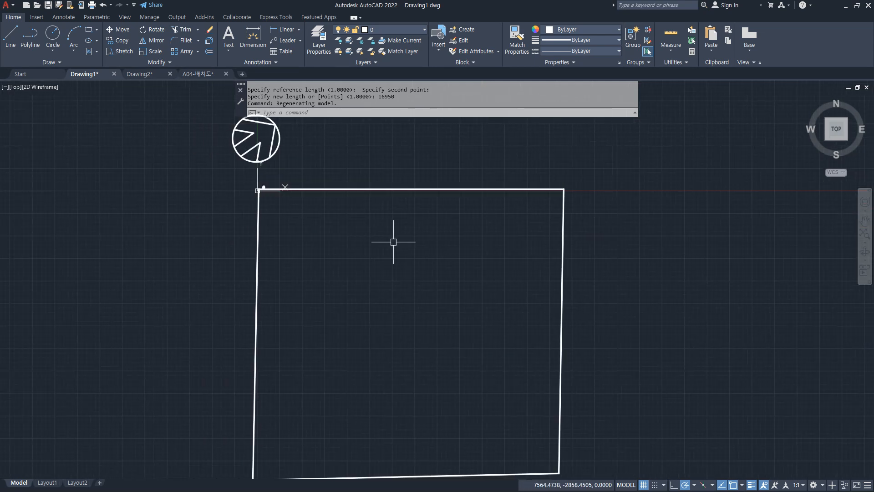
- Measure the vertical distance from the site outline's upper-left corner to its lower edge in Drawing1
key("alt+Tab")
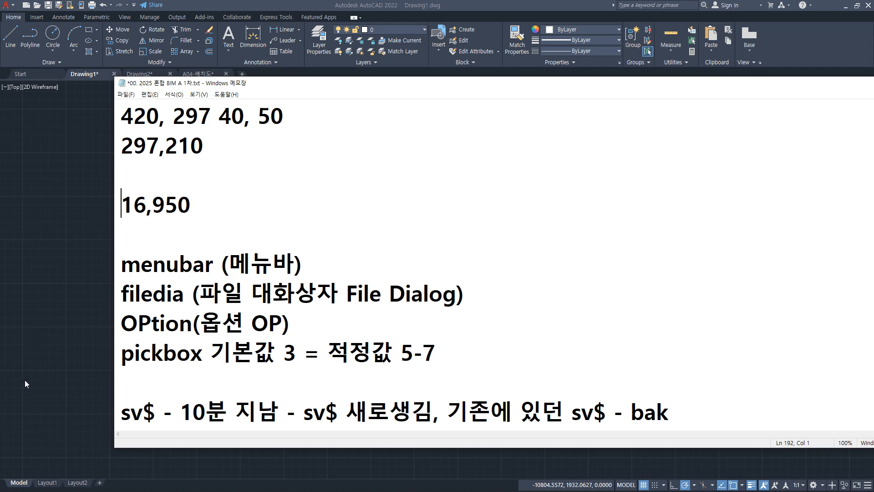
left_click(42, 328)
type("di")
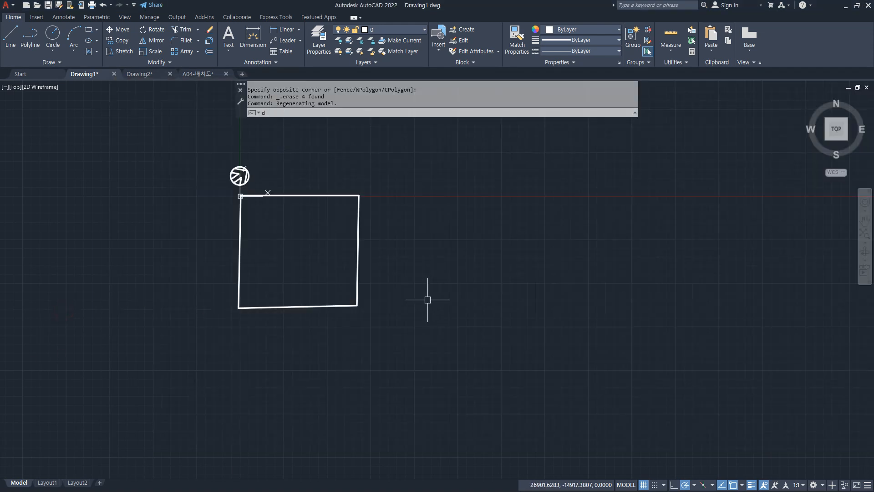
key("Return")
left_click(240, 196)
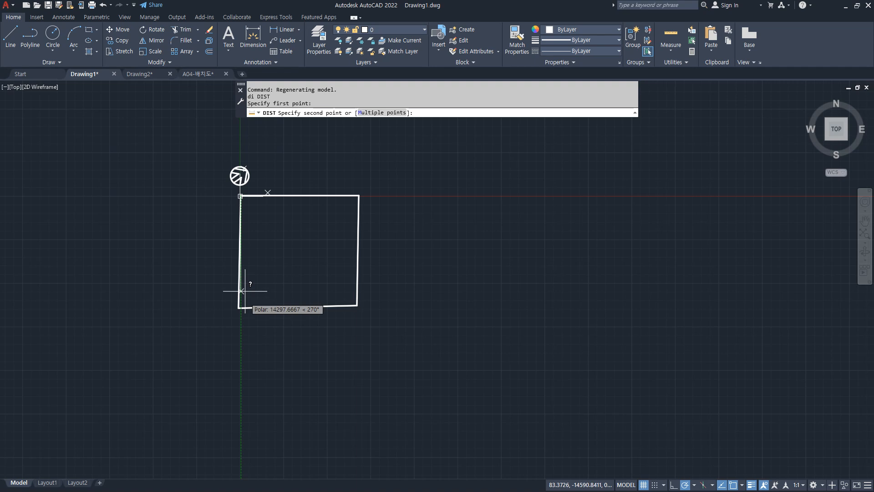
left_click(245, 308)
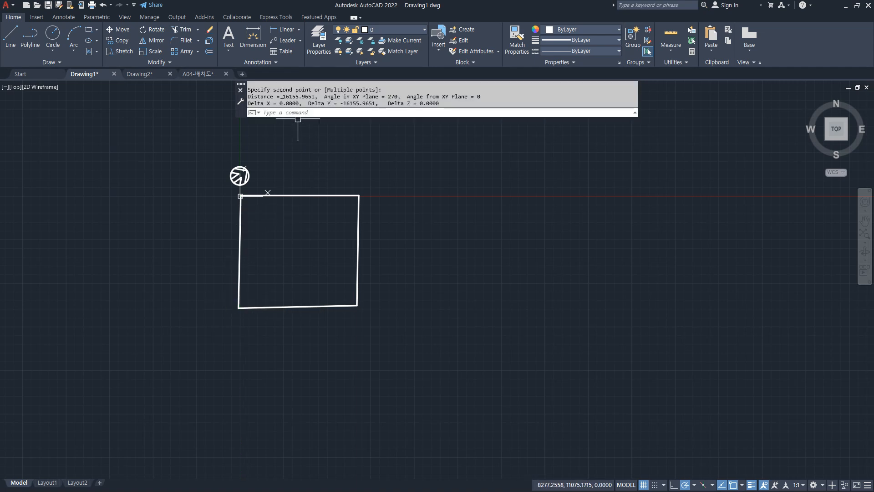
- Check the A04-배치도 site plan, switch to Notepad and extend the size note to "16,950x16,300 A3"
left_click(194, 73)
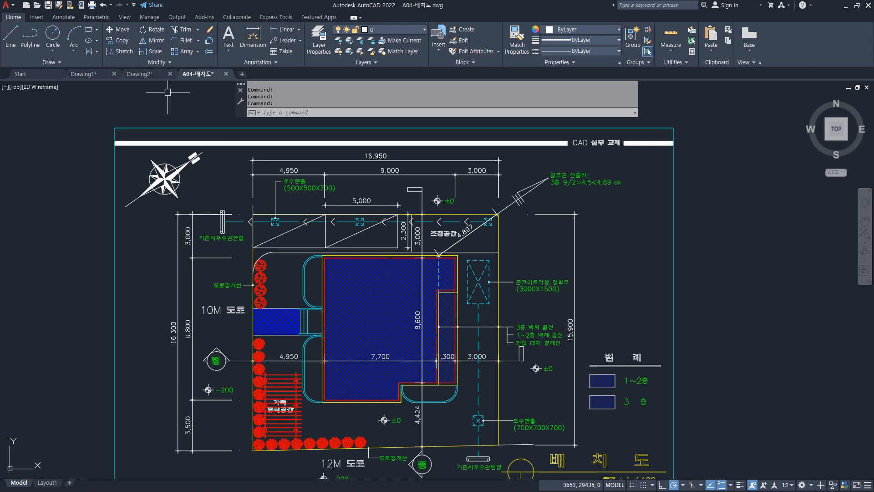
key("alt+Tab")
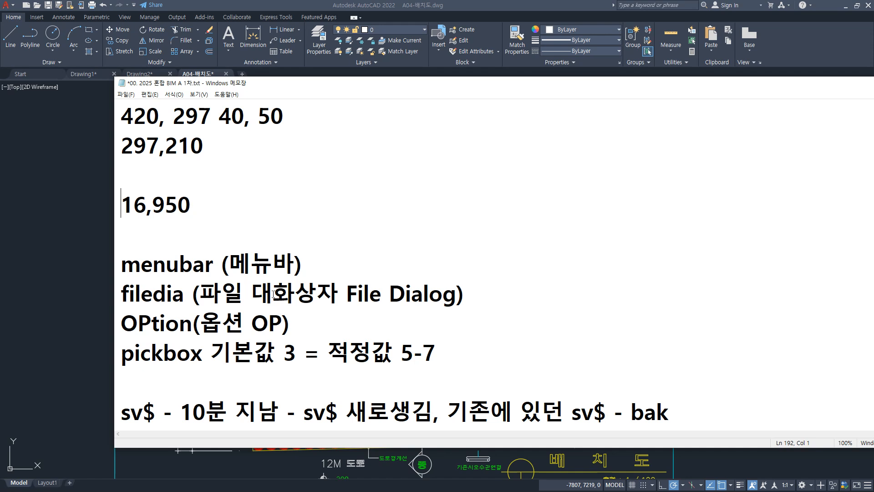
key("BackSpace")
type("x16300")
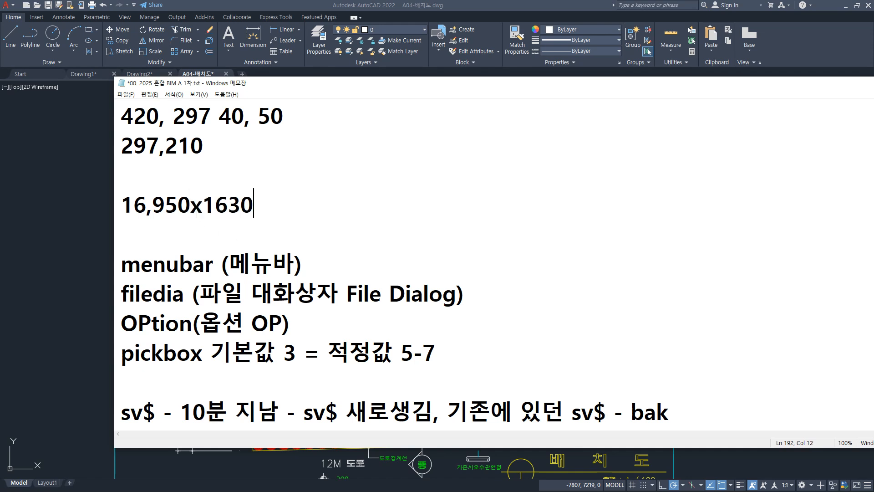
key("Left")
key("Left")
key("Left")
type(",")
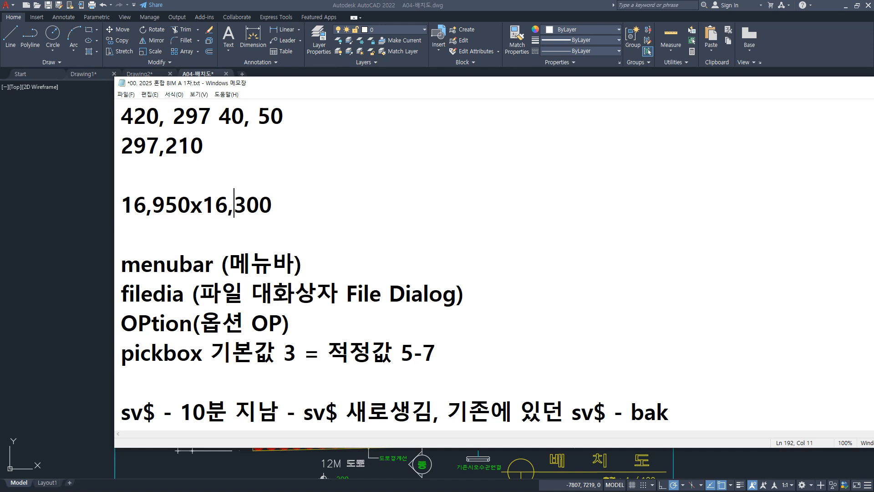
key("End")
type("A3")
- Compute 16300 × 2 ÷ 297 in Calculator, close it and return to the AutoCAD drawing
key("XF86Calculator")
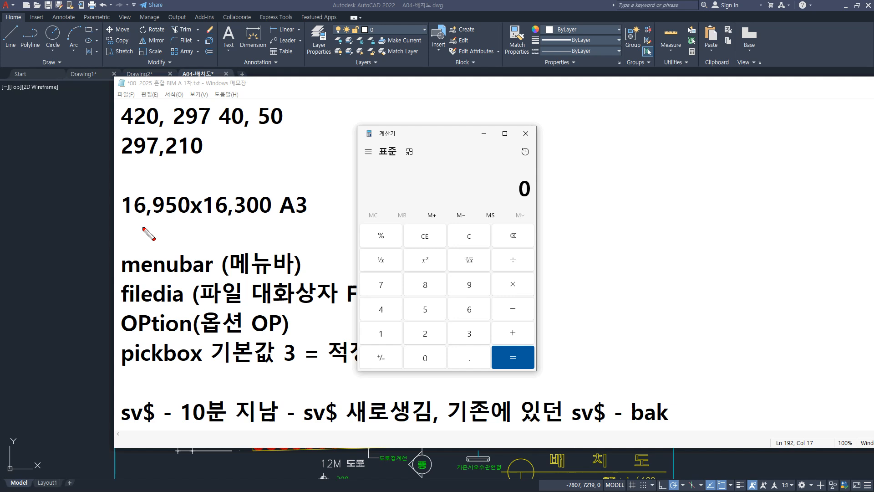
left_click_drag(128, 226, 257, 226)
type("16300")
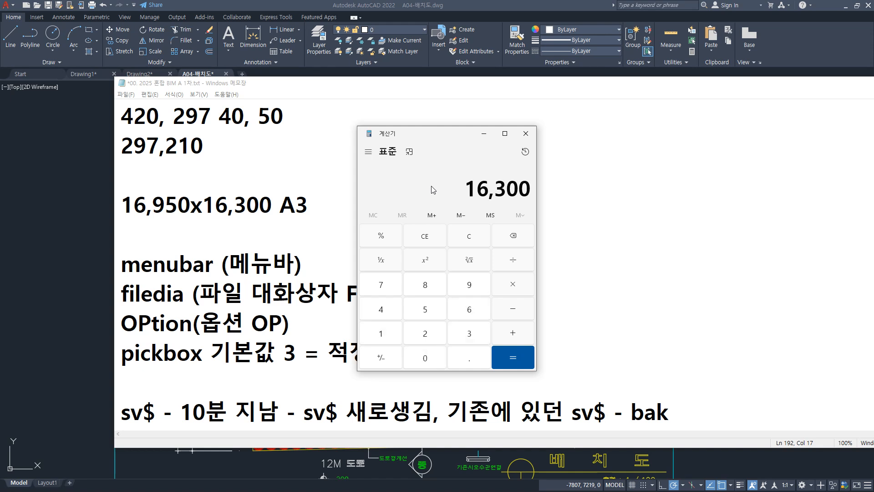
type("*2")
key("Return")
key("slash")
type("297")
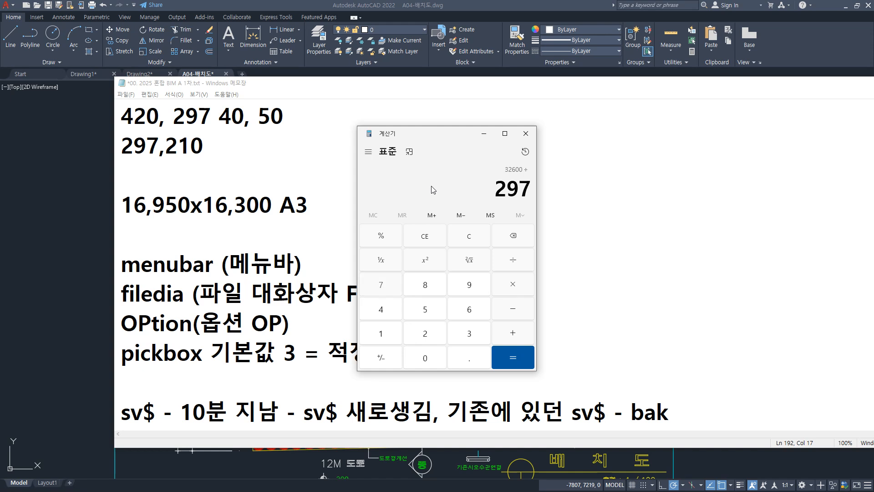
key("Return")
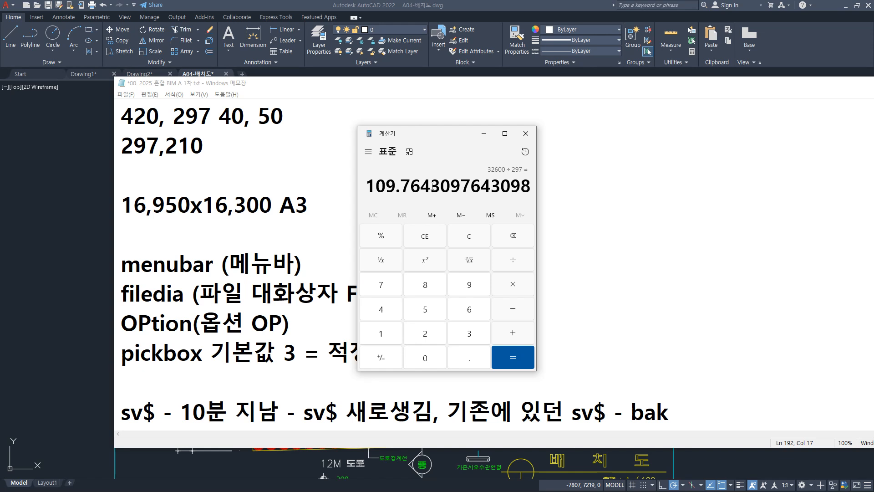
key("Escape")
left_click(70, 203)
- Draw a 420 by 297 rectangle beside the site outline's upper-left corner in Drawing1
scroll(283, 143, "down", 4)
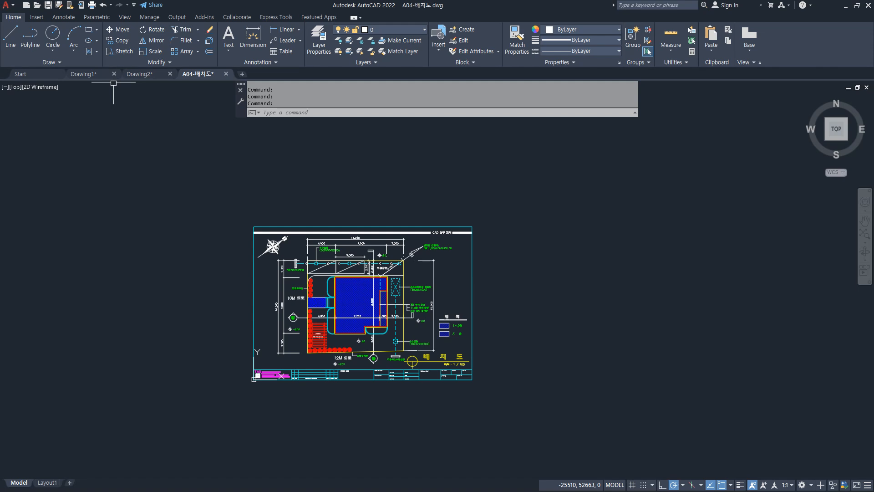
left_click(85, 74)
scroll(234, 170, "up", 8)
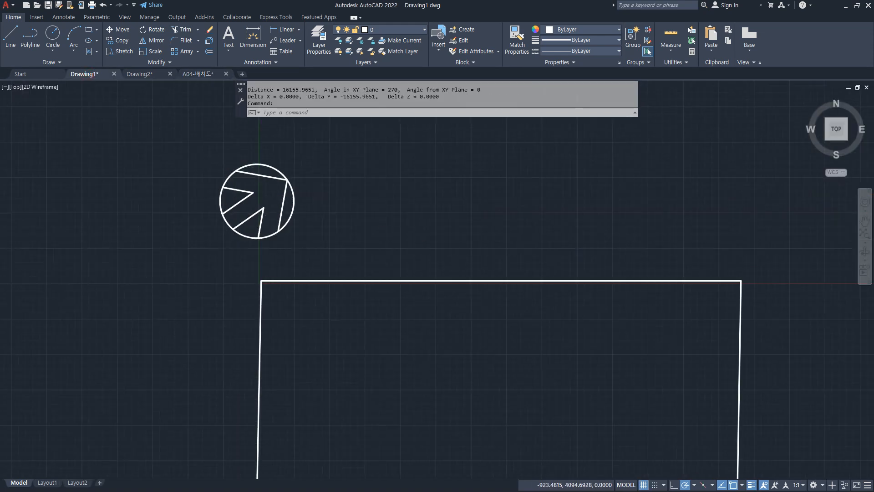
scroll(210, 330, "up", 2)
type("rec")
key("Return")
left_click(199, 332)
type("@")
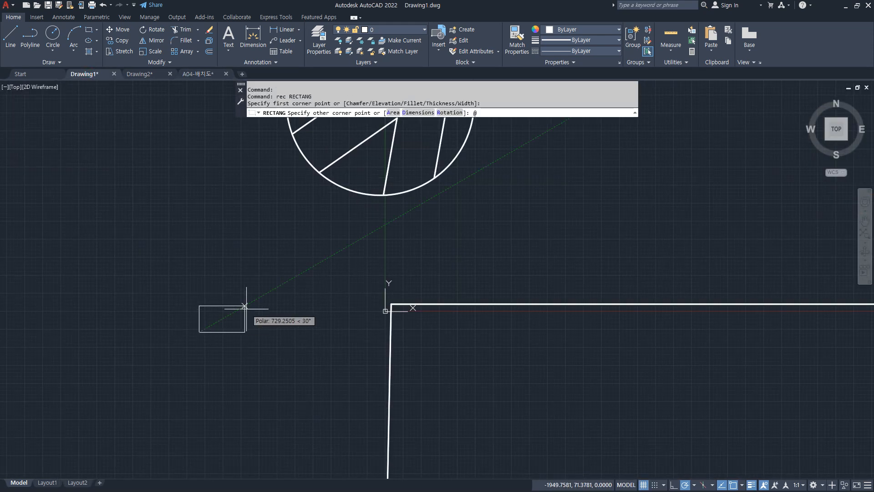
type("420,297")
key("Return")
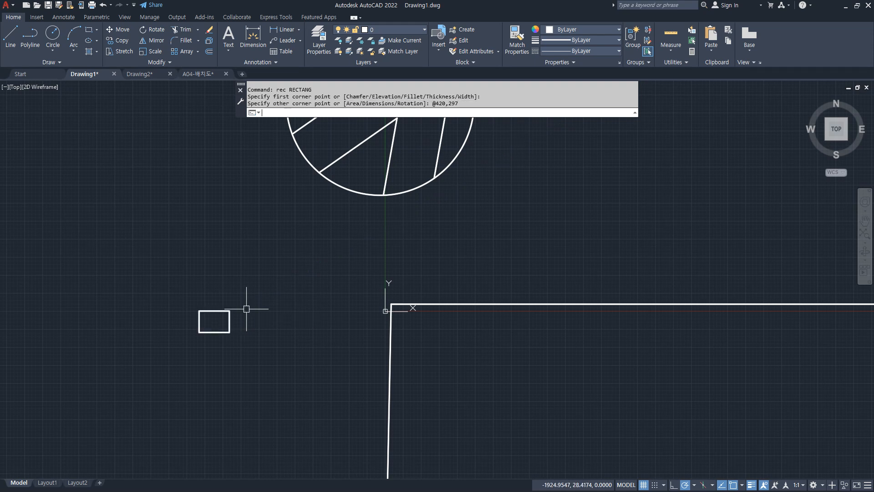
- Offset the 420 by 297 rectangle inward by 10
scroll(209, 330, "up", 5)
type("o")
key("Return")
type("10")
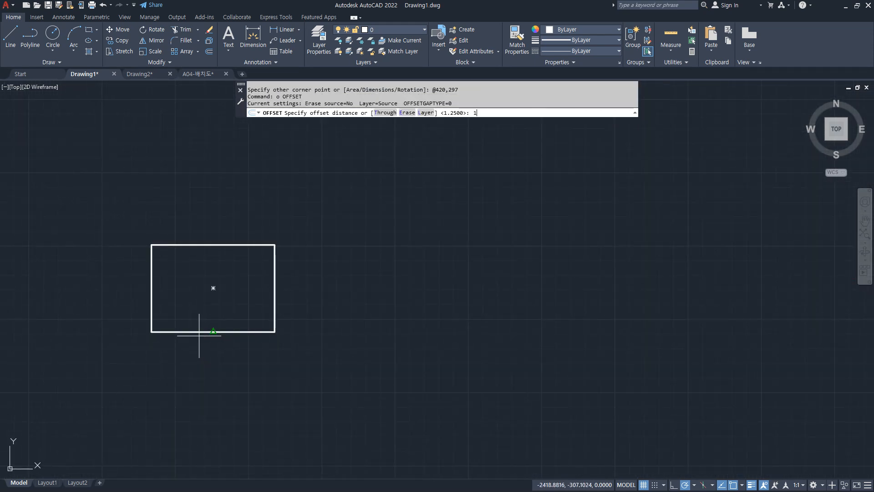
key("Return")
left_click(201, 239)
left_click(200, 241)
left_click(203, 245)
left_click(203, 280)
key("Return")
- Set the inner rectangle's polyline global width to 1
scroll(176, 267, "up", 6)
left_click(147, 225)
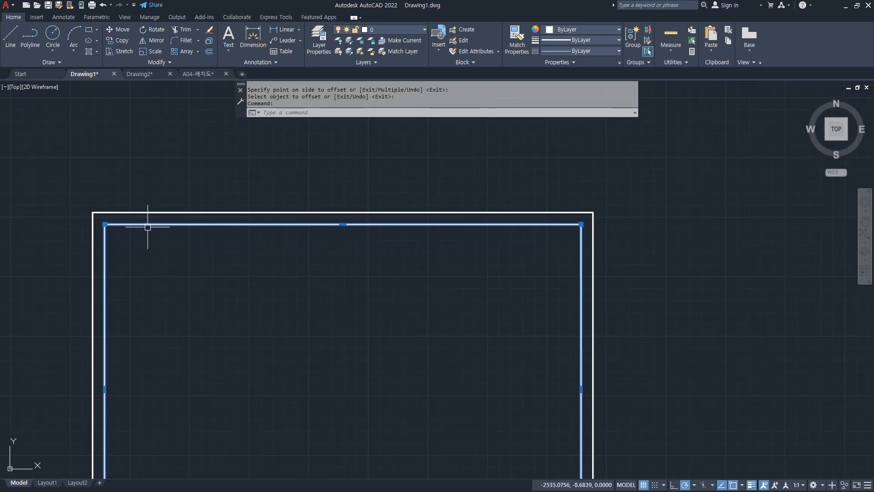
key("ctrl+1")
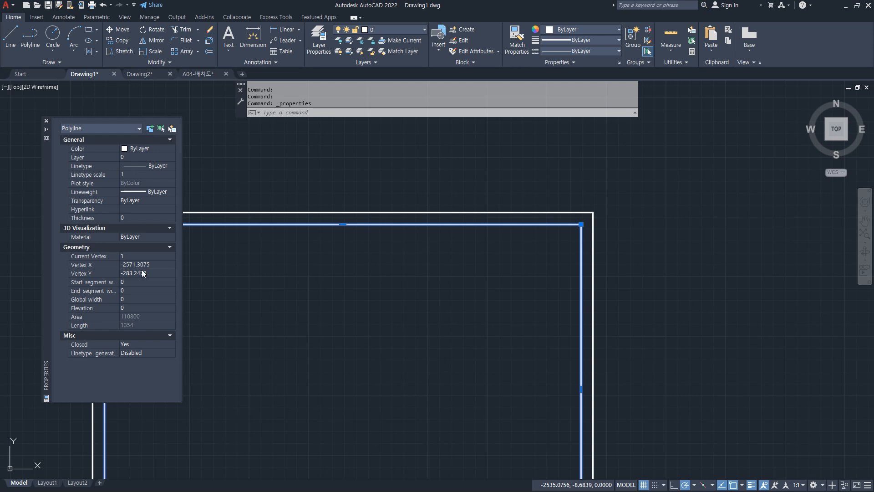
left_click(132, 300)
type("1")
key("Return")
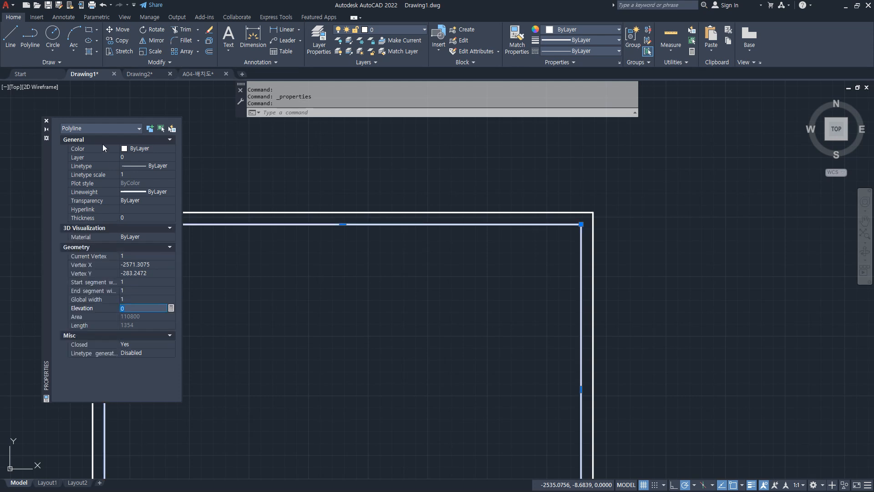
left_click(47, 120)
- Scale both sheet rectangles by a factor of 100 from the outer rectangle's lower-left corner
scroll(188, 300, "down", 2)
key("Escape")
middle_click_drag(203, 361, 236, 293)
type("sc")
key("Return")
left_click(210, 341)
left_click(136, 420)
key("Return")
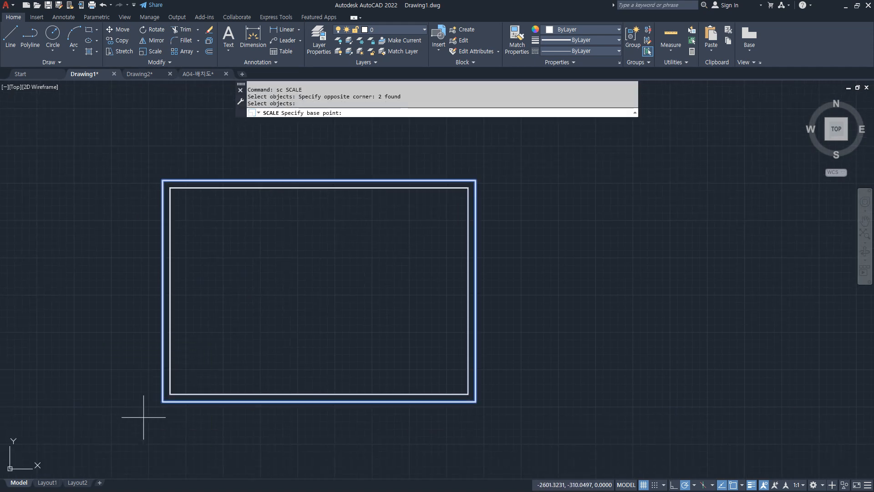
left_click(163, 400)
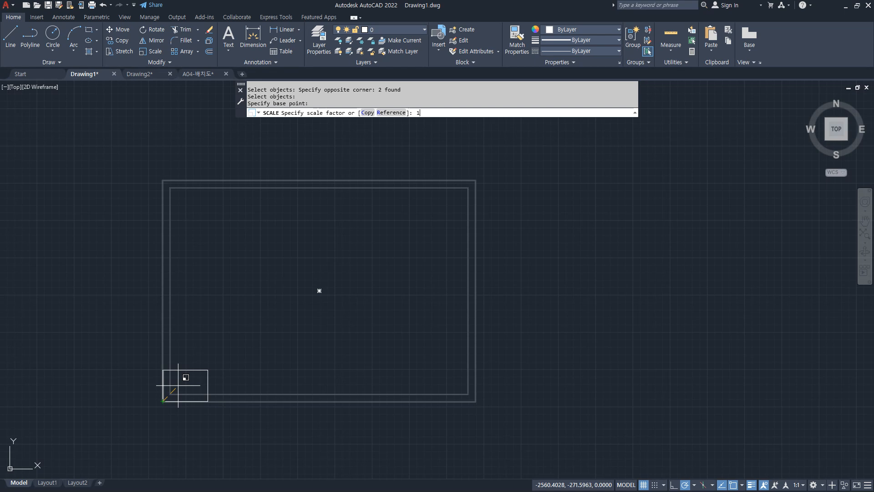
key("Return")
- Move the site outline and north symbol into the middle of the enlarged sheet border
type("z")
key("Return")
type("a")
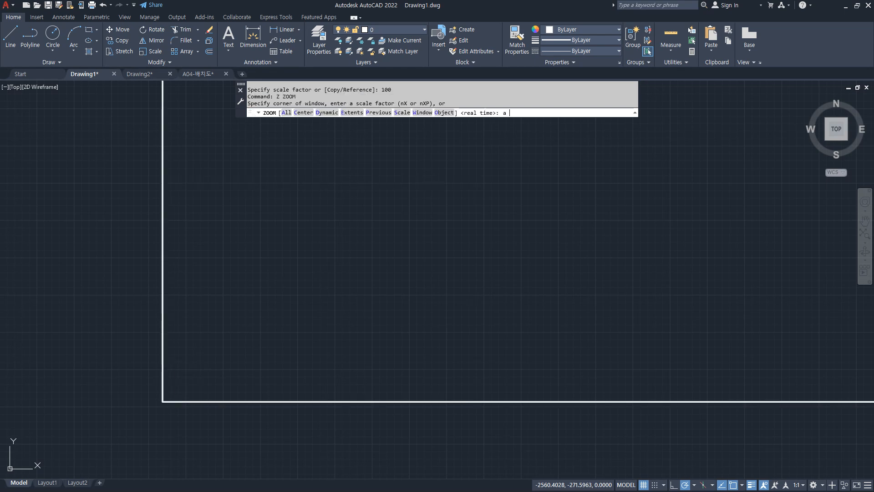
key("Return")
type("m")
key("Return")
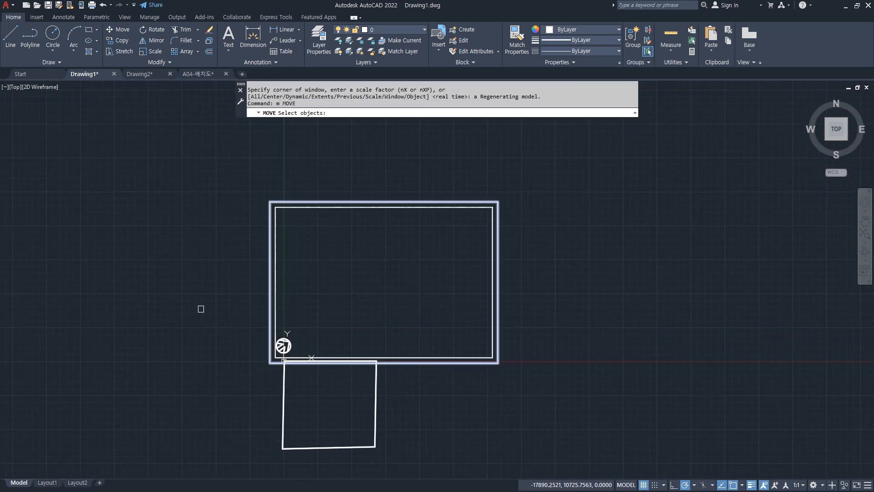
left_click(169, 295)
left_click(441, 474)
key("Return")
left_click(323, 398)
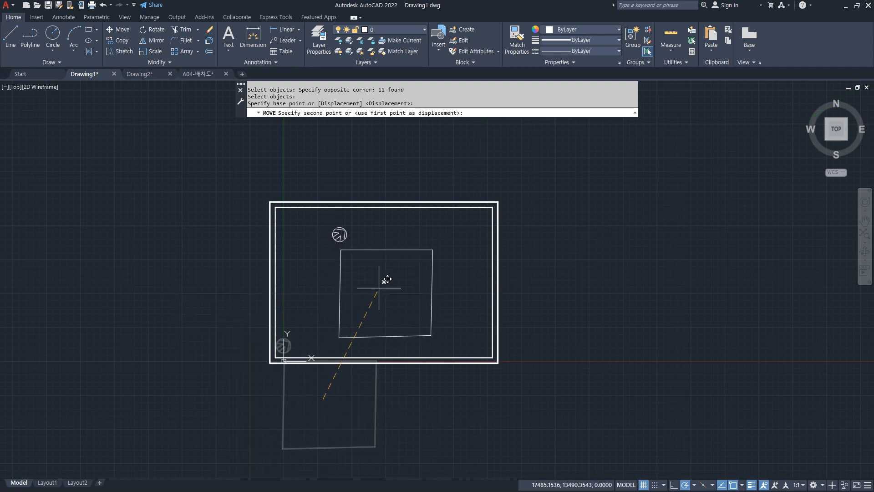
left_click(374, 281)
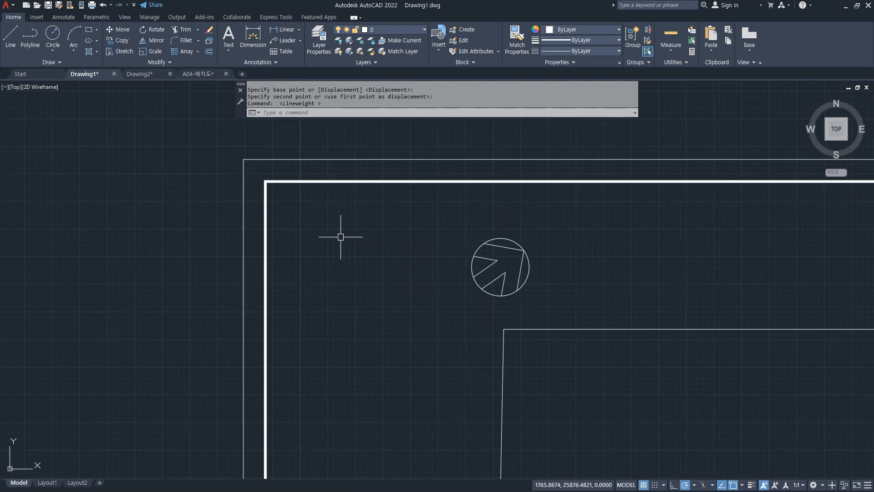
key("ctrl+alt+d")
mouse_move(271, 236)
left_mouse_down()
mouse_move(257, 231)
mouse_move(267, 246)
mouse_move(268, 234)
mouse_move(319, 229)
mouse_move(310, 245)
left_mouse_up()
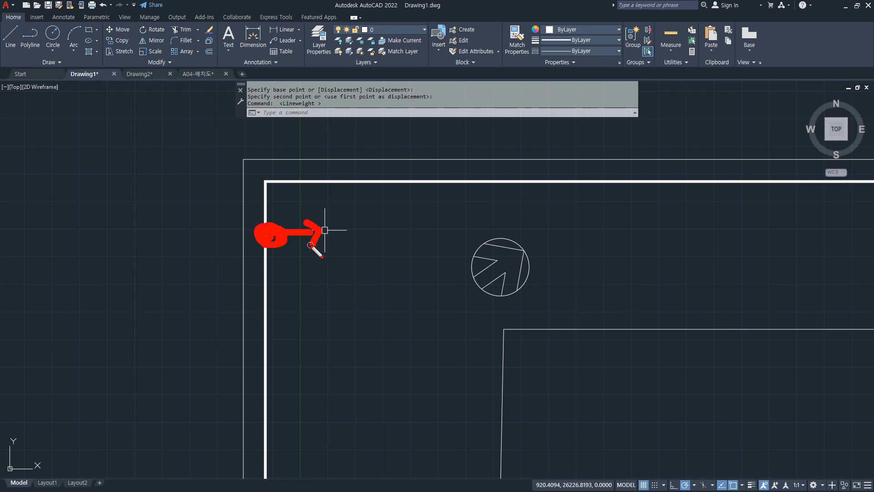
mouse_move(345, 215)
left_mouse_down()
mouse_move(345, 241)
mouse_move(379, 222)
mouse_move(379, 230)
left_mouse_up()
left_click(374, 240)
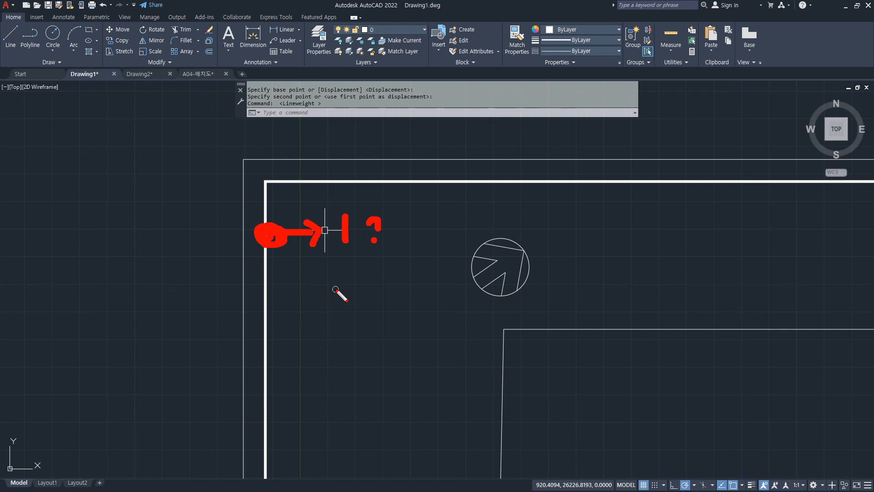
key("e")
left_click_drag(331, 290, 334, 313)
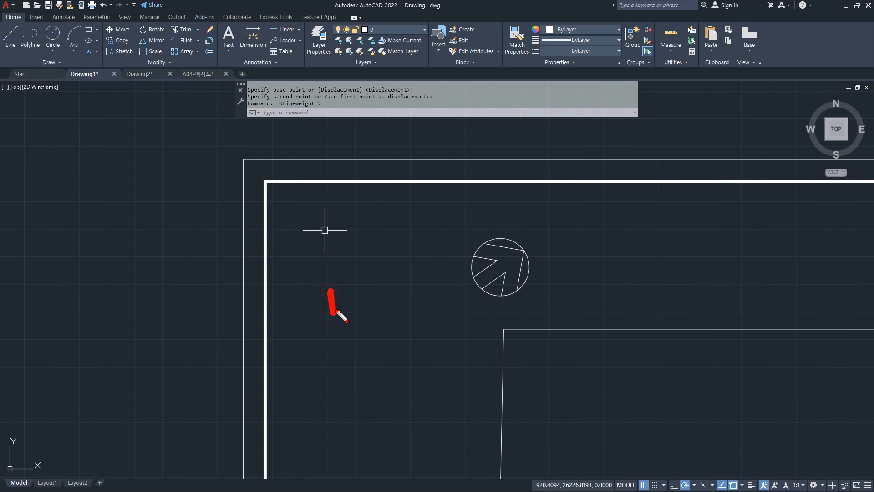
mouse_move(389, 283)
left_mouse_down()
mouse_move(395, 301)
mouse_move(415, 283)
left_mouse_up()
mouse_move(414, 292)
left_mouse_down()
mouse_move(437, 282)
mouse_move(439, 290)
left_mouse_up()
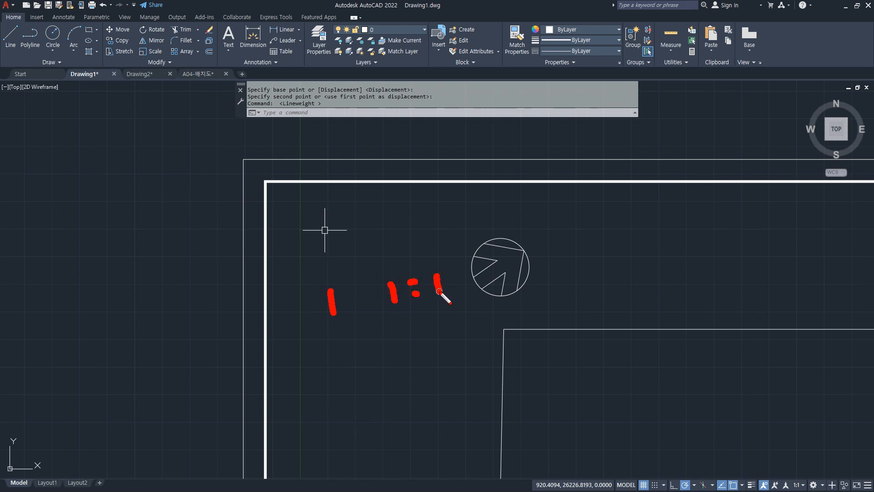
left_click_drag(399, 327, 405, 356)
mouse_move(424, 320)
left_mouse_down()
mouse_move(425, 341)
mouse_move(456, 344)
mouse_move(484, 321)
mouse_move(514, 335)
left_mouse_up()
mouse_move(275, 324)
left_mouse_down()
mouse_move(276, 334)
mouse_move(322, 350)
mouse_move(317, 370)
mouse_move(344, 370)
left_mouse_up()
mouse_move(354, 350)
left_mouse_down()
mouse_move(361, 367)
mouse_move(370, 351)
mouse_move(357, 339)
left_mouse_up()
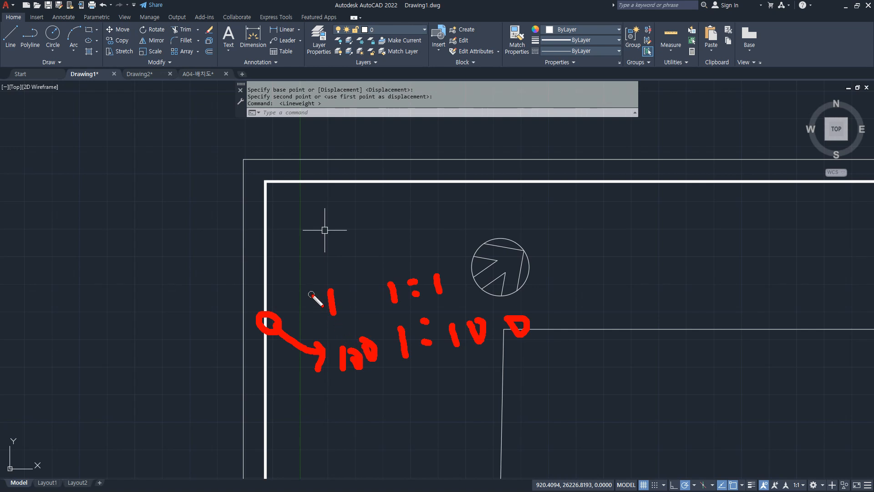
key("Escape")
- Select the thick inner border polyline and inspect its properties, including the global width
left_click(269, 255)
left_click(303, 280)
left_click(262, 325)
key("ctrl+1")
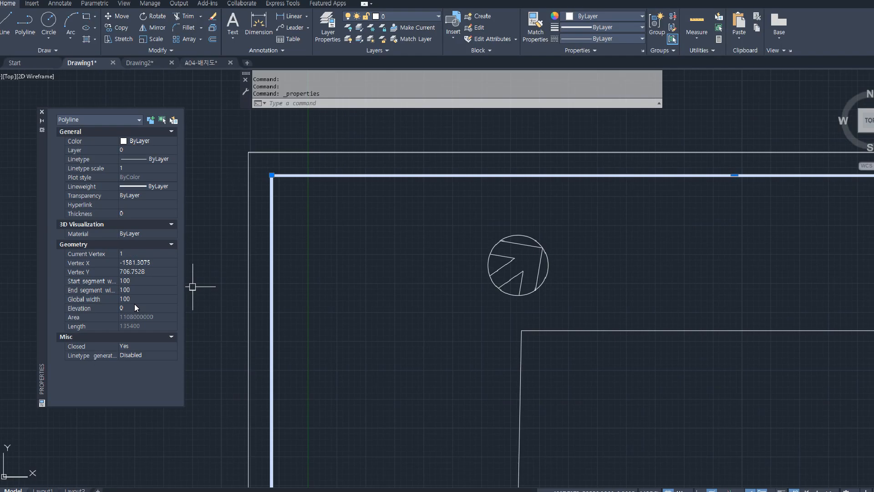
- Deselect the inner border, close its properties display and turn on lineweight display for the drawing
key("Escape")
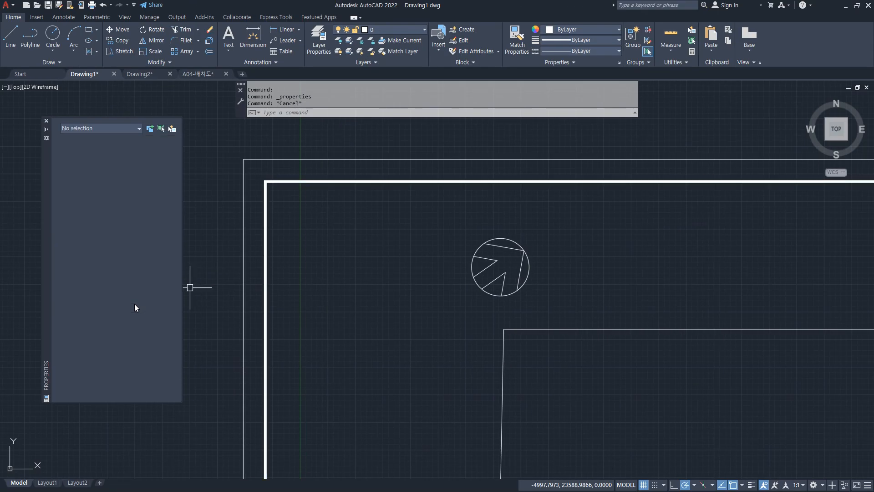
left_click(46, 121)
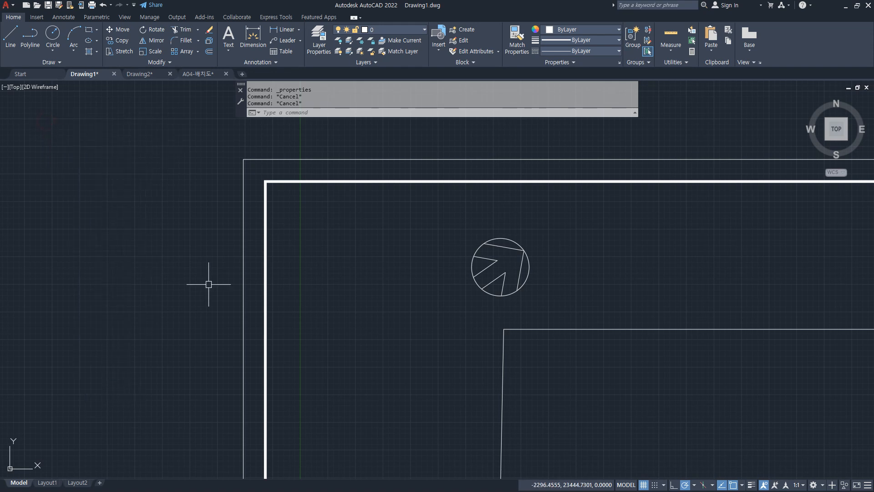
scroll(246, 292, "down", 2)
middle_click_drag(346, 333, 261, 237)
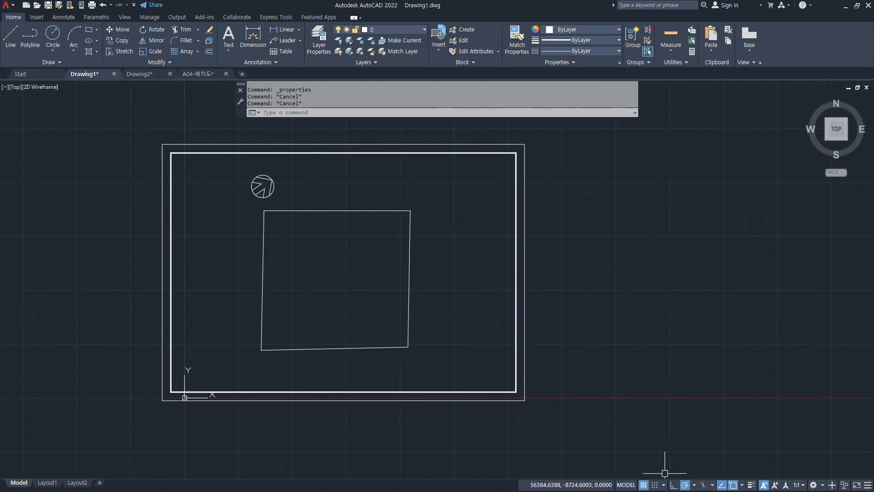
left_click(752, 485)
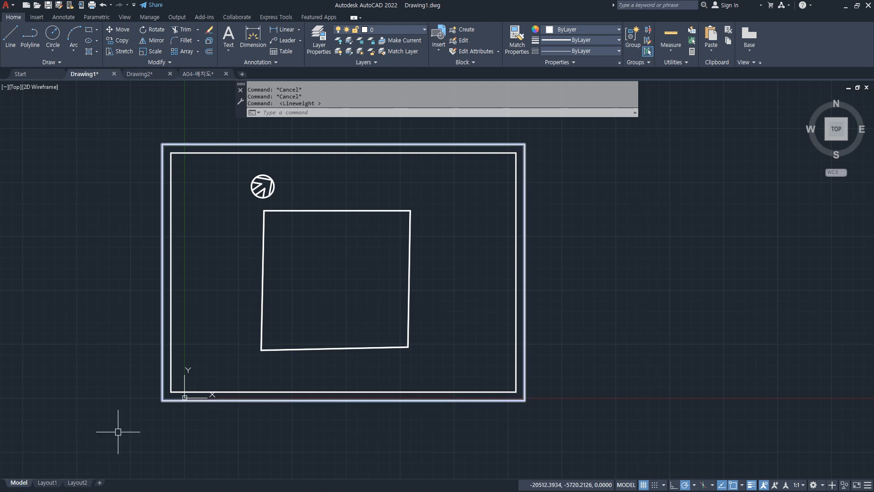
- Switch to the command notes in Notepad and find the Stretch entry
key("alt+Tab")
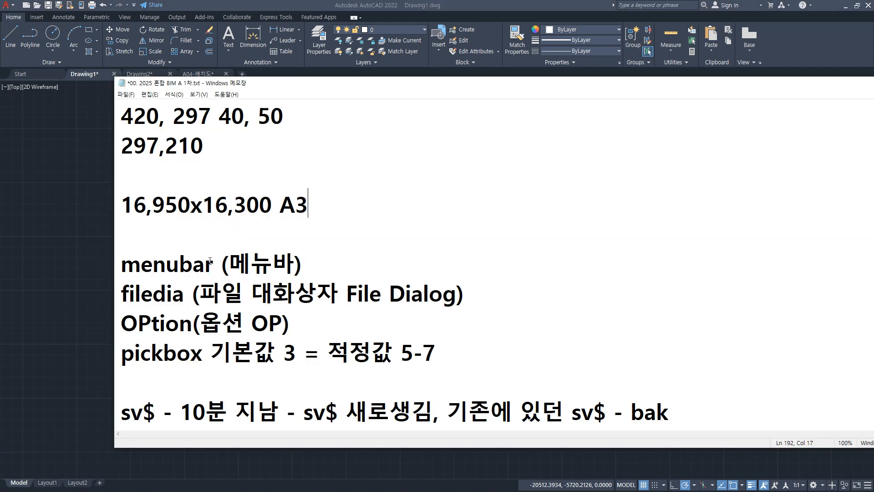
scroll(307, 224, "down", 5)
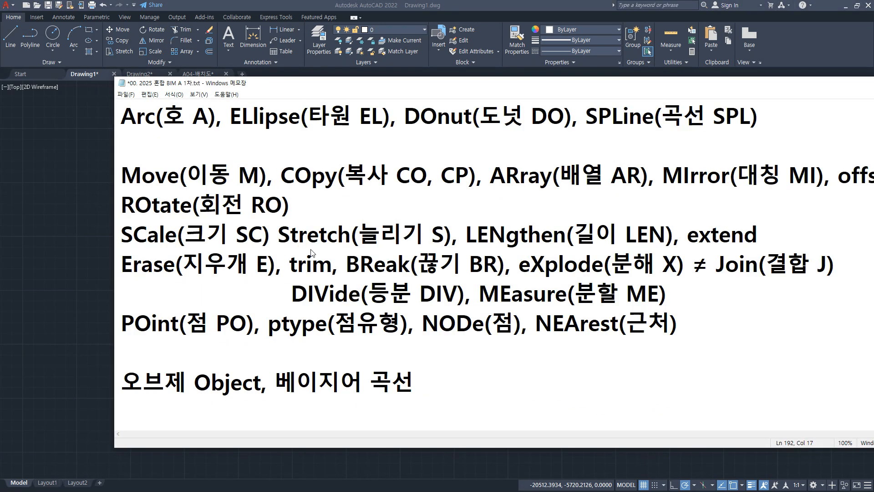
left_click_drag(278, 249, 457, 250)
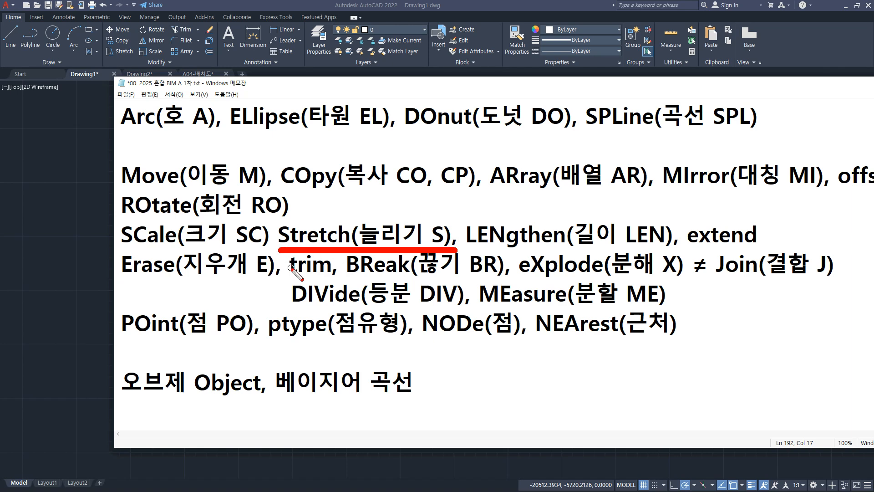
key("Escape")
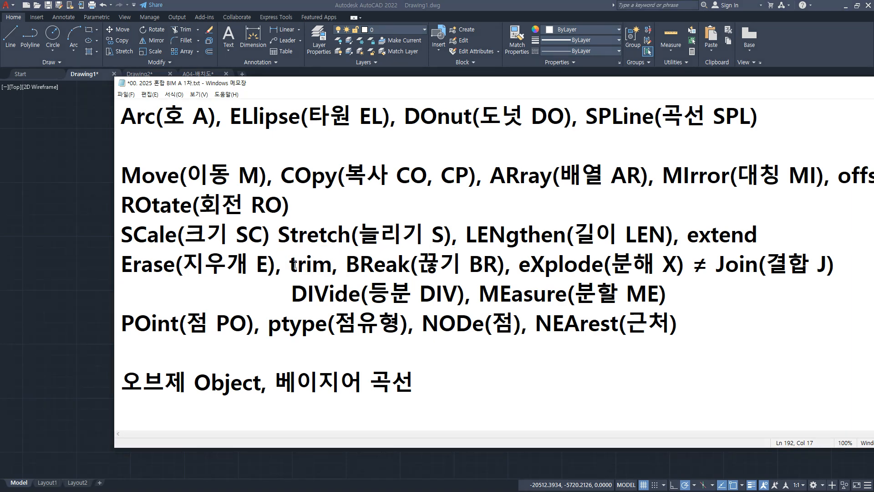
scroll(294, 264, "down", 5)
left_click(333, 369)
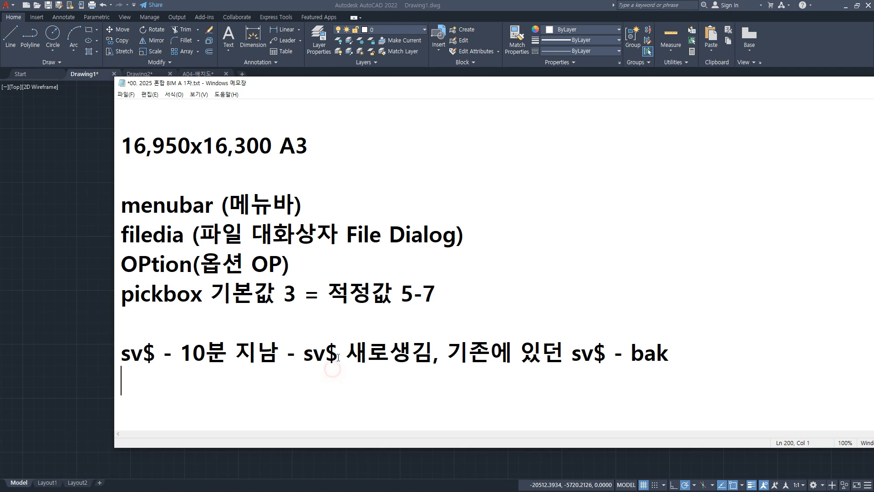
type("1")
key("BackSpace")
key("BackSpace")
scroll(347, 355, "up", 3)
scroll(337, 248, "up", 1)
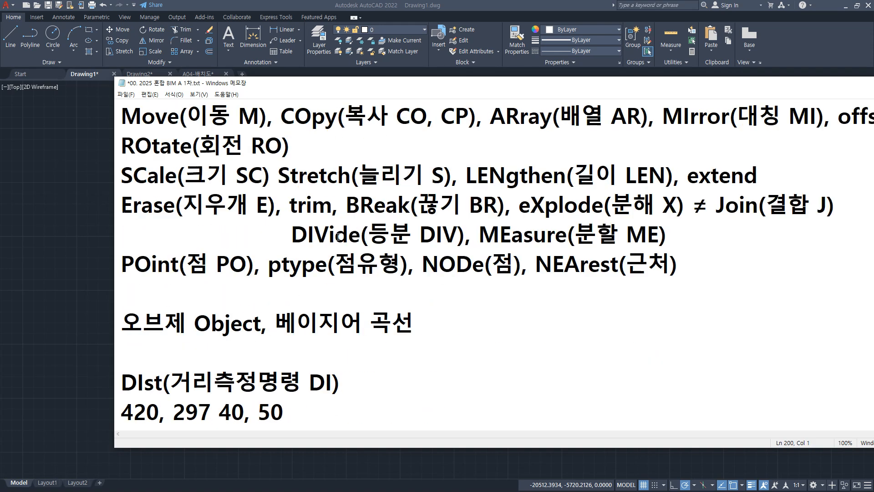
- Separate the Stretch entry from SCale in the notes by starting it on a new line
left_click(280, 174)
key("BackSpace")
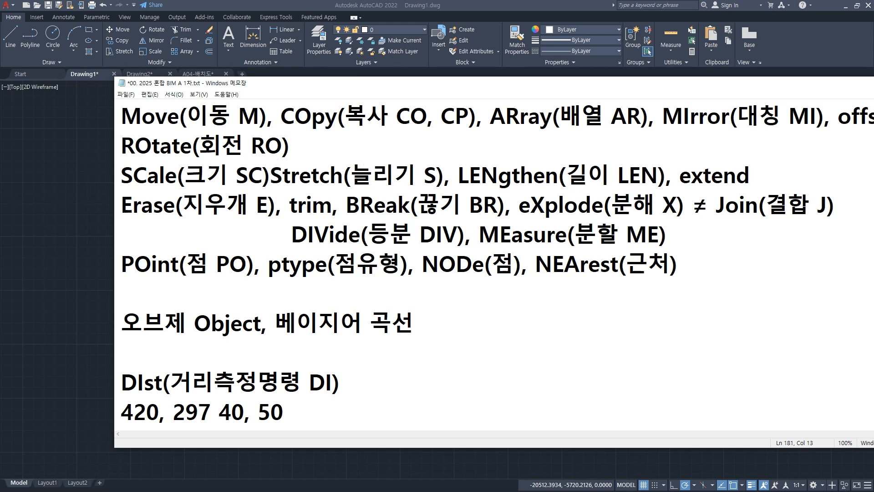
key("Return")
- Remove the comma after the Stretch entry and move LENgthen to its own line, leaving one empty line between them
key("End")
key("Left")
key("ctrl+Left")
key("ctrl+Left")
key("ctrl+Left")
key("ctrl+Left")
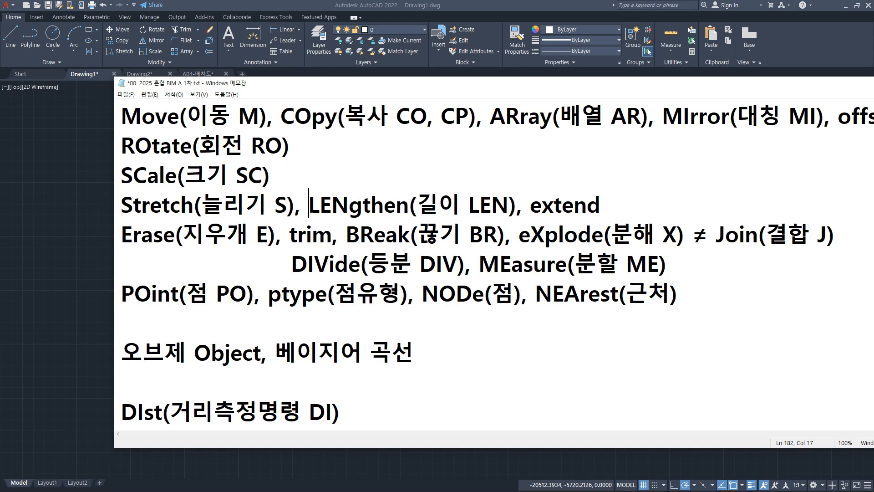
key("Right")
key("BackSpace")
key("BackSpace")
key("Return")
key("Return")
- Write the indented note "1. 반드시 걸침선택을 할 것" on the empty line under the Stretch entry
key("Up")
type("1. ")
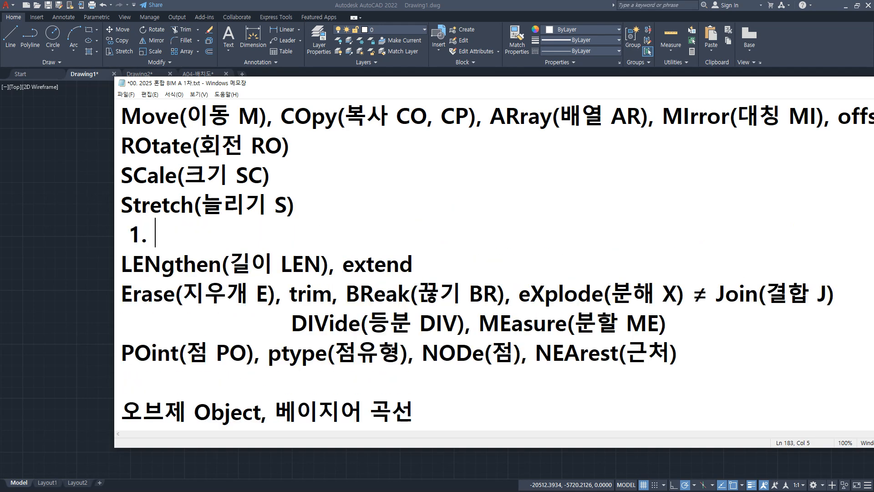
type("반드")
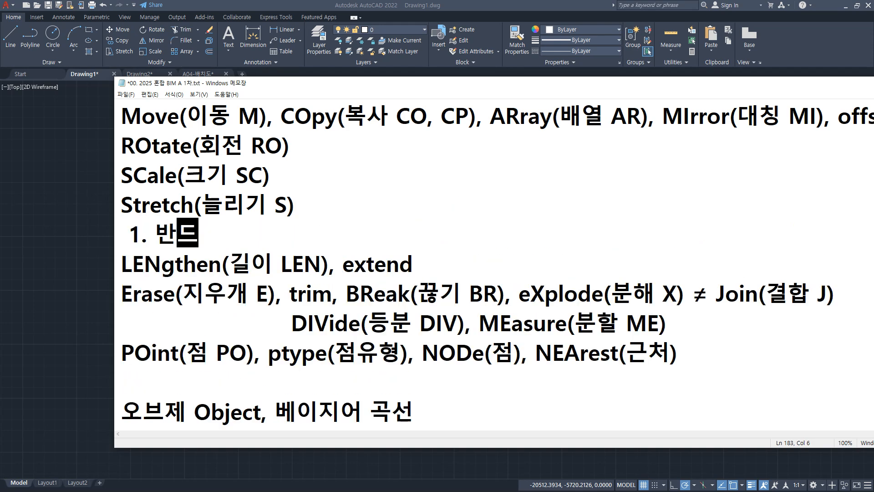
type("시 ㄱ걸침선")
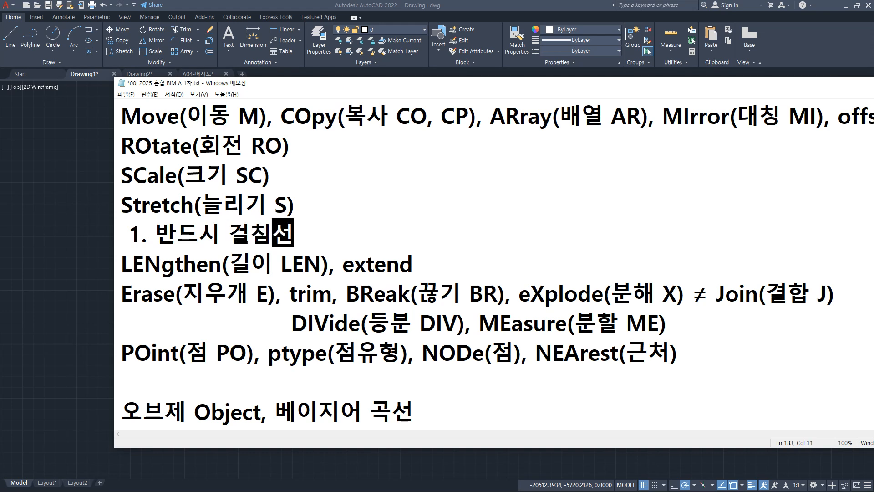
type("택을 할")
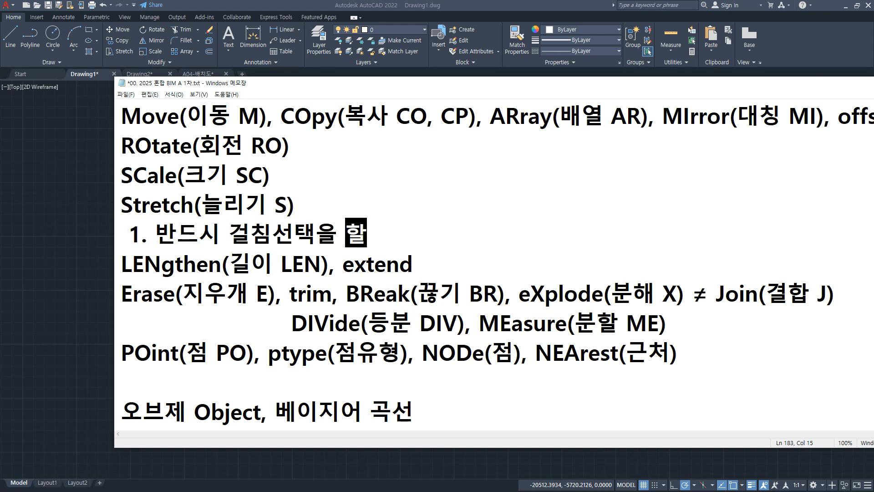
type(" ㄱ것")
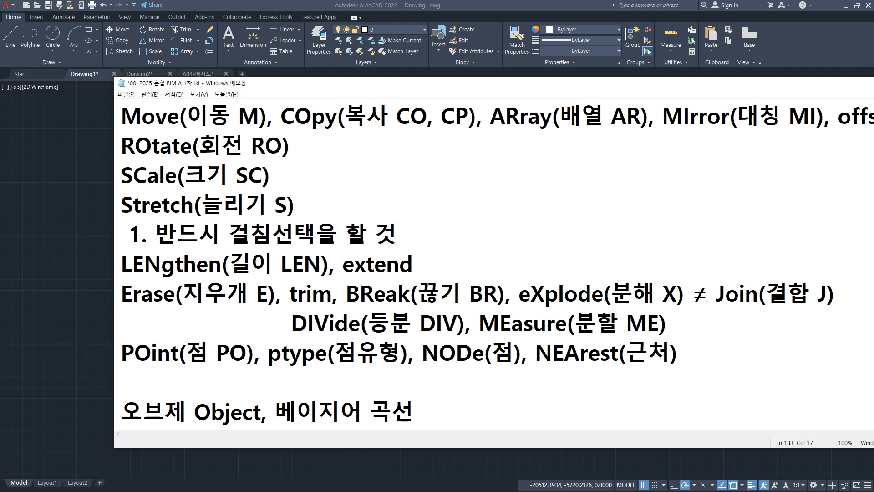
- Add the second note "2. 끝점도 선택해야 합니다." on a new line below the first Stretch note
key("Return")
type("2. 끝점ㄷ")
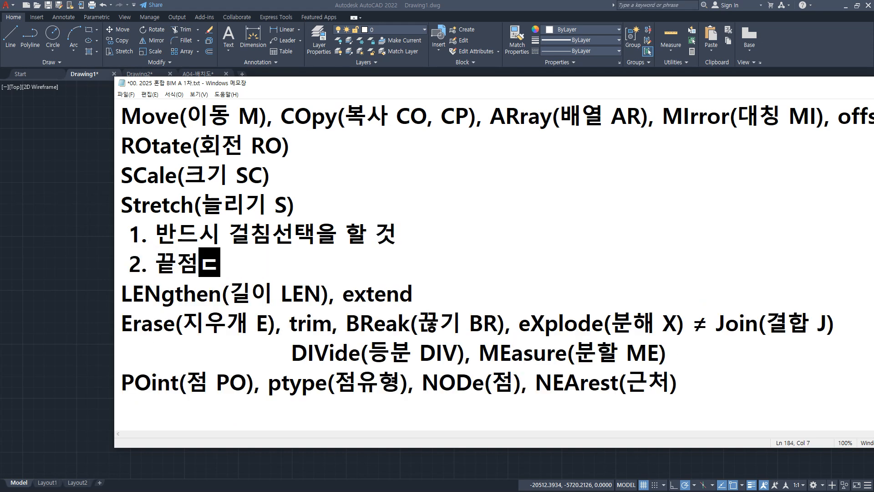
type("ㅗ 선ㅊ")
type("택해야 하")
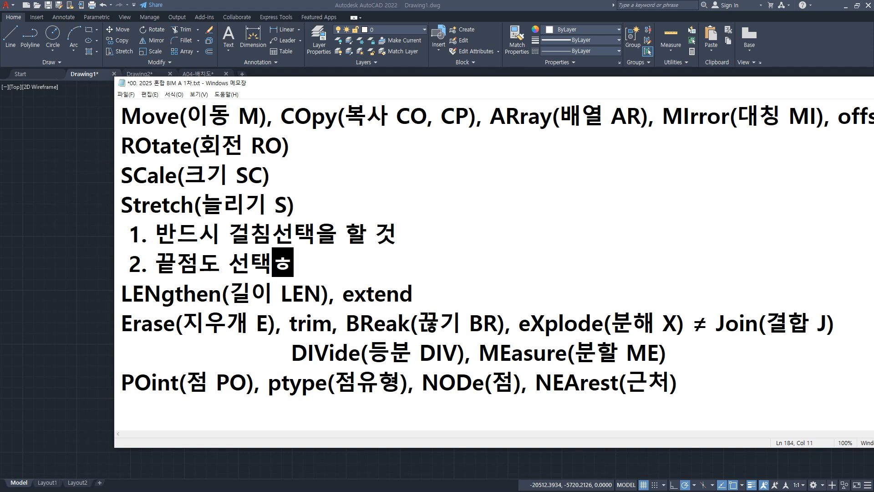
type("니다.")
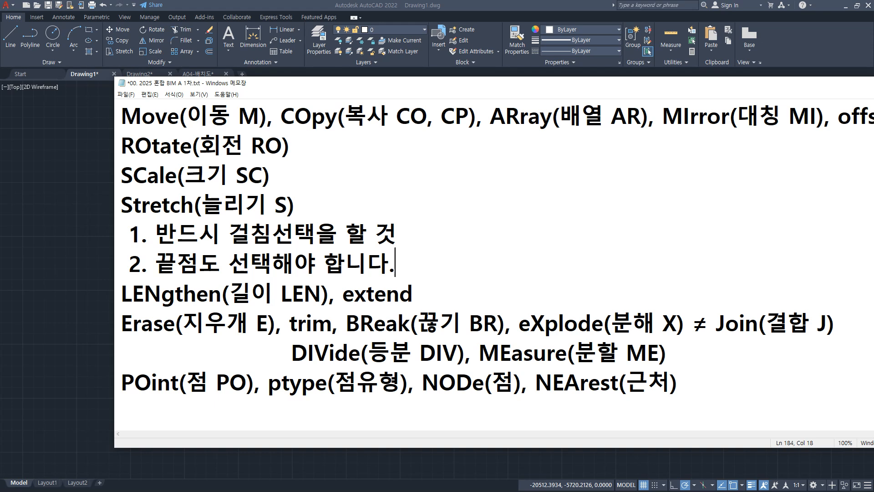
- Switch back to AutoCAD and preview a window selection of the whole sheet and a crossing selection of the border's right side
left_click(64, 170)
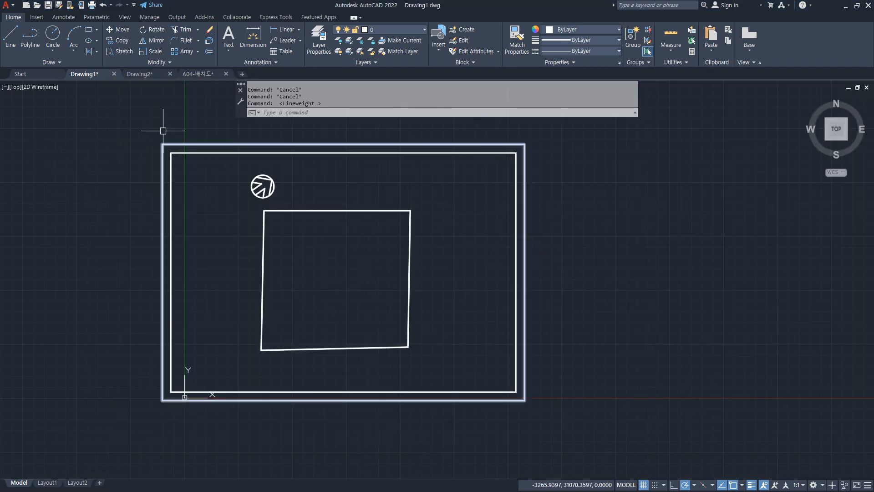
left_click(144, 128)
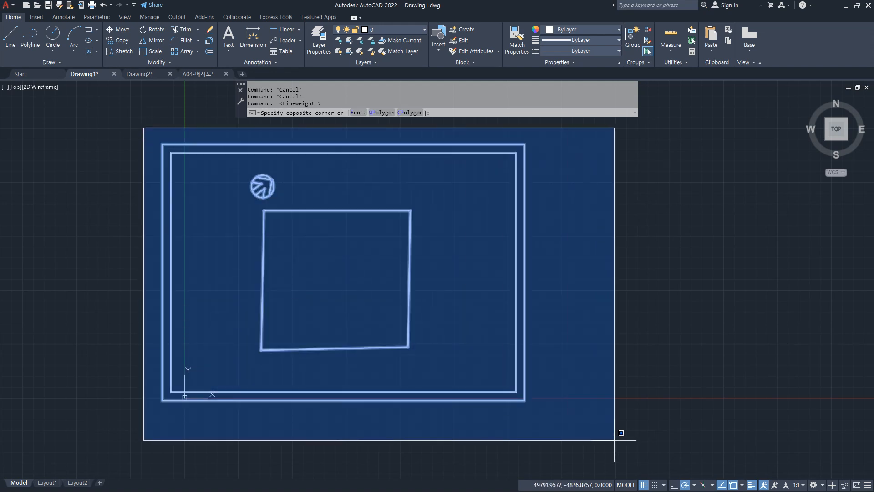
key("Escape")
left_click(592, 136)
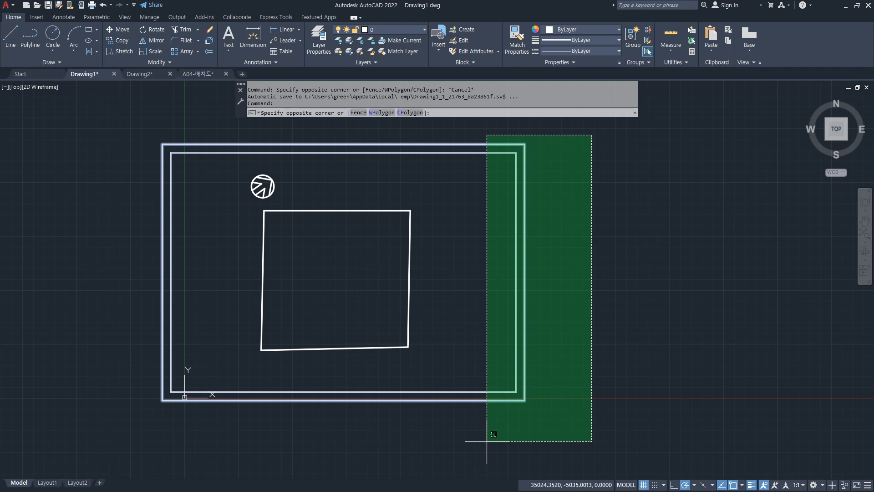
key("Escape")
- Try Stretch on the entire sheet and its contents enclosed by a window selection, displacing them to the right, and undo it
type("s")
key("Return")
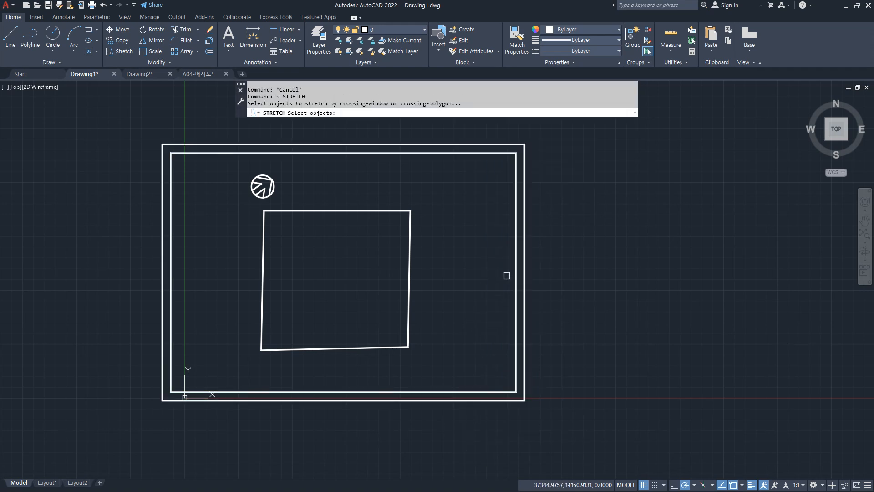
left_click(60, 127)
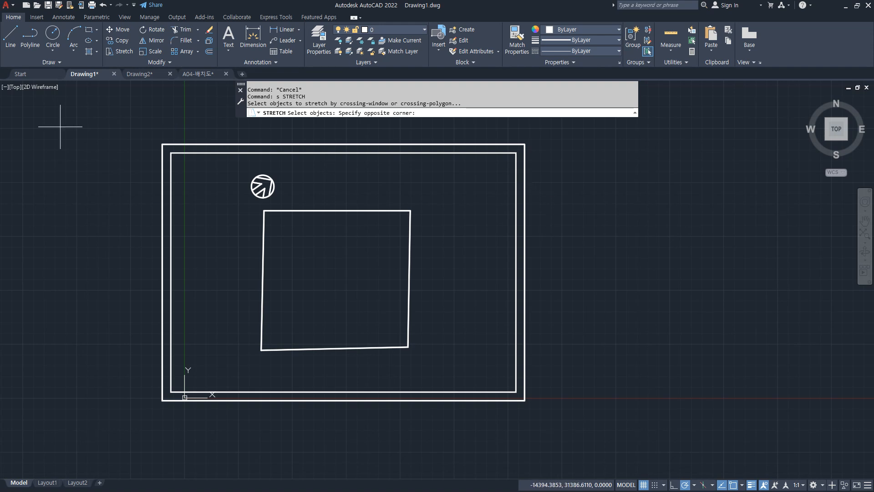
left_click(629, 430)
key("Return")
left_click(343, 272)
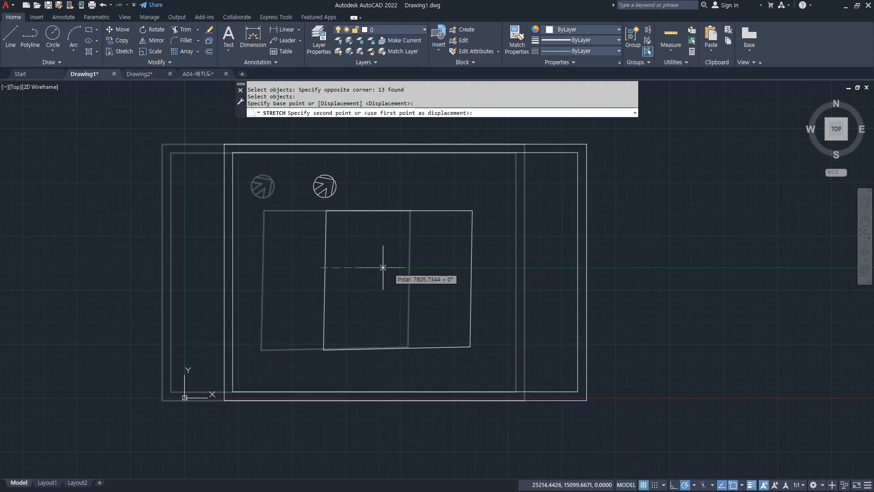
left_click(616, 267)
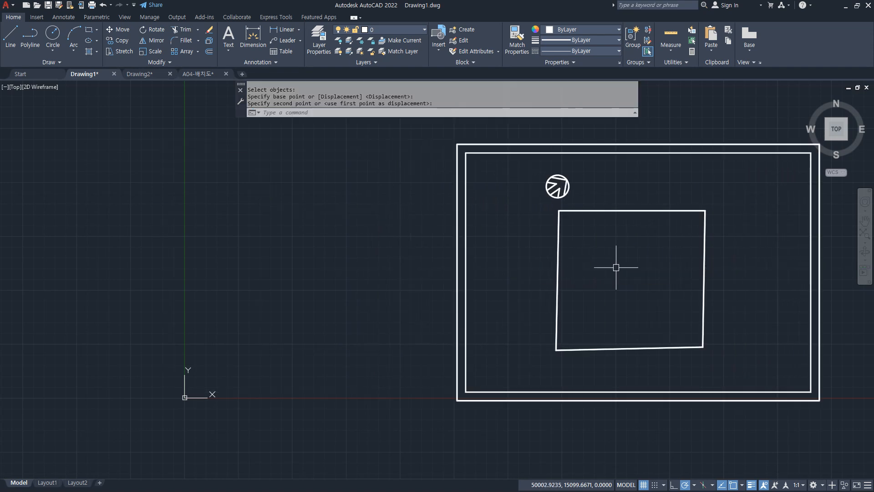
key("ctrl+z")
- Try to stretch the right side of both borders using a crossing selection that excludes their corner endpoints
type("s")
key("Return")
left_click(572, 190)
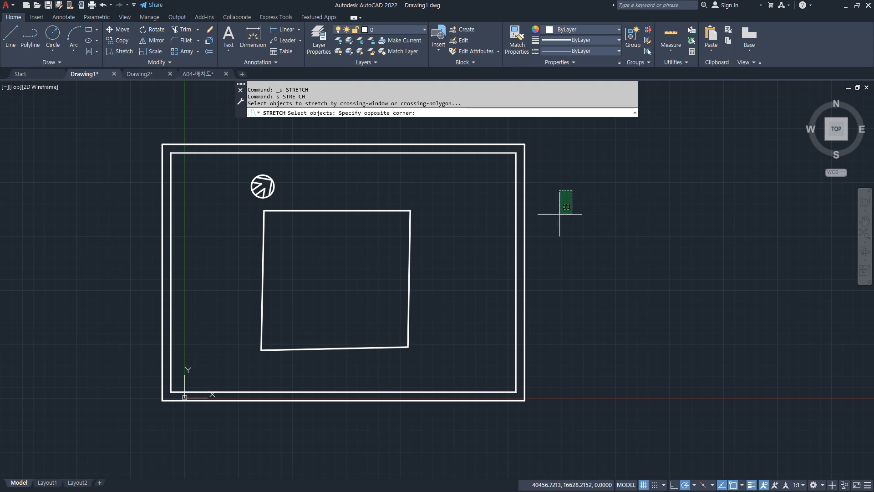
left_click(465, 322)
key("Return")
left_click(550, 268)
left_click(698, 267)
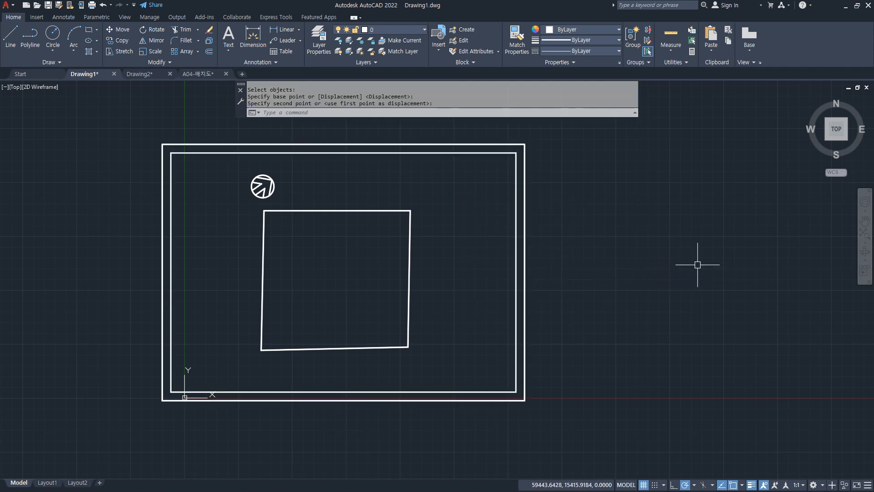
- Stretch both sheet borders horizontally to the right using a crossing selection that includes their right-hand corners
key("Return")
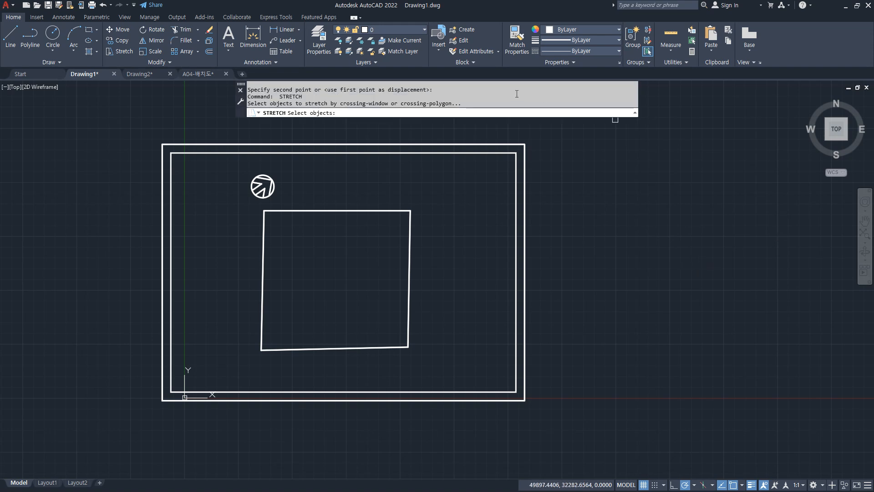
left_click(571, 131)
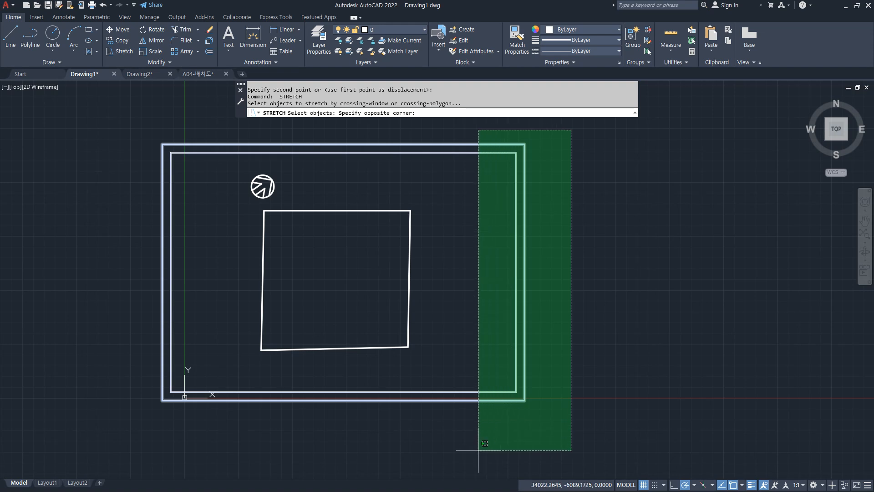
mouse_move(534, 177)
left_mouse_down()
mouse_move(508, 135)
mouse_move(531, 176)
left_mouse_up()
mouse_move(518, 431)
left_mouse_down()
mouse_move(497, 415)
mouse_move(522, 422)
left_mouse_up()
key("Escape")
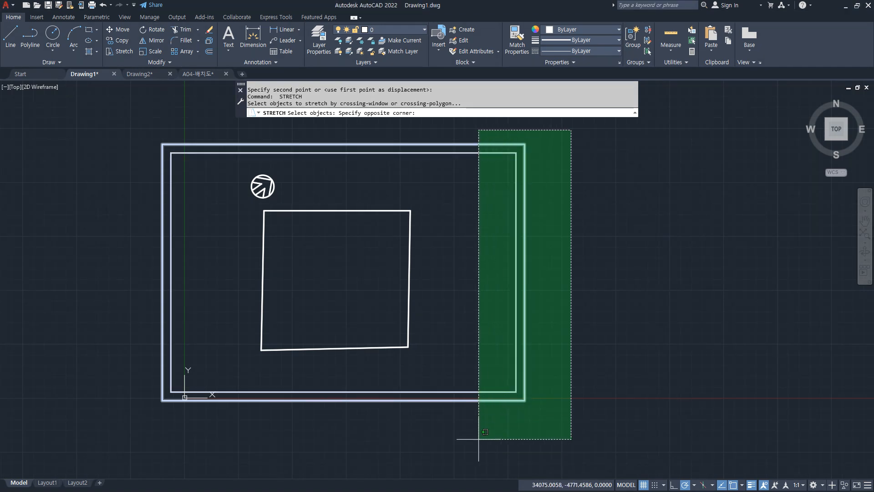
left_click(478, 439)
key("Return")
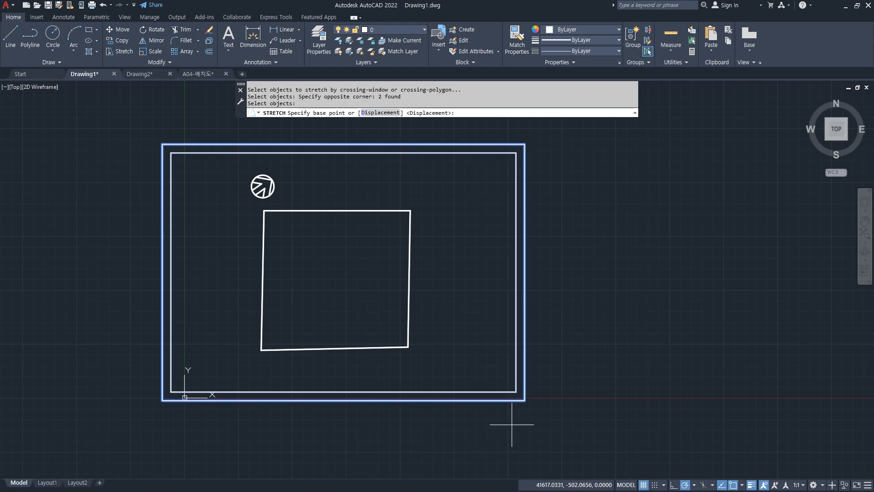
left_click(525, 271)
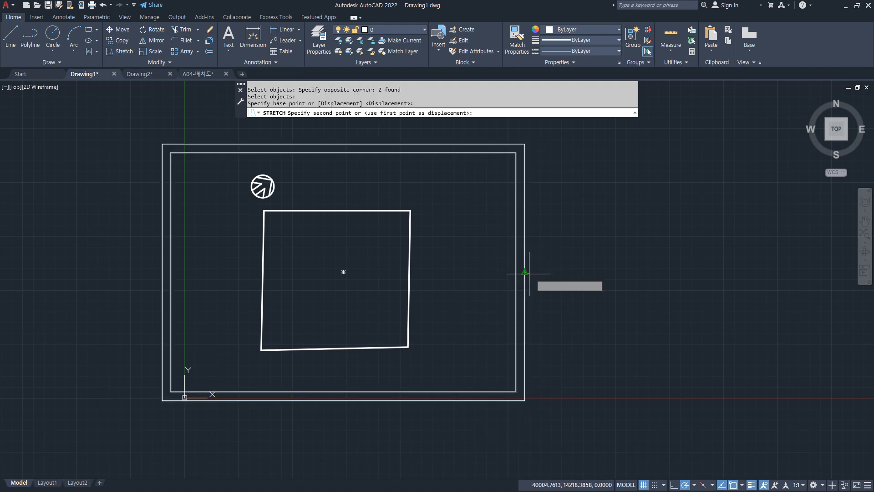
left_click(750, 271)
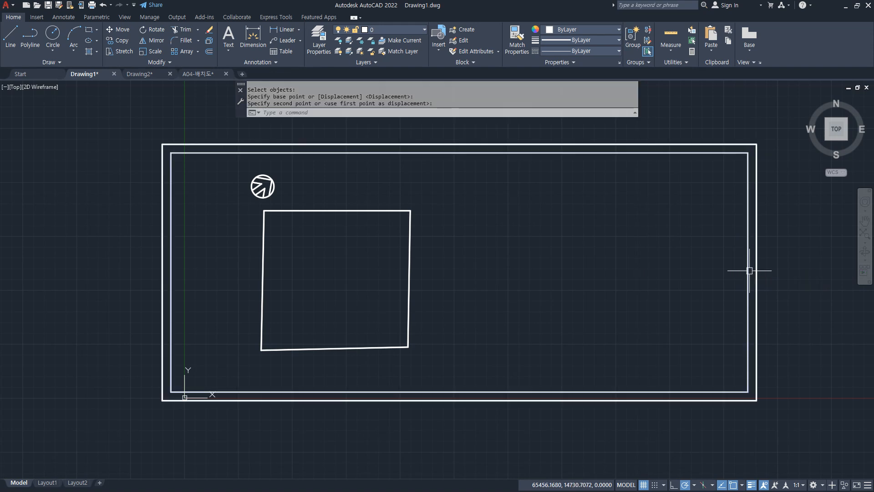
- Stretch the right side of both sheet borders horizontally inward to just beyond the site outline, using a crossing selection around their right-hand corners
key("Return")
left_click(790, 439)
left_click(695, 122)
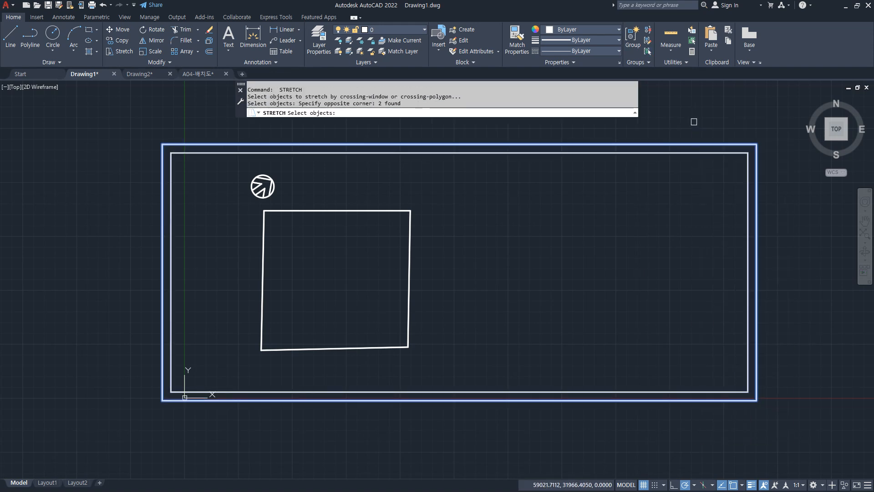
key("Return")
left_click(756, 271)
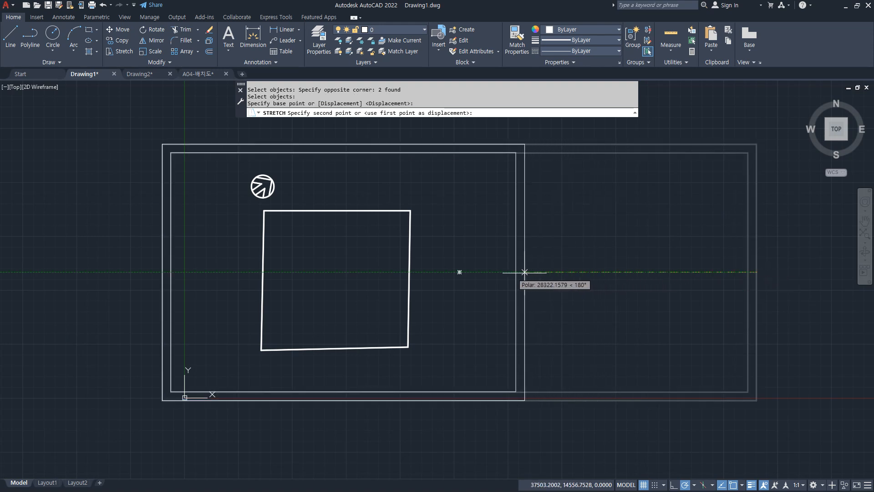
left_click(459, 271)
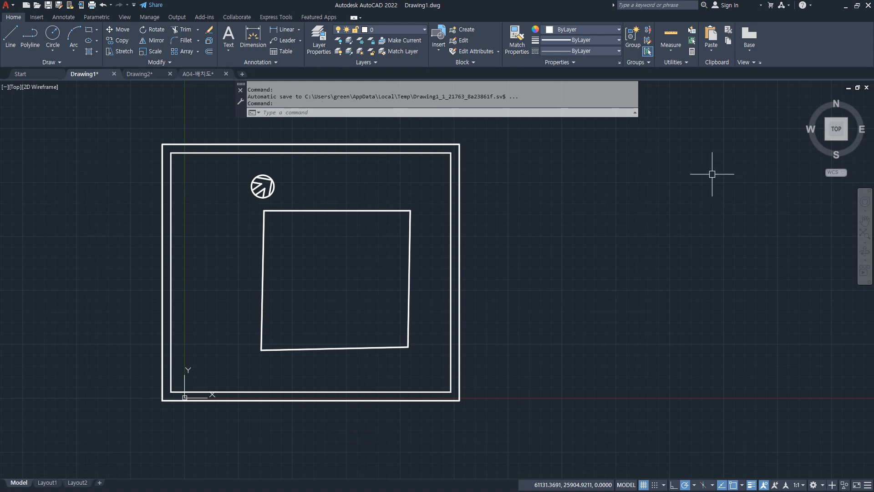
- Stretch only the upper-right corners of both borders diagonally up and outward, using a crossing selection around those corners
type("s")
key("Return")
left_click(495, 132)
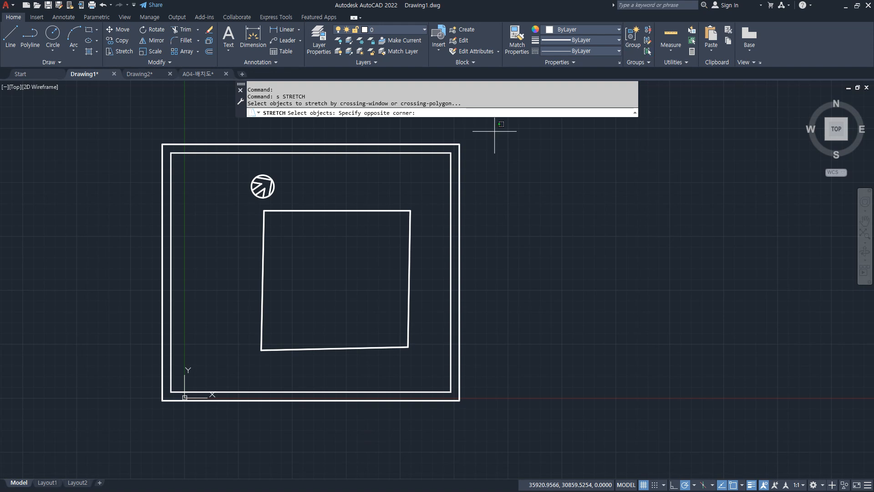
left_click(430, 185)
scroll(430, 191, "down", 2)
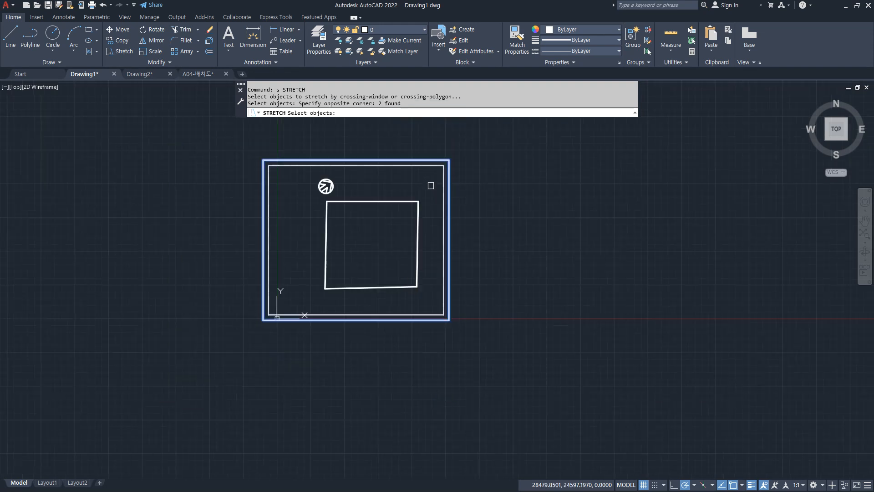
middle_click_drag(431, 196, 436, 251)
key("Return")
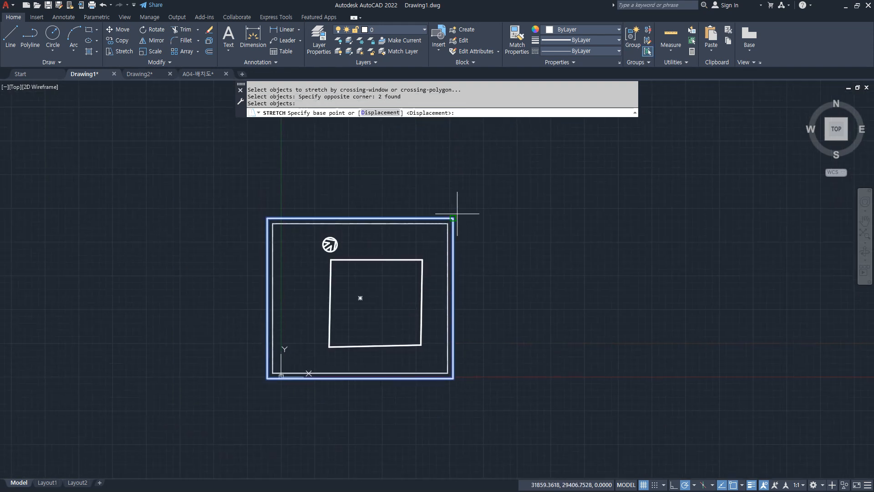
left_click(453, 217)
left_click(548, 156)
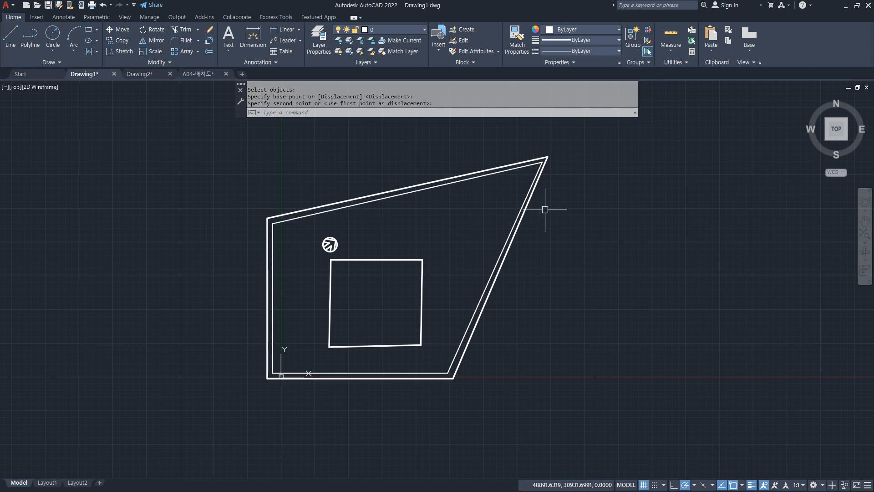
- Stretch the lower-right corners of both borders down and outward, using a crossing selection around those corners
type("s")
key("Return")
left_click(476, 412)
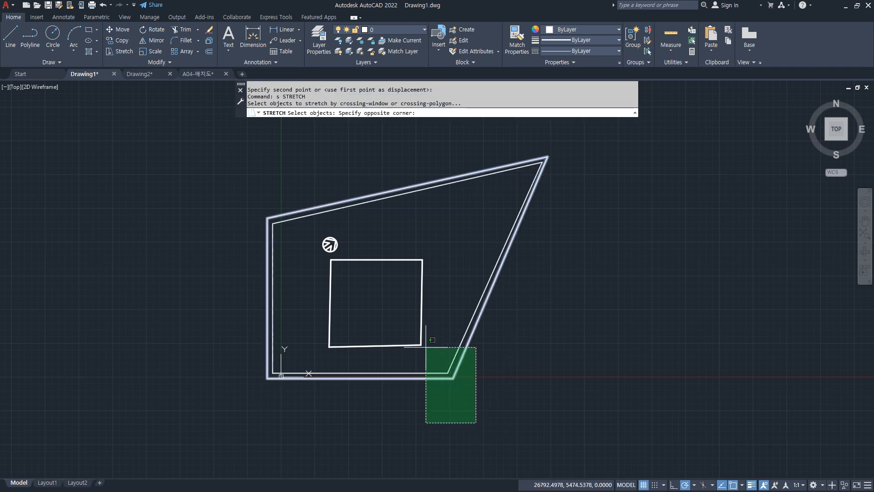
left_click(428, 348)
key("Return")
left_click(453, 377)
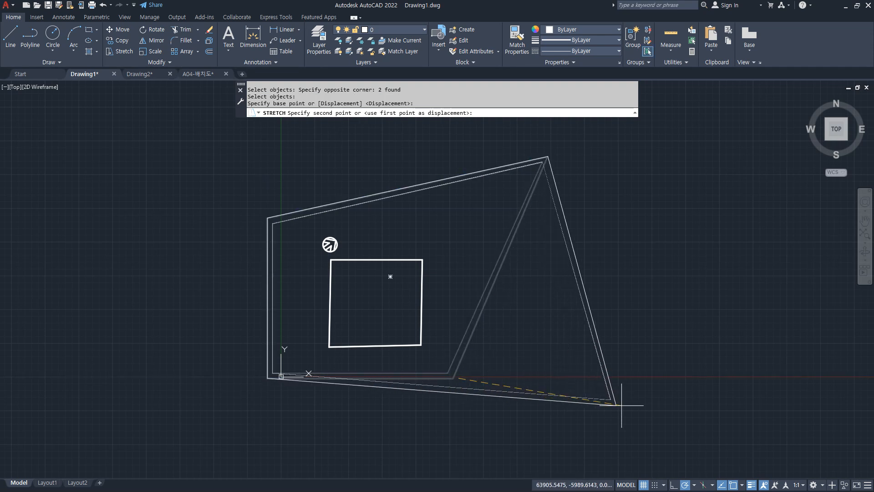
left_click(625, 416)
- Stretch the upper-right and lower-right corners of both borders together down and to the left
key("Return")
left_click(660, 436)
left_click(530, 208)
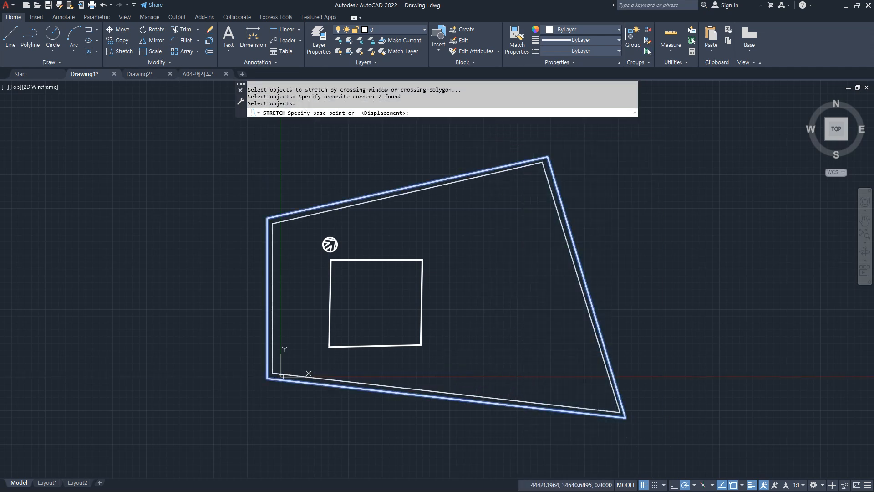
key("Return")
left_click(528, 200)
left_click(466, 280)
middle_click_drag(466, 280, 464, 223)
- Stretch the site outline, north symbol and all border corners except the upper-left ones down and to the right
key("Return")
left_click(621, 454)
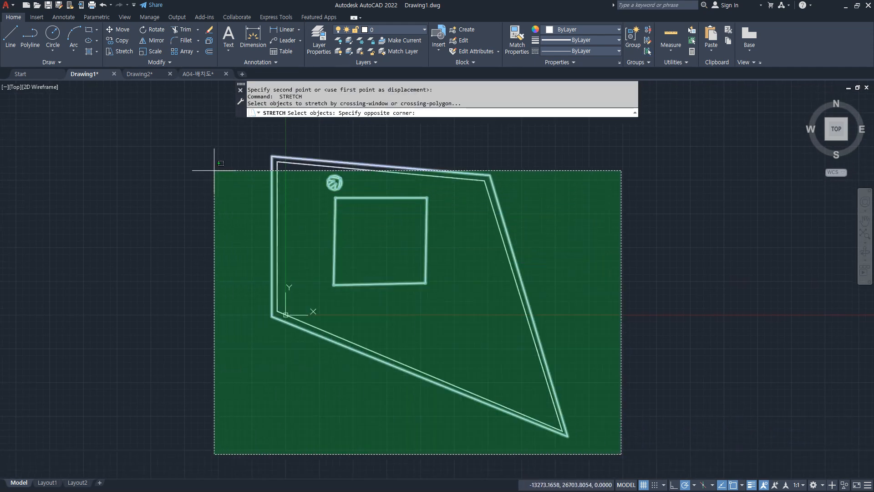
left_click(192, 149)
key("Return")
left_click(457, 329)
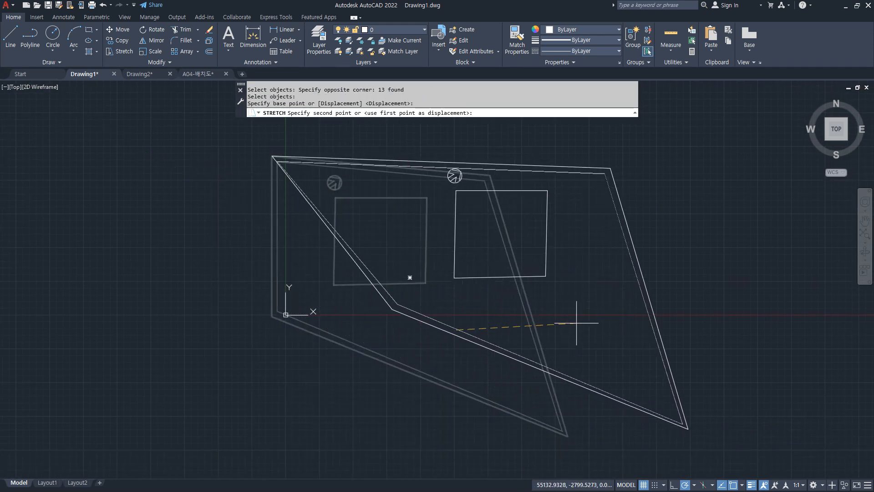
left_click(552, 347)
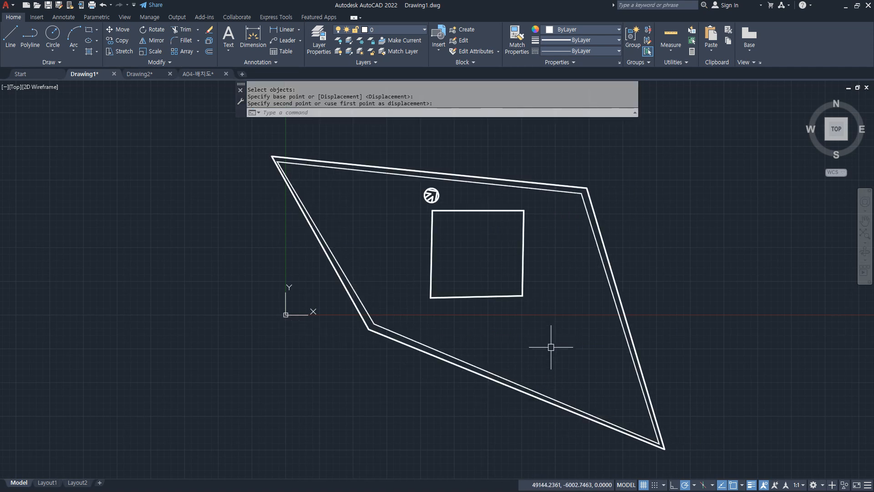
- Stretch the fully enclosed site outline and symbol slightly straight up together with every border corner except the upper-left ones
key("Return")
left_click(697, 467)
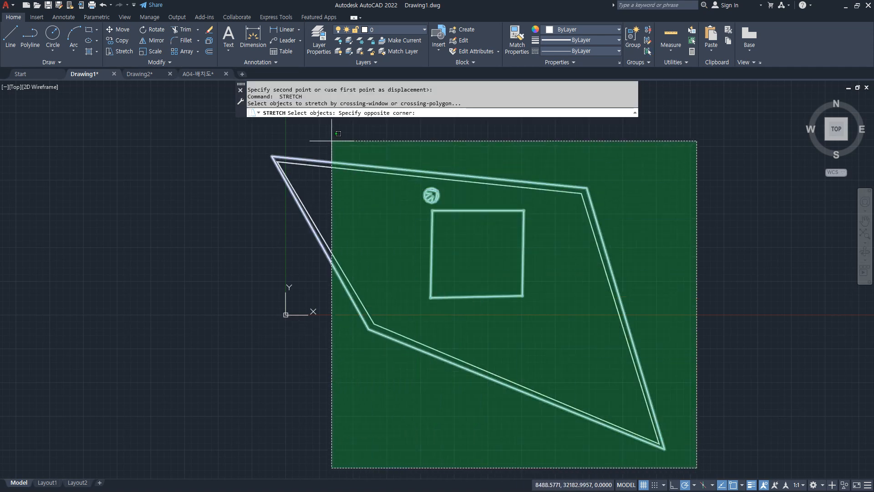
mouse_move(453, 192)
left_mouse_down()
mouse_move(537, 279)
mouse_move(458, 207)
left_mouse_up()
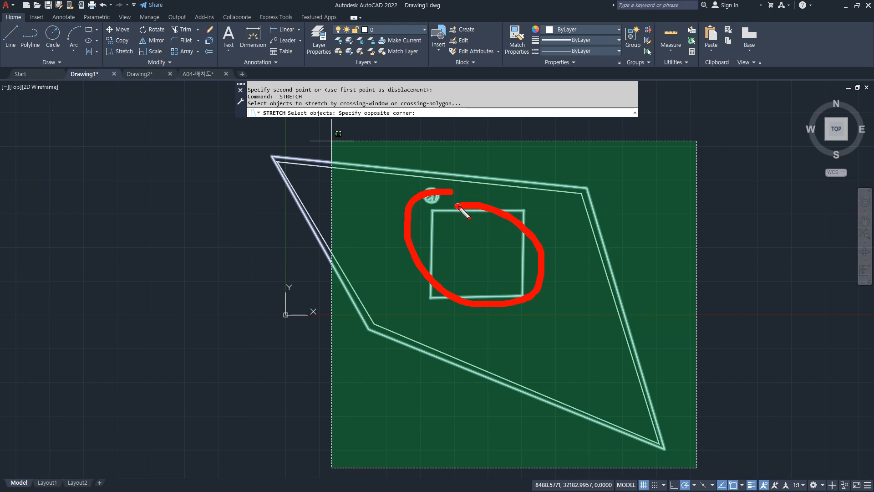
left_click(320, 140)
key("Return")
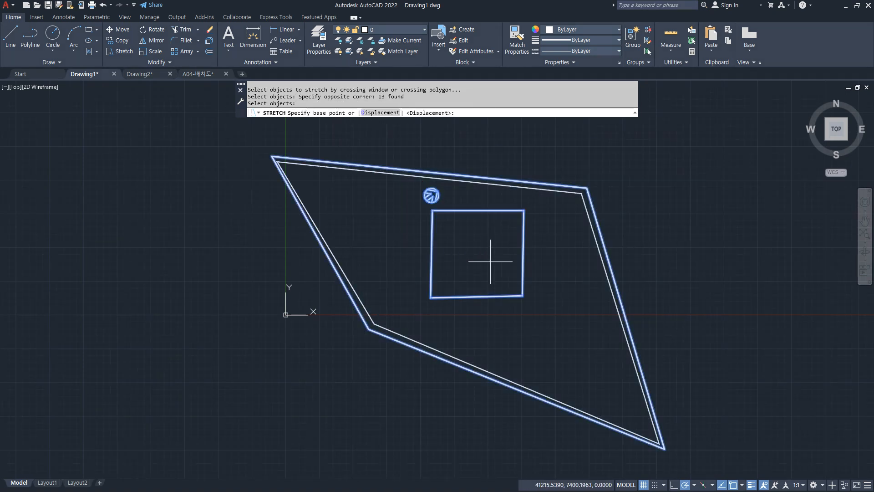
left_click(522, 296)
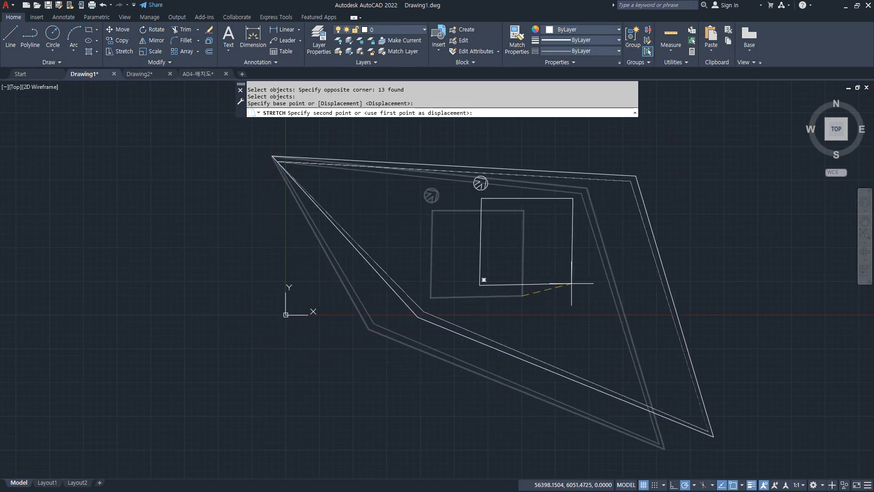
left_click(523, 277)
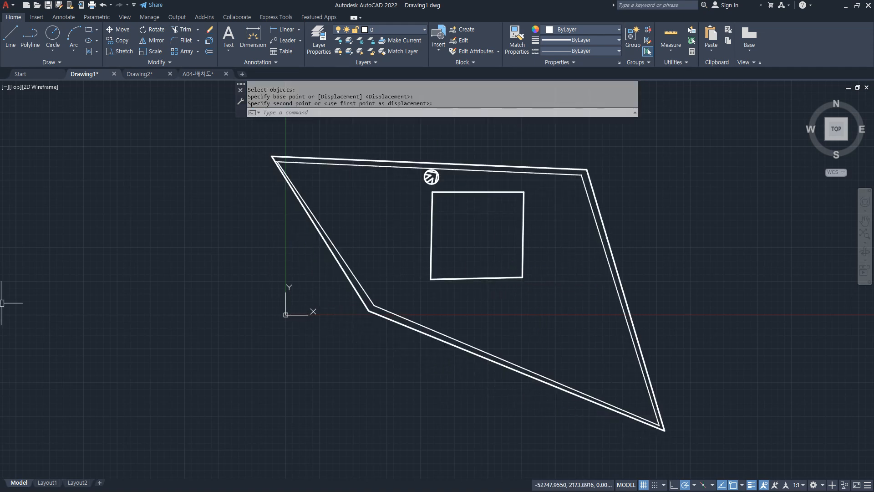
- Draw a rectangle in an empty area of the drawing
type("z")
key("Return")
type("a")
key("Return")
type("rec")
key("Return")
left_click(249, 310)
left_click(351, 233)
- Draw a circle beside the rectangle and a single slanted line to the right of the circle
type("c")
key("Return")
left_click(446, 273)
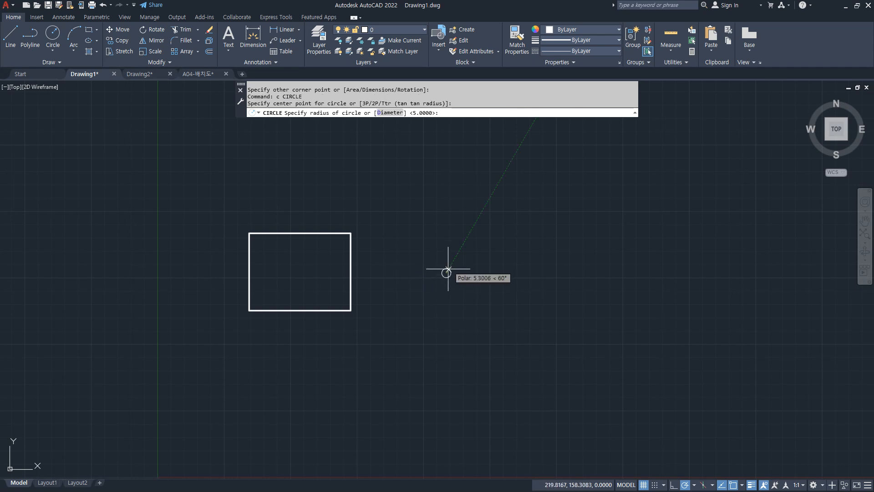
left_click(446, 234)
type("l")
key("Return")
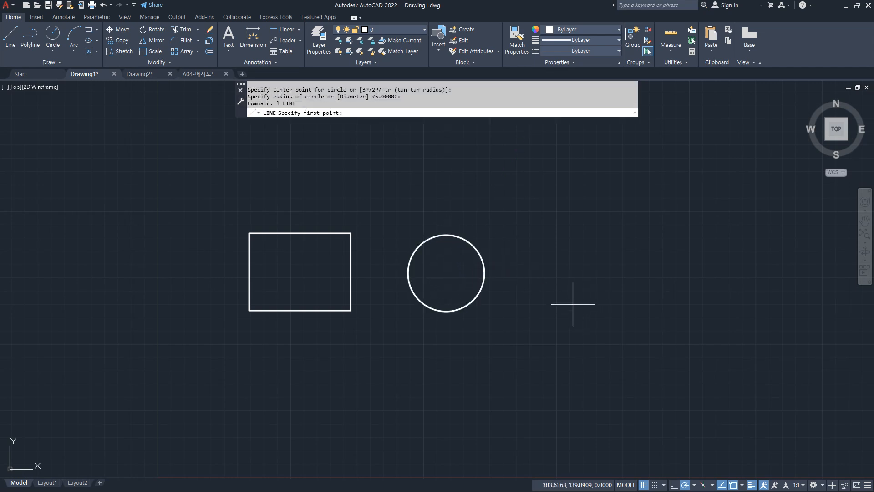
left_click(548, 301)
left_click(616, 223)
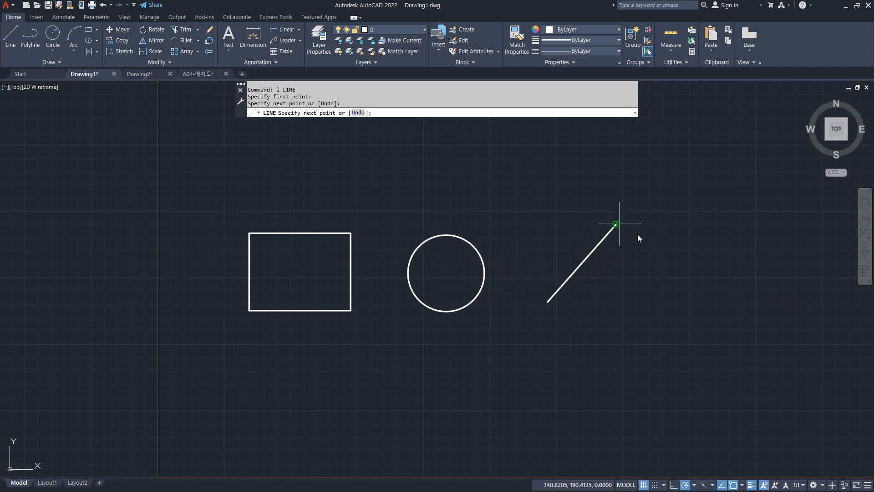
key("Escape")
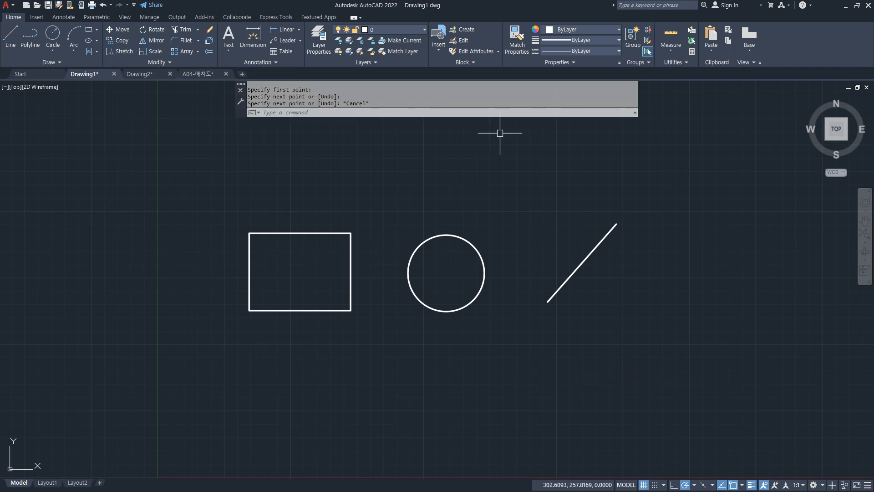
- Select the line, the circle and the rectangle with crossing selections to show their grips
left_click(608, 296)
left_click(549, 248)
key("ctrl+2")
mouse_move(624, 239)
left_mouse_down()
mouse_move(615, 209)
mouse_move(616, 239)
left_mouse_up()
key("Escape")
left_click(424, 274)
left_click(314, 273)
mouse_move(450, 323)
left_mouse_down()
mouse_move(477, 298)
mouse_move(441, 328)
left_mouse_up()
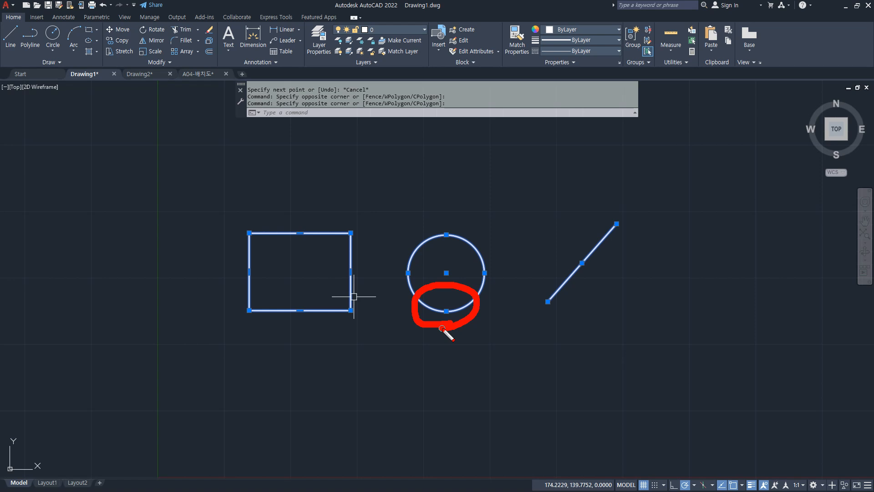
key("Escape")
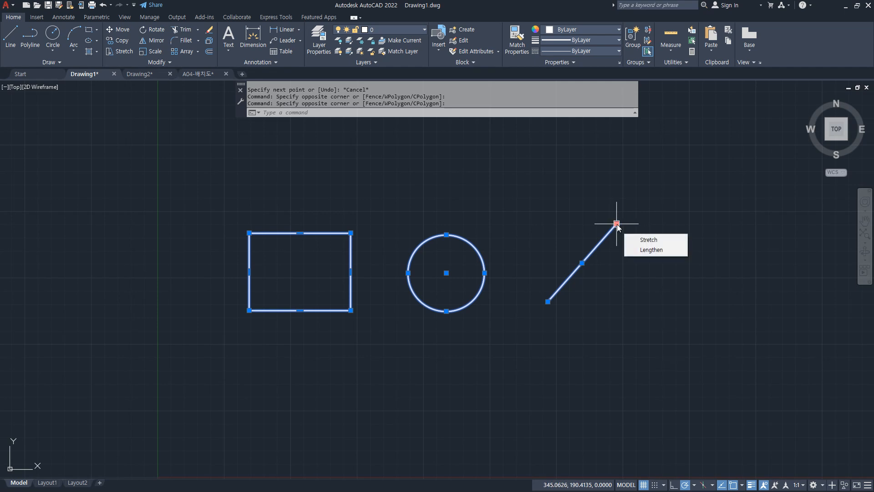
- Cycle the line's upper endpoint grip through Move, Rotate, Scale and Mirror back to Stretch, and stretch both line endpoints outward
left_click(614, 224)
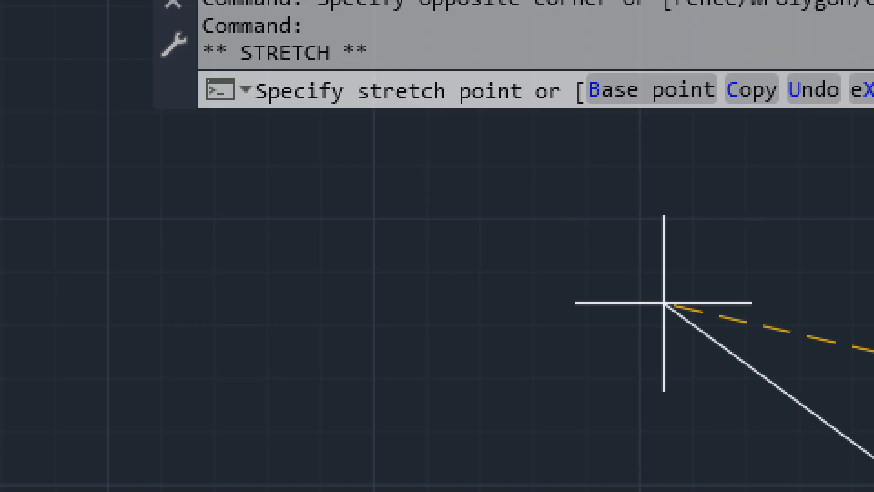
key("space")
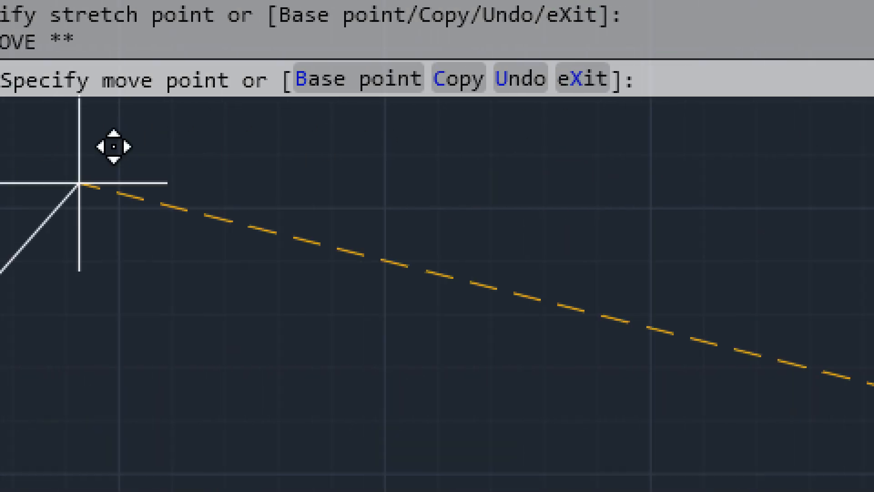
key("space")
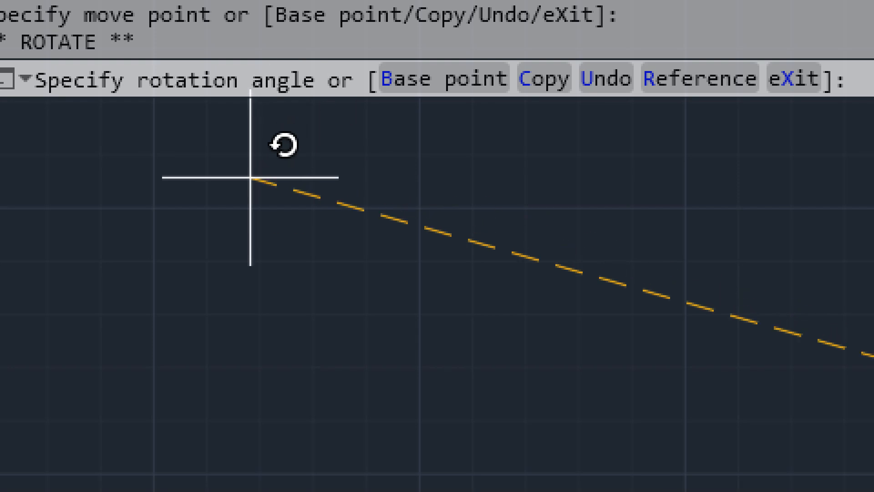
key("space")
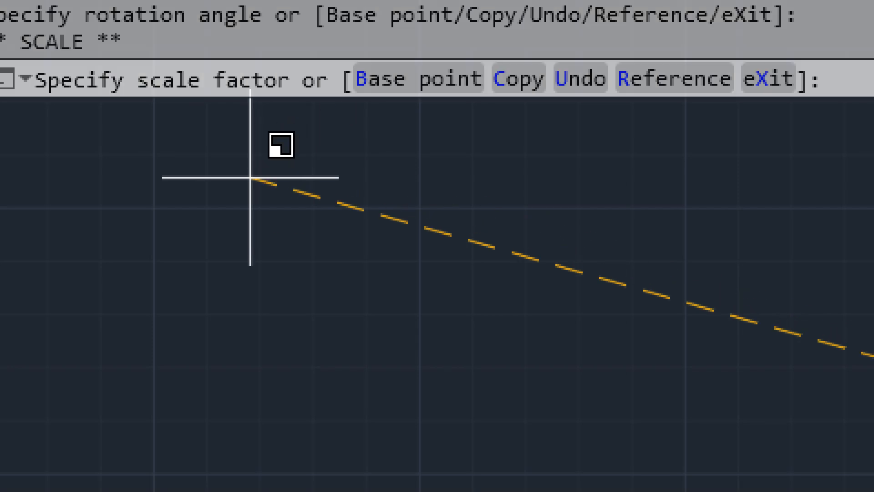
key("space")
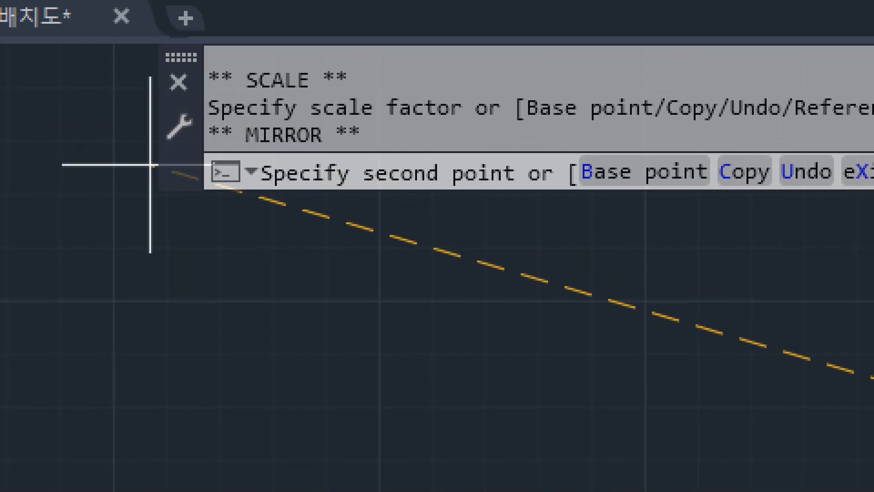
key("space")
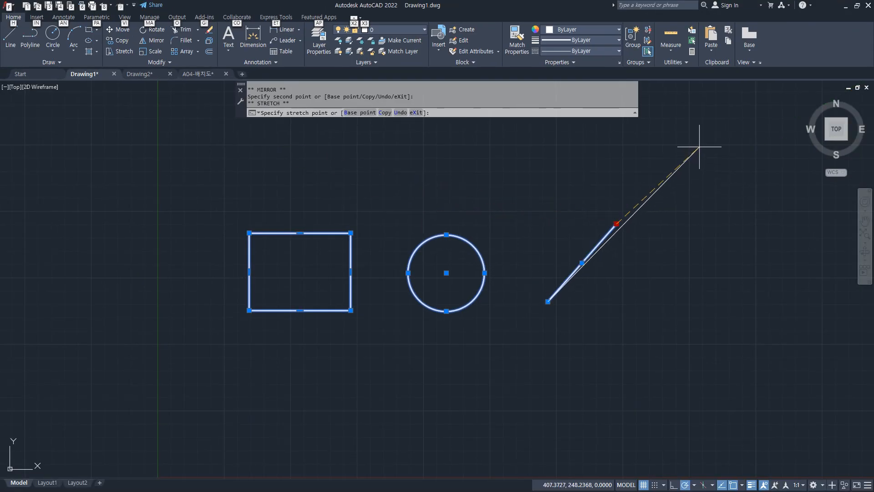
left_click(735, 197)
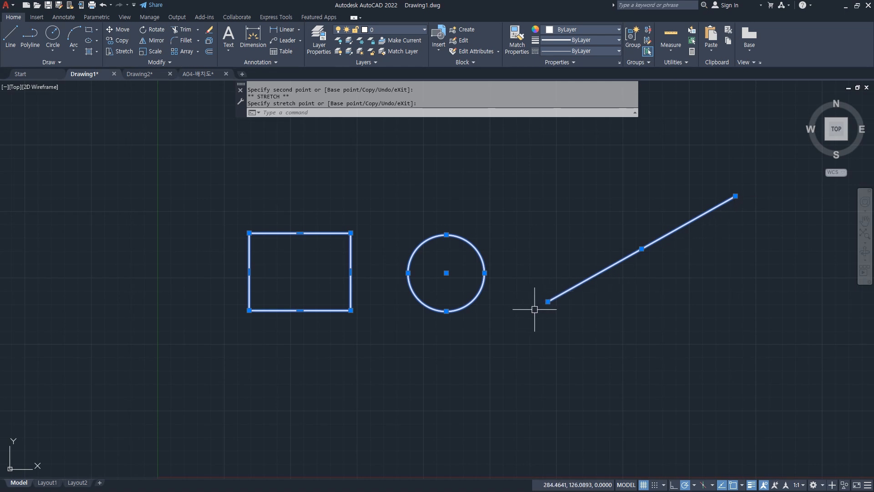
left_click(547, 301)
left_click(556, 358)
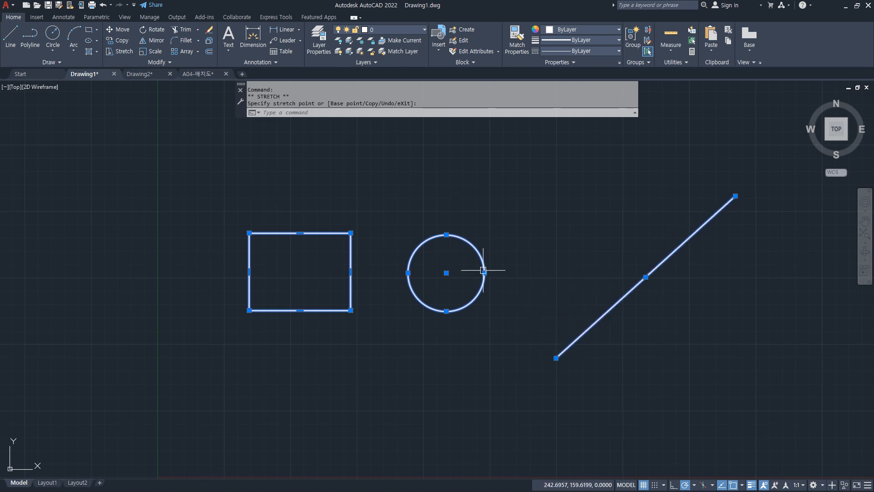
- Enlarge the circle slightly using its top quadrant grip, and move the line up and to the left by its midpoint grip
left_click(449, 204)
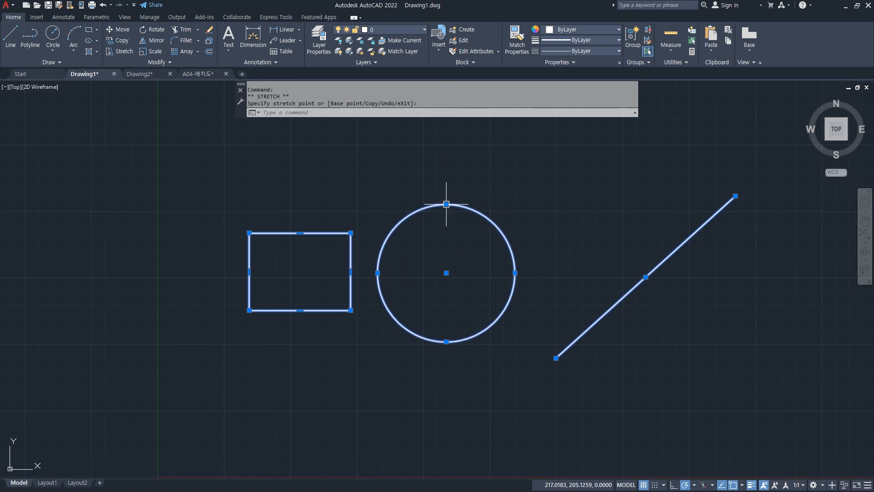
left_click(446, 228)
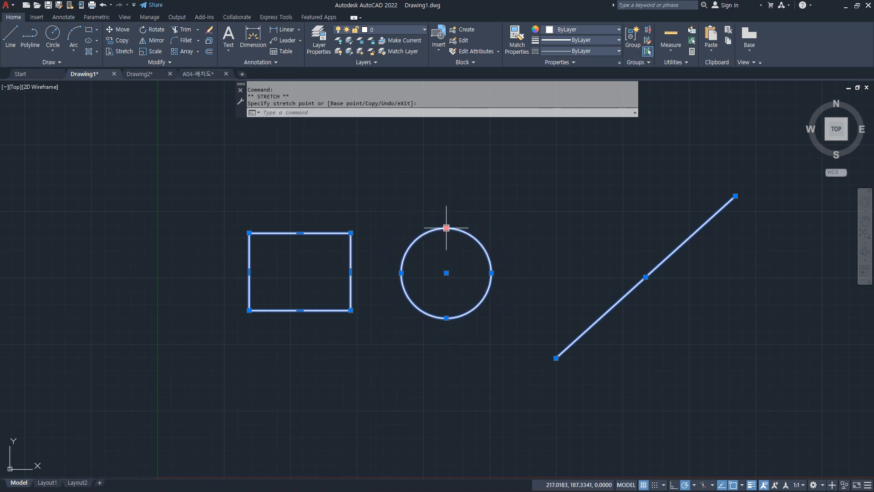
left_click(645, 276)
left_click(608, 225)
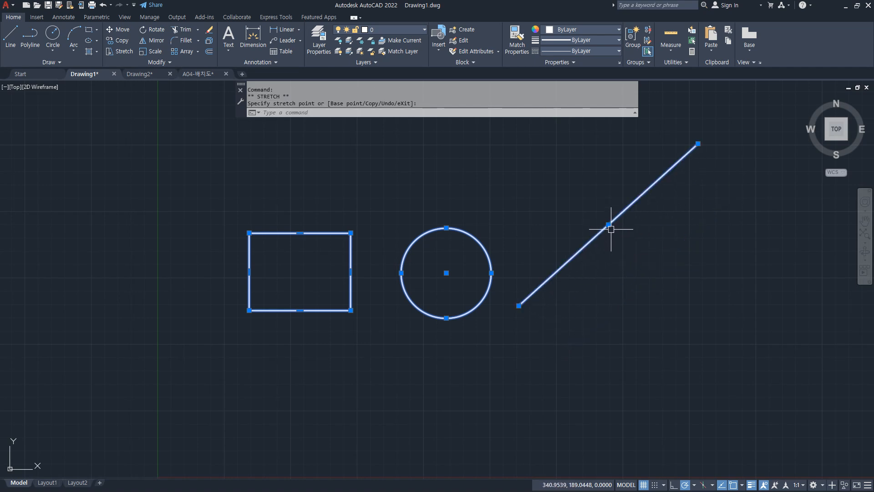
- Move the line down and to the right by its midpoint grip, and the circle up and to the right by its center grip
left_click(606, 224)
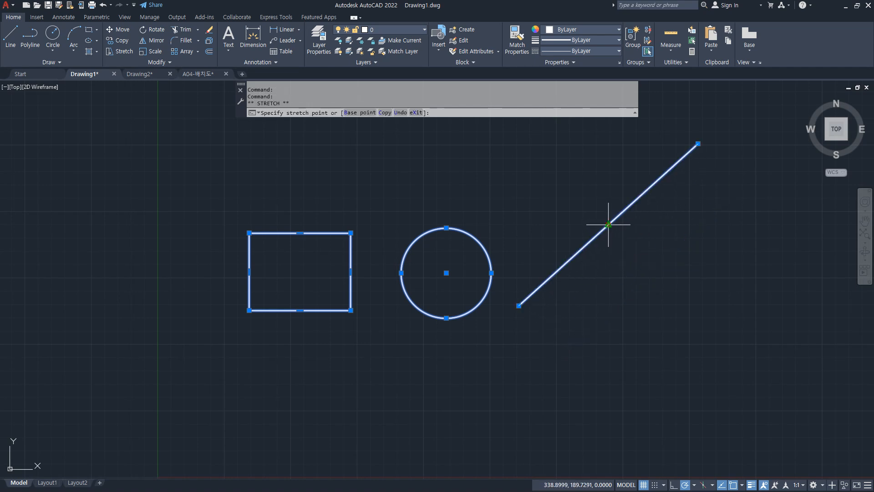
left_click(668, 265)
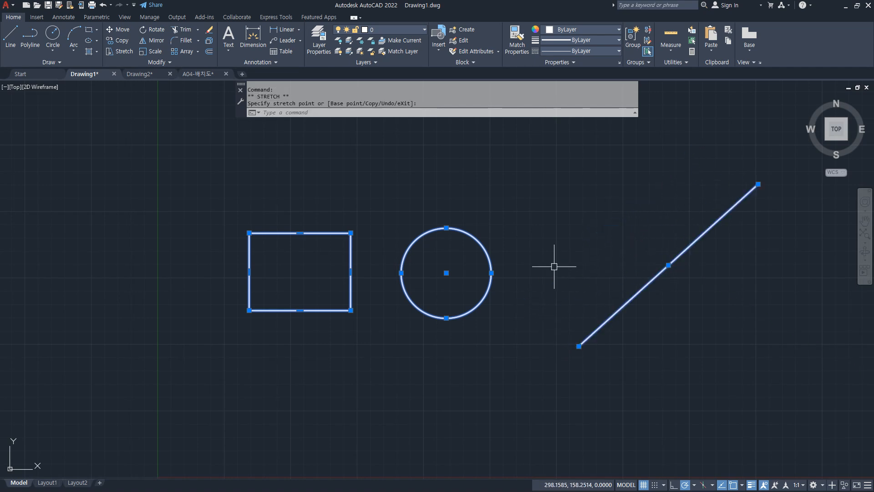
left_click(446, 273)
left_click(498, 243)
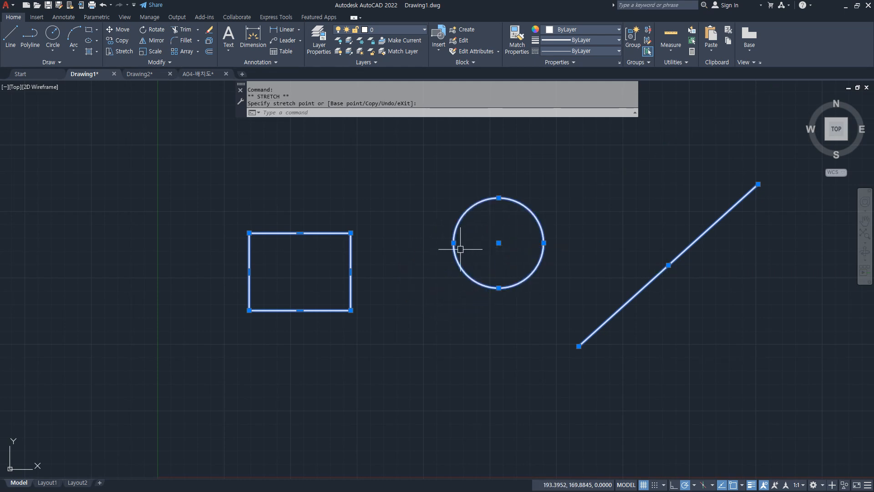
- Enlarge the rectangle upward and leftward using its edge midpoint grips, and pull its upper-left corner grip inward
left_click(299, 233)
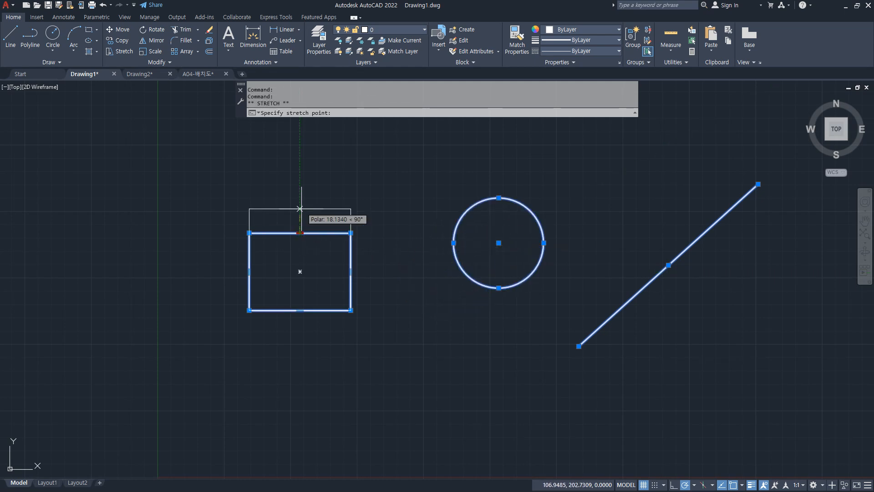
left_click(300, 186)
left_click(249, 249)
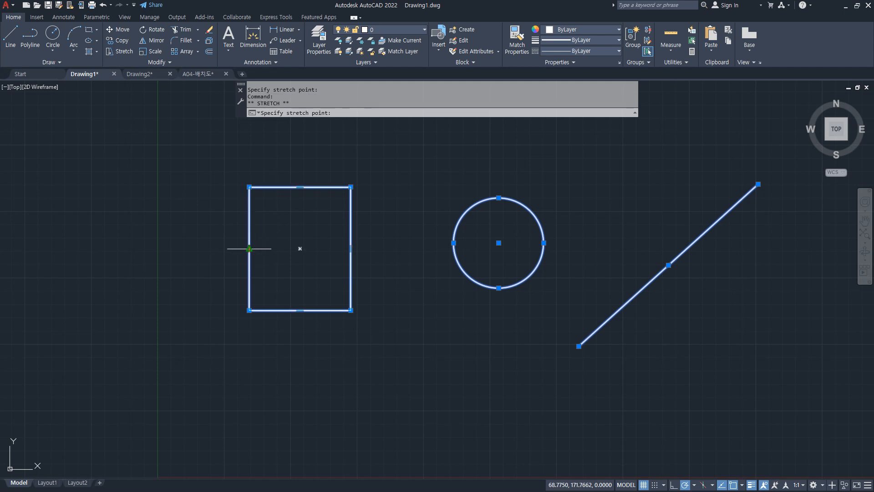
left_click(199, 249)
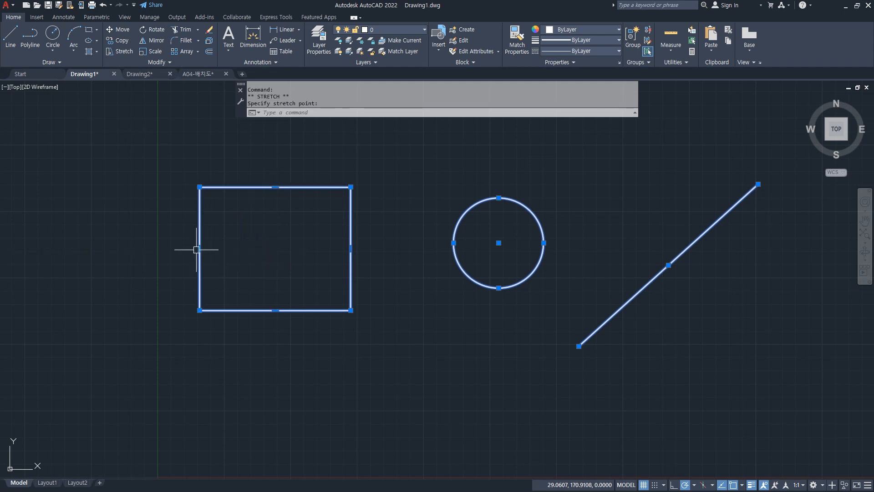
left_click(200, 187)
left_click(229, 214)
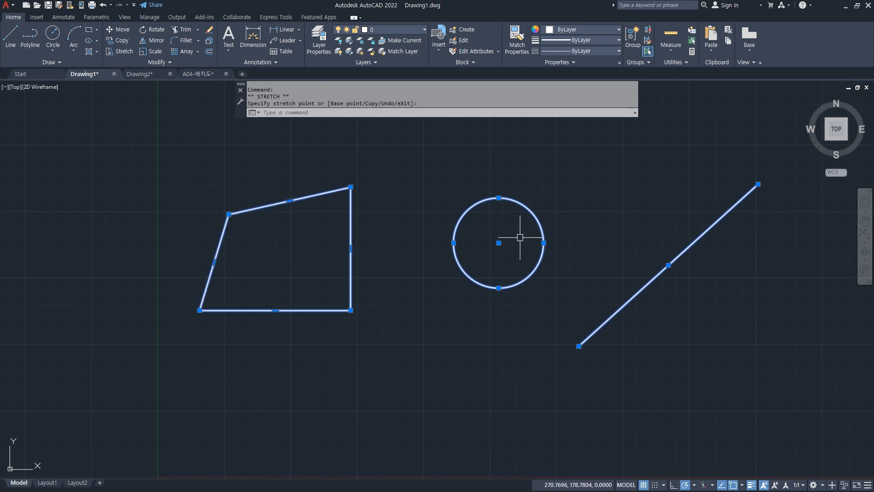
- Preview Move, Rotate, Scale and Mirror on all selected shapes from the line's lower endpoint grip, and cancel the grip edit
left_click(579, 347)
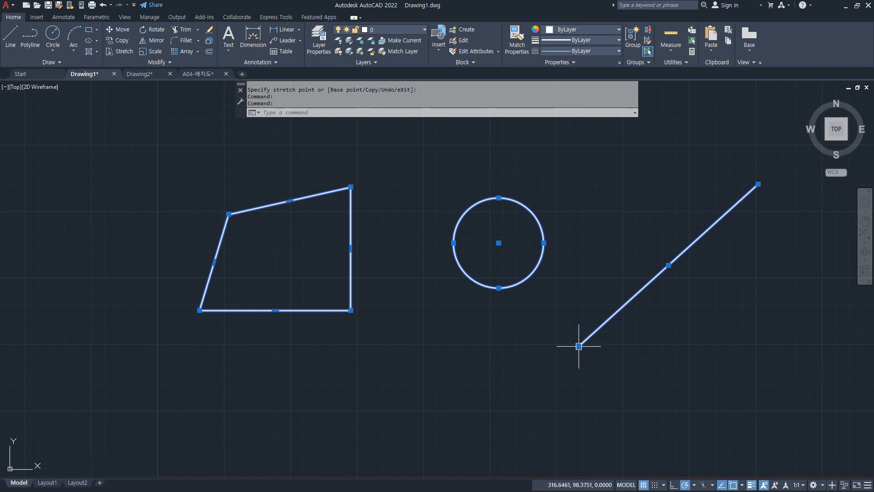
left_click(579, 346)
key("space")
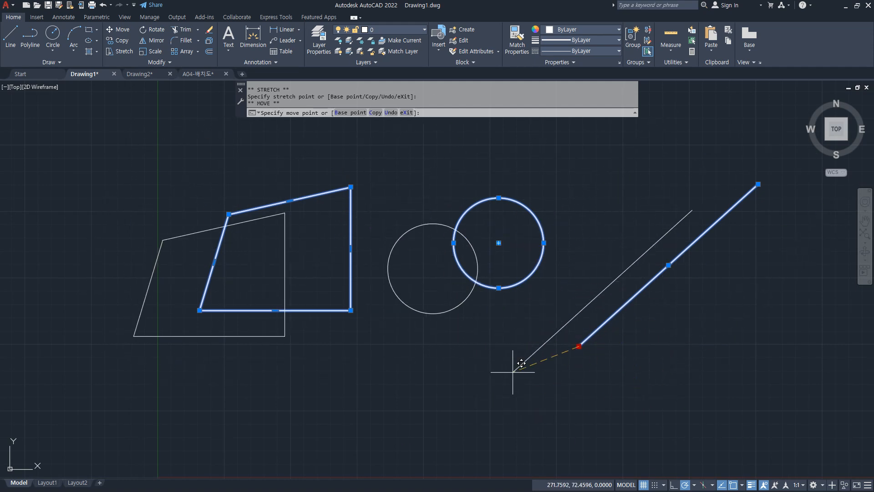
key("space")
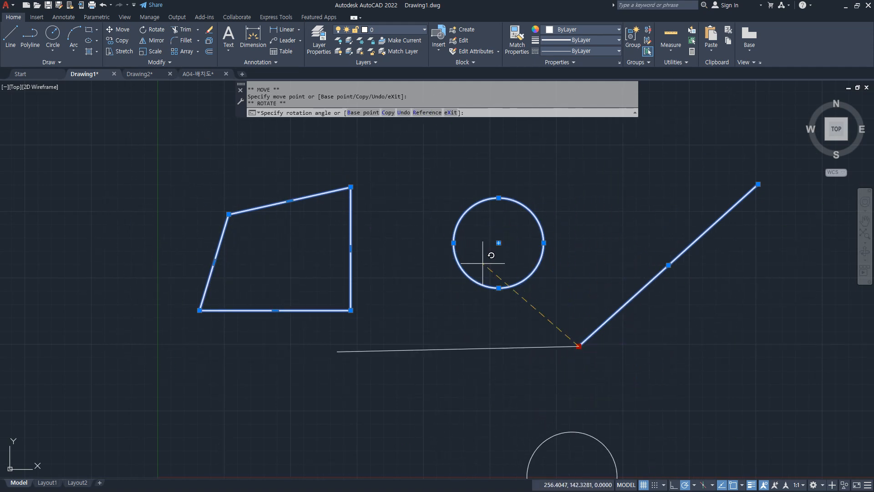
key("space")
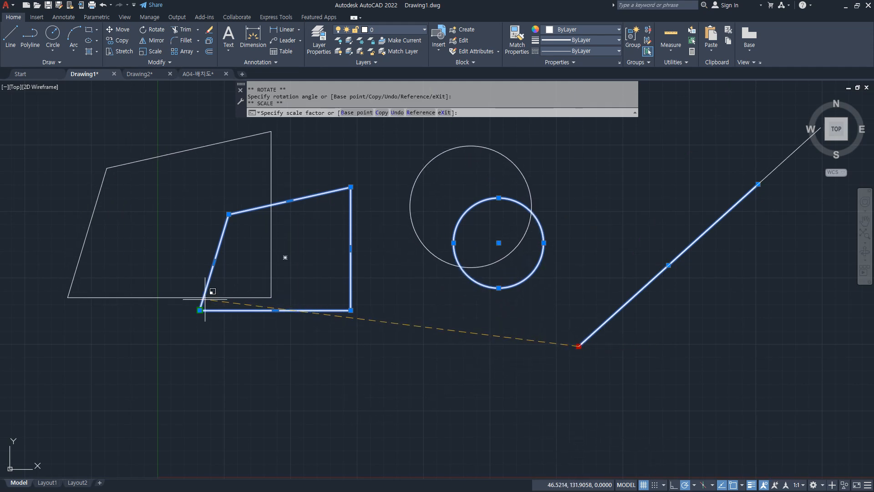
key("space")
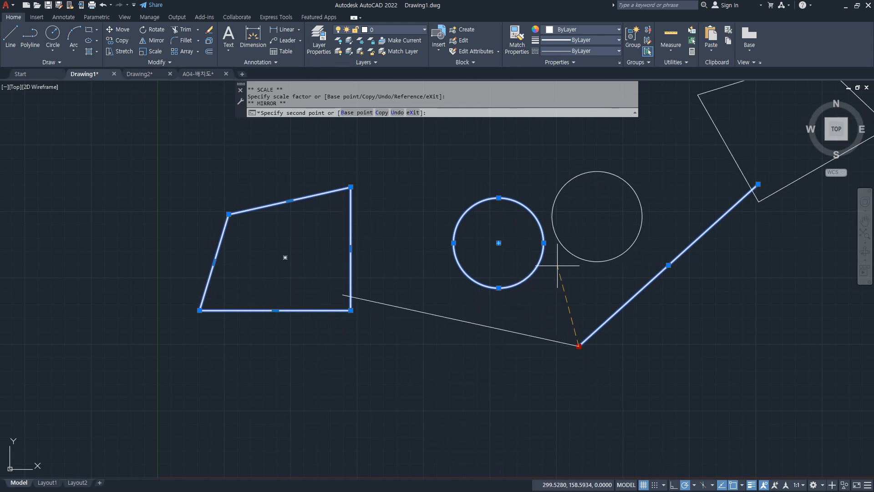
key("space")
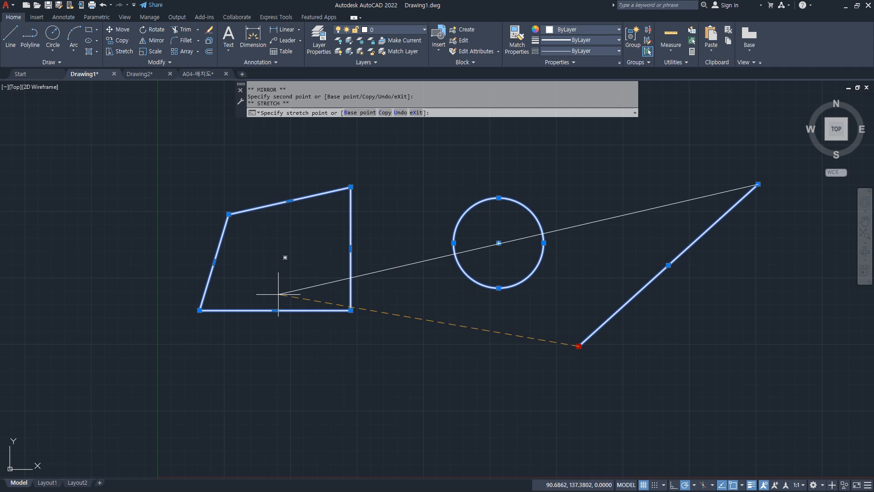
key("Escape")
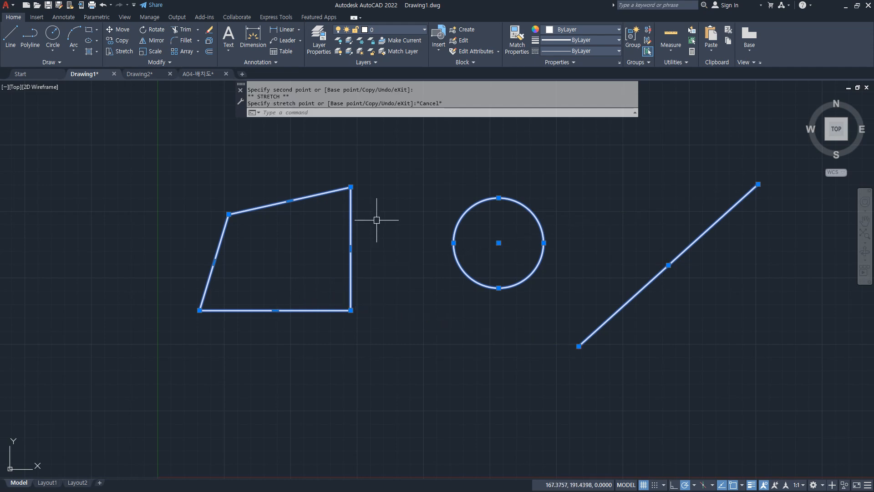
- Stretch the line's upper endpoint outward and back inward to shorten the line, and clear the selection
middle_click_drag(718, 187, 585, 234)
left_click(625, 232)
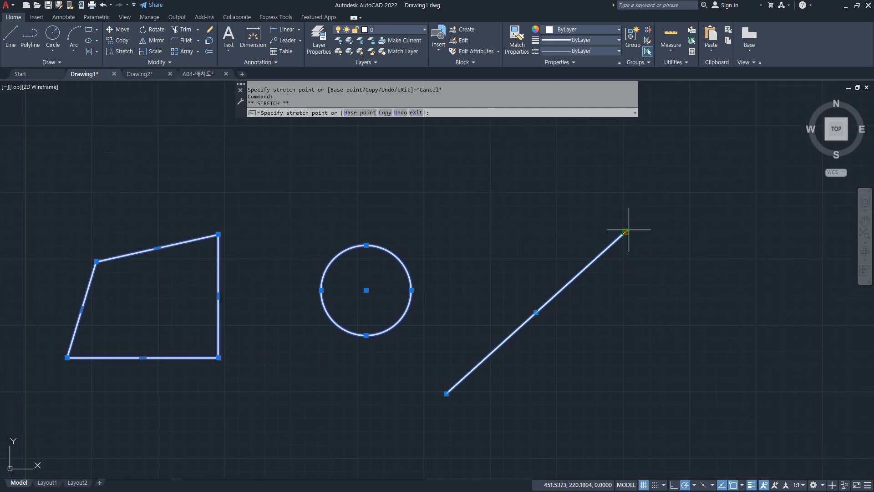
left_click(739, 152)
left_click(740, 152)
left_click(593, 272)
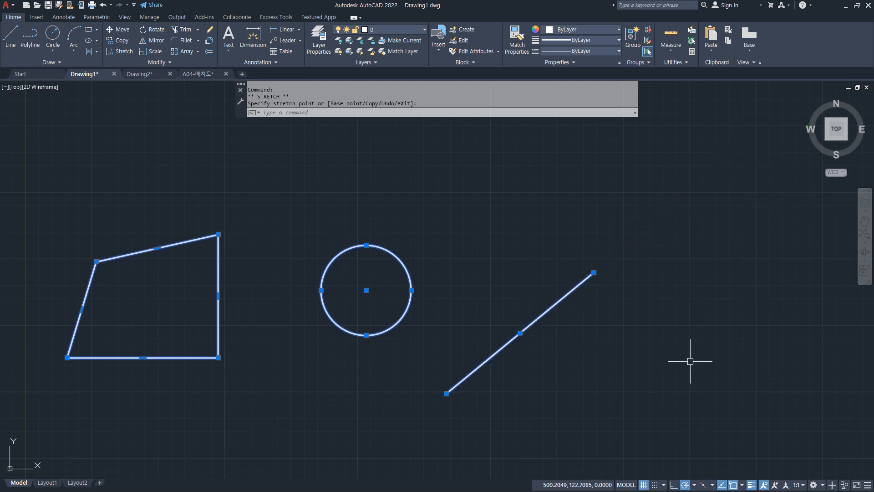
left_click(594, 273)
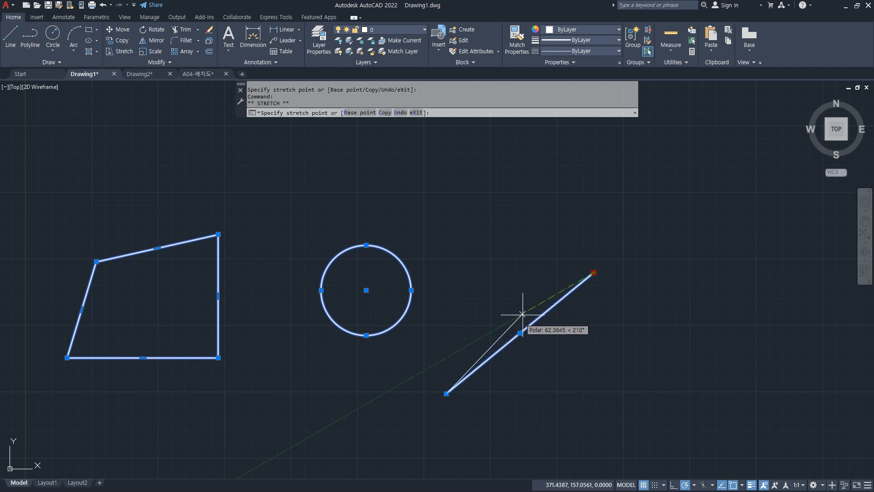
left_click(514, 327)
mouse_move(515, 327)
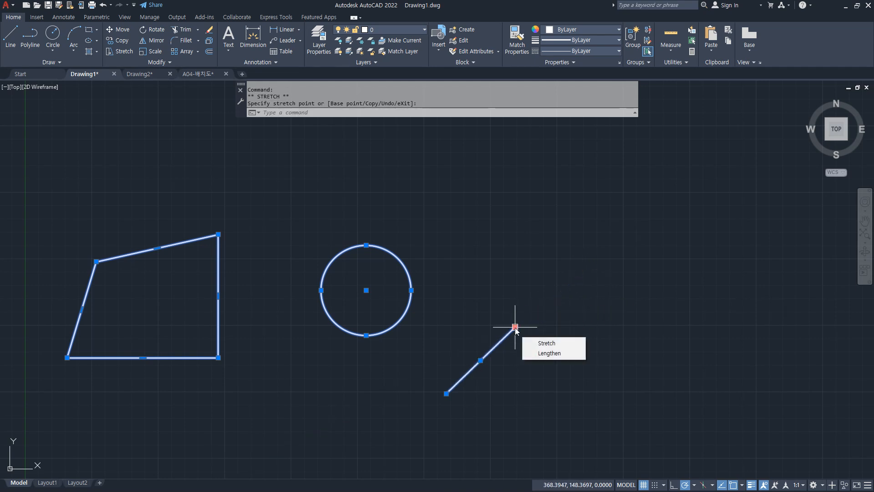
key("Escape")
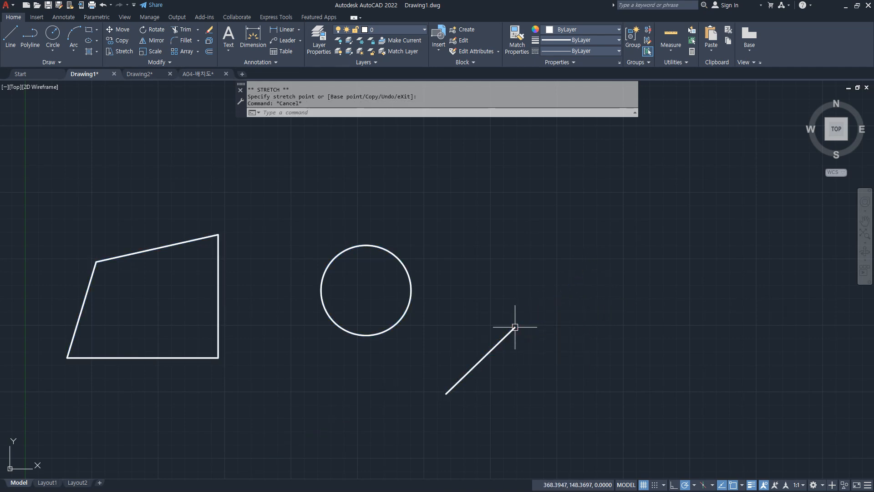
- Select the four-sided shape, circle and line with a crossing selection and open the Properties palette
left_click(591, 375)
left_click(105, 212)
middle_click_drag(192, 281, 347, 244)
key("ctrl+1")
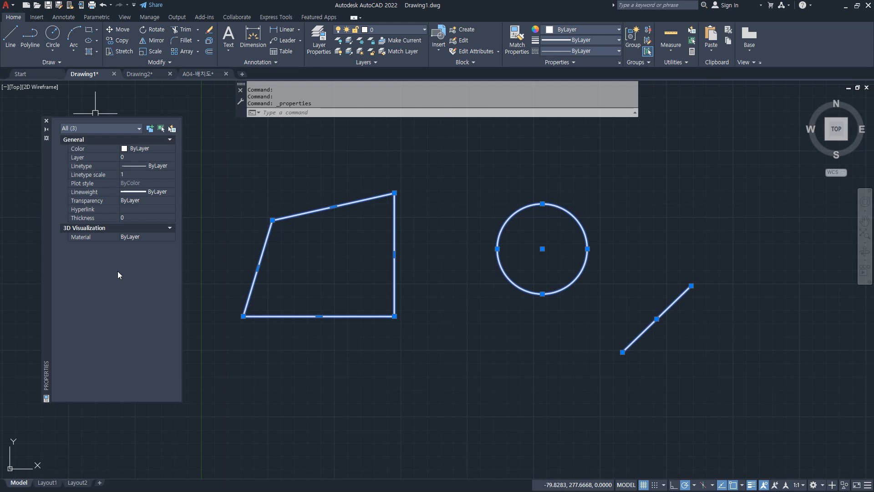
- Clear and reselect all three shapes twice to compare the Properties palette with and without a selection
key("Escape")
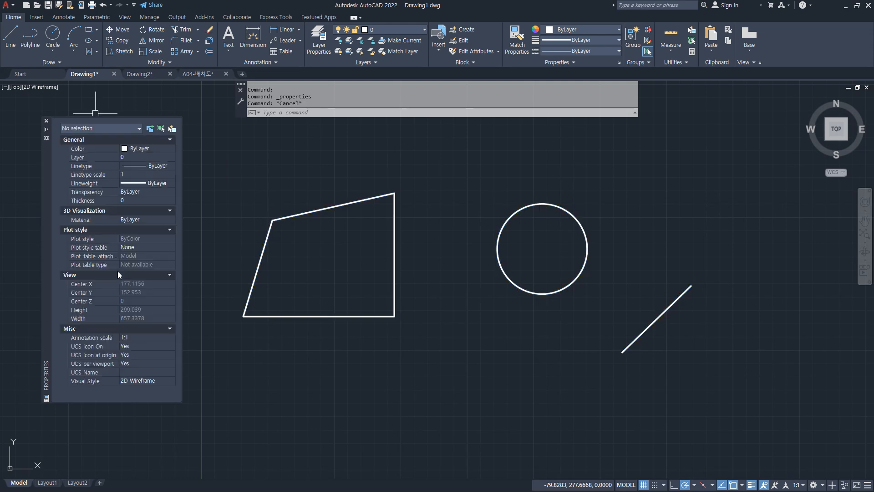
left_click(760, 357)
left_click(328, 189)
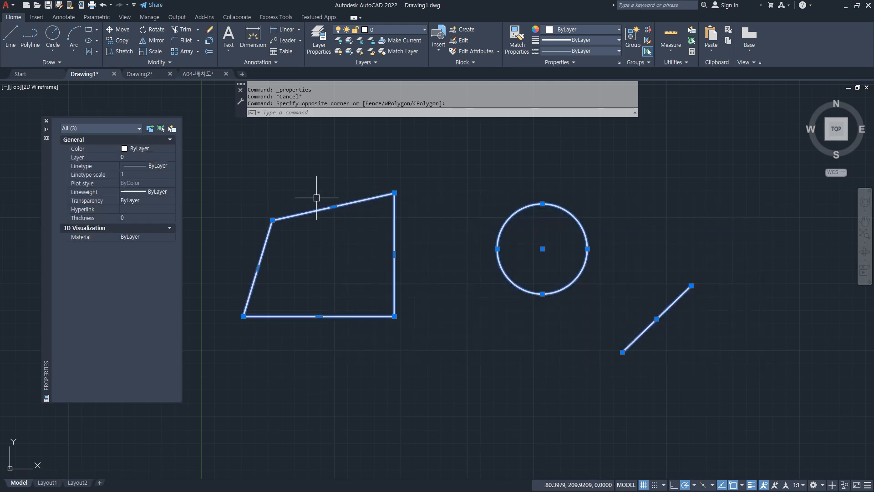
key("Escape")
left_click(803, 397)
left_click(319, 177)
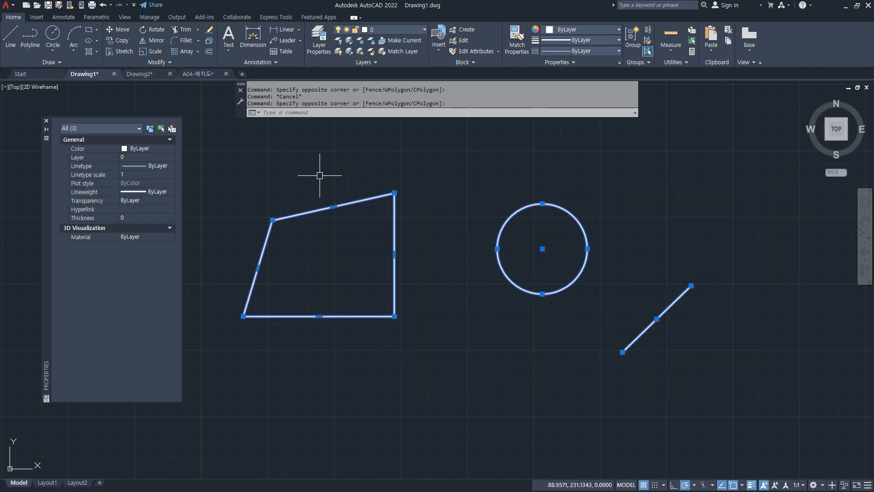
- Dock the Properties palette beside the drawing area and clear the selection
double_click(49, 168)
key("Escape")
key("Escape")
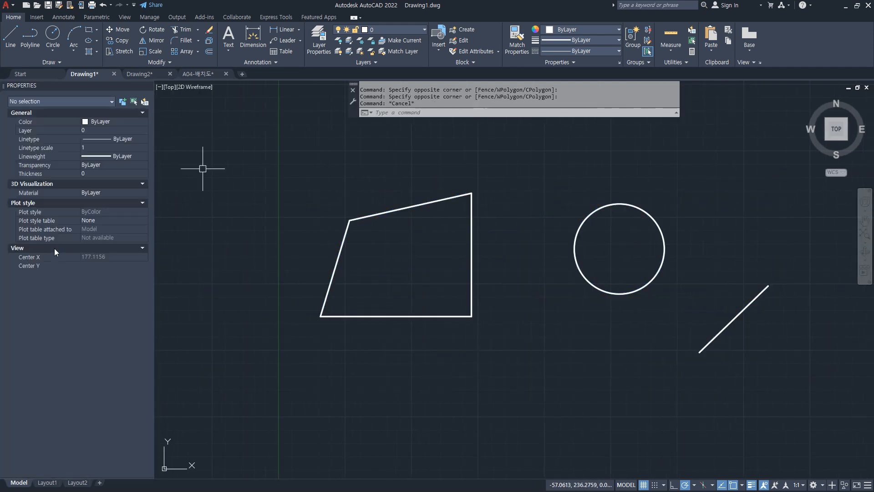
- Select all three shapes, examine the available Material options in their shared properties, and clear the selection
left_click(846, 385)
left_click(284, 145)
left_click(119, 210)
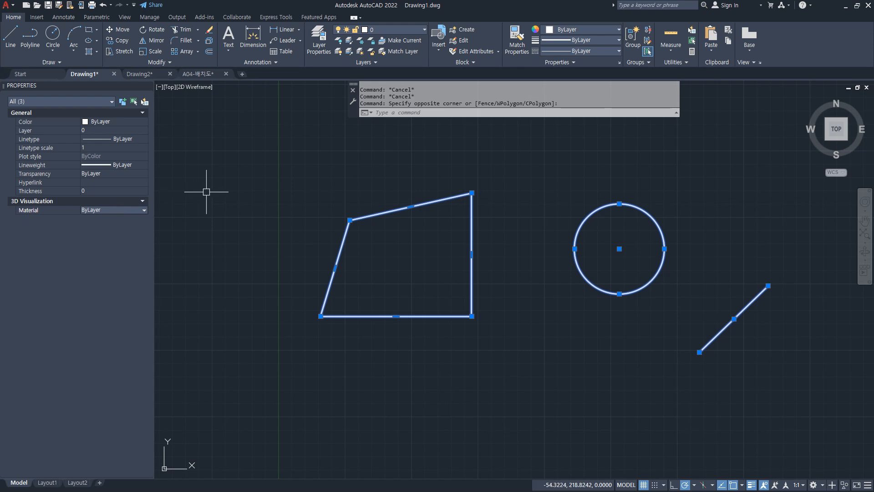
left_click(100, 210)
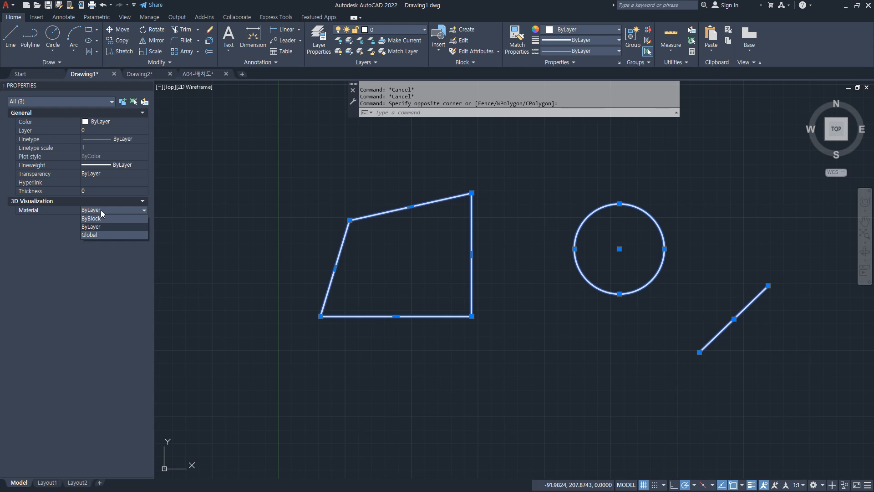
left_click(220, 207)
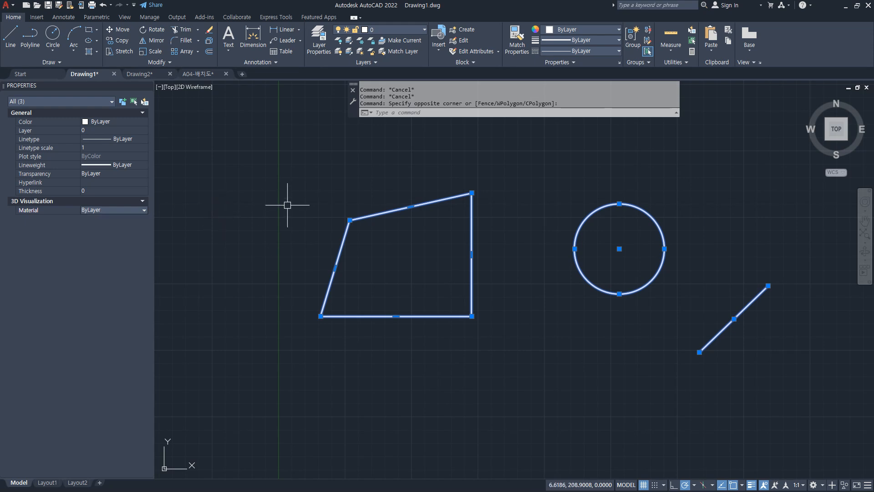
key("Escape")
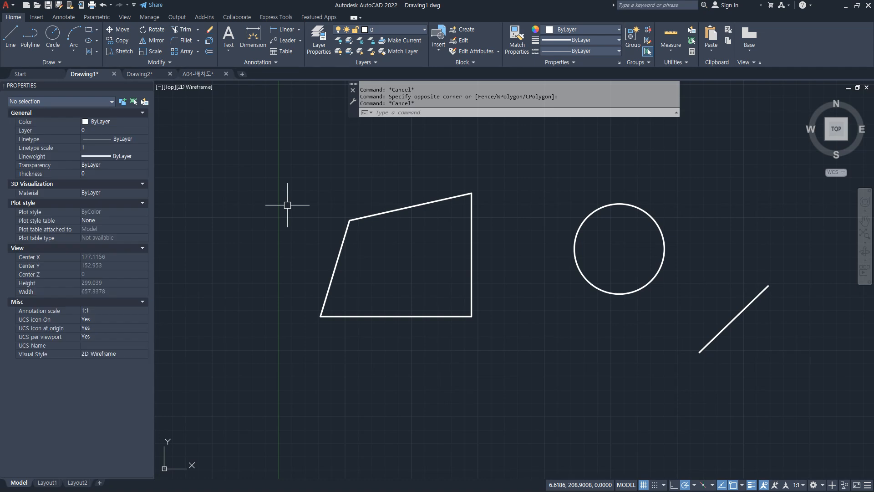
- Reselect the three shapes twice to examine the General and 3D Visualization properties they share, clearing the selection each time
left_click(747, 362)
left_click(293, 200)
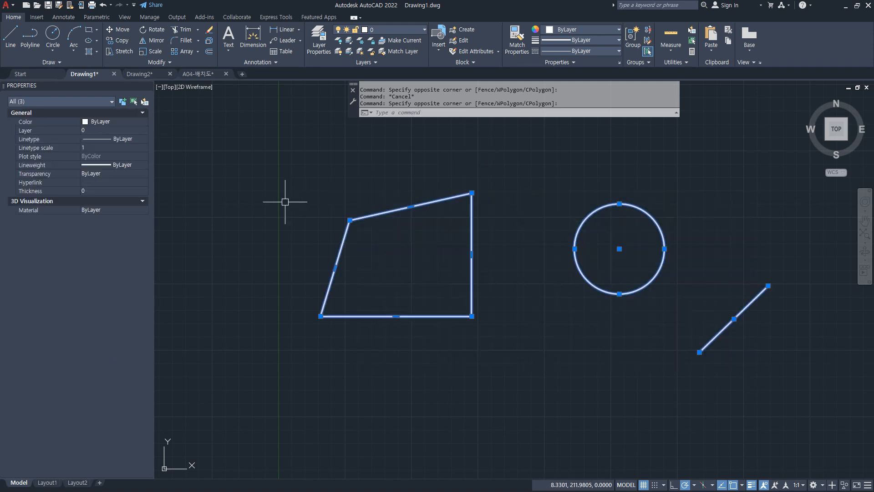
key("Escape")
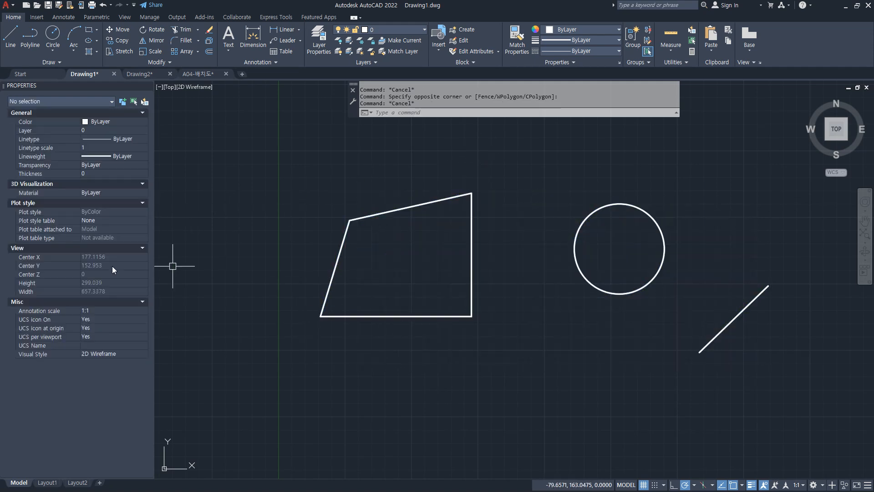
left_click(811, 393)
left_click(318, 167)
left_click(107, 213)
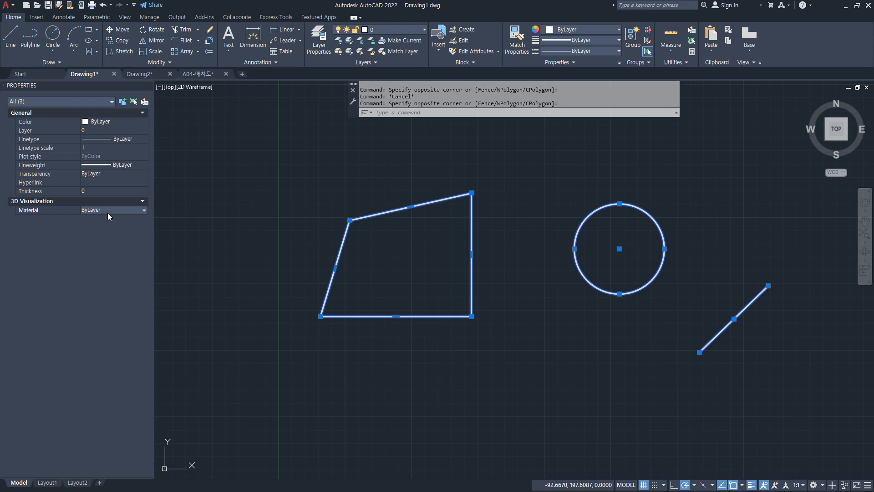
key("Escape")
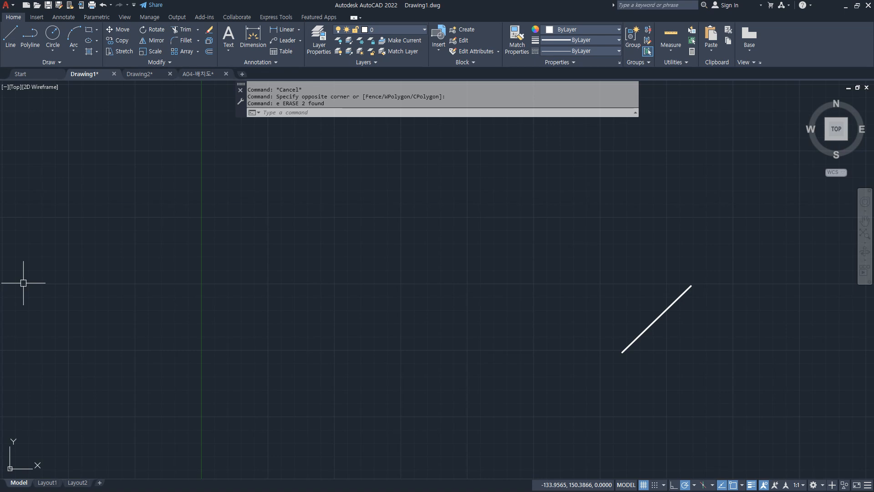
- Switch to the Notepad command notes and review the LENgthen (LEN) entry
key("alt+Tab")
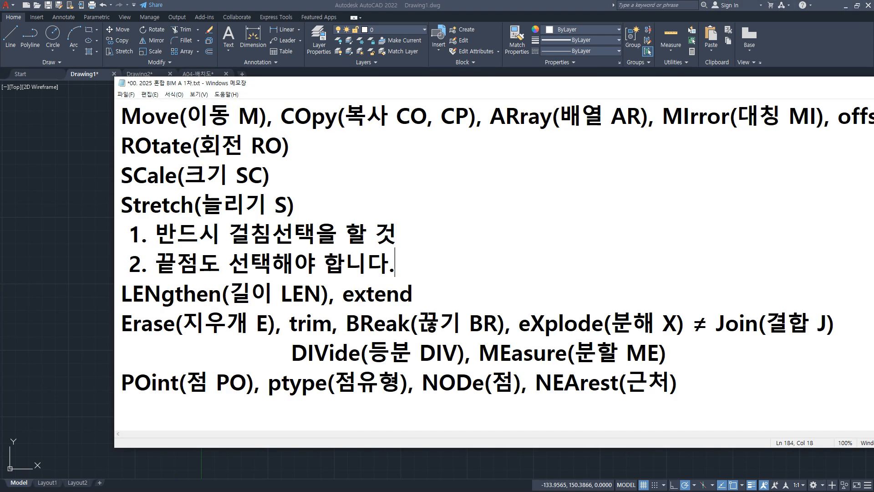
left_click_drag(322, 304, 113, 304)
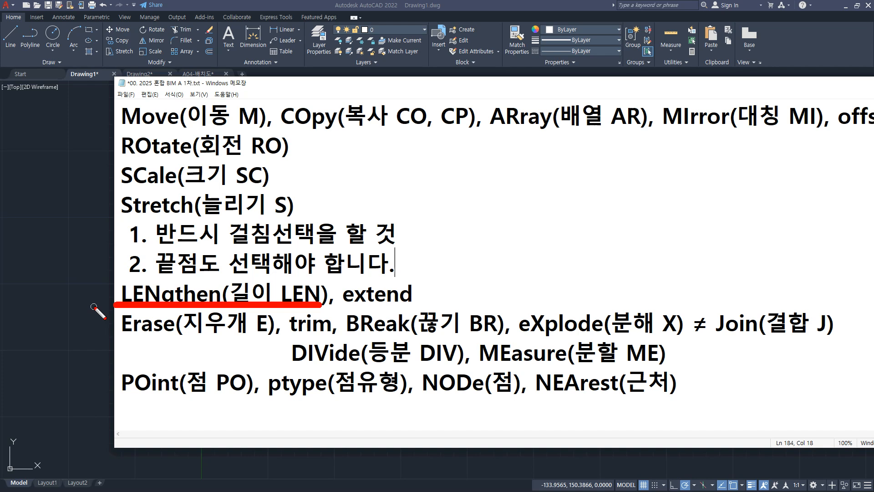
key("Escape")
- Switch to AutoCAD and use Lengthen with the DYnamic option to extend the diagonal line beyond its upper end
key("alt+Tab")
left_click(355, 112)
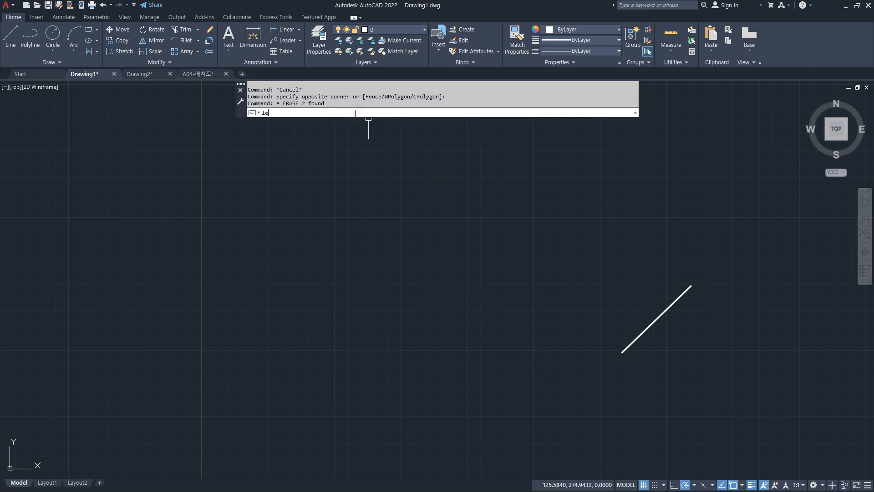
type("len")
key("Return")
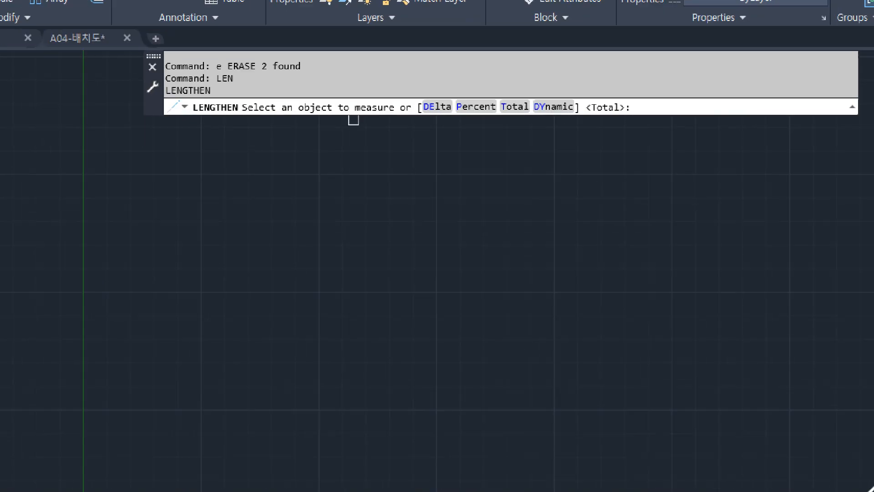
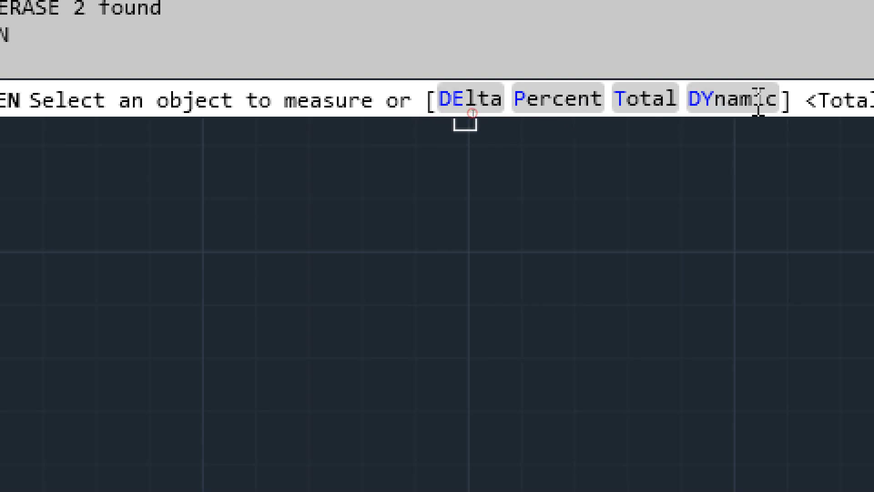
left_click(757, 99)
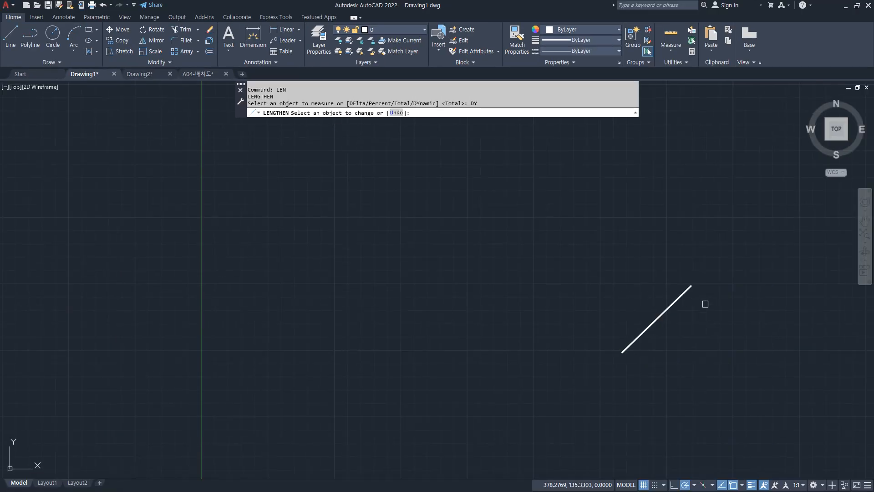
middle_click_drag(686, 289, 431, 285)
left_click(432, 286)
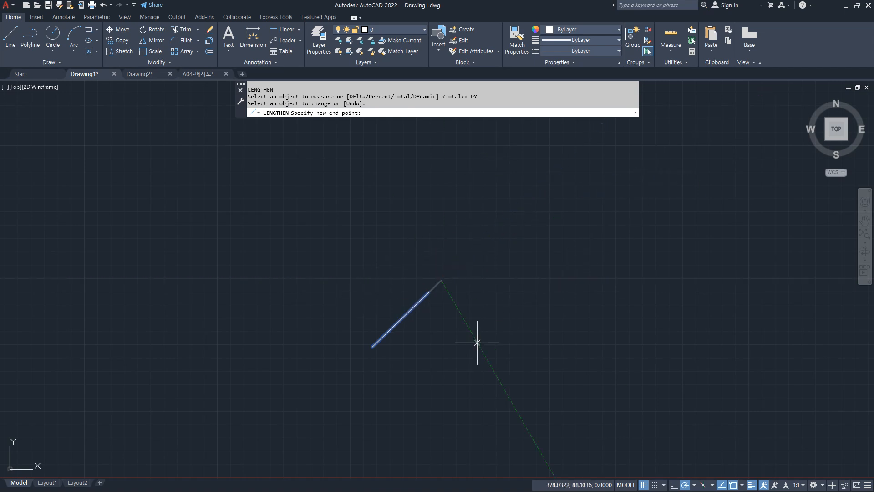
left_click(628, 239)
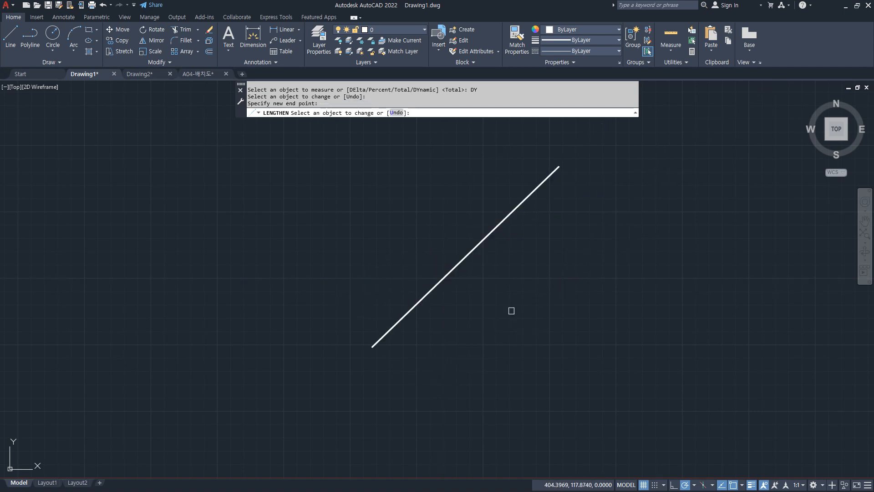
- Dynamically extend the diagonal line slightly beyond its lower end and finish Lengthen
left_click(401, 319)
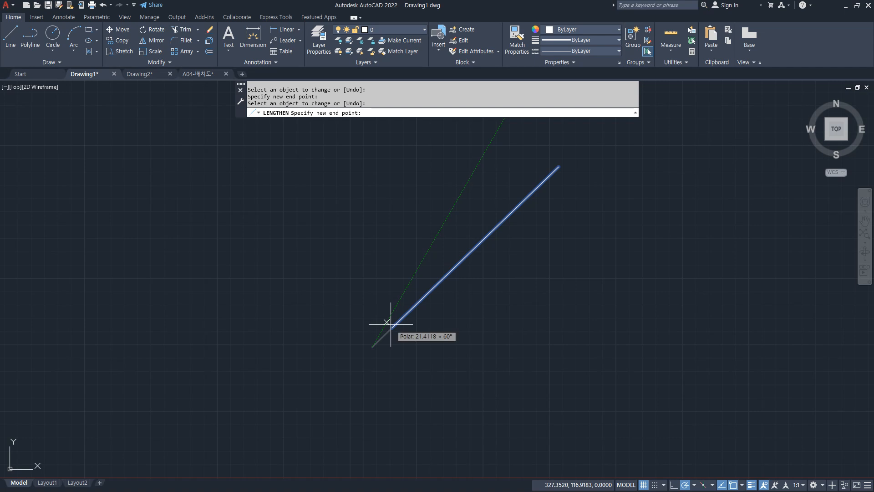
left_click(304, 307)
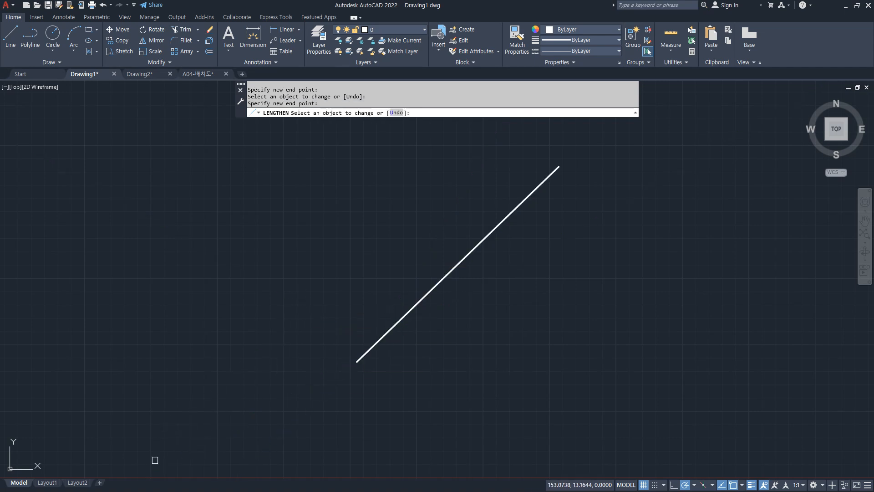
key("Escape")
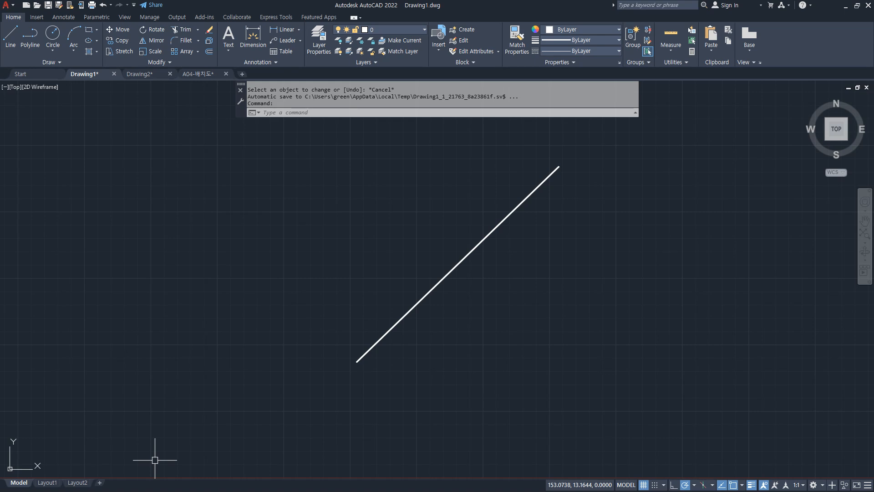
type("len")
key("Return")
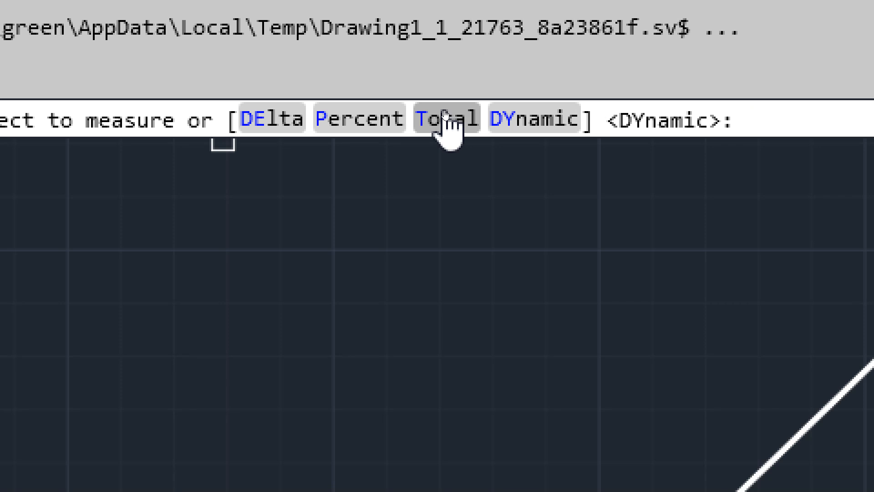
key("Escape")
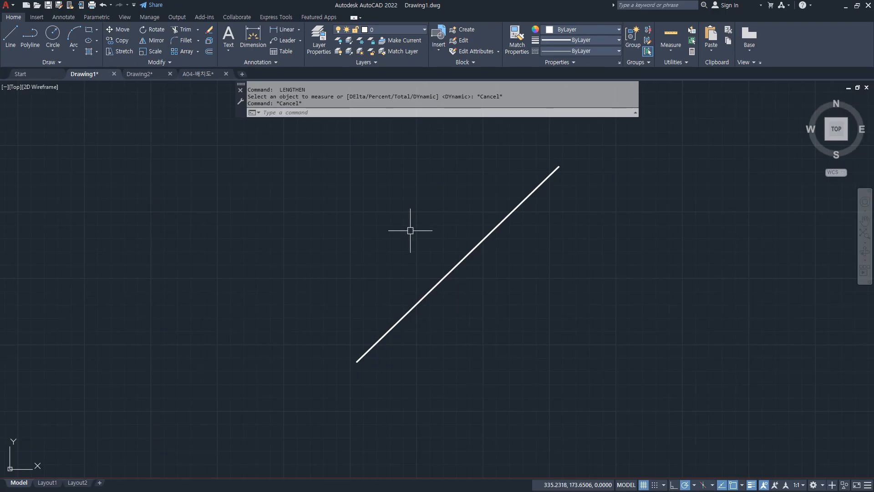
- Draw three separate short slanted lines, two to the left of the diagonal line and one to its right
type("l")
key("Return")
left_click(309, 312)
left_click(294, 241)
key("Return")
key("Return")
left_click(136, 313)
left_click(142, 234)
key("Return")
key("Return")
left_click(533, 388)
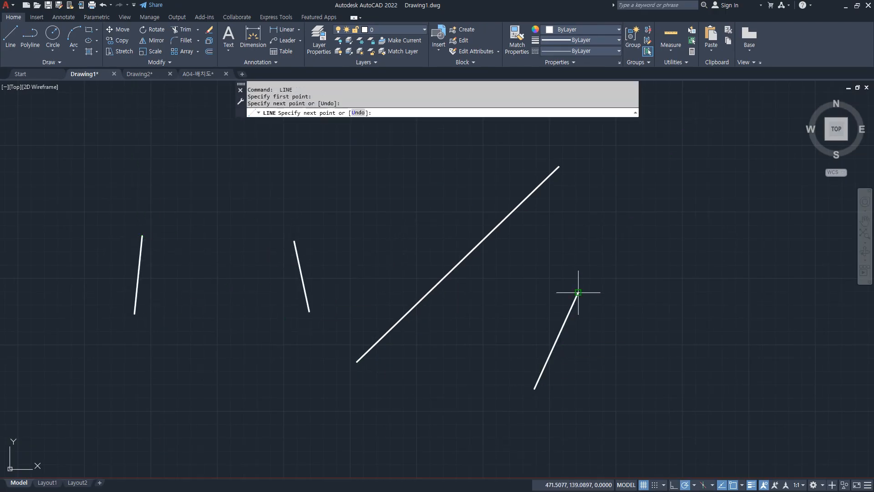
left_click(578, 293)
key("Return")
- Draw two three-point arcs, one to the right of the lines and one to their left
scroll(520, 333, "down", 2)
scroll(519, 334, "down", 2)
type("a")
key("Return")
left_click(671, 374)
left_click(658, 336)
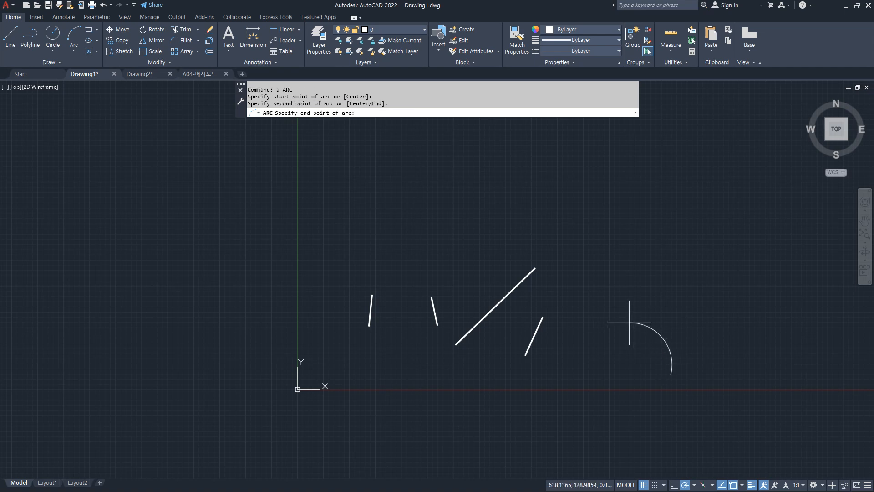
left_click(626, 289)
type("a")
key("Return")
left_click(239, 314)
left_click(251, 274)
left_click(278, 244)
- Use Lengthen with the Total option to set all four lines and both arcs to a length of 150
type("1en")
key("Return")
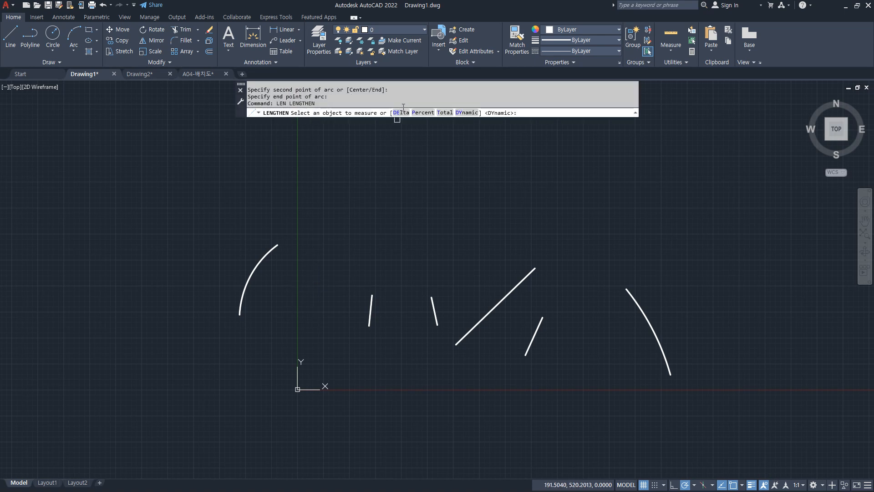
left_click(445, 112)
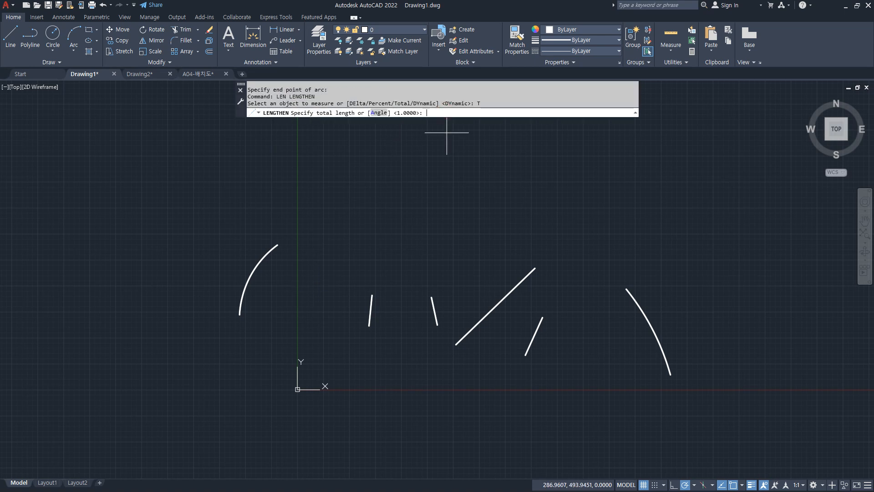
key("Return")
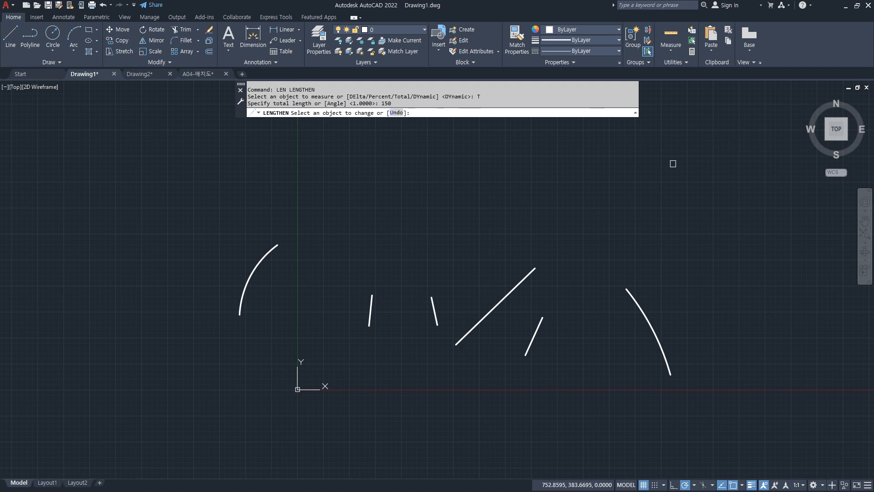
left_click(541, 323)
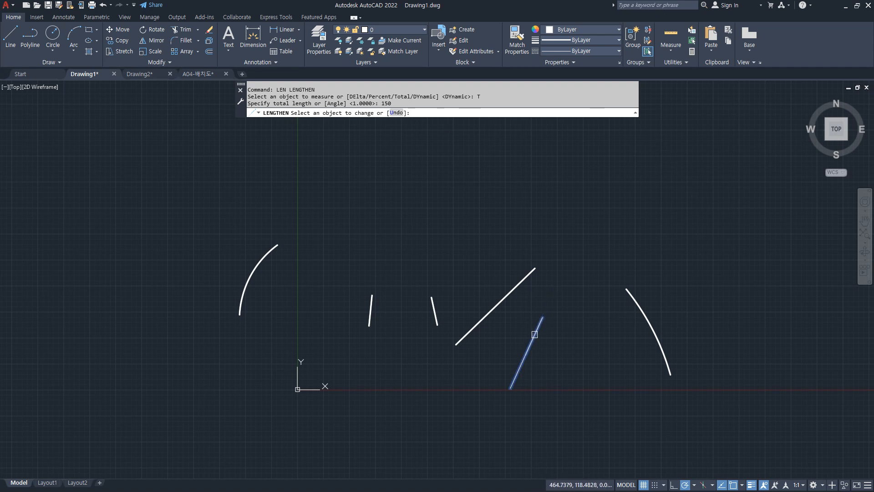
left_click(541, 322)
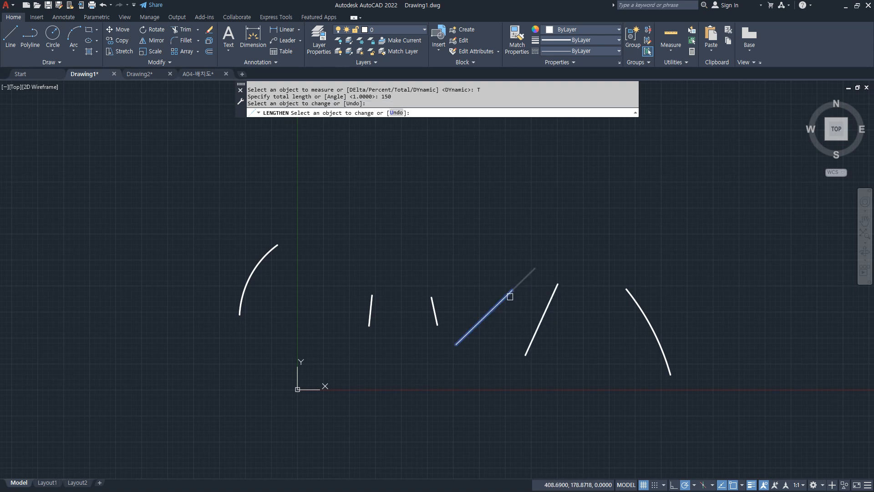
left_click(504, 298)
left_click(433, 302)
left_click(264, 256)
left_click(644, 310)
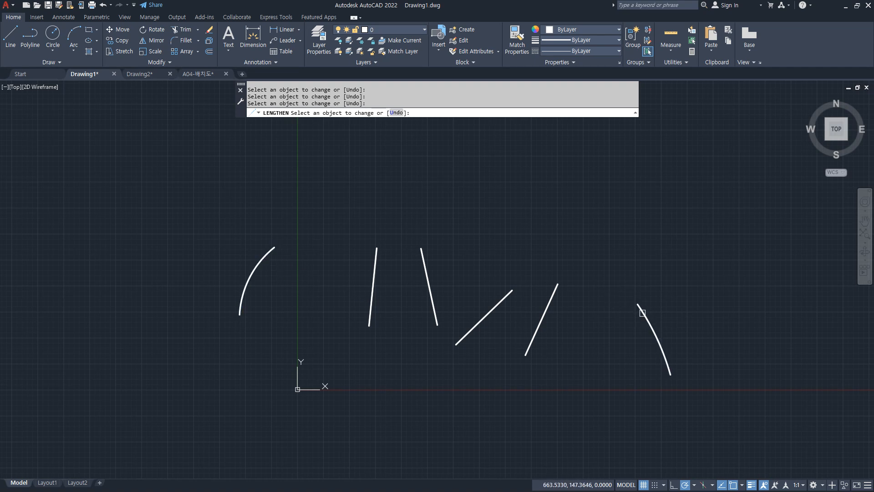
key("Escape")
- Use Lengthen with the Percent option at 200 to double the length of all four lines and both arcs
type("len")
key("Return")
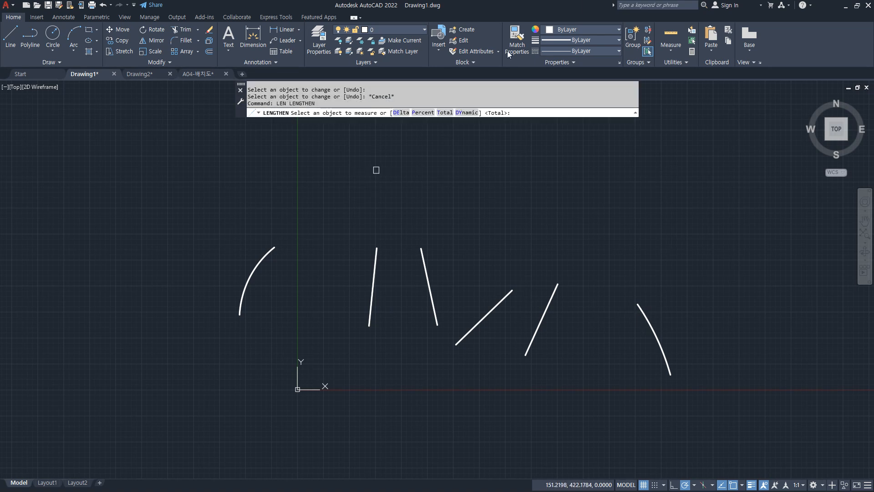
left_click(419, 112)
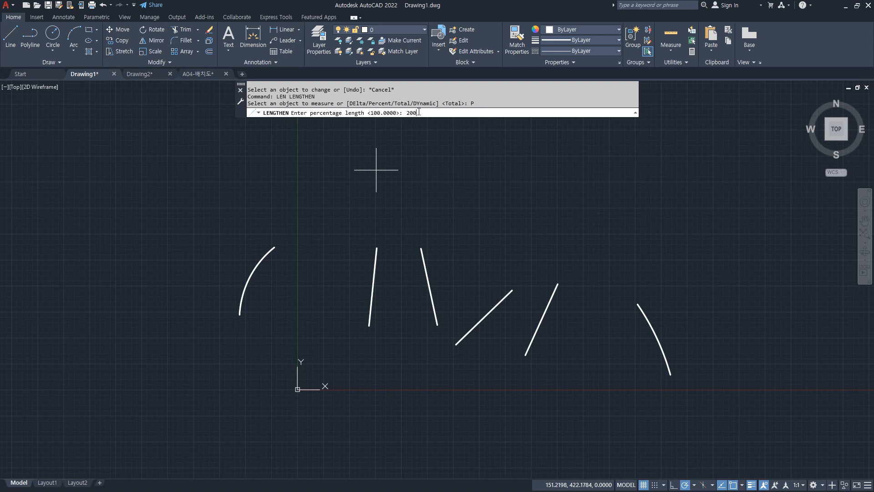
key("Return")
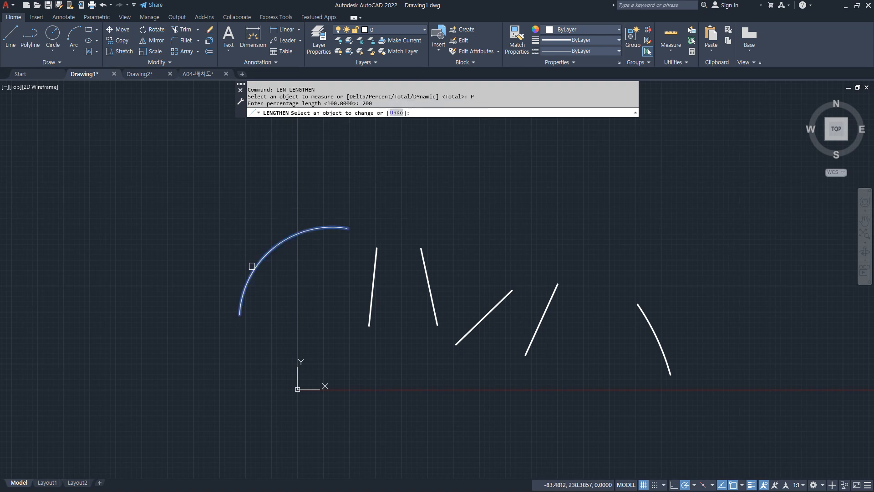
left_click(262, 255)
left_click(378, 259)
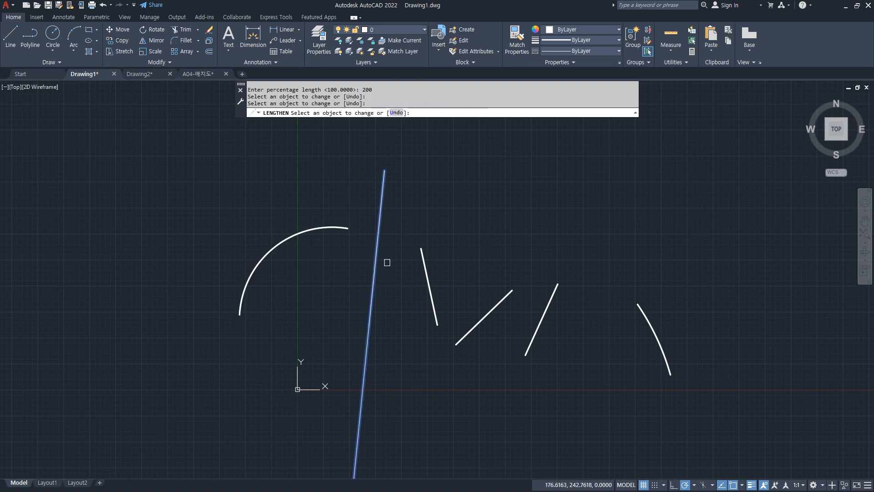
left_click(501, 301)
left_click(554, 303)
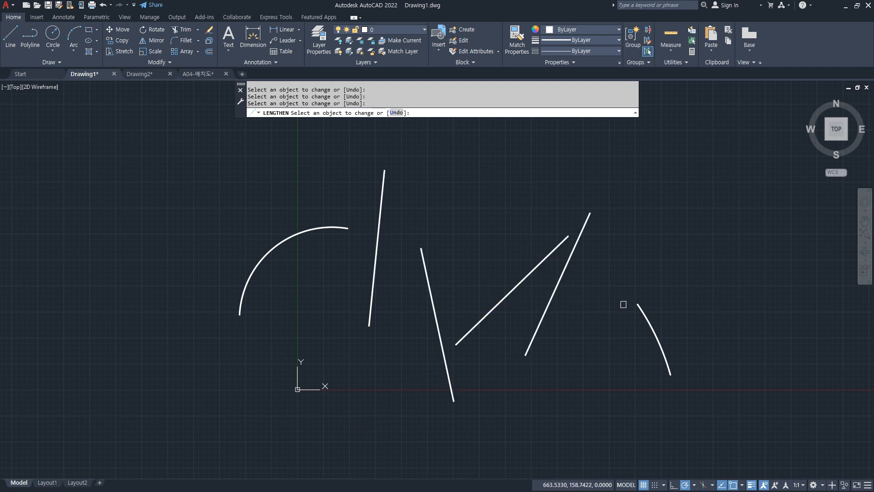
left_click(639, 309)
key("Return")
- Use Lengthen with the Percent option at 50 to halve all four lines and both arcs from their upper ends
key("Return")
left_click(419, 113)
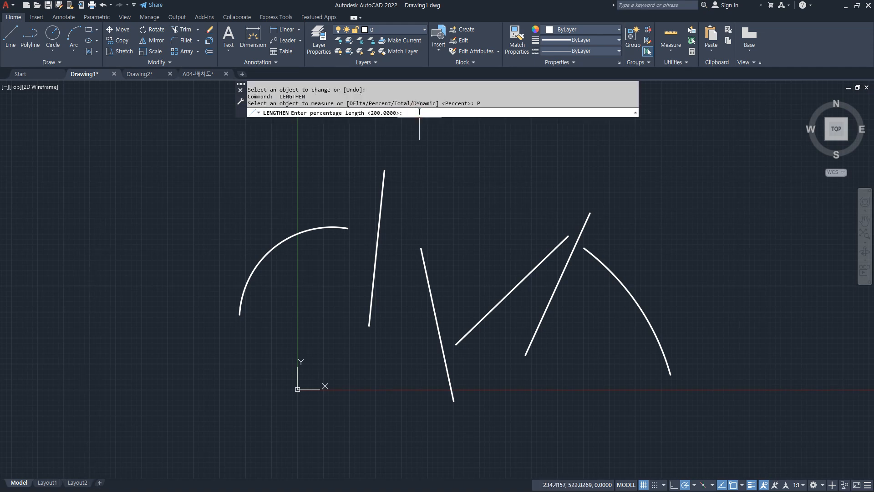
key("Return")
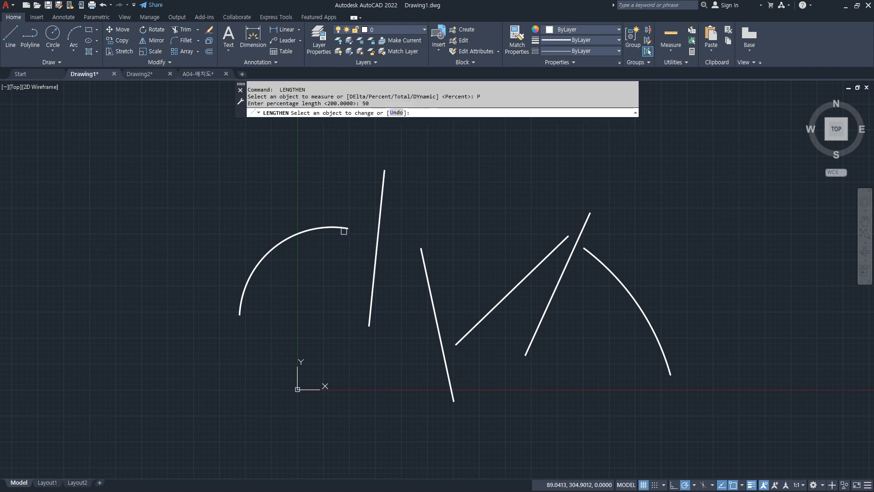
left_click(344, 229)
left_click(381, 202)
left_click(424, 250)
left_click(549, 255)
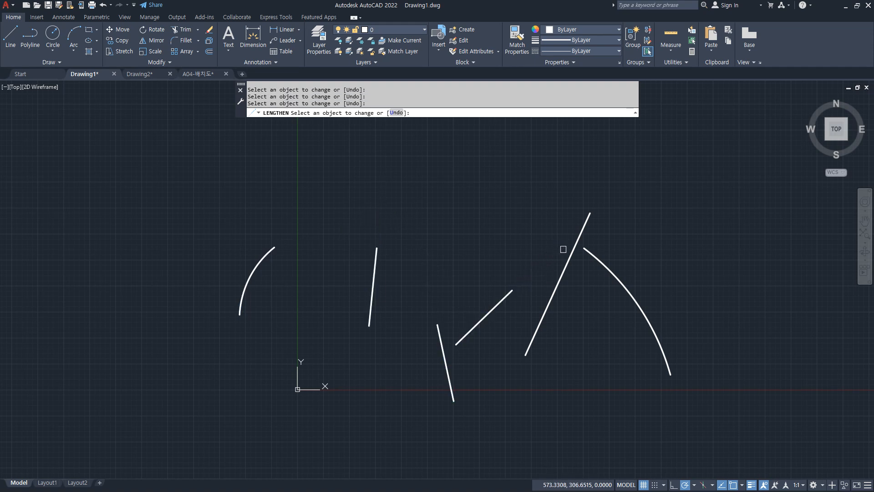
left_click(587, 226)
left_click(590, 251)
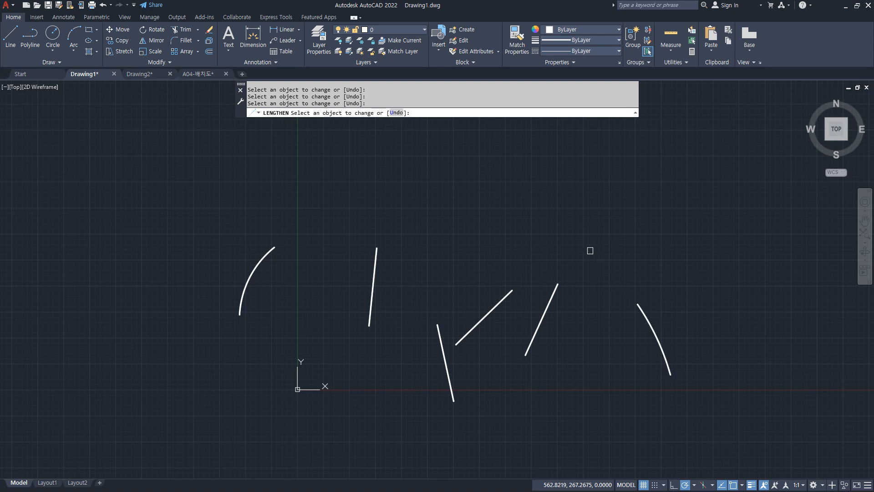
key("Return")
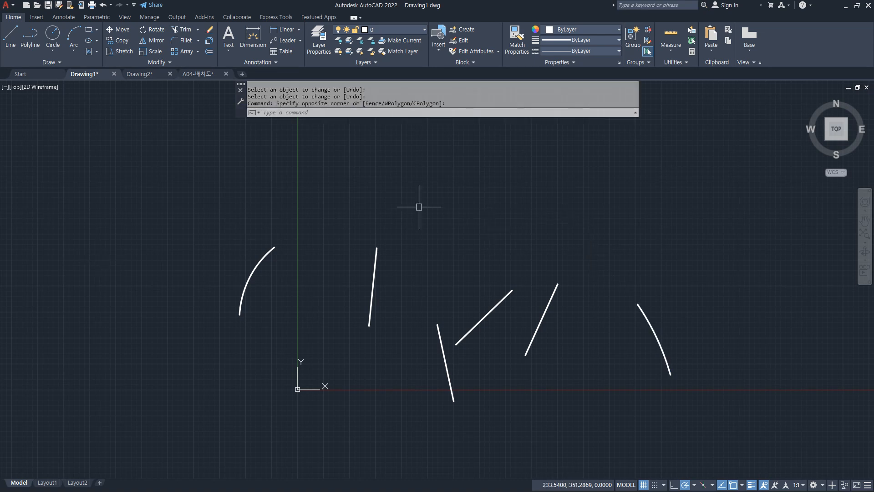
- Use Lengthen with the DElta option to add 100 to the upper ends of all four lines and both arcs
type("len")
key("Return")
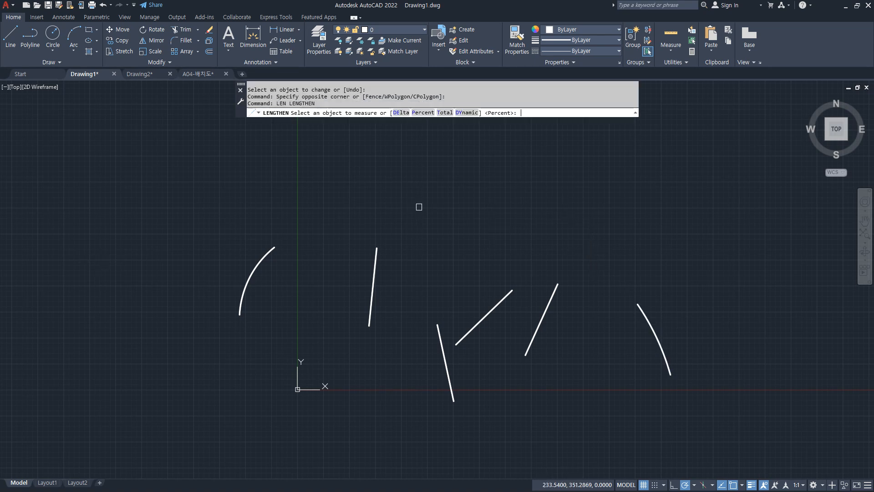
left_click(399, 110)
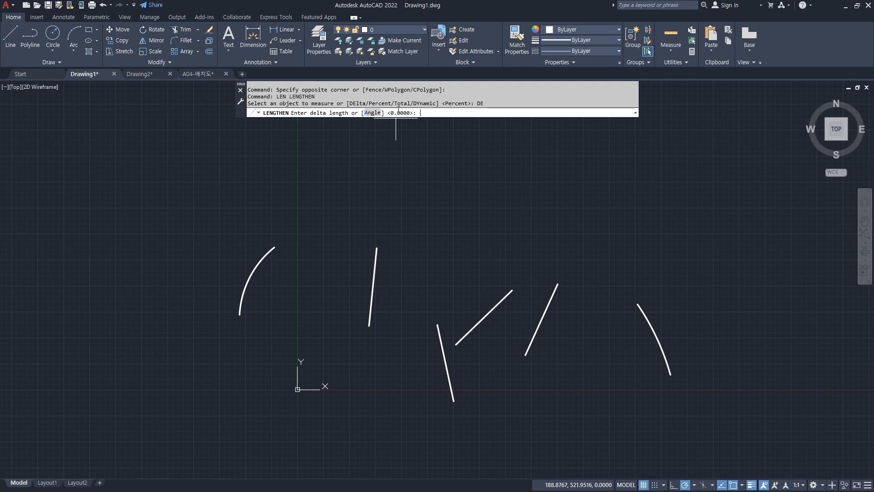
key("Return")
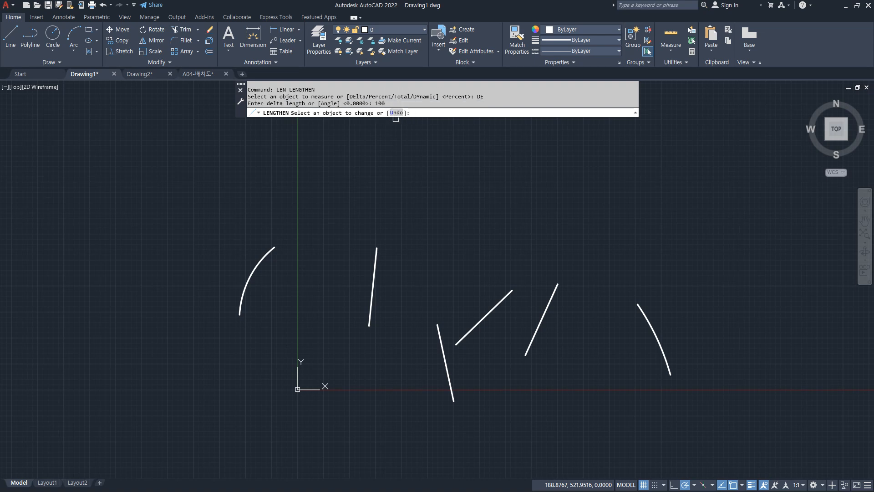
left_click(270, 256)
left_click(375, 255)
left_click(443, 343)
left_click(496, 306)
left_click(555, 297)
left_click(654, 309)
key("Return")
- Use Lengthen with the DElta option at -50 to shorten the left arc and the leftmost line from both ends
key("Return")
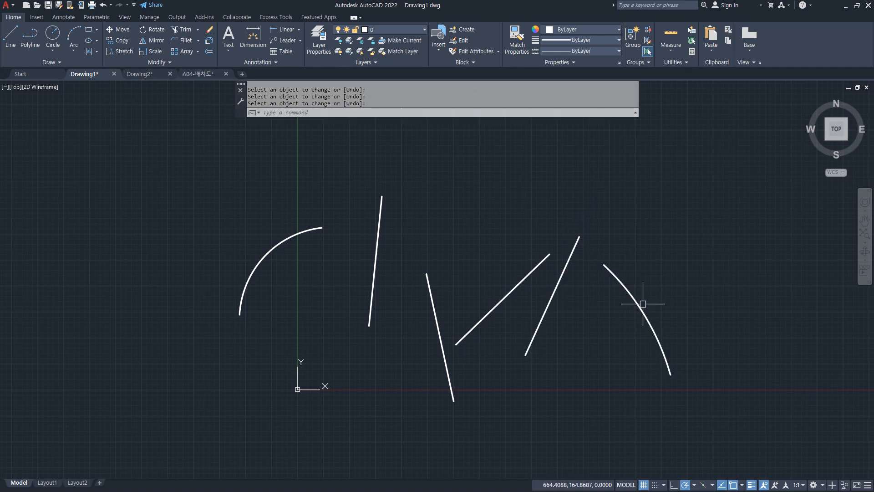
left_click(400, 113)
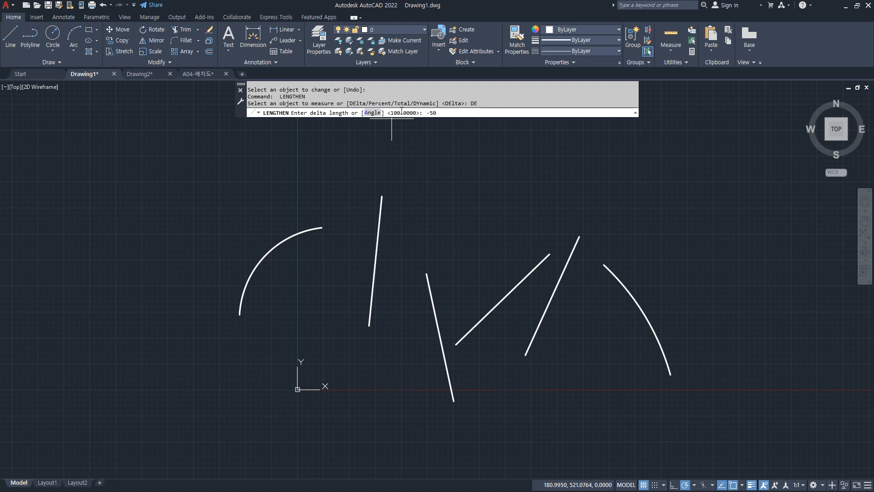
key("Return")
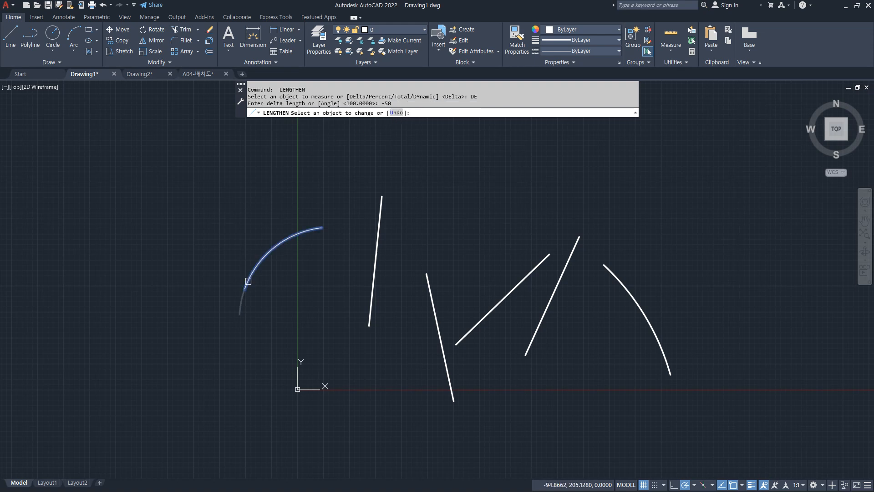
left_click(248, 286)
left_click(299, 233)
left_click(292, 238)
left_click(273, 248)
left_click(258, 265)
left_click(253, 270)
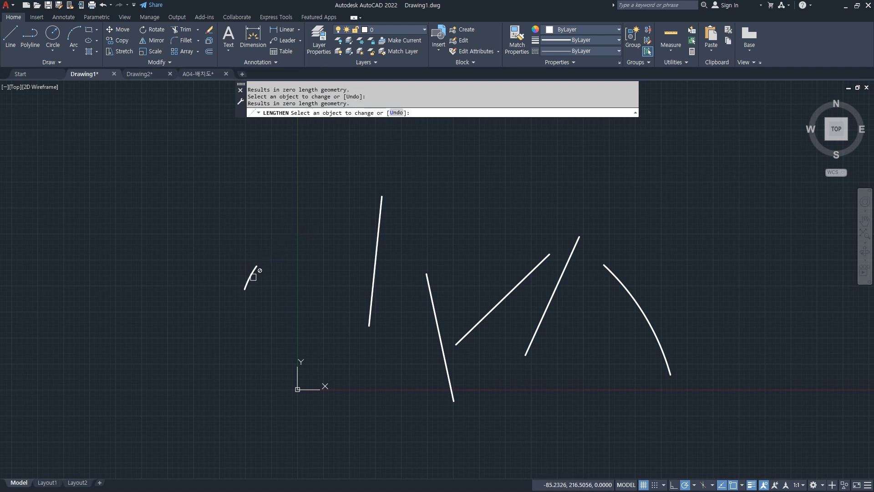
left_click(369, 322)
left_click(371, 296)
left_click(380, 213)
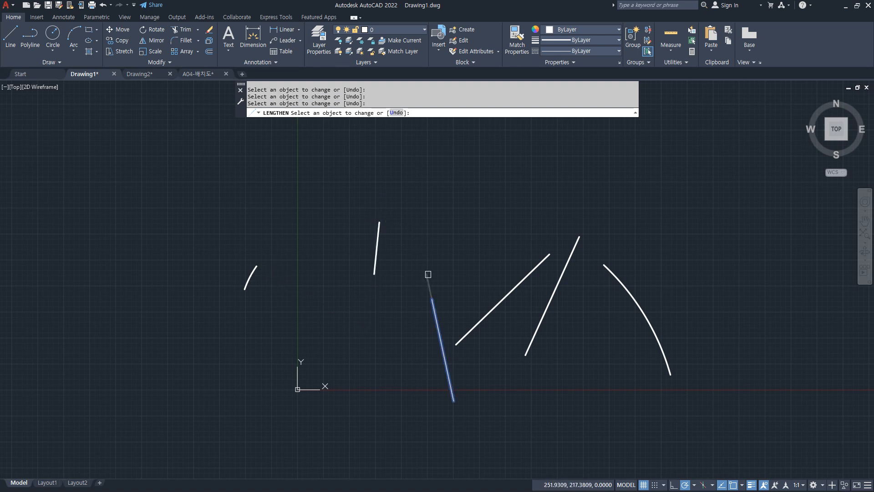
- Shorten the other three lines from both ends and the right arc from its upper end by the same -50 delta
left_click(449, 371)
left_click(462, 338)
left_click(500, 301)
left_click(537, 264)
left_click(571, 252)
left_click(562, 277)
left_click(530, 345)
left_click(629, 298)
left_click(645, 311)
key("Return")
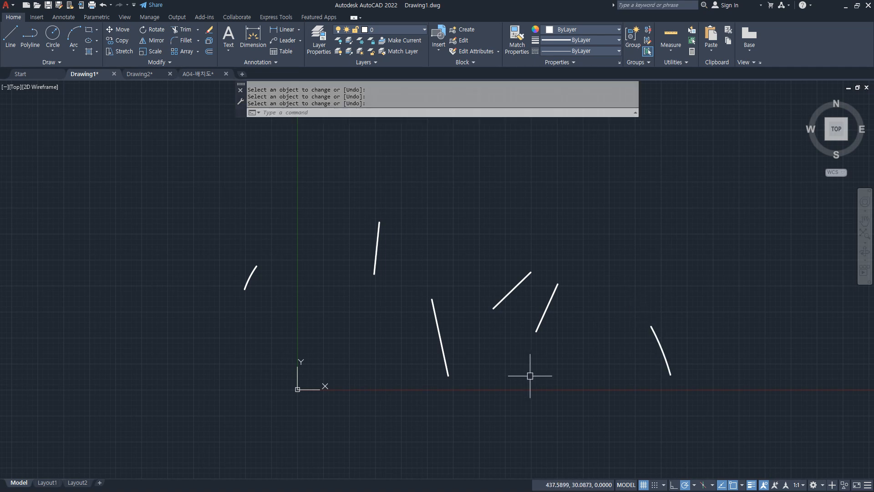
- Draw a horizontal and a vertical construction line crossing at one point on the cen layer, with the view zoomed to All
type("z")
key("Return")
type("a")
key("Return")
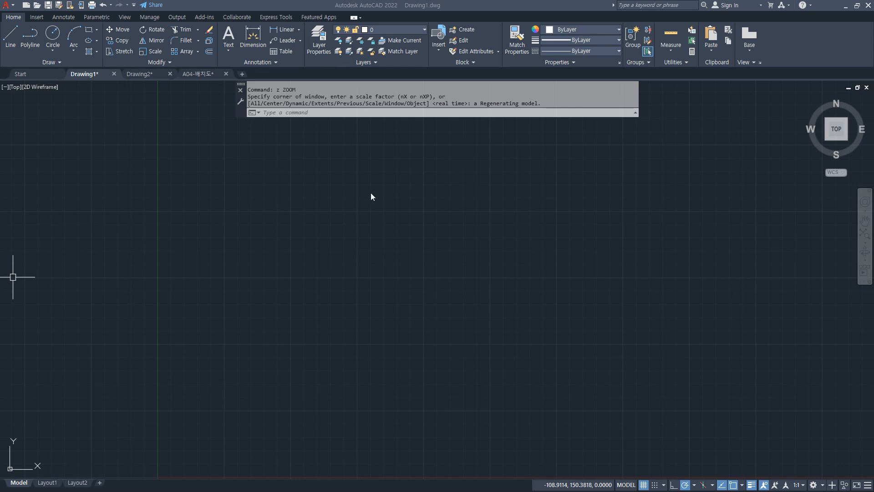
type("xl")
key("Return")
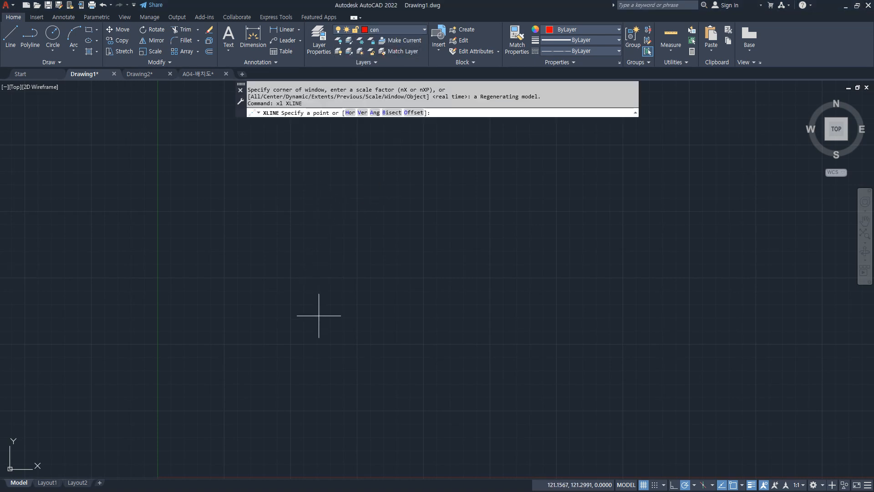
left_click(319, 315)
left_click(358, 314)
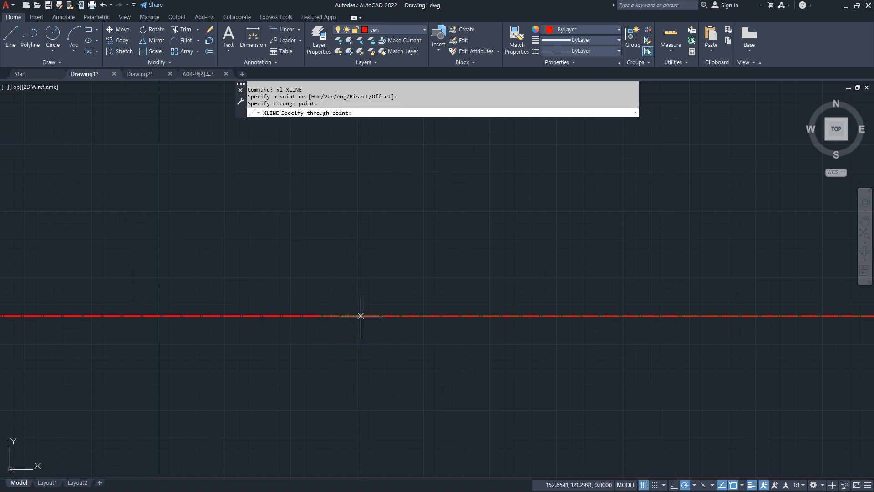
left_click(319, 295)
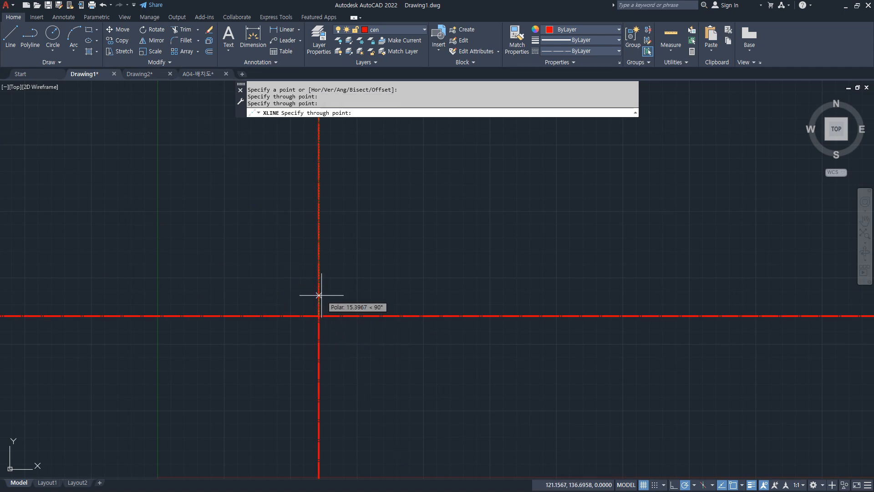
key("Return")
- Offset the vertical construction line 64 to its right
type("o")
key("Return")
type("64")
key("Return")
left_click(318, 296)
left_click(351, 297)
key("Return")
- Offset the new vertical construction line a further 72 to the right
key("Return")
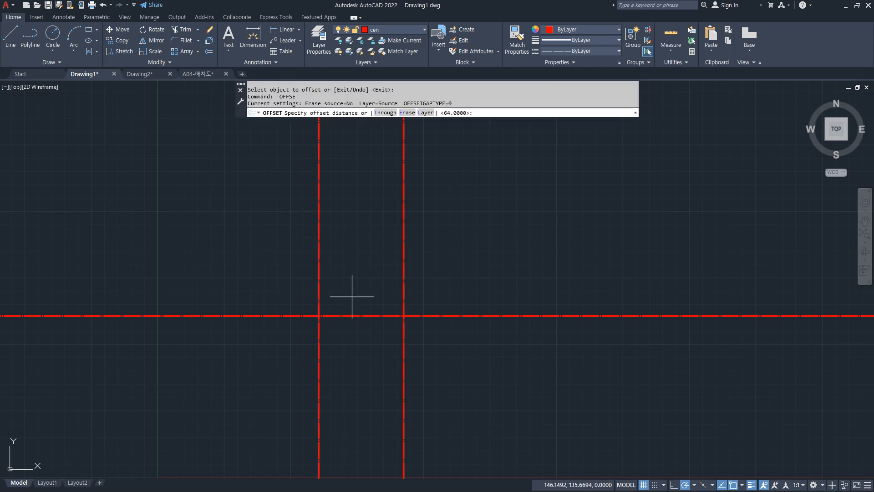
type("72")
key("Return")
left_click(402, 288)
left_click(474, 286)
key("Return")
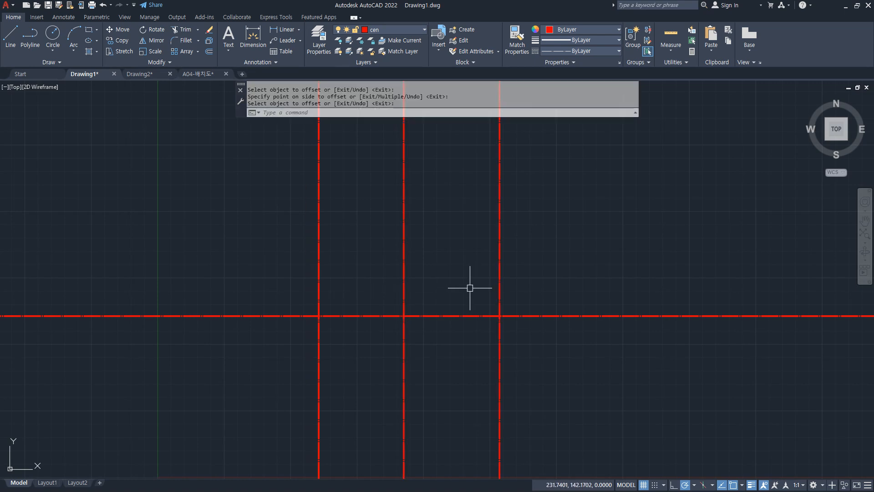
type("c")
key("Return")
key("Escape")
key("Escape")
- Make layer 0 current and draw a radius 32 circle centred on the left intersection of the construction lines
left_click(390, 30)
left_click(387, 41)
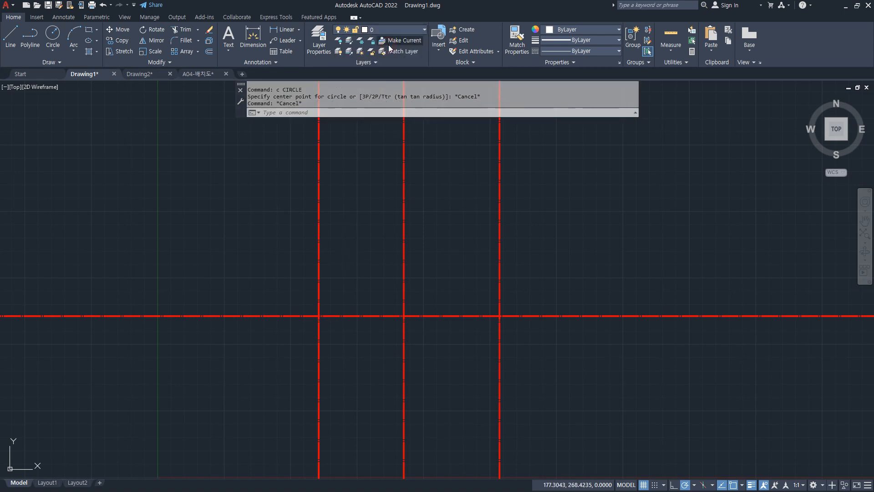
type("c")
key("Return")
left_click(315, 320)
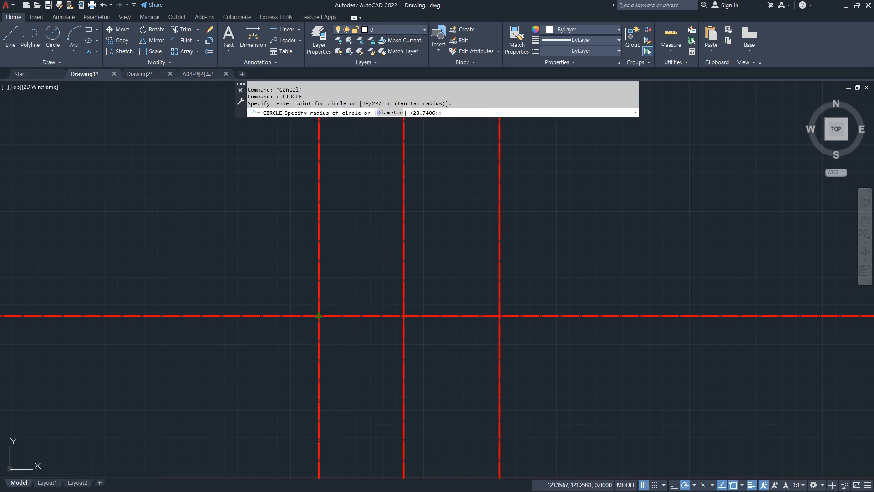
type("32")
key("Return")
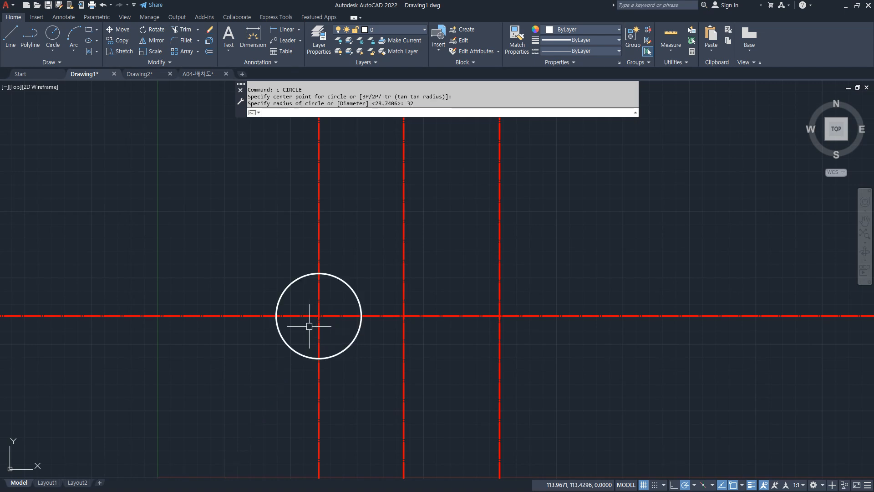
- Draw a concentric circle of radius 46.4 around the left intersection
type("c")
key("Return")
left_click(318, 315)
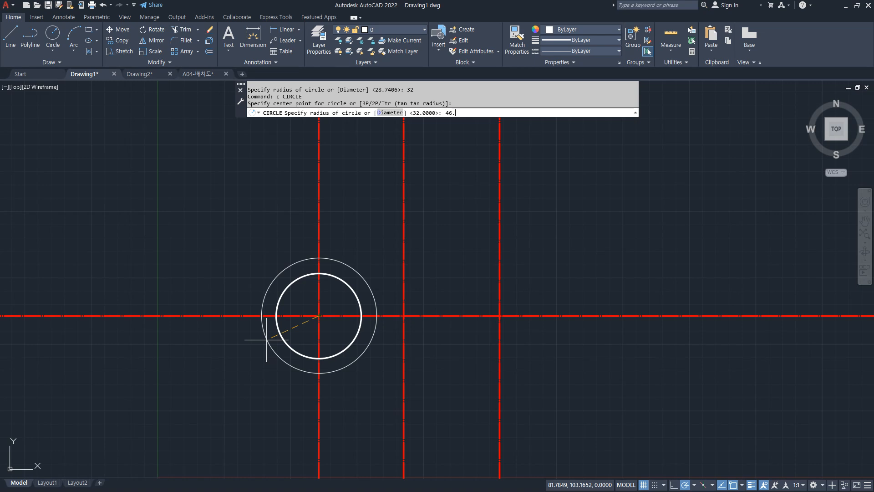
key("Return")
- Draw circles of radius 10.4 centred on the middle and right intersections of the construction lines
type("c")
key("Return")
left_click(404, 316)
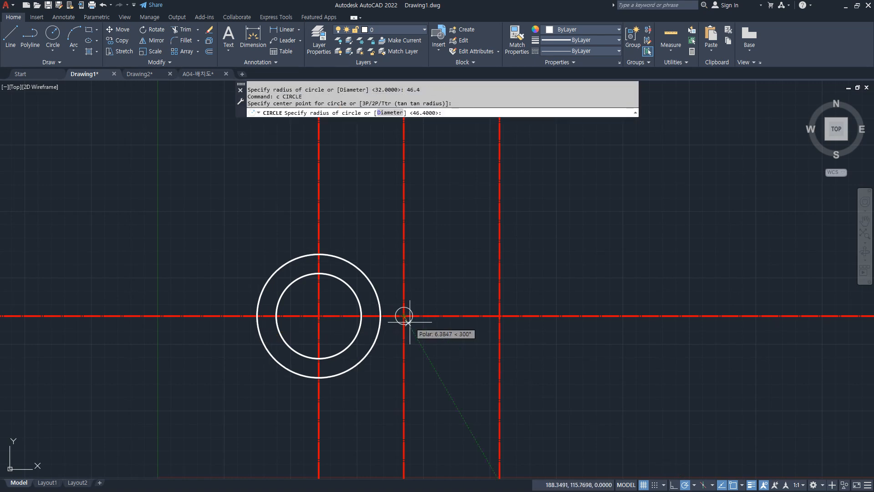
type("10.4")
key("Return")
key("Return")
left_click(499, 317)
key("Return")
- Draw a concentric circle of radius 20 around the right intersection
key("Return")
left_click(499, 316)
type("20")
key("Return")
- Trim the red construction lines back to the circles, keeping the horizontal centerline between the outermost circles
type("tr")
key("Return")
left_click_drag(227, 320, 230, 311)
mouse_move(244, 408)
left_mouse_down()
mouse_move(593, 412)
mouse_move(578, 237)
left_mouse_up()
mouse_move(565, 205)
left_mouse_down()
mouse_move(576, 206)
mouse_move(228, 206)
left_mouse_up()
key("Return")
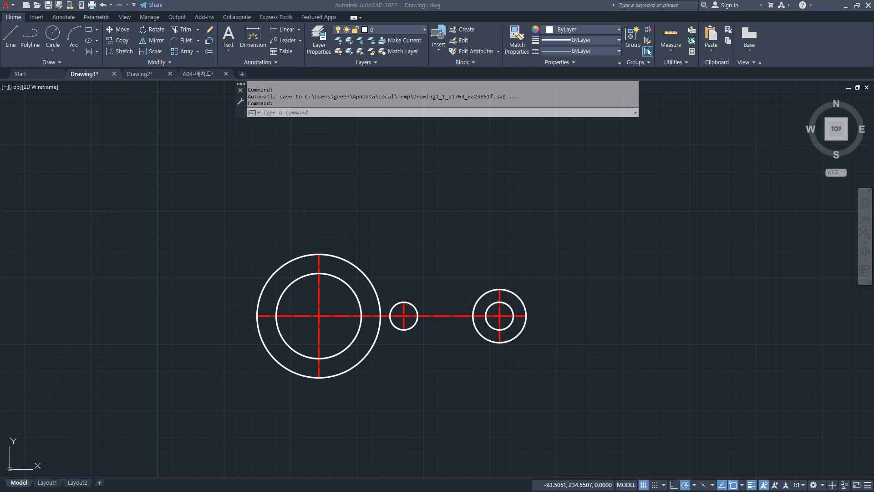
- Switch to the browser's reference drawing and examine the angle between the horizontal centerline and the first slanted centerline
key("alt+Tab")
left_click_drag(385, 247, 567, 247)
left_click_drag(476, 242, 444, 181)
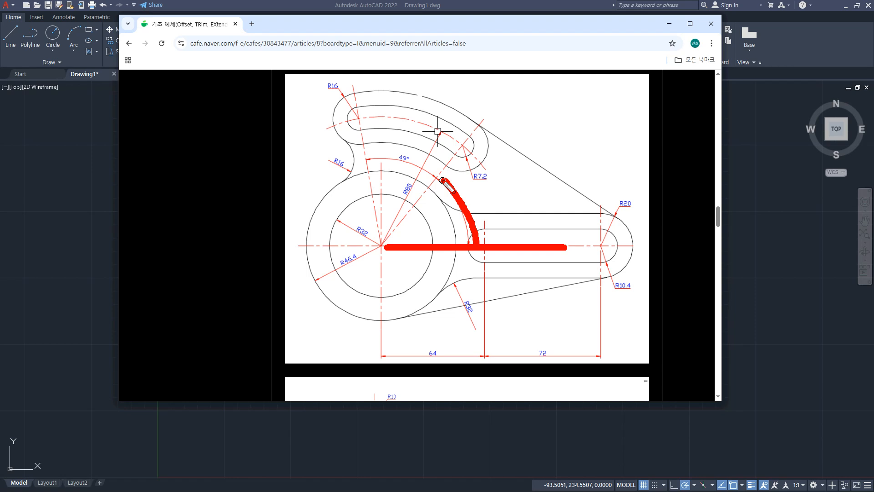
key("Escape")
left_click_drag(483, 24, 0, 58)
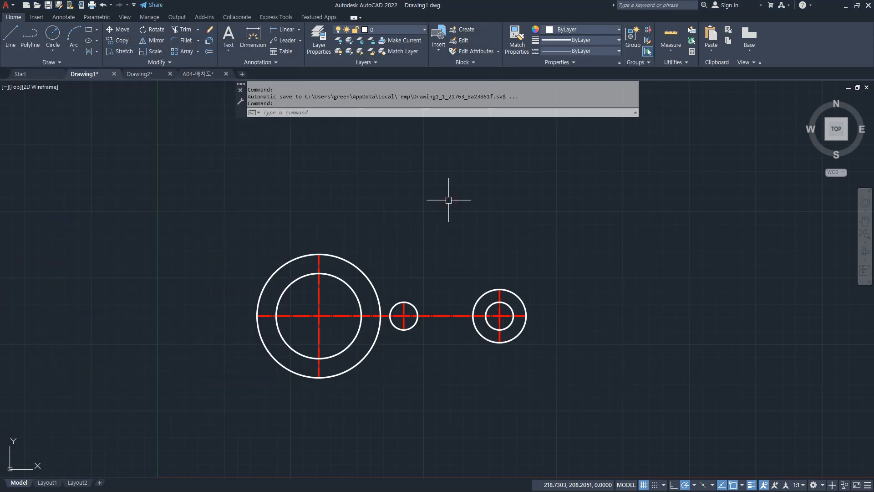
- Rotate a copy of the horizontal centerline by 51 degrees about the centre of the large circles
type("o")
key("Return")
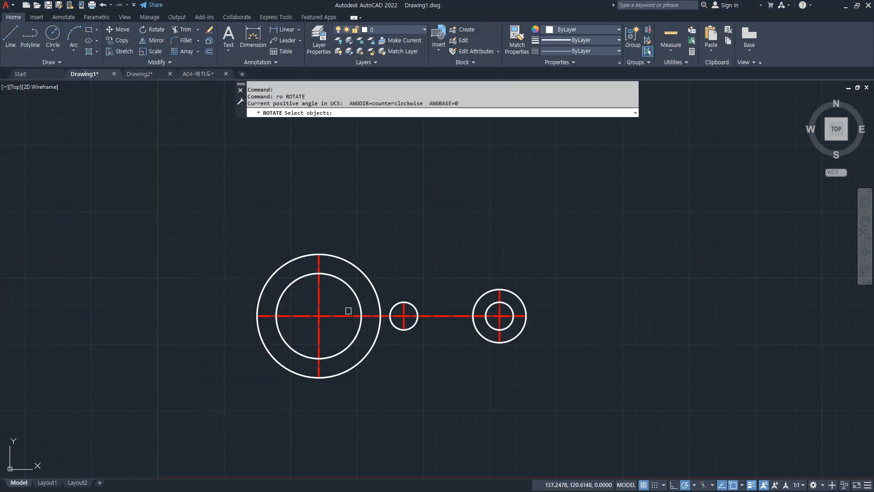
left_click(336, 316)
key("Return")
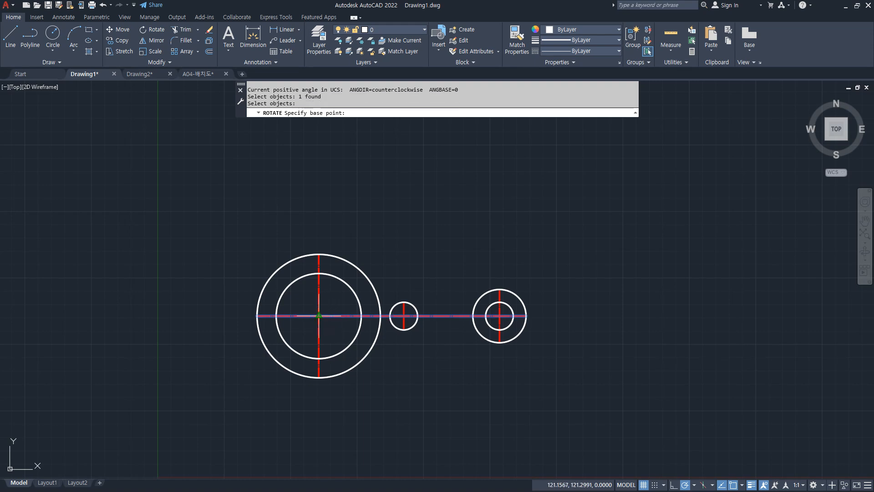
left_click(319, 316)
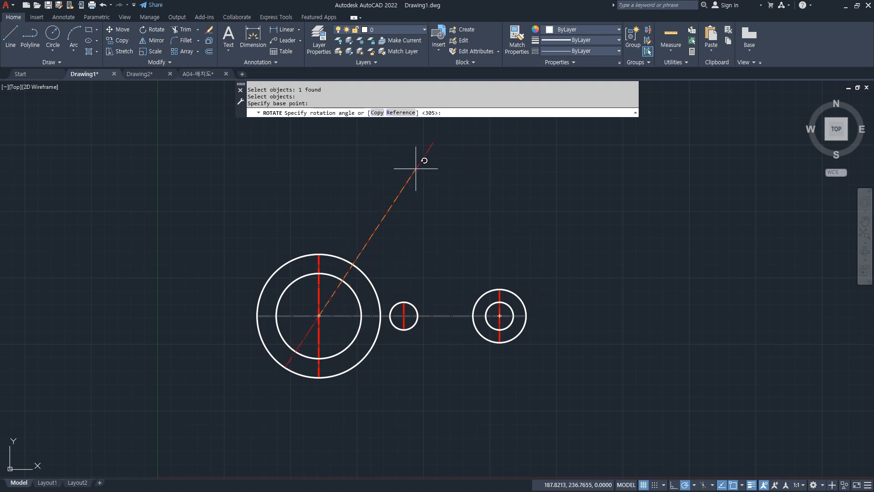
type("c")
key("Return")
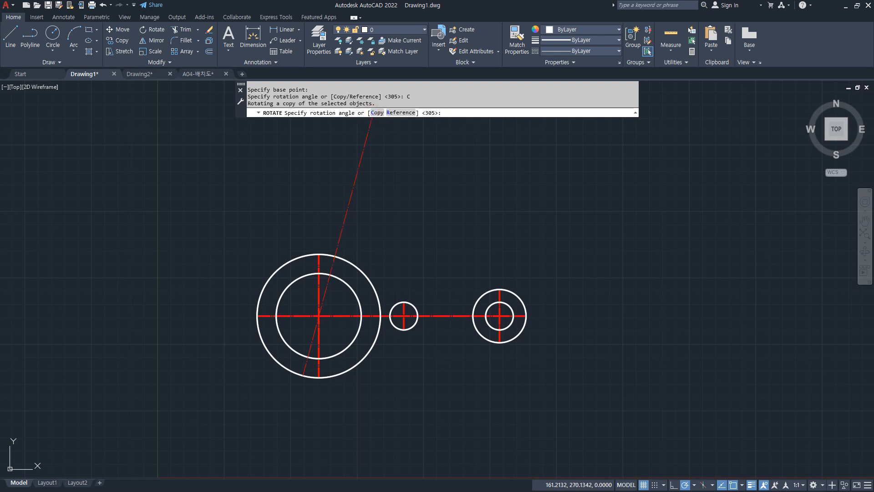
key("ctrl+2")
mouse_move(320, 313)
left_mouse_down()
mouse_move(371, 235)
mouse_move(337, 205)
mouse_move(330, 232)
left_mouse_up()
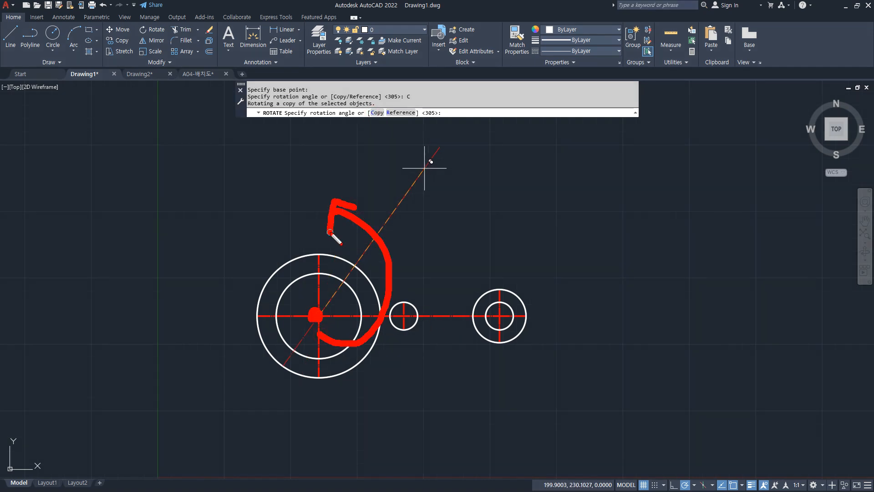
key("Escape")
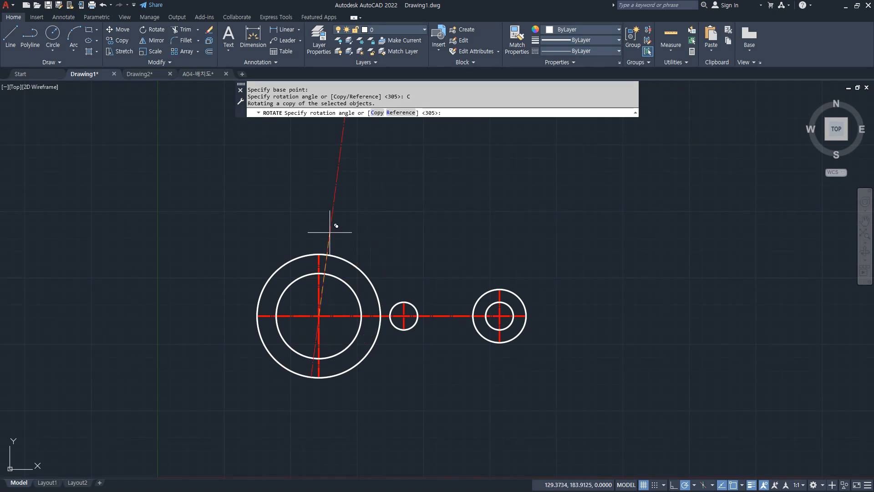
key("Return")
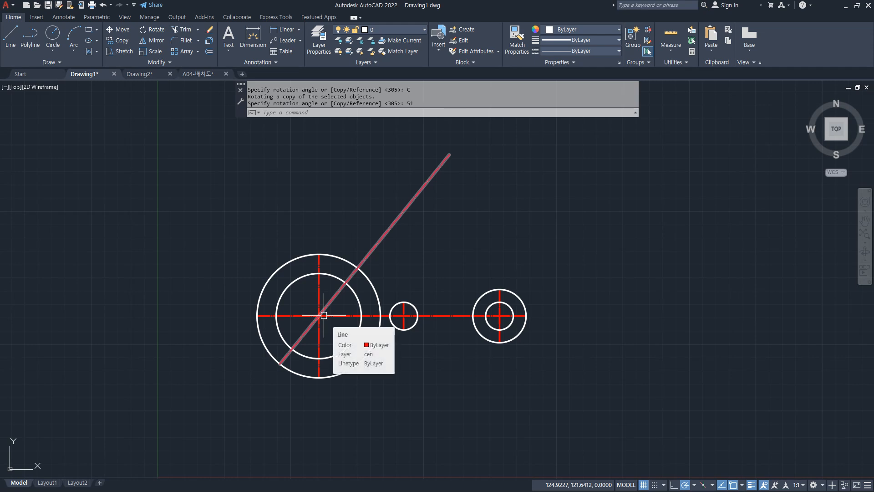
- Start the Rotate command and check the angle between the two slanted centerlines in the browser's reference drawing
type("ro")
key("Return")
left_click_drag(1, 84, 324, 86)
key("ctrl+shift+3")
mouse_move(155, 143)
left_mouse_down("shift")
mouse_move(186, 354)
mouse_move(150, 147)
mouse_move(195, 346)
left_mouse_up("shift")
mouse_move(209, 238)
left_mouse_down()
mouse_move(189, 225)
mouse_move(214, 225)
mouse_move(203, 238)
left_mouse_up()
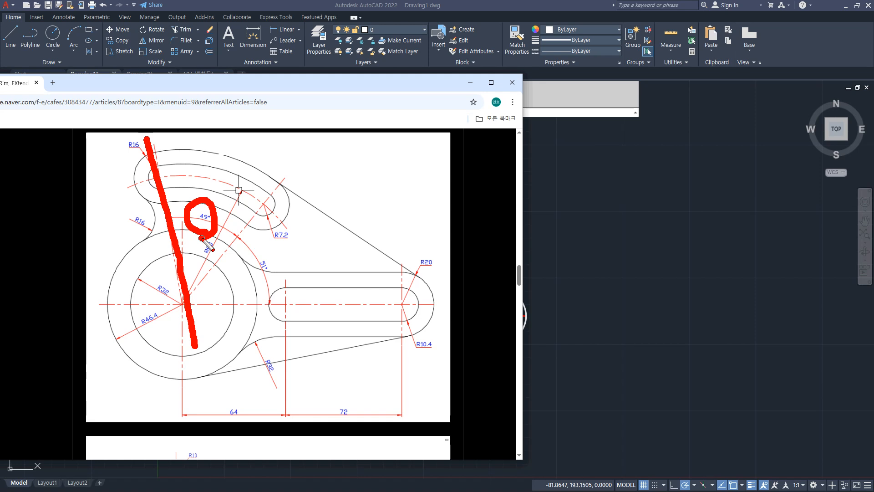
left_click_drag(277, 193, 195, 295)
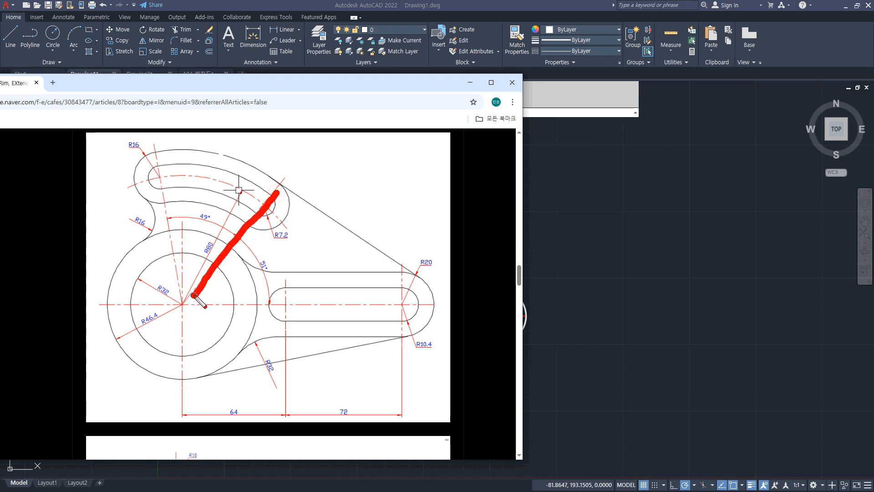
left_click_drag(164, 190, 181, 287)
left_click_drag(205, 233, 212, 245)
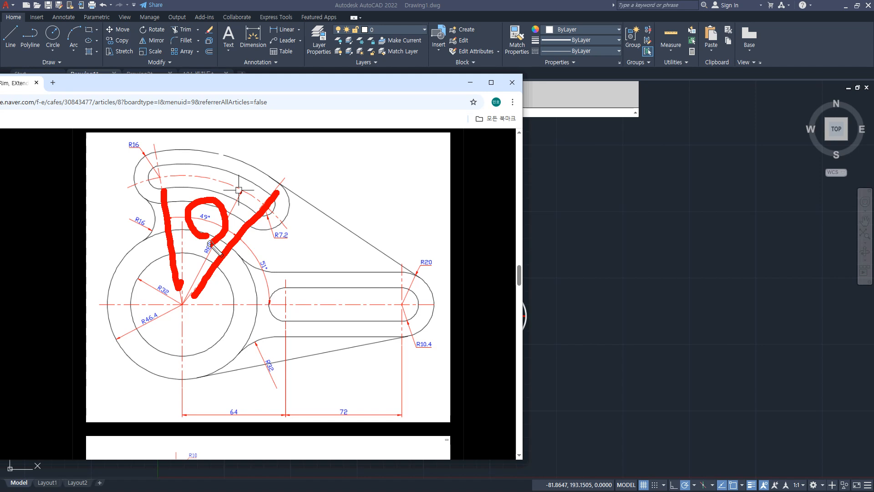
key("Escape")
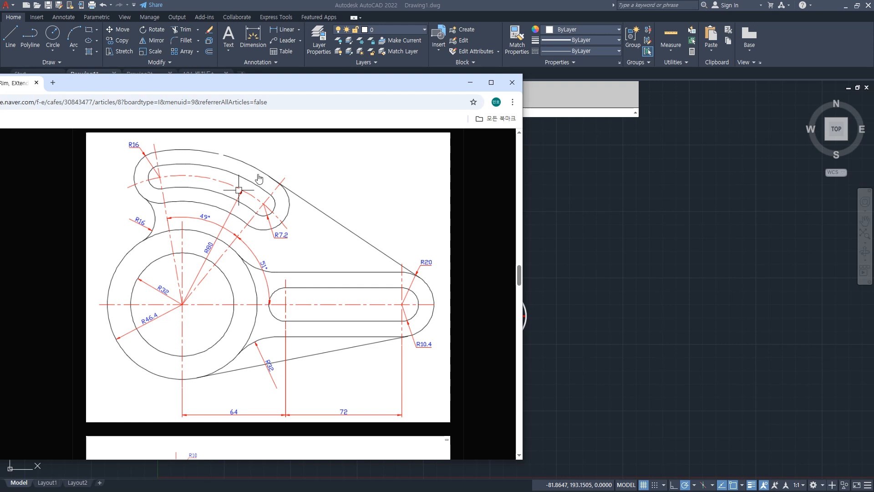
left_click_drag(271, 82, 0, 81)
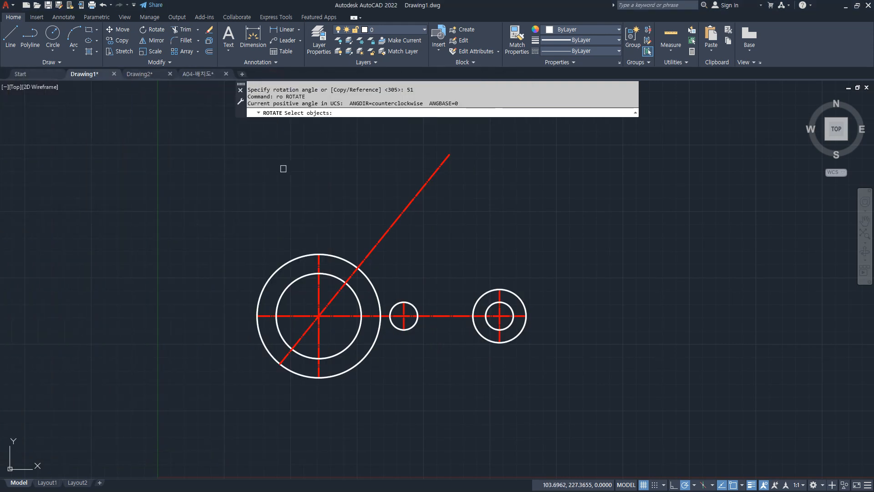
- Rotate a copy of the slanted centerline by 49 degrees about the centre of the large circles
left_click(395, 231)
left_click(376, 211)
key("Return")
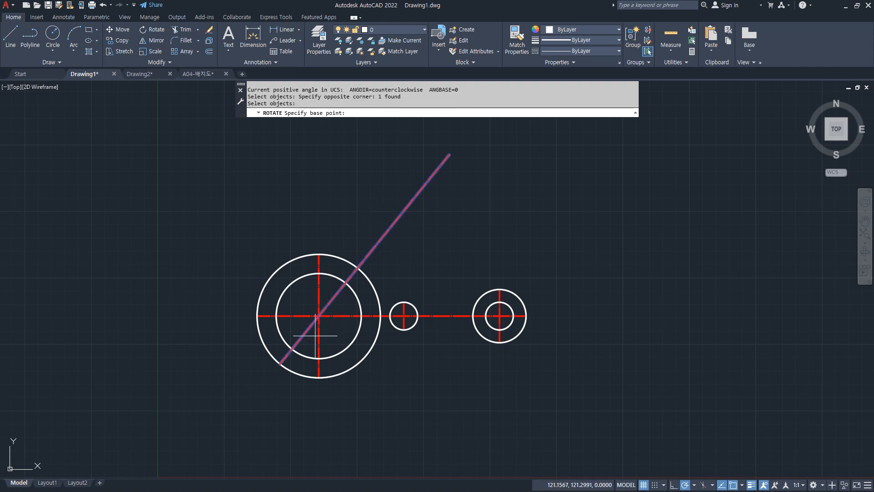
left_click(319, 315)
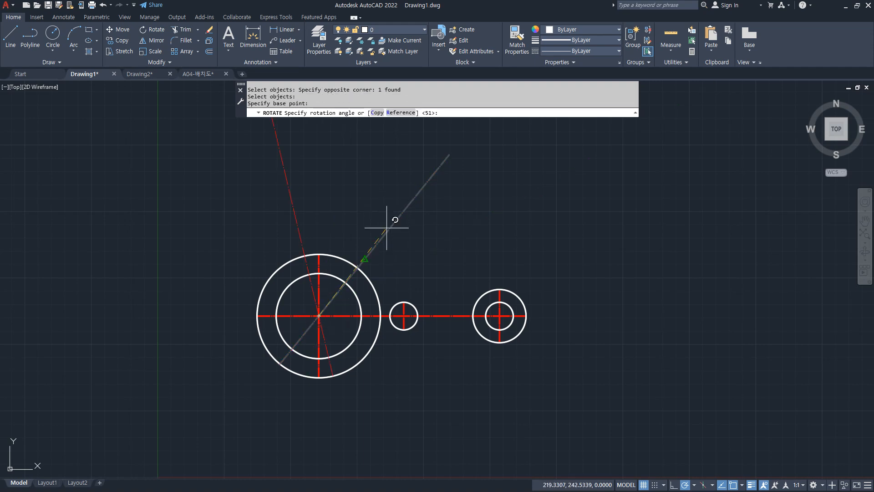
left_click(376, 113)
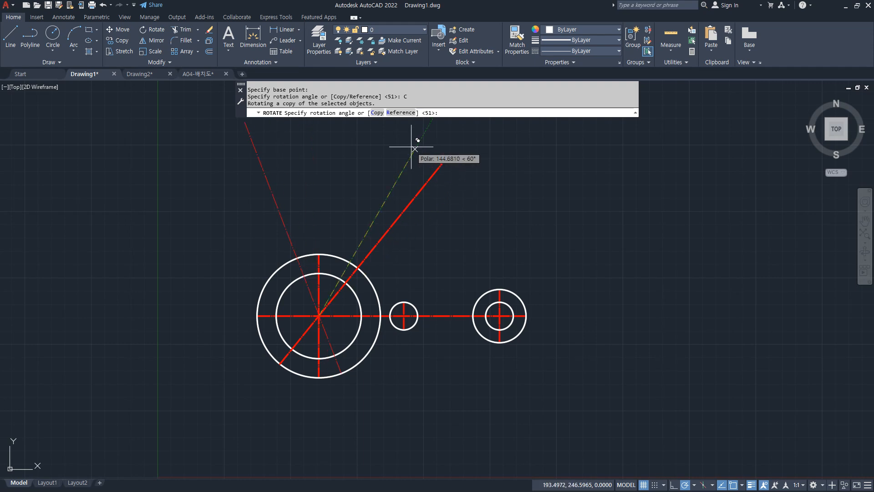
type("49")
key("Return")
- Trim the lower ends of both slanted centerlines back to the centre of the large circles
type("tr")
key("Return")
left_click(327, 359)
left_click(285, 356)
key("Return")
middle_click_drag(285, 356, 273, 399)
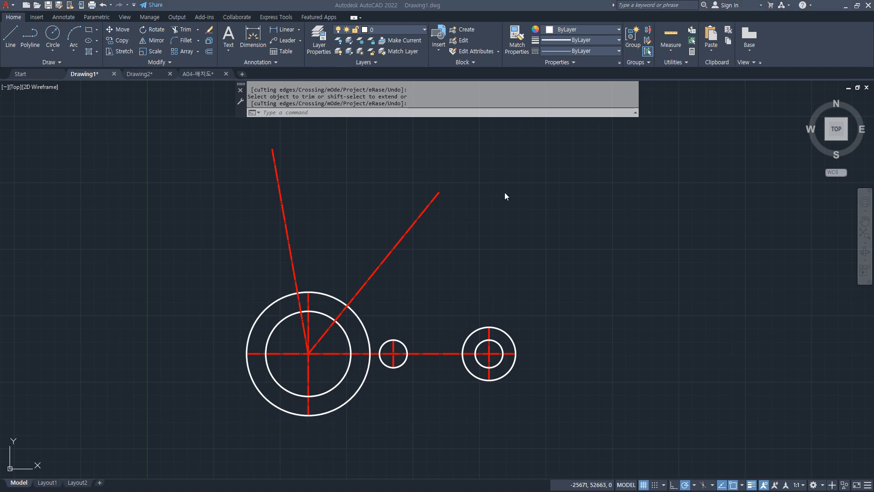
- Draw a circle of radius 80 centred on the large circles
key("Return")
type("c")
key("Return")
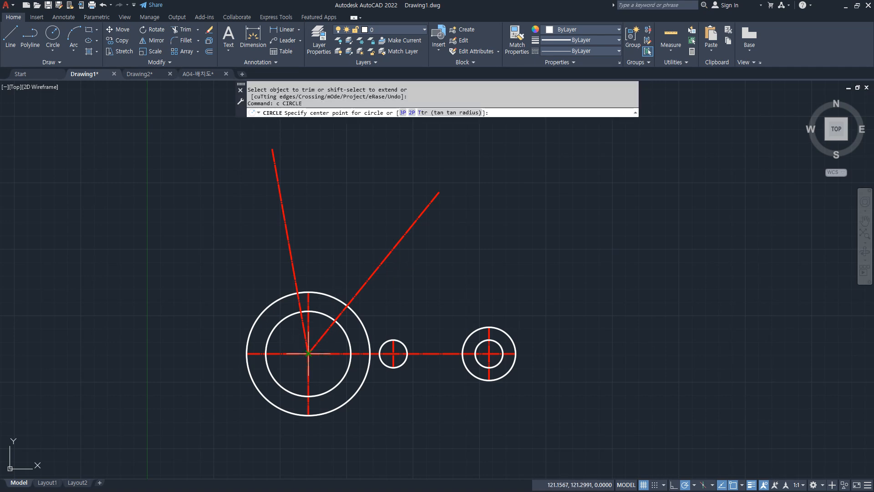
left_click(308, 353)
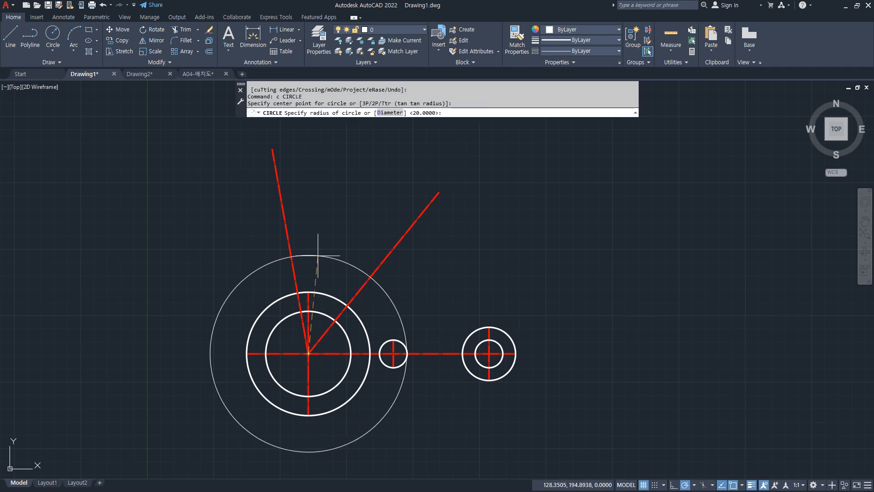
key("Return")
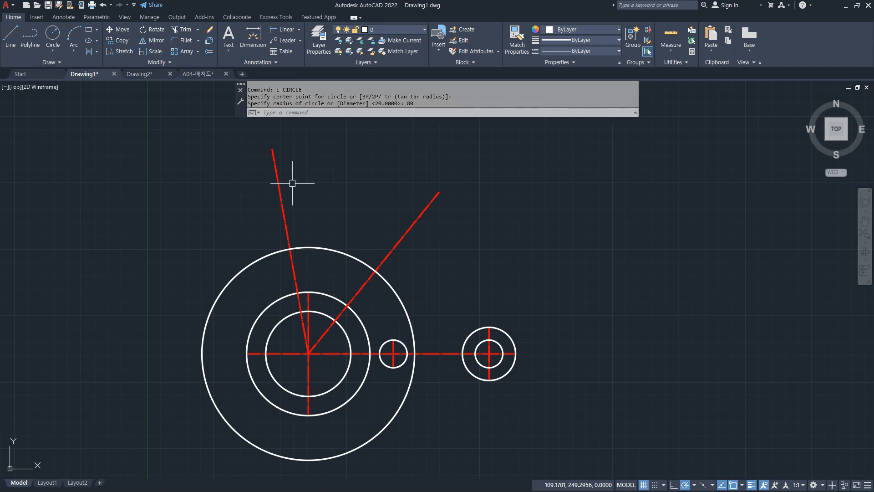
- Match the 80-radius circle's properties to the slanted red centerline
type("ma")
key("Return")
left_click(288, 240)
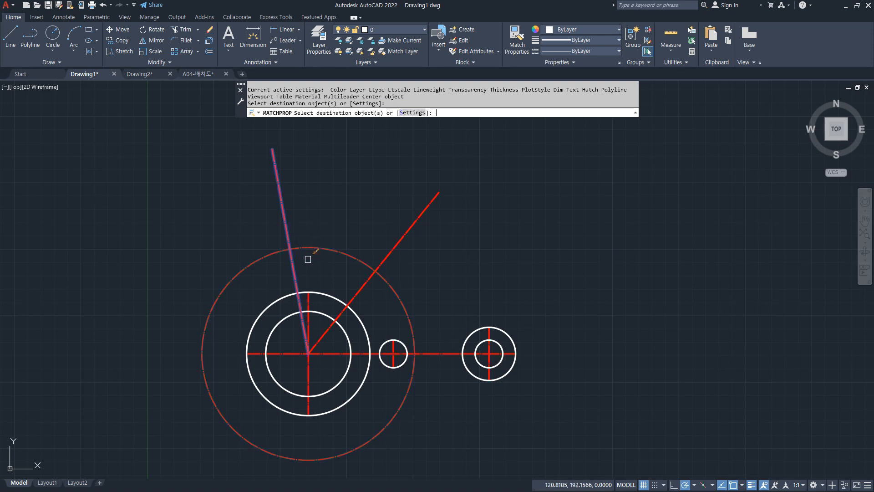
left_click(308, 255)
scroll(294, 255, "up", 2)
key("Return")
- Draw two circles of radius 7.5 where the slanted centerlines cross the red circle
type("c")
key("Return")
left_click(287, 242)
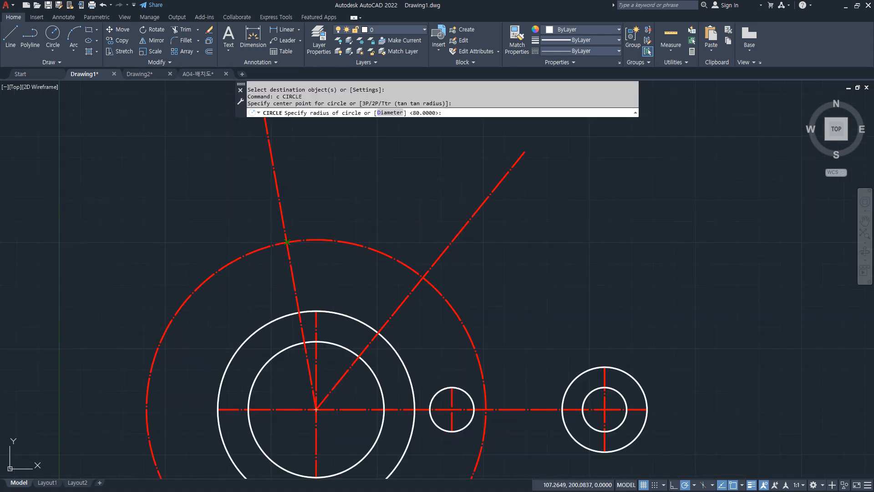
type("7.5")
key("Return")
key("Return")
left_click(423, 278)
key("Return")
- Add concentric circles of radius 16 around both small circles on the slanted centerlines
key("Return")
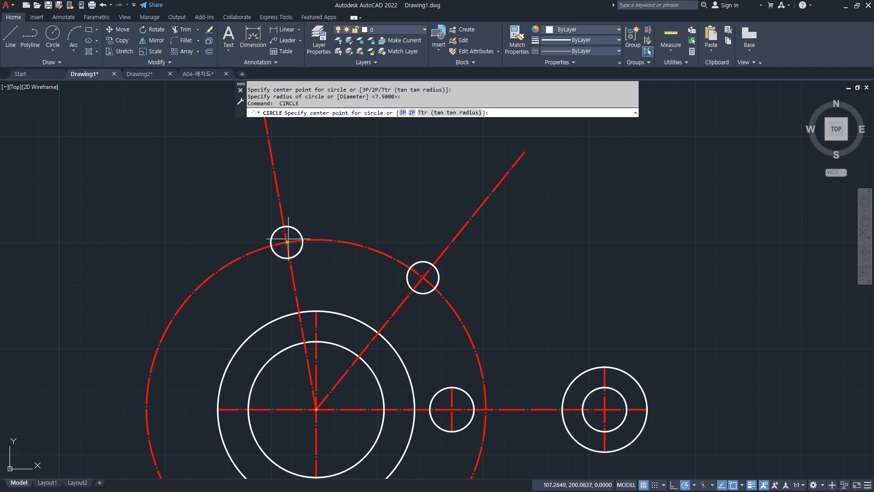
left_click(288, 242)
type("16")
key("Return")
key("Return")
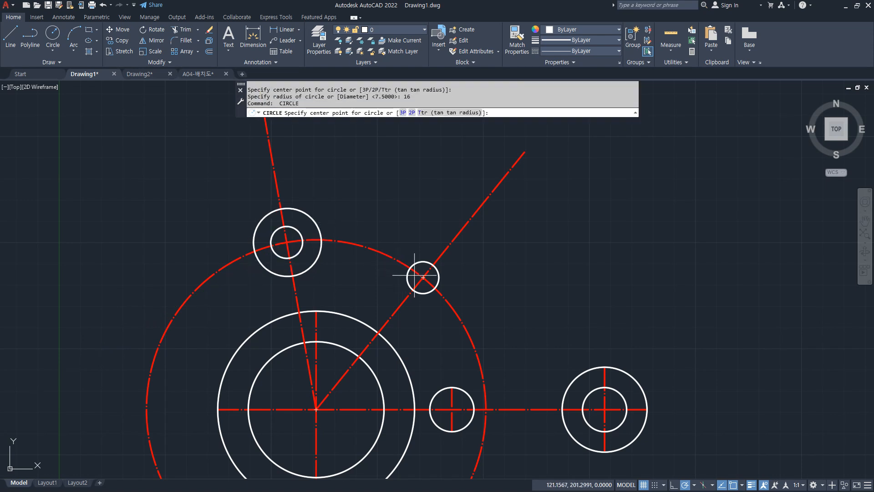
left_click(423, 277)
key("Return")
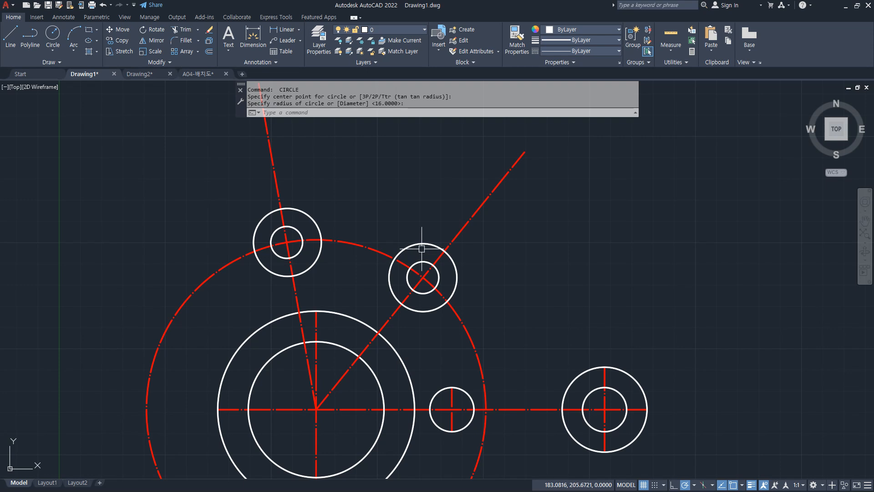
- Trim the slanted centerlines and the red circle back to the 16-radius circles, keeping the arc that joins them
type("tr")
key("Return")
mouse_move(559, 211)
left_mouse_down()
mouse_move(375, 180)
mouse_move(207, 168)
left_mouse_up()
left_click_drag(211, 245, 215, 291)
left_click(457, 318)
key("Return")
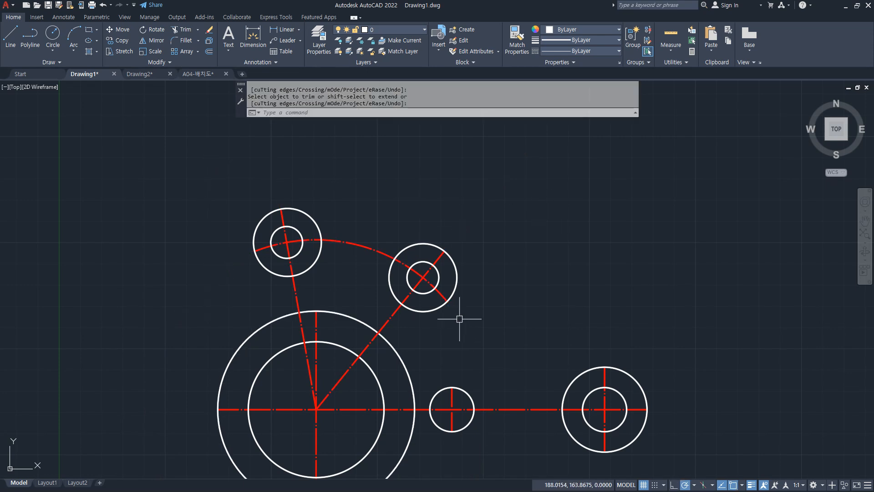
- Lengthen the outer ends of both slanted centerlines and both ends of the red arc by a delta of 5
scroll(461, 318, "down", 2)
scroll(460, 318, "up", 4)
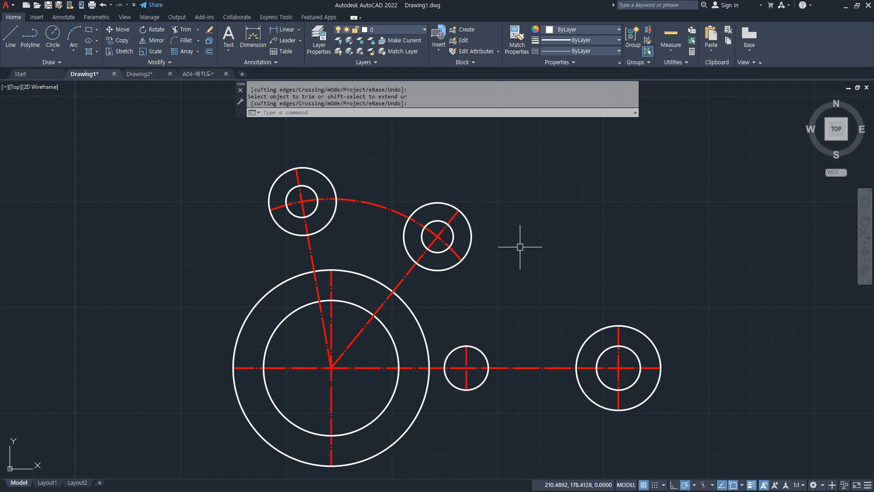
type("len")
key("Return")
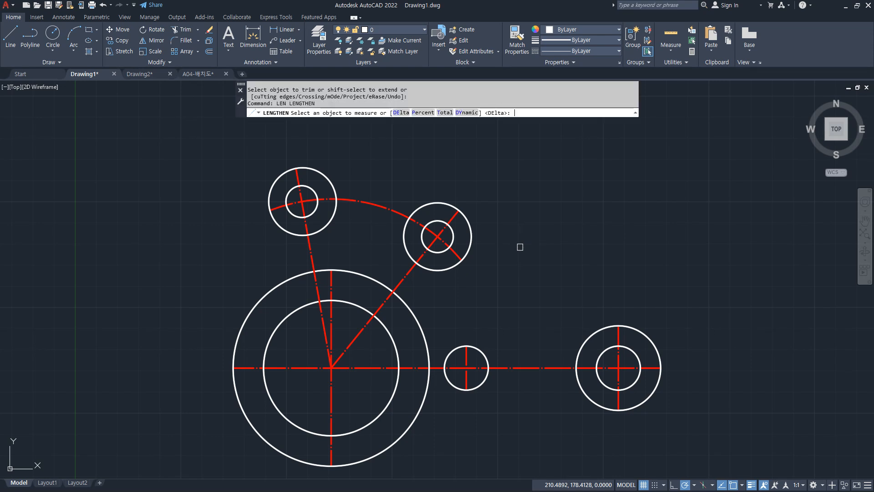
type("de")
key("Return")
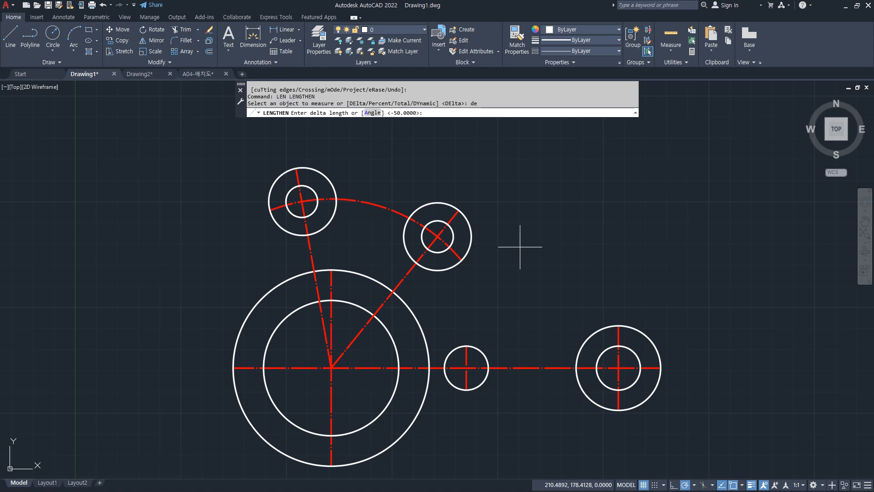
key("Return")
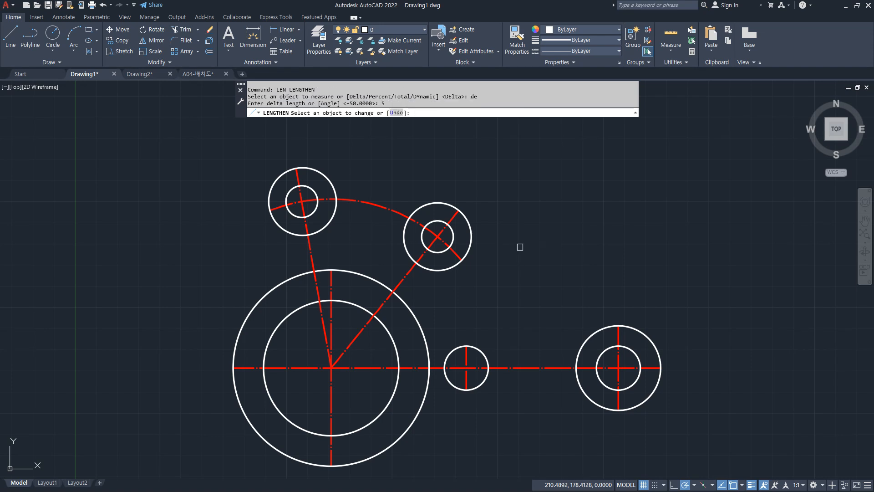
left_click(297, 176)
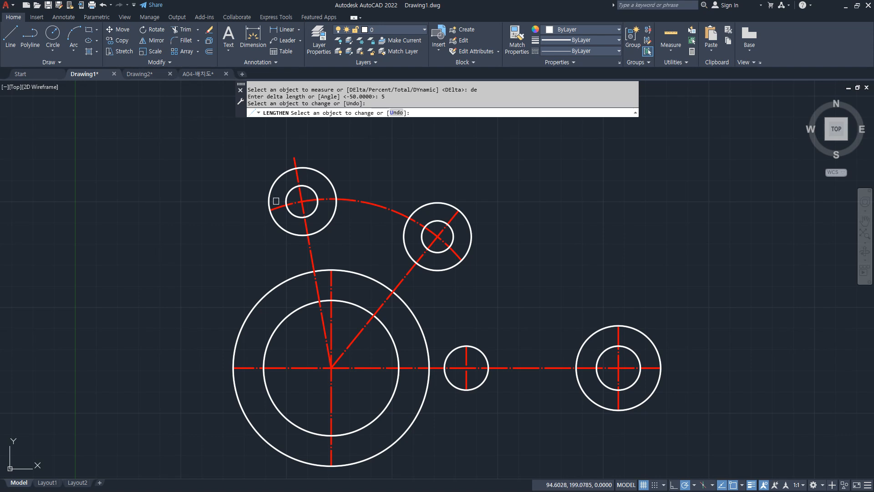
left_click(276, 207)
left_click(471, 220)
left_click(454, 214)
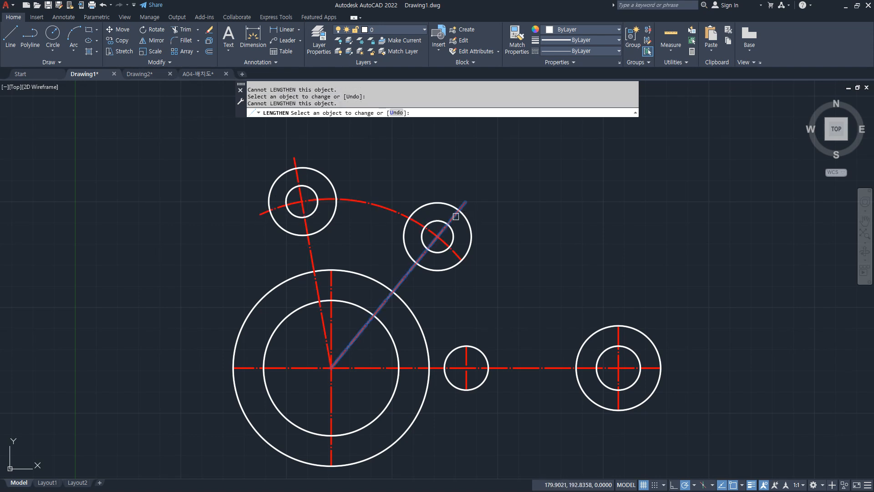
left_click(456, 253)
- Lengthen the horizontal and vertical centerlines at both ends and the slanted centerlines' inner ends by the same delta of 5
left_click(332, 272)
left_click(330, 286)
left_click(347, 345)
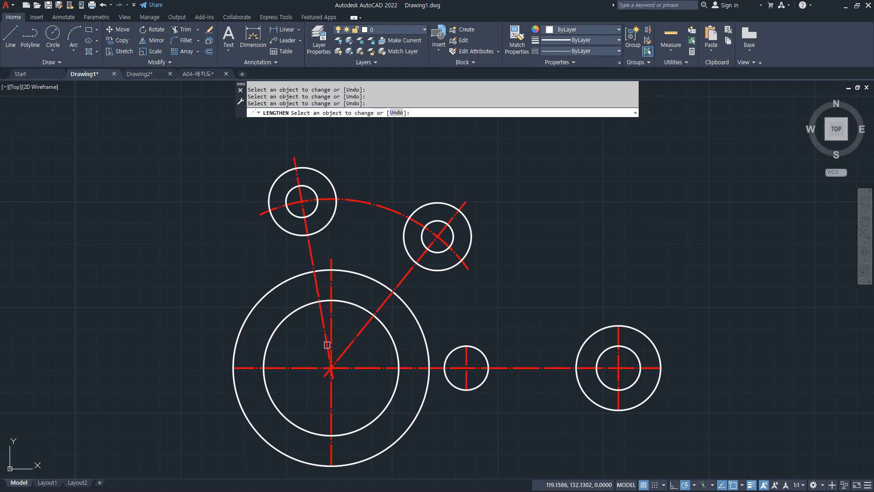
left_click(244, 368)
left_click(331, 448)
left_click(466, 382)
left_click(466, 352)
left_click(658, 363)
left_click(658, 367)
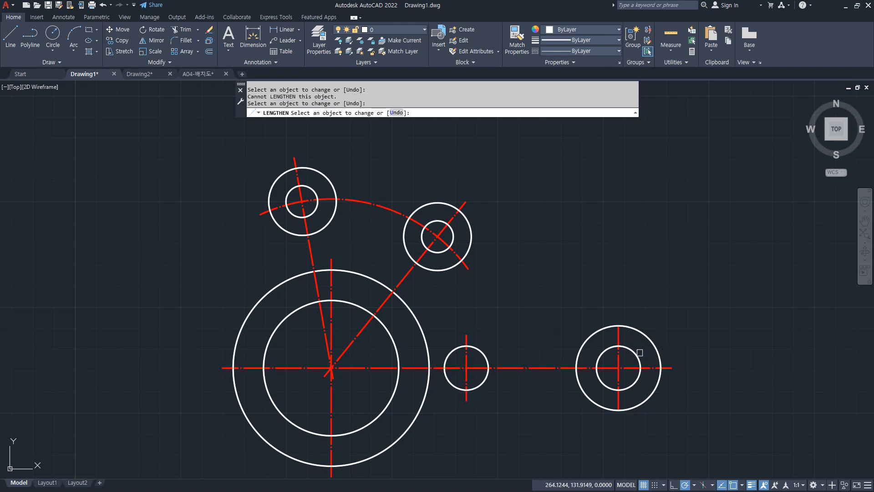
left_click(618, 334)
left_click(616, 399)
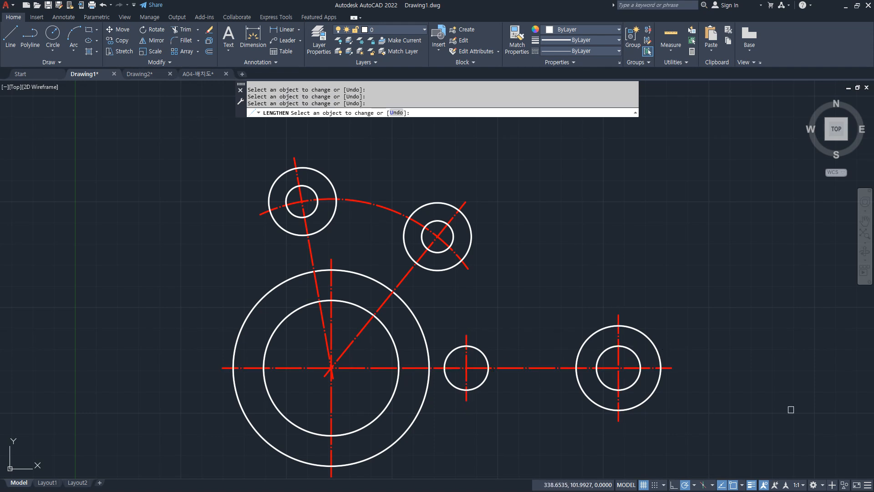
key("Return")
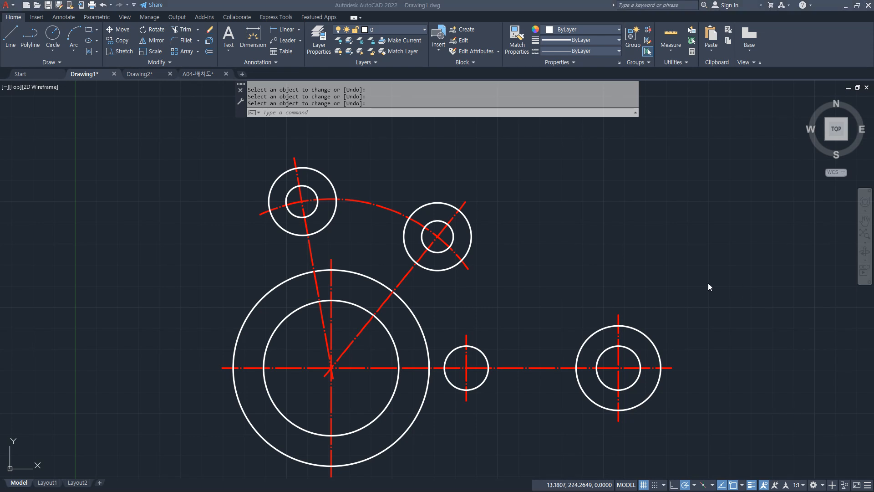
- Offset the red centerline arc by 7.2 to both sides
key("Escape")
key("Escape")
left_click(423, 154)
left_click(373, 143)
type("o")
key("Return")
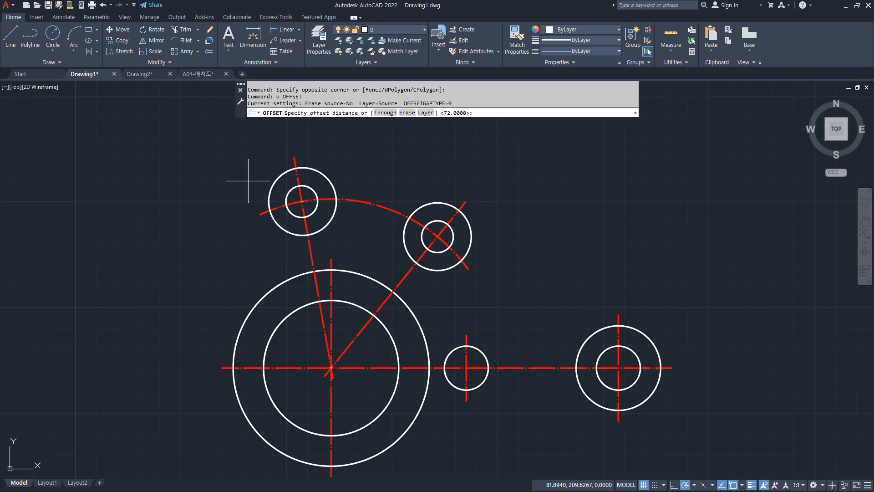
key("Return")
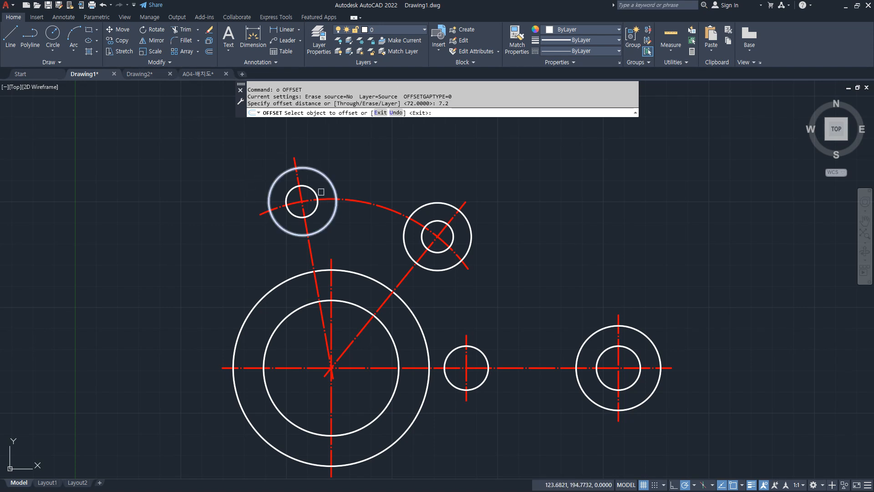
left_click(360, 202)
left_click(369, 192)
left_click(357, 199)
left_click(347, 236)
- Offset the red centerline arc by 16 to both sides
key("Return")
key("Return")
type("16")
key("Return")
left_click(366, 199)
left_click(390, 159)
left_click(369, 200)
left_click(354, 241)
- Trim the four offset arcs outside the slanted centerlines, using those two centerlines as cutting edges
type("tr")
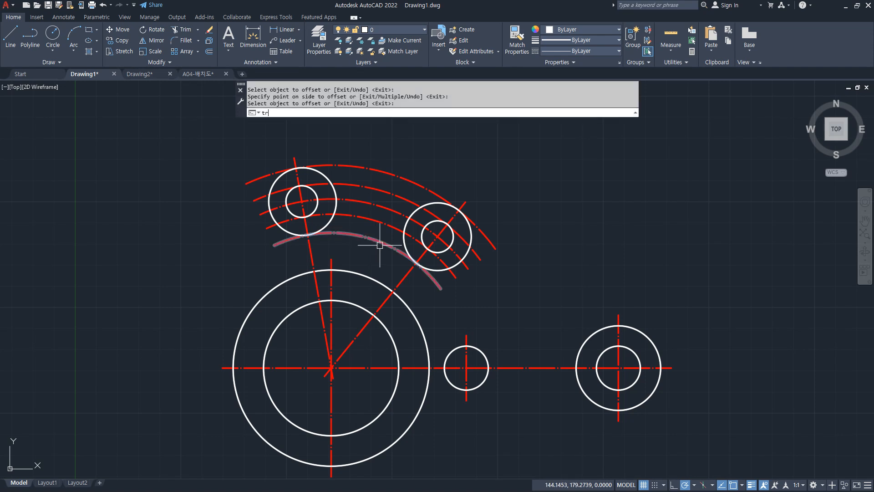
key("Return")
left_click(306, 113)
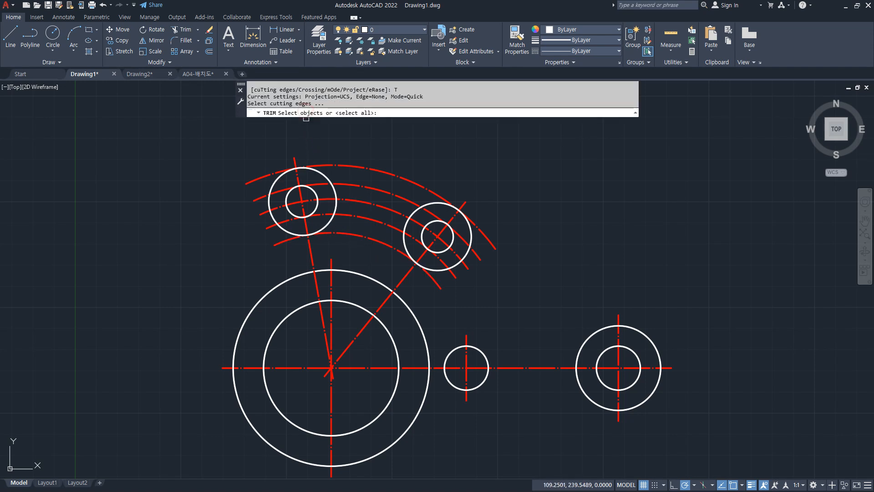
left_click(295, 156)
left_click(465, 202)
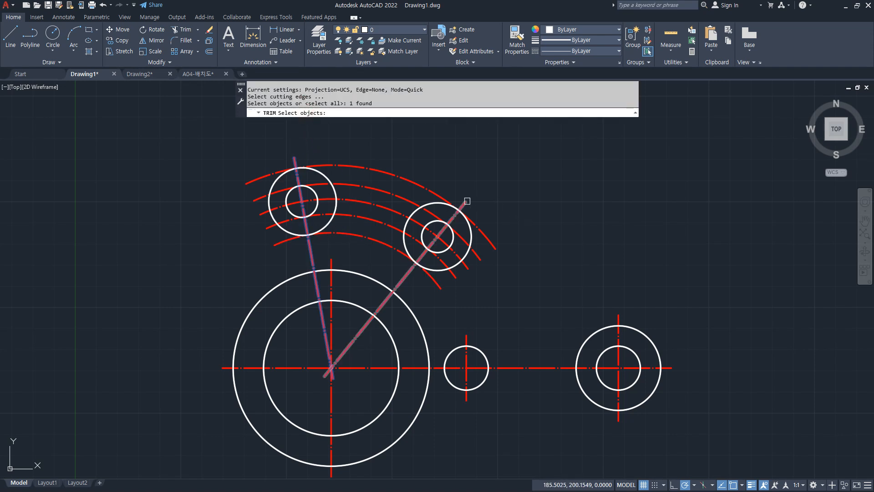
key("Return")
left_click(510, 240)
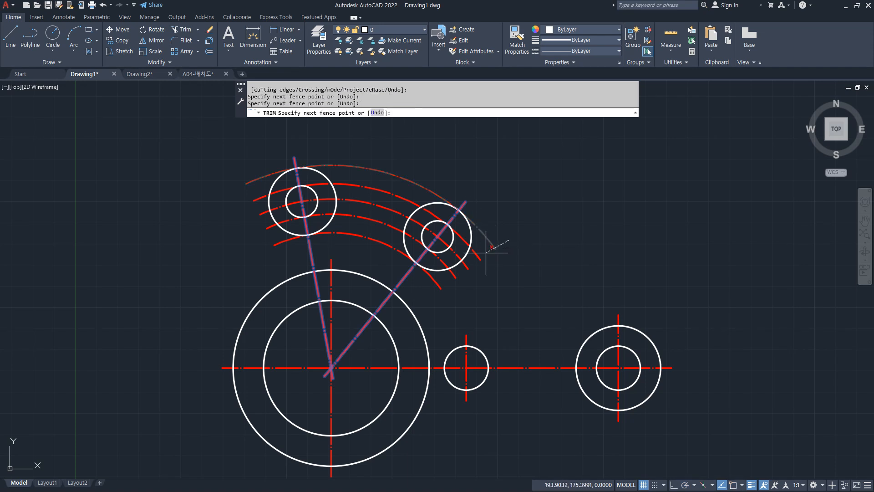
left_click(475, 259)
left_click(464, 274)
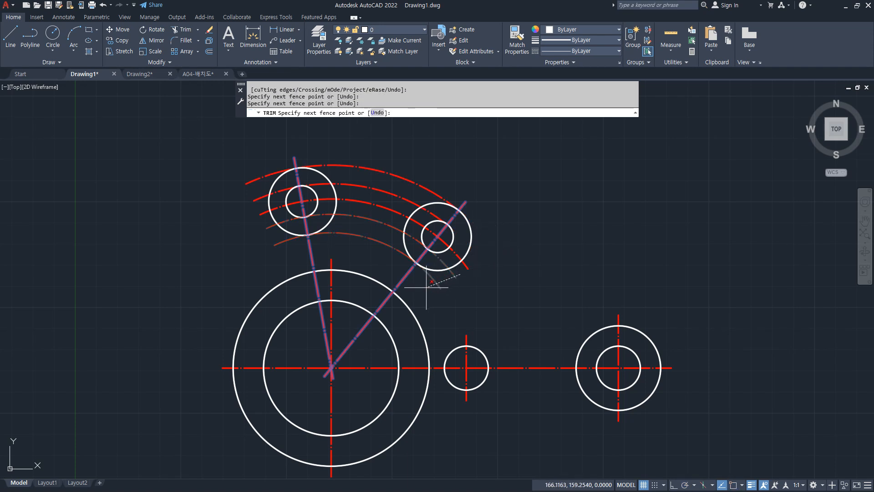
left_click(407, 307)
left_click(289, 251)
left_click(263, 224)
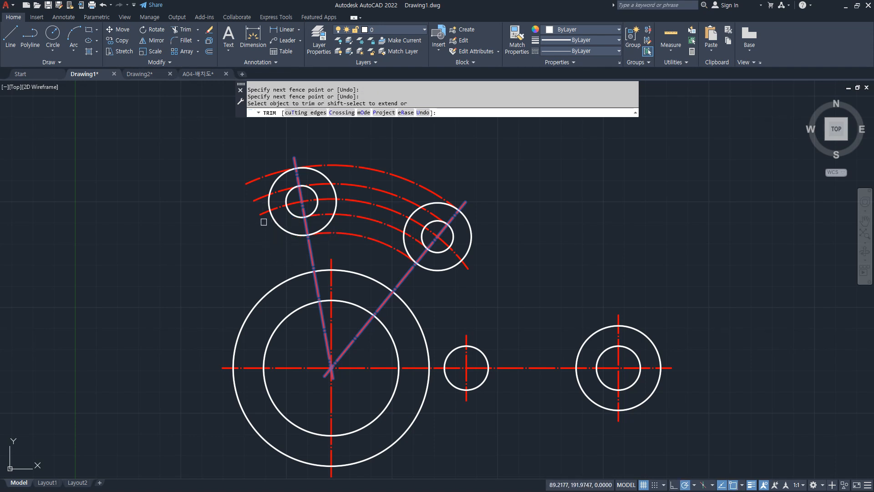
left_click(260, 203)
left_click(257, 178)
key("Return")
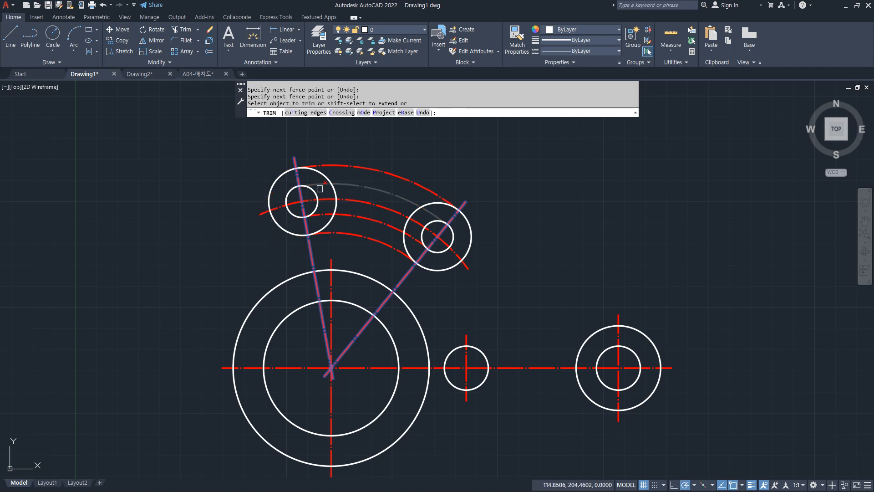
- Trim the facing halves of the 7.5 and 16 radius circles between the slanted centerlines to leave rounded slot ends
left_click(317, 194)
left_click(336, 194)
left_click(418, 207)
left_click(424, 229)
- Match the four offset arcs' properties to the white outer end arc of the curved slot
type("ma")
key("Return")
left_click(470, 225)
left_click(404, 160)
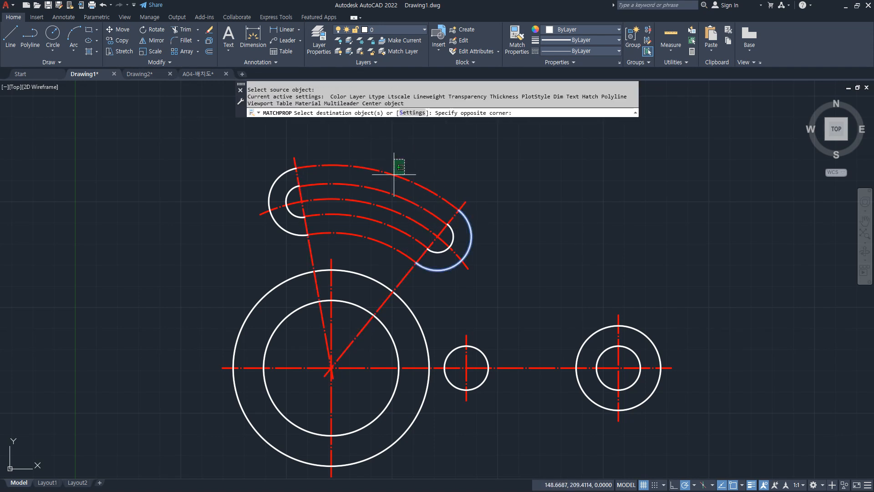
left_click(382, 193)
left_click(373, 249)
left_click(355, 215)
key("Return")
- Draw a circle of radius 16 tangent to the curved slot's outer left end arc and the large outer circle
type("c")
key("Return")
type("t")
key("Return")
left_click(272, 231)
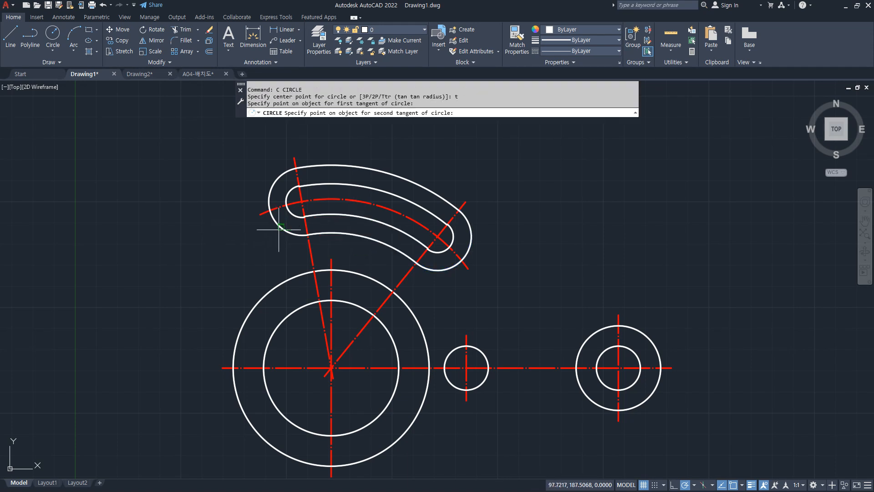
left_click(287, 277)
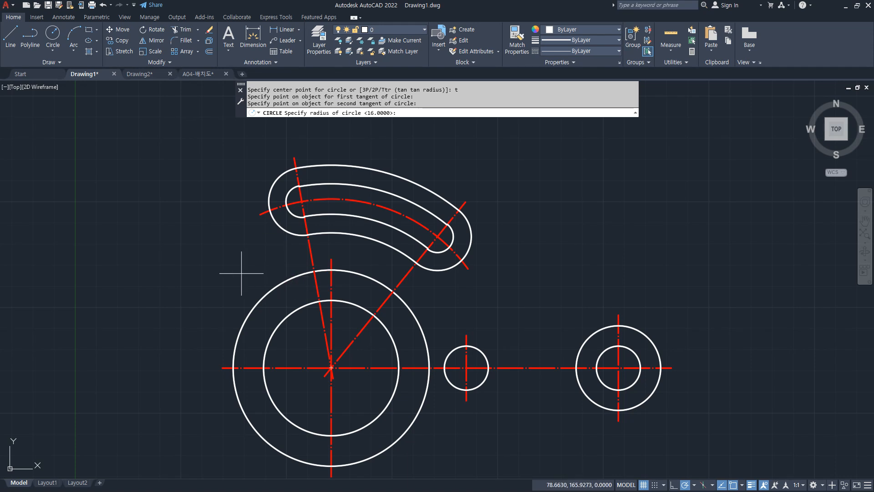
type("16")
key("Return")
- Trim the outer part of the radius 16 tangent circle to leave a connecting arc between slot and large circle
type("tr")
key("Return")
left_click(231, 273)
key("Return")
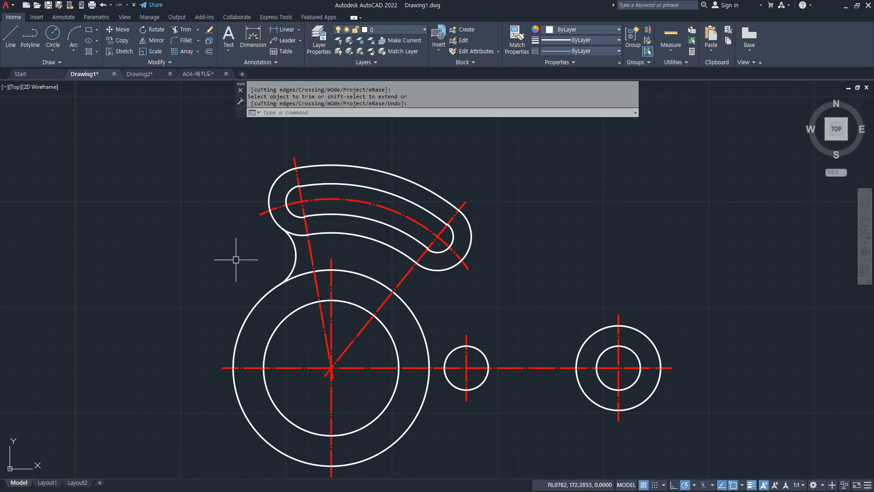
- Draw a line tangent to the curved slot's upper outer arc and the top of the right outer circle
type("l")
key("Return")
type("tan")
key("Return")
left_click(406, 175)
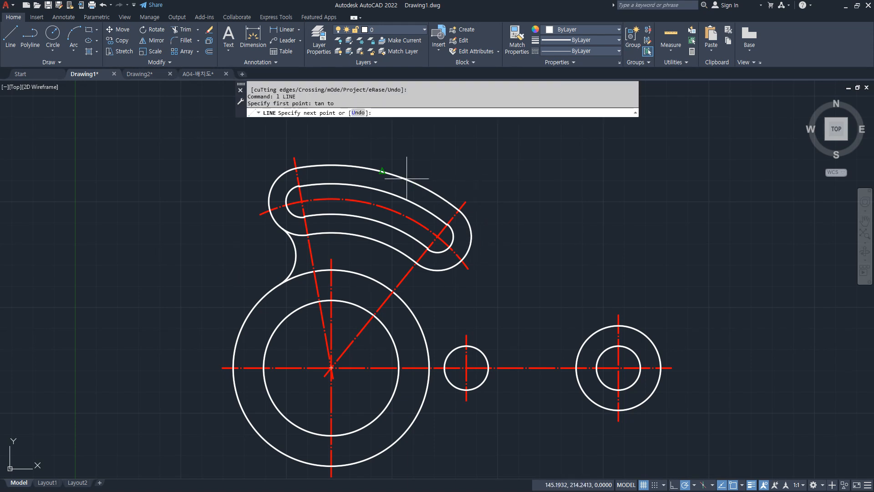
type("tan")
key("Return")
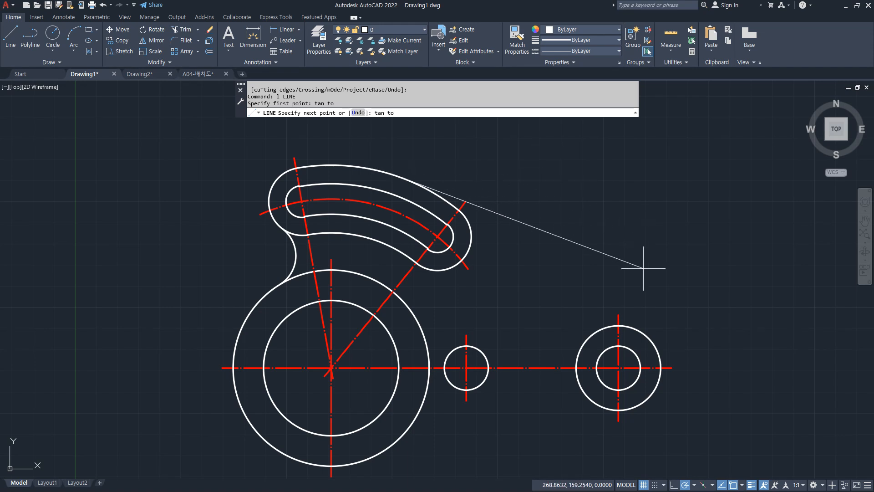
left_click(639, 326)
key("Return")
- Draw a line tangent to the bottom of the right outer circle and the lower side of the large outer circle
middle_click_drag(380, 361, 376, 332)
key("Return")
type("tan")
key("Return")
left_click(642, 378)
type("tan")
key("Return")
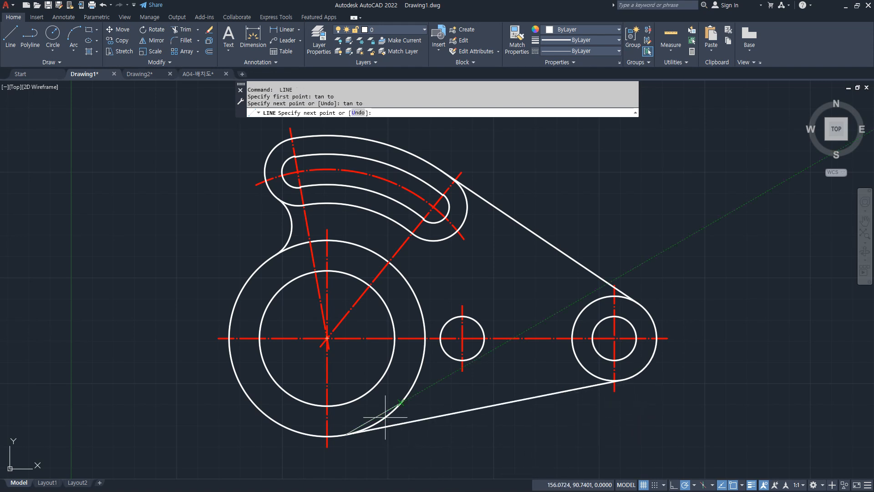
left_click(387, 419)
key("Return")
- Offset the horizontal centerline by 10.4 to both sides
scroll(550, 379, "up", 2)
type("o")
key("Return")
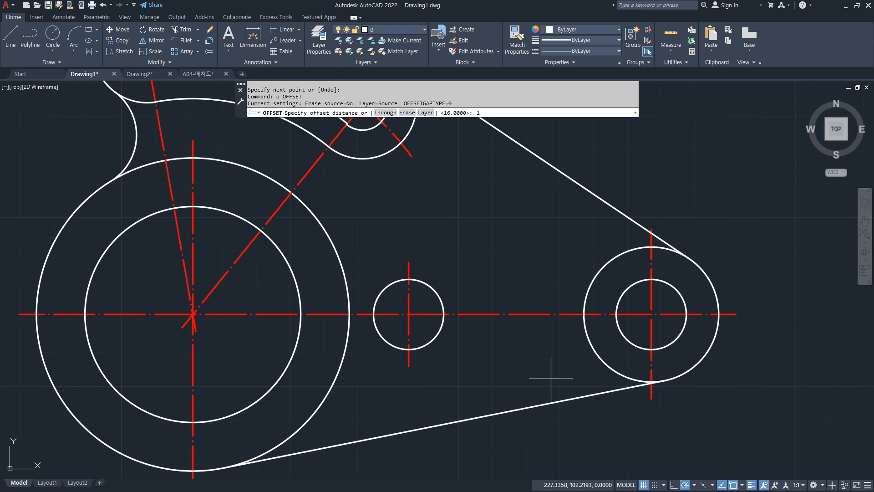
type("10.4")
key("Return")
left_click(536, 315)
left_click(530, 302)
left_click(531, 314)
left_click(530, 340)
key("Return")
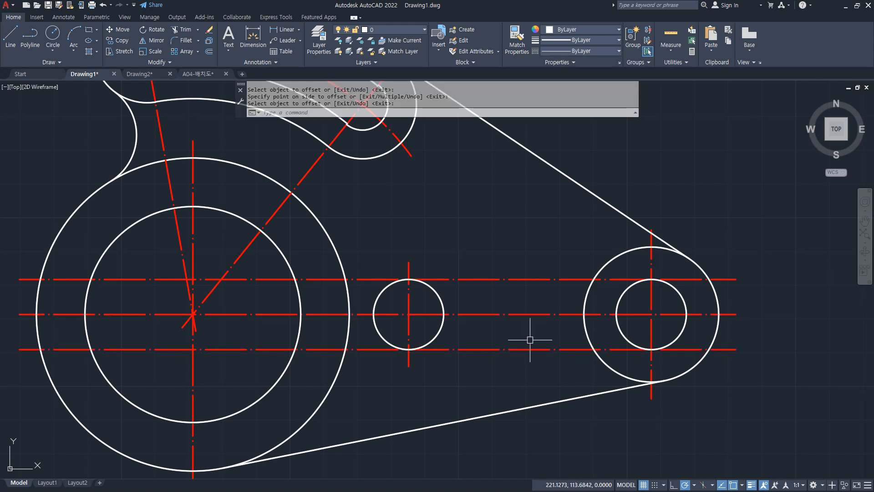
- Offset the horizontal centerline by 20 to both sides
type("o")
key("Return")
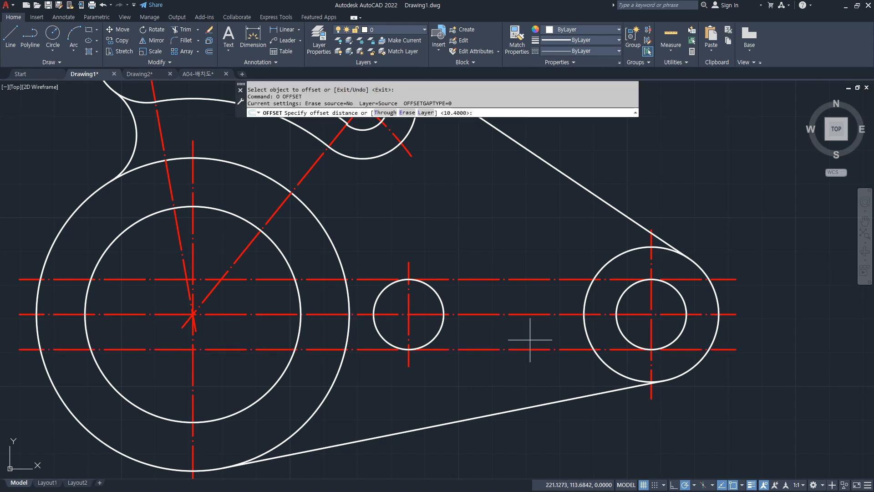
type("20")
key("Return")
left_click(517, 314)
left_click(510, 264)
left_click(507, 314)
left_click(487, 376)
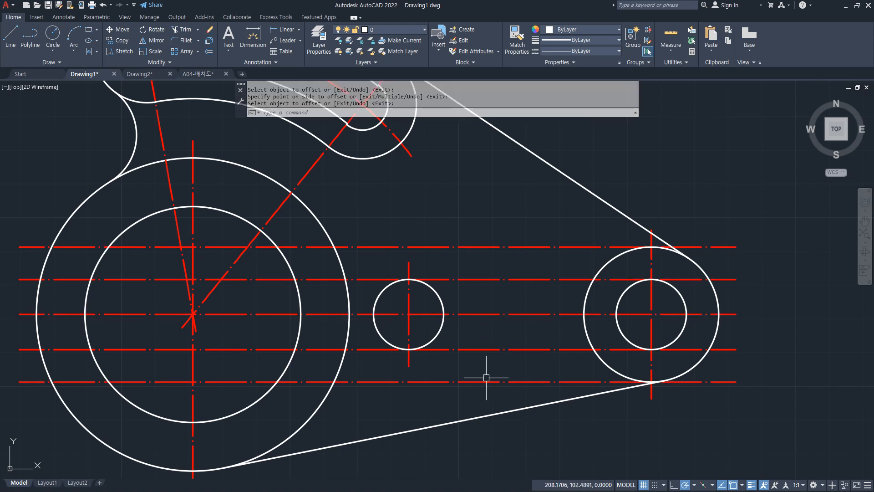
- Match the four offset horizontal lines' properties to the small white circle in the middle
type("ma")
key("Return")
left_click(443, 325)
left_click(473, 387)
left_click(467, 334)
left_click(475, 283)
left_click(458, 232)
key("Return")
- Fillet the small middle circle and the upper inner horizontal line with radius 0, ending the line at the circle's top
type("f")
key("Return")
left_click(390, 285)
left_click(430, 279)
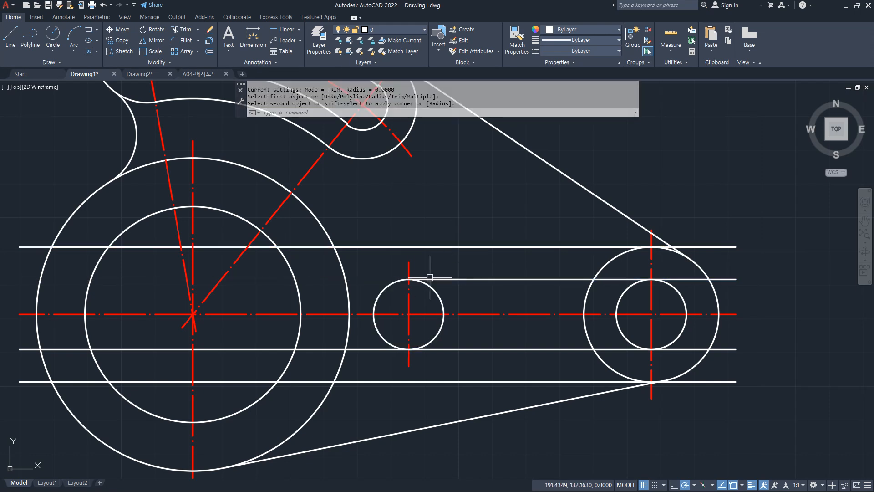
- Trim the horizontal lines inside the large circle and before the small middle circle, using the two right vertical centerlines and large circle as cutting edges
type("tr")
key("Return")
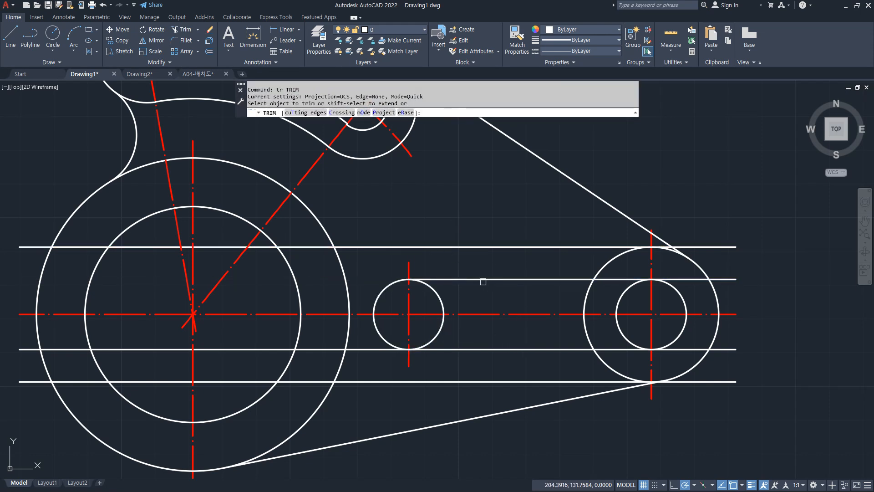
left_click(304, 113)
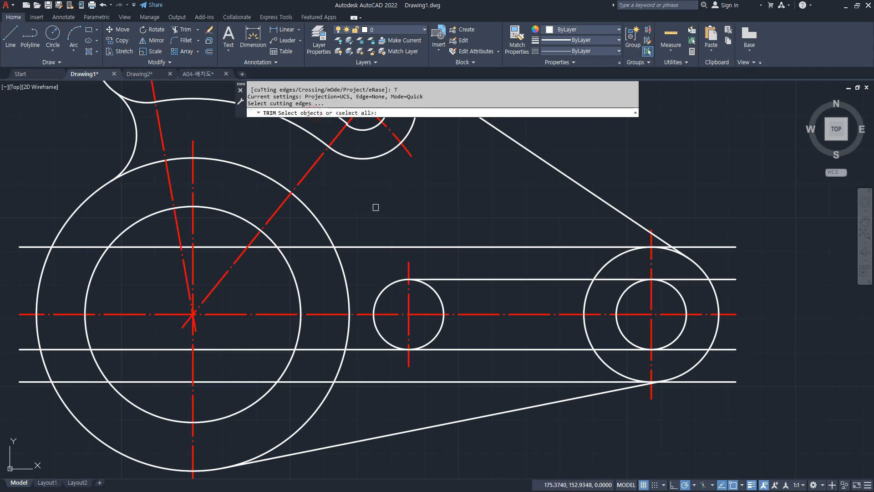
left_click(408, 262)
left_click(650, 266)
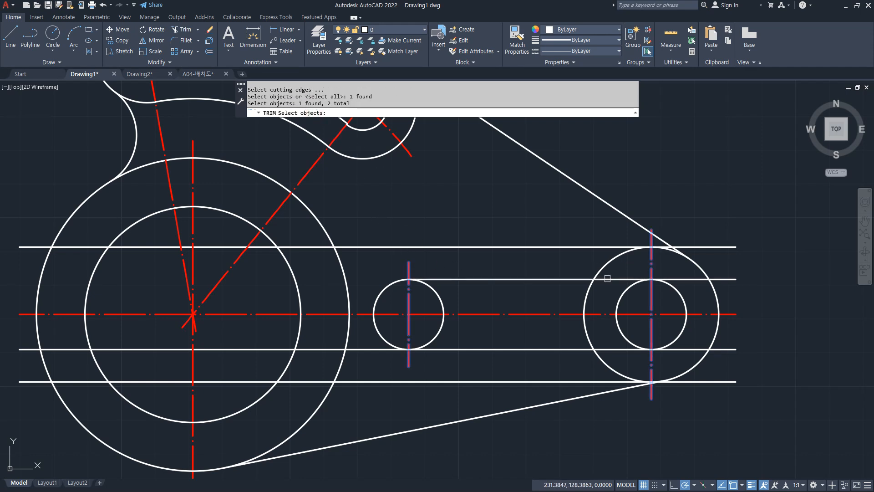
left_click(339, 269)
key("Return")
left_click(314, 247)
left_click(317, 349)
left_click(312, 381)
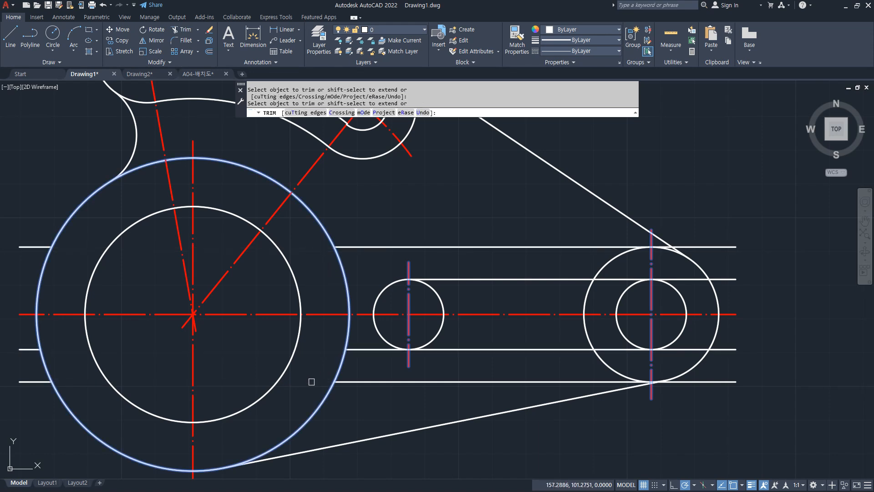
left_click(376, 350)
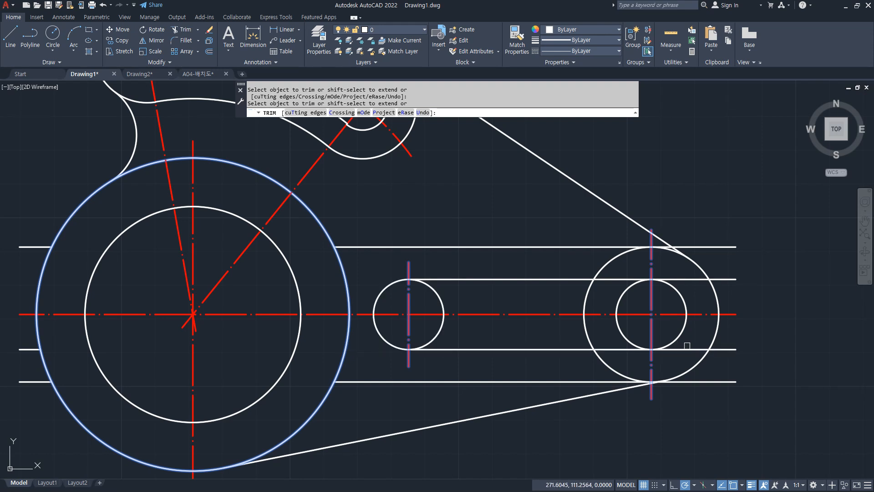
- Trim the horizontal lines' ends extending beyond the rightmost vertical centerline
left_click(730, 381)
left_click(733, 349)
left_click(735, 279)
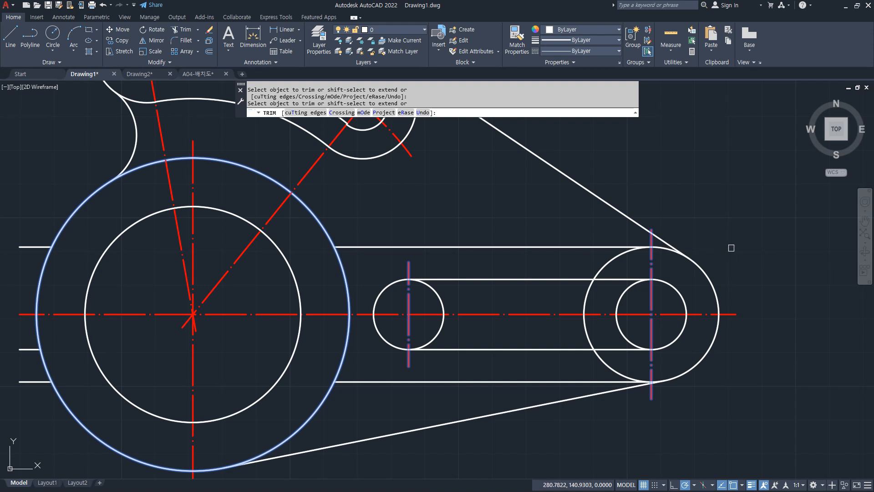
- Trim the facing halves of the two right circles and the small middle circle to leave rounded slot and arm ends
left_click(610, 258)
left_click(618, 299)
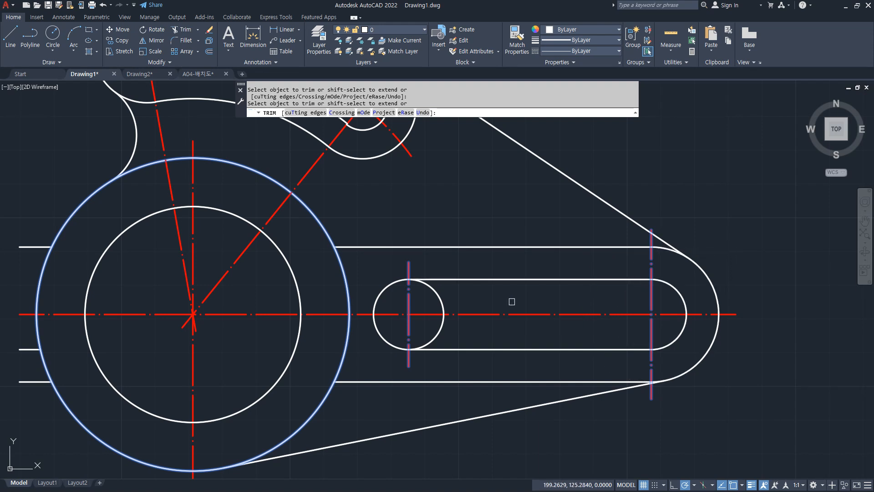
left_click(443, 298)
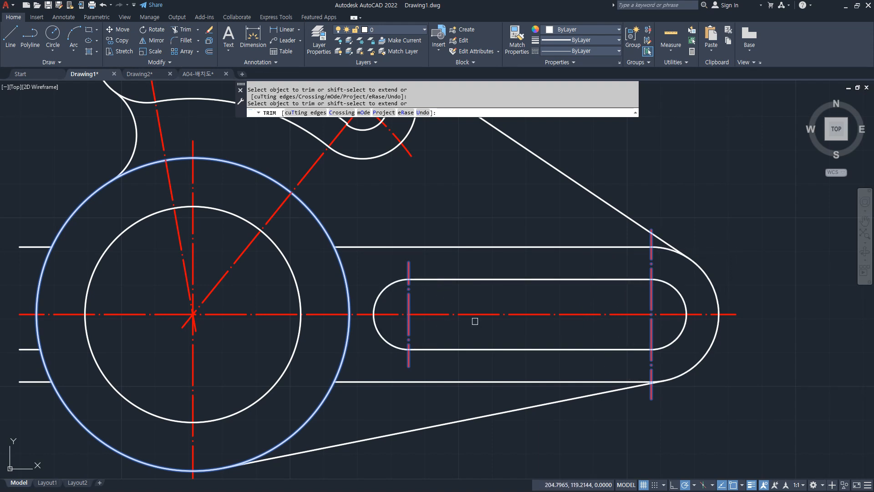
key("Return")
- Fillet the outer horizontal lines of the arm to the large outer circle with radius 32, below and above
type("f")
key("Return")
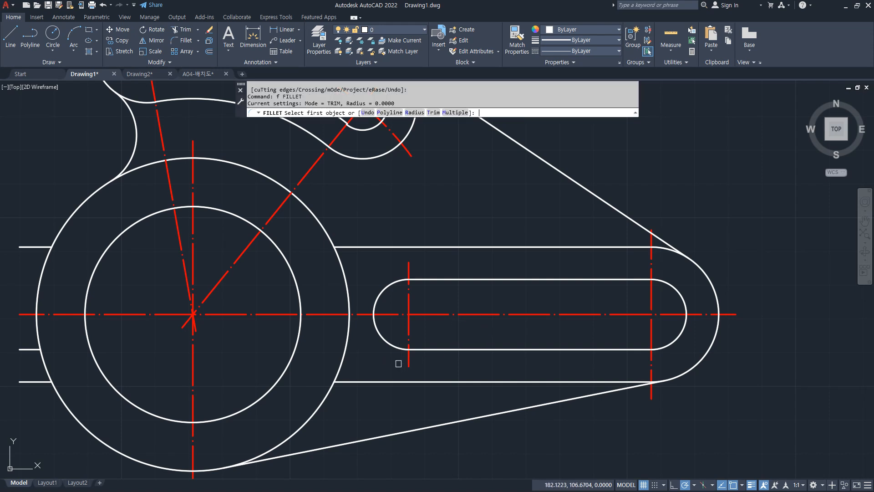
key("Return")
type("32")
key("Return")
left_click(381, 382)
left_click(320, 408)
key("Return")
left_click(369, 247)
left_click(317, 220)
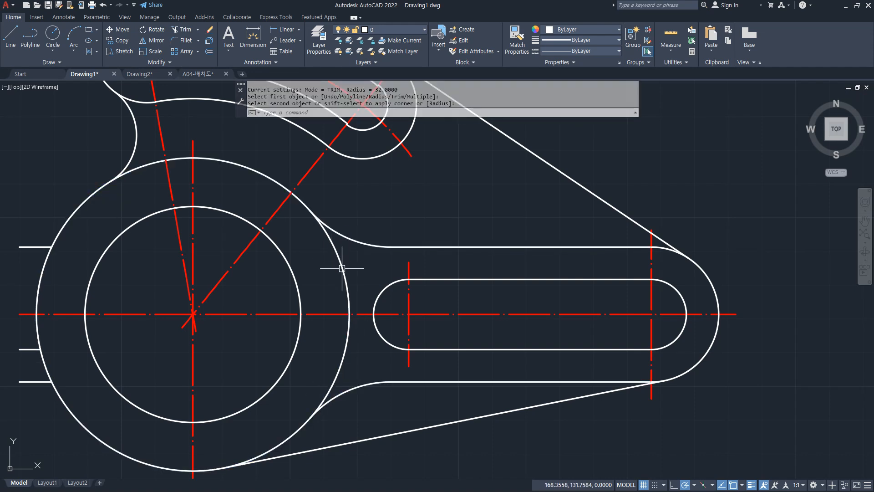
- Erase the leftover horizontal line stubs on the left side of the large outer circle
scroll(359, 288, "down", 3)
middle_click_drag(79, 212, 118, 217)
left_click(99, 209)
left_click(226, 379)
type("e")
key("Return")
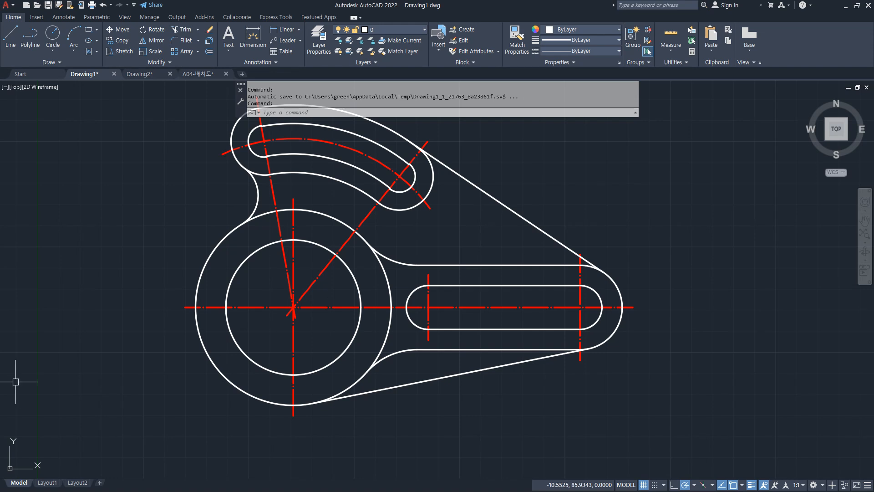
- Switch to the Notepad command notes to review the Erase entry, and return to the AutoCAD drawing
key("alt+Tab")
left_click_drag(282, 218, 119, 218)
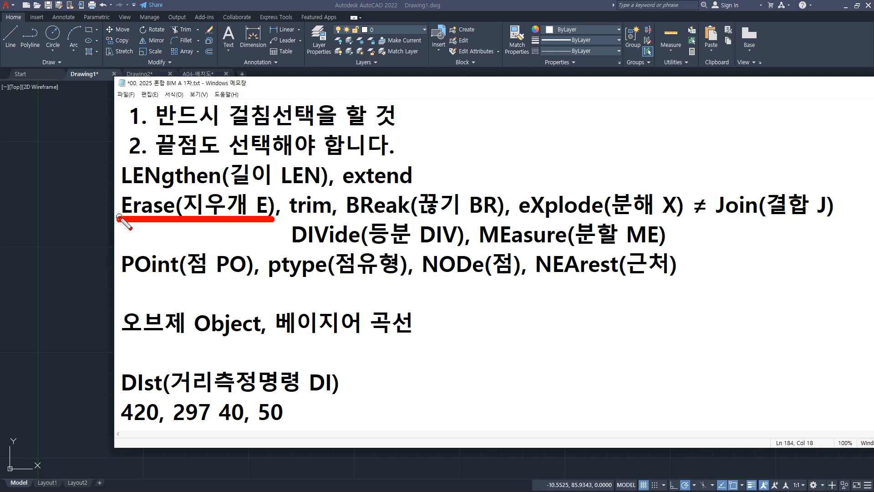
key("Escape")
left_click(68, 243)
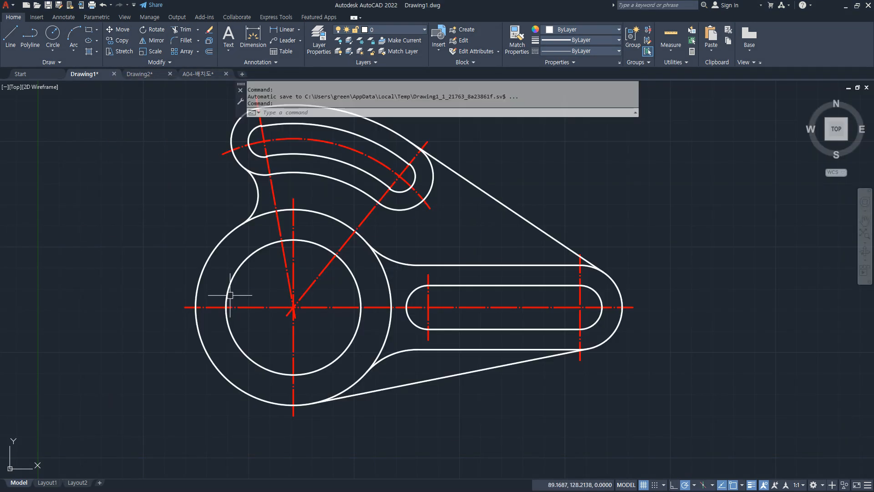
- Start Move and select the slotted arm's objects using window, crossing and individual selection
type("m")
key("Return")
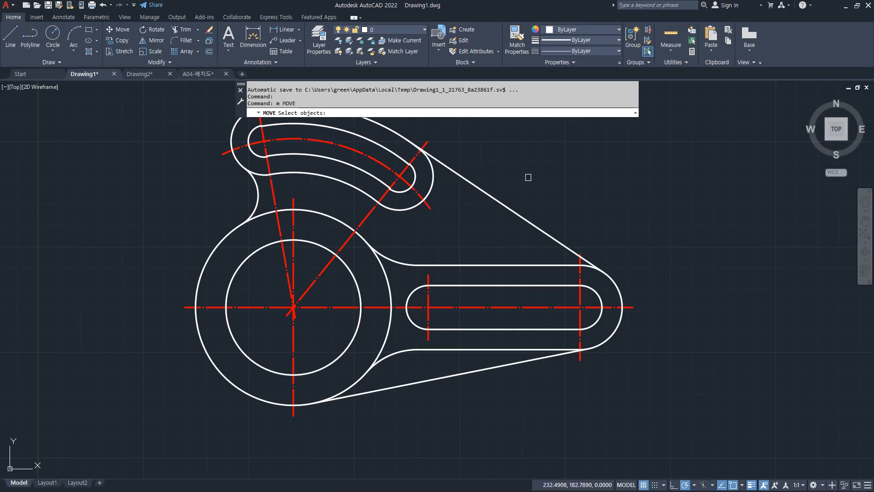
left_click_drag(528, 177, 727, 478)
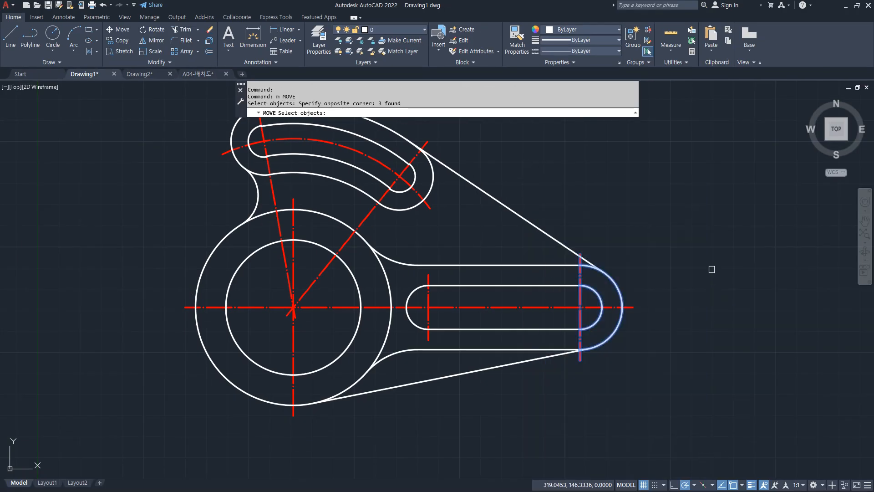
left_click(706, 185)
left_click(560, 414)
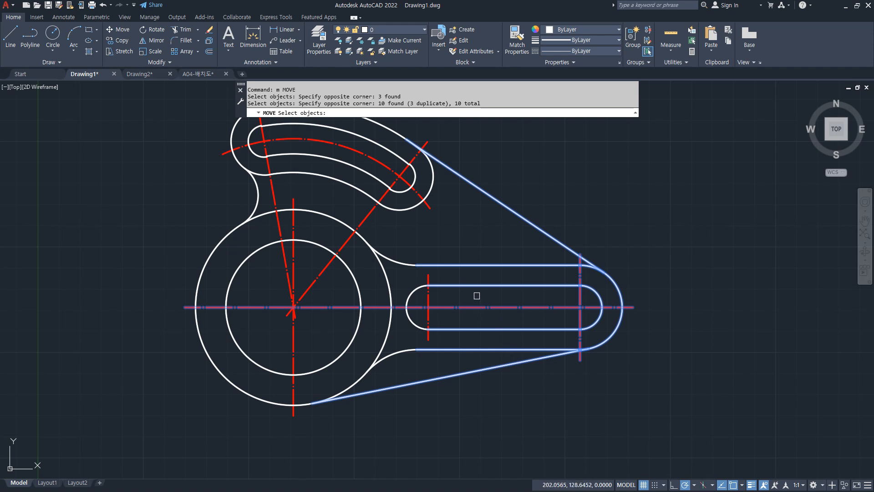
left_click(403, 264)
left_click(412, 292)
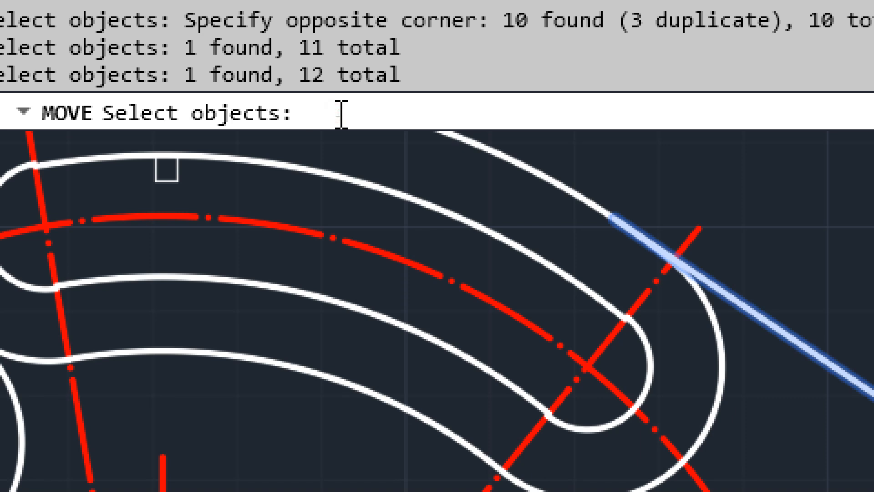
- Try selecting every object in the drawing with the ALL option during Move, cancelling and repeating the selection once
key("Return")
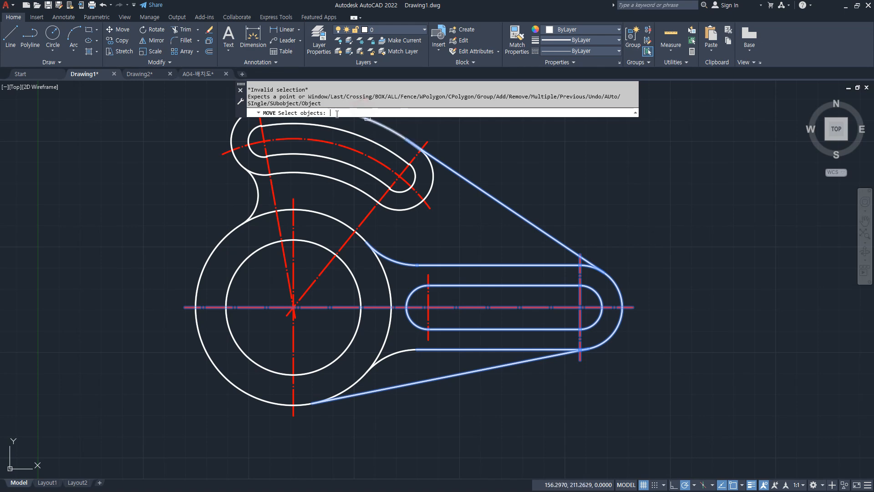
type("all")
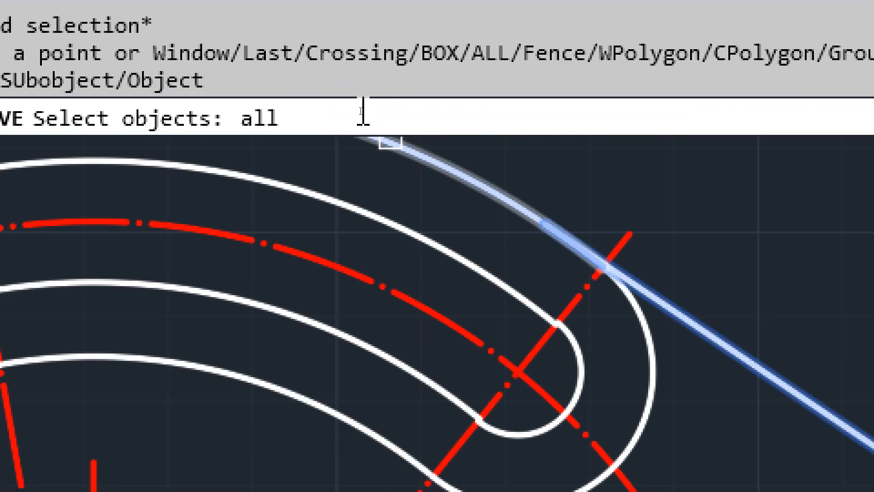
key("Return")
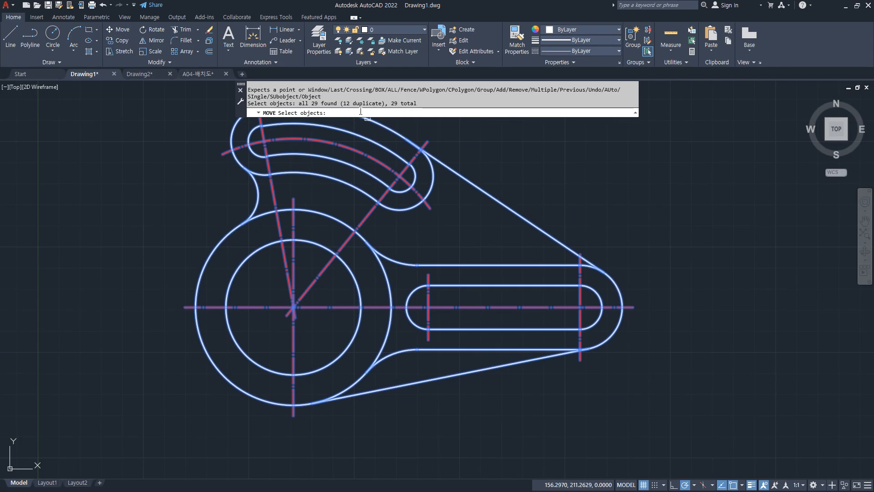
key("Escape")
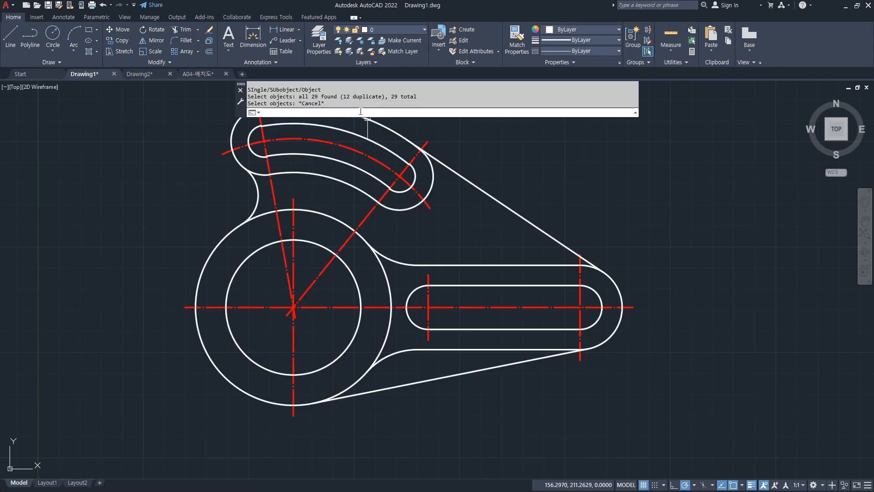
key("Return")
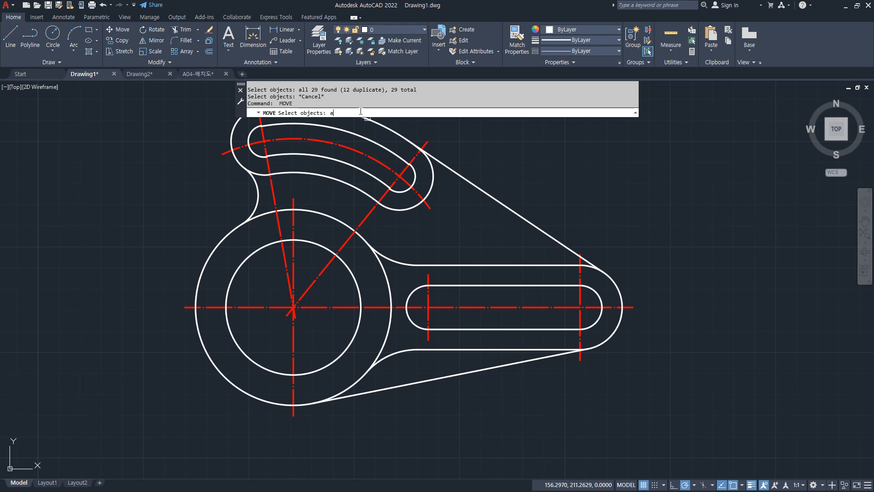
type("all")
key("Return")
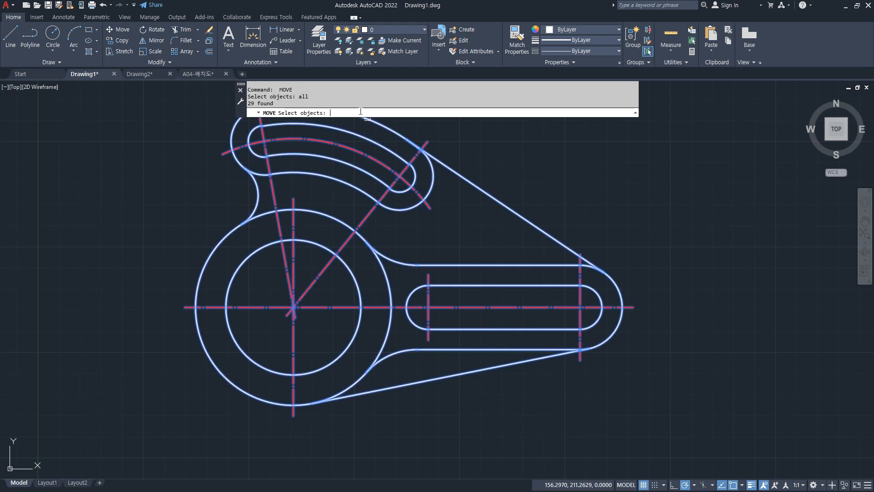
key("Escape")
- Try selecting the curved slotted arm's objects with the Fence option (F) during Move, then cancel
type("m")
key("Return")
middle_click_drag(435, 124, 427, 154)
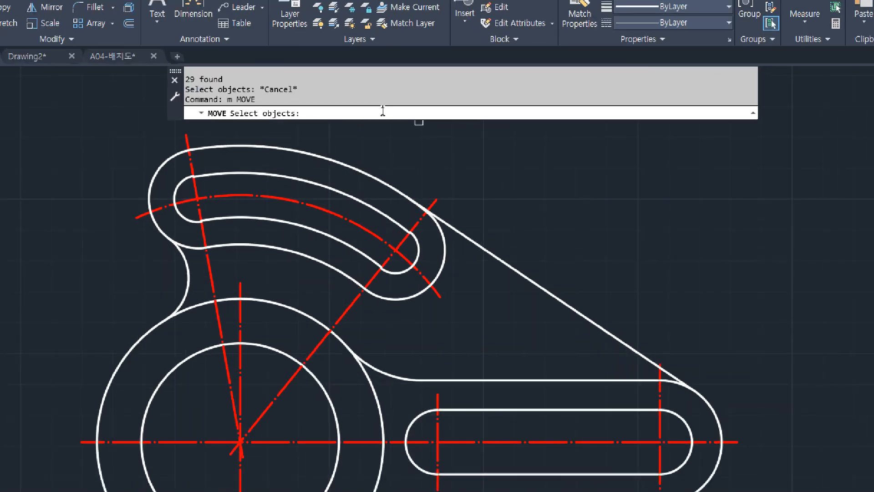
type("f")
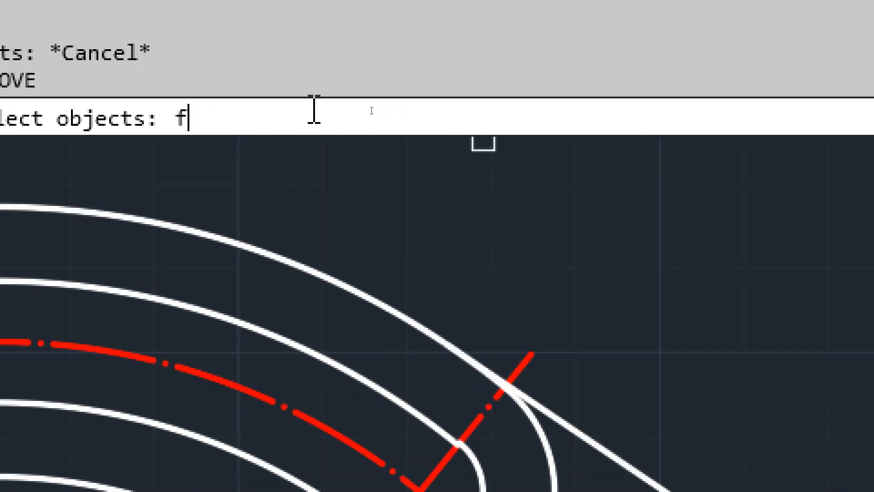
key("Return")
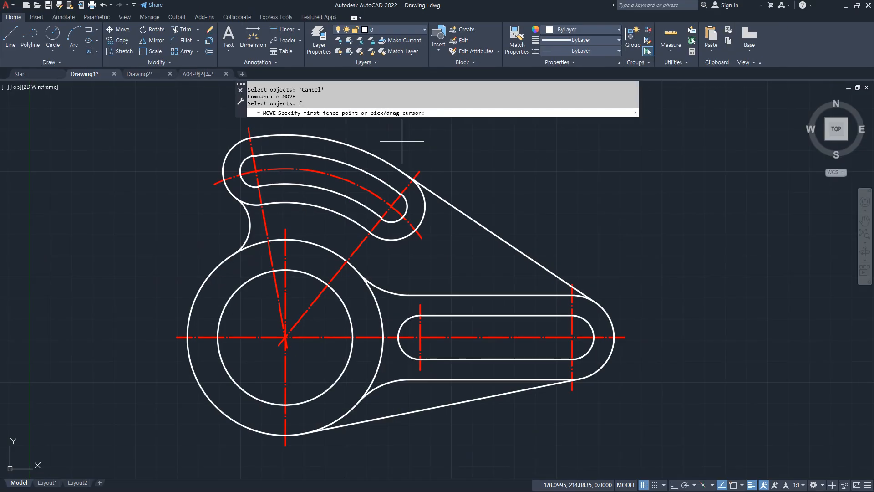
left_click(403, 141)
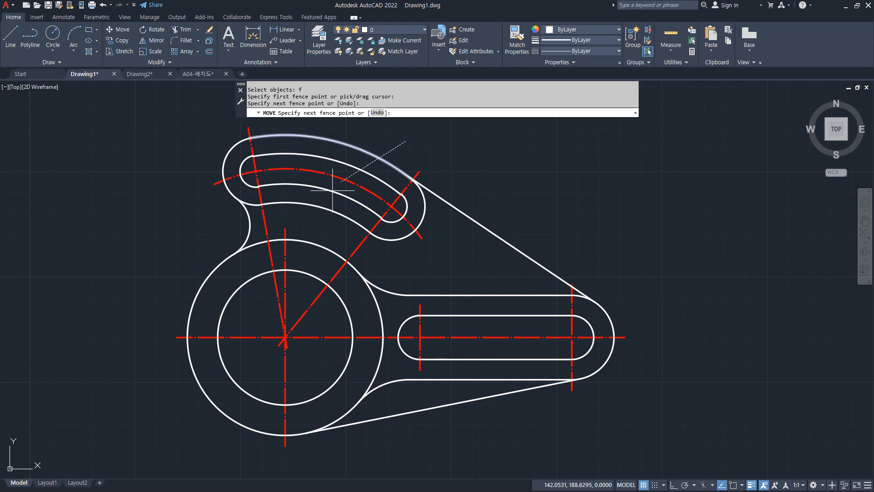
left_click(312, 223)
left_click(223, 217)
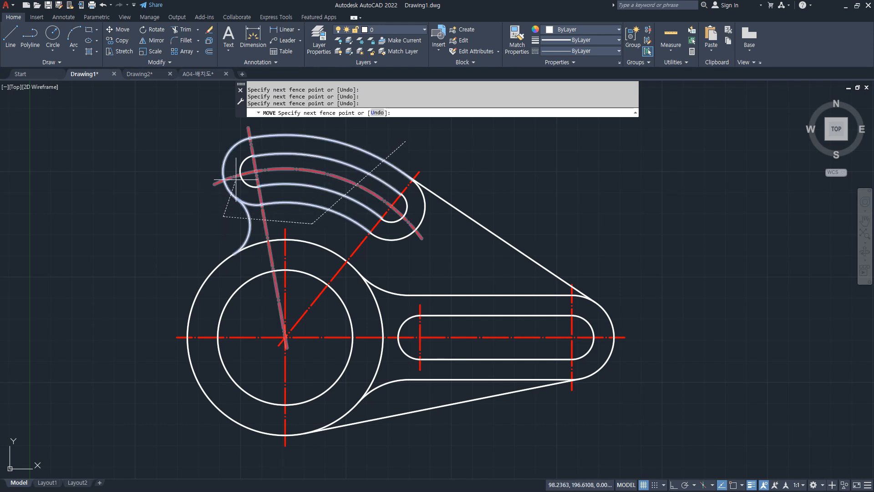
left_click(246, 168)
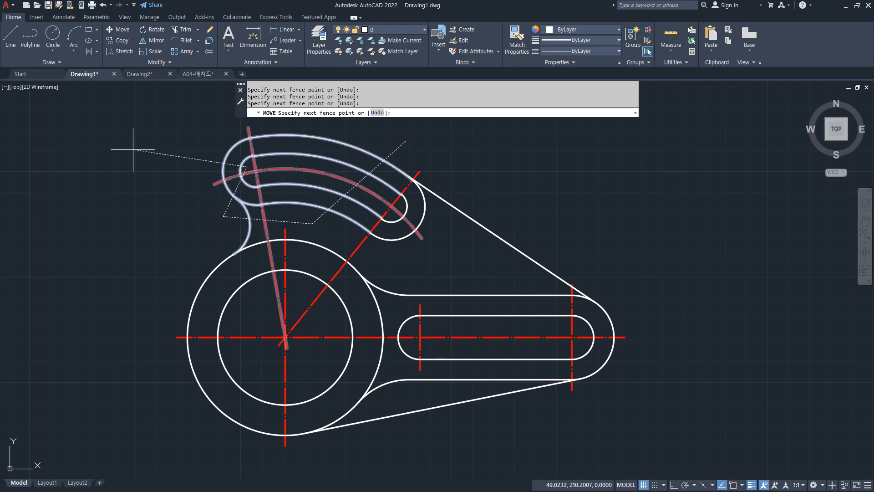
key("Return")
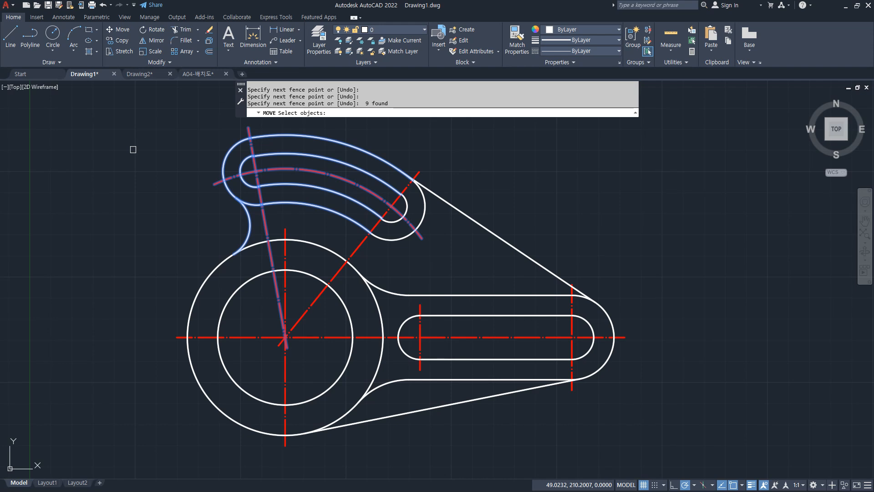
key("Escape")
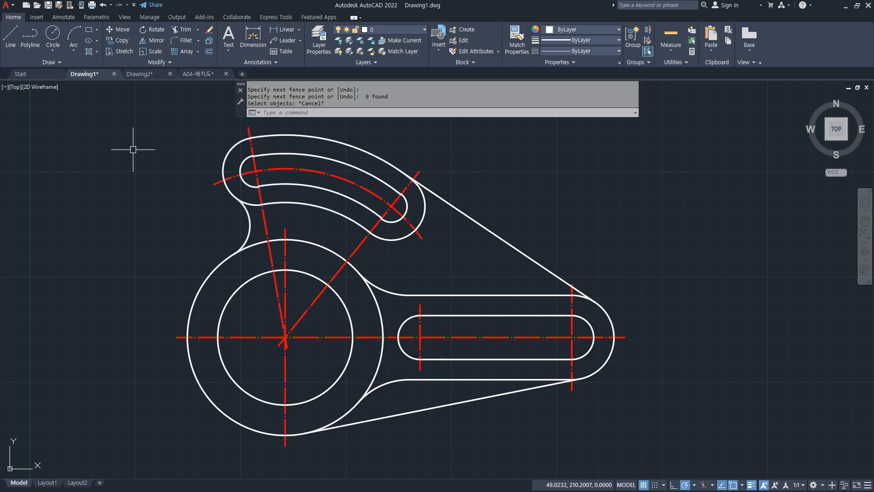
- Draw horizontal, vertical and 45° diagonal construction lines through one common point in the empty area right of the bracket
scroll(469, 223, "down", 3)
middle_click_drag(468, 223, 390, 219)
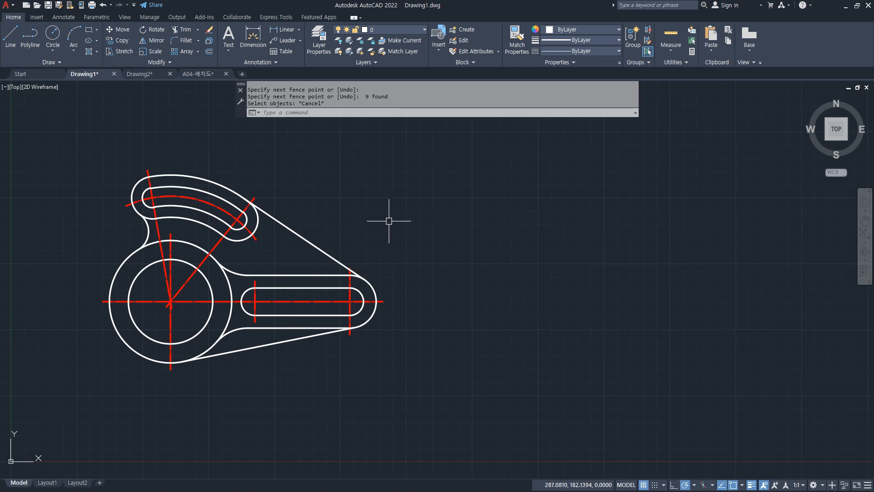
middle_click_drag(561, 225, 519, 236)
type("xl")
key("Return")
left_click(540, 222)
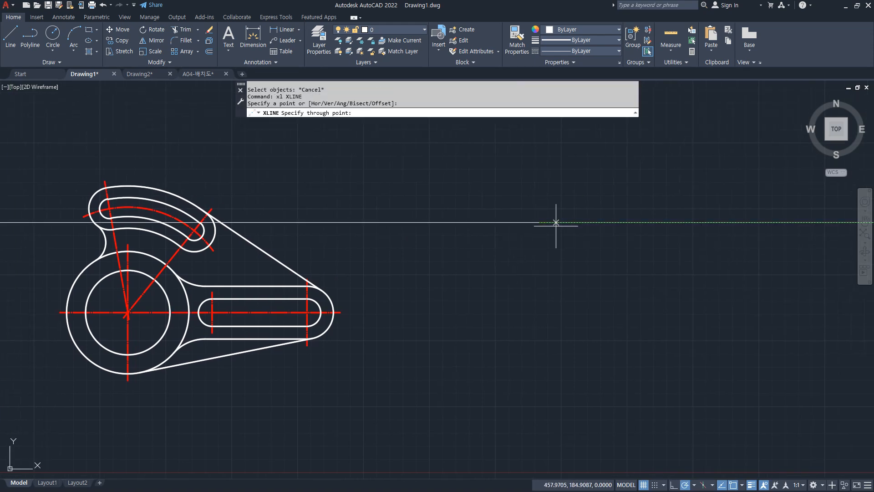
left_click(582, 222)
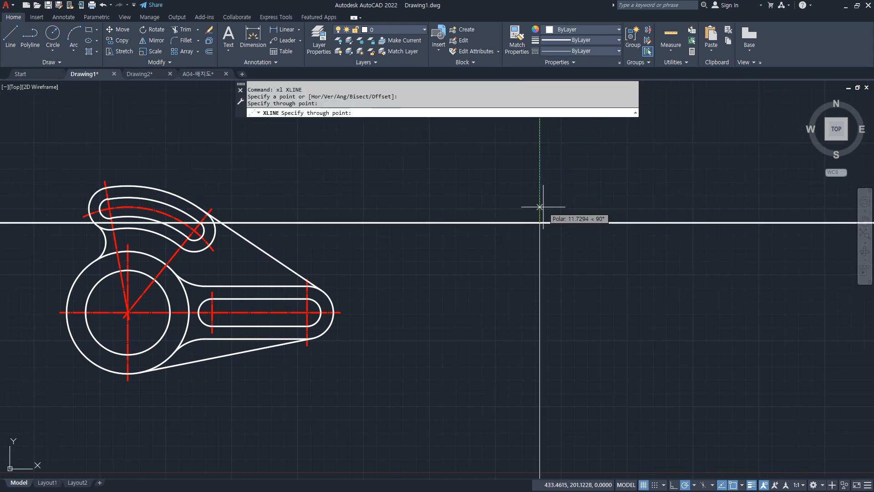
left_click(540, 205)
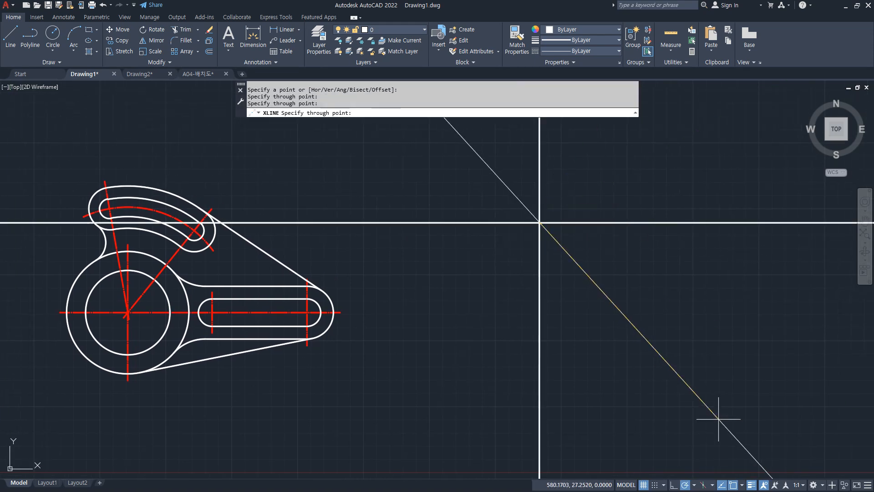
left_click(693, 485)
left_click(704, 403)
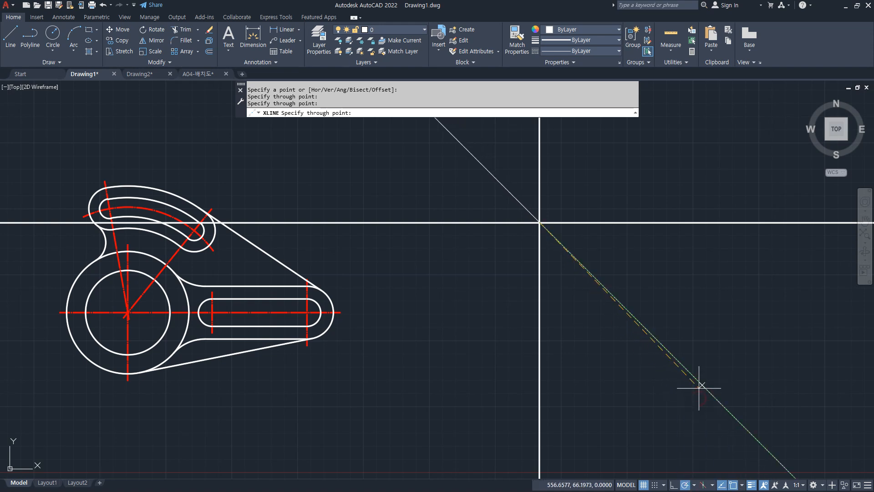
left_click(591, 172)
key("Return")
- Trim away the diagonal construction line's lower-left half at the common intersection point
type("tr")
key("Return")
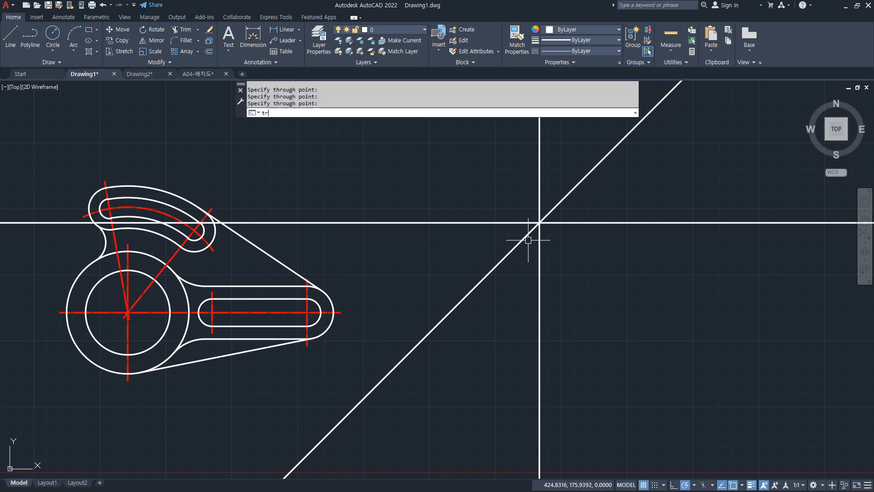
left_click(525, 240)
key("Return")
- Offset the vertical construction line 30 to the left
type("o")
key("Return")
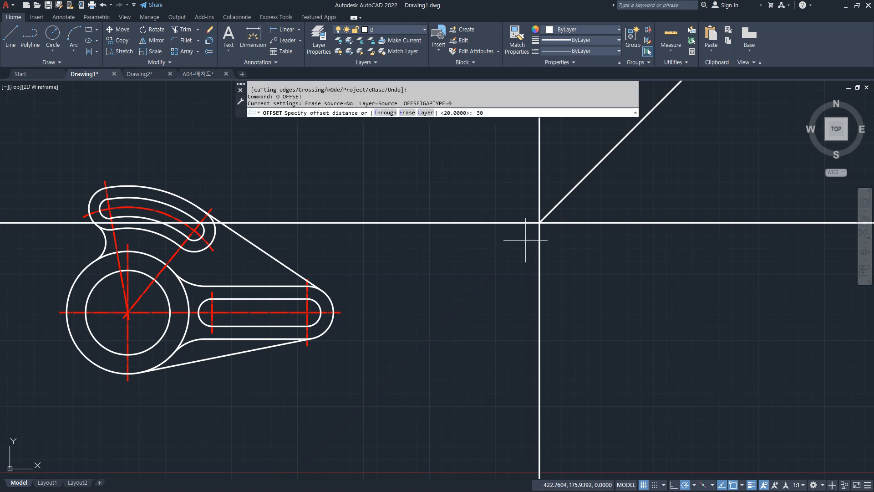
type("30")
key("Return")
left_click(542, 237)
left_click(512, 250)
key("Return")
- Offset the horizontal construction line 20 downward
key("Return")
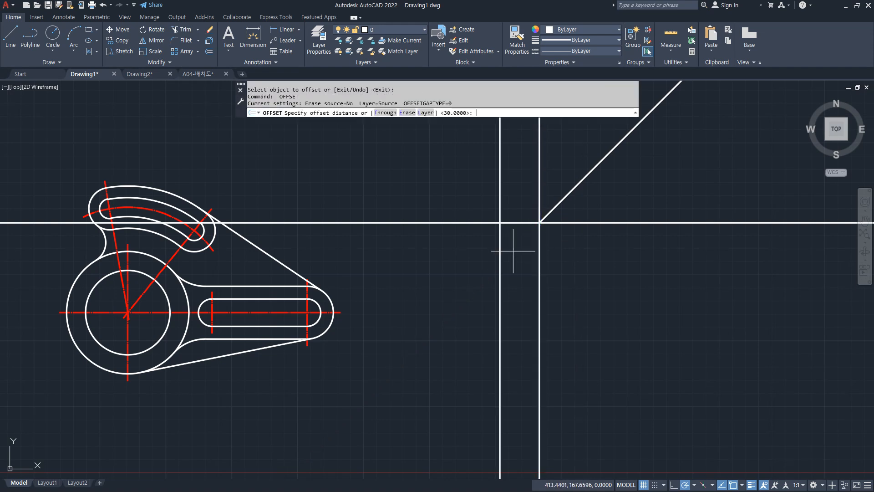
type("20")
key("Return")
left_click(515, 224)
left_click(521, 255)
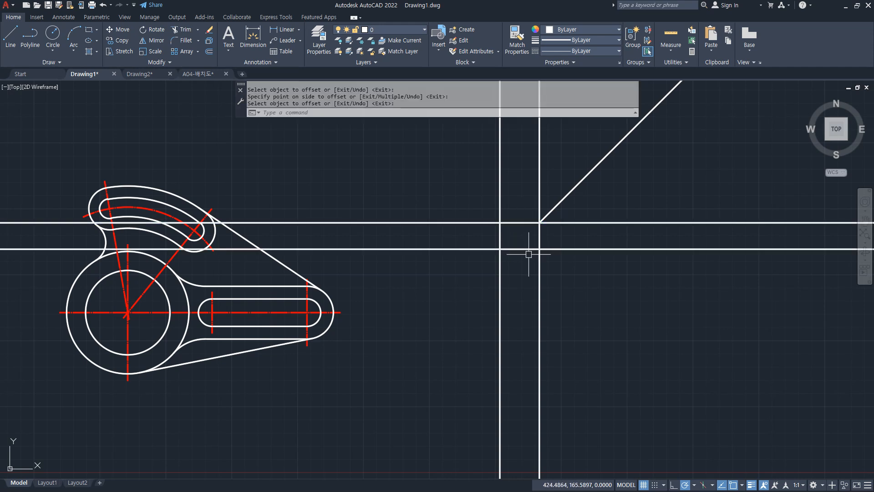
key("Return")
- Draw a horizontal line above the construction lines to the diagonal, continuing vertically down to the lower horizontal construction line
type("l")
key("Return")
left_click(464, 201)
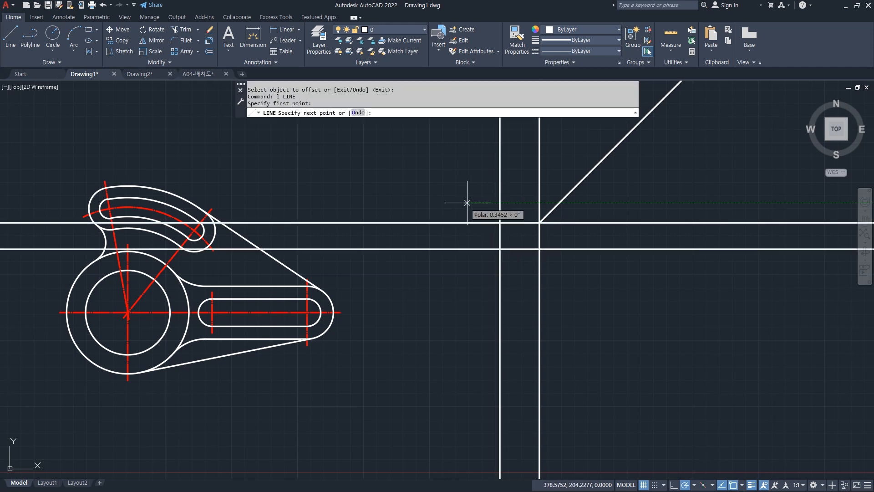
left_click(556, 203)
left_click(556, 246)
key("Return")
- Offset the short vertical line 10 to the right and the short horizontal line 10 upward
type("o")
key("Return")
type("10")
key("Return")
left_click(559, 235)
left_click(584, 235)
left_click(546, 203)
left_click(546, 182)
key("Return")
type("f")
key("Return")
left_click(571, 209)
left_click(563, 198)
key("Escape")
- Fillet the diagonal with the outer short vertical line using radius 0 to form a sharp corner
type("f")
key("Return")
type("r")
key("Return")
type("0")
key("Return")
left_click(563, 199)
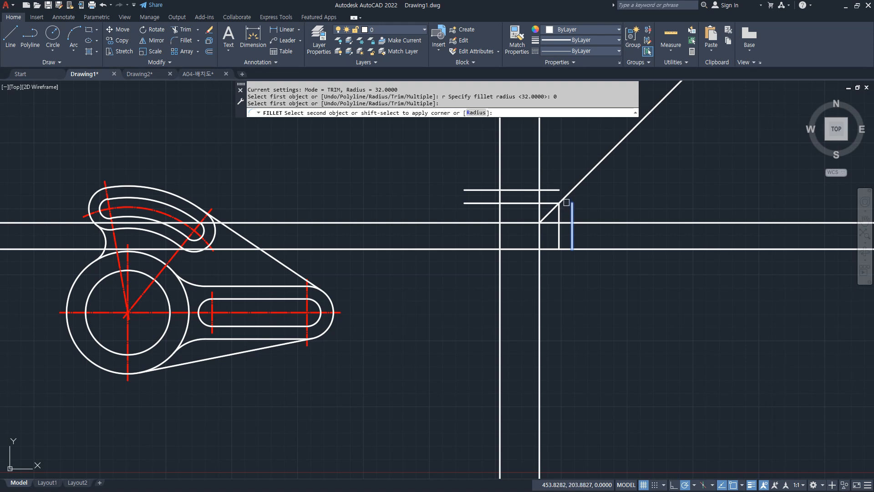
left_click(572, 211)
- Trim the excess line ends with a fence around and between the views, leaving three rectangles and the diagonal
scroll(523, 215, "up", 2)
scroll(590, 239, "up", 2)
middle_click_drag(590, 240, 550, 309)
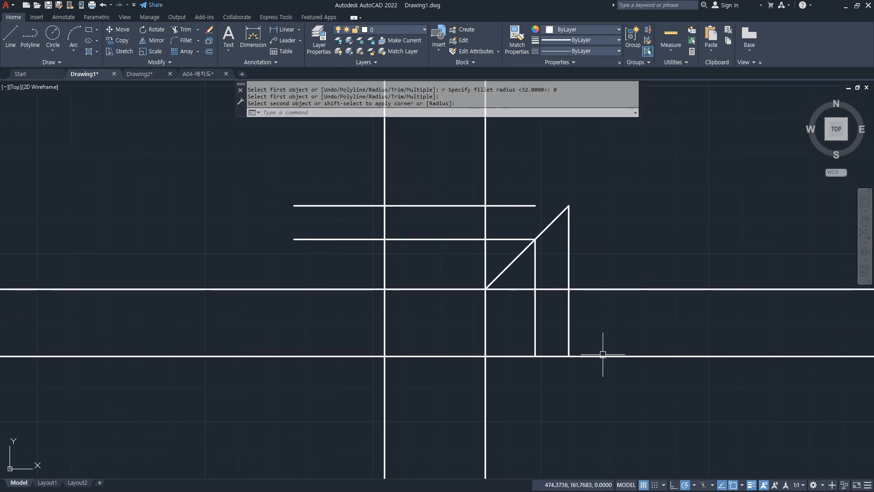
key("Escape")
type("tr")
key("Return")
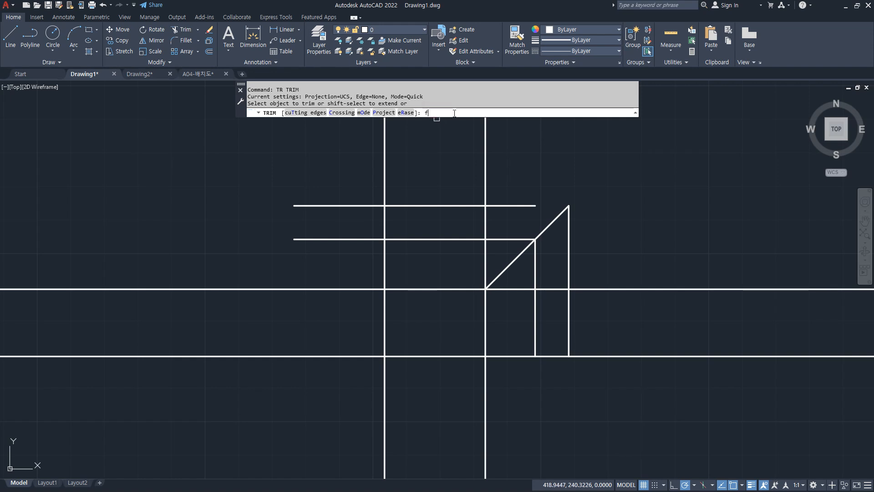
key("Return")
left_click(622, 265)
left_click(639, 396)
left_click(522, 394)
left_click(515, 282)
left_click(634, 218)
left_click(580, 157)
left_click(340, 162)
left_click(329, 396)
left_click(494, 397)
left_click(338, 390)
left_click(357, 268)
left_click(493, 254)
left_click(528, 181)
key("Return")
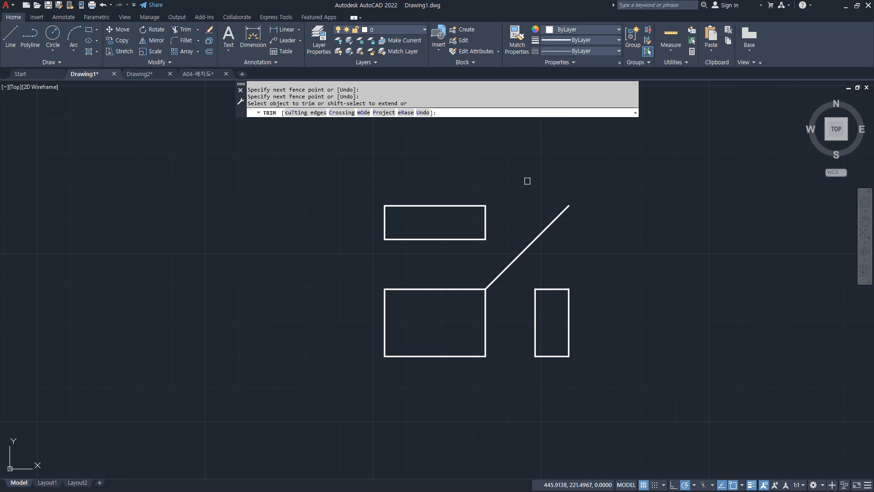
key("Escape")
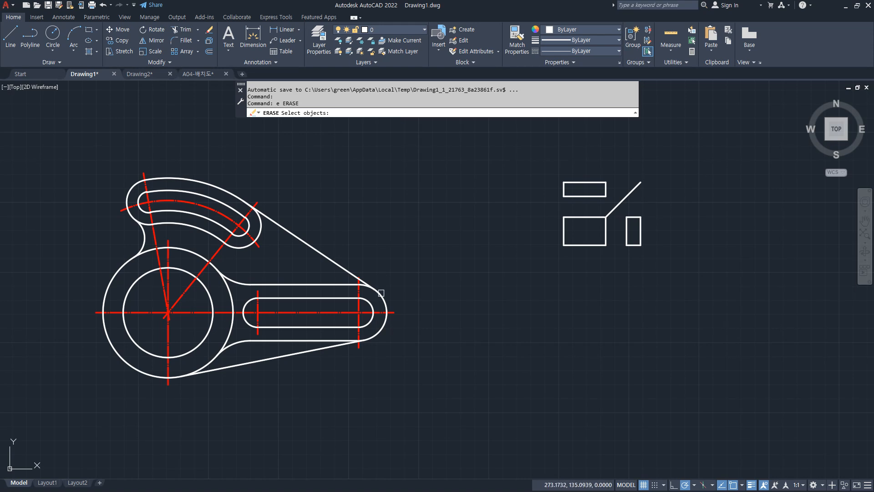
- Try recalling the previous selection set with the P option during Erase, cancelling the crossing selection and then the command
left_click(418, 221)
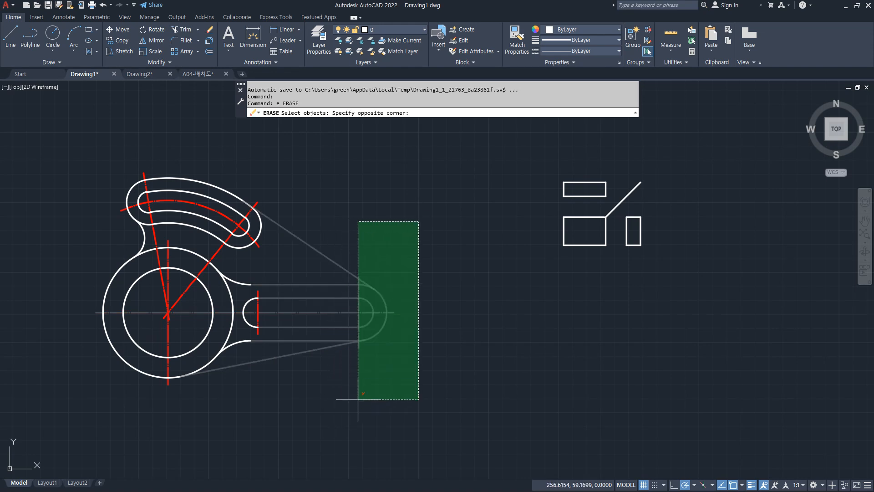
key("Escape")
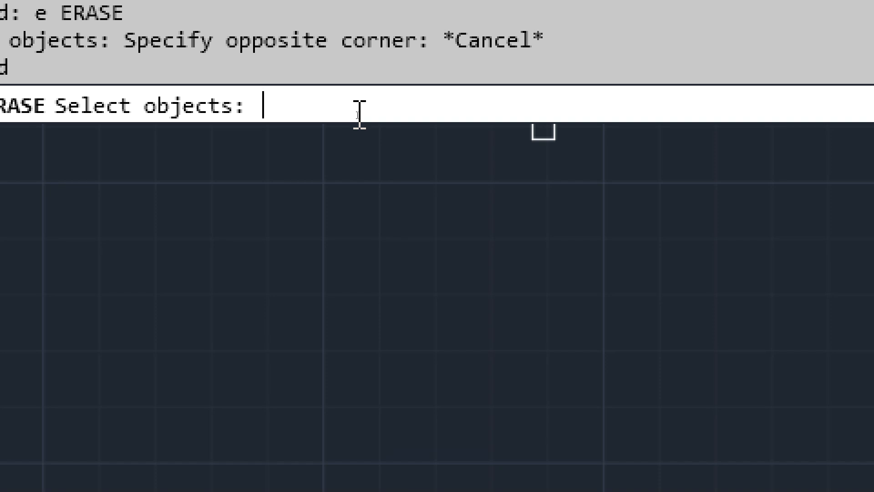
type("p")
key("Return")
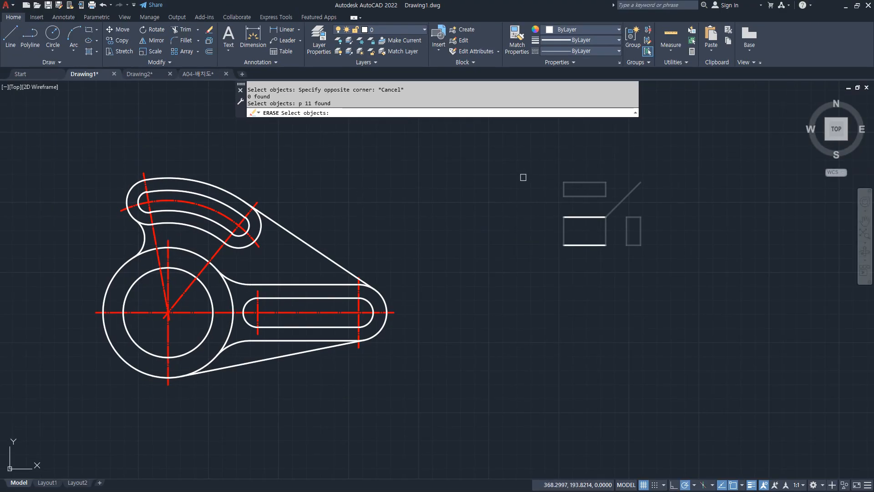
scroll(637, 210, "up", 2)
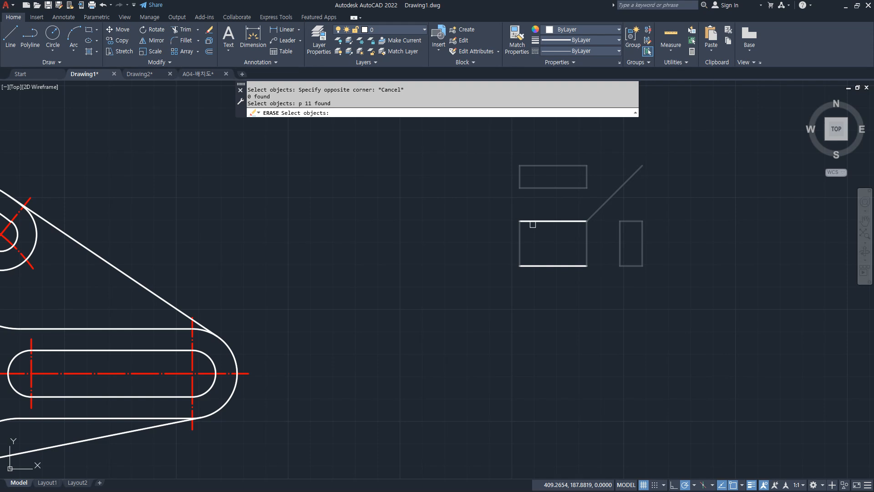
key("Escape")
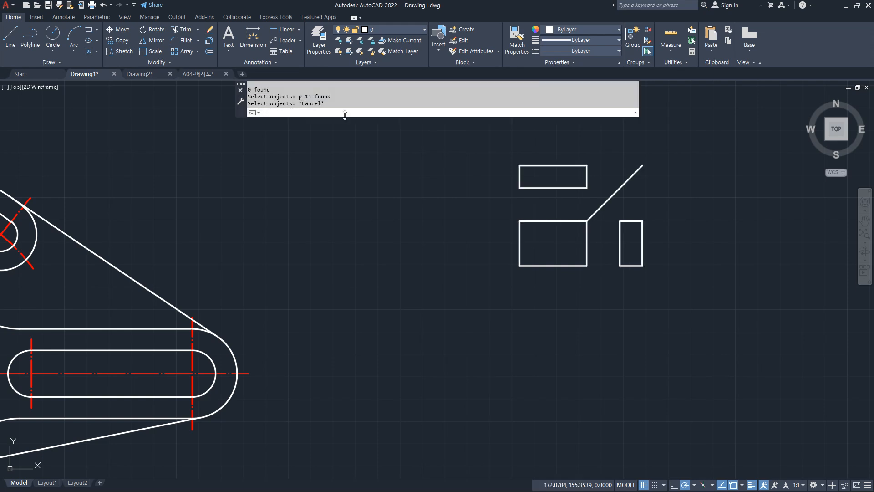
- Try selecting the last created object with the L option during Move, mark it, and cancel the command
type("m")
key("Return")
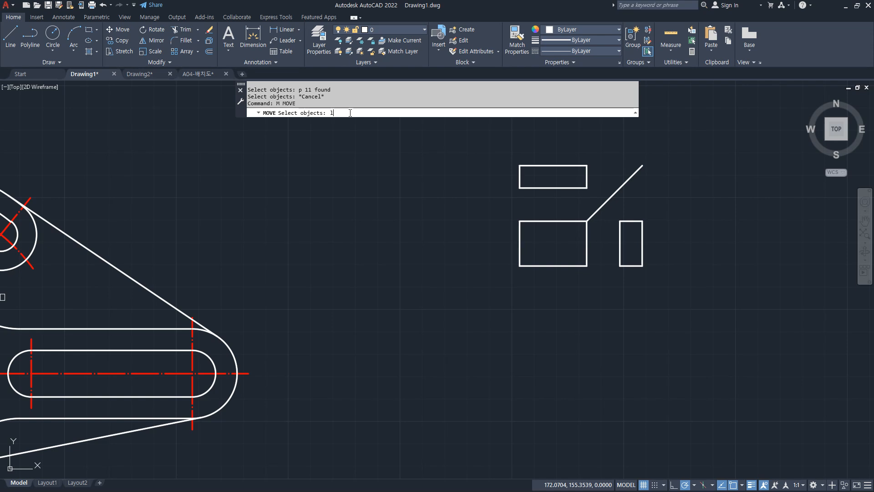
key("Return")
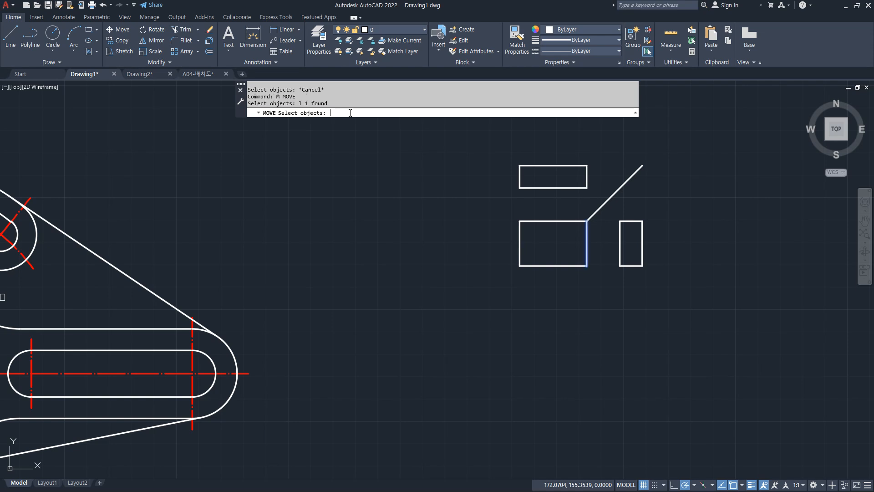
scroll(433, 247, "down", 2)
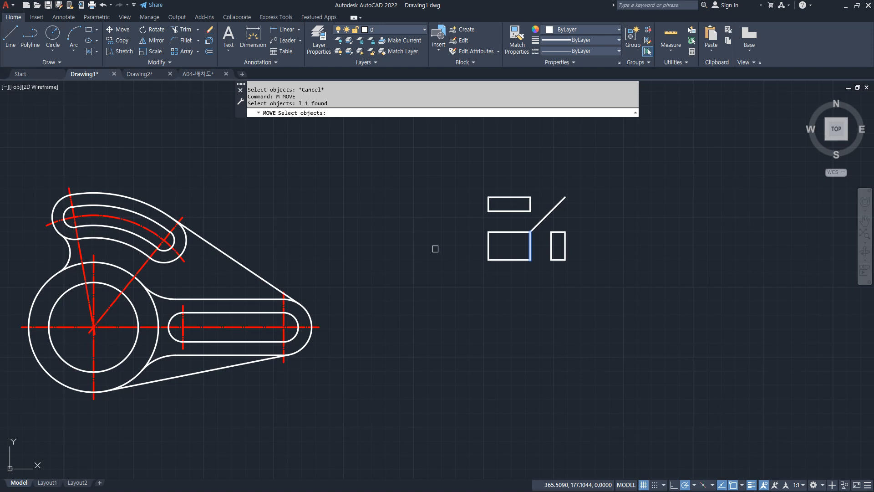
scroll(597, 263, "up", 4)
mouse_move(410, 284)
left_mouse_down()
mouse_move(455, 198)
mouse_move(405, 291)
left_mouse_up()
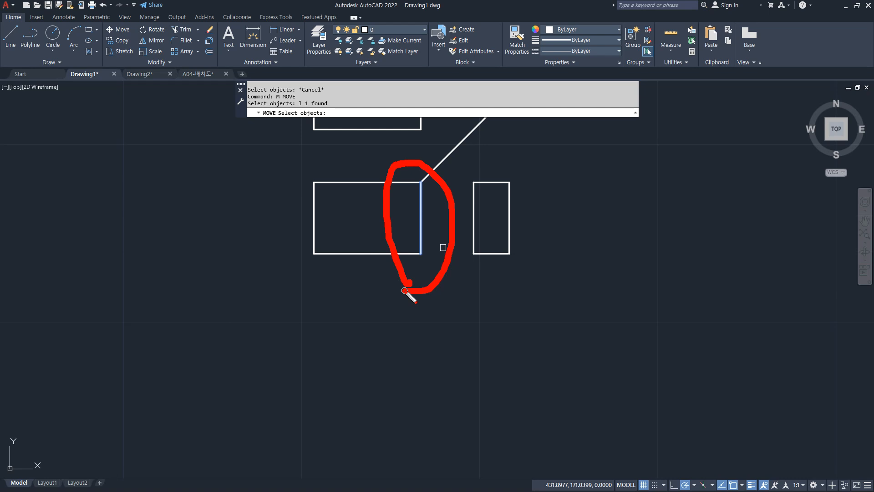
key("Escape")
key("Escape")
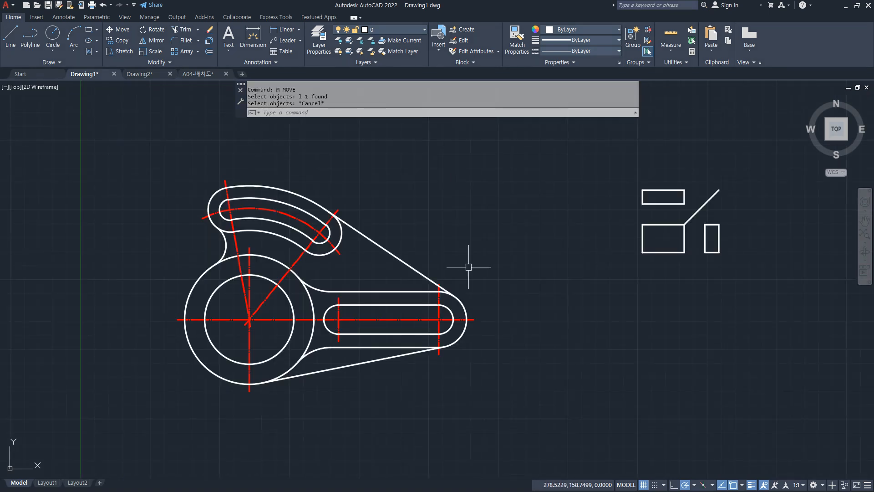
- Start Move, select the straight slotted arm's objects with a crossing window, and mark the two centre lines at its right end
type("m")
key("Return")
left_click(503, 252)
left_click(373, 407)
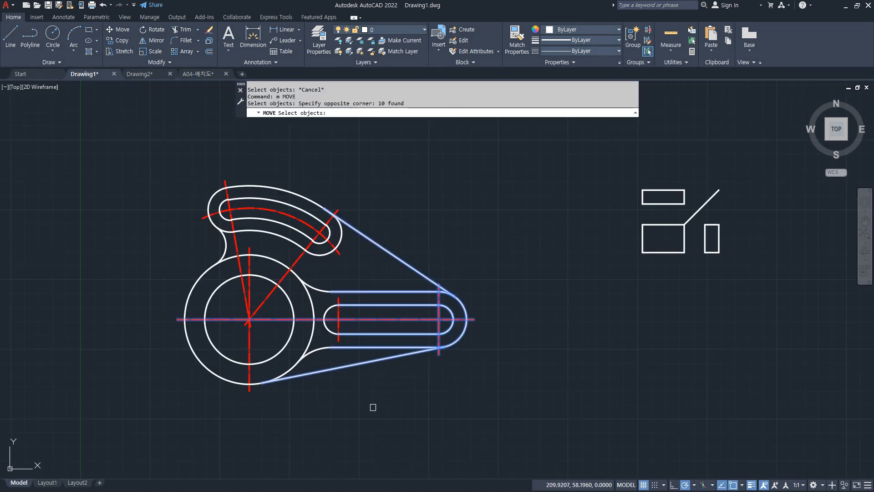
left_click_drag(466, 318, 400, 319)
left_click_drag(436, 283, 438, 354)
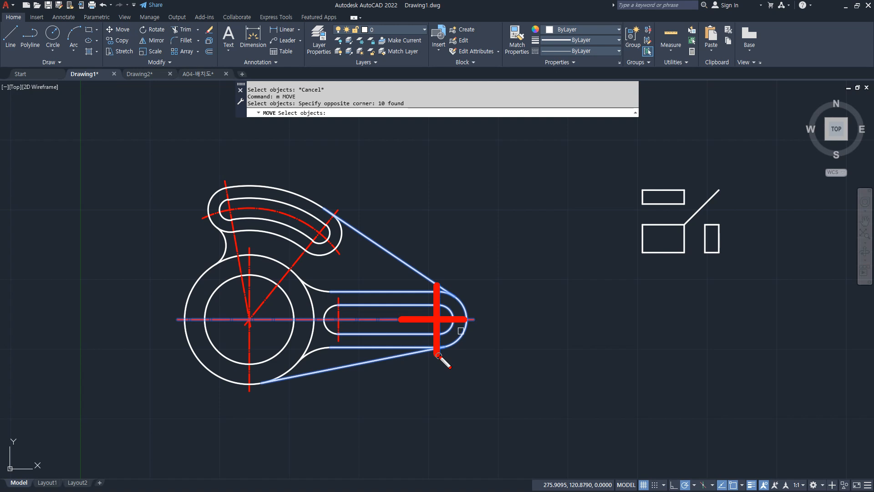
- Try the Remove option (R) in Move, deselecting the arm's horizontal and right vertical centre lines and the remaining objects with a crossing window
key("Escape")
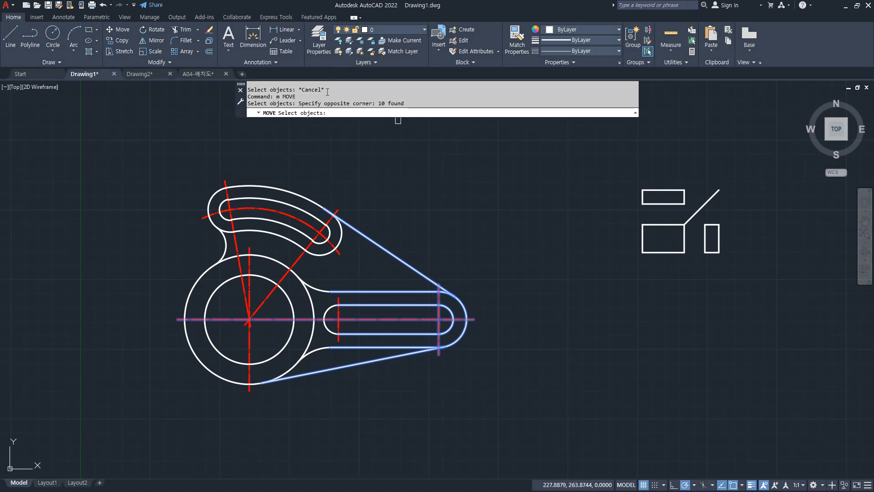
type("r")
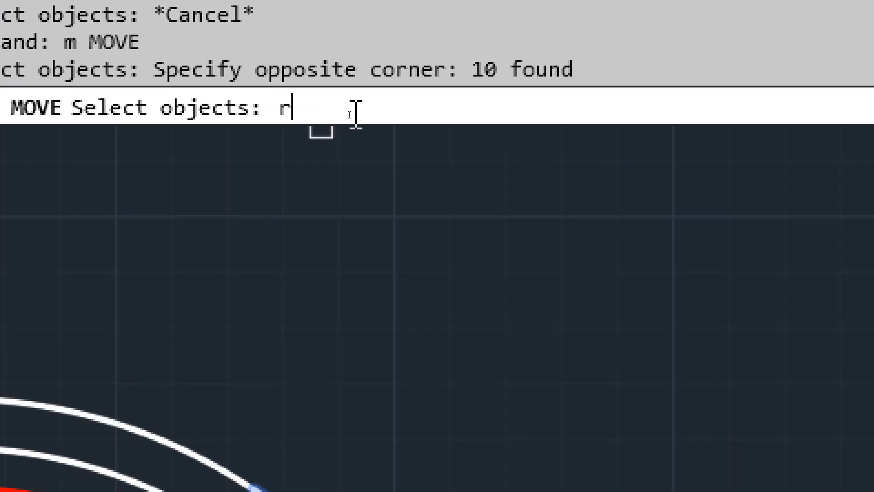
key("Return")
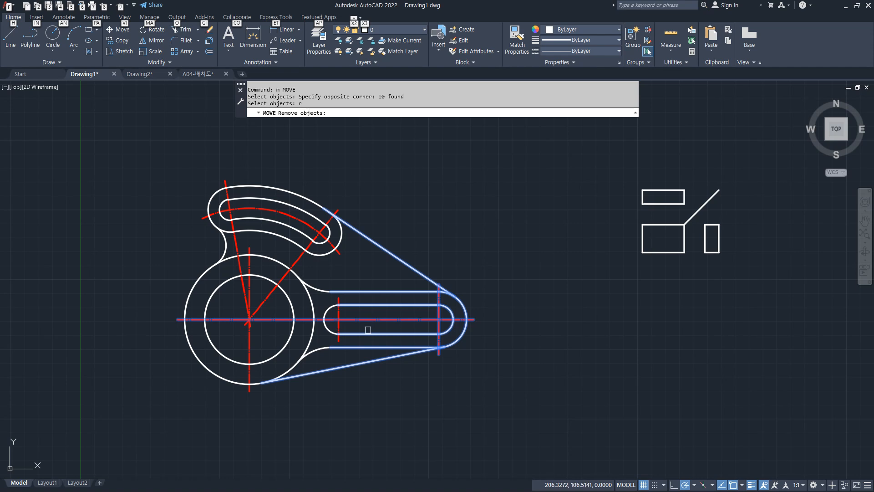
left_click(367, 320)
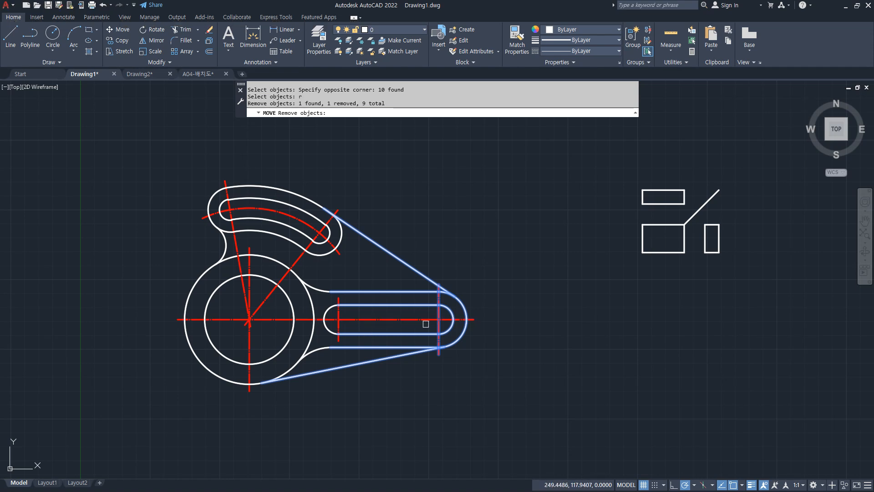
left_click(439, 324)
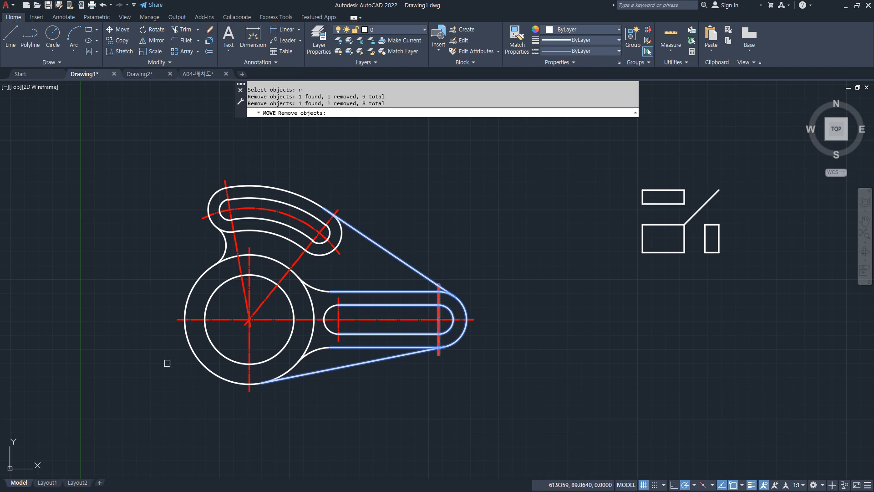
left_click(499, 354)
left_click(415, 246)
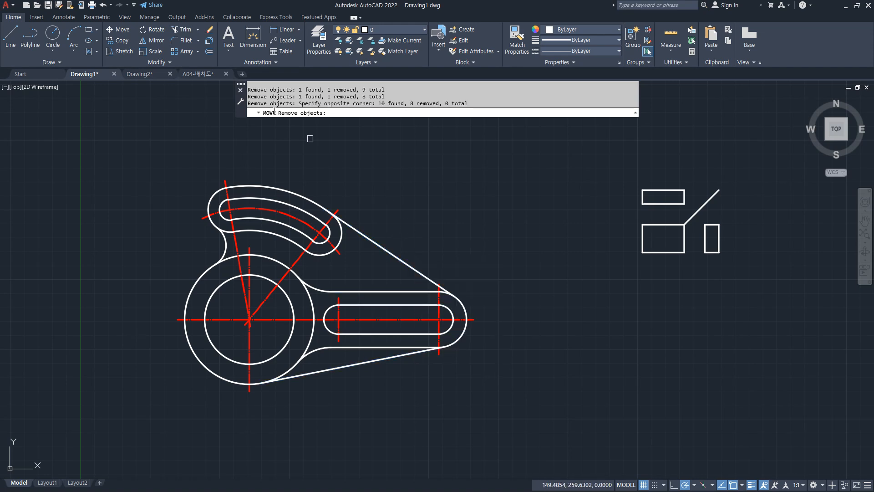
- Restart Move and try the Add option (add), selecting the straight arm's right end with a crossing window
type("add")
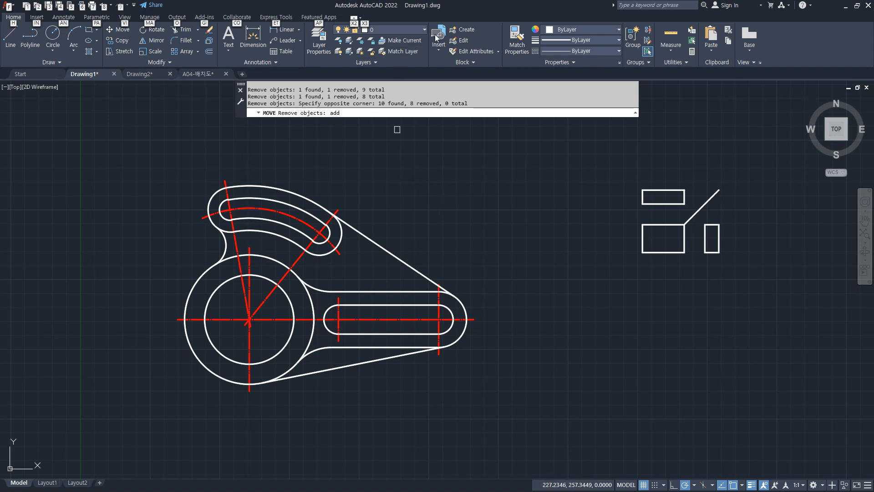
key("Escape")
key("Return")
type("a")
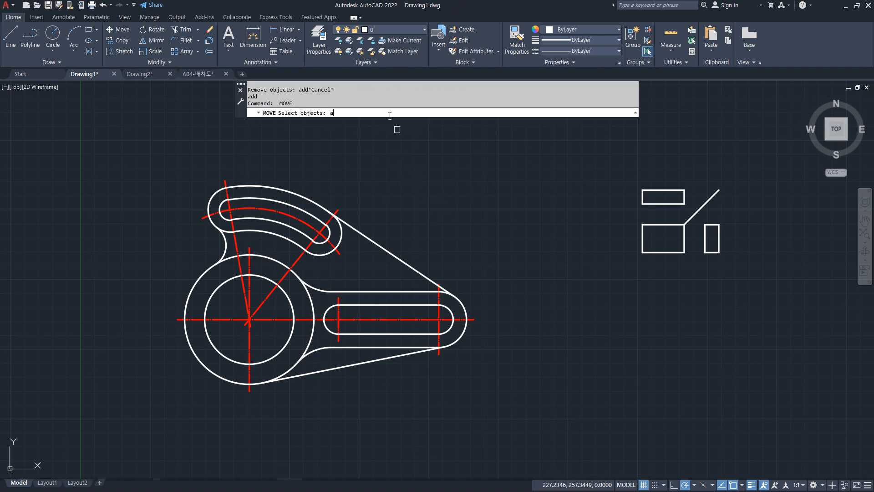
type("dd")
key("Return")
left_click(485, 263)
left_click(424, 397)
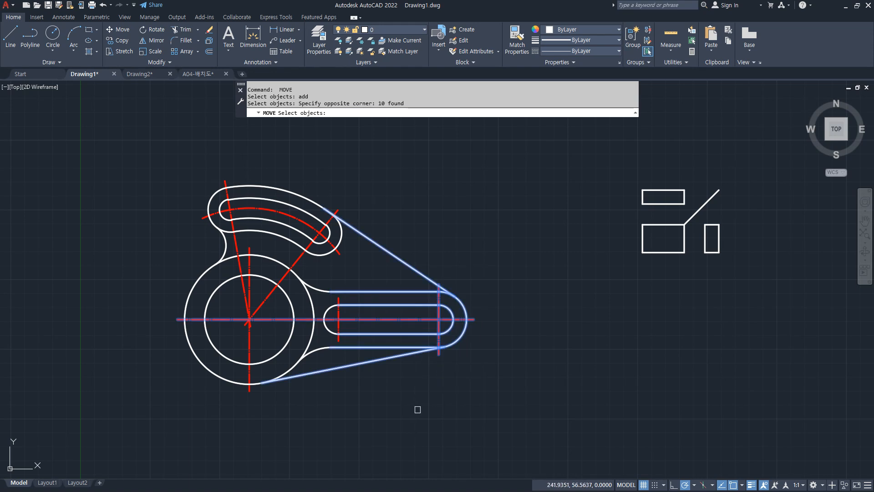
- Try removing the arm's two centre lines from the Move selection, and use the Add option to crossing-select the whole slot again
type("r")
key("Return")
left_click(429, 320)
left_click(439, 328)
type("add")
key("Return")
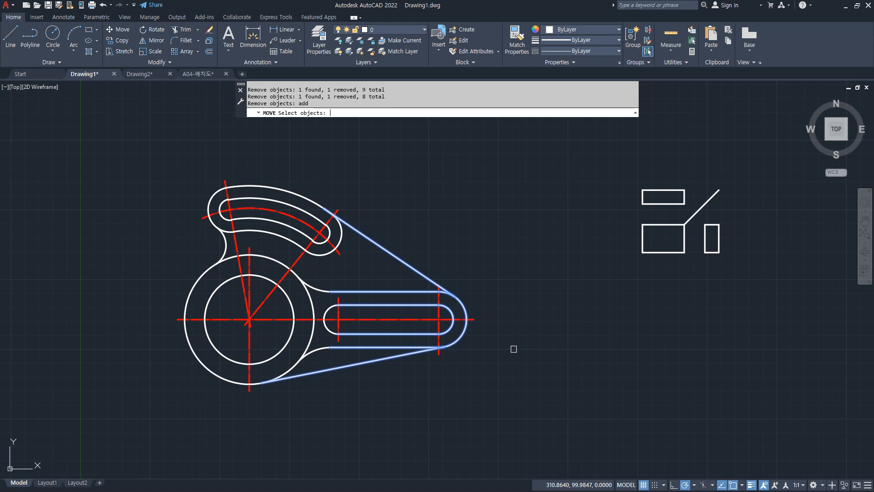
left_click(491, 285)
left_click(357, 375)
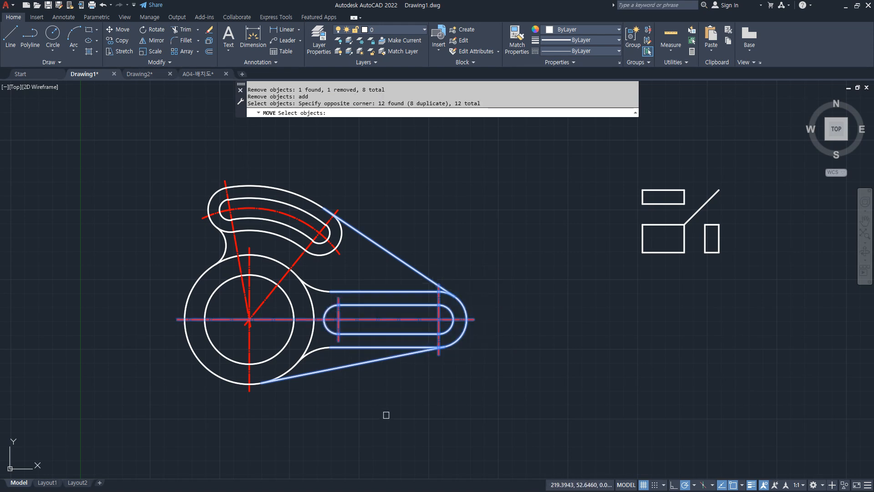
- Try removing the slotted arm's three centre lines from the selection with the R option, finish selecting, and cancel Move
type("r")
key("Return")
left_click(342, 319)
left_click(338, 323)
left_click(439, 326)
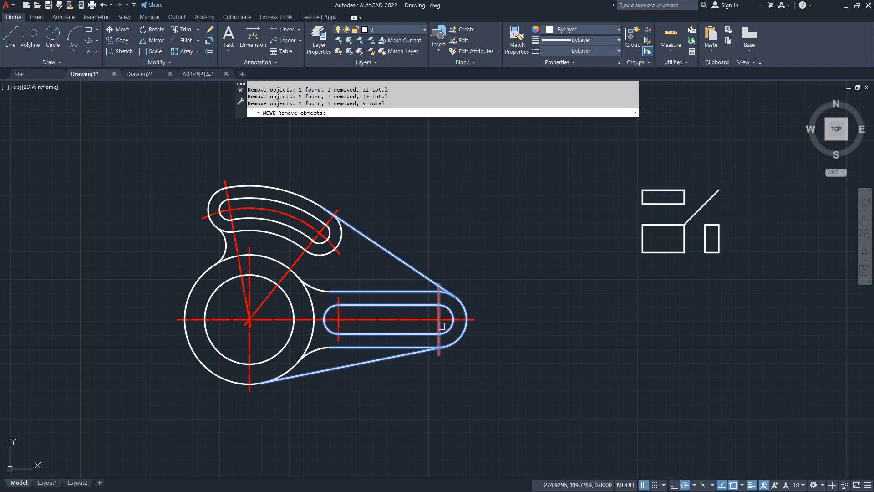
key("Return")
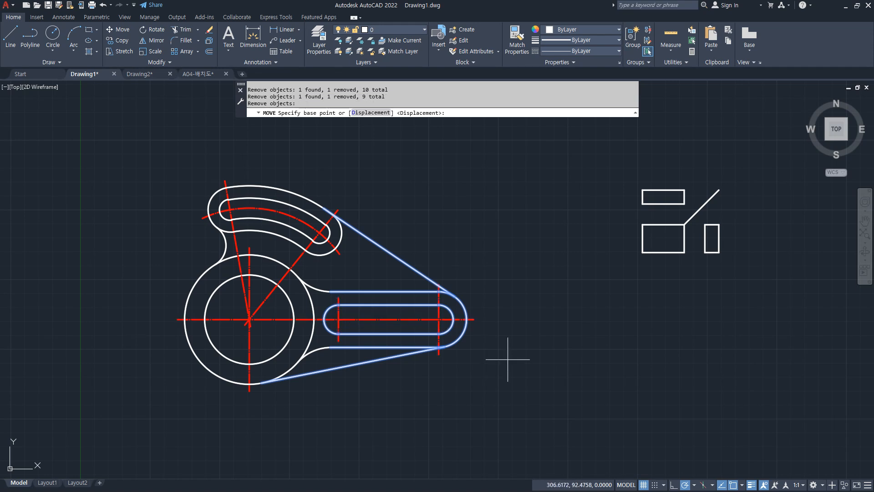
key("Escape")
- Switch to the Notepad notes and underline the words add and all in the list of selection methods
key("alt+Tab")
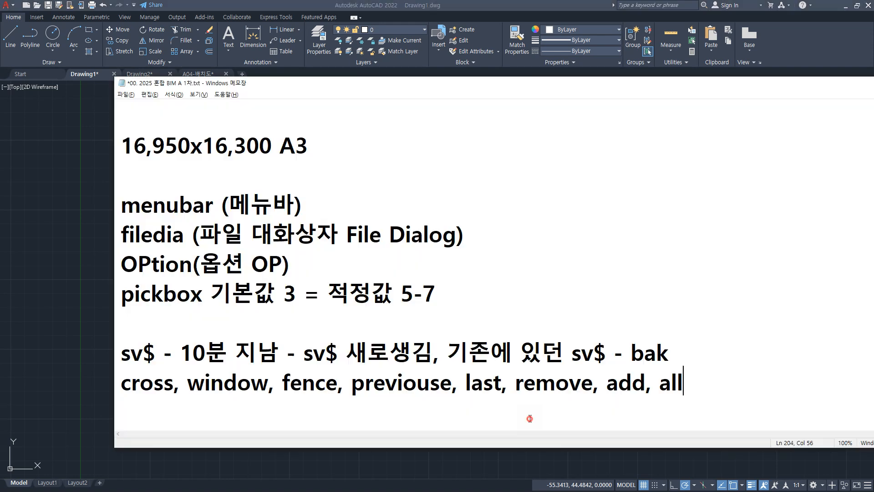
left_click_drag(658, 397, 699, 394)
left_click_drag(615, 402, 659, 399)
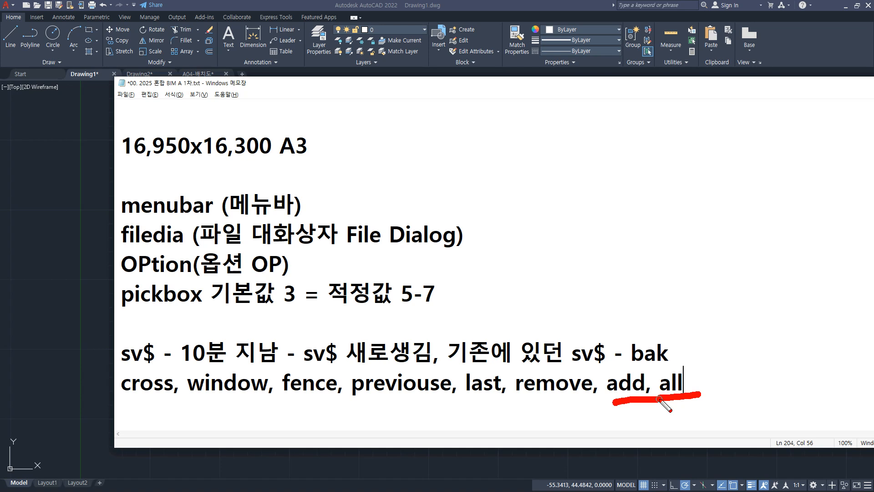
left_click_drag(612, 396, 690, 394)
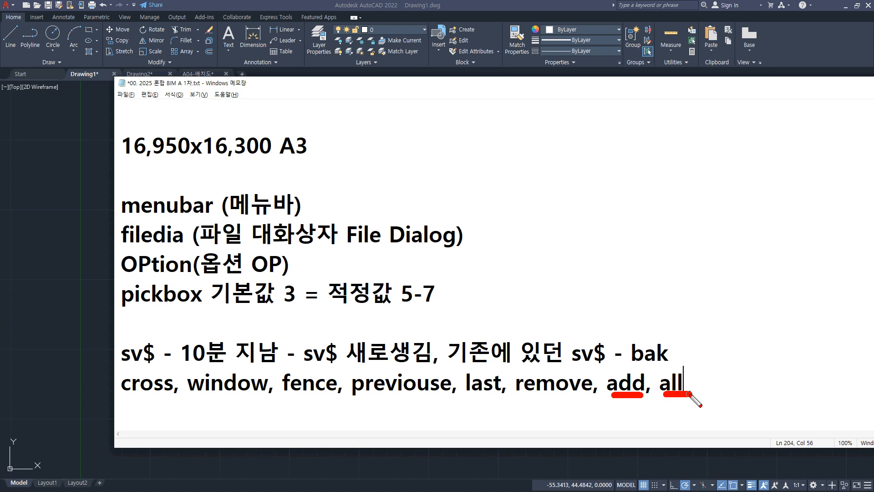
key("Escape")
- Capitalise the first letters of Fence and Previouse in the notes' list of selection methods
left_click(260, 401)
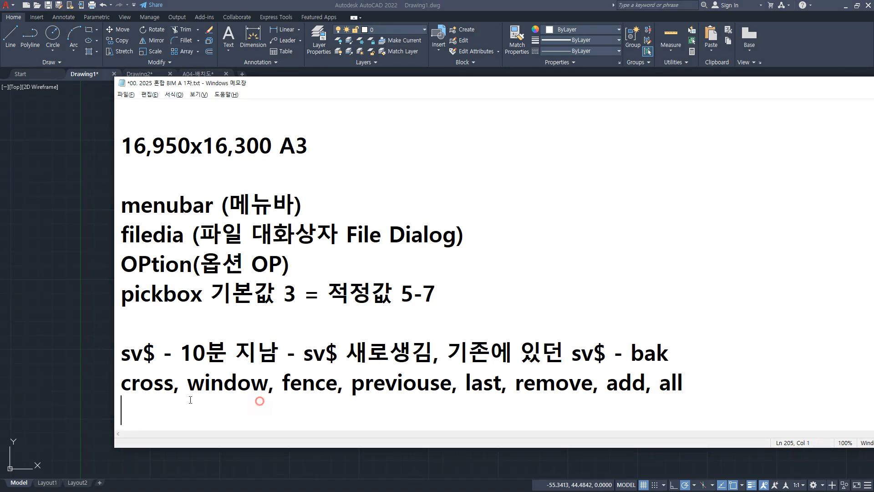
left_click_drag(292, 383, 282, 383)
type("F")
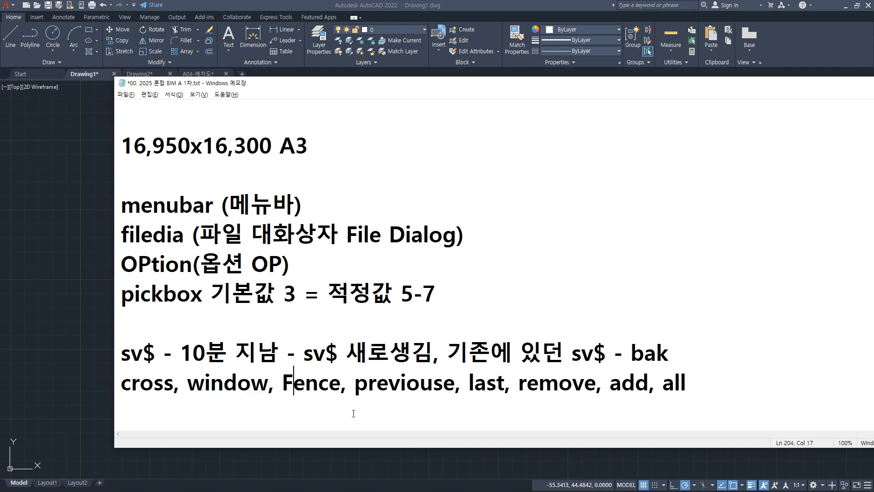
left_click_drag(354, 384, 364, 389)
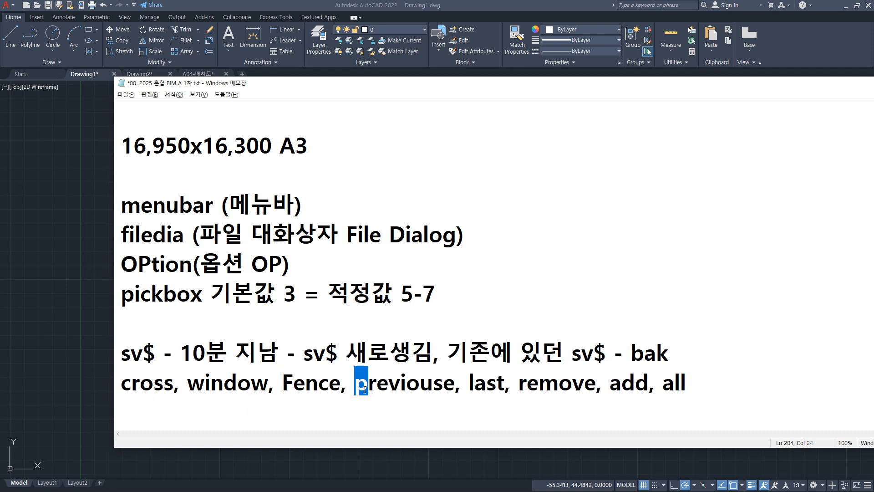
type("P")
key("Right")
key("Right")
key("Right")
key("Right")
key("Right")
key("Right")
key("Right")
key("Right")
key("Right")
key("Right")
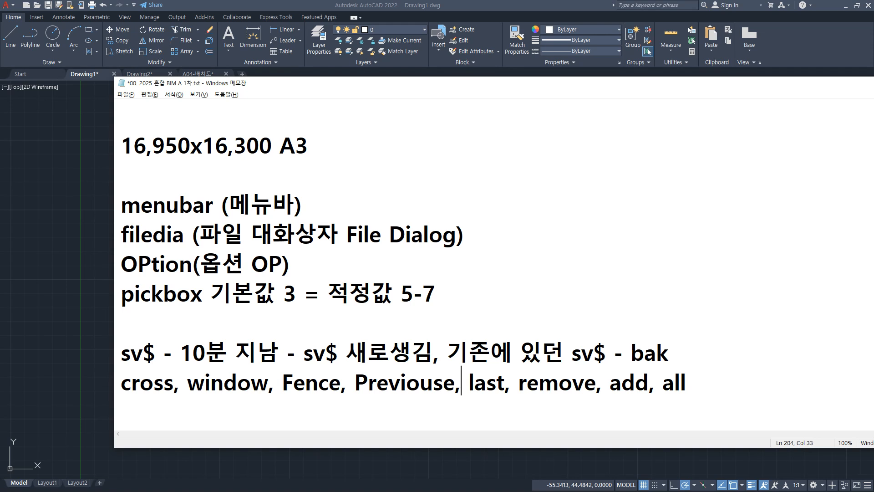
- Capitalise the first letters of Last and Remove in the notes' list of selection methods
key("Delete")
type("L")
key("Right")
key("Right")
key("Right")
key("Right")
key("Right")
key("Right")
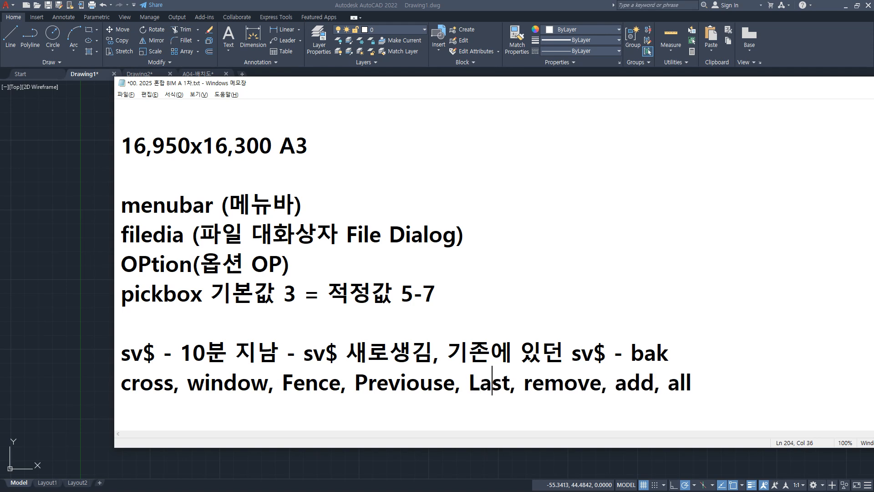
key("Left")
key("Delete")
type("R")
key("Right")
key("Right")
key("Right")
key("Right")
key("Right")
key("Right")
key("Right")
key("Right")
key("Right")
key("Right")
key("Left")
key("Left")
key("Left")
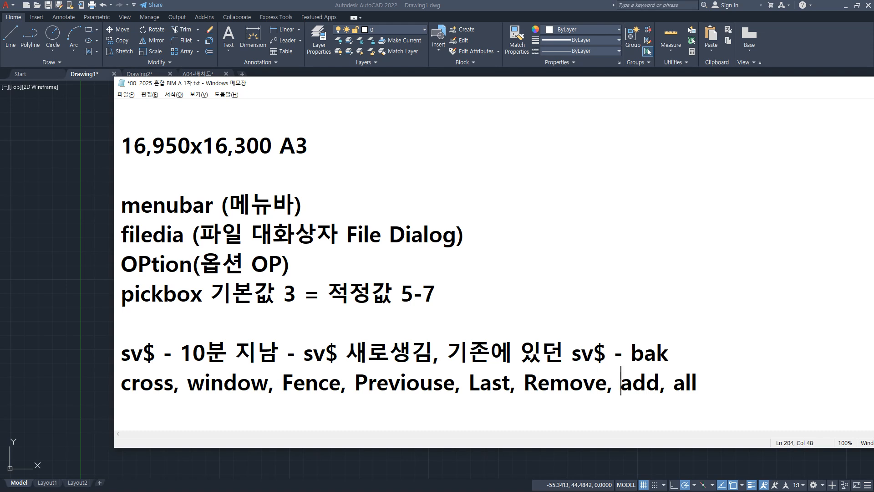
- Rewrite the last two selection methods in the notes in capitals as ADD and ALL
key("Delete")
key("Delete")
key("Delete")
type("ADD")
key("End")
key("BackSpace")
key("BackSpace")
key("BackSpace")
type("ALL")
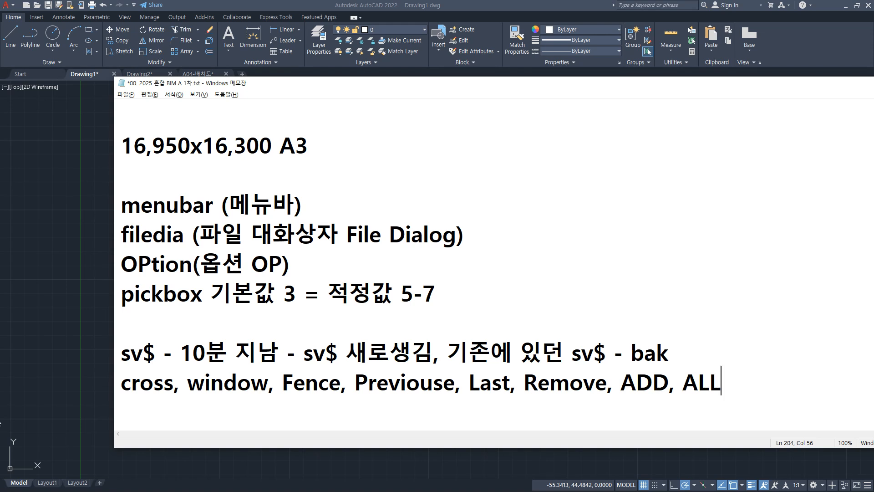
- Underline the whole line of selection methods, mark Fence, clear the marks and switch back to the AutoCAD drawing
mouse_move(118, 399)
left_mouse_down()
mouse_move(767, 400)
mouse_move(100, 406)
left_mouse_up()
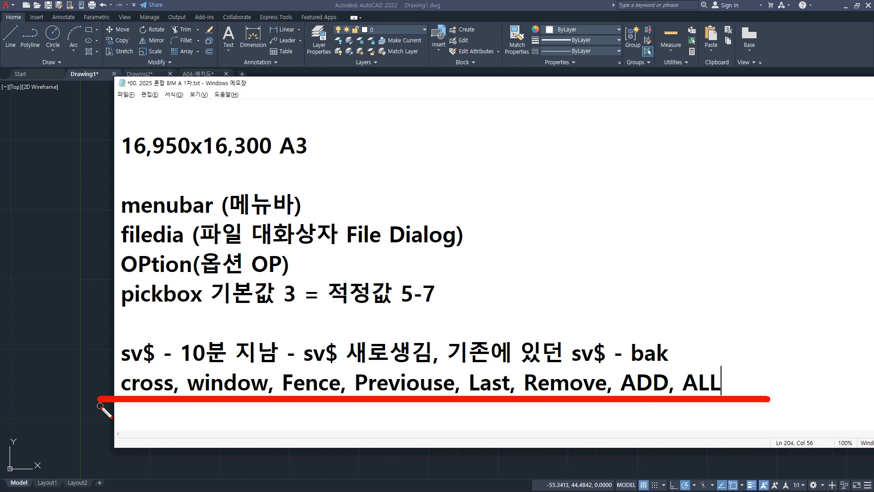
left_click_drag(286, 408, 340, 409)
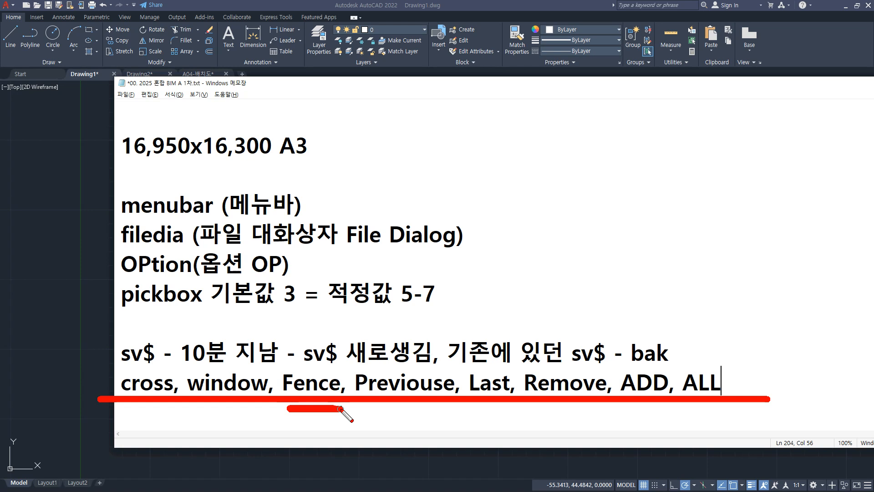
key("Escape")
left_click(97, 239)
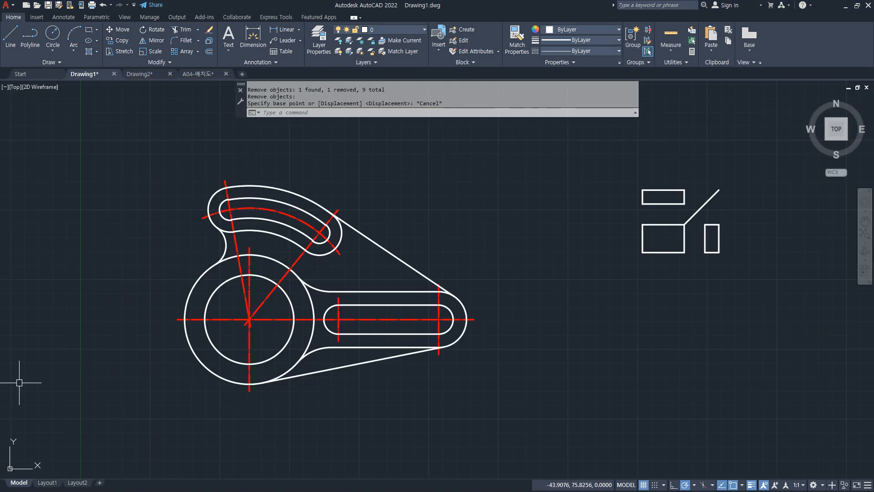
- Switch to the notes, find the command list, mark BReak and trim, and return to the AutoCAD drawing
key("alt+Tab")
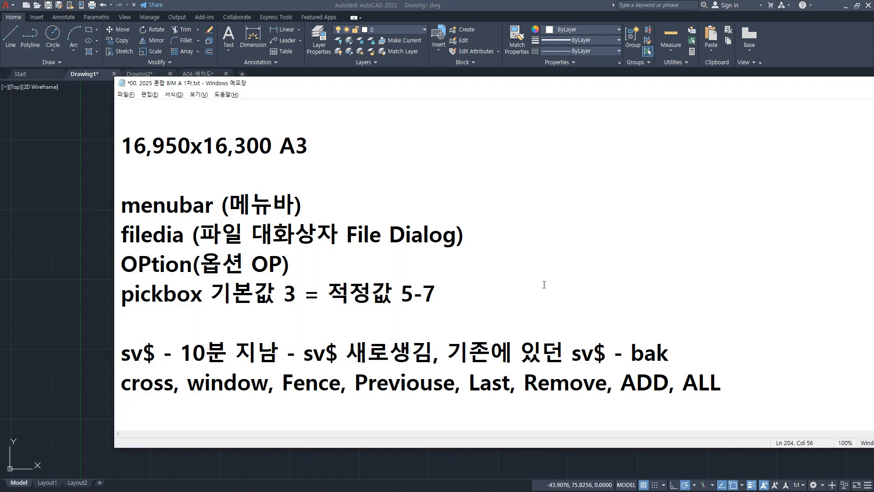
scroll(548, 285, "down", 5)
scroll(543, 285, "up", 1)
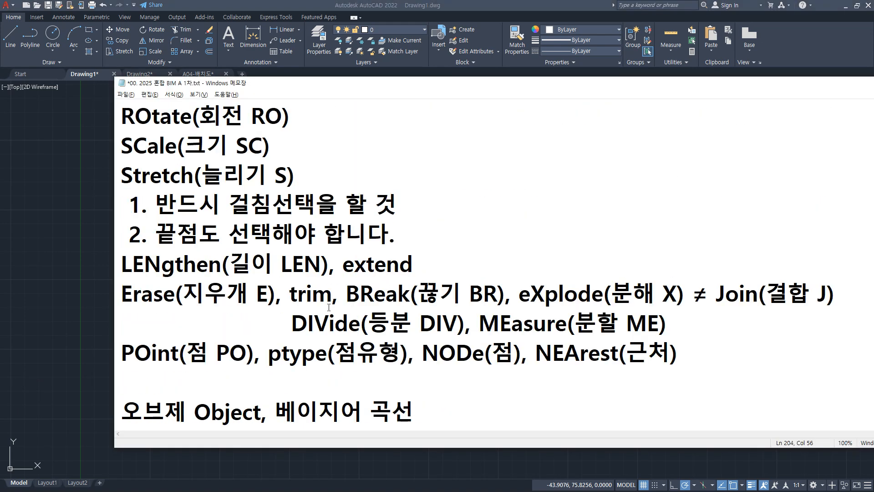
left_click_drag(424, 308, 498, 309)
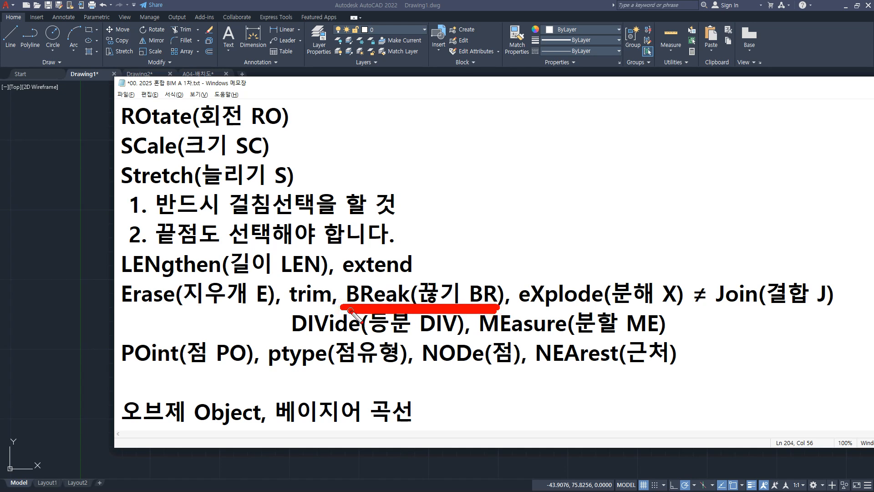
mouse_move(316, 313)
left_mouse_down()
mouse_move(299, 283)
mouse_move(315, 318)
left_mouse_up()
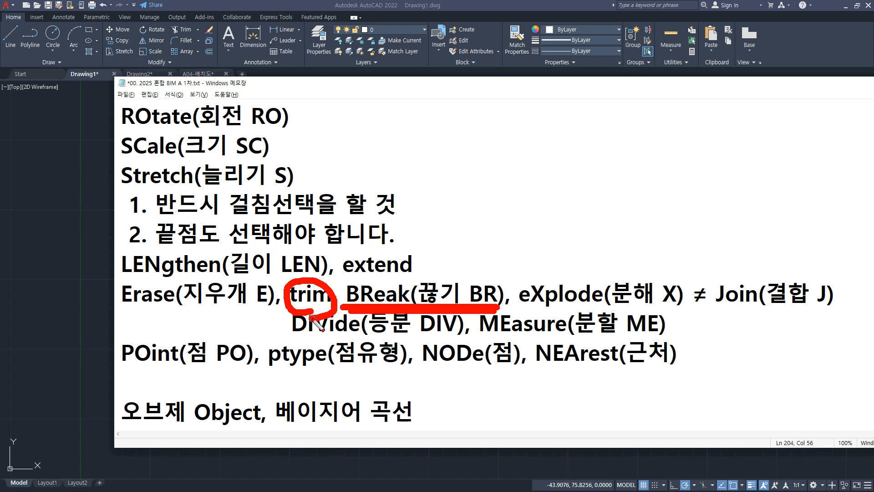
key("Escape")
left_click(78, 214)
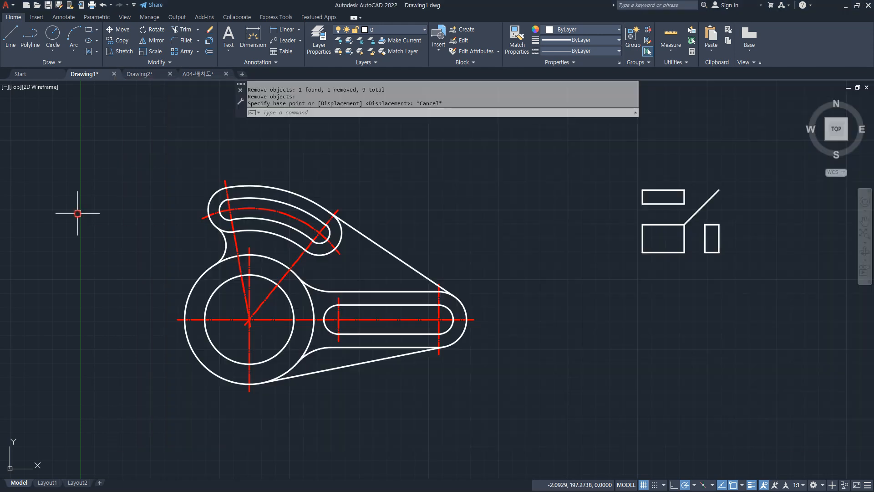
- Delete the whole bracket drawing and the small views with a crossing selection, and zoom to All
left_click(748, 157)
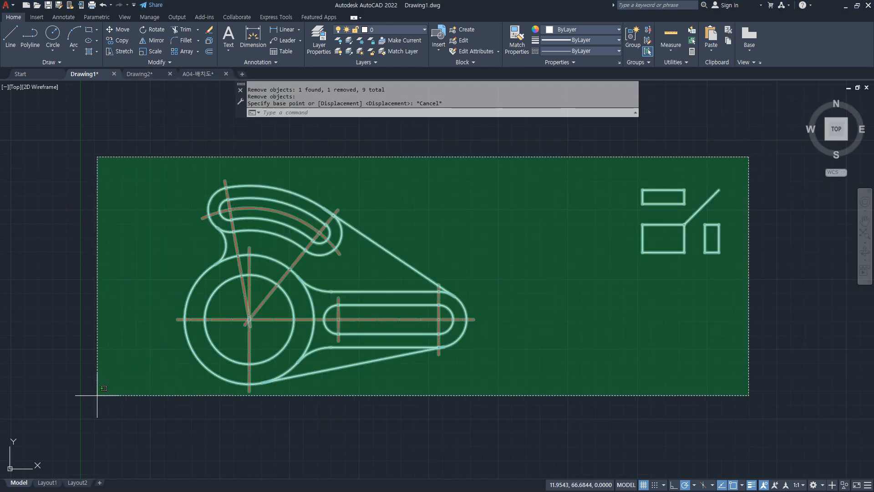
left_click(102, 395)
key("Delete")
type("z")
key("Return")
type("a")
key("Return")
- Draw a long horizontal line across the middle of the empty drawing area
type("l")
key("Return")
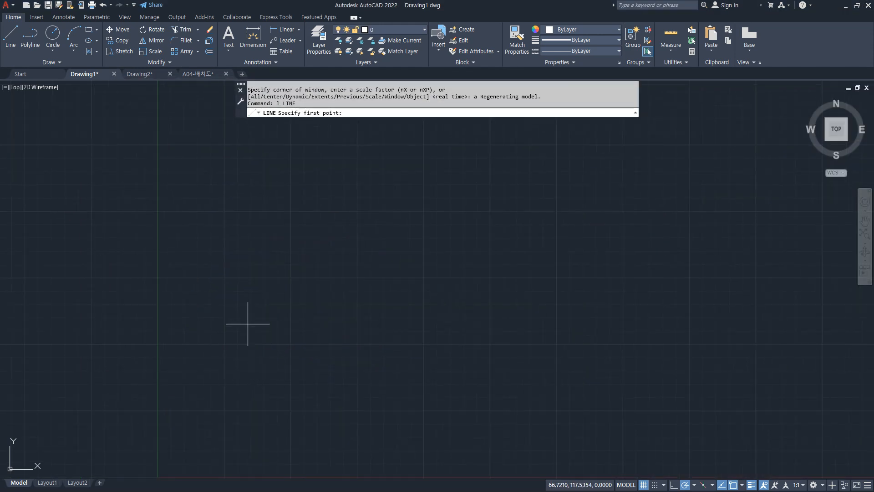
left_click(216, 319)
left_click(533, 318)
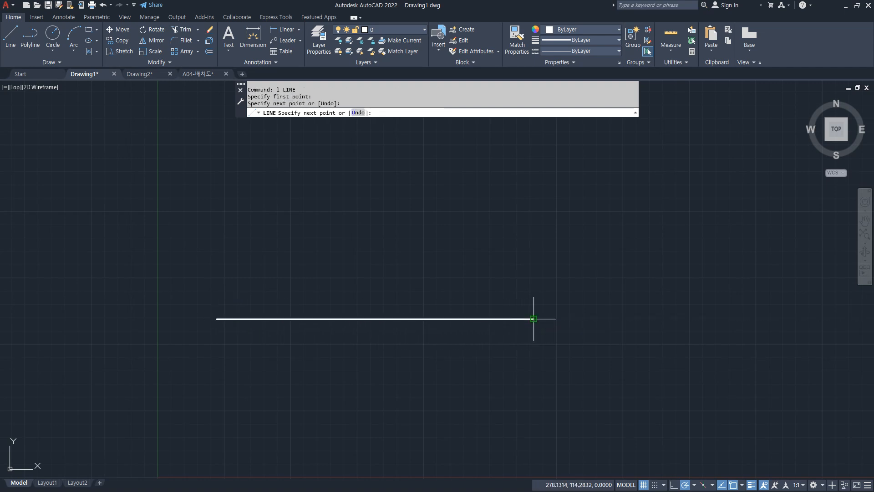
key("Return")
scroll(325, 352, "up", 2)
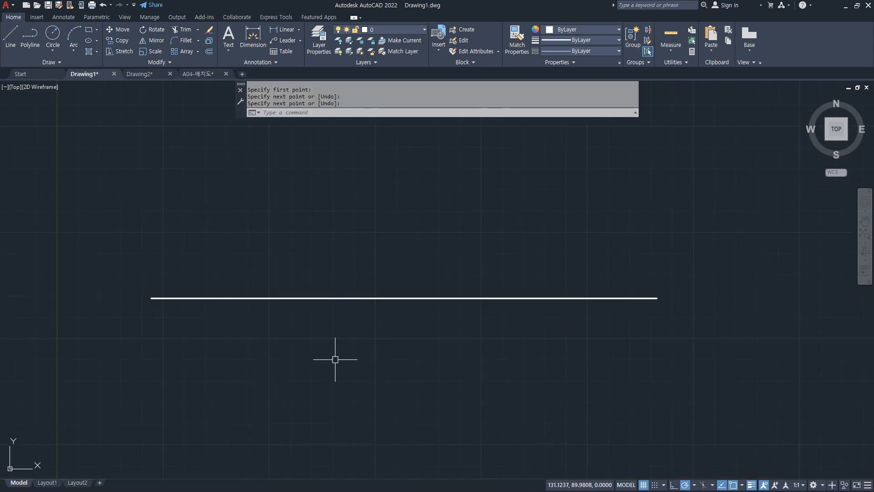
- Break a gap out of the horizontal line between two picked points left of its middle, and undo the break
type("br")
key("Return")
middle_click_drag(329, 329, 332, 143)
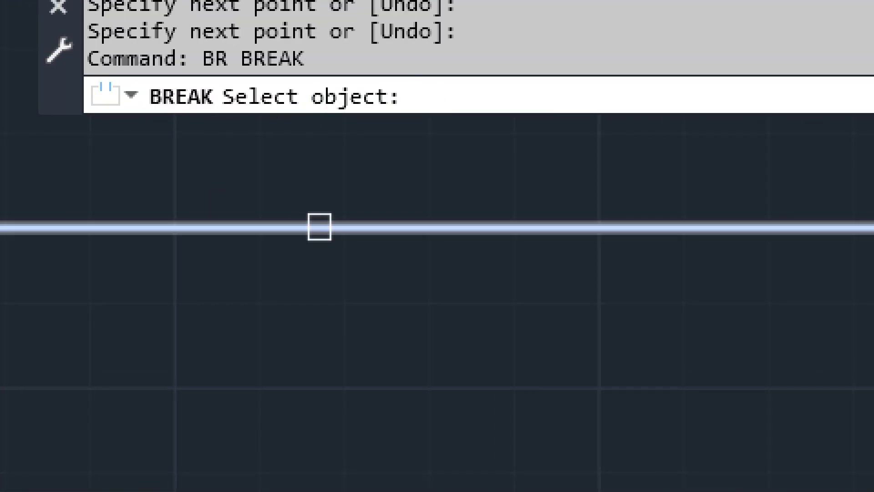
left_click(296, 231)
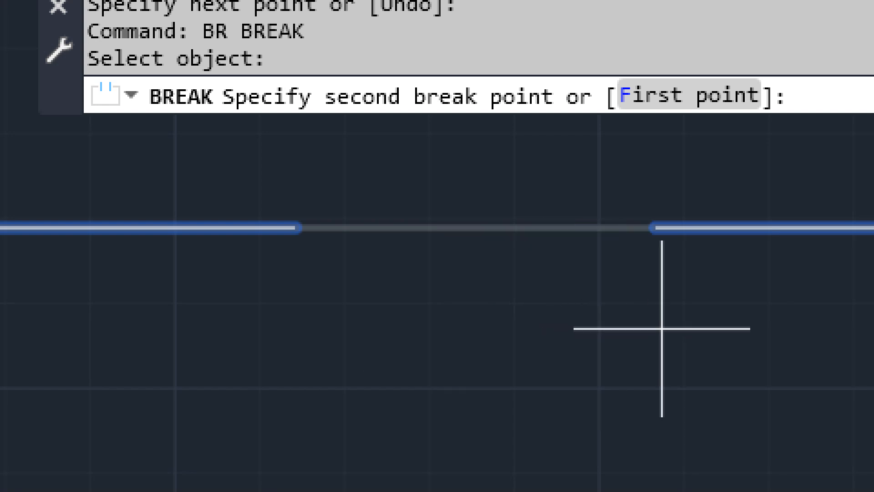
left_click(701, 325)
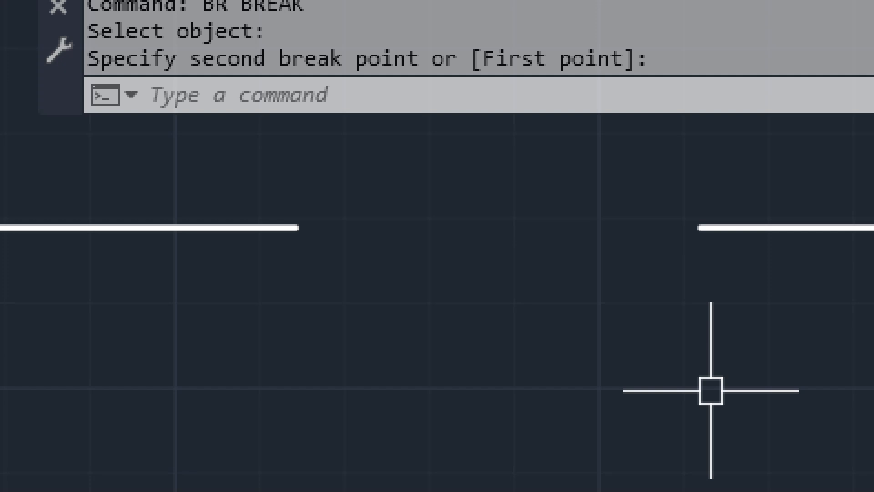
middle_click_drag(308, 221, 317, 347)
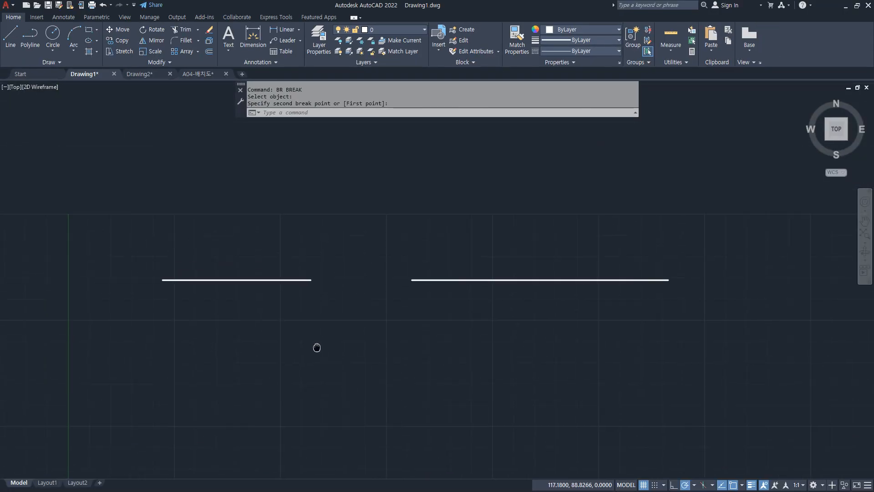
key("ctrl+z")
key("ctrl+z")
- Draw two separate steep lines crossing the horizontal line, one left of its middle and one right of it
type("l")
key("Return")
left_click(298, 191)
left_click(292, 405)
key("Return")
key("Return")
left_click(456, 194)
left_click(475, 399)
key("Return")
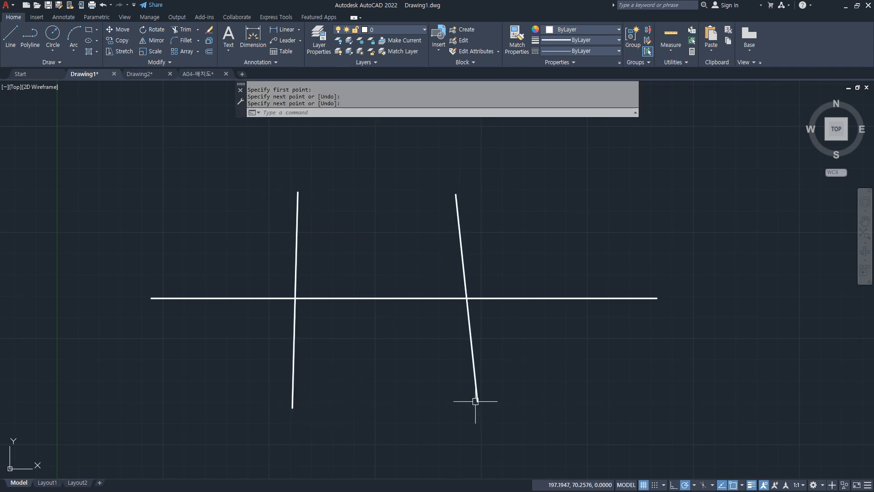
- Circle the part of the horizontal line between the two crossing lines with the red pen, and clear the mark
key("ctrl+2")
mouse_move(372, 319)
left_mouse_down()
mouse_move(338, 309)
mouse_move(348, 323)
left_mouse_up()
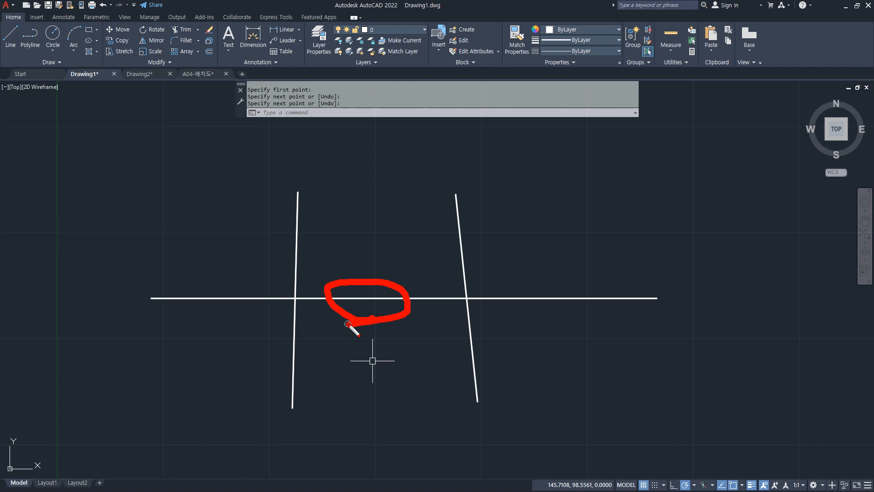
key("Escape")
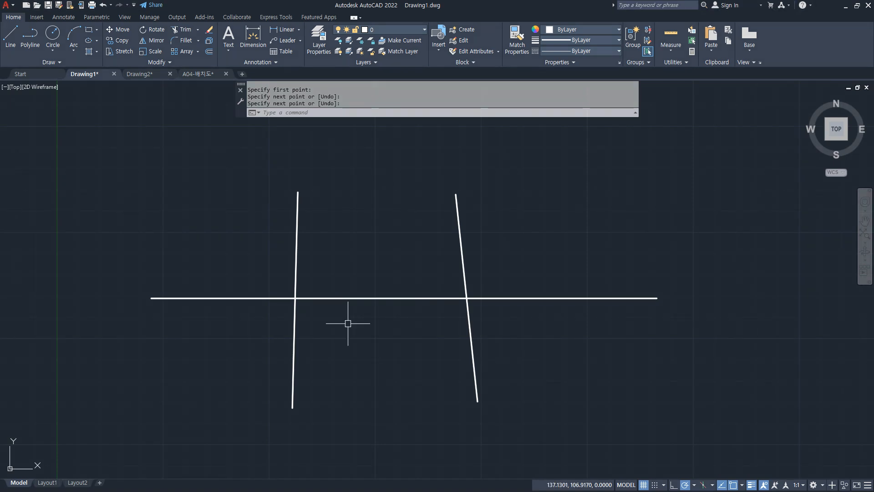
- Start the Trim command for the horizontal line crossed by the two slanted lines
type("tr")
key("Return")
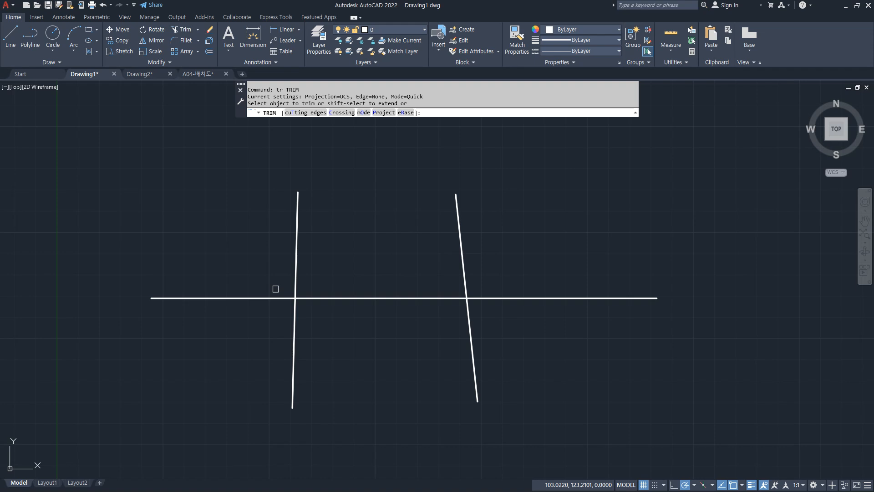
left_click_drag(301, 197, 300, 430)
left_click_drag(243, 293, 460, 293)
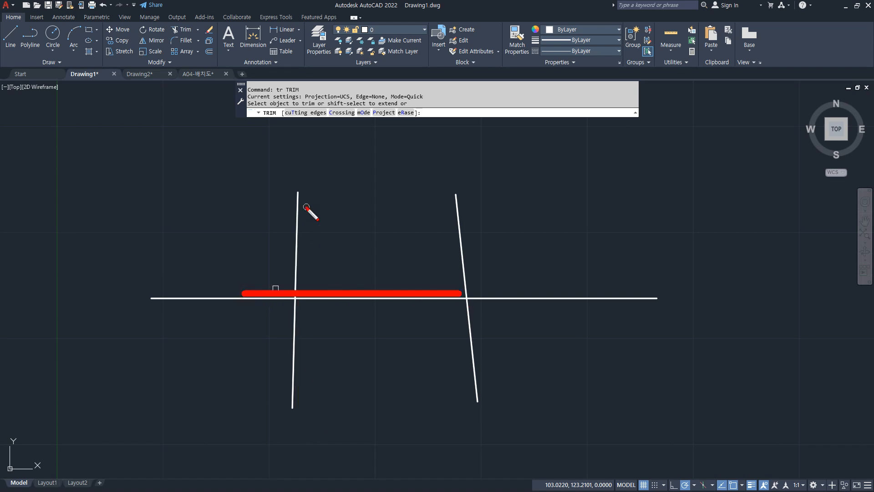
left_click_drag(306, 205, 306, 474)
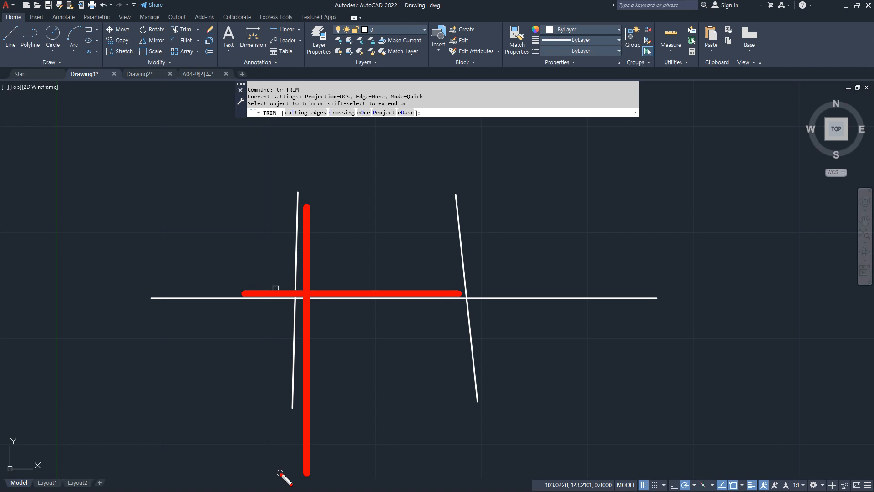
left_click_drag(337, 210, 306, 208)
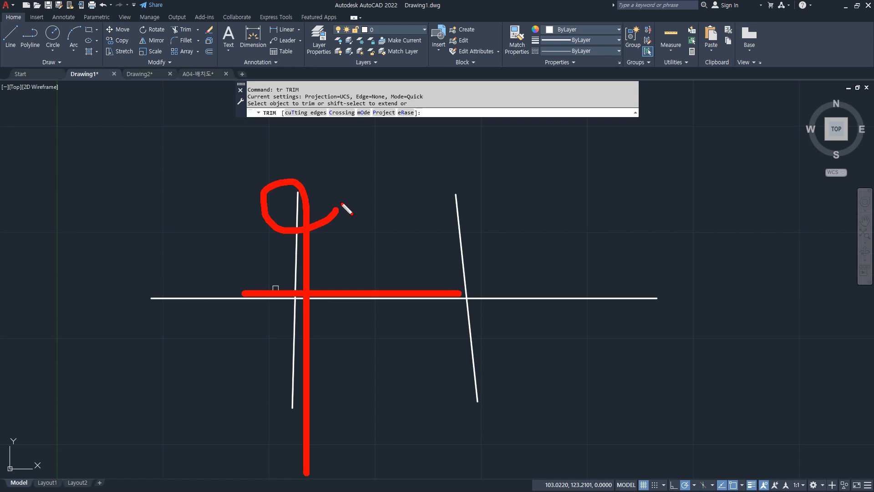
key("e")
mouse_move(307, 242)
left_mouse_down()
mouse_move(283, 232)
mouse_move(302, 245)
left_mouse_up()
left_click_drag(374, 290, 350, 314)
left_click_drag(347, 288, 370, 314)
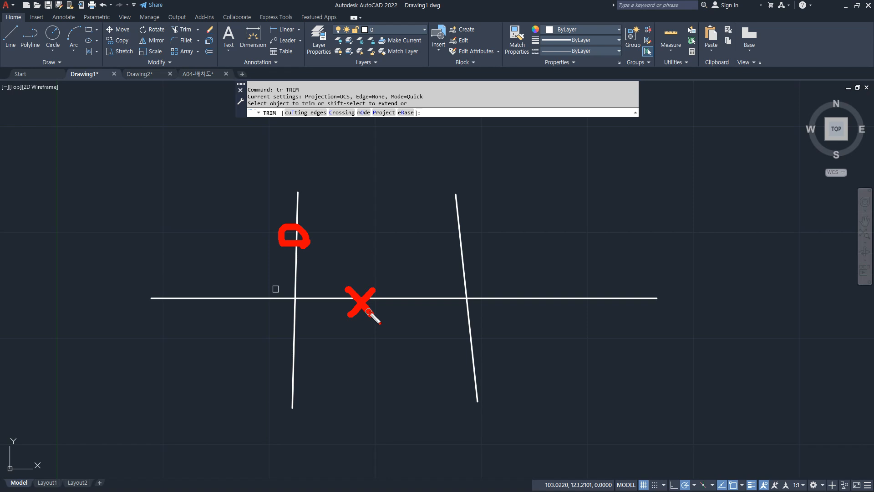
mouse_move(287, 257)
left_mouse_down()
mouse_move(333, 252)
mouse_move(293, 261)
mouse_move(277, 307)
mouse_move(316, 304)
mouse_move(275, 279)
left_mouse_up()
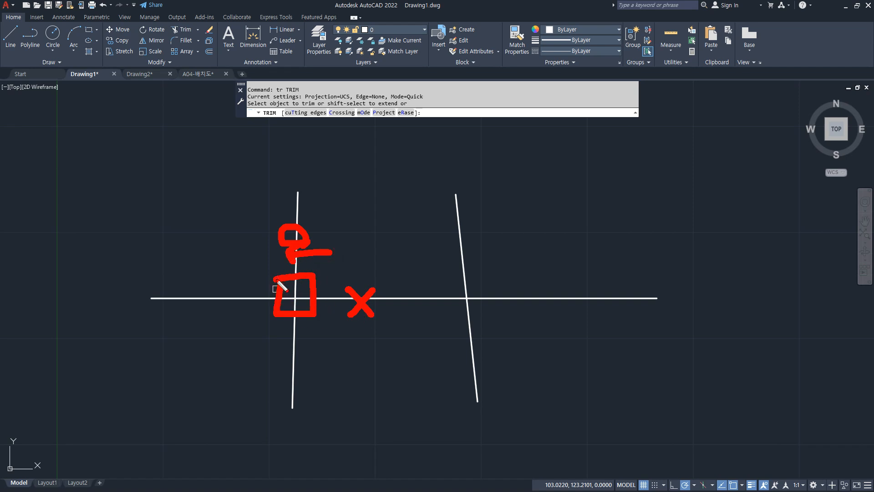
mouse_move(358, 349)
left_mouse_down()
mouse_move(300, 349)
mouse_move(299, 361)
left_mouse_up()
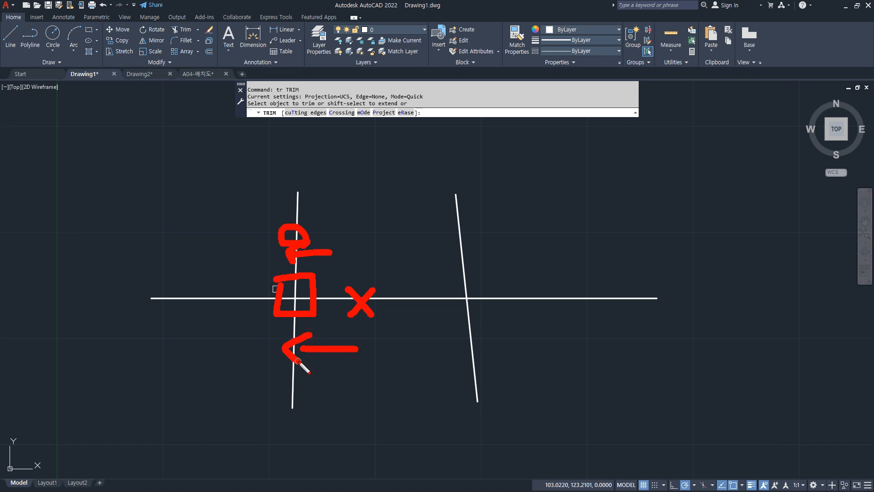
key("e")
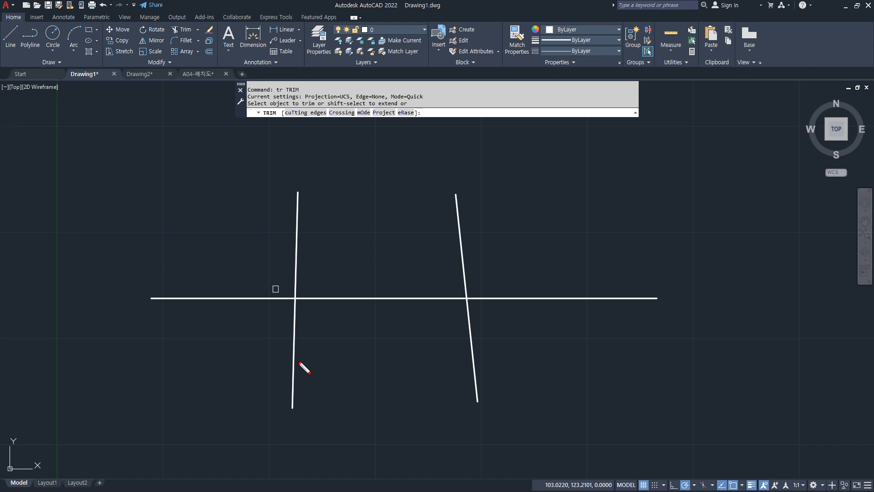
key("Escape")
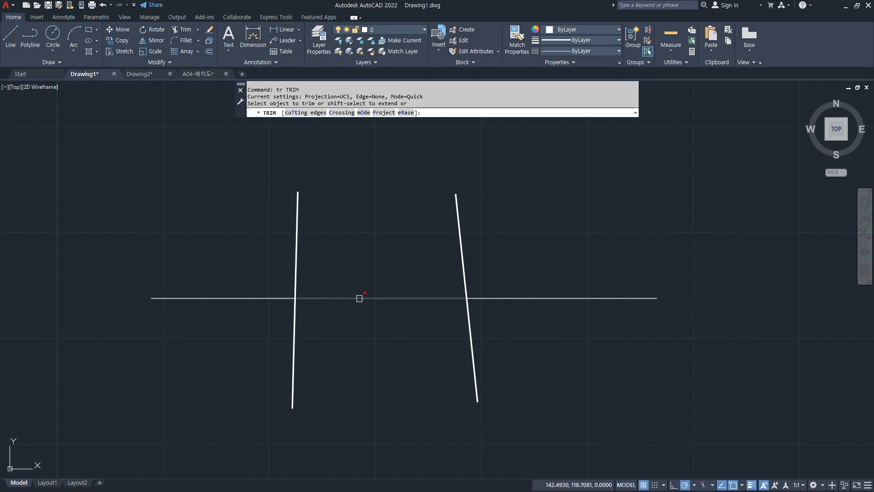
- Try trimming the horizontal line's segment between the two slanted lines, and undo the trim
left_click(359, 298)
key("Escape")
key("ctrl+z")
- Break the horizontal line with the First point option, removing the portion between its intersections with the two slanted lines
type("br")
key("Return")
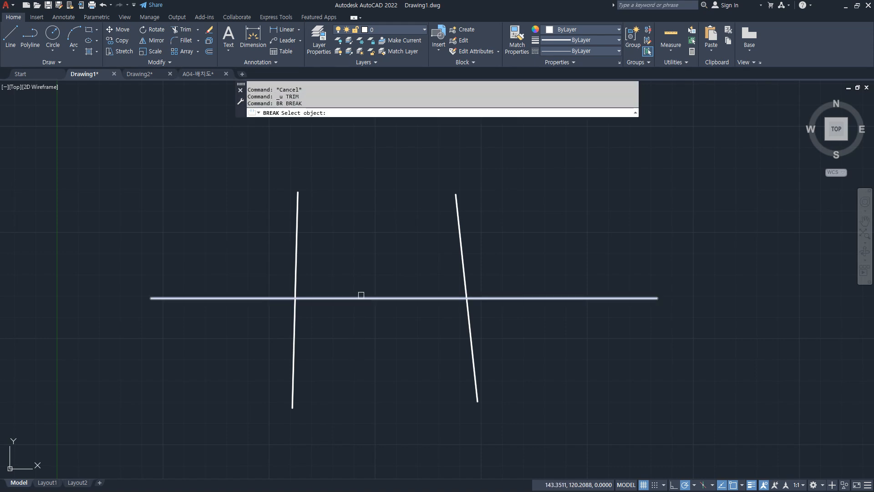
left_click(361, 295)
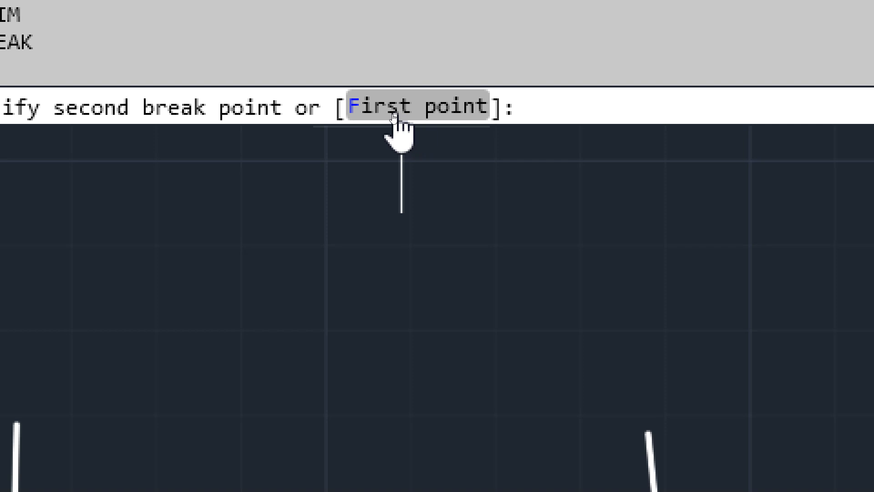
left_click(394, 114)
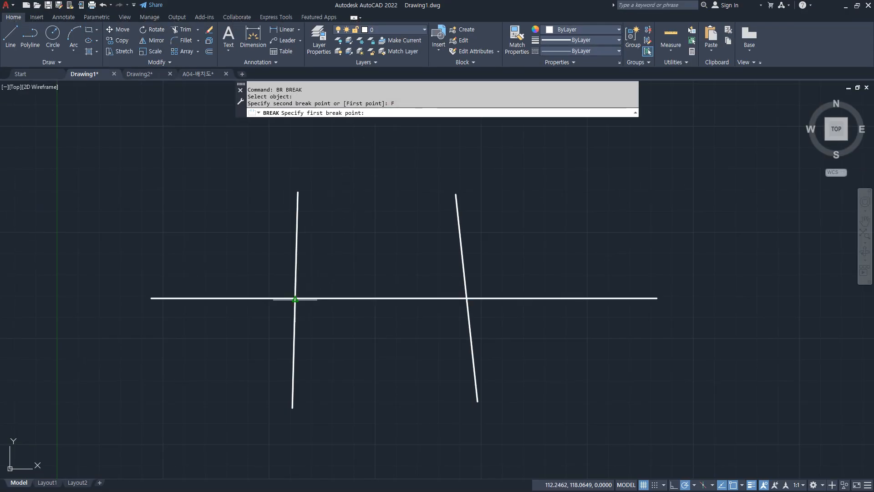
left_click(295, 299)
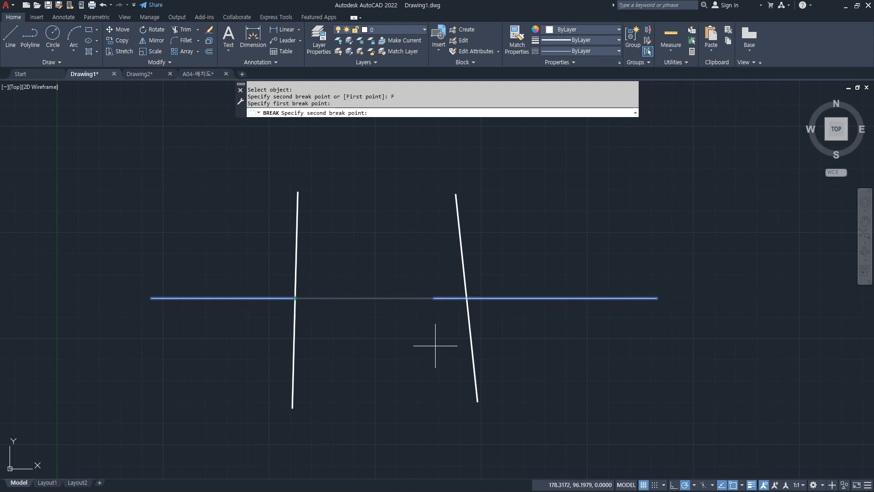
left_click(466, 298)
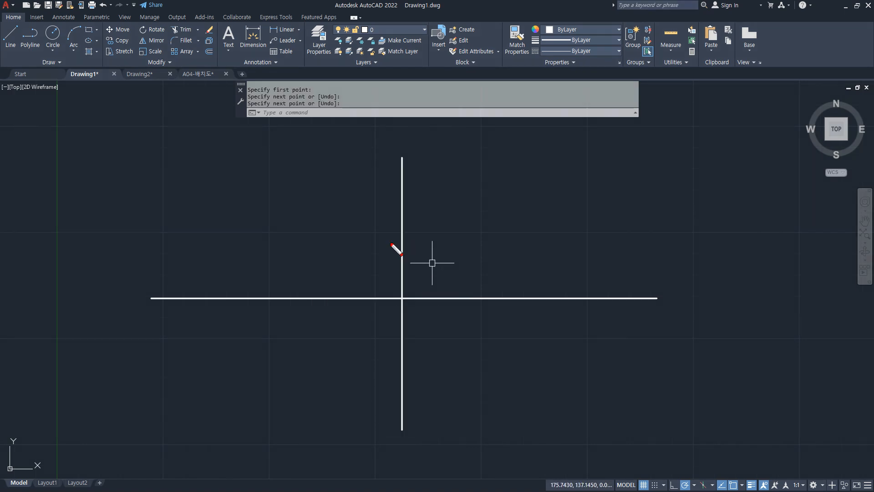
left_click_drag(397, 177, 397, 436)
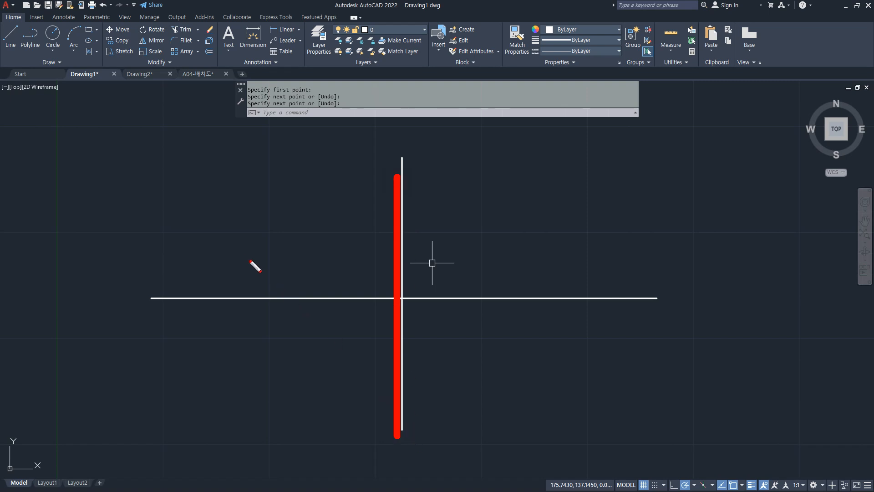
left_click_drag(245, 255, 285, 238)
left_click_drag(550, 275, 510, 330)
left_click_drag(503, 263, 565, 308)
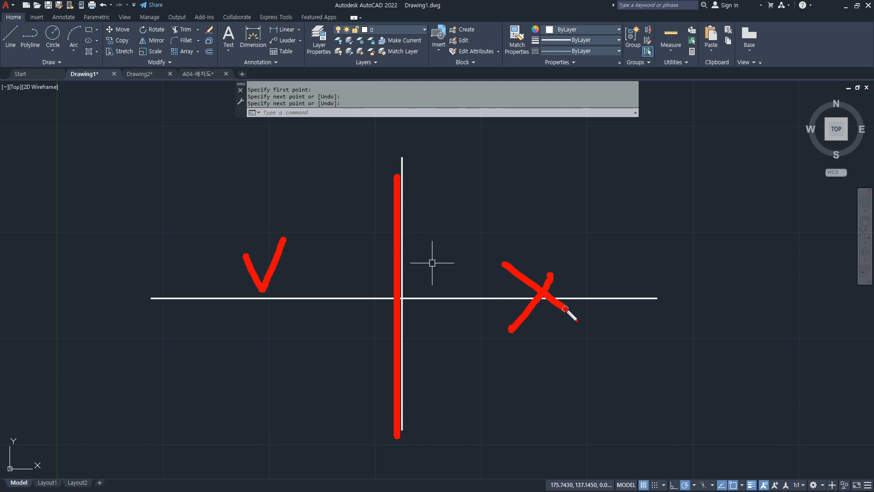
key("Escape")
- Break the horizontal line using the First point option, picking its intersection with the vertical line for both break points
type("BR")
key("Return")
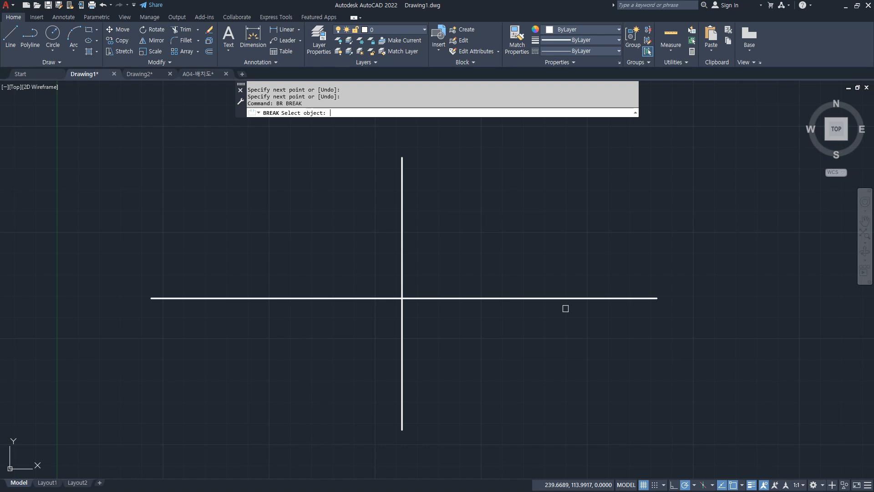
left_click(560, 298)
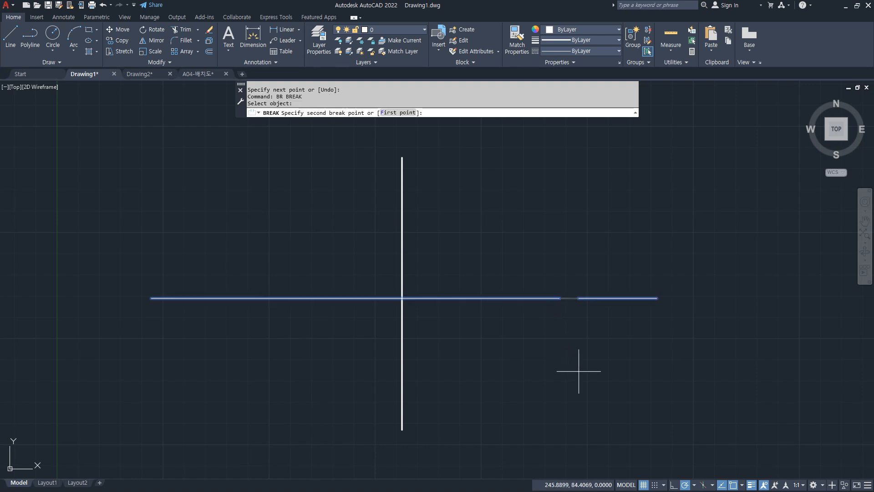
left_click(408, 113)
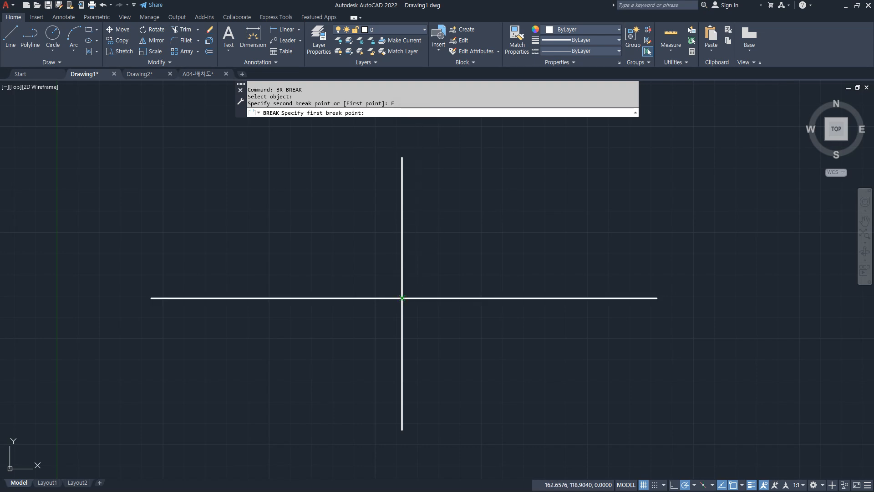
left_click(402, 298)
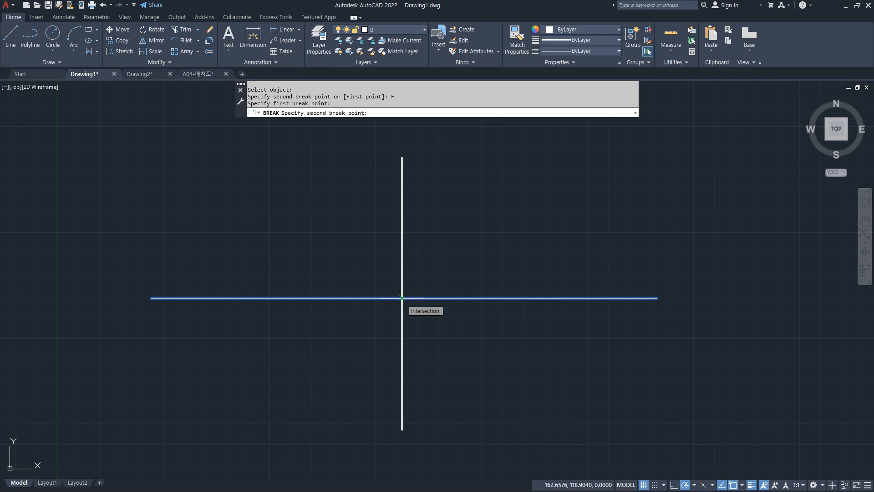
left_click(402, 298)
- Assign the right half of the broken horizontal line to the cen layer
left_click(565, 321)
left_click(508, 229)
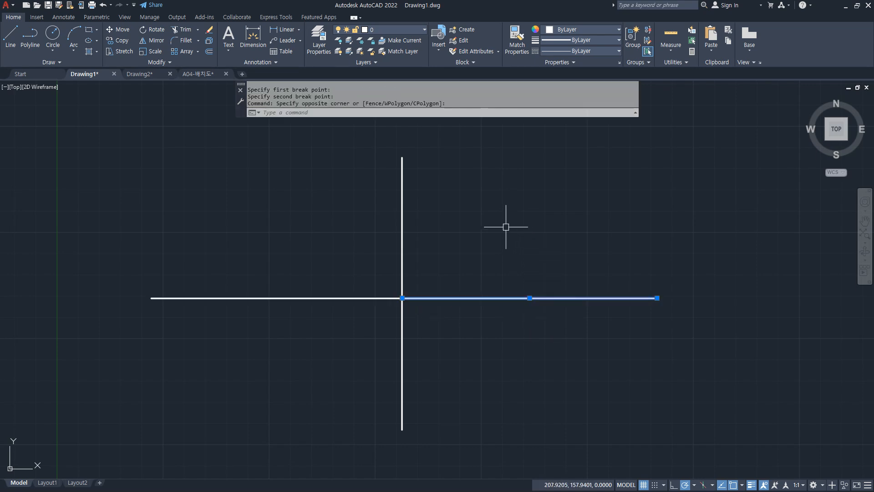
left_click(407, 30)
left_click(398, 52)
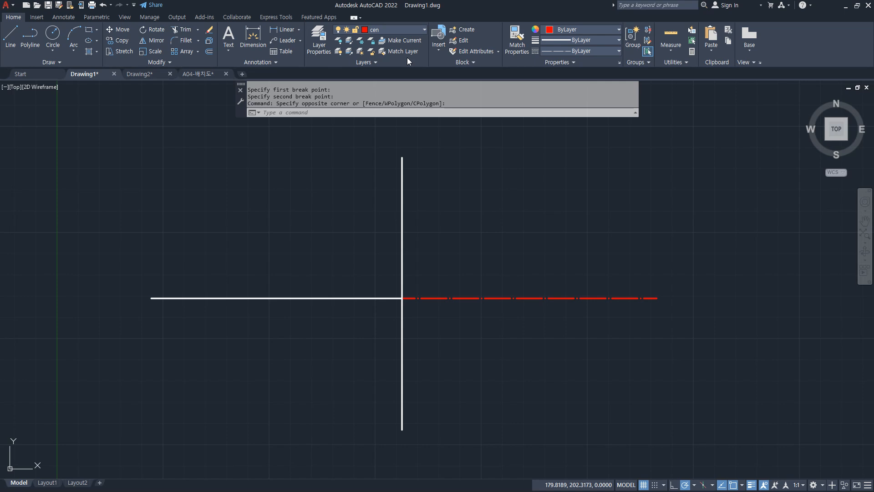
- Undo the layer change and the break of the horizontal line
key("ctrl+z")
key("ctrl+z")
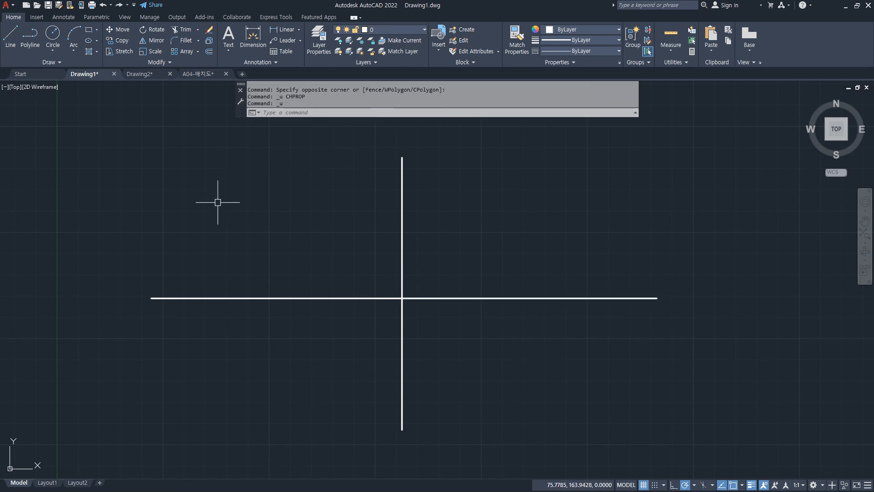
left_click(425, 298)
key("ctrl+z")
left_click(440, 295)
key("Escape")
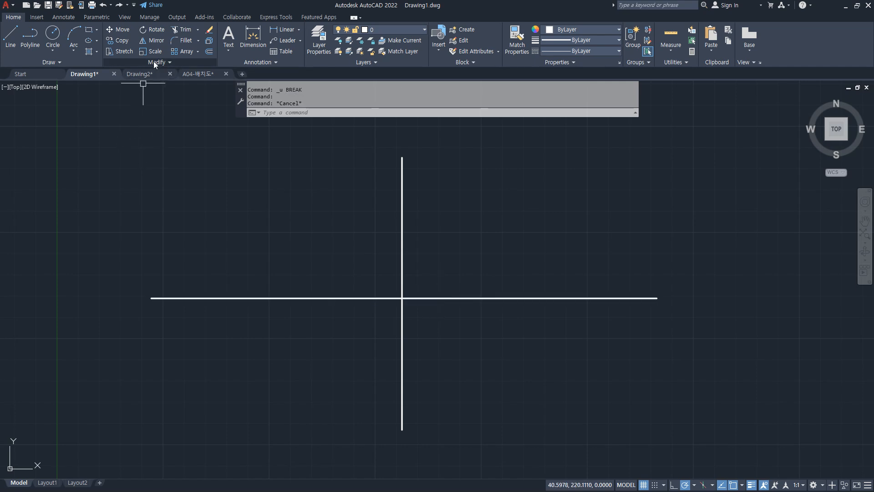
- Split the horizontal line at its intersection with the vertical line using Break at Point
left_click(154, 62)
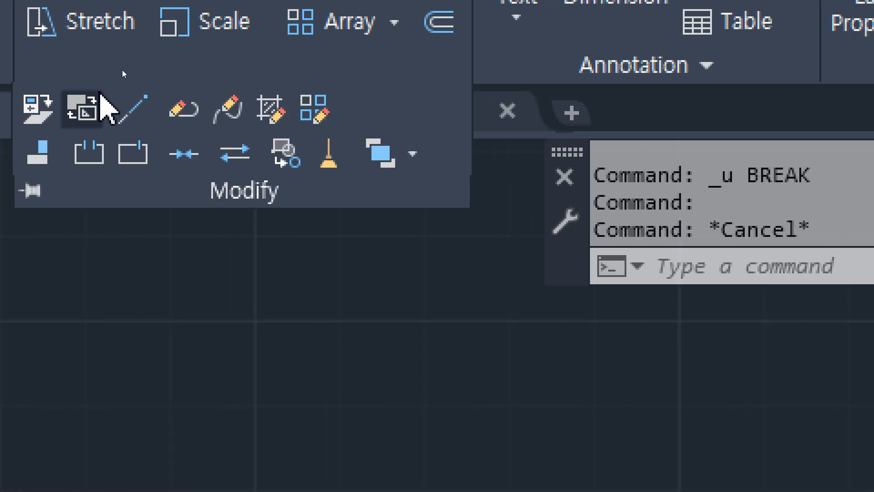
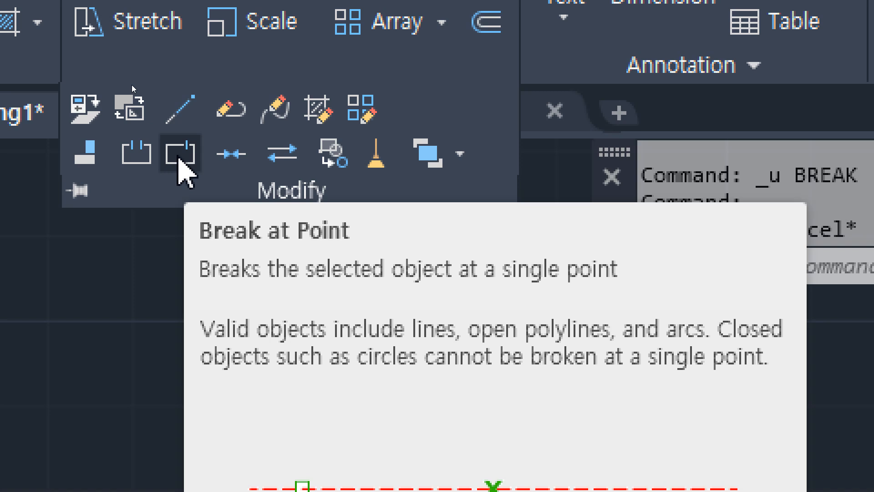
left_click(179, 155)
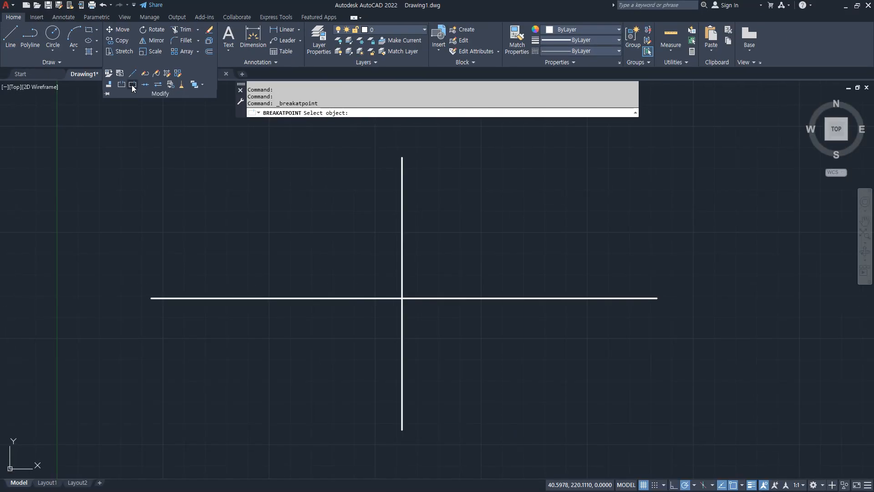
left_click(328, 298)
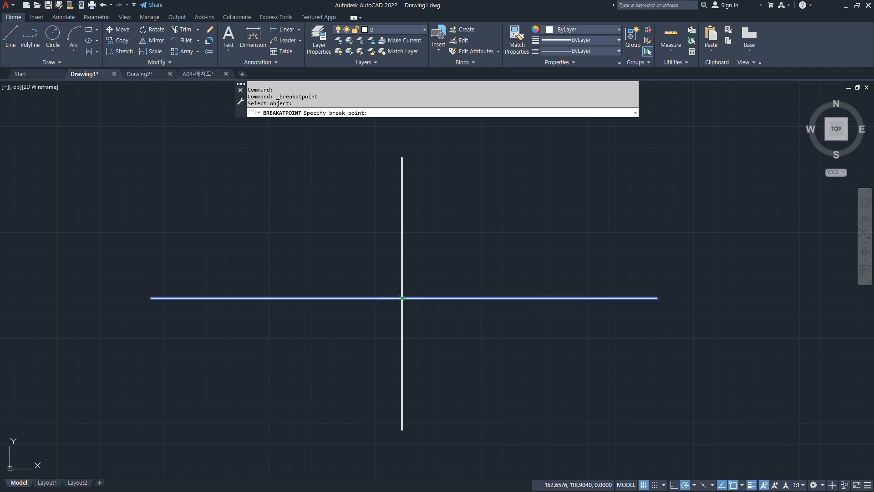
left_click(402, 299)
- Move the right half of the horizontal line up and away from the vertical line, and undo the move
left_click(511, 304)
left_click(465, 202)
type("m")
key("Return")
left_click(465, 201)
left_click(528, 169)
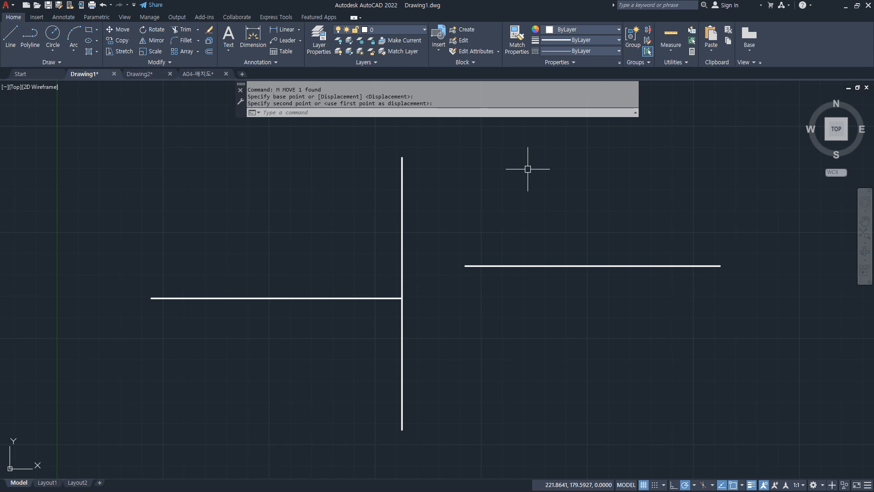
key("ctrl+z")
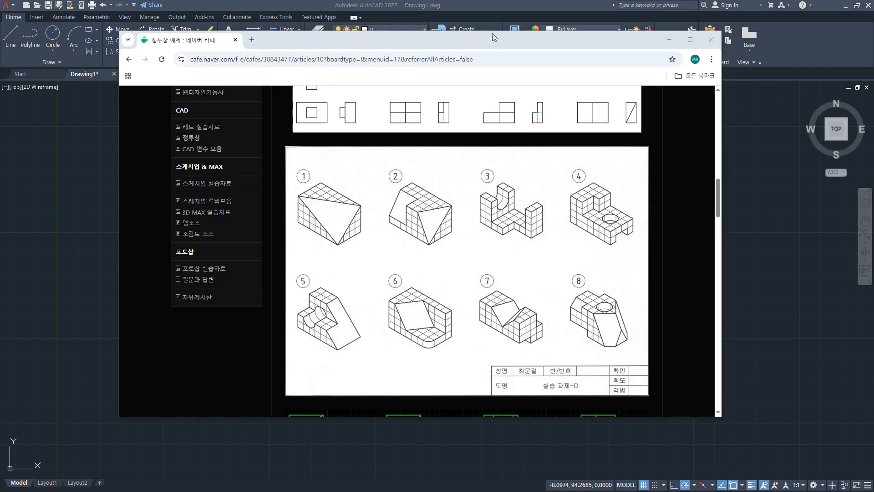
- Move the browser window aside and draw horizontal, vertical and 45-degree diagonal construction lines through one common point
mouse_move(493, 34)
left_mouse_down()
mouse_move(95, 65)
mouse_move(0, 105)
left_mouse_up()
type("z")
key("Return")
type("a")
key("Return")
type("x1")
key("Return")
left_click(335, 324)
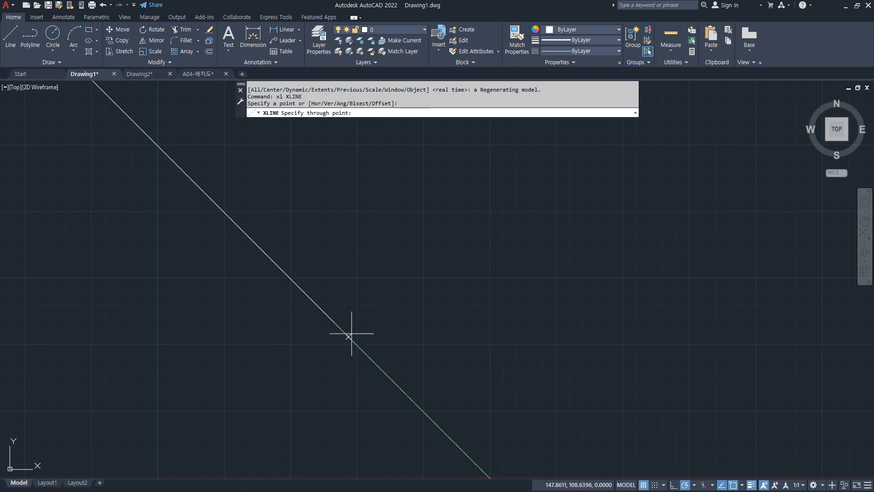
left_click(335, 288)
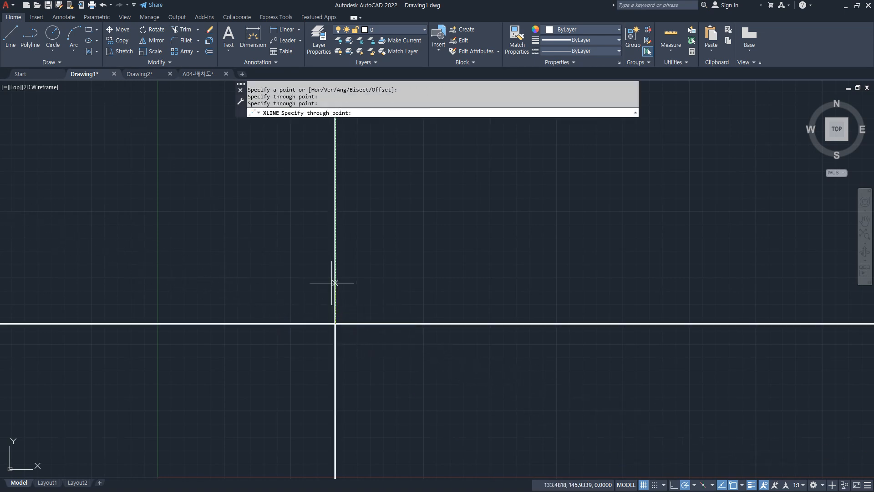
left_click(364, 288)
key("Return")
- Trim away the part of the diagonal construction line below the common intersection
type("tr")
key("Return")
left_click(316, 342)
key("Return")
- Offset the vertical construction line 70 units to the left
scroll(302, 355, "up", 6)
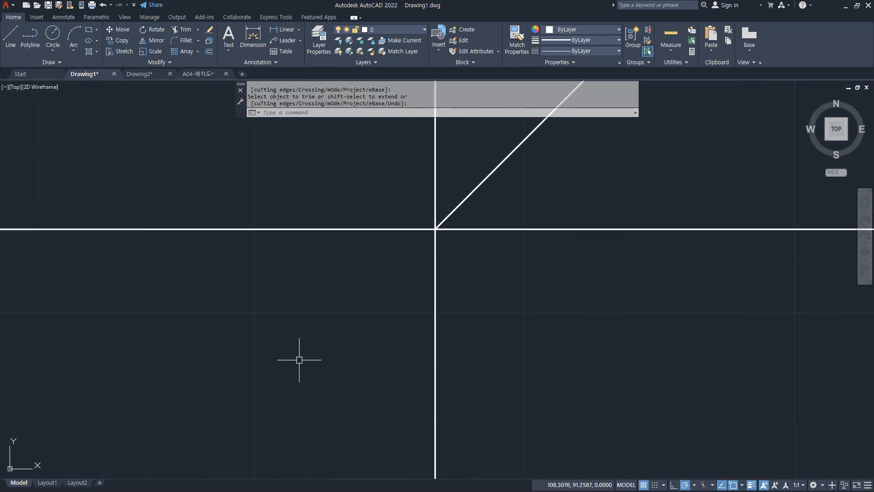
type("o")
key("Return")
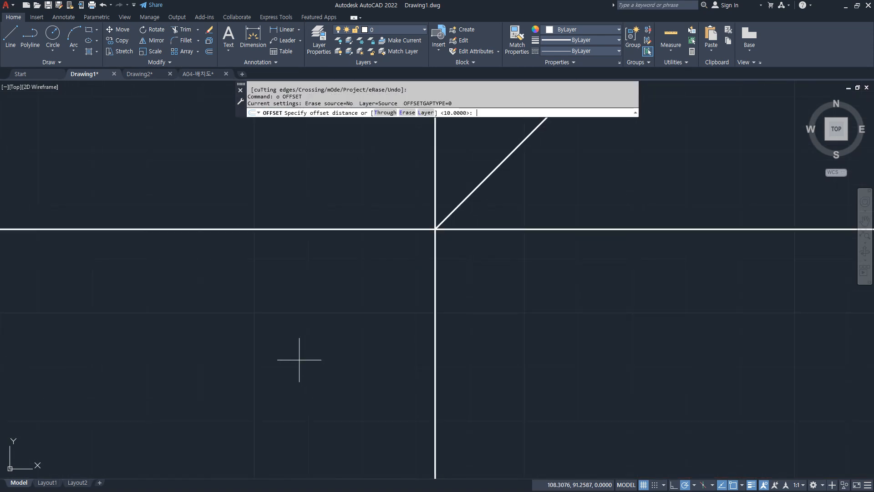
key("Return")
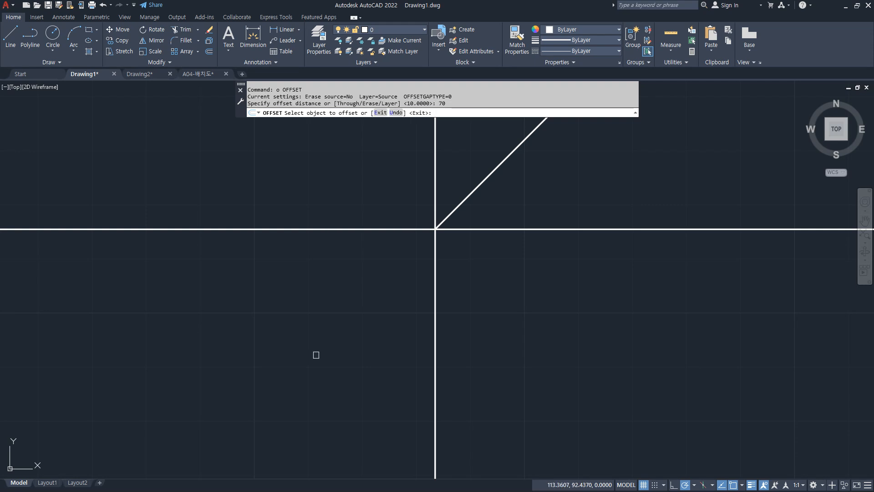
left_click(434, 281)
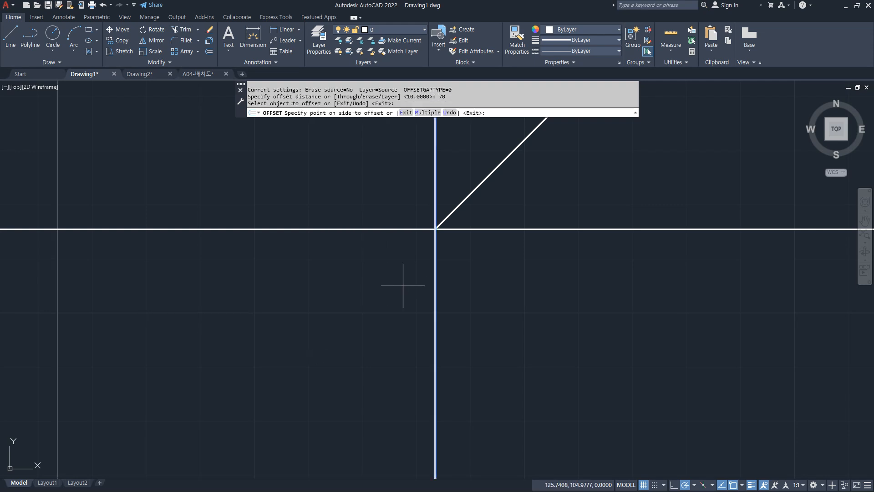
left_click(318, 297)
key("Return")
- Offset the horizontal construction line 40 units downward
scroll(305, 297, "down", 2)
key("Return")
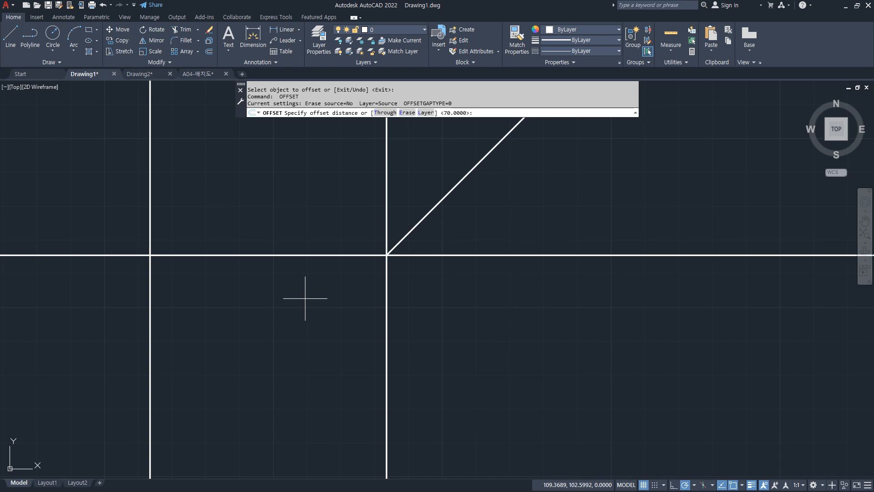
type("40")
key("Return")
left_click(298, 255)
left_click(293, 318)
key("Return")
- Draw a horizontal line from left of the verticals to a point on the diagonal, continuing straight down past the lower construction line
scroll(292, 320, "down", 2)
type("l")
key("Return")
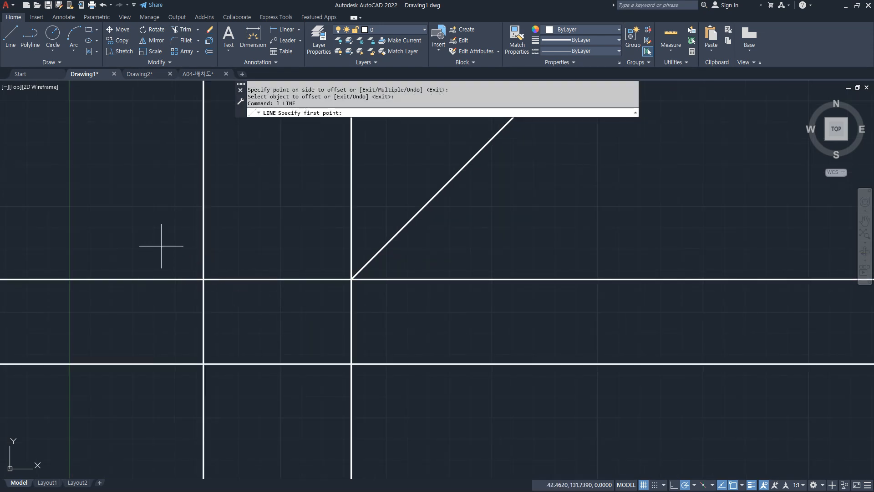
left_click(137, 206)
left_click(424, 207)
left_click(425, 420)
key("Return")
- Offset the vertical line that descends from the diagonal 40 units to the right
type("o")
key("Return")
type("40")
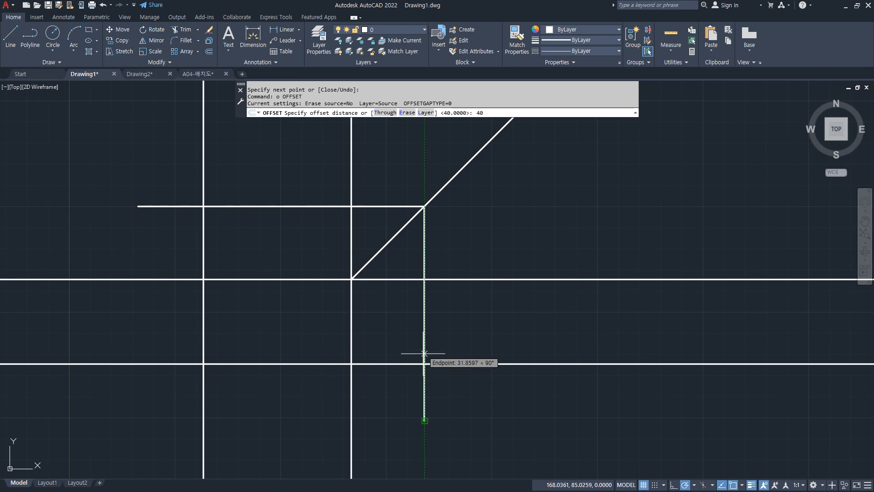
key("Return")
left_click(425, 319)
left_click(431, 314)
- Offset the horizontal line that meets the diagonal 40 units upward
left_click(319, 203)
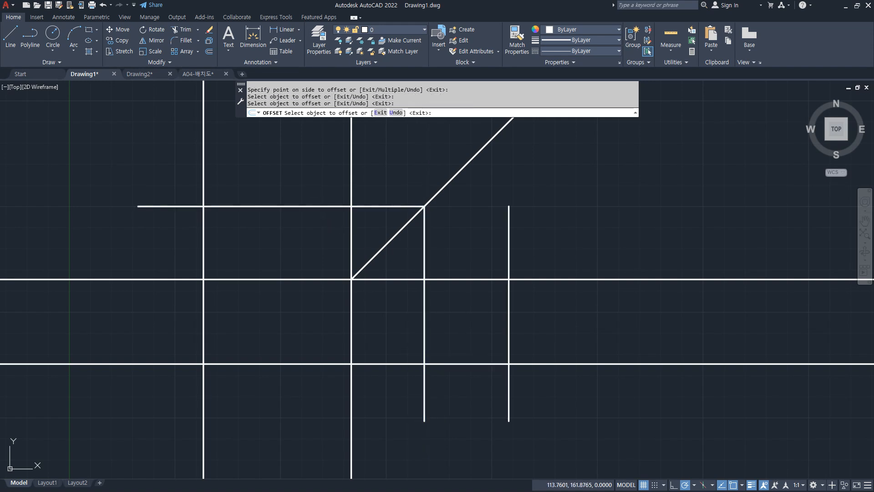
left_click(311, 181)
scroll(312, 200, "down", 2)
middle_click_drag(311, 201, 319, 236)
middle_click_drag(338, 264, 337, 307)
left_click(312, 282)
left_click(355, 271)
key("Return")
- Fillet the rightmost vertical line with the diagonal at radius 0 so they meet in a corner
type("f")
key("Return")
left_click(441, 288)
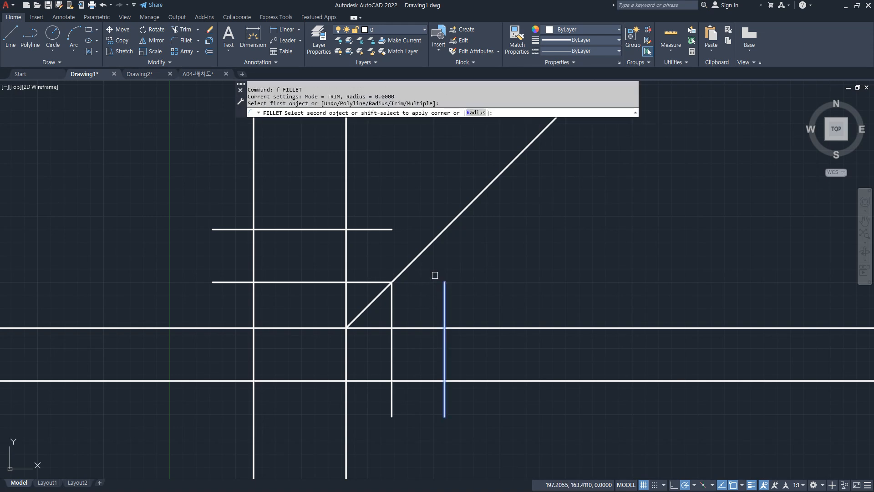
left_click(426, 246)
- Trim the two right vertical lines above the upper horizontal construction line
type("tr")
key("Return")
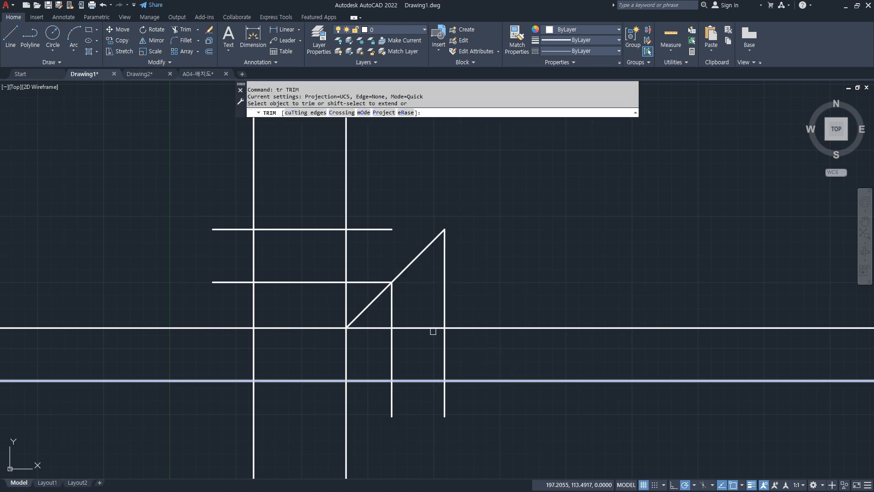
left_click(381, 314)
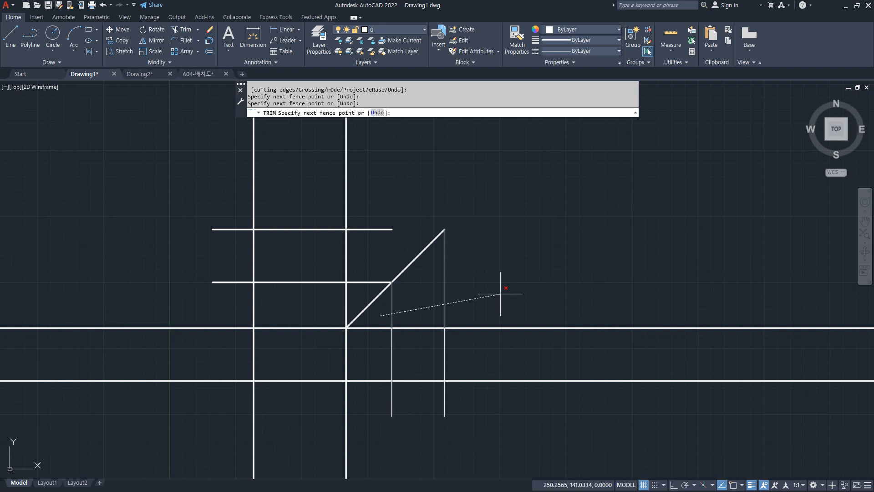
key("Return")
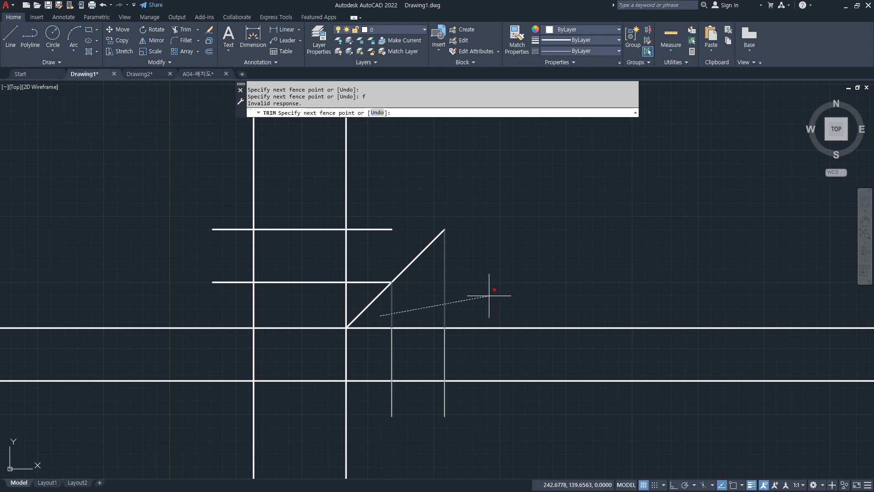
left_click(485, 296)
key("Return")
- Fence-trim the line ends outside the three views and the verticals between the top and front views
type("f")
key("Return")
left_click(476, 304)
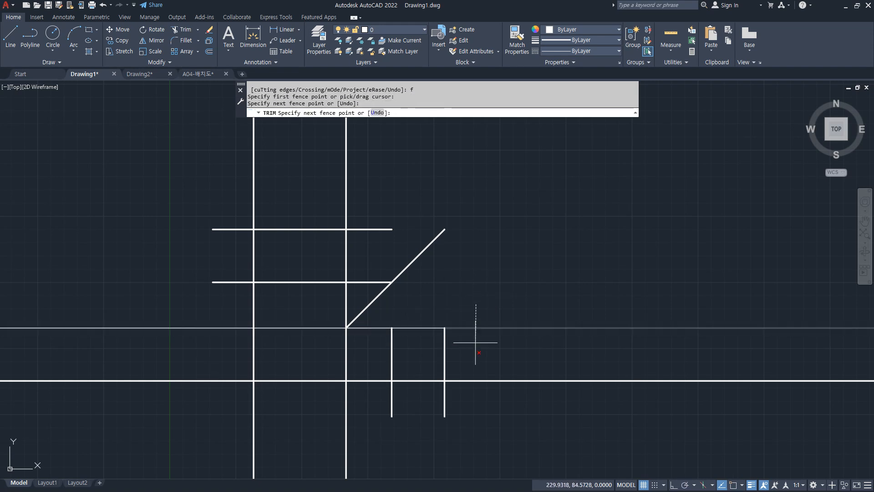
left_click(474, 397)
left_click(468, 397)
left_click(213, 404)
left_click(229, 206)
left_click(383, 200)
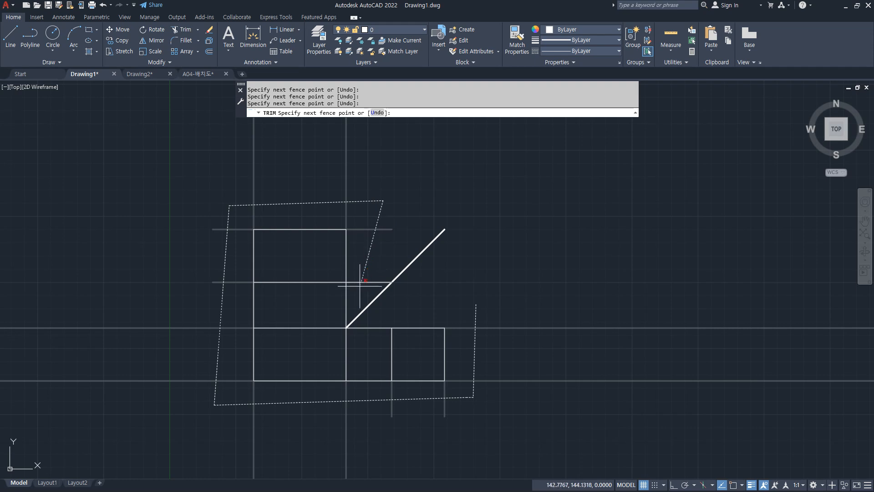
left_click(357, 295)
left_click(203, 303)
key("space")
- Fence-trim the horizontal lines between the front and side views so the side view stands alone
type("f")
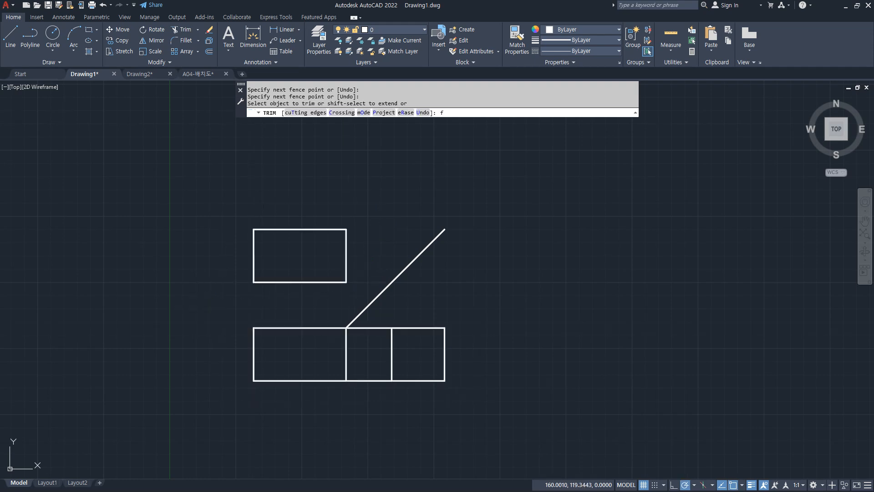
key("space")
left_click(381, 322)
left_click(357, 420)
key("space")
scroll(317, 335, "up", 2)
middle_click_drag(318, 334, 377, 345)
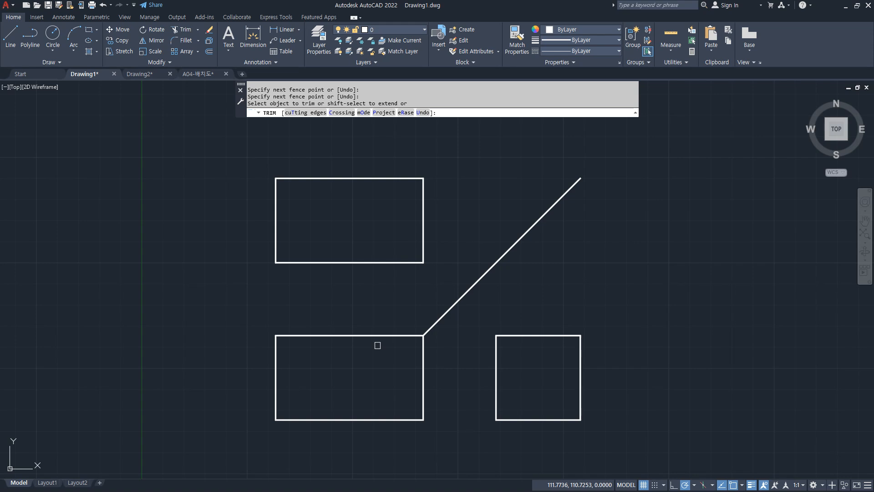
key("Escape")
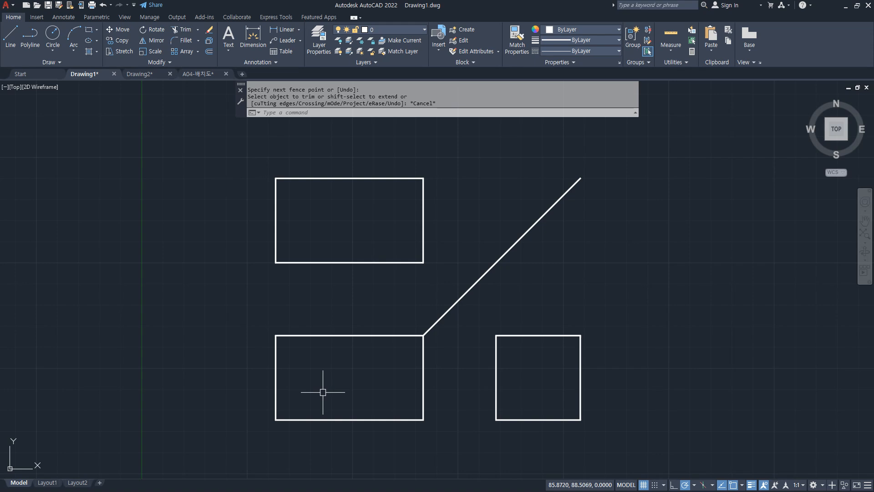
- Offset the front view's left edge 20 units inward
type("o")
key("space")
key("Escape")
key("space")
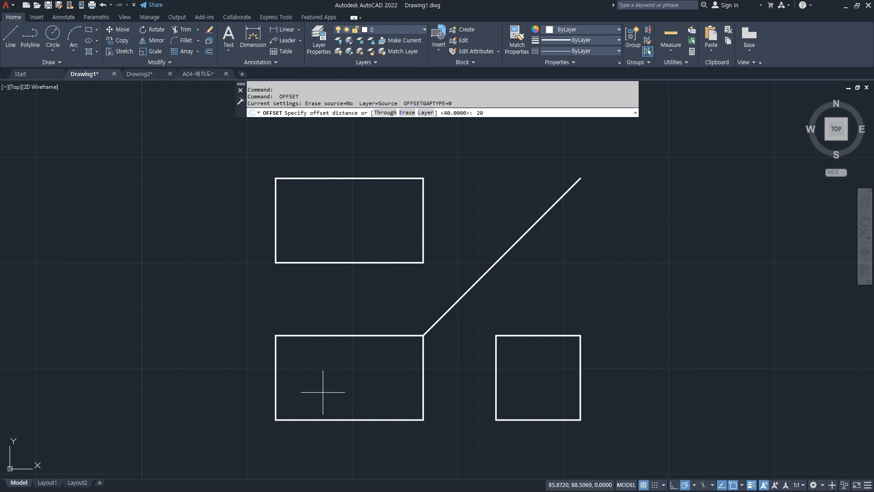
key("Return")
left_click(276, 377)
left_click(352, 380)
key("space")
- Offset the front view's bottom edge 10 units upward and its right edge 10 units inward
key("space")
type("10")
key("Return")
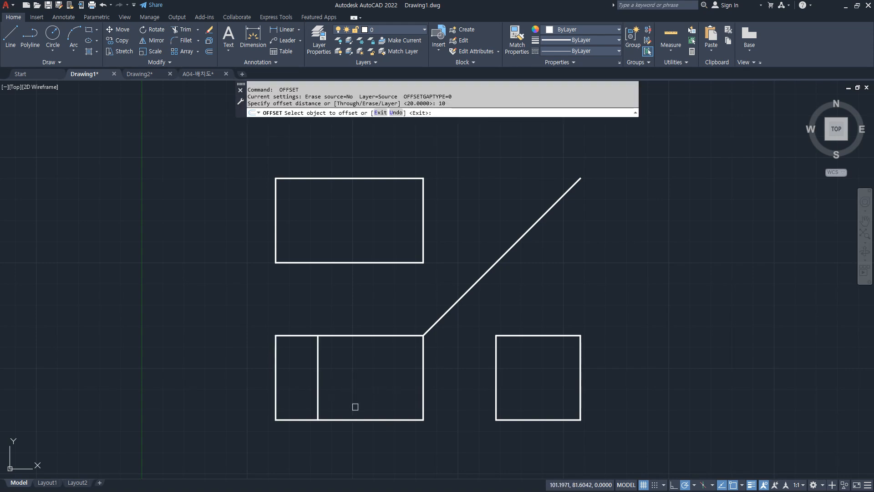
left_click(355, 419)
left_click(355, 379)
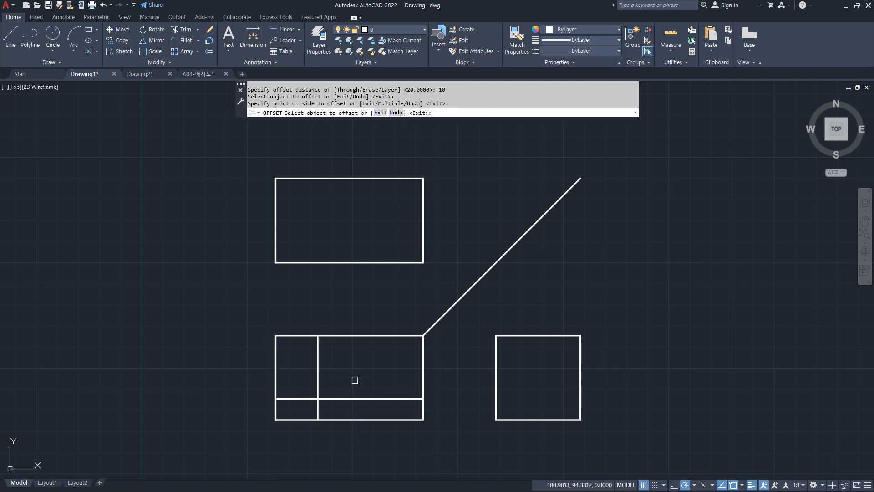
left_click(424, 371)
left_click(390, 369)
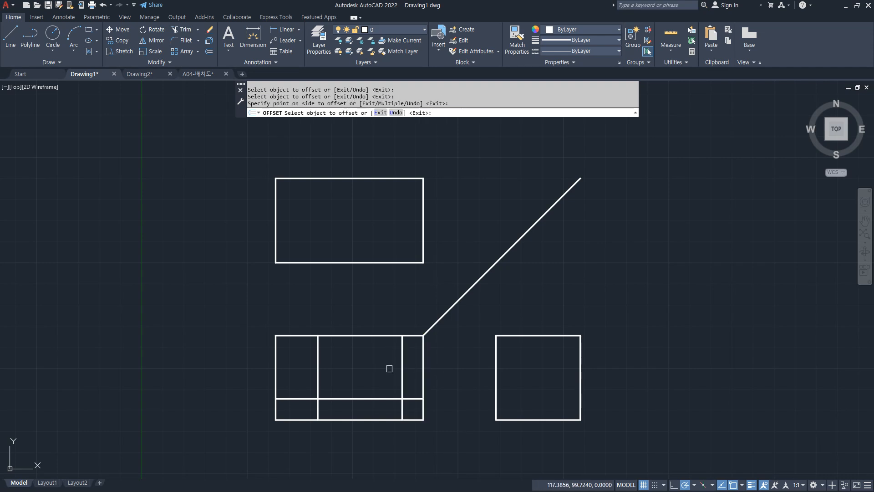
key("Return")
- Trim the front view's top edge between the two inner vertical lines
type("tr")
key("Return")
left_click(364, 336)
key("Return")
- Fillet both lower corners of the front-view notch at radius 0, joining its sides to its floor
type("f")
key("Return")
left_click(319, 382)
left_click(336, 398)
key("Return")
left_click(383, 399)
left_click(400, 389)
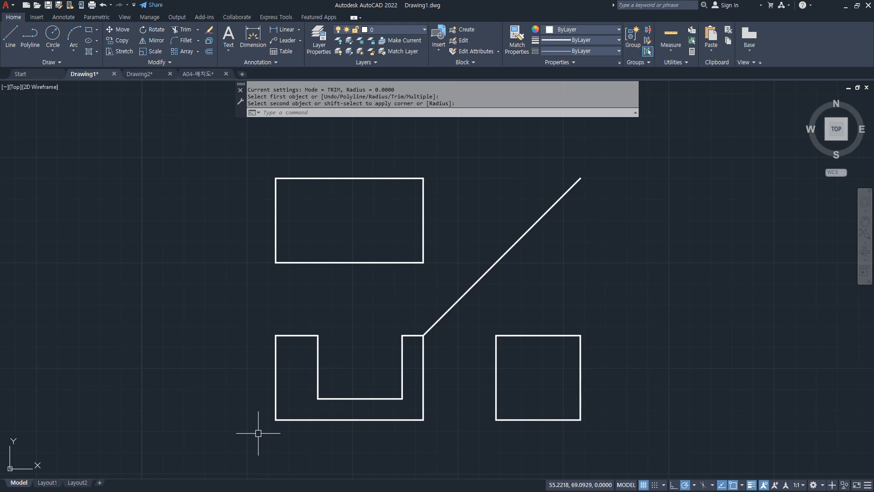
- Offset the front view's right edge 30 units to the left
type("o")
key("Return")
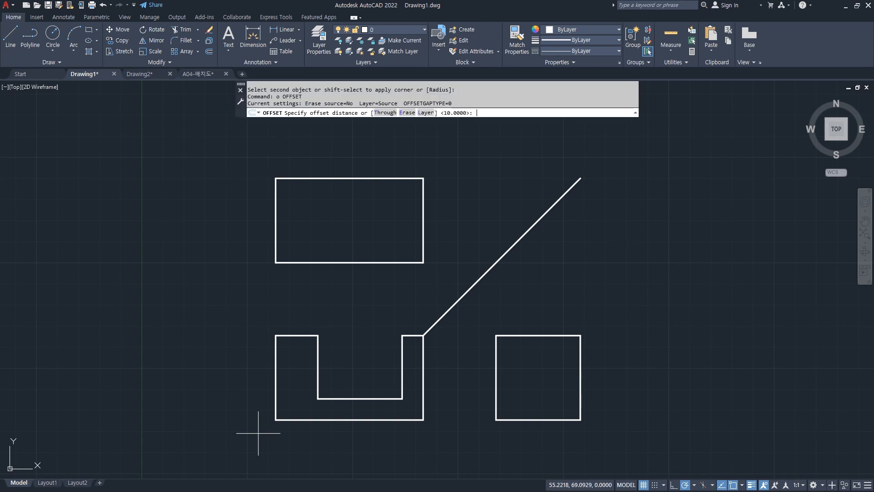
type("30")
key("Return")
left_click(422, 384)
left_click(362, 350)
key("Return")
- Trim the offset vertical line above the notch floor in the front view
type("tr")
key("Return")
left_click(359, 360)
key("Return")
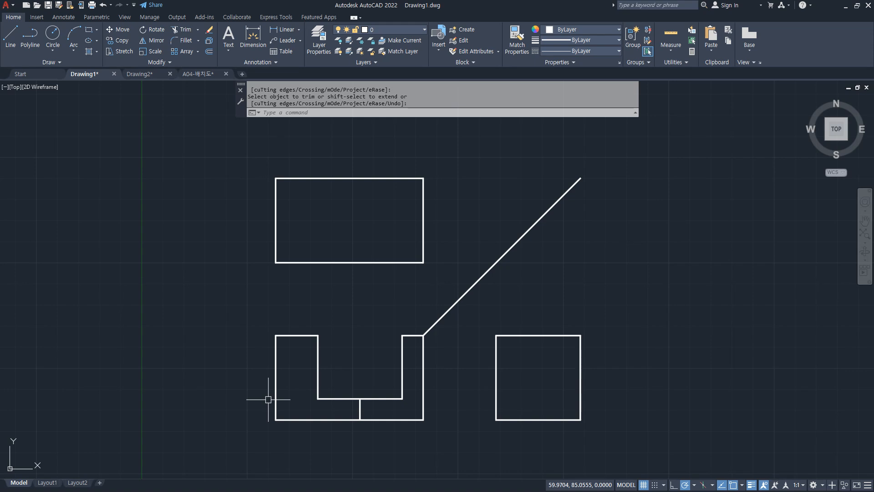
key("Escape")
key("Escape")
- Draw vertical projection lines from both upper notch corners of the front view to the top view's upper edge
type("l")
key("Return")
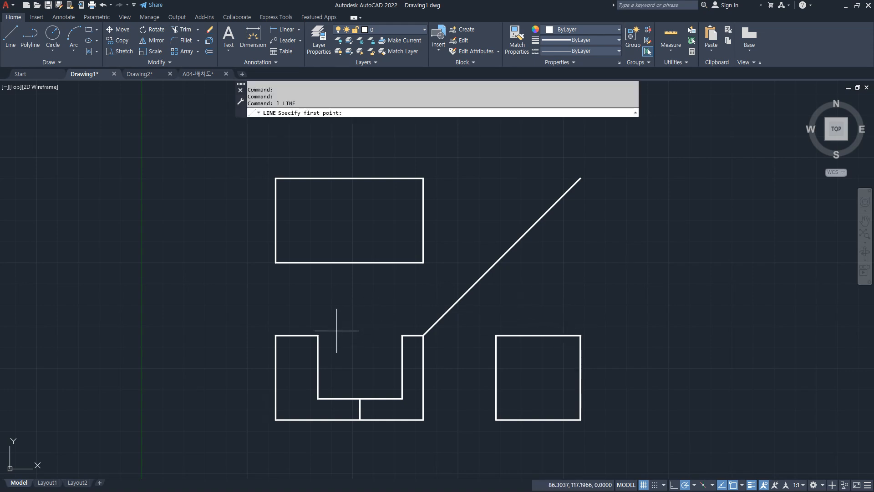
left_click(318, 335)
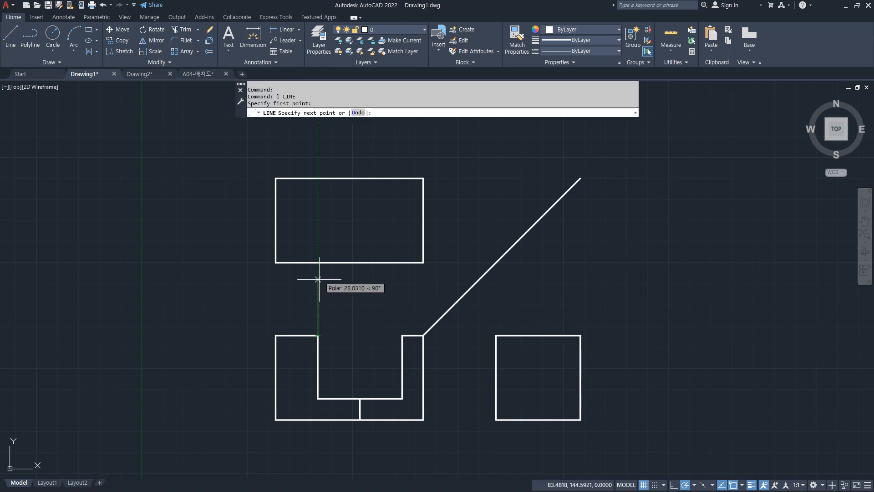
left_click(317, 178)
key("Return")
key("Return")
left_click(402, 336)
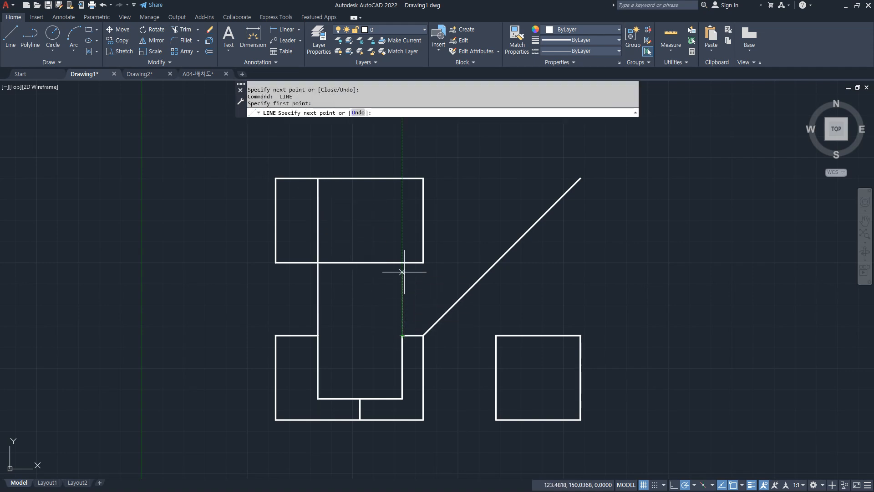
left_click(402, 263)
left_click(403, 179)
key("Return")
- Erase the two projection line segments between the front and top views
left_click(415, 294)
left_click(262, 278)
key("Delete")
- Draw a line from the midpoint of the top view's right edge 30 units left and straight down to the lower edge
type("l")
key("Return")
left_click(424, 220)
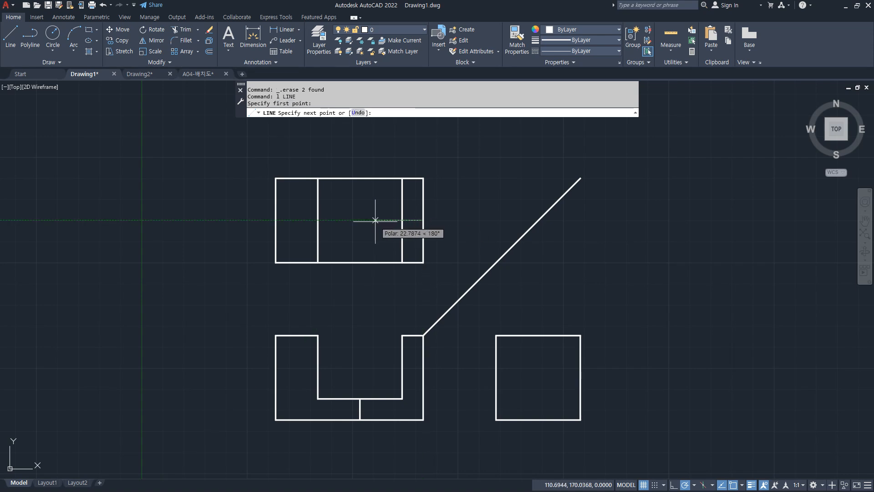
type("30")
key("Return")
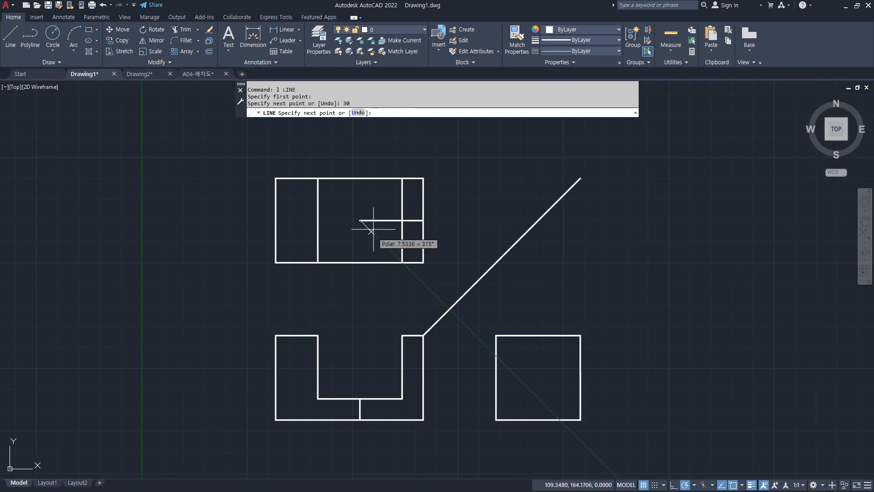
left_click(360, 263)
key("Return")
- Trim away the top view's lower-right corner along the new step lines
type("tr")
key("Return")
mouse_move(445, 228)
left_mouse_down()
mouse_move(388, 273)
mouse_move(367, 275)
left_mouse_up()
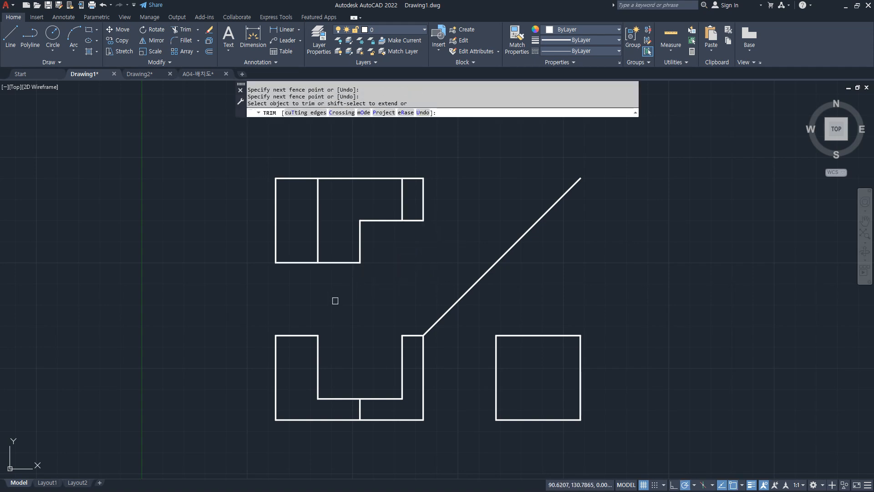
key("Return")
- Draw a horizontal line from the midpoint of the top view's left edge to the first inner vertical line
type("l")
key("Return")
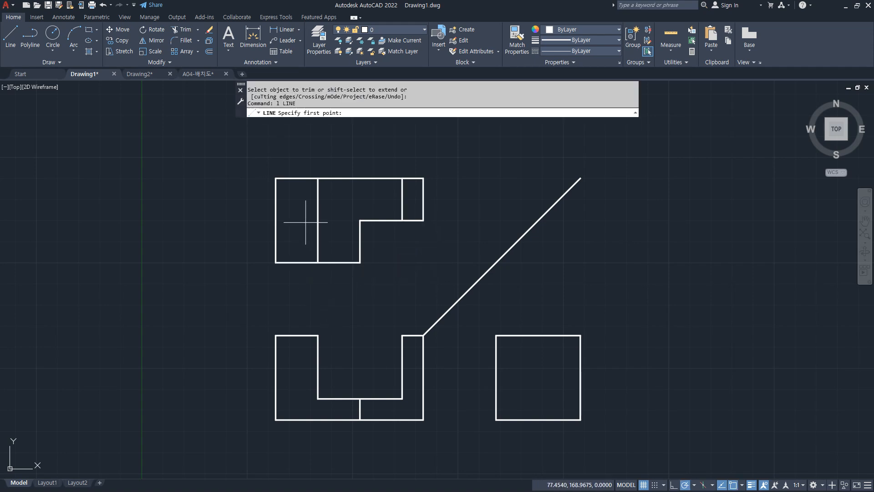
left_click(276, 220)
left_click(319, 224)
key("Return")
- Assign the short horizontal line in the top view to the red centre-line layer
left_click(300, 220)
left_click(395, 31)
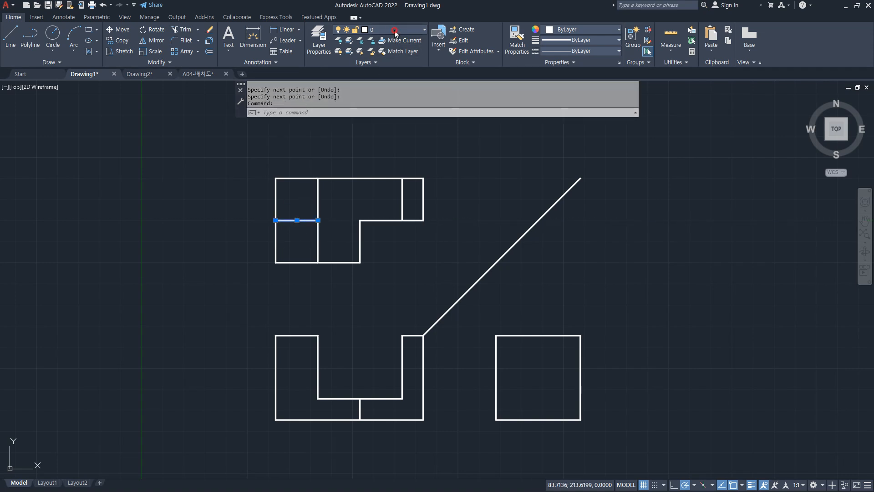
left_click(381, 52)
key("Escape")
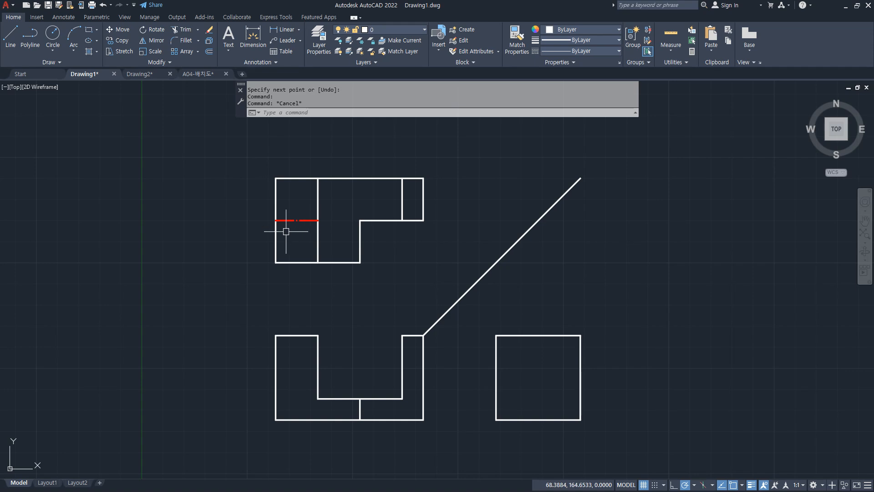
- Lengthen both ends of the top view's red centre line by a delta of 5
type("len")
key("Return")
type("de")
key("Return")
type("5")
key("Return")
left_click(306, 220)
left_click(289, 221)
key("Return")
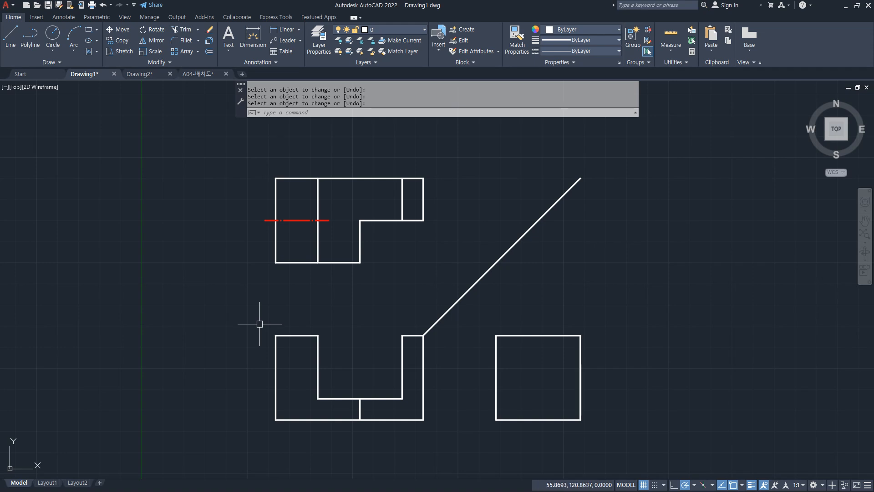
- Offset the top view's red centre line equally above and below itself
type("o")
key("Return")
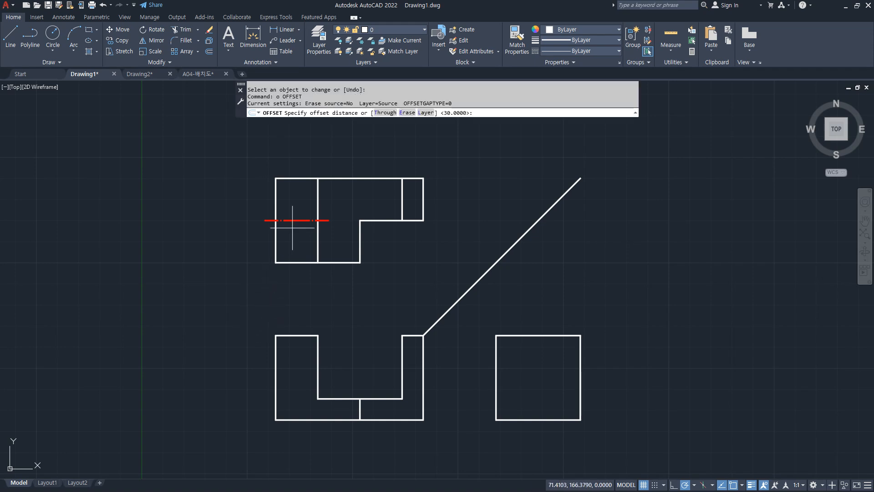
key("Return")
left_click(302, 221)
left_click(298, 205)
left_click(298, 220)
left_click(297, 232)
key("Return")
- Trim the overhanging ends of the two offset lines back to the top view's left edge and first inner vertical line
type("tr")
key("Return")
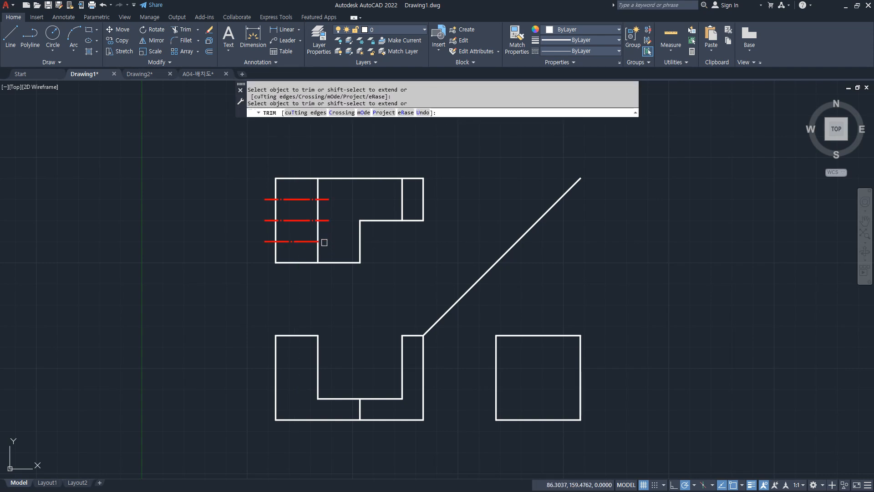
left_click(325, 197)
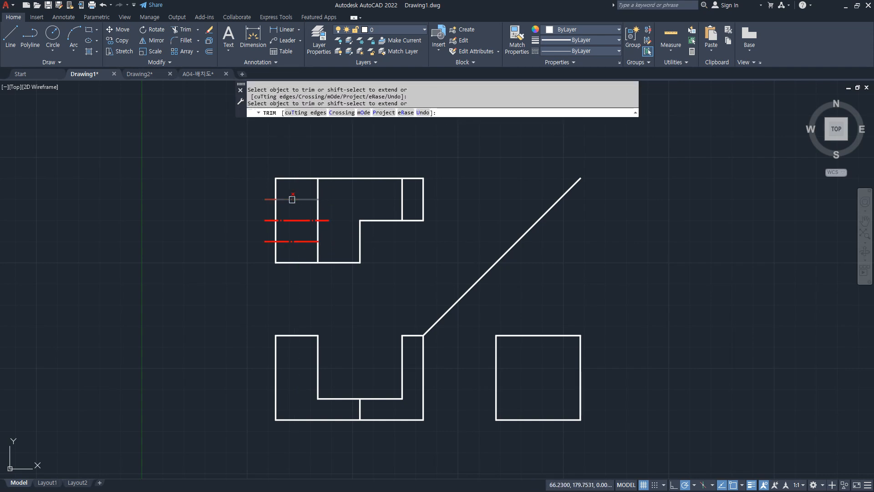
left_click(270, 243)
key("Return")
- Match the two offset slot lines in the top view to the properties of the white outline
type("ma")
key("Return")
left_click(316, 251)
left_click(310, 242)
left_click(299, 199)
key("Return")
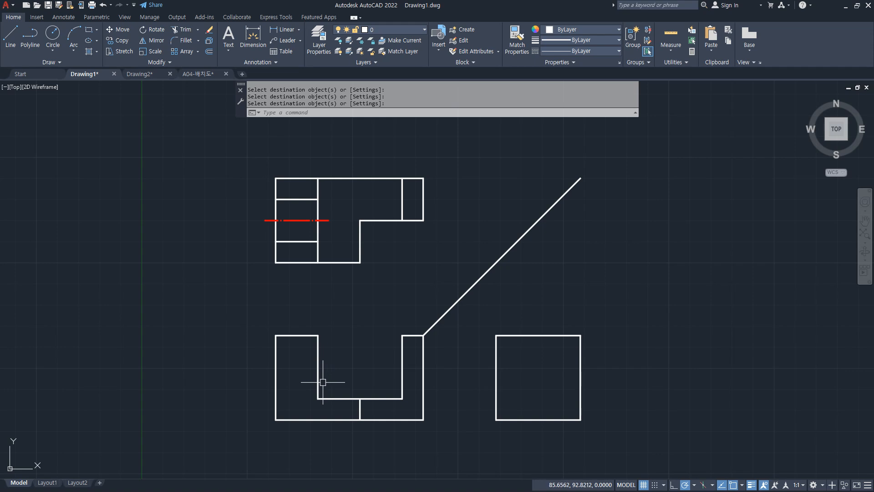
left_click_drag(295, 458, 299, 409)
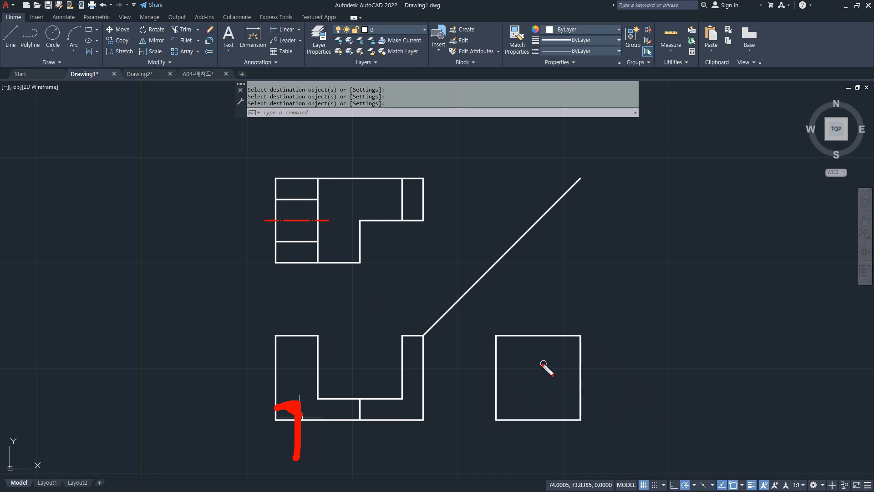
key("Escape")
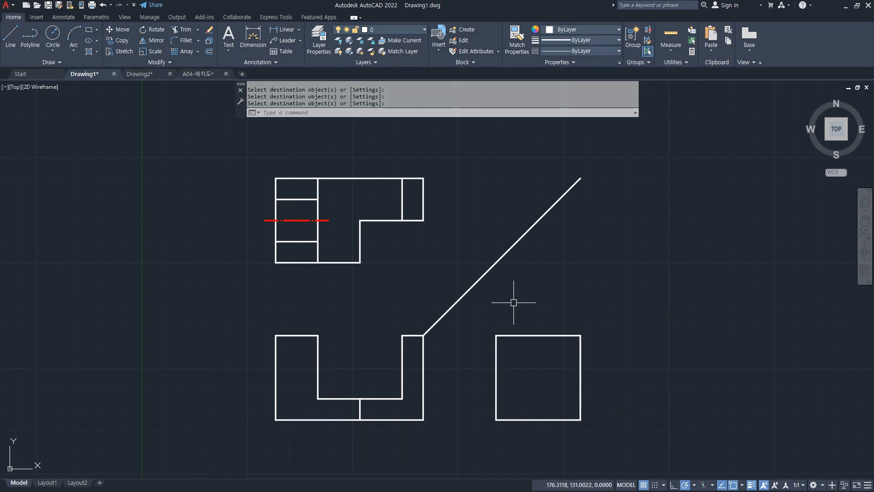
- Project a horizontal line from the front view's lower inner corner across the side view and erase the segment between the views
type("l")
key("Return")
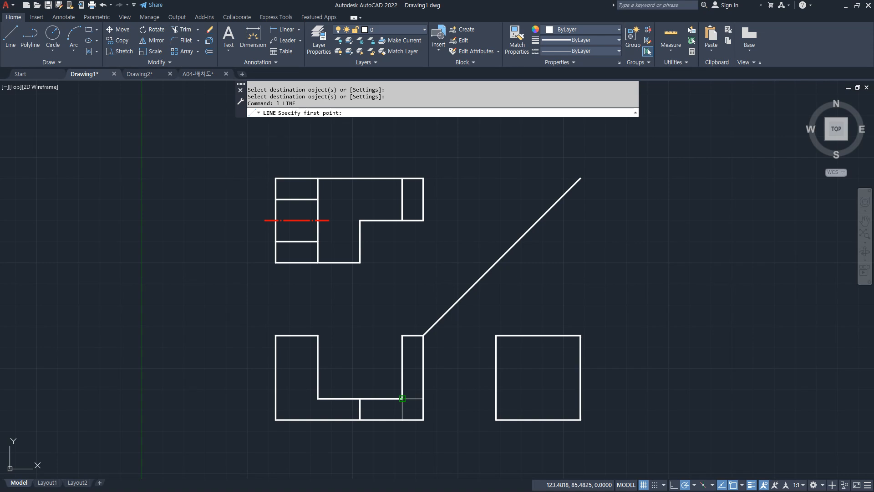
left_click(403, 398)
left_click(497, 398)
left_click(581, 398)
key("Return")
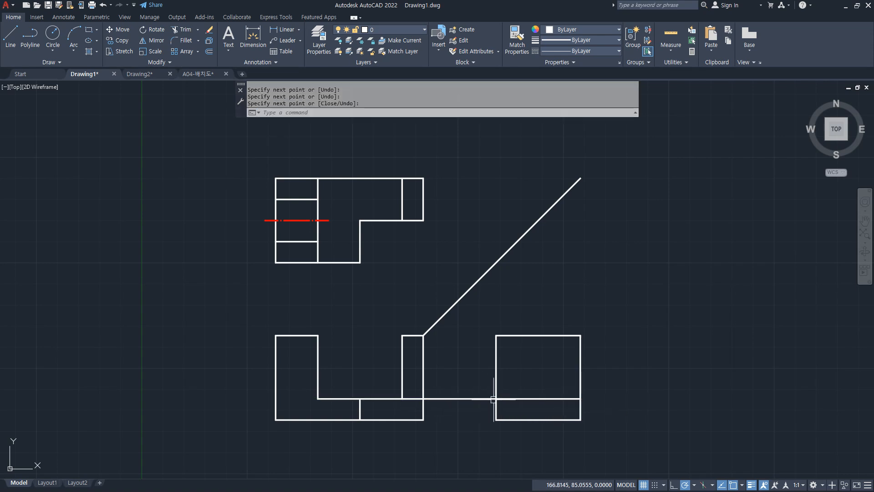
left_click(477, 398)
type("e")
key("Return")
- Project the top view's lower-right corner via the diagonal to the side view's bottom edge, keeping only the vertical part inside the side view
type("l")
key("Return")
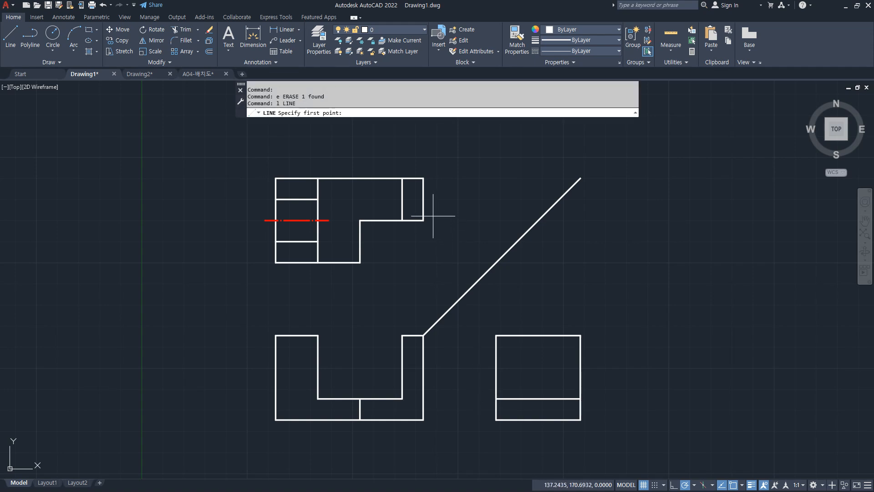
left_click(423, 221)
left_click(537, 221)
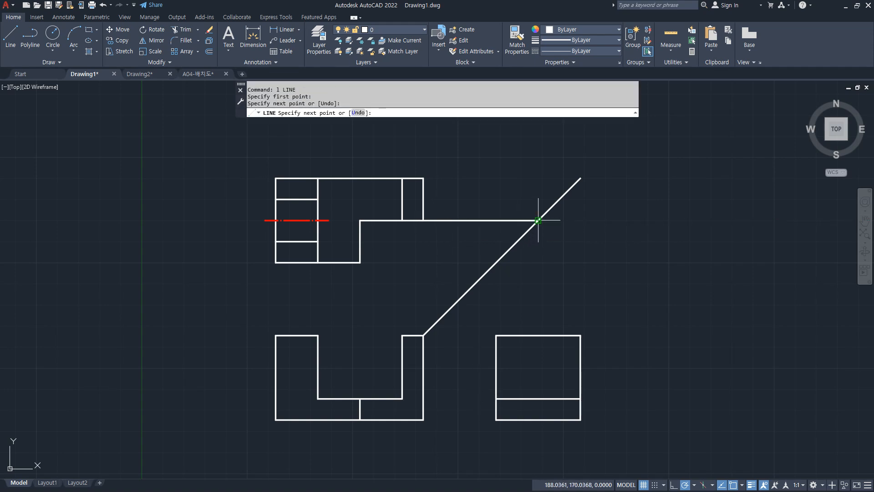
left_click(538, 418)
key("Return")
left_click(489, 221)
type("e")
key("Return")
type("tr")
key("Return")
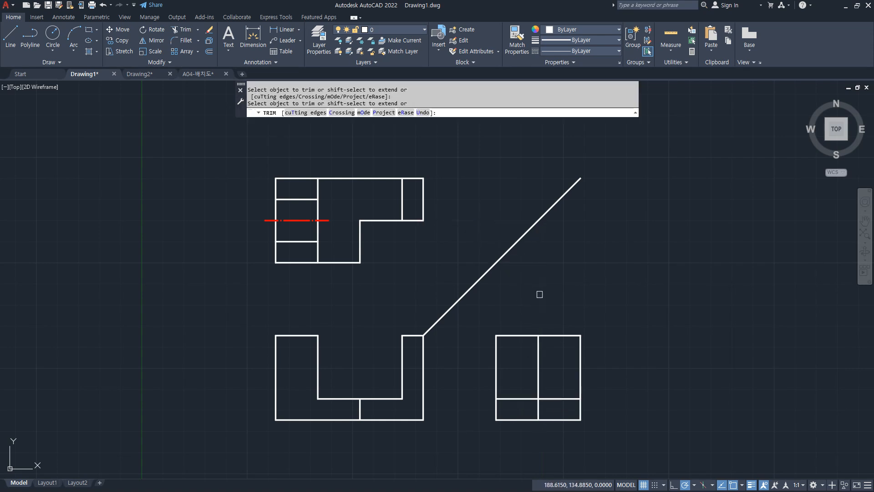
mouse_move(546, 404)
left_mouse_down()
mouse_move(586, 397)
mouse_move(579, 409)
mouse_move(556, 412)
mouse_move(482, 405)
left_mouse_up()
mouse_move(503, 192)
left_mouse_down()
mouse_move(452, 188)
mouse_move(476, 213)
left_mouse_up()
mouse_move(330, 222)
left_mouse_down()
mouse_move(353, 245)
mouse_move(355, 232)
left_mouse_up()
key("Delete")
mouse_move(409, 222)
left_mouse_down()
mouse_move(403, 268)
mouse_move(410, 224)
left_mouse_up()
key("Delete")
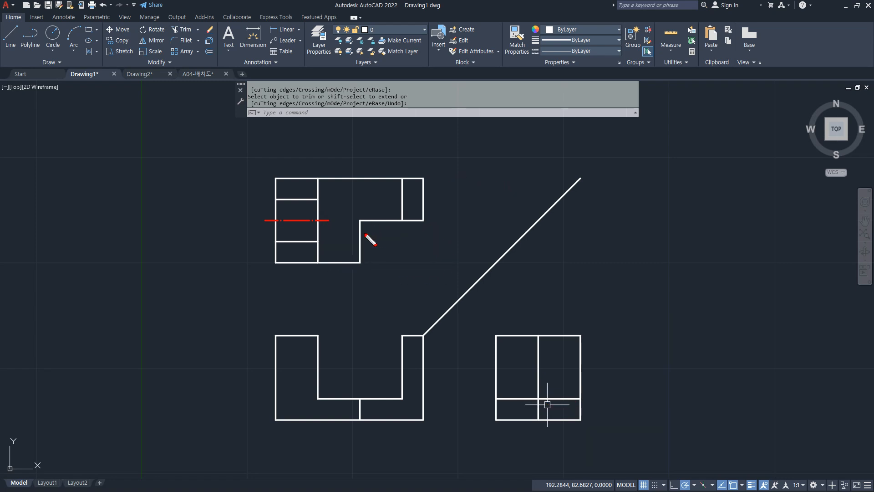
left_click_drag(316, 214, 320, 259)
mouse_move(484, 208)
left_mouse_down()
mouse_move(464, 214)
mouse_move(390, 205)
mouse_move(449, 213)
mouse_move(431, 227)
left_mouse_up()
left_click_drag(320, 182, 321, 205)
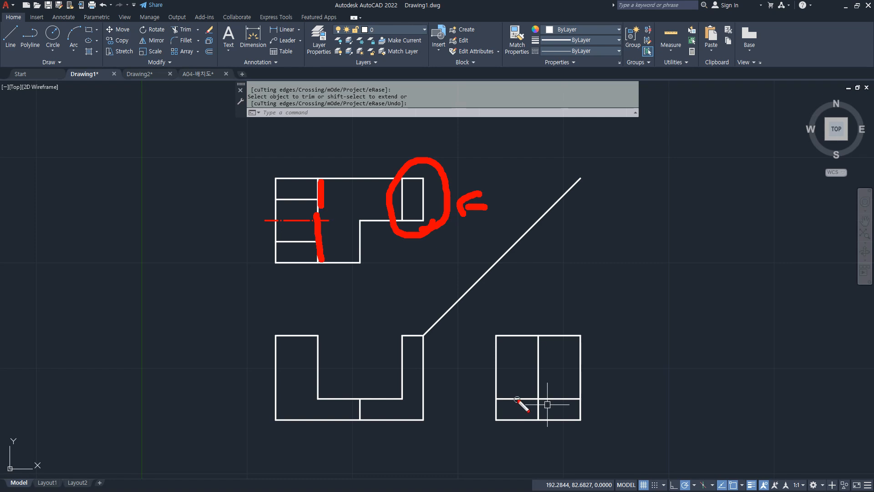
mouse_move(532, 399)
left_mouse_down()
mouse_move(495, 401)
mouse_move(572, 401)
left_mouse_up()
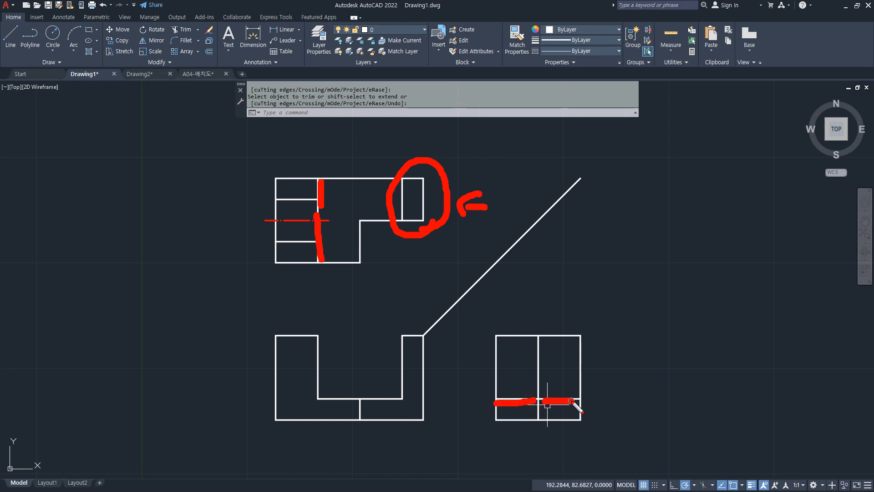
key("Escape")
- Try replacing the right half of the side view's inner horizontal line by trimming and redrawing it, and undo both operations
scroll(571, 401, "up", 6)
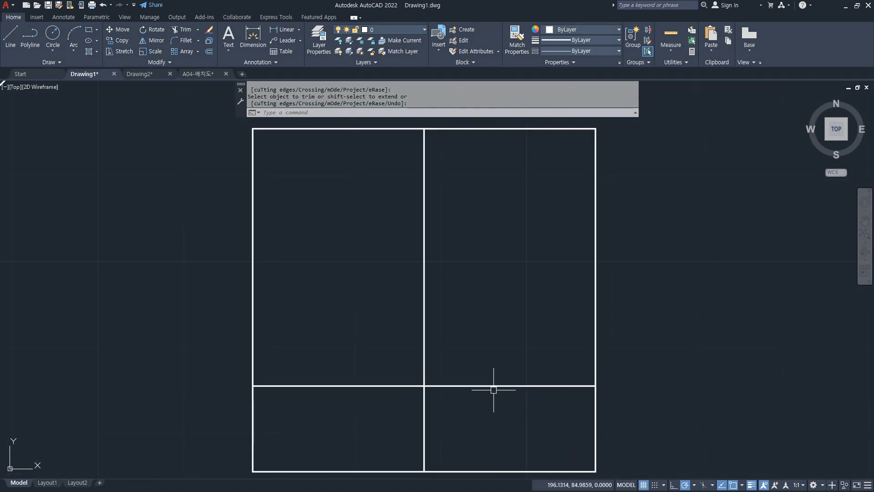
left_click_drag(494, 389, 490, 353)
key("Return")
type("l")
key("Return")
left_click(424, 386)
left_click(593, 387)
key("Return")
key("ctrl+z")
key("ctrl+z")
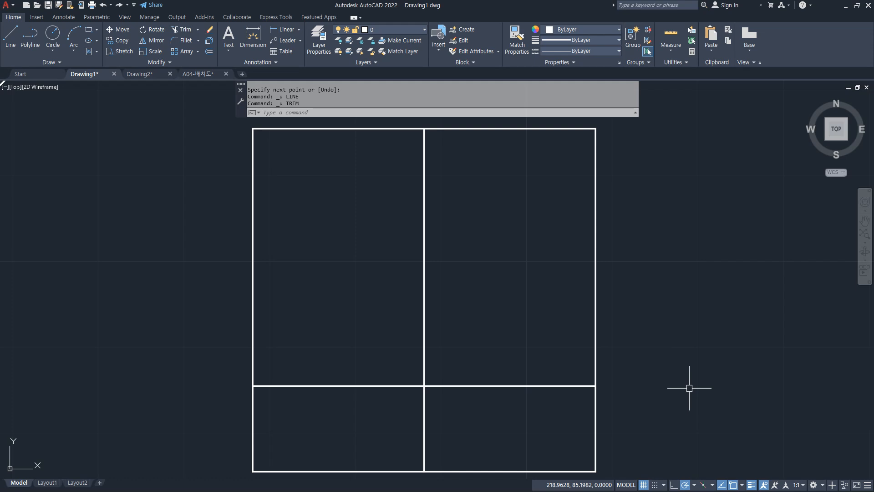
- Break the side view's inner horizontal line at its intersection with the middle vertical line
type("br")
key("Return")
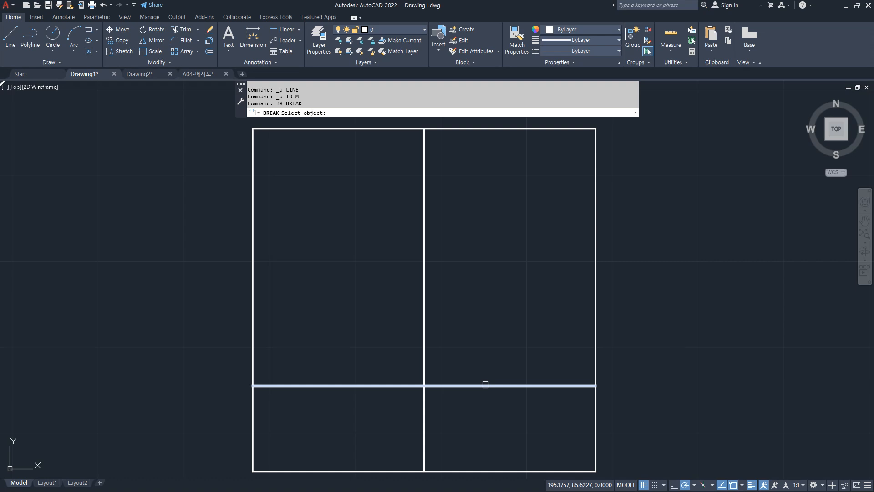
left_click(485, 383)
left_click(398, 113)
left_click(424, 386)
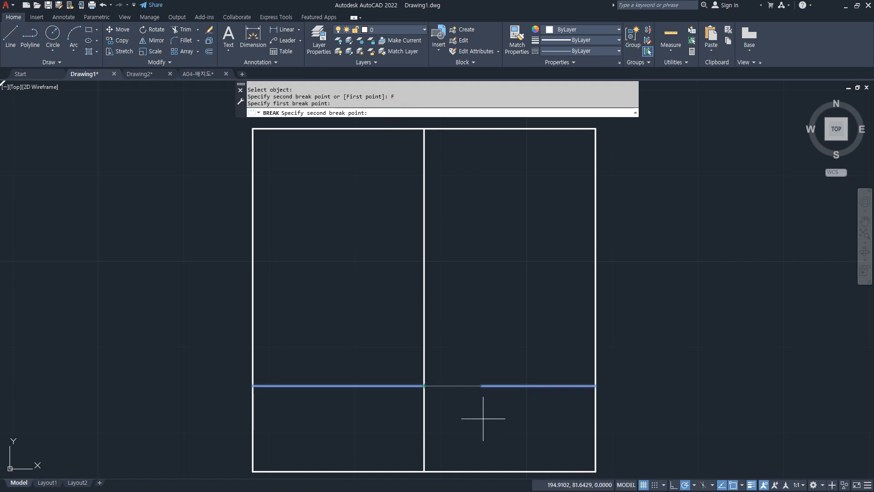
left_click(435, 385)
- Assign the right half of the side view's inner horizontal line to the hid layer
left_click(487, 385)
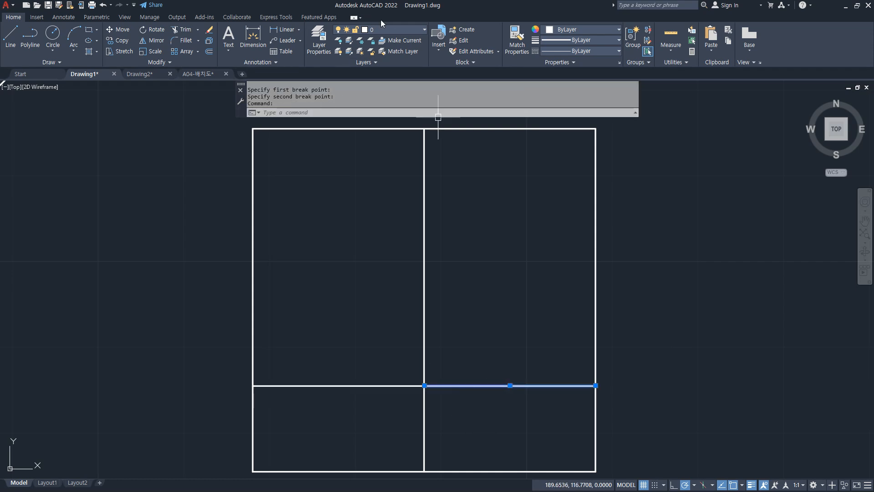
left_click(403, 29)
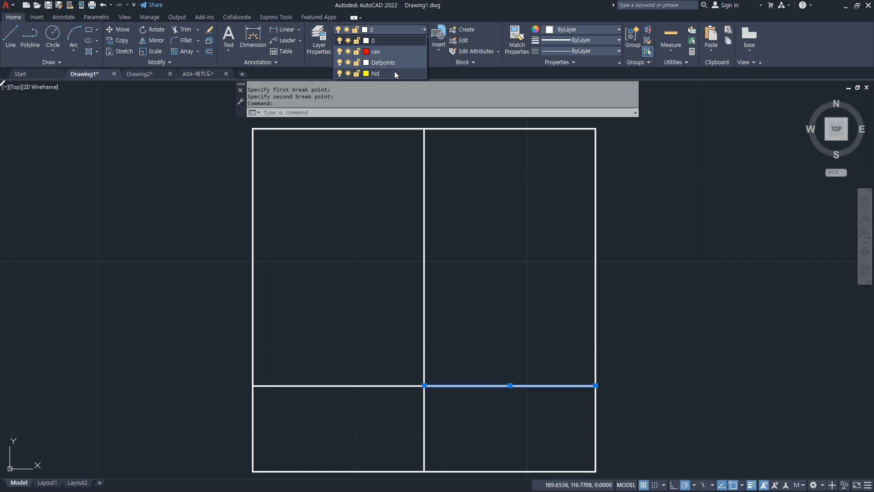
left_click(376, 73)
key("Escape")
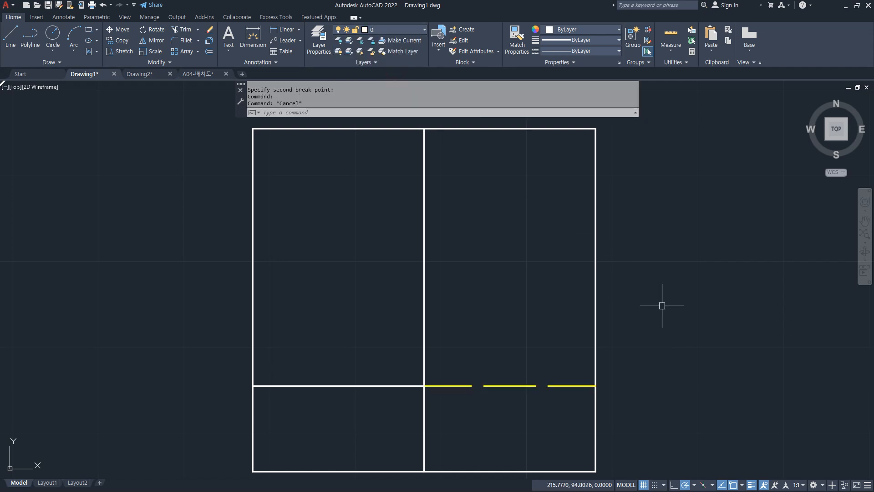
- Offset the side view's top edge downward by 10
scroll(662, 305, "down", 2)
scroll(537, 275, "down", 2)
mouse_move(536, 275)
middle_mouse_down()
mouse_move(535, 259)
mouse_move(532, 276)
middle_mouse_up()
type("o")
key("Return")
type("10")
key("Return")
left_click(528, 243)
left_click(539, 294)
key("Return")
- Draw a circle of radius 10 where the side view's offset line crosses the middle vertical line
type("c")
key("Return")
left_click(520, 276)
type("10")
key("Return")
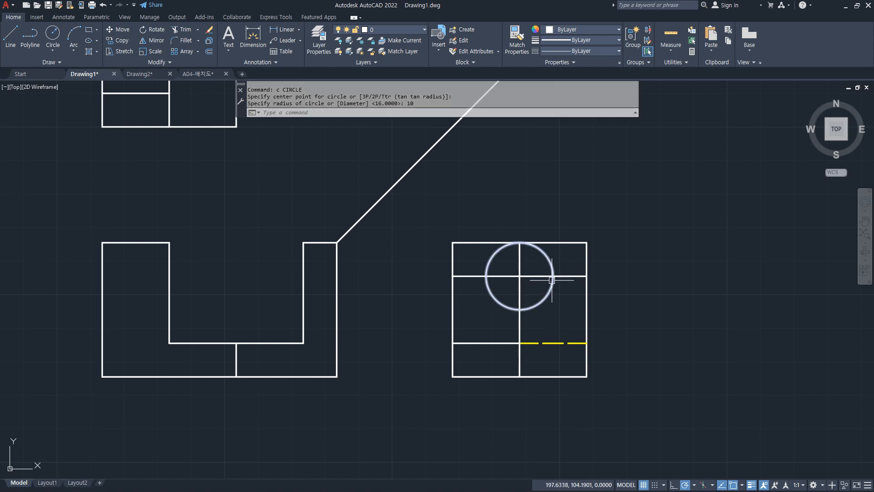
- Draw vertical lines from the circle's left and right quadrants up to the side view's top edge
type("l")
key("Return")
left_click(520, 276)
left_click(553, 242)
key("Return")
key("Return")
left_click(486, 276)
left_click(486, 243)
key("Return")
- Trim the circle's upper half, the horizontal line outside the slot and the top edge over the slot's left half
type("tr")
key("Return")
left_click(493, 251)
left_click(541, 251)
left_click(566, 274)
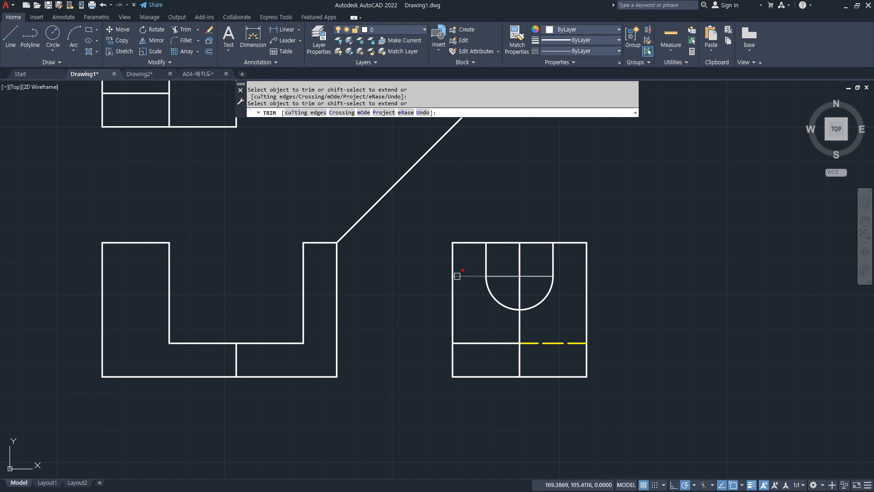
left_click(457, 276)
left_click(506, 242)
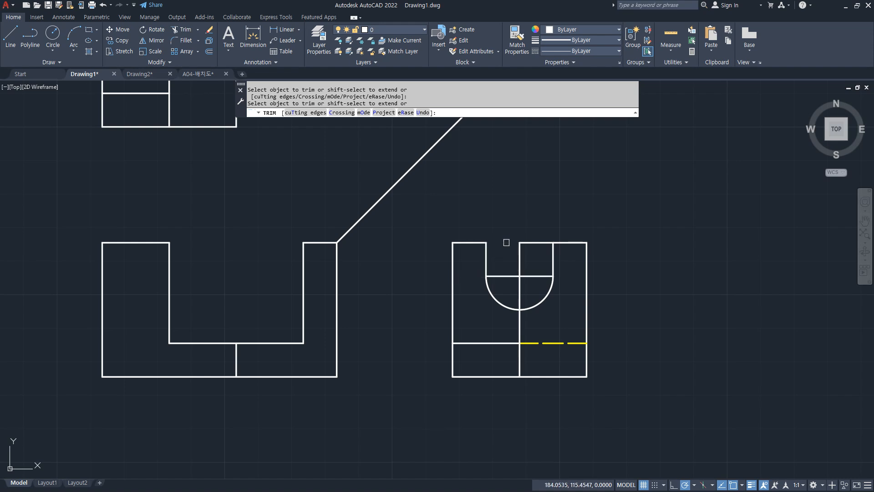
key("Return")
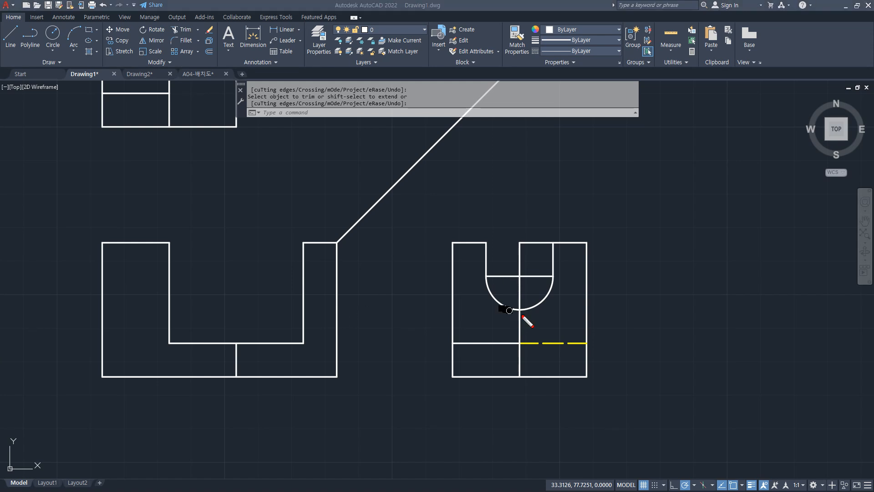
mouse_move(520, 311)
left_mouse_down()
mouse_move(555, 286)
mouse_move(526, 311)
mouse_move(554, 284)
mouse_move(527, 311)
mouse_move(557, 279)
mouse_move(553, 249)
mouse_move(555, 288)
left_mouse_up()
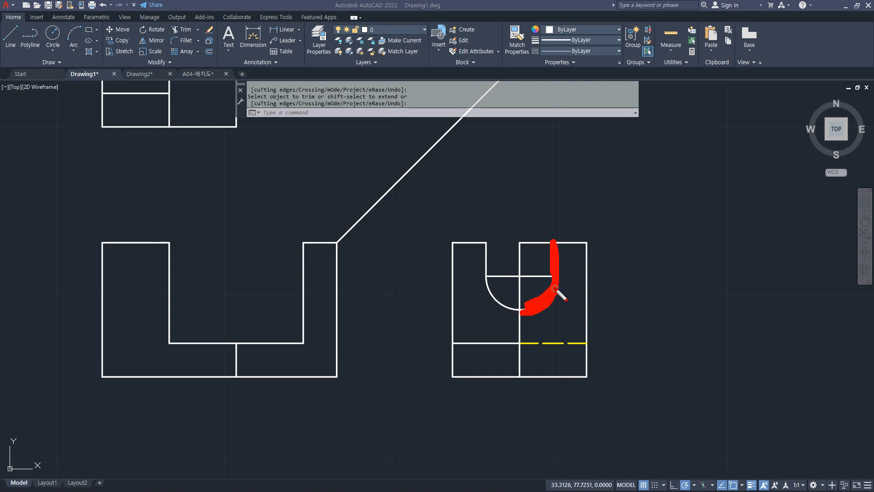
key("Escape")
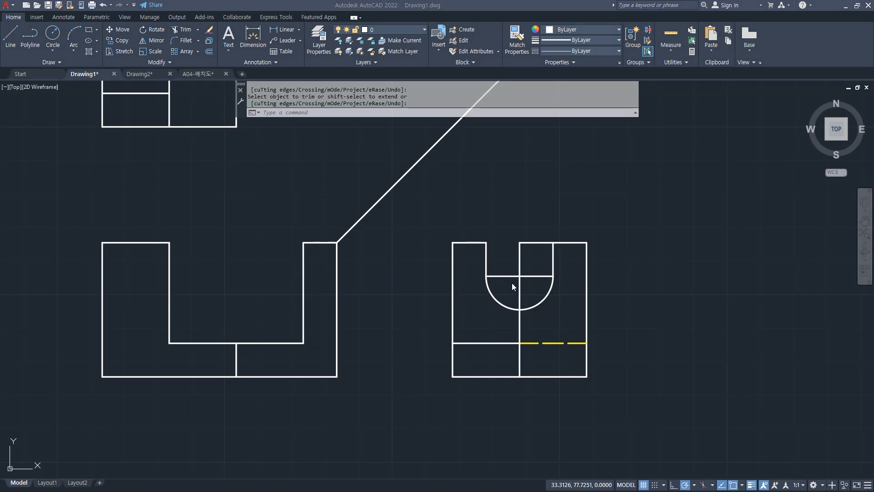
- Assign the horizontal line inside the side view's slot to the cen layer
key("Return")
left_click(496, 274)
left_click(390, 29)
left_click(383, 49)
key("Escape")
key("Escape")
- Project a horizontal line from the slot's left quadrant to the front view's left block, erasing the segment outside the block
type("l")
key("Return")
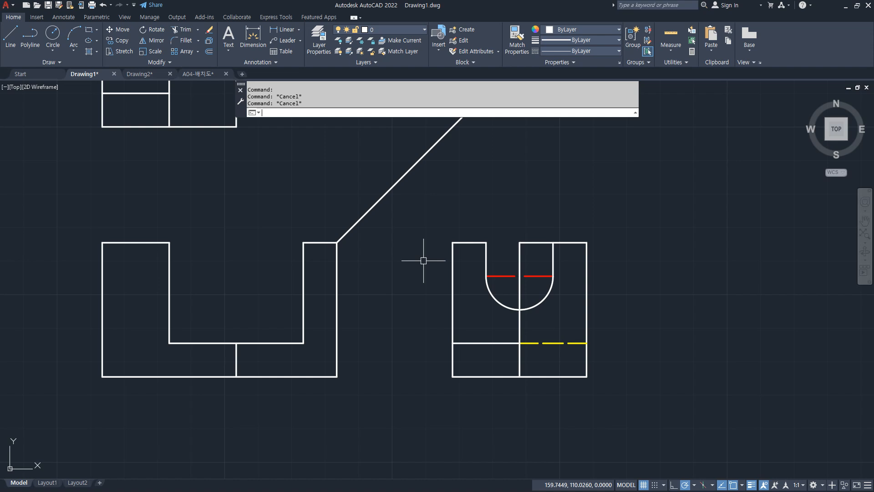
left_click(486, 275)
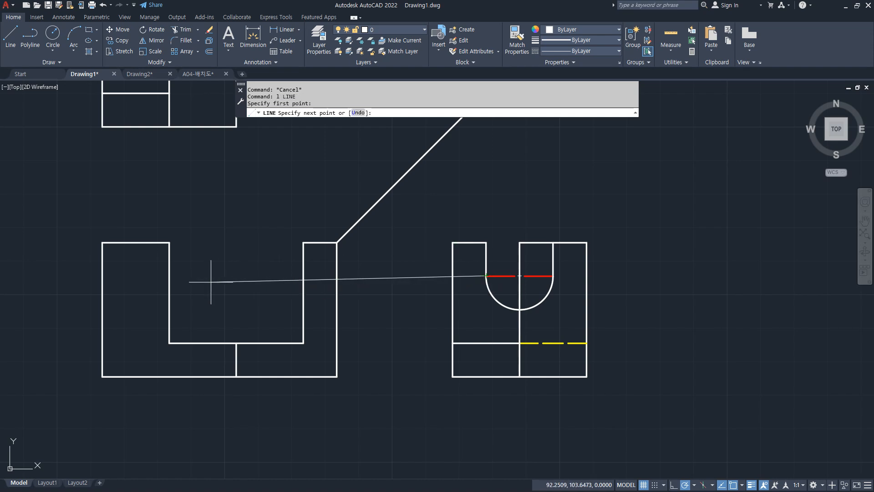
left_click(169, 276)
left_click(102, 276)
key("Return")
left_click(198, 276)
type("e")
key("Return")
type("ma")
key("Return")
left_click(502, 270)
left_click(137, 274)
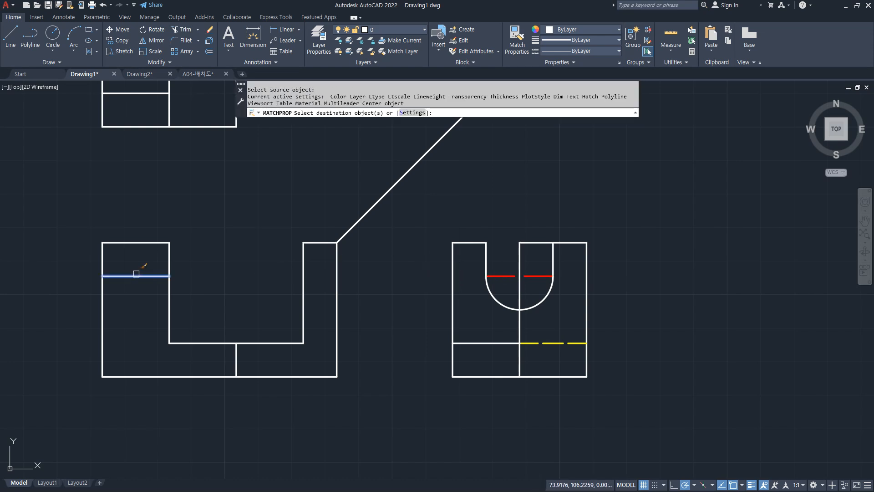
key("Escape")
key("Escape")
- Match the horizontal line in the front view's left block to the side view's red centre line
type("ma")
key("Return")
left_click(504, 277)
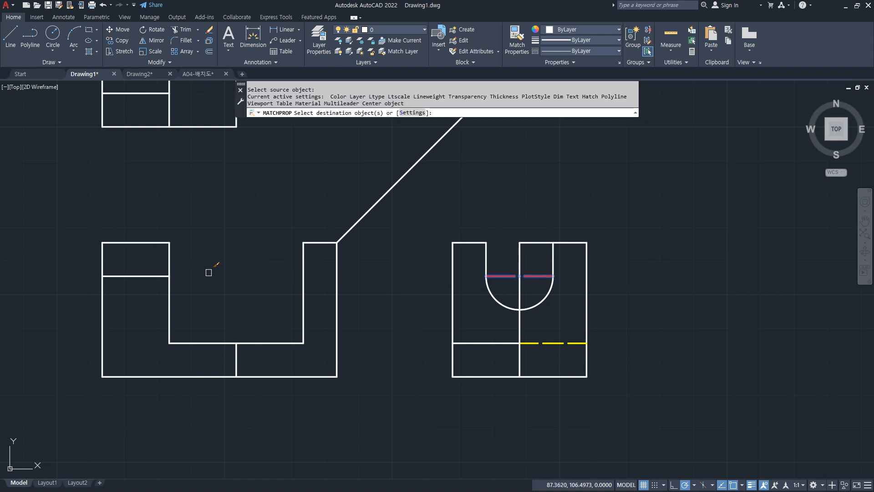
left_click(136, 275)
key("Return")
- Lengthen both ends of the red centre lines in the front and side views by a delta of 5
type("len")
key("Return")
type("de")
key("Return")
type("5")
key("Return")
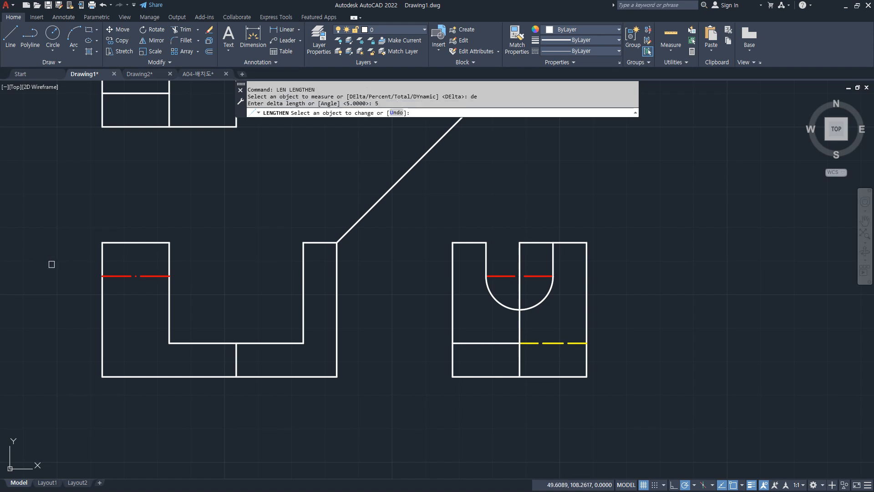
left_click(106, 276)
left_click(152, 275)
left_click(507, 276)
left_click(529, 275)
key("Return")
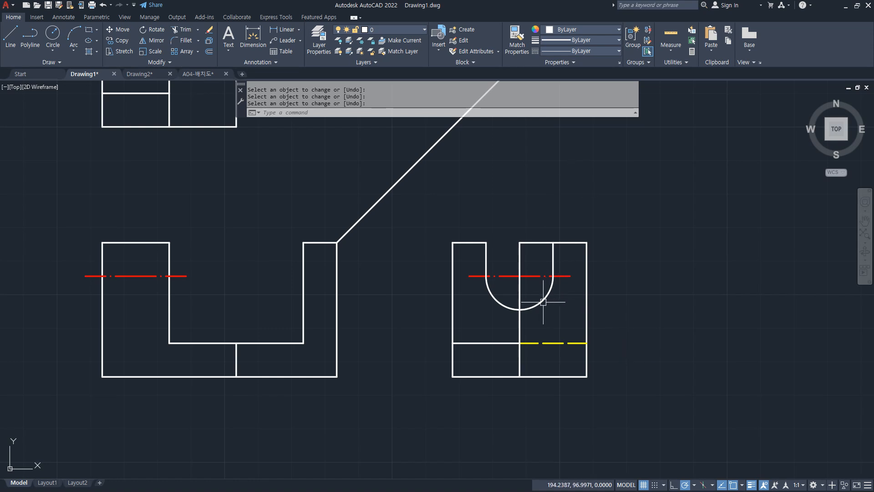
mouse_move(519, 312)
left_mouse_down()
mouse_move(557, 285)
mouse_move(528, 307)
left_mouse_up()
mouse_move(560, 283)
left_mouse_down()
mouse_move(533, 307)
mouse_move(566, 282)
left_mouse_up()
key("Escape")
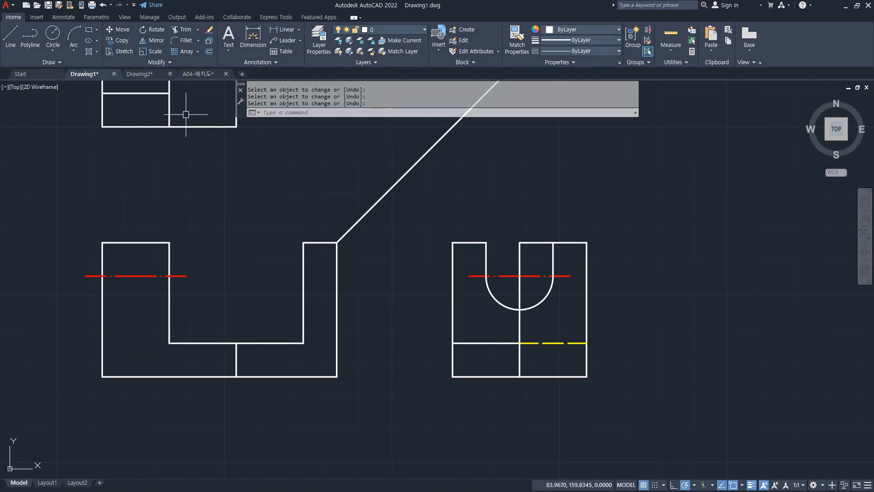
- Break the side view's slot arc in two at its lowest point, where the vertical line meets it
left_click(148, 61)
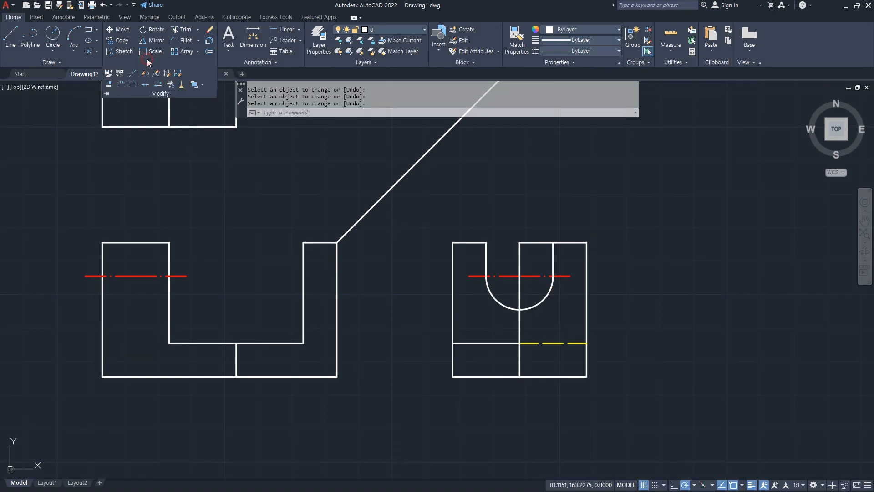
left_click(132, 84)
left_click(547, 296)
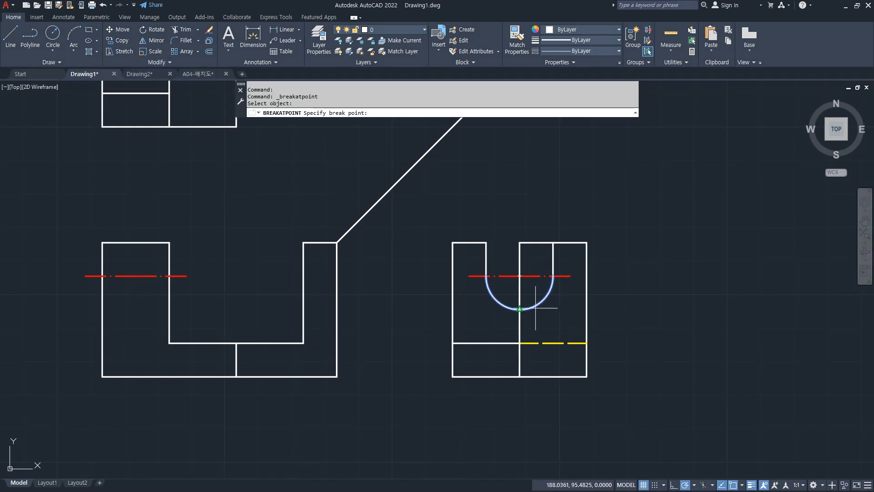
left_click(519, 308)
- Match the slot's right arc half and right vertical line to the yellow hidden line in the side view
type("ma")
key("Return")
left_click(571, 345)
left_click(550, 293)
left_click(555, 265)
key("Return")
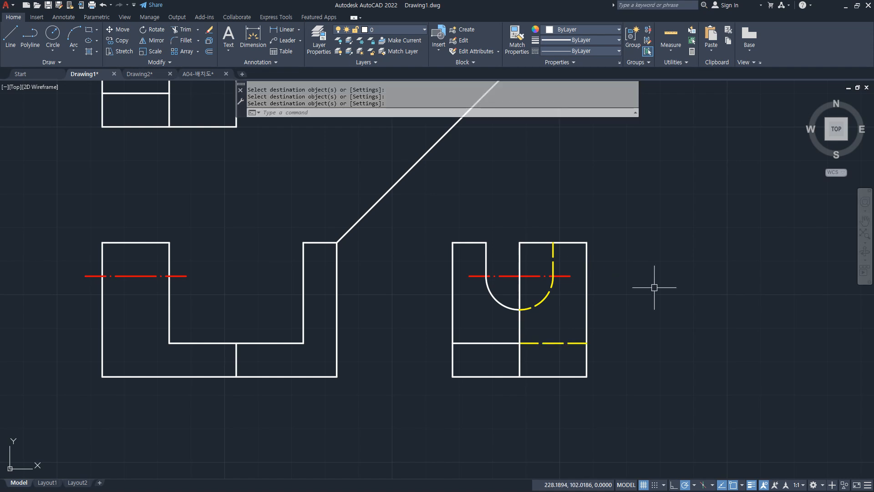
- Project a horizontal line from the slot arc's lowest point across the front view's left block, erasing the segment outside the block
type("l")
key("Return")
left_click(519, 309)
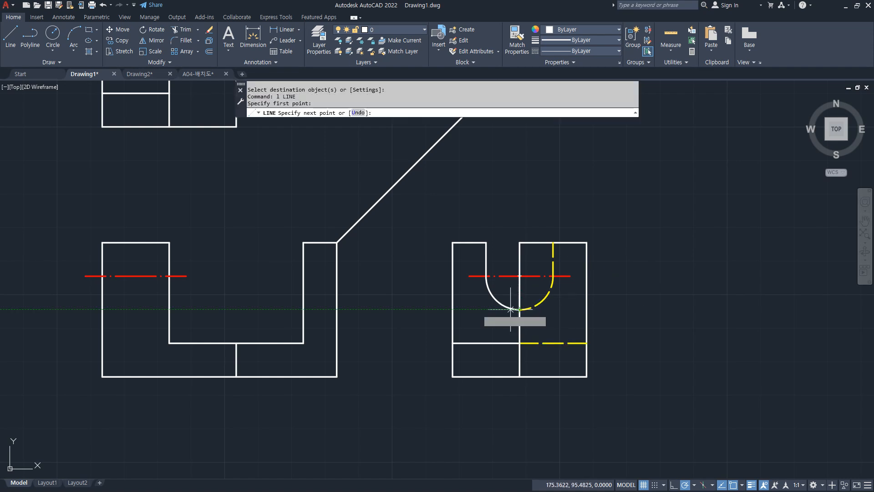
left_click(169, 309)
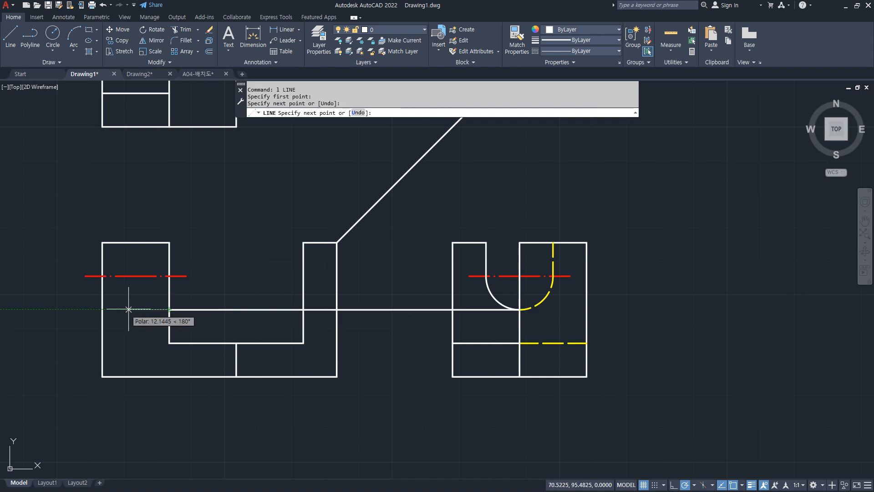
left_click(102, 309)
key("Return")
left_click(185, 309)
type("e")
key("Return")
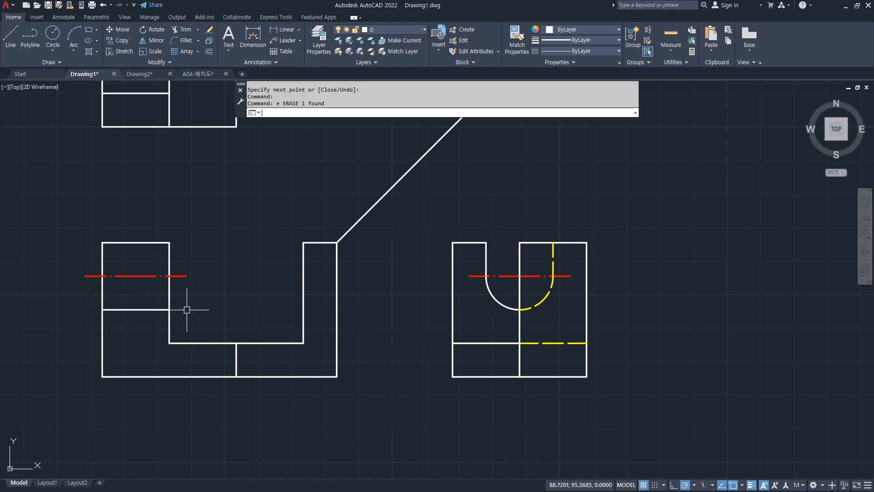
- Match the projected line in the front view's left block to the side view's yellow hidden arc
type("ma")
key("Return")
left_click(545, 296)
left_click(135, 309)
key("Return")
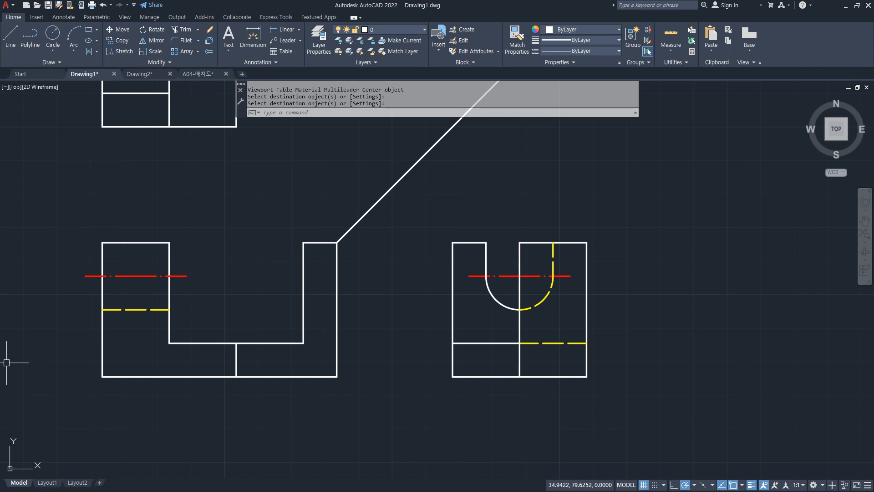
left_click_drag(486, 237, 497, 298)
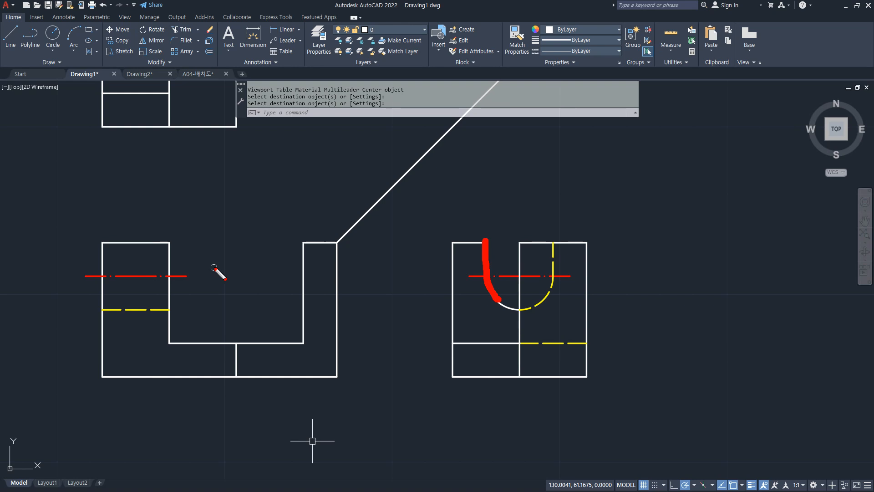
mouse_move(494, 292)
left_mouse_down()
mouse_move(507, 304)
mouse_move(545, 288)
mouse_move(510, 308)
mouse_move(560, 296)
mouse_move(500, 292)
mouse_move(542, 295)
mouse_move(503, 294)
mouse_move(543, 286)
mouse_move(499, 295)
mouse_move(542, 309)
mouse_move(506, 300)
mouse_move(540, 306)
mouse_move(506, 298)
mouse_move(531, 298)
mouse_move(499, 304)
mouse_move(549, 296)
mouse_move(480, 312)
mouse_move(181, 312)
left_mouse_up()
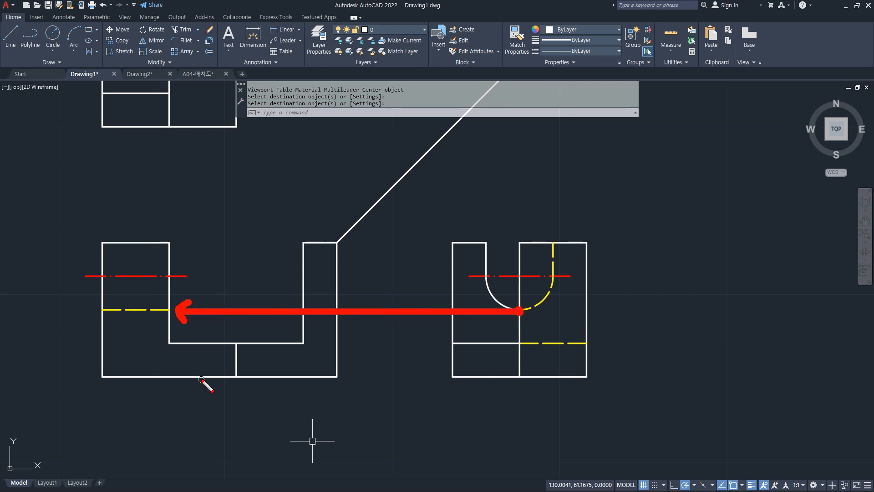
key("Escape")
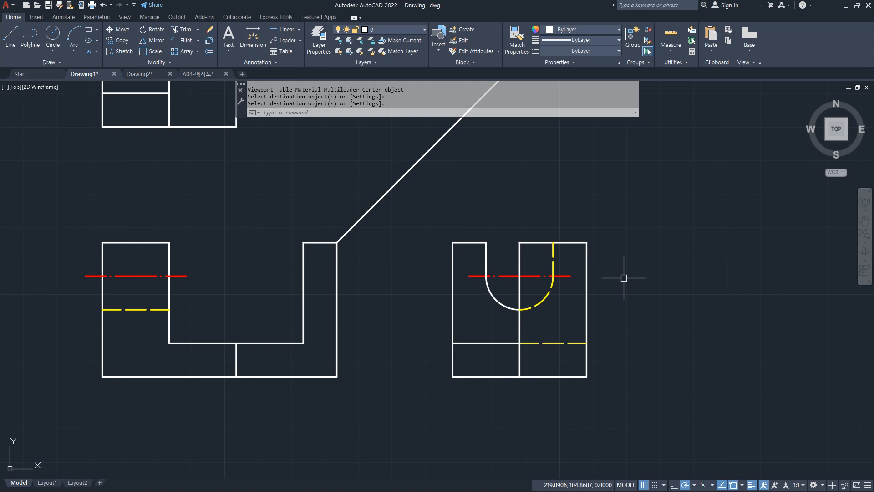
key("Escape")
- In the bottom row's second layout, offset the top view's upper and left edges inward by 10
scroll(185, 296, "down", 2)
middle_click_drag(202, 282, 211, 290)
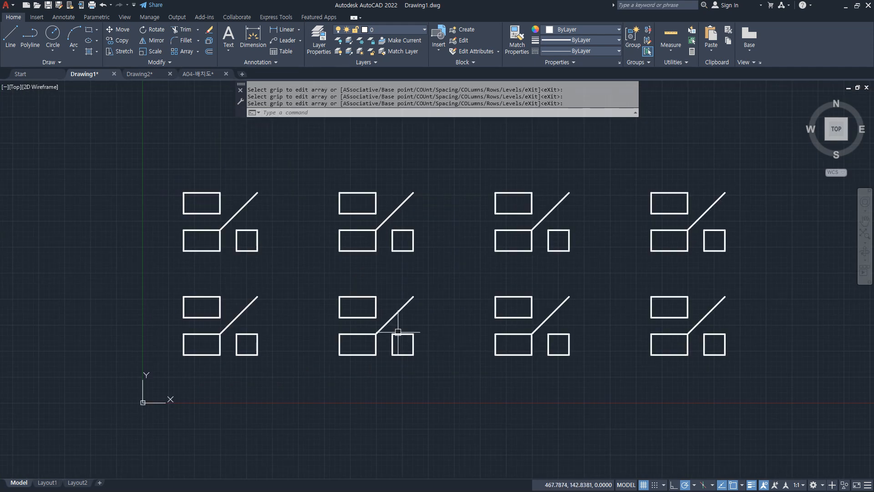
scroll(337, 387, "up", 5)
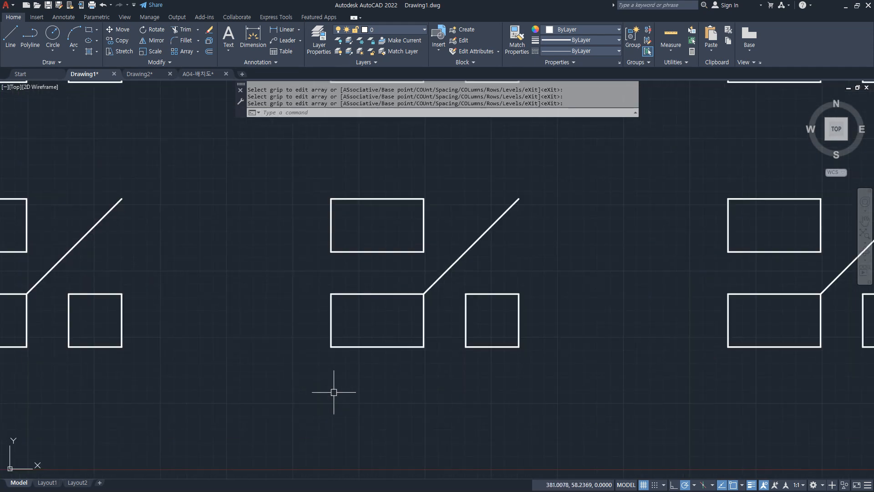
middle_click_drag(386, 265, 320, 363)
type("o")
key("Return")
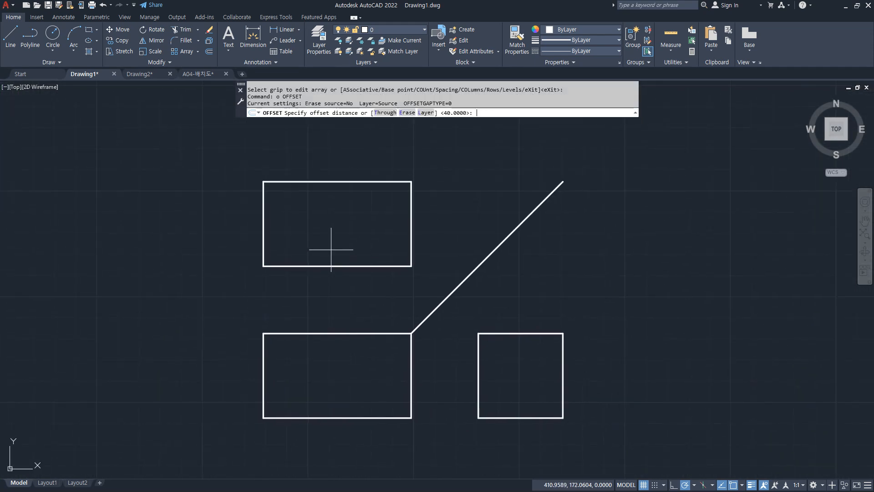
type("10")
key("Return")
left_click(339, 182)
left_click(291, 218)
left_click(267, 240)
left_click(289, 225)
key("Return")
- Join the two offset lines in the top view into a sharp corner with a zero-radius fillet
type("f")
key("Return")
left_click(284, 220)
left_click(295, 203)
- Offset the top view's inner vertical line to the right by 20
scroll(295, 204, "up", 2)
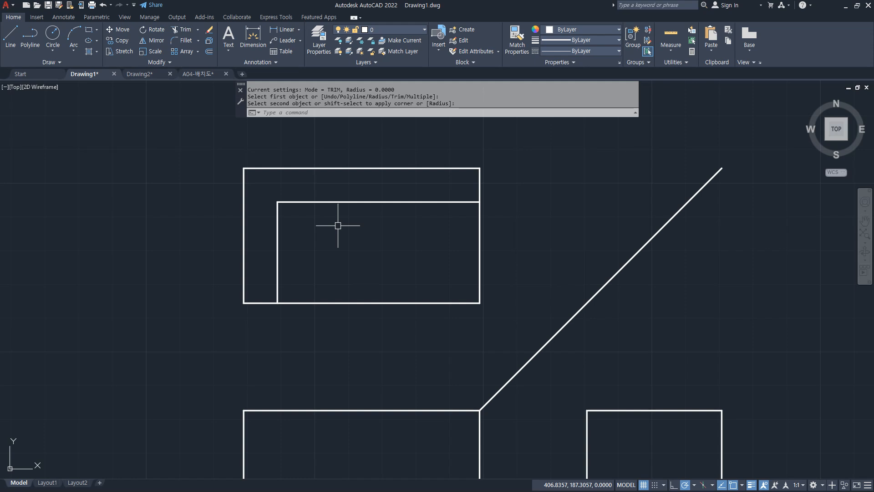
type("o")
key("Return")
type("20")
key("Return")
left_click(278, 229)
left_click(324, 231)
key("Return")
- Draw a diagonal from the left inner vertical's lower end to the second vertical's upper end in the top view
type("l")
key("Return")
left_click(277, 303)
left_click(344, 201)
- Copy the diagonal so that its lower end sits on the second vertical's lower end
type("co")
key("Return")
left_click(319, 239)
key("Return")
left_click(277, 303)
left_click(345, 302)
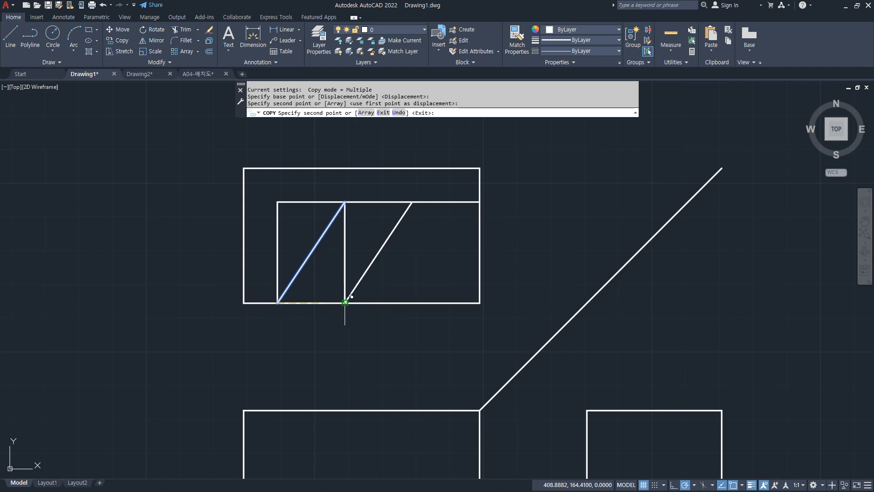
key("Return")
- Erase both inner vertical lines in the top view and trim the inner horizontal line to the left diagonal with a zero-radius fillet
left_click(348, 273)
left_click(337, 257)
left_click(287, 238)
left_click(266, 243)
type("e")
key("Return")
type("f")
key("Return")
left_click(337, 217)
left_click(353, 203)
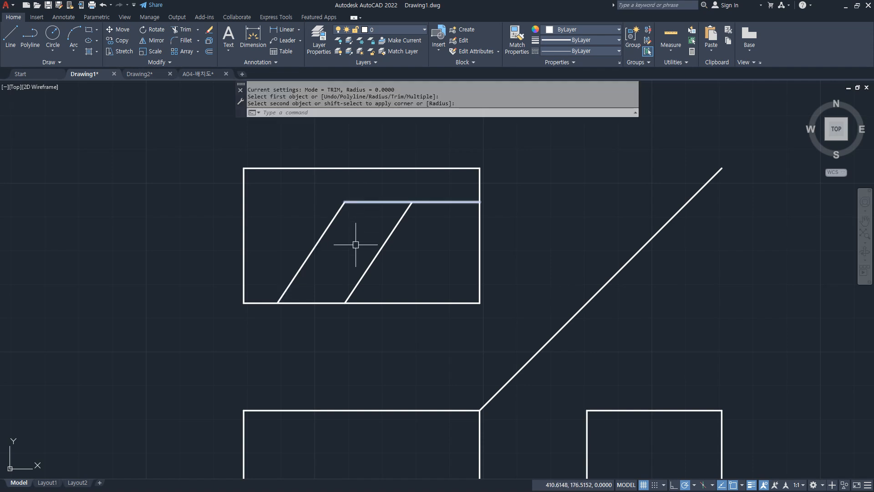
- Fillet the top view's lower right corner with a radius of 10
middle_click_drag(372, 325, 370, 304)
type("f")
key("Return")
type("r")
key("Return")
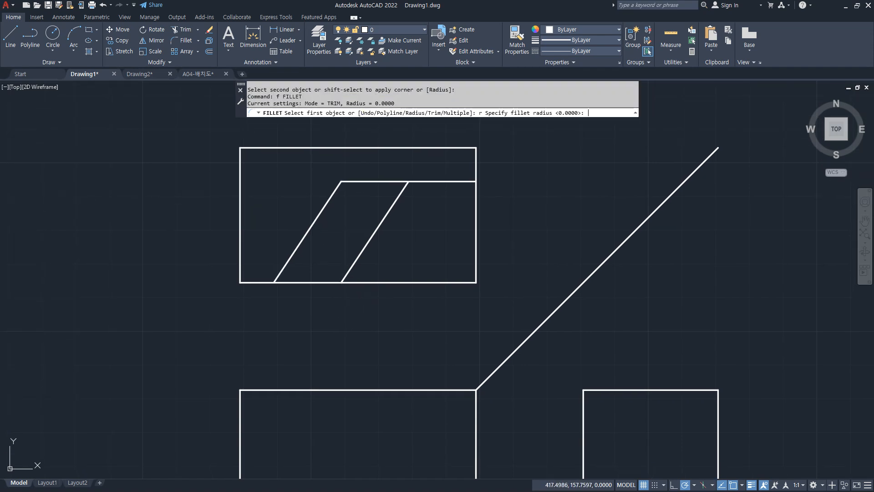
type("10")
key("Return")
left_click(425, 282)
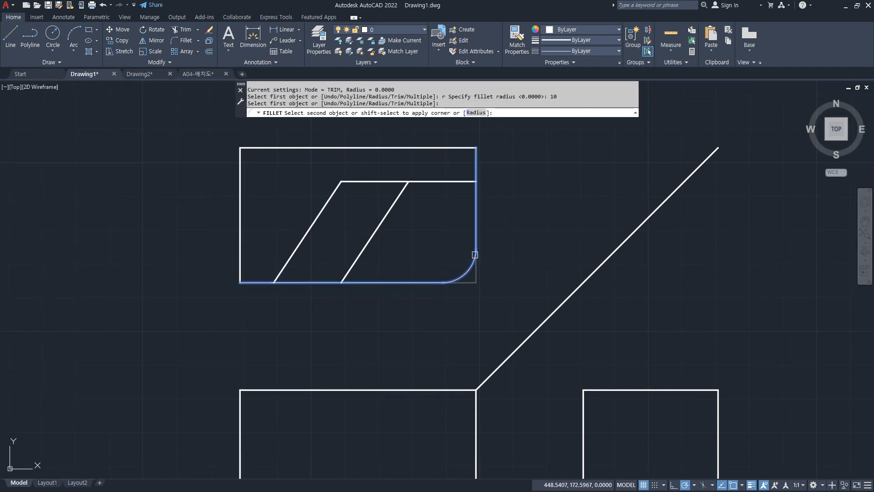
left_click(475, 259)
- Project vertical lines from the diagonals' lower ends, the left to the front view's top edge and the right to its bottom edge
scroll(243, 353, "down", 2)
middle_click_drag(302, 367, 293, 328)
type("l")
key("Return")
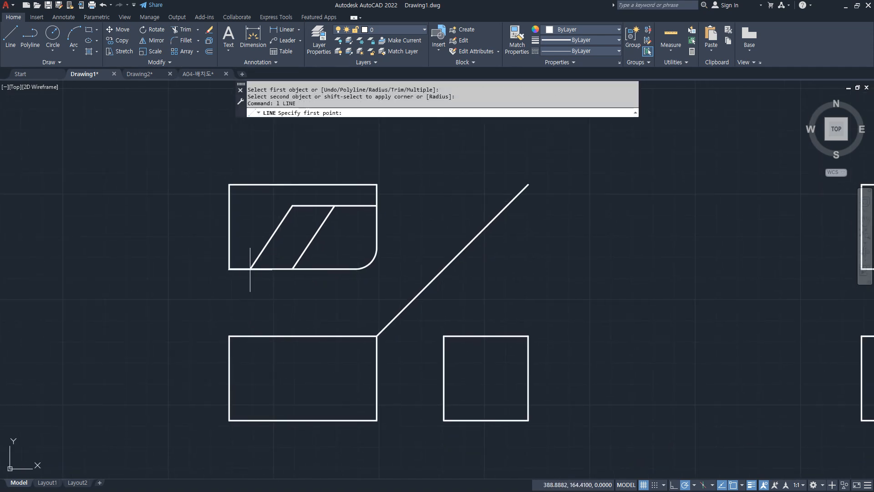
left_click(250, 269)
left_click(250, 335)
key("Return")
key("Return")
left_click(292, 268)
left_click(292, 419)
key("Escape")
- Offset the front view's bottom edge upward by 10
type("o")
key("Return")
type("10")
key("Return")
left_click(327, 416)
left_click(327, 396)
key("Return")
- Draw a diagonal from the right projection's intersection with the offset line to the left projection's end on the front view's top edge
type("l")
key("Return")
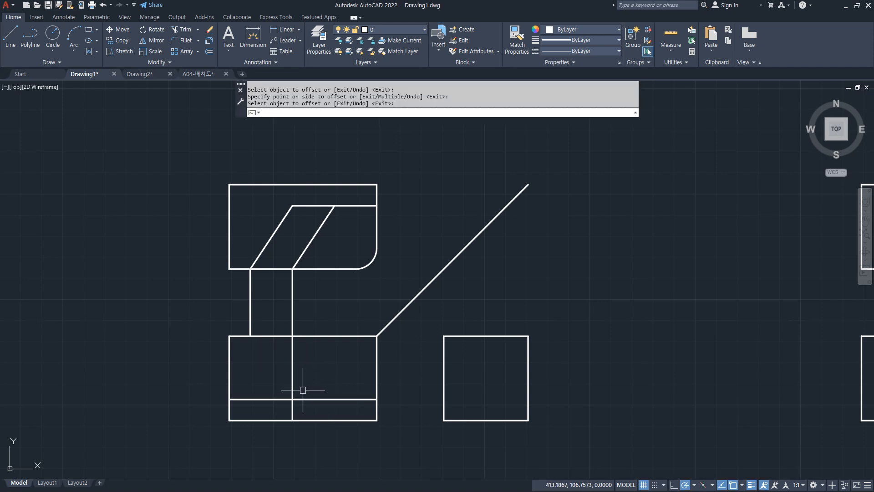
left_click(293, 399)
left_click(250, 335)
key("Return")
- Copy the front view's diagonal to the right projection on the top edge and delete both vertical projection lines
type("co")
key("Return")
left_click(252, 338)
key("Return")
left_click(250, 335)
left_click(293, 336)
key("Return")
left_click(317, 312)
left_click(203, 293)
key("Delete")
- Try to join the front view's left diagonal and offset line with a radius-10 fillet, and erase the arc
type("f")
key("Return")
left_click(302, 399)
left_click(283, 391)
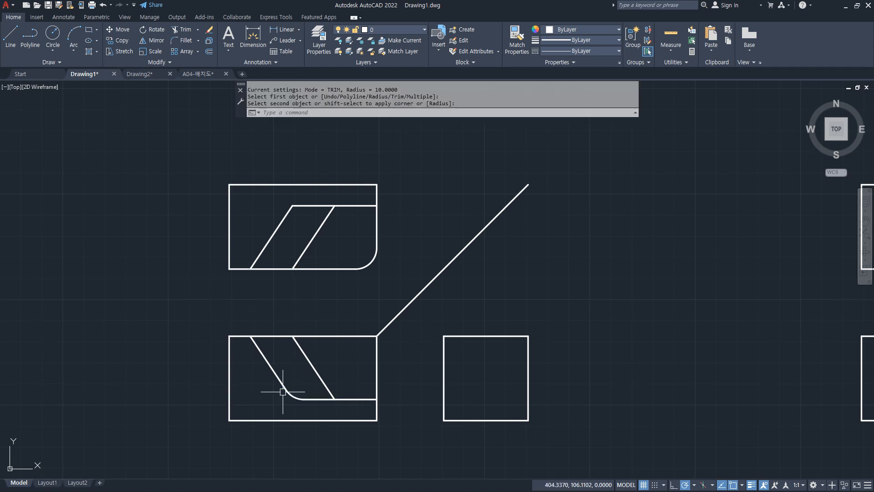
left_click(249, 369)
left_click(321, 414)
type("e")
key("Return")
- Join the front view's left diagonal and offset line in a sharp corner using a fillet radius of 0
type("f")
key("Return")
type("r")
key("Return")
type("0")
key("Return")
left_click(305, 399)
left_click(284, 387)
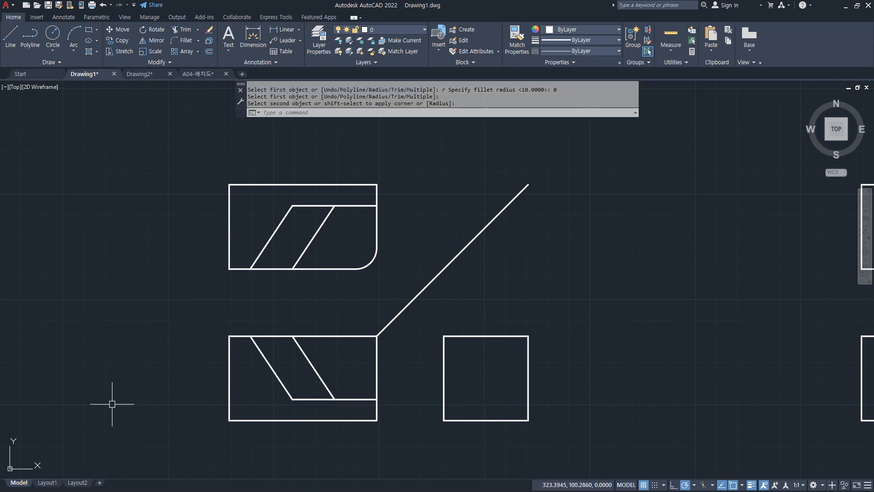
- Offset the side view's bottom and right edges inward by 10
type("o")
key("Return")
type("10")
key("Return")
left_click(455, 420)
left_click(462, 405)
left_click(528, 365)
left_click(518, 363)
key("Return")
- Join the side view's two offset lines into a sharp corner with a zero-radius fillet
type("f")
key("Return")
left_click(506, 387)
left_click(506, 399)
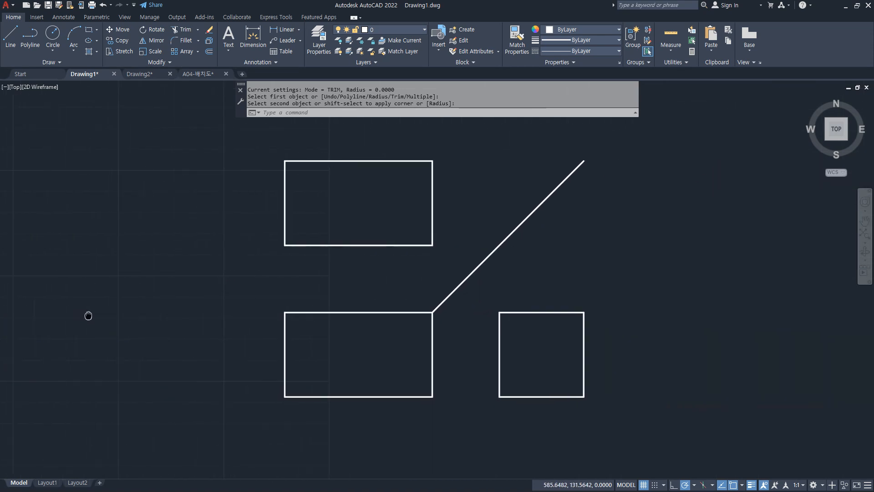
- In the bottom row's third layout, offset the side view's bottom and right edges inward by 10
middle_click_drag(474, 332, 396, 332)
type("o")
key("Return")
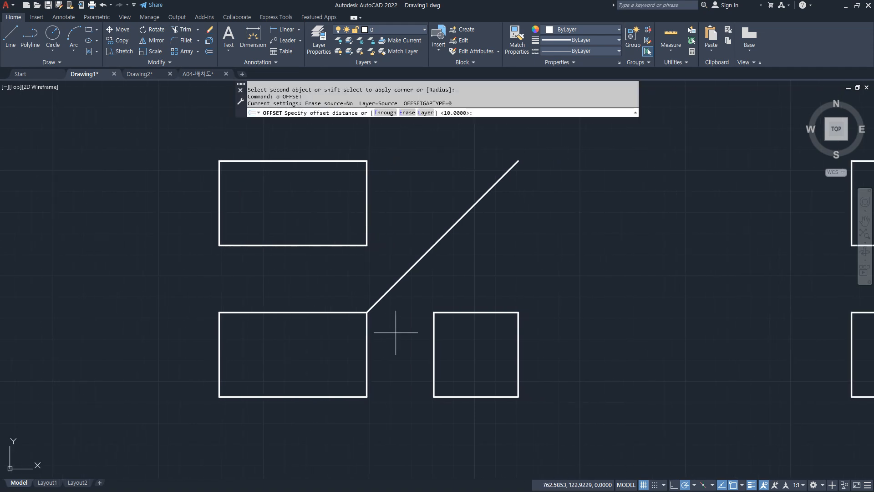
key("Return")
left_click(444, 396)
left_click(455, 381)
left_click(518, 347)
left_click(487, 338)
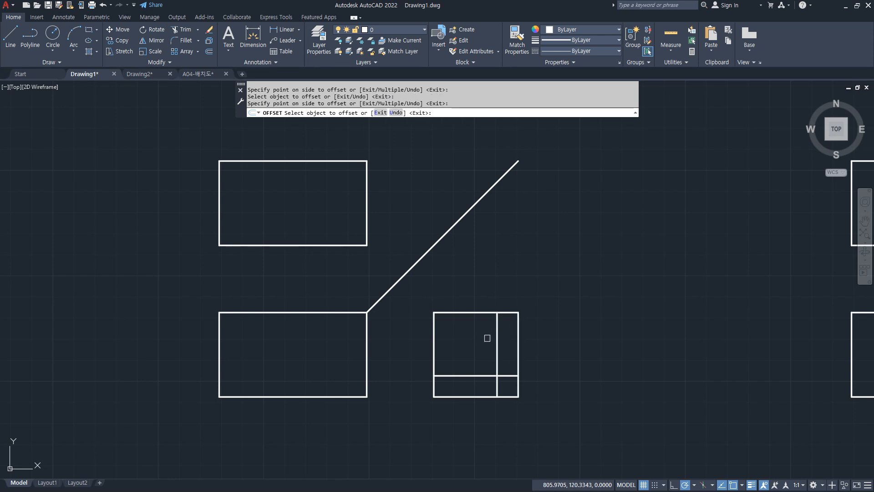
key("Return")
- Offset the side view's left and top edges inward by 20
key("Return")
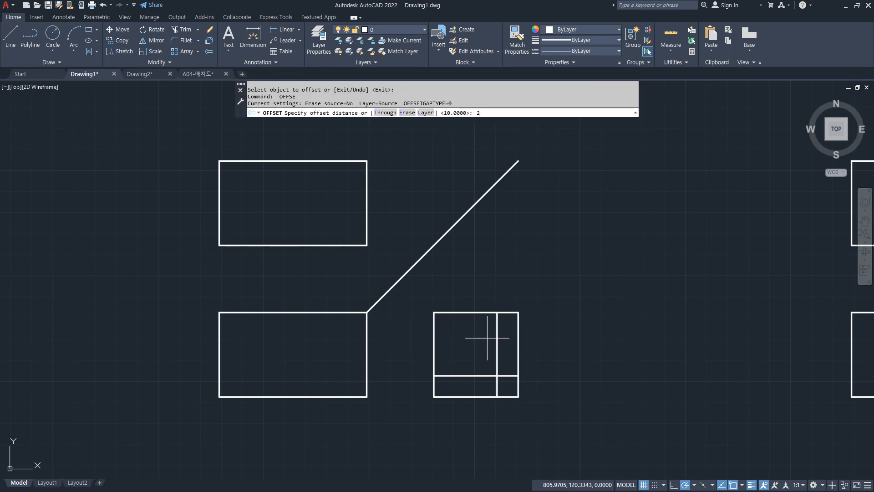
type("20")
key("Return")
left_click(434, 355)
left_click(474, 350)
left_click(503, 313)
left_click(503, 343)
key("Return")
- Using zero-radius fillets, join the side view's right edge to the 20-offset horizontal line and its top edge to the right vertical offset line
type("f")
key("Return")
left_click(518, 364)
left_click(511, 354)
key("Return")
left_click(492, 313)
left_click(497, 333)
- Form the side view's lower-left notch and close the upper-right notch's inner corner with zero-radius fillets
key("Return")
left_click(480, 396)
left_click(477, 387)
key("Return")
left_click(476, 386)
left_click(466, 377)
key("Return")
left_click(450, 376)
left_click(433, 371)
key("Return")
left_click(498, 349)
left_click(505, 354)
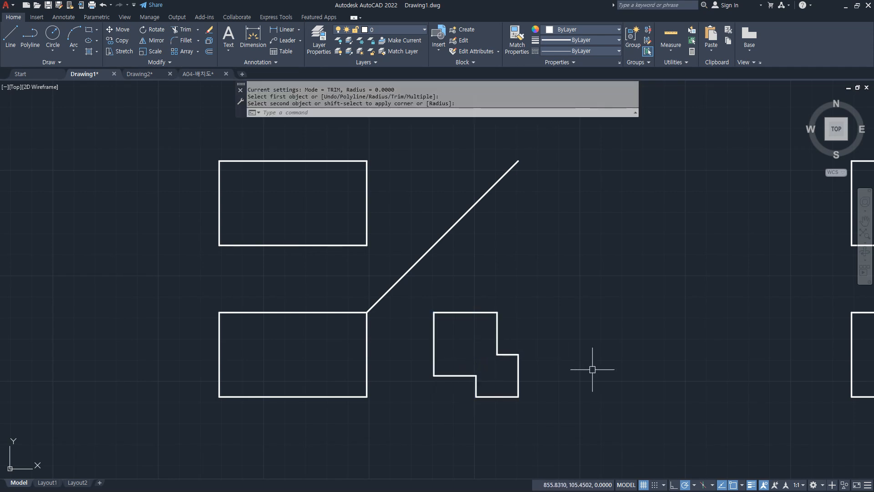
- Offset the side view's top edge downward by 10 twice in succession
type("o")
key("Return")
type("10")
key("Return")
left_click(469, 312)
left_click(468, 339)
left_click(468, 334)
left_click(455, 347)
key("Return")
- Draw a sloped line from the upper offset line's right end to the lower one's left end, and erase both offset lines
type("l")
key("Return")
left_click(497, 333)
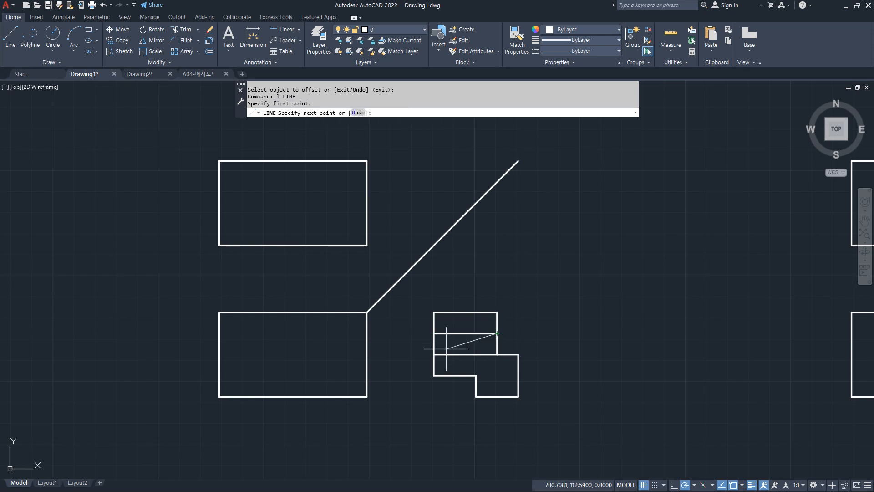
left_click(434, 354)
key("Return")
left_click(460, 354)
left_click(465, 334)
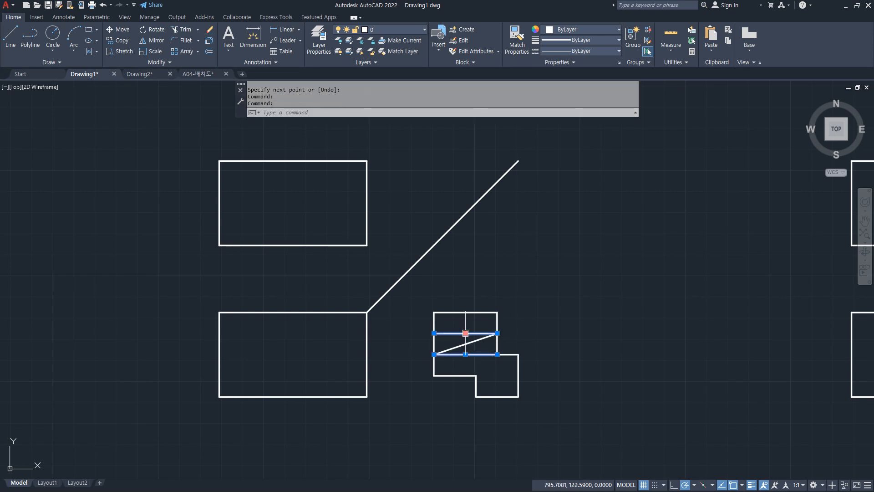
type("e")
key("Return")
- Move the side view's sloped line to the yellow dashed hidden-line layer
left_click(455, 347)
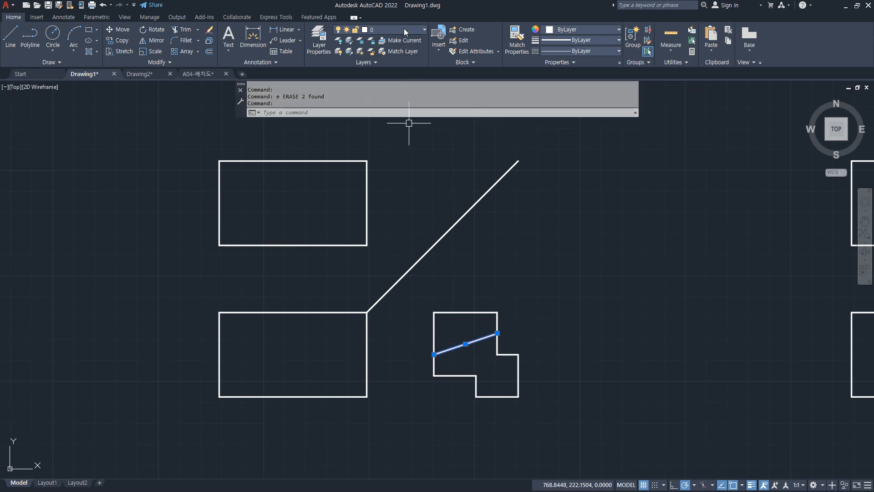
left_click(403, 30)
left_click(384, 72)
key("Escape")
type("o")
key("Return")
key("Escape")
key("Escape")
- Draw horizontal projection lines from the side view's two step levels to the front view's left edge
type("l")
key("Return")
left_click(433, 376)
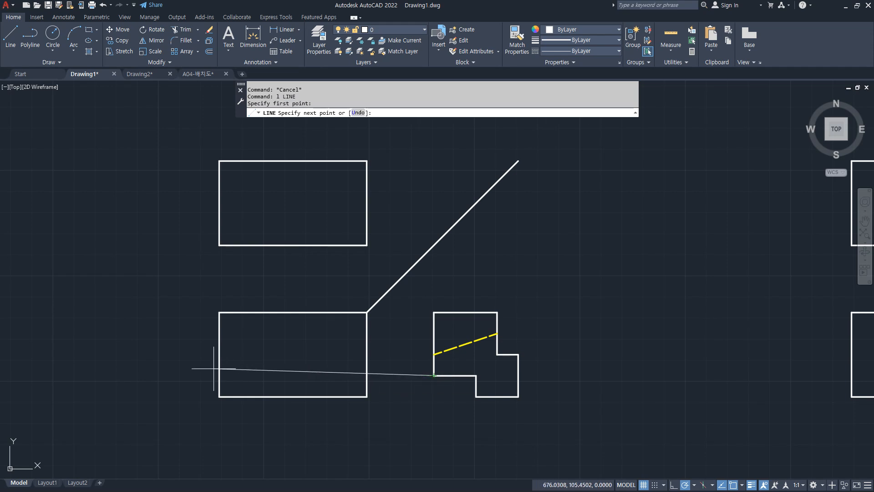
left_click(220, 377)
key("Return")
key("Return")
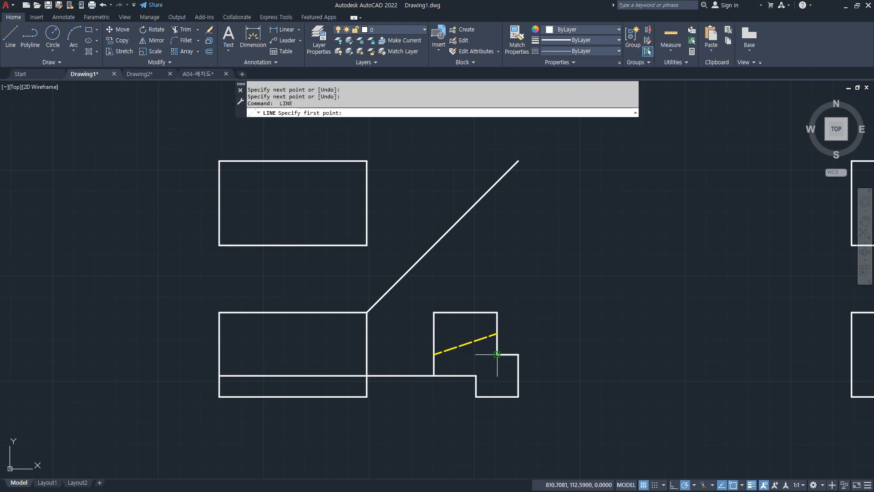
left_click(497, 354)
left_click(220, 354)
key("Return")
- Trim the projection lines between the front and side views and erase the leftover upper segment inside the side view
type("tr")
key("Return")
left_click(402, 336)
left_click(390, 406)
key("Return")
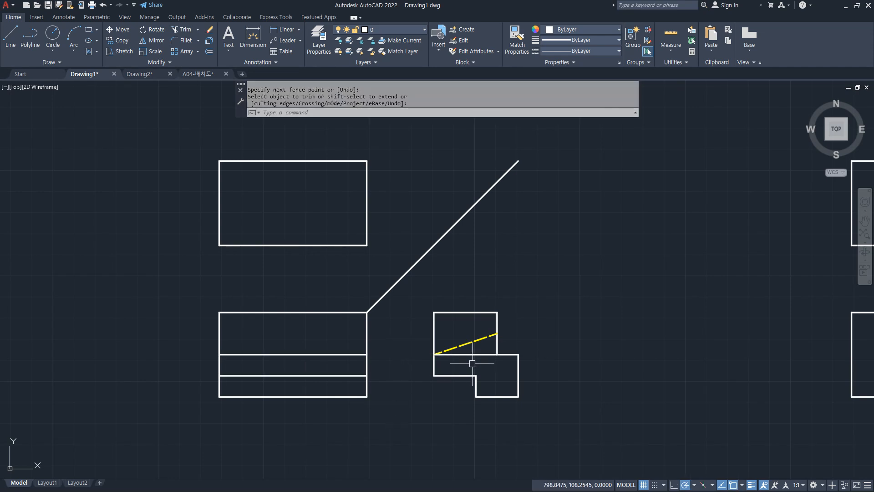
left_click(473, 354)
type("e")
key("Return")
- Match the front view's upper projected line to the side view's hidden line properties
type("ma")
key("Return")
left_click(460, 346)
left_click(324, 355)
key("Return")
- Offset the front view's right edge inward by 30
type("o")
key("Return")
type("30")
key("Return")
left_click(365, 350)
left_click(293, 328)
key("Return")
- Offset the front view's inner vertical line by 10 twice to each side, and the top edge downward by 10
key("Return")
type("1")
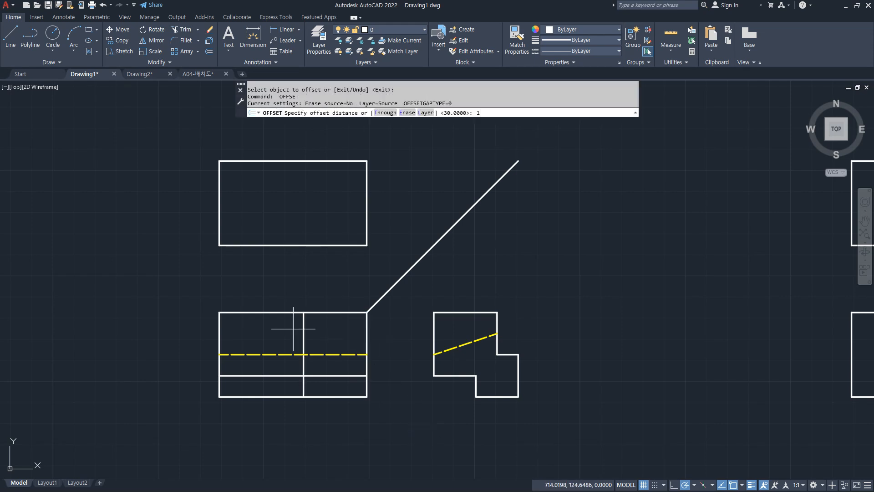
type("0")
key("Return")
left_click(298, 332)
left_click(303, 331)
left_click(282, 333)
left_click(283, 331)
left_click(273, 331)
left_click(303, 328)
left_click(328, 332)
left_click(325, 331)
left_click(354, 334)
left_click(327, 313)
left_click(320, 344)
key("Return")
- Draw an inner V to a depth of 10 and an outer V to a depth of 20 from the front view's top edge
type("l")
key("Return")
left_click(283, 312)
left_click(303, 333)
left_click(324, 312)
key("Return")
key("Return")
left_click(346, 312)
left_click(303, 354)
left_click(262, 312)
key("Return")
- Erase the five vertical construction lines and the horizontal 10-offset line from the front view
left_click(354, 388)
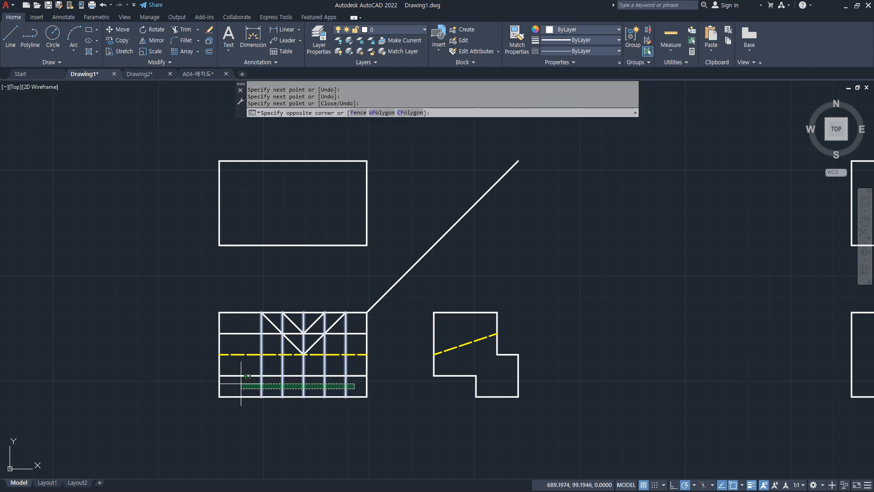
left_click(246, 373)
type("e")
key("Return")
type("t")
key("Escape")
key("Escape")
left_click(338, 334)
type("e")
key("Return")
- Connect the lowest points of the two Vs with a vertical line and trim the top edge across the inner V
type("l")
key("Return")
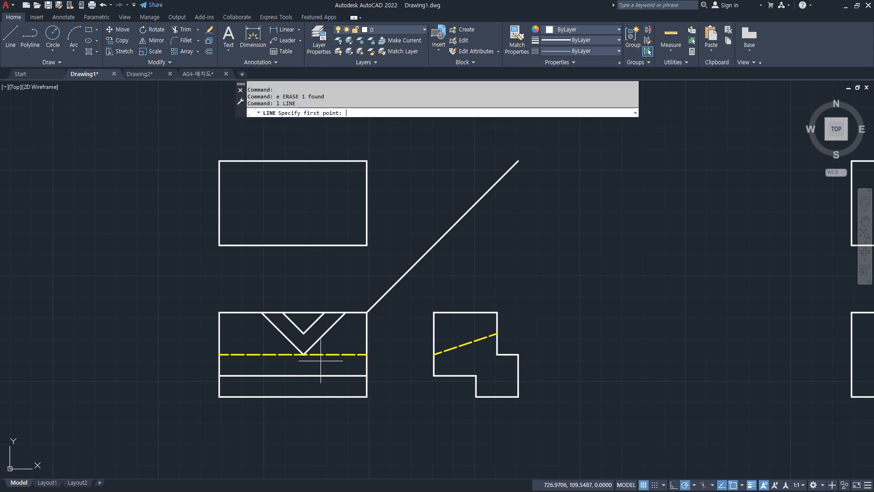
left_click(304, 354)
left_click(304, 333)
key("Return")
type("tr")
key("Return")
left_click(311, 313)
key("Return")
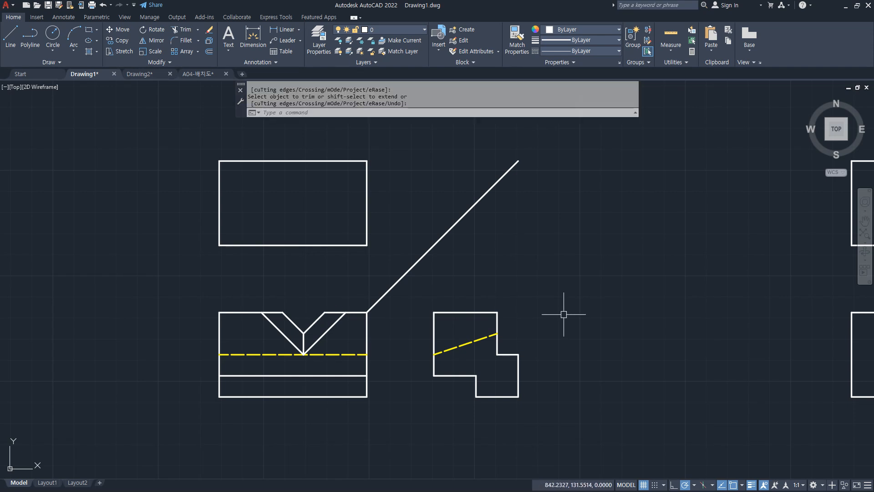
- Offset the top view's top edge downward by 10
key("Escape")
type("o")
key("Return")
type("10")
key("Return")
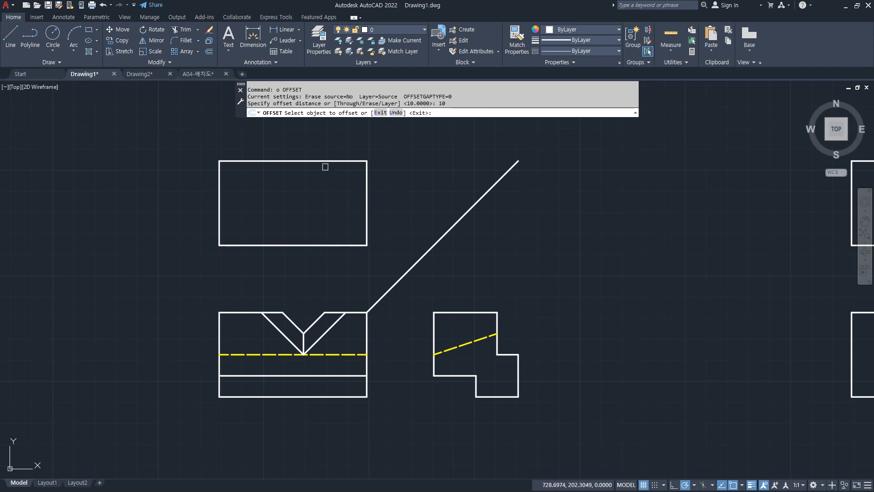
left_click(321, 161)
left_click(308, 195)
key("Return")
- Offset the top view's bottom edge upward by 20
key("Return")
type("20")
key("Return")
left_click(307, 245)
left_click(309, 222)
key("Return")
- Match the top view's lower offset line to the side view's hidden line properties
type("ma")
key("Return")
left_click(467, 346)
left_click(333, 202)
key("Return")
- Project the side view's lower-left notch corner up to the 45-degree line and across to the top view's right edge
type("l")
key("Return")
left_click(476, 376)
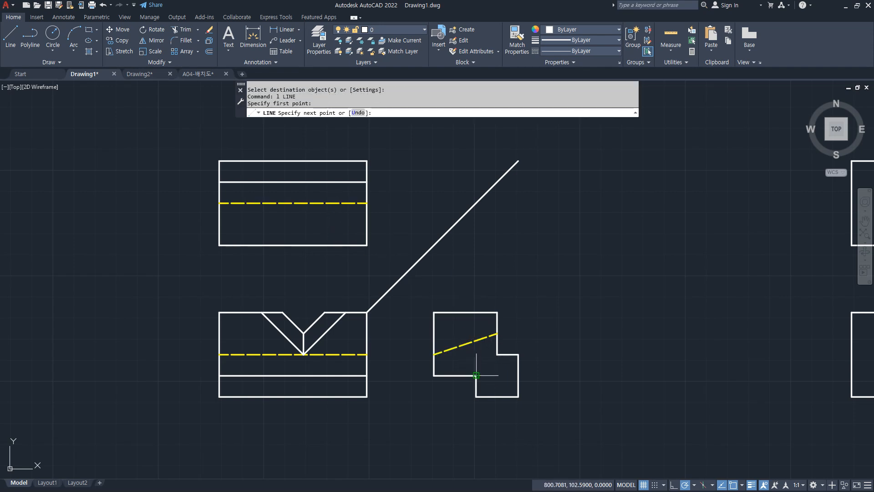
left_click(477, 204)
left_click(367, 203)
key("Return")
key("Return")
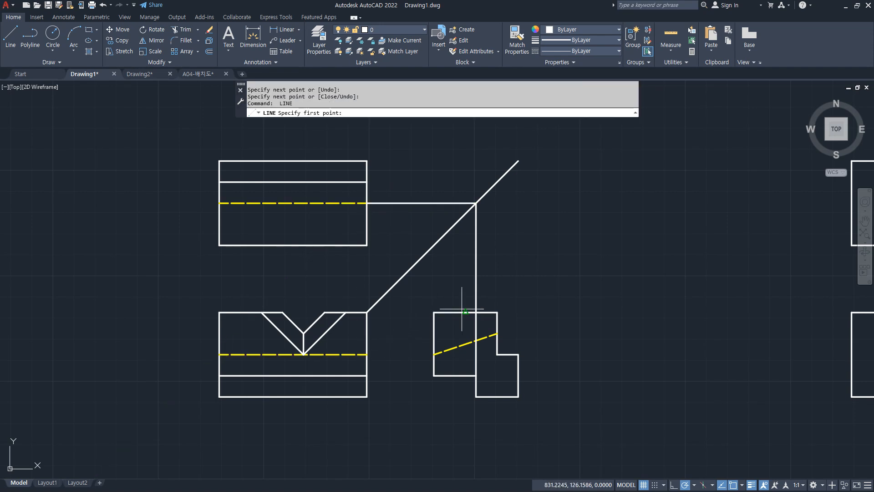
- Project the side view's upper-right corner up to the 45-degree line and across to the top view's right edge
left_click(497, 313)
left_click(497, 182)
left_click(367, 182)
key("Escape")
- Erase the four projection lines linking the side view to the top view
left_click(428, 214)
left_click(400, 161)
left_click(532, 277)
left_click(455, 261)
type("e")
key("Return")
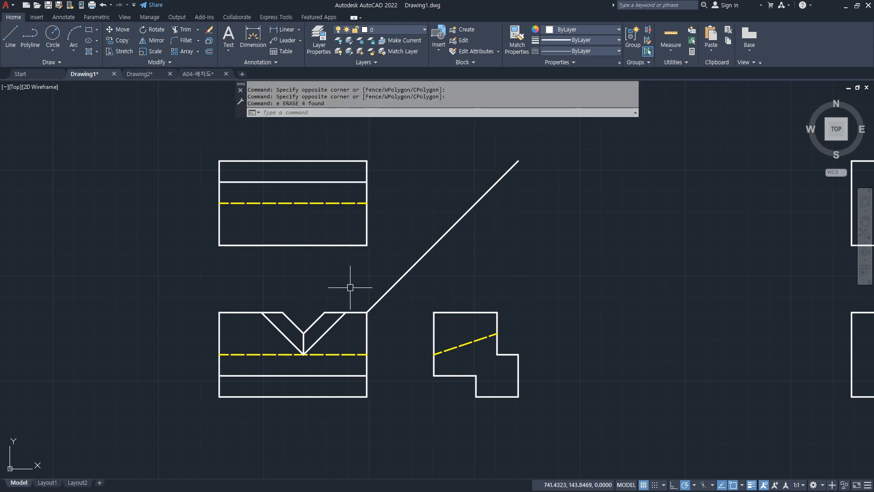
- Project the two left corners of the front view's V-groove straight up to the top view's upper inner line
type("l")
key("Return")
left_click(283, 312)
left_click(282, 181)
key("Return")
key("Return")
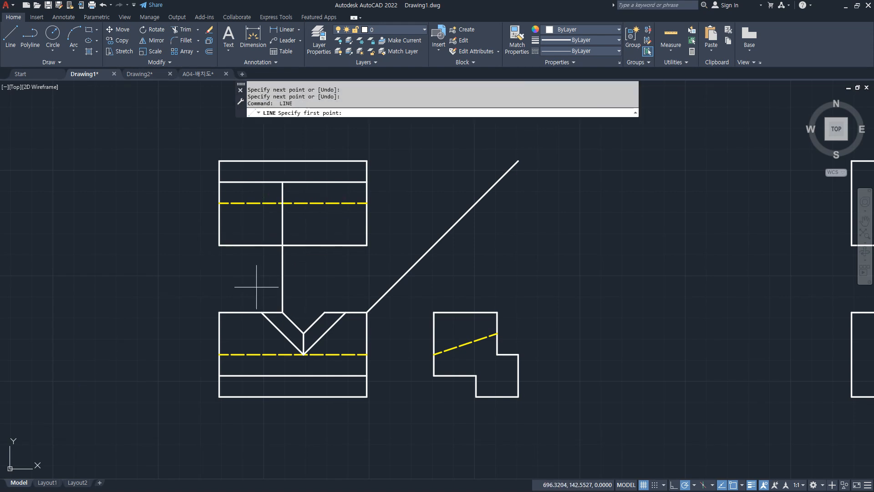
left_click(262, 312)
left_click(261, 181)
key("Return")
- Project the V-groove's centre point and its two right corners straight up to the top view's upper inner line
key("Return")
left_click(303, 332)
left_click(303, 181)
key("Return")
key("Return")
left_click(324, 312)
left_click(324, 182)
key("Return")
key("Return")
left_click(346, 312)
left_click(345, 181)
key("Return")
- Draw the two slanted groove edges in the top view, joining the outer projections at the bottom edge to the inner ones at the upper inner line
key("Return")
left_click(345, 245)
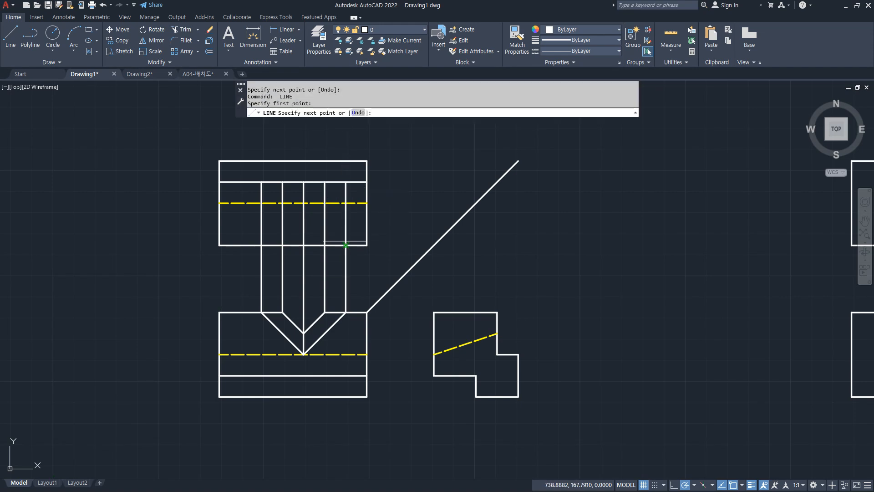
left_click(325, 182)
key("Return")
key("Return")
left_click(283, 182)
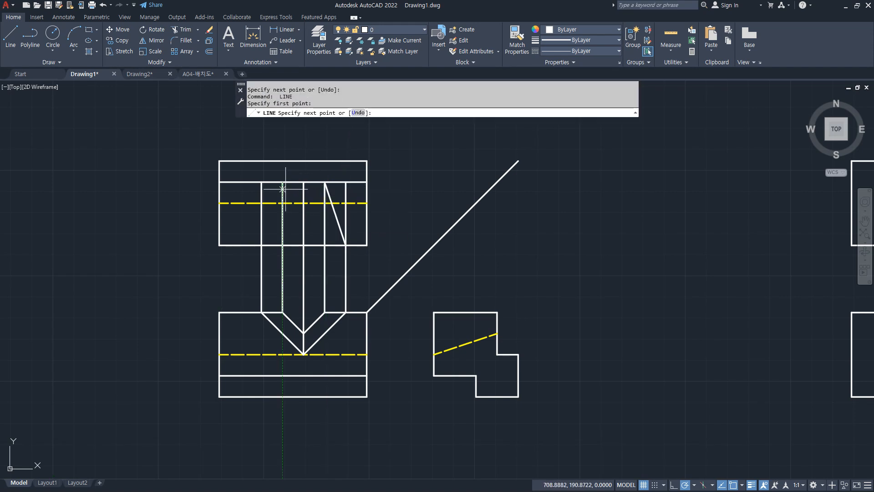
left_click(261, 245)
key("Return")
- Trim the centre projection line below the top view and erase the other four vertical projection lines
type("tr")
key("Return")
key("Return")
left_click(374, 271)
left_click(224, 285)
type("e")
key("Return")
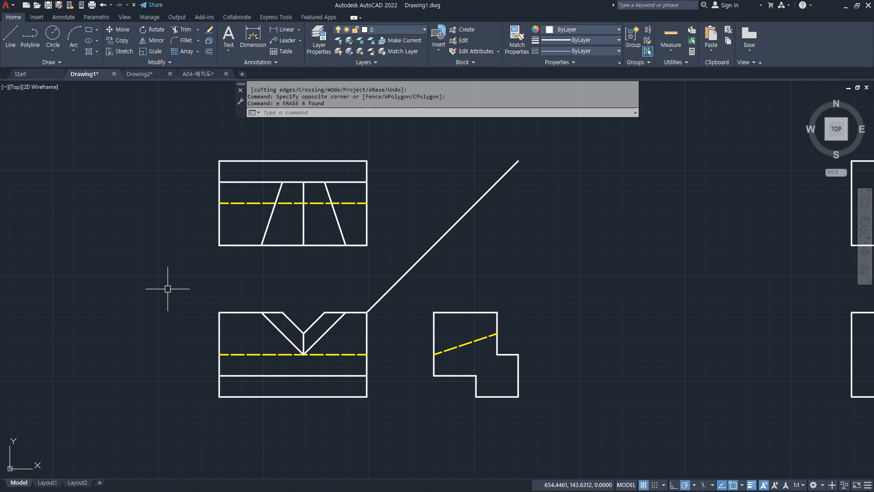
- In the next exercise, offset the front view's bottom edge upward by 10
mouse_move(461, 289)
middle_mouse_down()
mouse_move(15, 266)
mouse_move(346, 287)
mouse_move(273, 286)
middle_mouse_up()
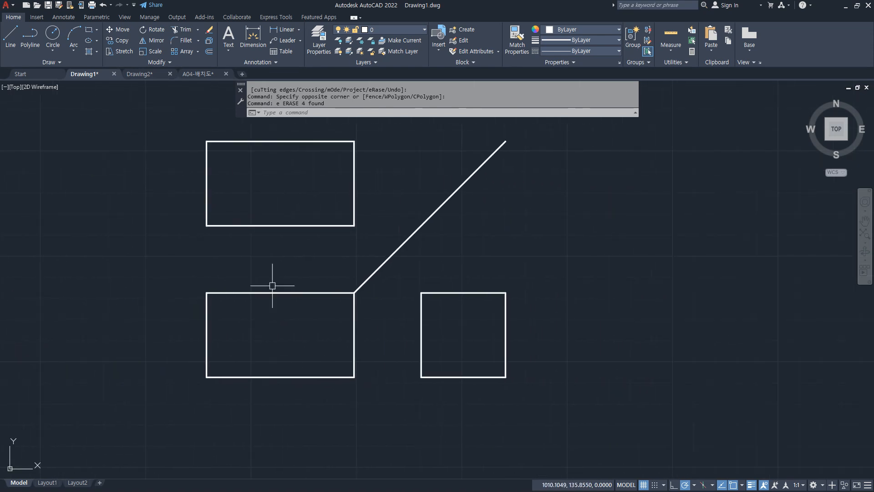
type("o")
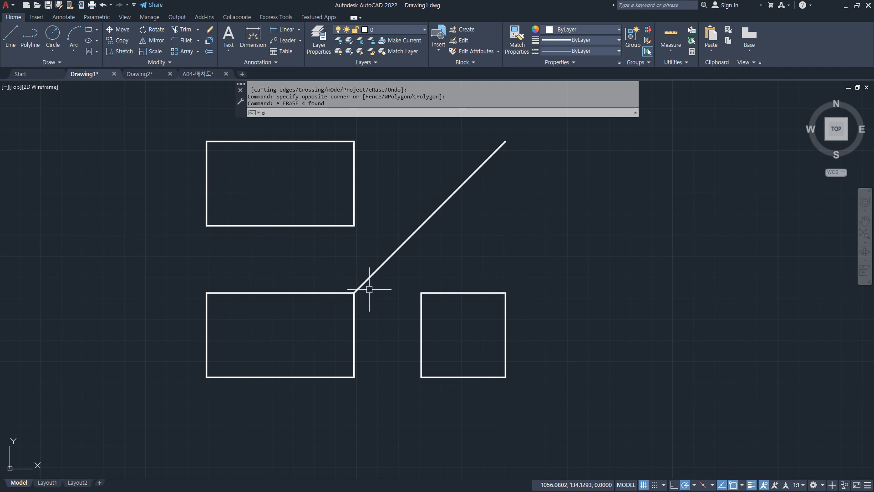
key("Return")
type("10")
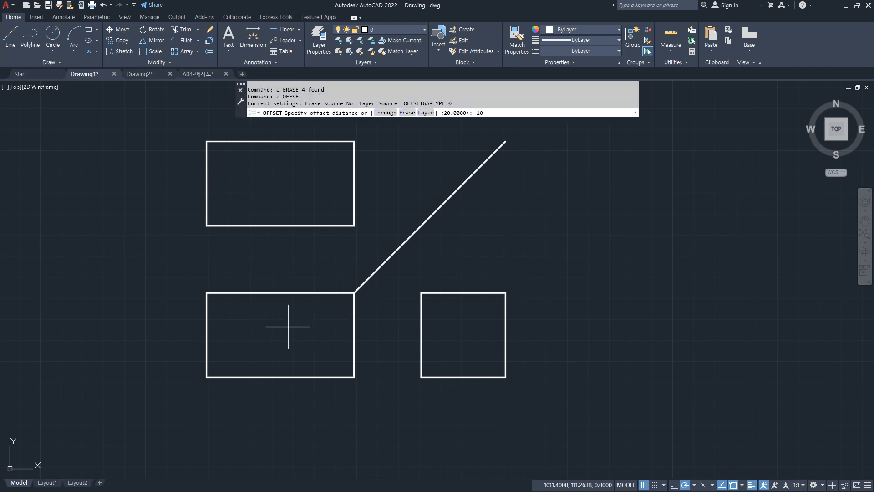
key("Return")
left_click(225, 378)
left_click(221, 326)
key("Return")
- Offset the front view's left edge to the right by 30
key("Return")
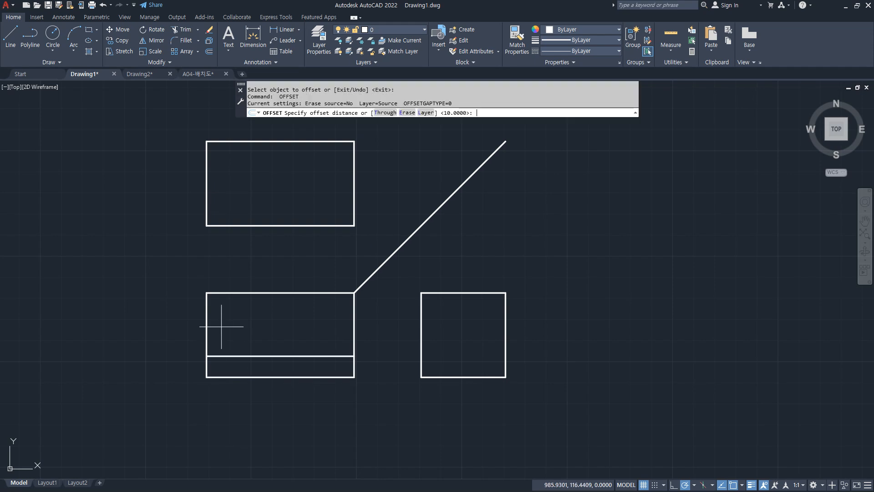
type("30")
key("Return")
left_click(206, 342)
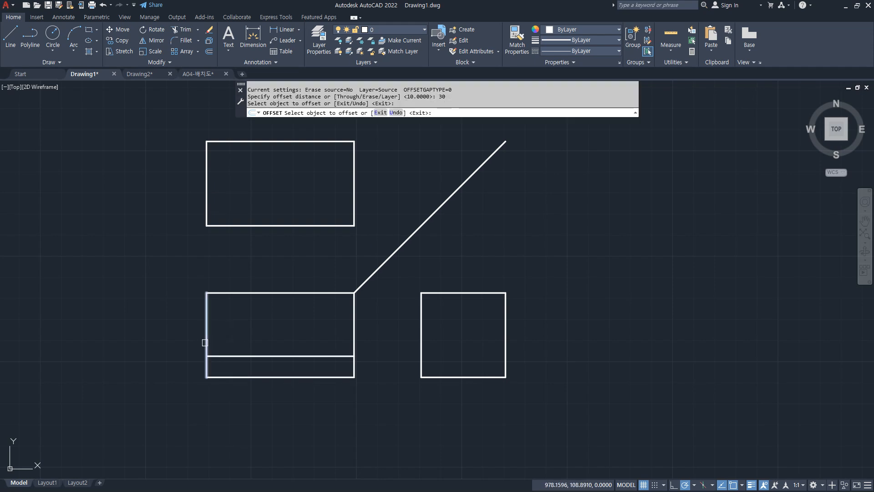
left_click(273, 335)
key("Return")
- Trim the offset lines and outline to cut a step out of the front view's lower-left corner
type("tr")
key("Return")
left_click(302, 362)
left_click(248, 324)
left_click(248, 388)
key("Return")
key("Return")
- Offset the front view's top edge downward by 10
type("o")
key("Return")
type("10")
key("Return")
left_click(224, 293)
left_click(224, 308)
key("Return")
- Offset the front view's left edge to the right by 20 and trim the offsets to a small upper-left rectangle
key("Return")
type("20")
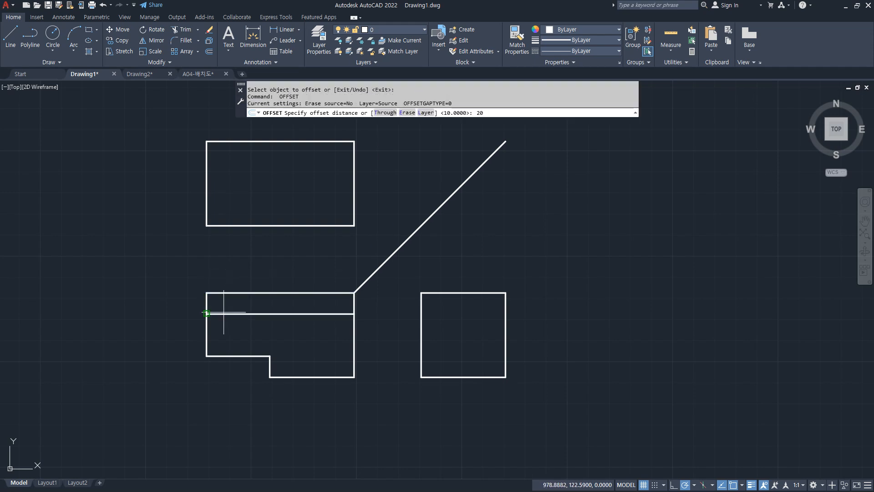
key("Return")
left_click(206, 321)
left_click(244, 332)
key("Return")
type("tr")
key("Return")
left_click(287, 314)
key("Return")
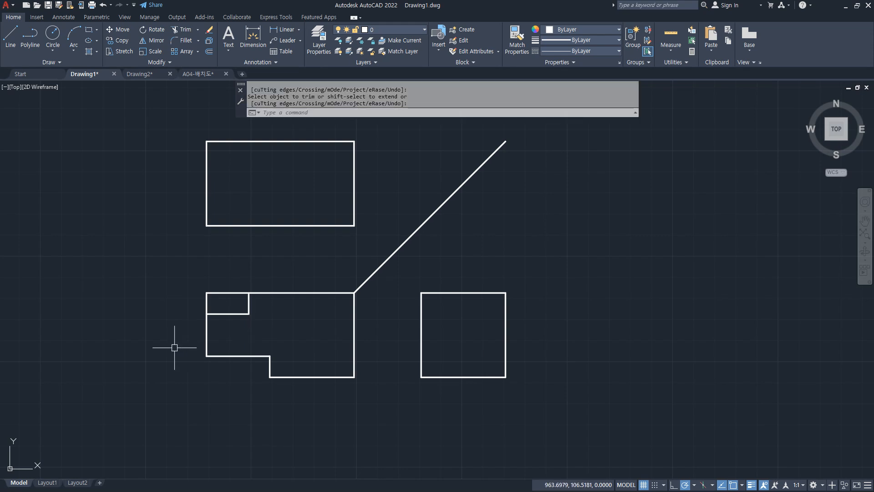
- Project the small rectangle's upper-right corner from the front view straight up to the top view's top edge
middle_click_drag(253, 208, 250, 230)
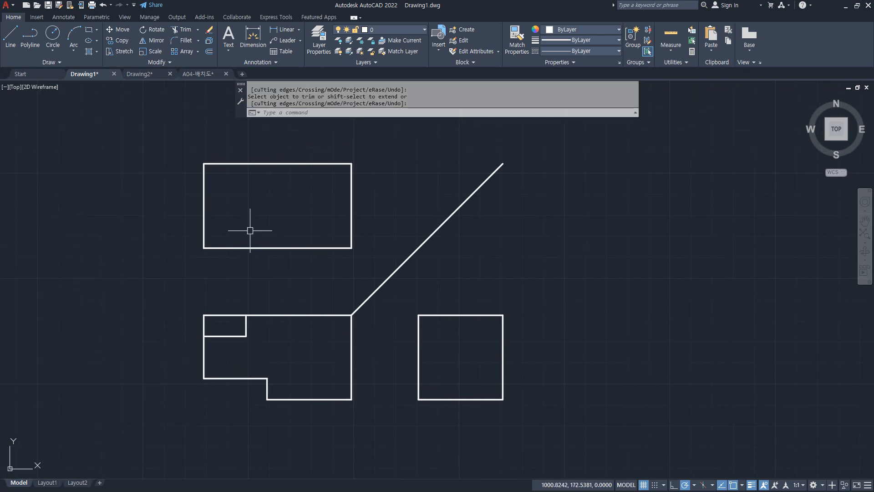
type("l")
key("Return")
left_click(246, 315)
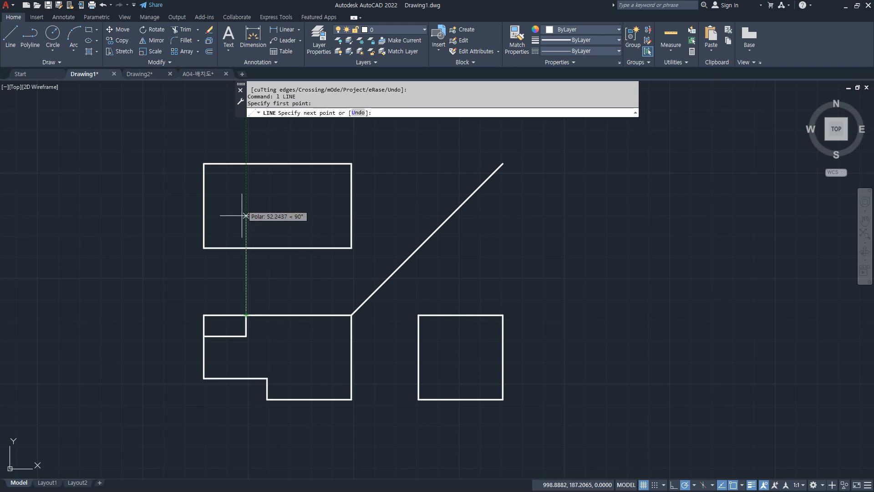
left_click(244, 166)
key("Return")
- Offset the top view's bottom edge upward and its top edge downward by 10 each
type("o")
key("Return")
type("1")
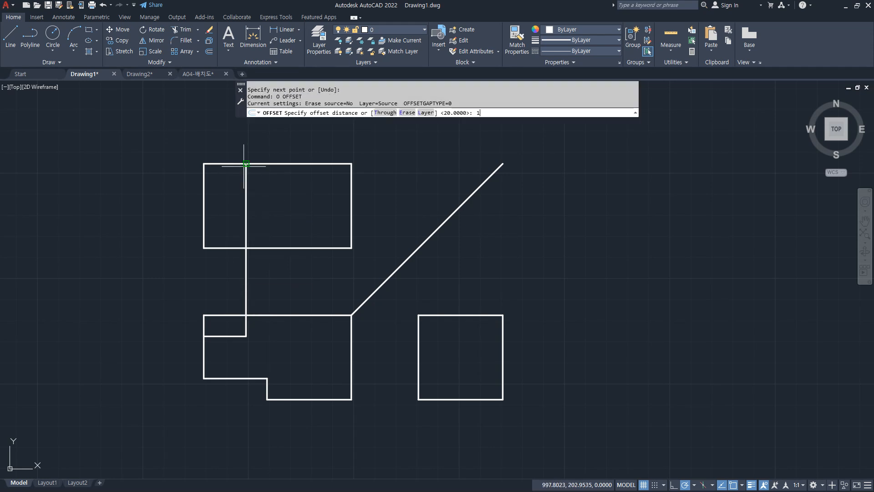
type("0")
key("Return")
left_click(258, 247)
left_click(251, 219)
left_click(263, 164)
left_click(262, 185)
key("Return")
- Trim the projection and offset lines to leave a small rectangle in each left corner of the top view
type("tr")
key("Return")
left_click(229, 206)
left_click(287, 184)
left_click(275, 227)
left_click(241, 273)
left_click(266, 284)
key("Return")
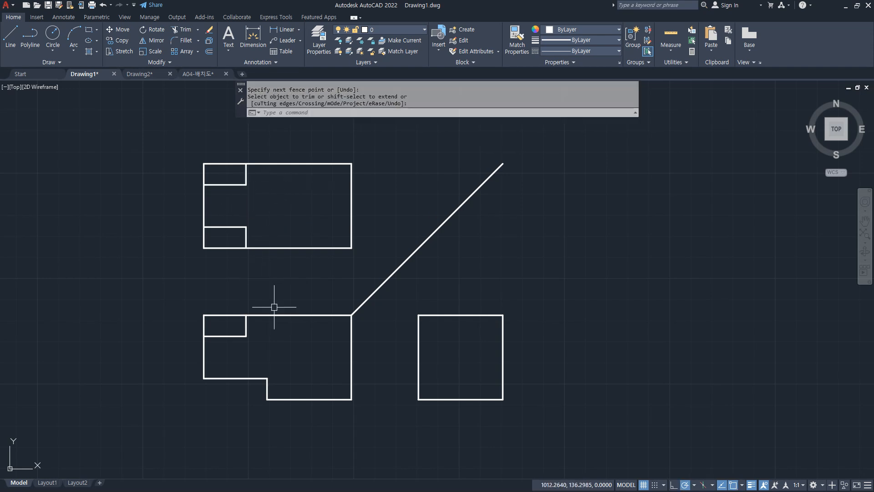
- Chamfer the side view's upper-left corner with the No trim option and both distances set to 10
type("cha")
key("Return")
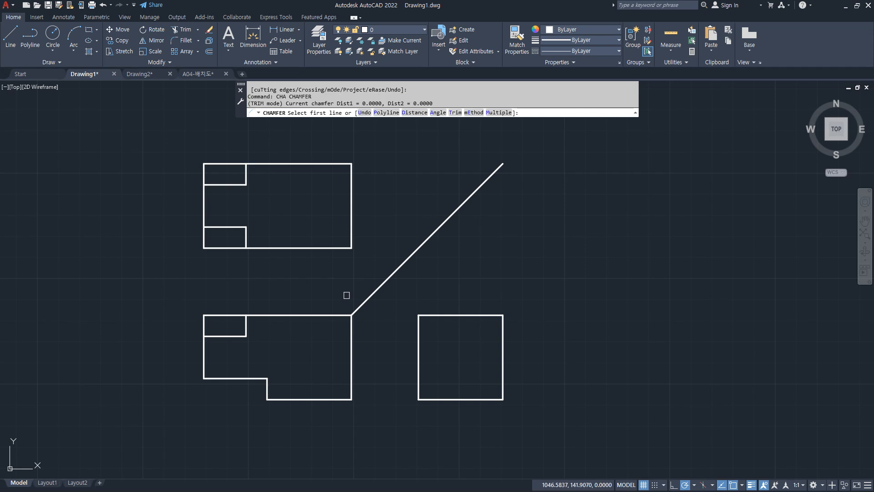
left_click(458, 113)
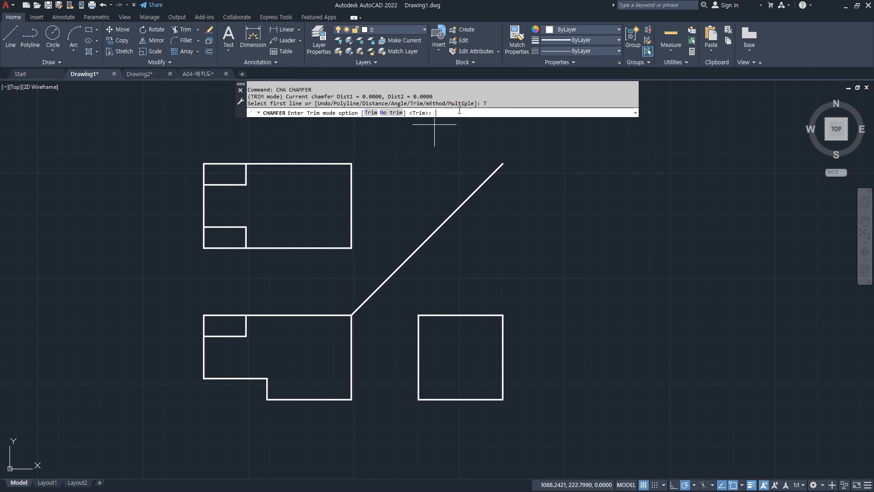
type("n")
key("Return")
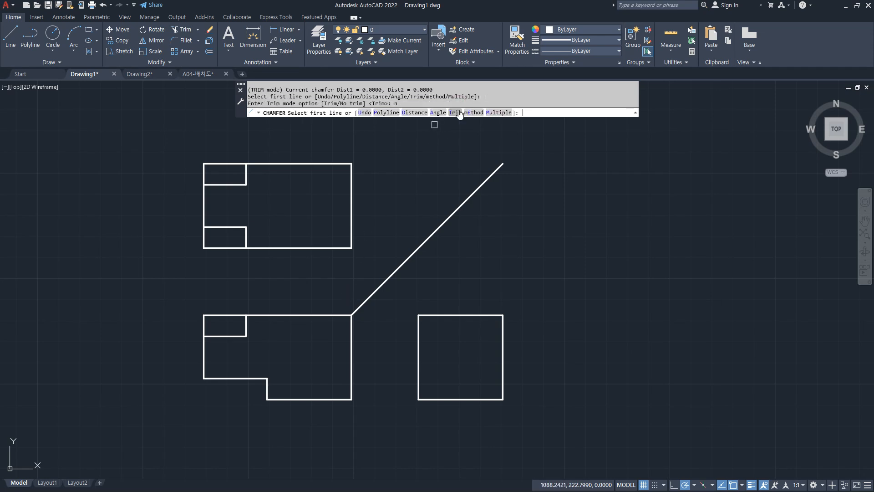
left_click(409, 113)
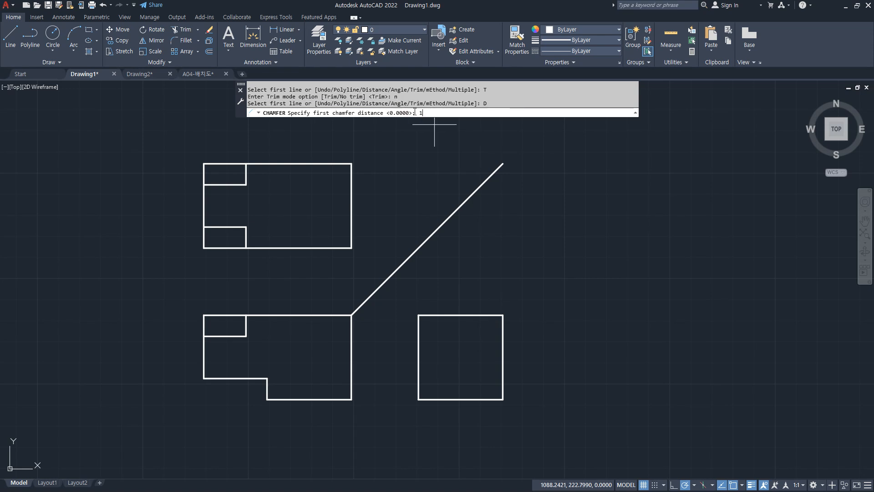
type("10")
key("Return")
key("Return")
left_click(438, 314)
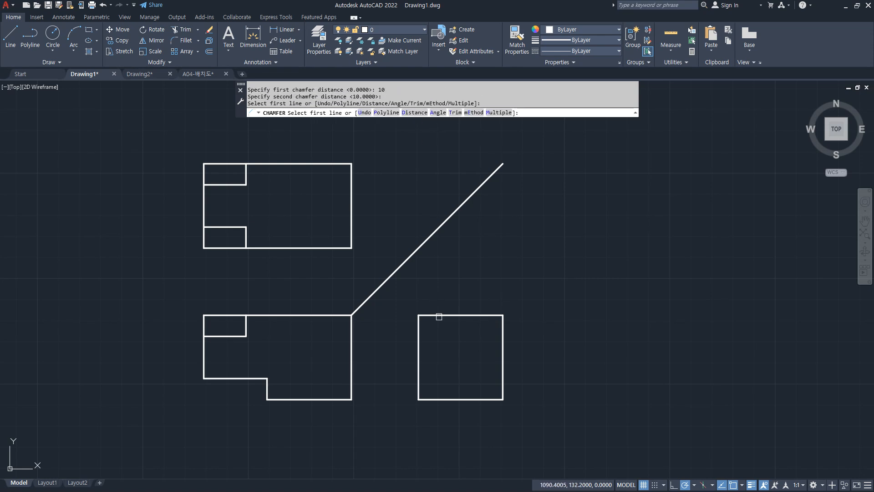
left_click(419, 334)
- Chamfer the side view's upper-right corner with the same settings
key("Return")
left_click(481, 313)
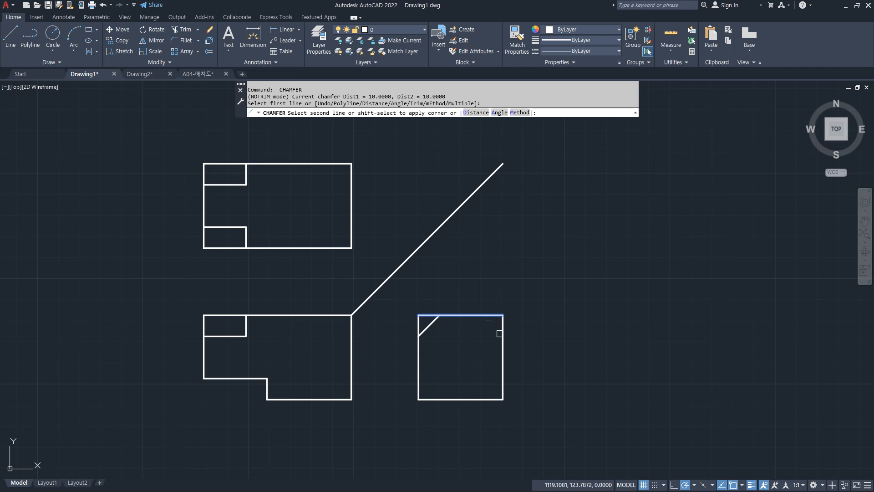
left_click(501, 334)
- Put both side view chamfer lines on the yellow dashed hidden-line layer
left_click(492, 325)
left_click(429, 325)
left_click(407, 29)
left_click(392, 73)
key("Escape")
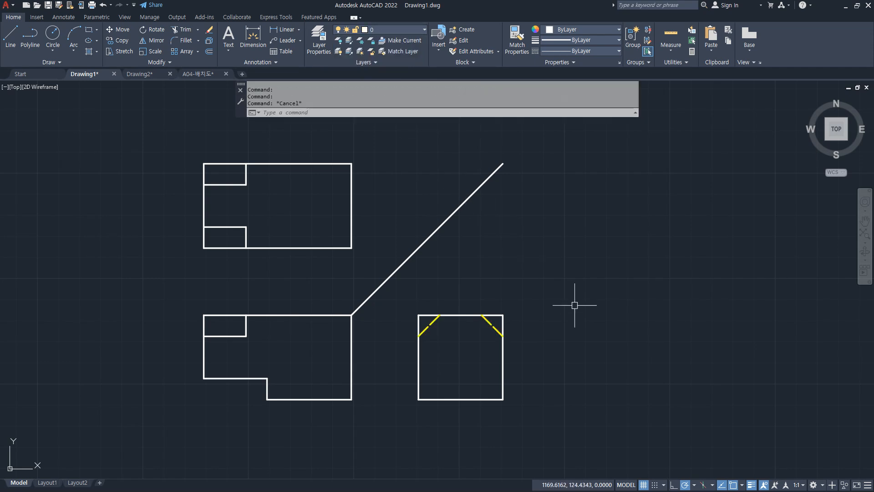
- Draw a vertical line joining the inner corners of the two small rectangles in the top view
type("l")
key("Return")
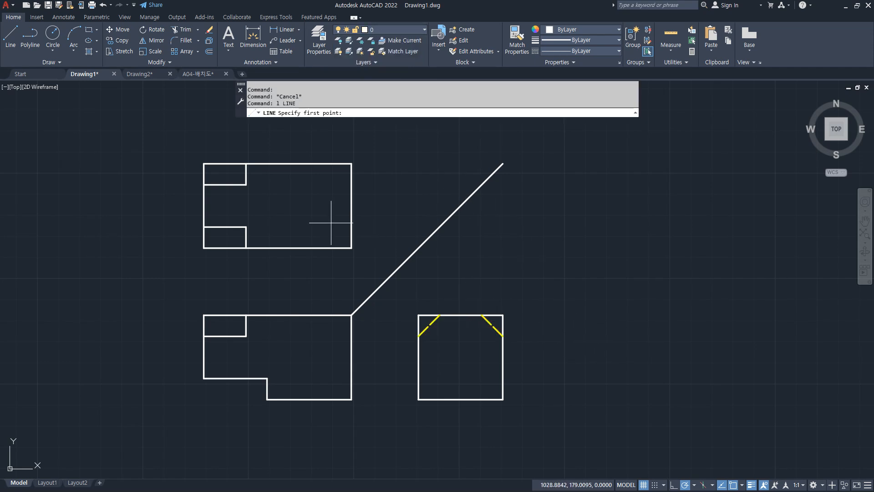
left_click(245, 185)
left_click(246, 226)
key("Return")
- Offset the vertical line joining the two small rectangles in the top view 10 to the right
type("o")
key("Return")
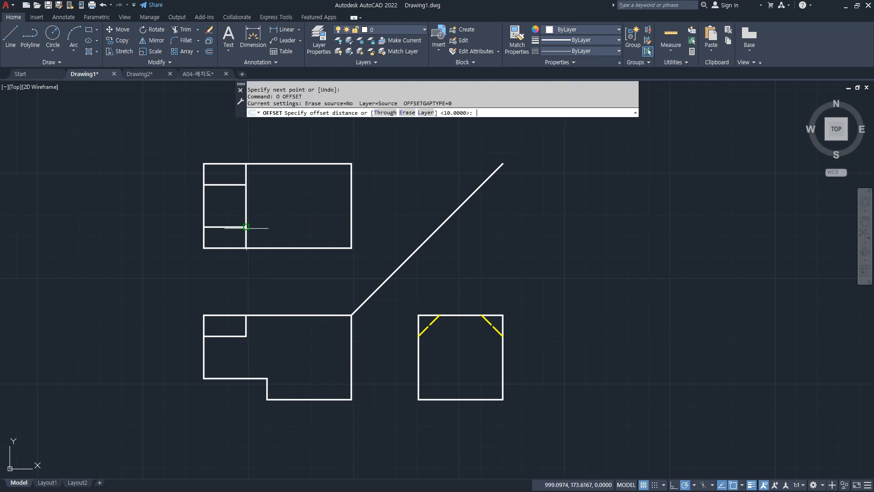
key("Return")
left_click(246, 202)
left_click(285, 204)
key("Return")
- Draw a horizontal line across the top view from the vertical line's midpoint to the right edge
type("l")
key("Return")
left_click(246, 206)
left_click(351, 205)
key("Return")
key("Return")
- Put the offset vertical line and the horizontal middle line on the red centre-line layer
key("Escape")
key("Escape")
left_click(282, 217)
left_click(258, 196)
left_click(404, 28)
left_click(393, 51)
key("Escape")
- Erase the white vertical line joining the inner corners of the two small rectangles
left_click(246, 214)
type("e")
key("Return")
- Draw a circle of radius 10 centred on the intersection of the two red centre lines
type("c")
key("Return")
left_click(267, 206)
type("10")
key("Return")
- Trim the red centre lines so that only the parts inside the circle remain
type("tt")
key("Return")
left_click(320, 206)
key("Return")
key("Escape")
key("Escape")
type("tr")
key("Return")
left_click(312, 206)
key("Return")
- Draw a projection line from the circle's left edge down to the front view's small rectangle, and erase it
type("l")
key("Return")
left_click(245, 205)
left_click(246, 336)
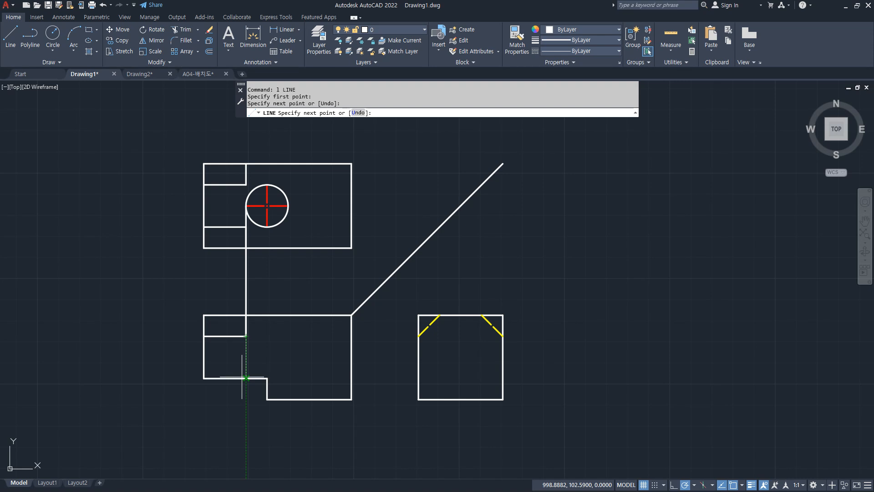
key("Escape")
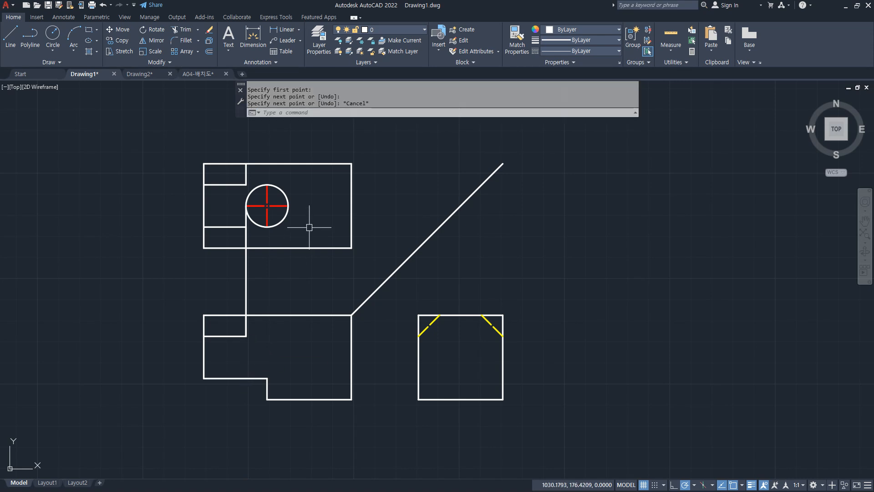
left_click(268, 266)
left_click(195, 269)
type("e")
key("Return")
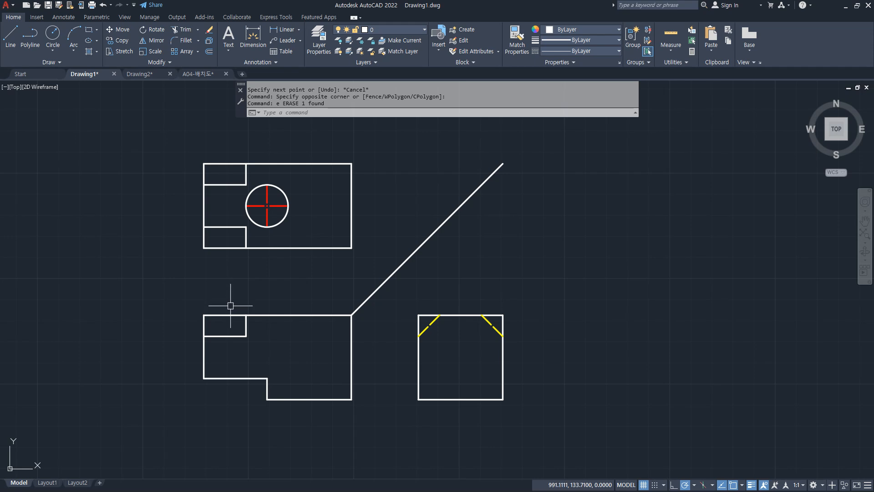
type("l")
key("Return")
left_click(267, 380)
key("Escape")
key("Return")
left_click(267, 377)
key("Escape")
- Move the circle with its centre lines right so its left edge aligns with the front view's bottom step
type("m")
key("Return")
left_click(290, 218)
left_click(248, 189)
key("Return")
left_click(246, 206)
key("Escape")
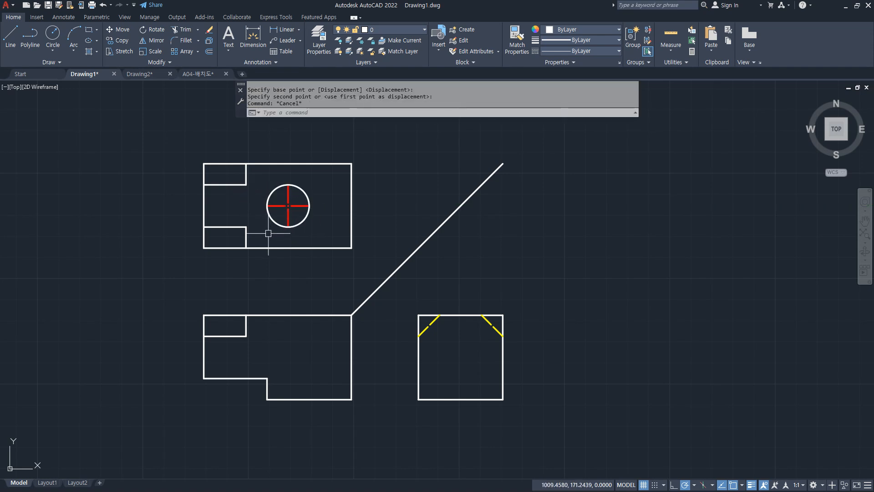
- Project the front view's step corner up through the top view and erase the segment below the top view
type("l")
key("Return")
left_click(267, 378)
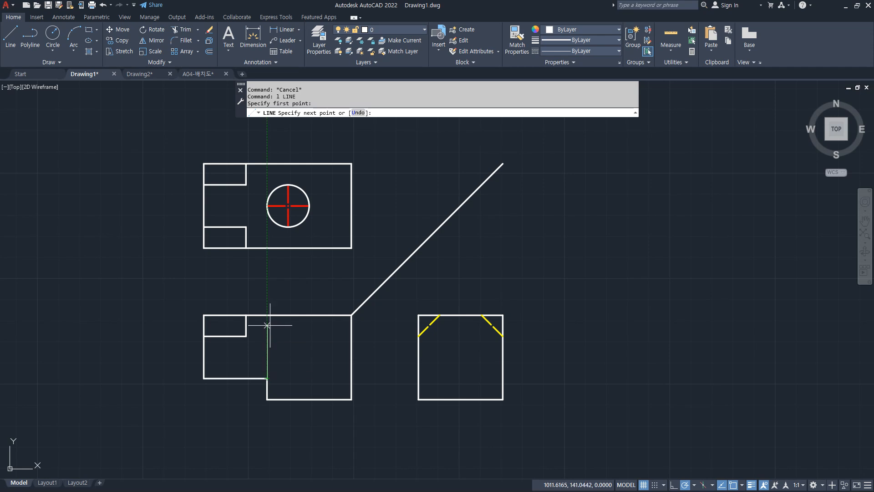
left_click(267, 248)
left_click(267, 164)
key("Return")
left_click(267, 282)
type("e")
key("Return")
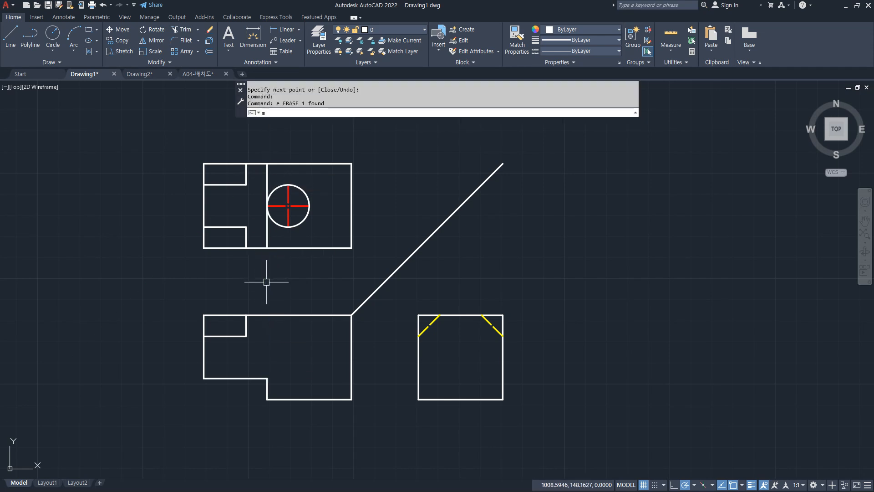
- Match the top view's new vertical line to the yellow dashed hidden line of the side view
type("ma")
key("Return")
left_click(431, 327)
left_click(431, 328)
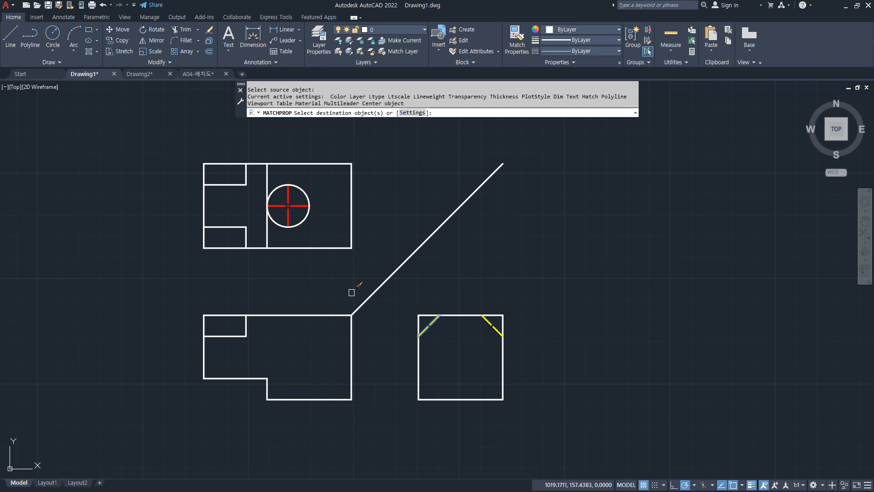
left_click(269, 239)
key("Return")
- Continue the top view's hidden line down to the front view's step corner and erase the segment between the views
type("l")
key("Return")
left_click(268, 248)
left_click(267, 314)
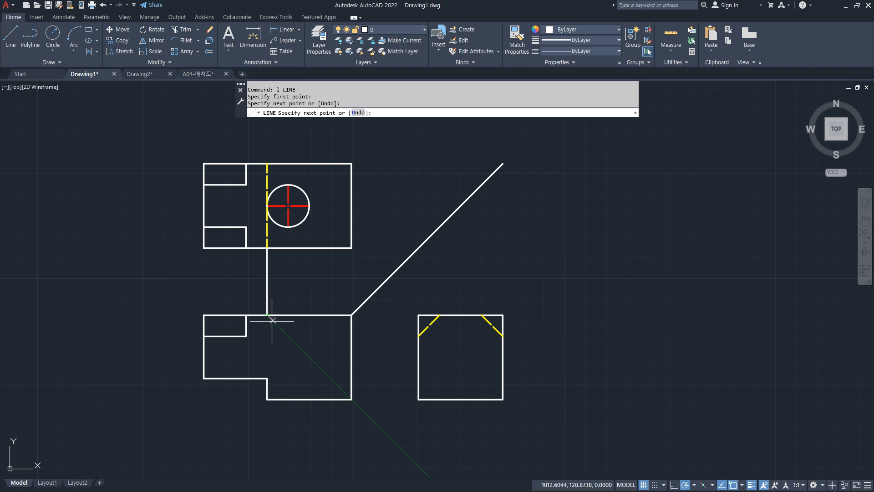
left_click(267, 378)
key("Return")
left_click(267, 292)
type("e")
key("Return")
- Match the front view's new vertical line to the top view's yellow dashed hidden line
type("ma")
key("Return")
left_click(267, 227)
left_click(268, 326)
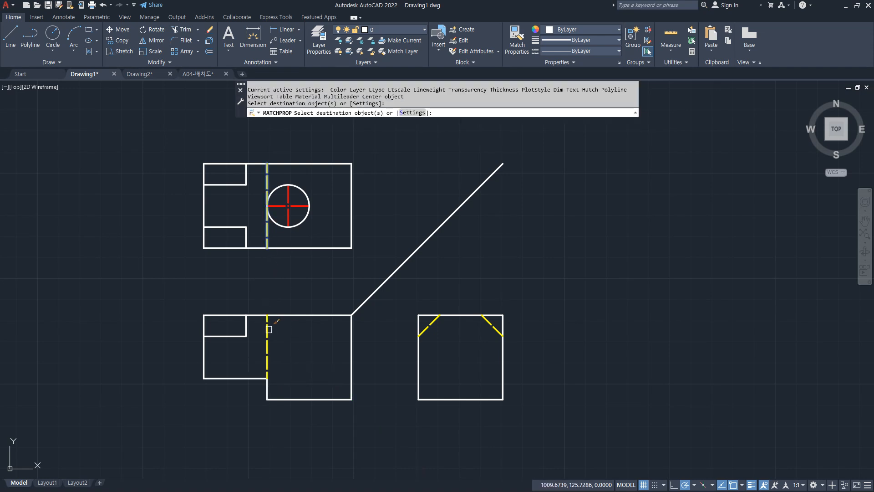
key("Return")
- Project the circle's right edge vertically down to the bottom edge of the front view
type("l")
key("Return")
left_click(309, 207)
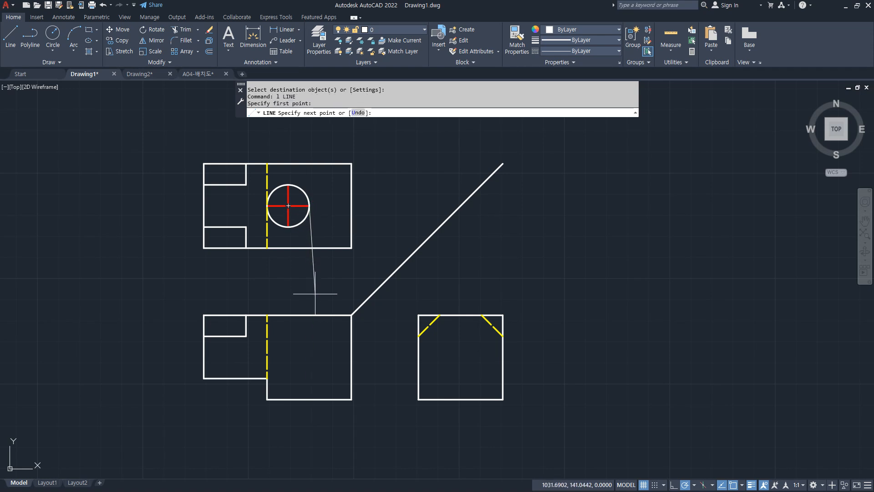
left_click(309, 314)
left_click(309, 400)
key("Return")
- Project the circle's lowest point down through the front view and erase both projection segments between the views
key("Return")
left_click(288, 226)
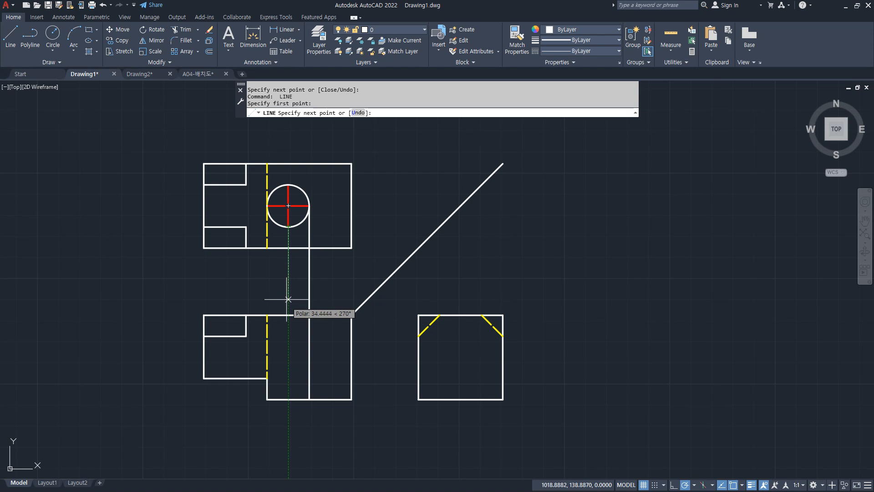
left_click(288, 315)
left_click(289, 399)
key("Return")
left_click(321, 294)
left_click(269, 277)
type("e")
key("Return")
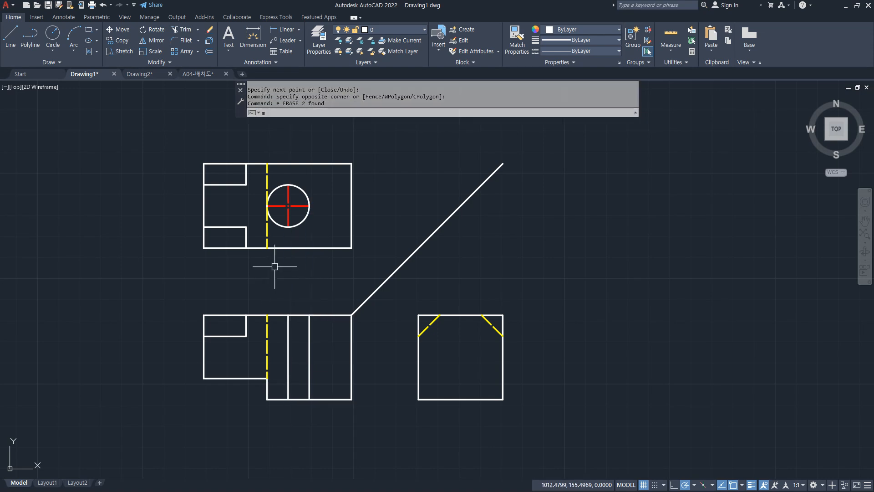
- Match the front view's line below the circle's centre to the red centre line
type("ma")
key("Return")
left_click(289, 220)
left_click(291, 343)
key("Return")
- Lengthen both ends of the circle's horizontal and vertical centre lines with a delta of 5
type("lne")
key("Return")
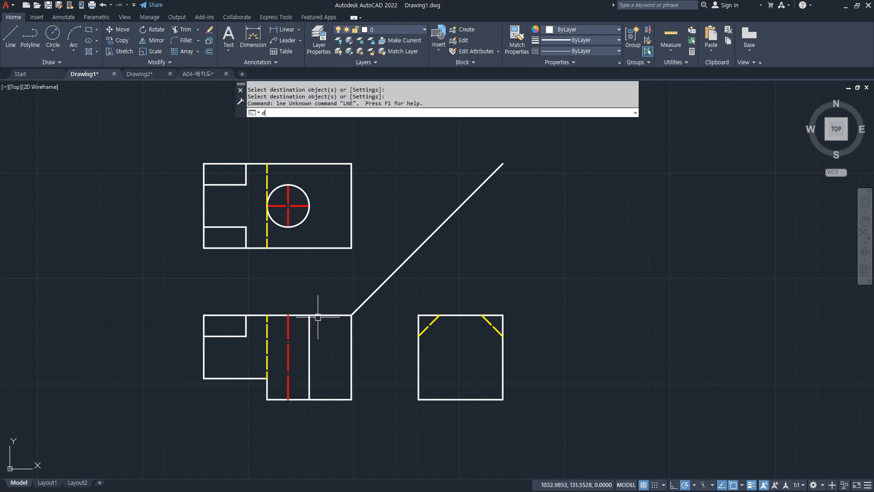
key("Delete")
key("Escape")
key("Escape")
type("lect an")
key("Return")
type("de")
key("Return")
type("5")
key("Return")
left_click(309, 209)
left_click(304, 206)
left_click(273, 205)
left_click(287, 221)
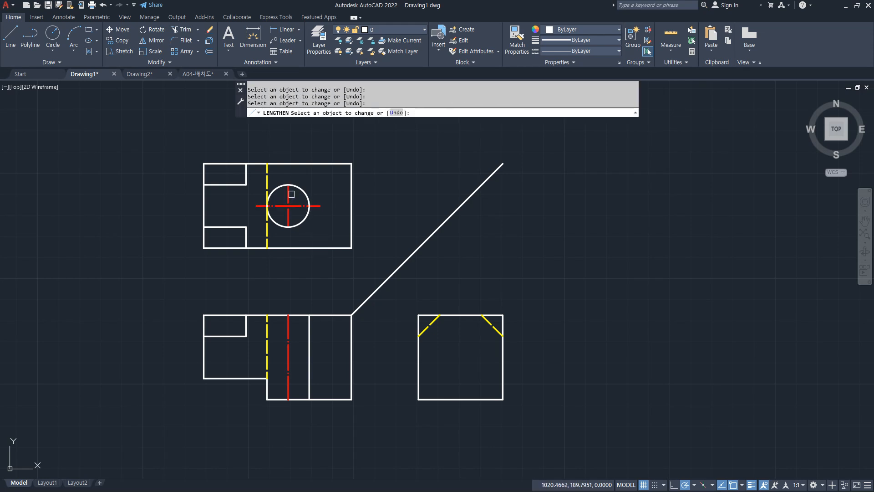
left_click(287, 198)
- Lengthen both ends of the front view's centre line by the same delta
left_click(287, 339)
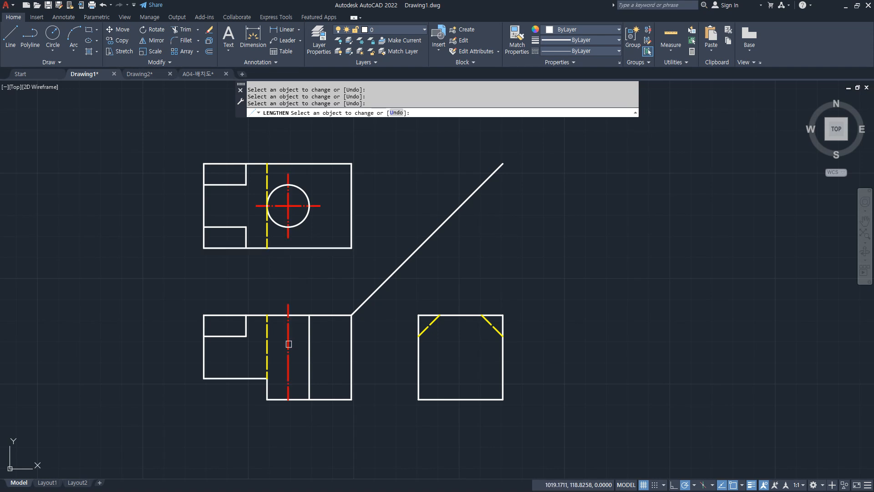
left_click(288, 378)
key("Return")
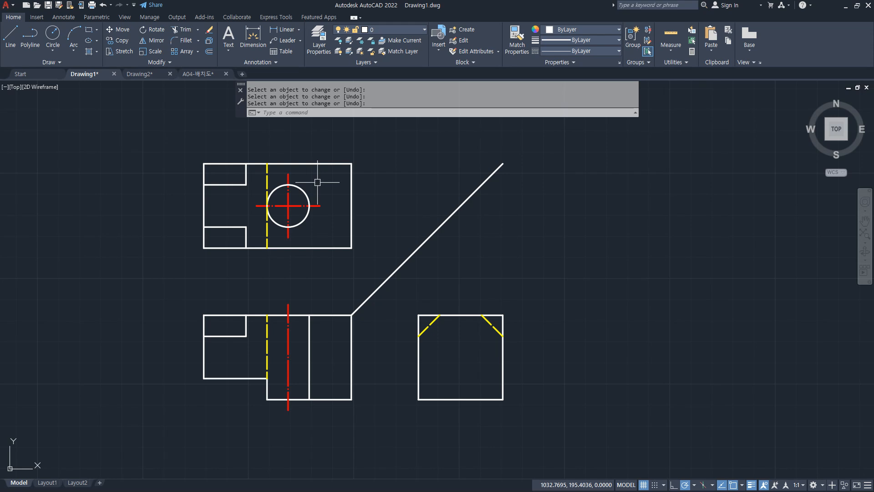
- Draw a vertical construction line through the circle's centre, extending beyond the top view at both ends
type("l")
key("Return")
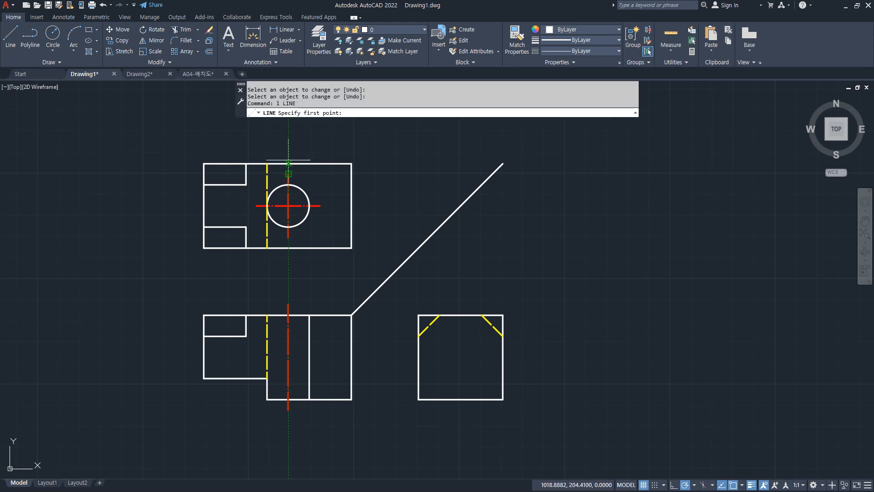
left_click(288, 120)
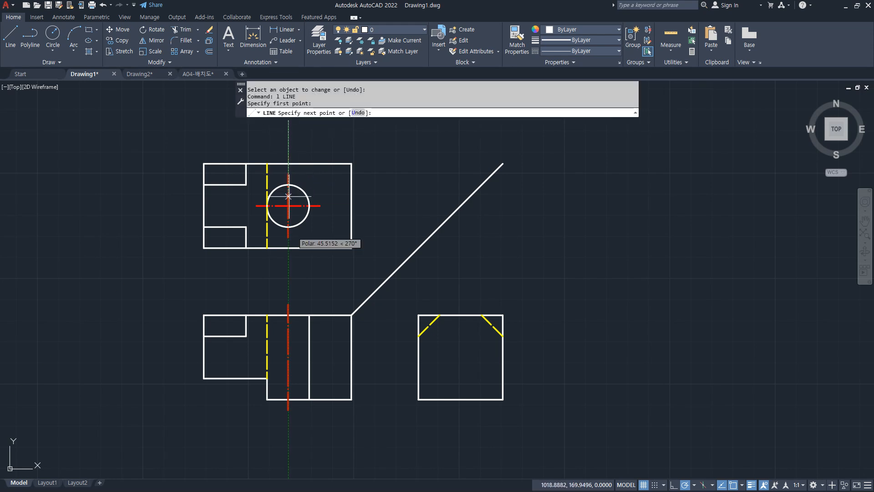
left_click(288, 289)
key("Escape")
key("Escape")
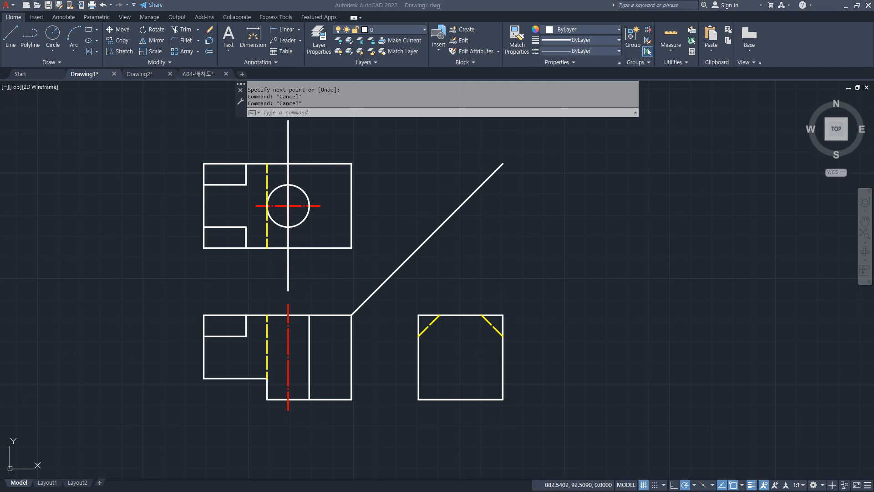
- Offset the vertical construction line 20 to the right
left_click(288, 268)
type("o")
key("Return")
type("20")
key("Return")
left_click(289, 267)
left_click(318, 267)
key("Return")
- Trim the ends of the offset line that extend above and below the top view
type("tr")
left_click(331, 271)
left_click(330, 122)
key("Return")
- Draw two diagonals from the construction line's crossings with the top view's horizontal edges, meeting at the offset line's midpoint
type("l")
key("Return")
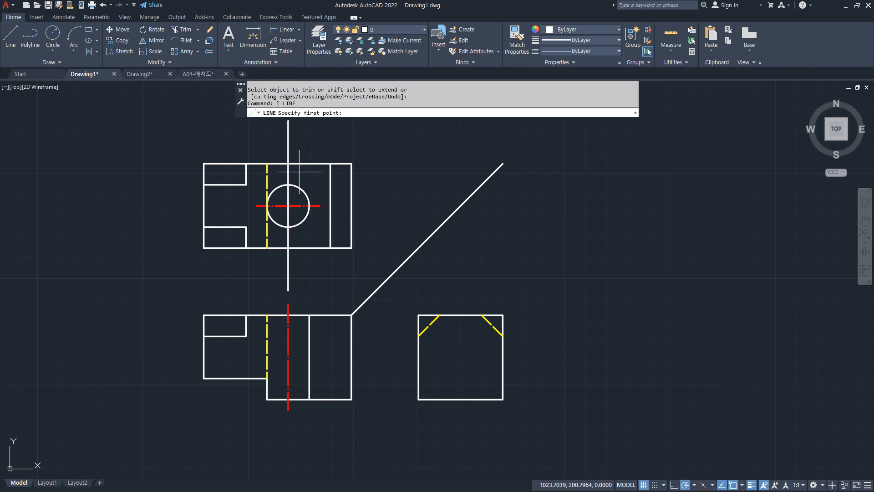
left_click(291, 166)
left_click(330, 206)
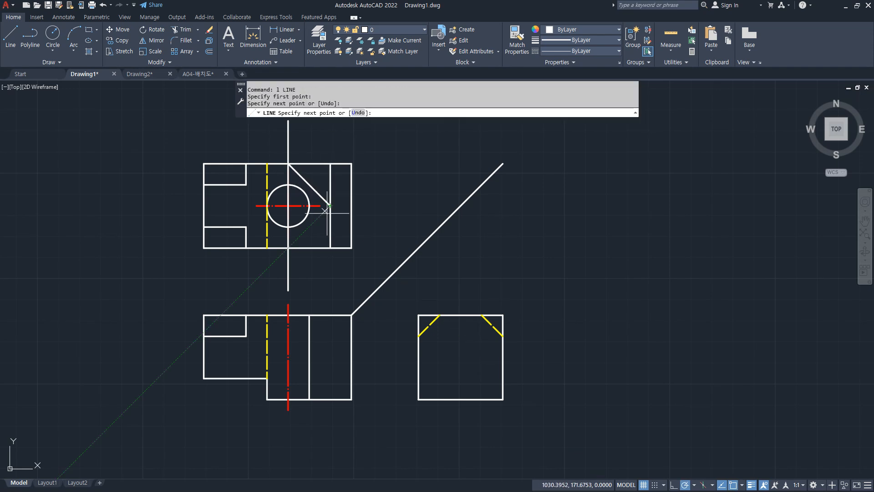
left_click(288, 248)
key("Return")
- Erase the vertical construction line through the circle's centre
left_click(293, 273)
left_click(267, 268)
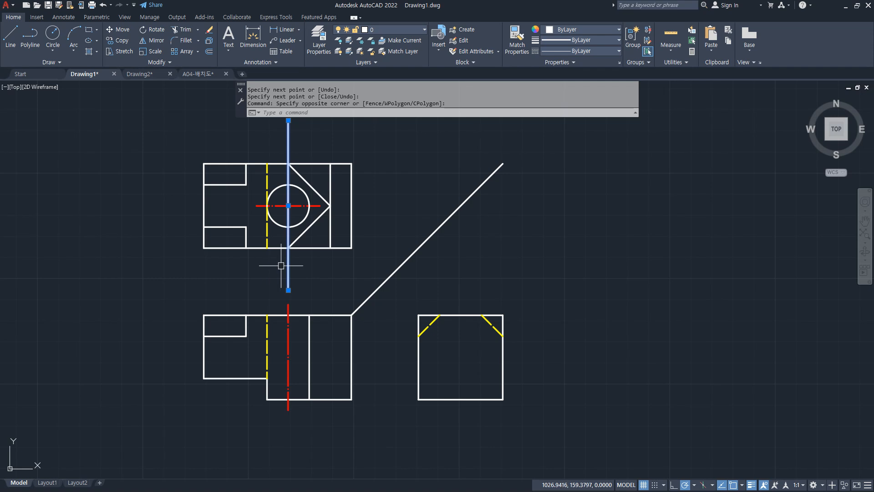
type("e")
key("Return")
type("c")
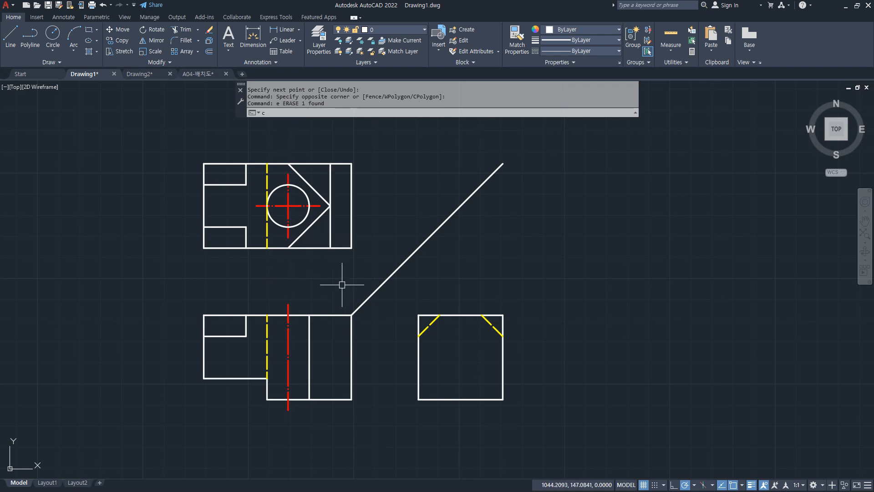
- Copy the top view's two diagonals to the right, from the circle's centre line to the vertical line along the bottom edge
type("o")
key("Return")
left_click(309, 226)
left_click(310, 184)
key("Return")
left_click(288, 248)
left_click(331, 248)
key("Escape")
- Trim the top view's right corners and the copied diagonals' overhang, removing the vertical line through the original diagonals' apex
type("tr")
key("Return")
left_click(338, 258)
left_click(373, 223)
left_click(353, 231)
left_click(366, 188)
left_click(336, 154)
left_click(360, 180)
key("Return")
- Draw a horizontal line from the diagonals' apex to the top view's right edge
type("l")
key("Return")
left_click(332, 208)
left_click(352, 206)
key("Return")
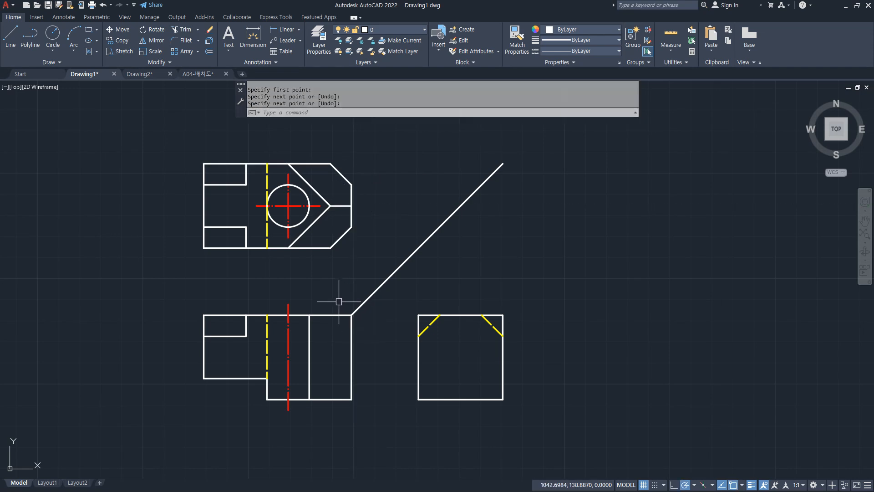
- Project the diagonals' apex down to the front view's bottom edge and draw a slanted line from there to the centre line's crossing with the top edge
type("l")
key("Return")
left_click(330, 206)
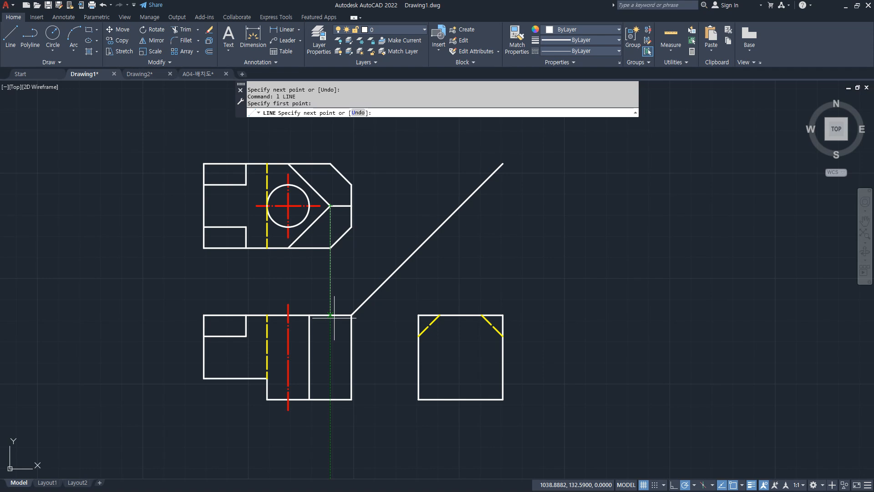
left_click(330, 400)
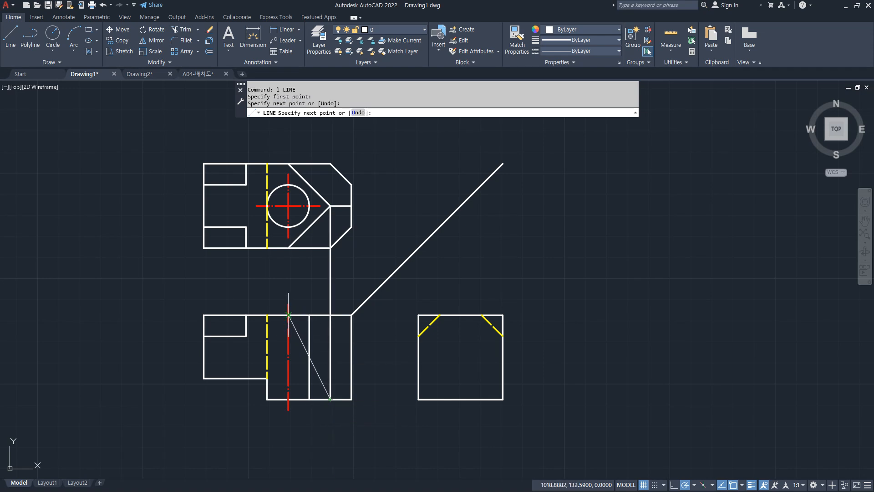
left_click(288, 314)
key("Return")
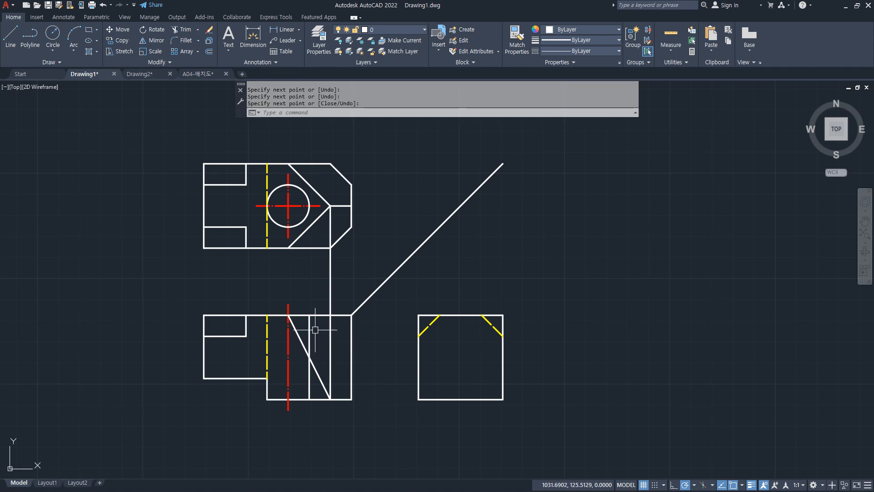
- Match the hidden-line properties onto the front view's solid vertical line just right of the centre line
type("ma")
key("Return")
left_click(267, 347)
left_click(309, 334)
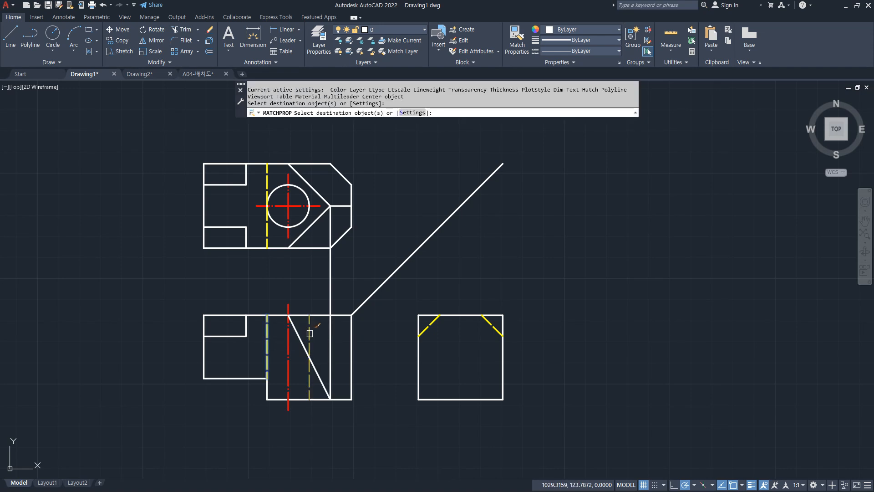
key("Return")
- Copy the front view's slanted line from its upper end to the projection line's crossing with the top edge
type("cp")
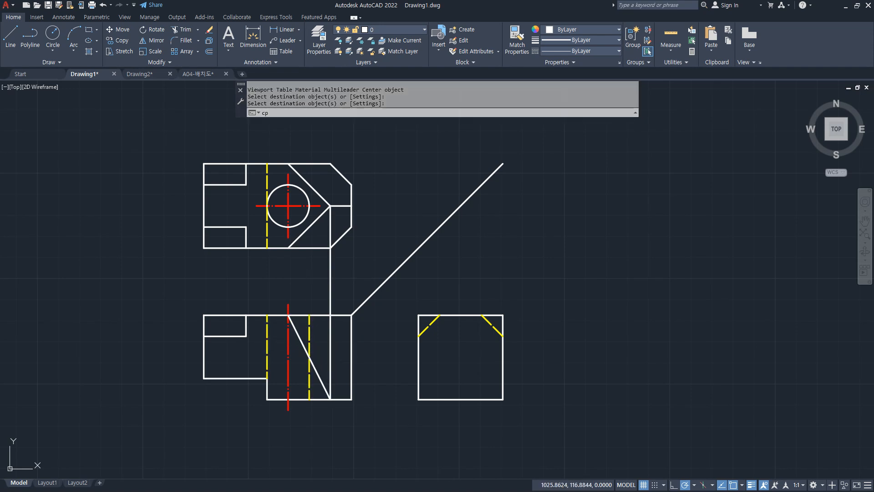
key("Return")
left_click(300, 340)
key("Return")
left_click(288, 315)
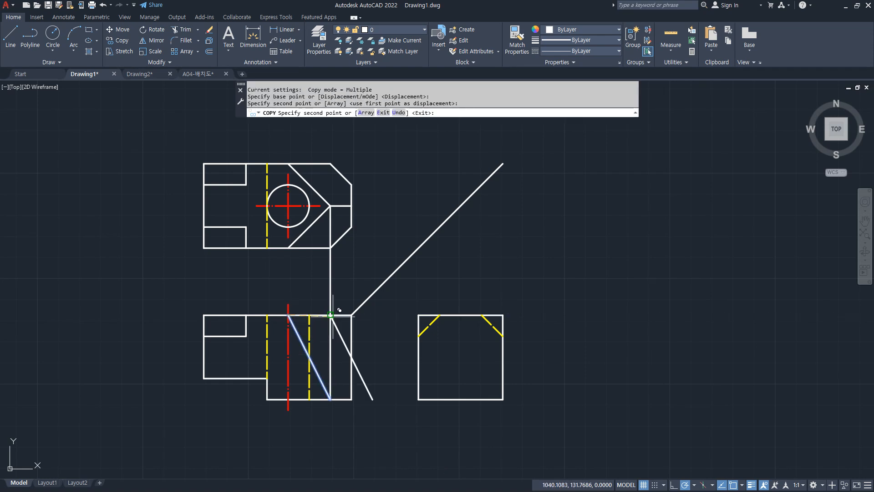
key("Return")
- Erase the vertical projection line and trim the front view's upper right corner and the copied slanted line's overhang
left_click(336, 289)
left_click(307, 284)
key("Delete")
type("tr")
key("Return")
left_click(360, 368)
mouse_move(360, 368)
left_mouse_down()
mouse_move(347, 297)
mouse_move(332, 299)
left_mouse_up()
key("Return")
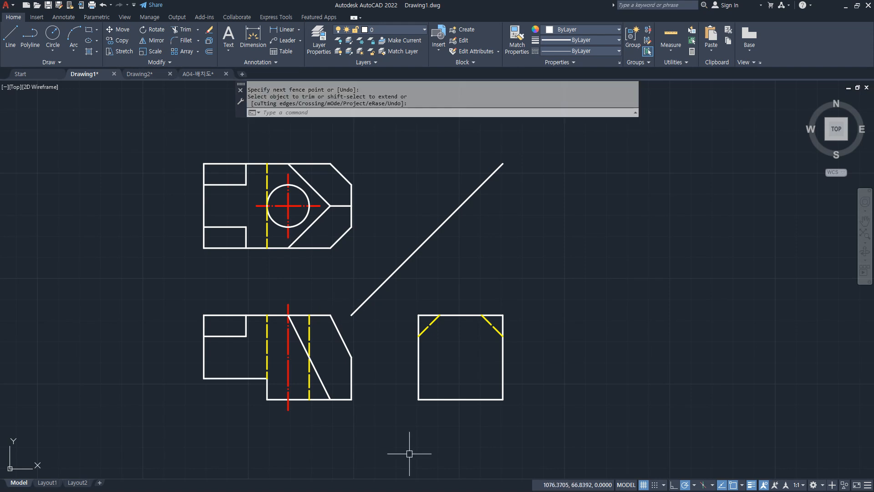
- Draw a vertical line through the side view's middle and project the front view's right bevel corner horizontally onto it
type("l")
key("Return")
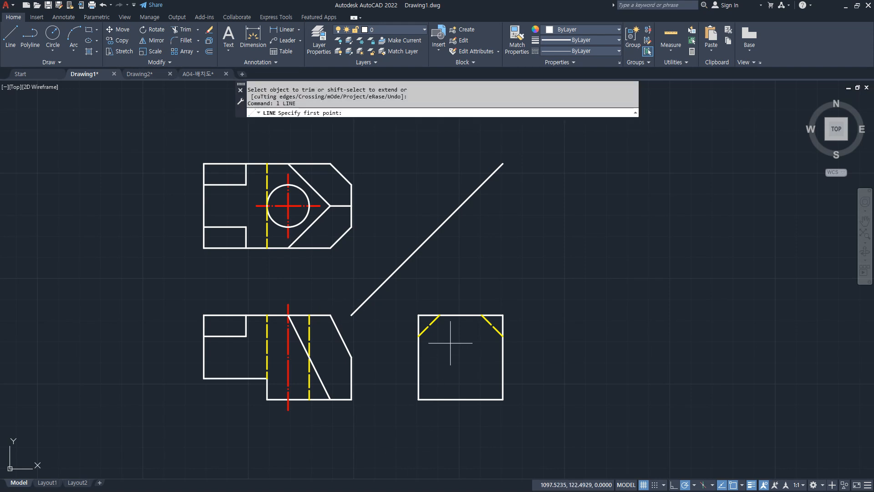
left_click(460, 315)
left_click(461, 399)
key("Return")
key("Return")
left_click(418, 357)
key("Return")
- Project the top view's lower right bevel corner via the 45° line to the side view's bottom edge and connect it to the middle line's crossing
key("Return")
left_click(352, 226)
left_click(439, 226)
left_click(439, 399)
left_click(460, 357)
key("Return")
- Project the top view's upper right bevel corner via the 45° line to the side view's bottom edge and connect it to the same crossing
key("Return")
left_click(351, 185)
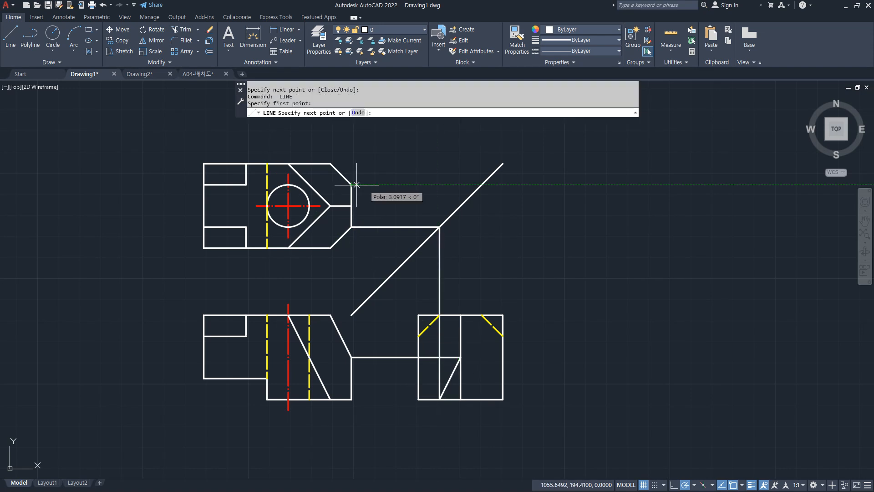
left_click(481, 185)
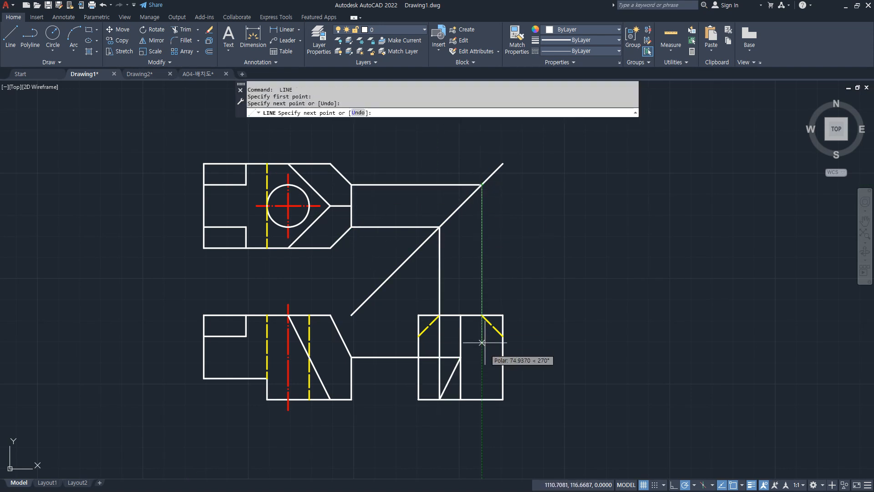
left_click(482, 399)
key("ctrl+z")
left_click(481, 399)
left_click(461, 357)
key("Return")
- Erase all the projection lines running from the top and front views to the side view
left_click(506, 277)
left_click(419, 264)
left_click(396, 239)
left_click(384, 175)
left_click(412, 363)
left_click(392, 349)
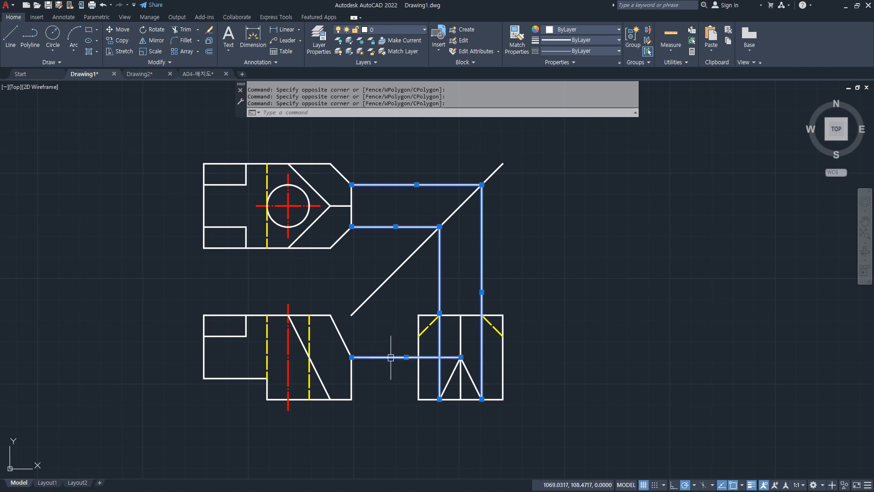
key("Delete")
- Trim the side view's middle vertical line below the apex of the two slanted lines
type("tr")
key("Return")
left_click(461, 394)
key("Return")
- Draw two vertical lines in the side view from the slanted lines' lower ends up to the top edge
type("l")
key("Return")
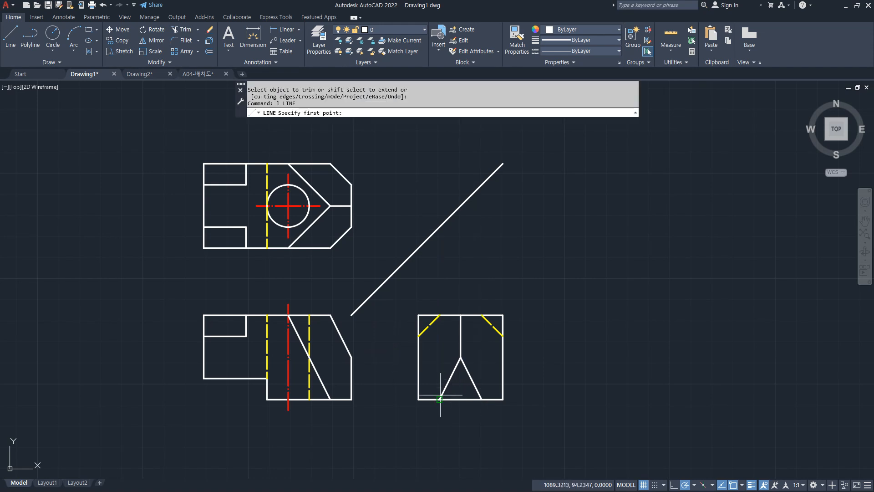
left_click(439, 398)
left_click(440, 315)
key("Return")
key("Return")
left_click(481, 399)
left_click(478, 316)
key("Return")
- Match the front view's hidden-line properties onto the side view's two new vertical lines
type("ma")
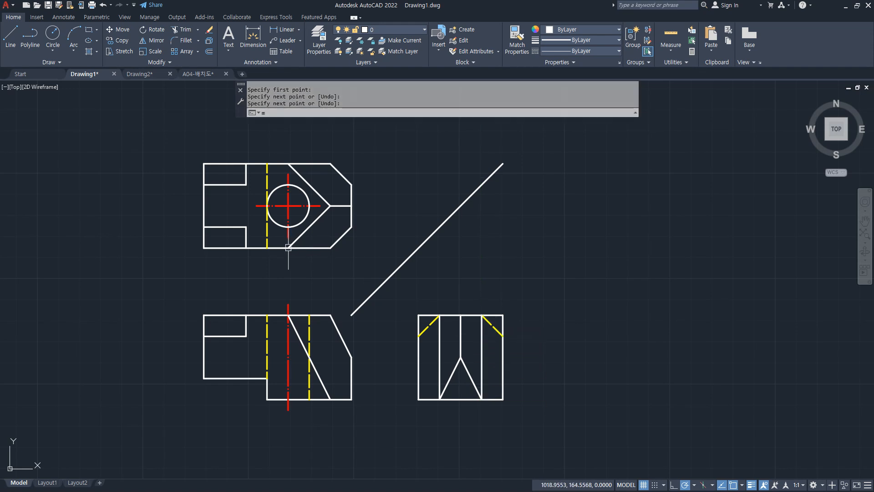
key("Return")
left_click(306, 320)
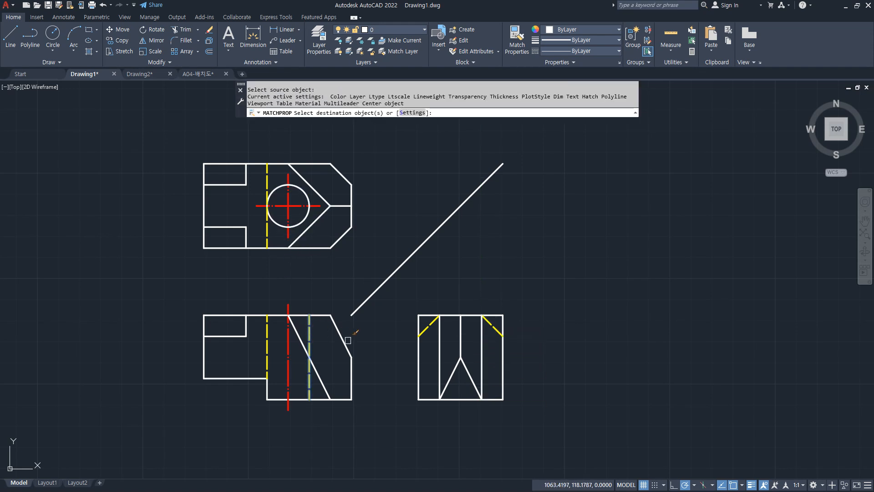
left_click(435, 345)
left_click(439, 348)
left_click(482, 350)
key("Return")
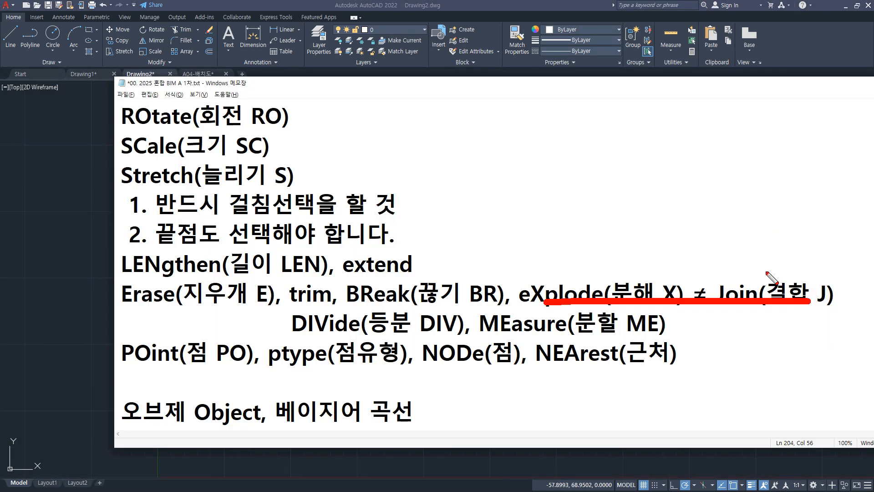
key("e")
mouse_move(557, 306)
left_mouse_down()
mouse_move(528, 268)
mouse_move(528, 349)
left_mouse_up()
key("Escape")
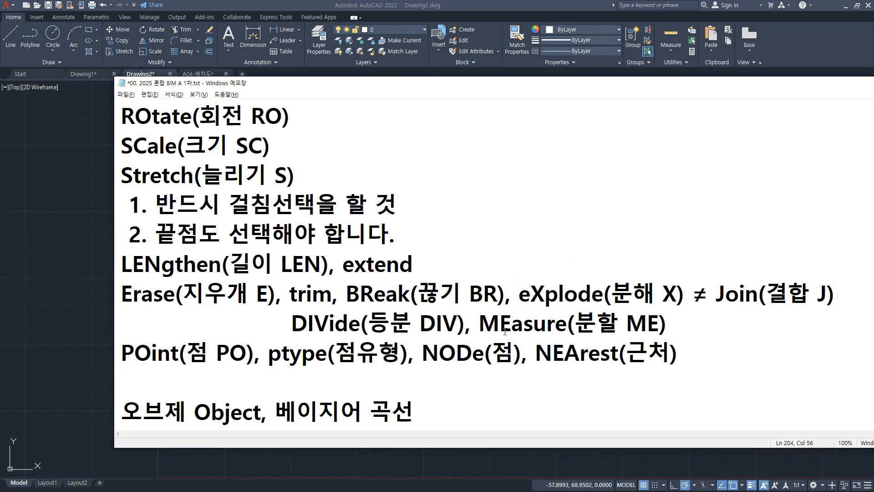
- Switch from Notepad back to AutoCAD's Drawing2 and draw a freehand rectangle
left_click(83, 234)
type("rec")
key("Return")
left_click(230, 343)
left_click(338, 262)
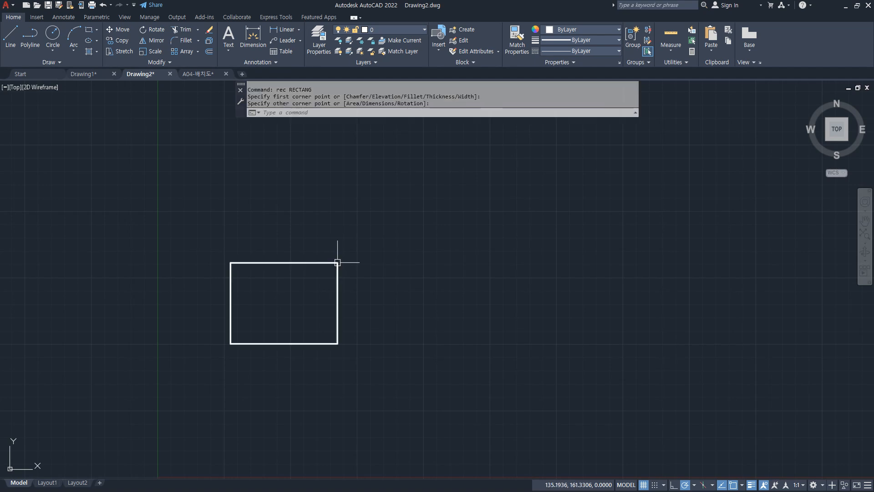
- Draw a six-sided polygon by its horizontal bottom edge to the right of the rectangle
type("ppl")
key("Return")
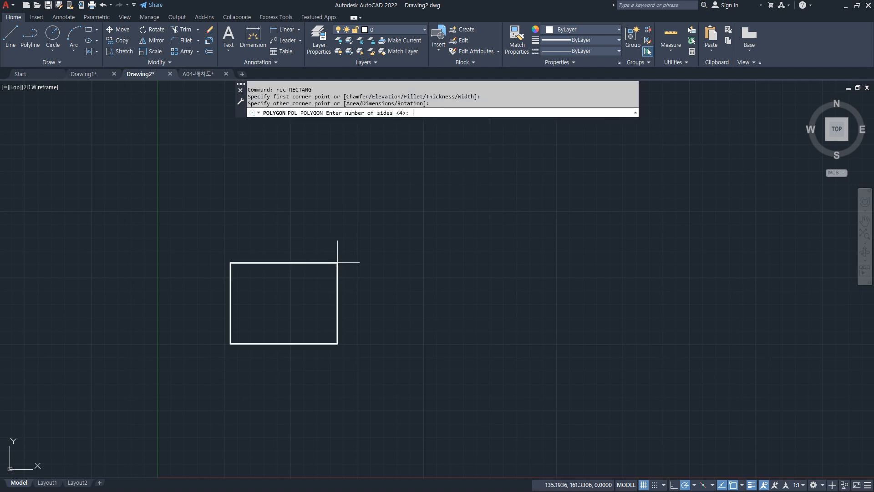
type("6")
key("Return")
type("e")
key("Return")
left_click(404, 343)
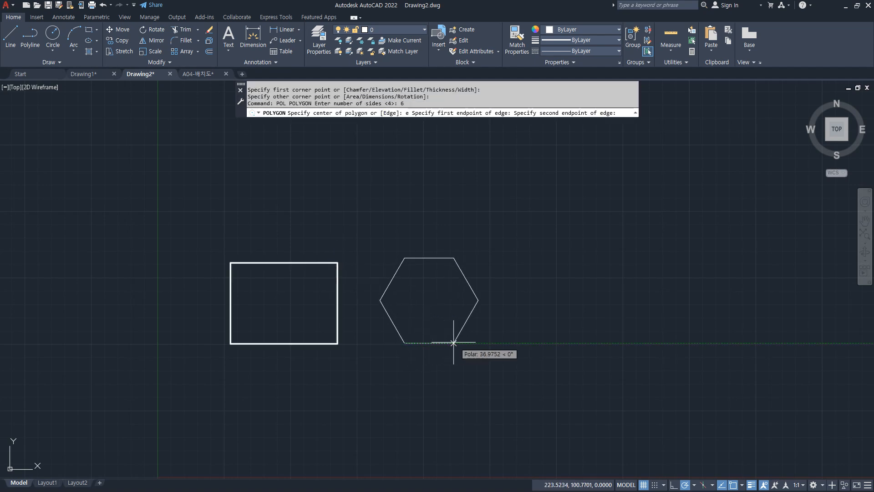
left_click(450, 347)
scroll(368, 332, "up", 2)
middle_click_drag(364, 332, 413, 332)
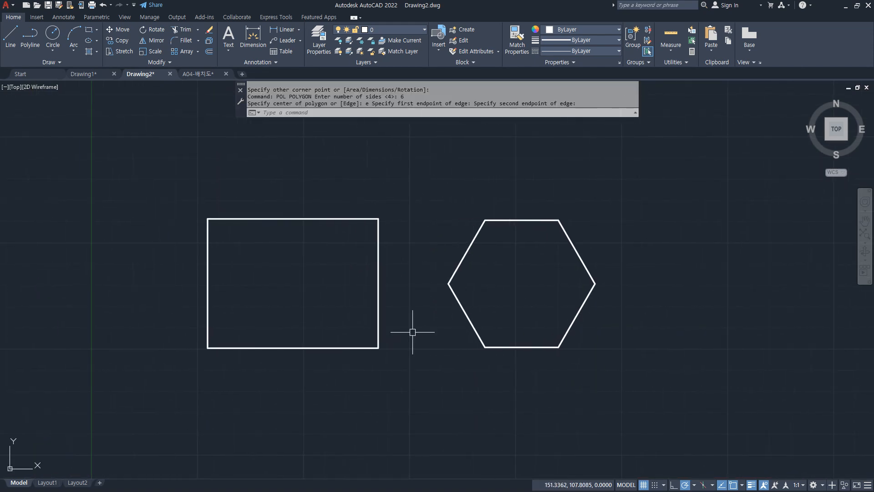
- Open the properties for the rectangle and hexagon selected together
key("ctrl+1")
left_click(591, 267)
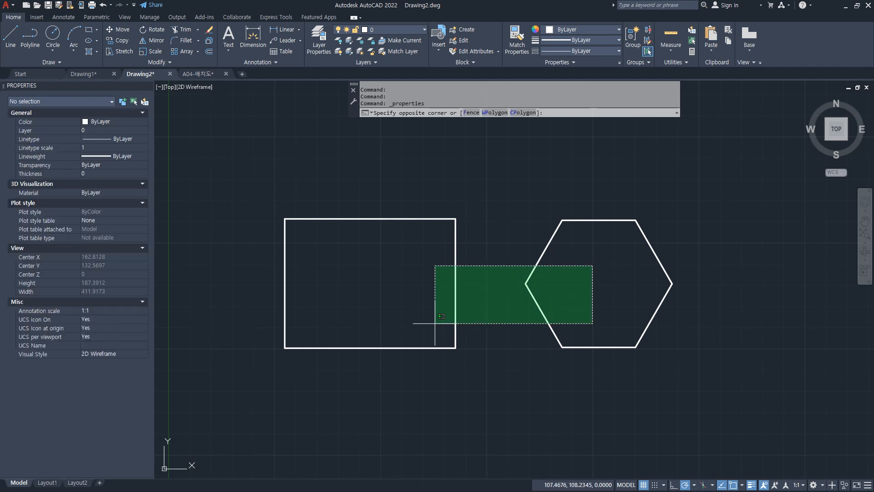
left_click(451, 319)
- Set the elevation of both polylines to 5 and return it to 0
left_click(102, 238)
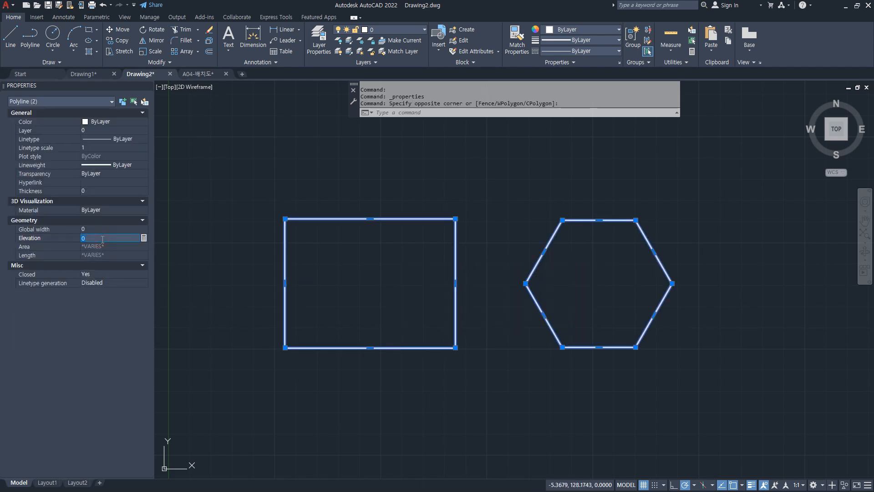
type("5")
key("Return")
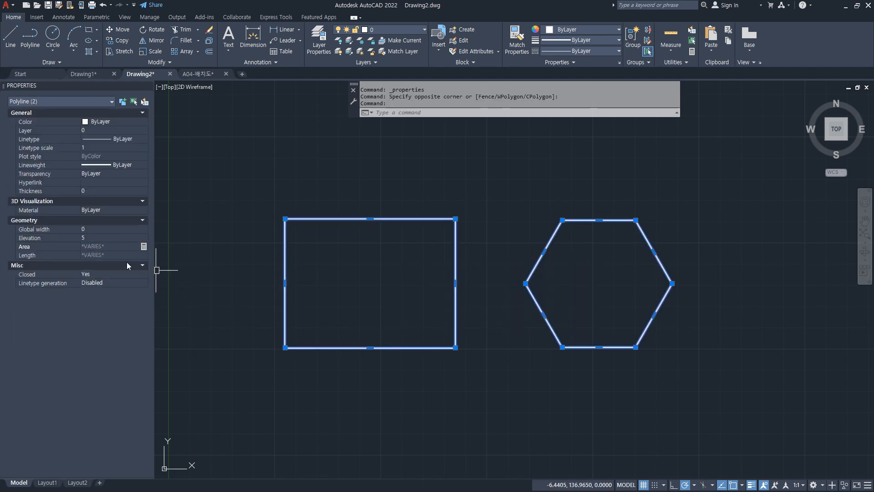
left_click(64, 239)
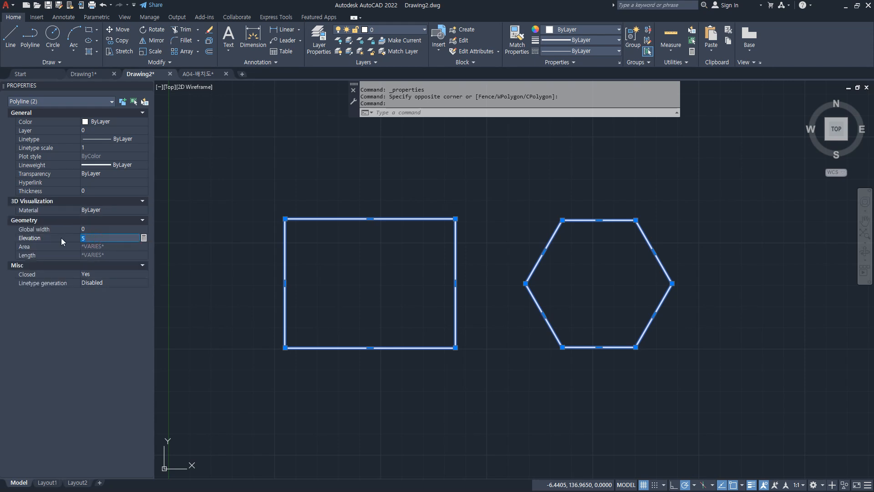
type("0")
key("Return")
- Set the global width of the rectangle and hexagon to 10, deselect them and close the properties
left_click(91, 229)
key("BackSpace")
type("10")
key("Return")
key("Escape")
key("Escape")
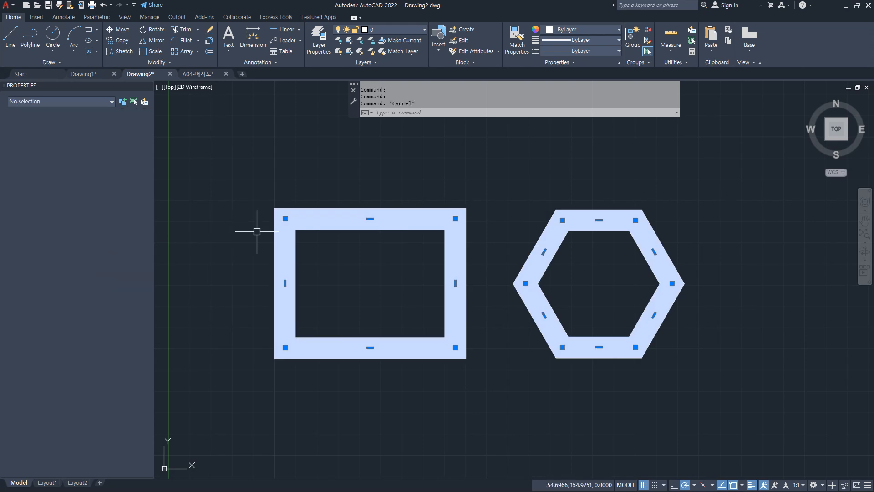
key("Escape")
key("ctrl+1")
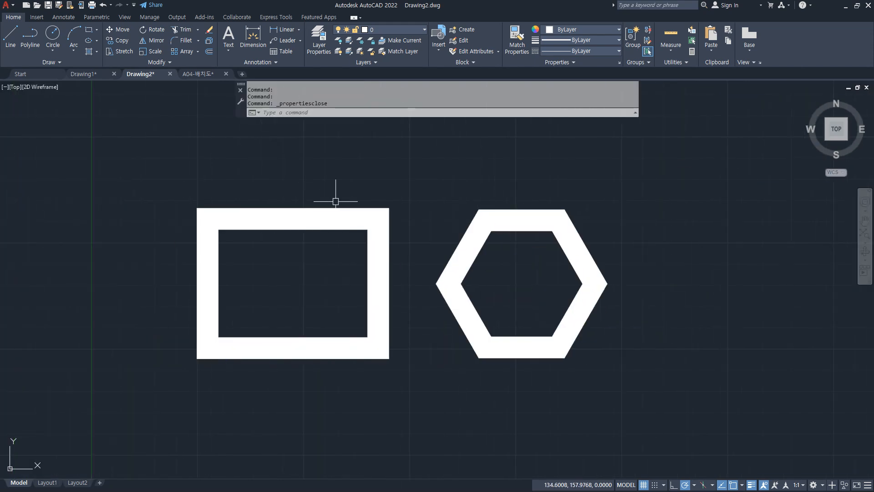
- Explode the wide rectangle and hexagon into separate lines
type("x")
key("Return")
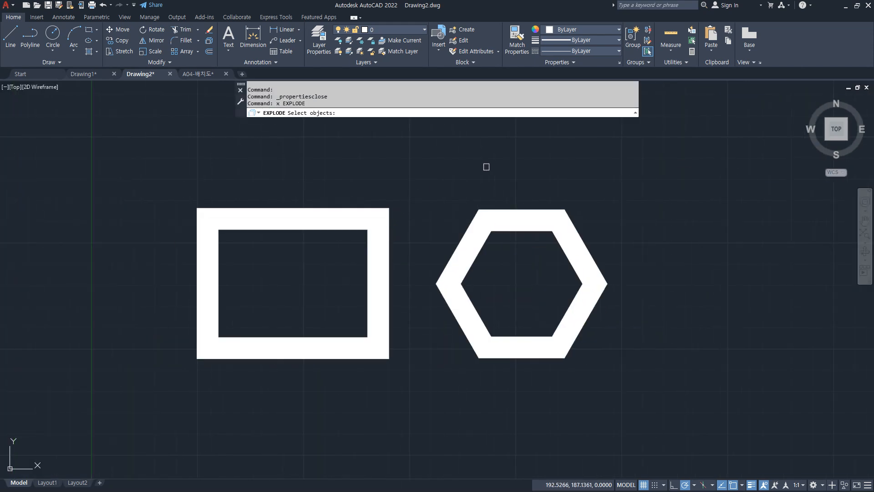
left_click(524, 144)
left_click(322, 252)
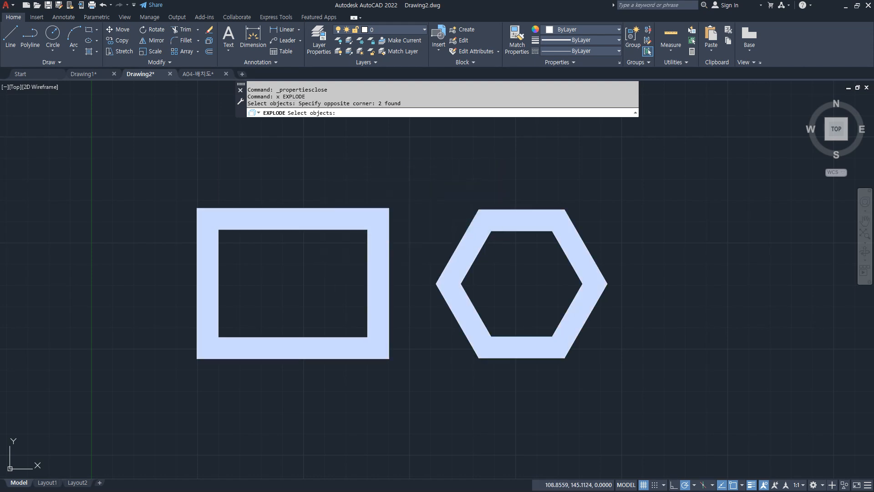
key("Return")
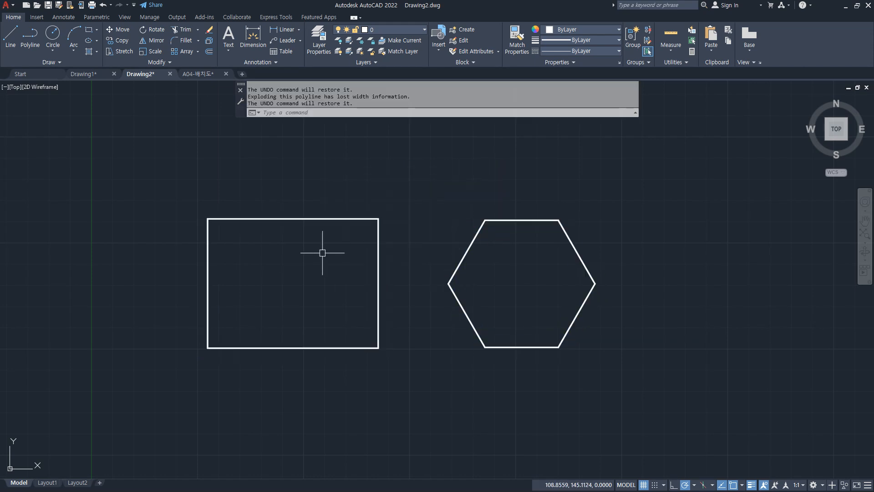
- Delete the exploded rectangle's top edge and the exploded hexagon's bottom edge
left_click(322, 253)
left_click(258, 170)
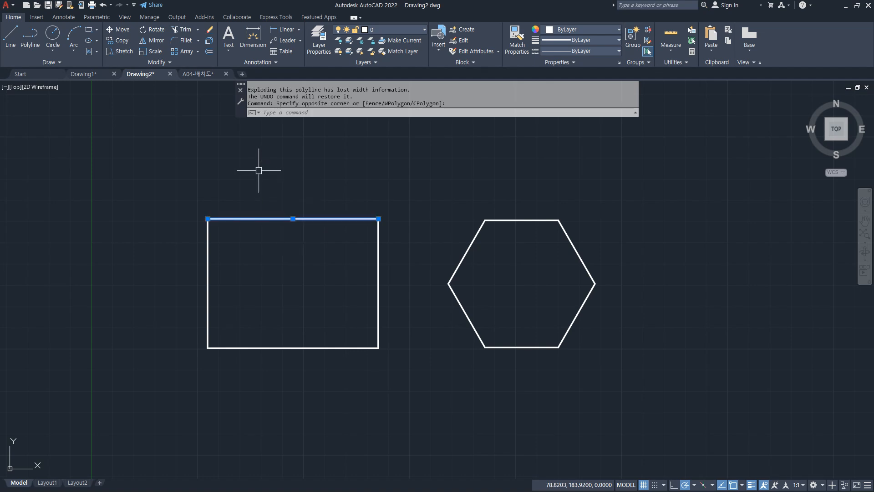
key("Delete")
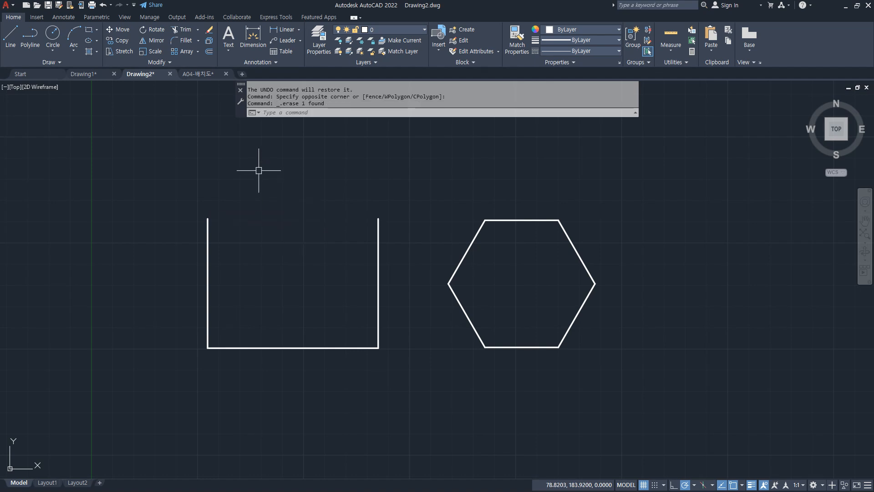
left_click(563, 375)
left_click(523, 314)
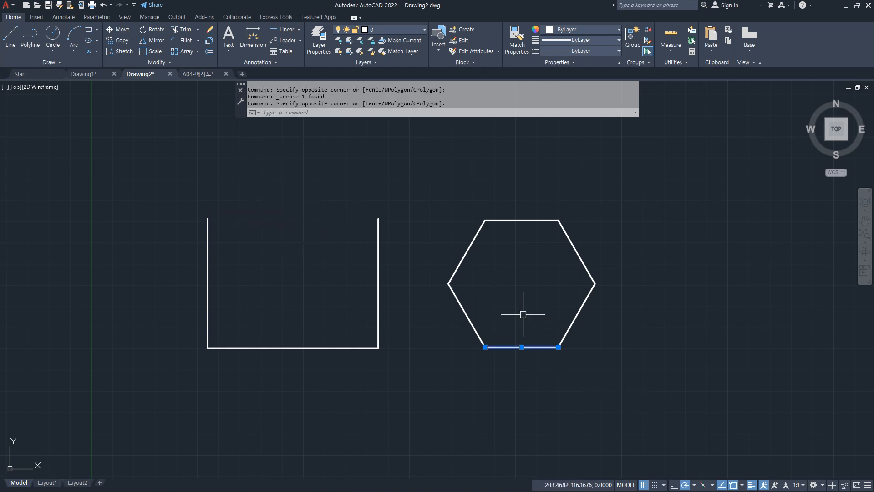
key("Delete")
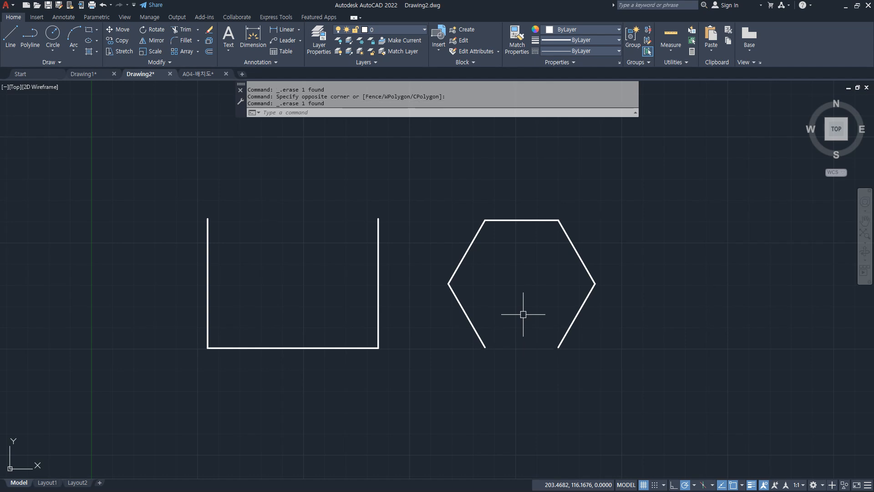
- Draw a connected, stepped chain of seven line segments above the open rectangle and hexagon
scroll(535, 308, "down", 2)
middle_click_drag(535, 308, 396, 353)
type("l")
key("space")
left_click(291, 226)
left_click(461, 225)
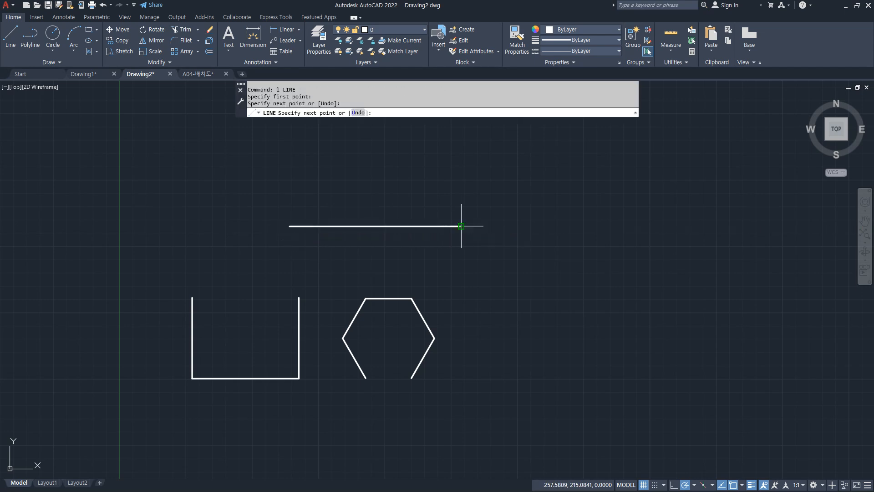
left_click(461, 285)
left_click(519, 285)
left_click(518, 167)
left_click(571, 167)
left_click(570, 257)
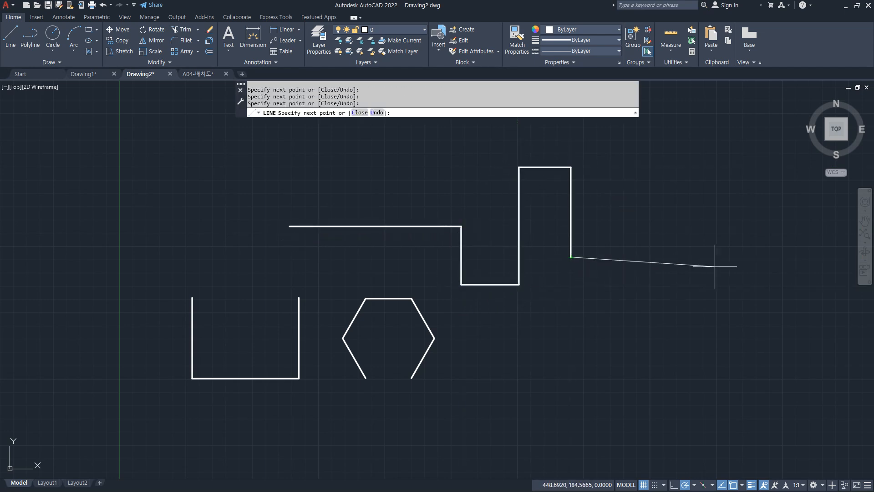
left_click(704, 258)
key("space")
- Join the seven lines of the stepped chain into one polyline, select it to check it and deselect it
left_click(686, 327)
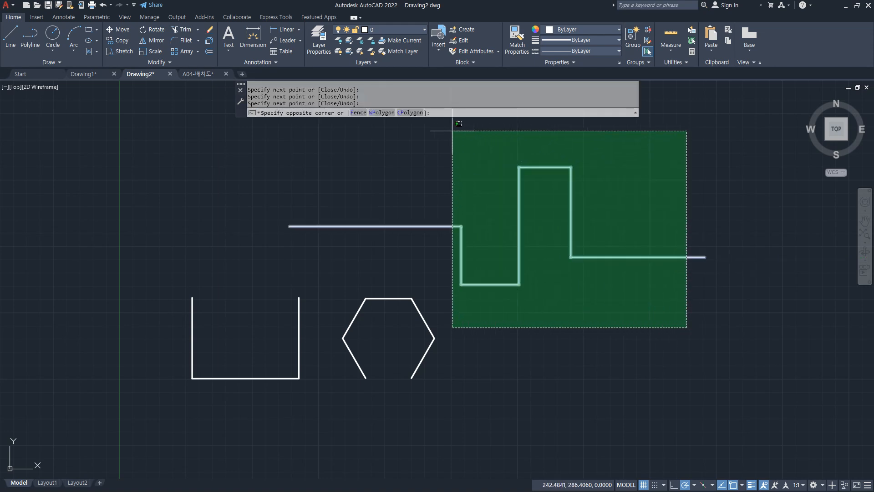
key("Escape")
type("j")
key("space")
left_click(623, 157)
left_click(448, 301)
key("Return")
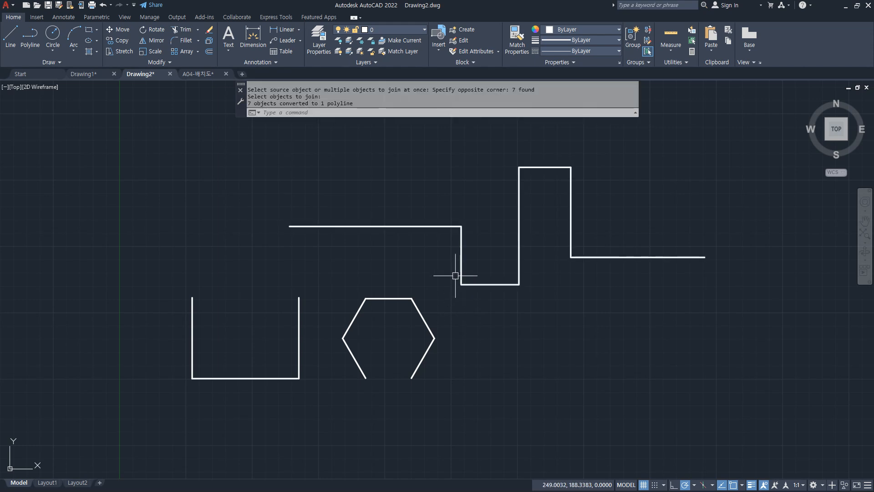
left_click(422, 226)
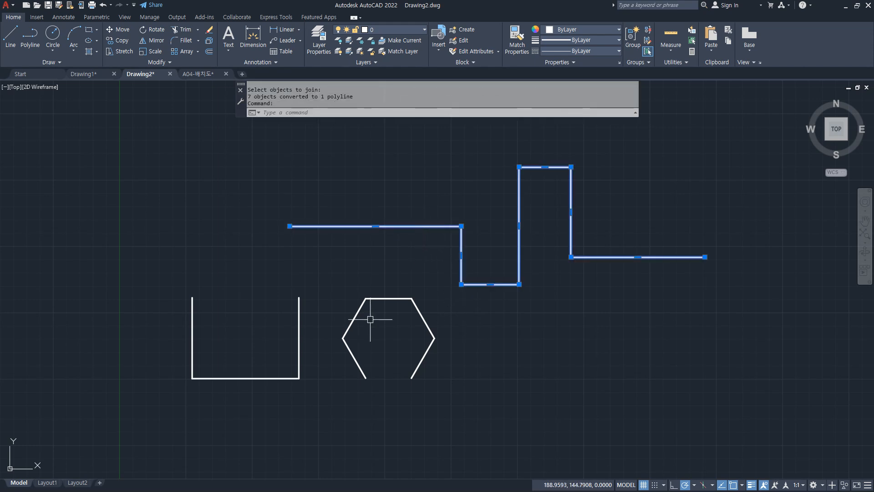
key("Escape")
key("Escape")
- Explode the stepped polyline back into separate lines, then select its first segment to check it and deselect it
type("x")
key("Return")
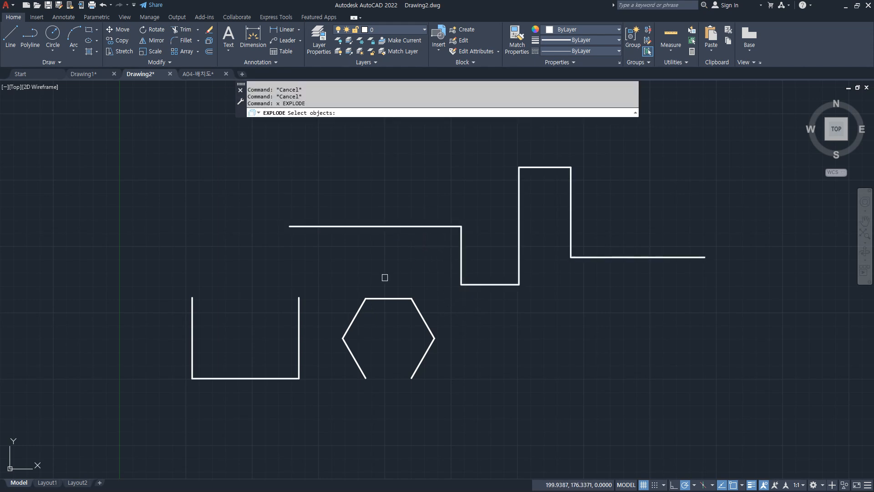
left_click(381, 225)
left_click(329, 259)
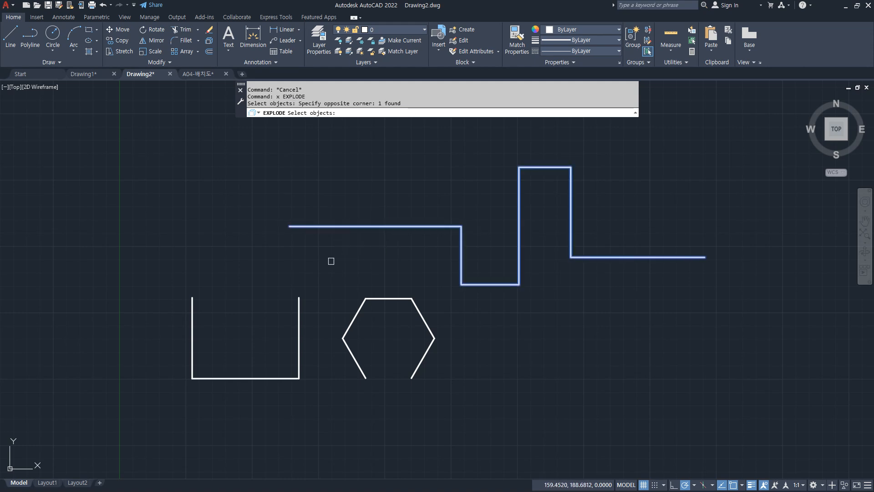
key("Return")
left_click(380, 225)
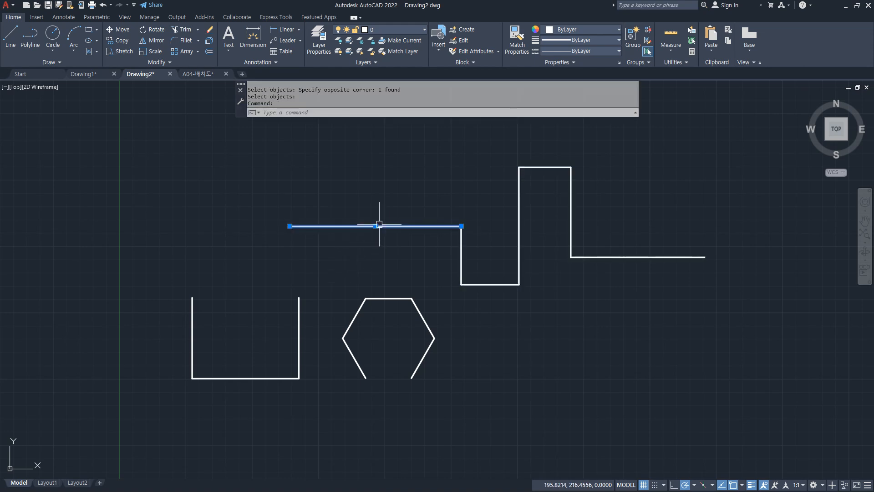
key("Escape")
- Switch to the Notepad notes to read the DIVide and MEasure entries, and return to AutoCAD
key("alt+Tab")
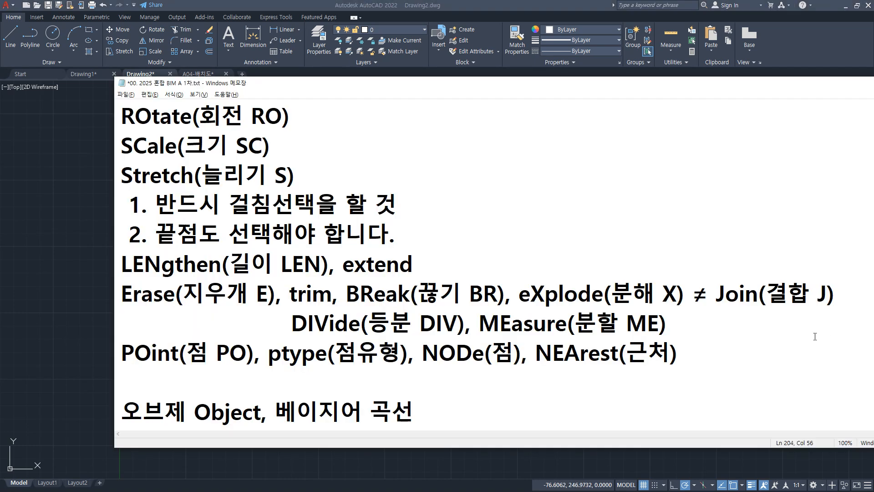
mouse_move(263, 347)
left_mouse_down()
mouse_move(660, 347)
mouse_move(283, 337)
mouse_move(261, 340)
mouse_move(714, 340)
left_mouse_up()
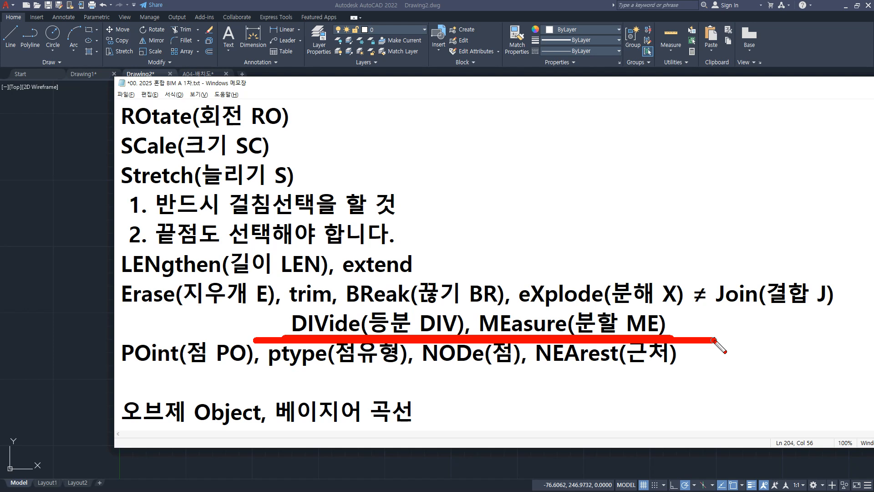
key("Escape")
left_click(68, 156)
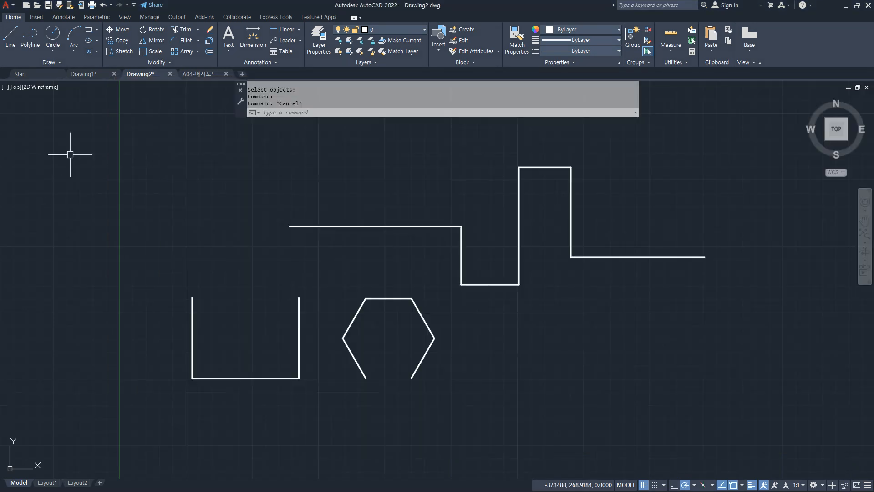
- Delete all the lines of the stepped chain, open rectangle and open hexagon
left_click(706, 134)
left_click(132, 454)
key("Delete")
- Draw a single long diagonal line rising to the right across the empty drawing area
type("z")
key("Return")
type("a")
key("Return")
type("l")
key("Return")
left_click(216, 370)
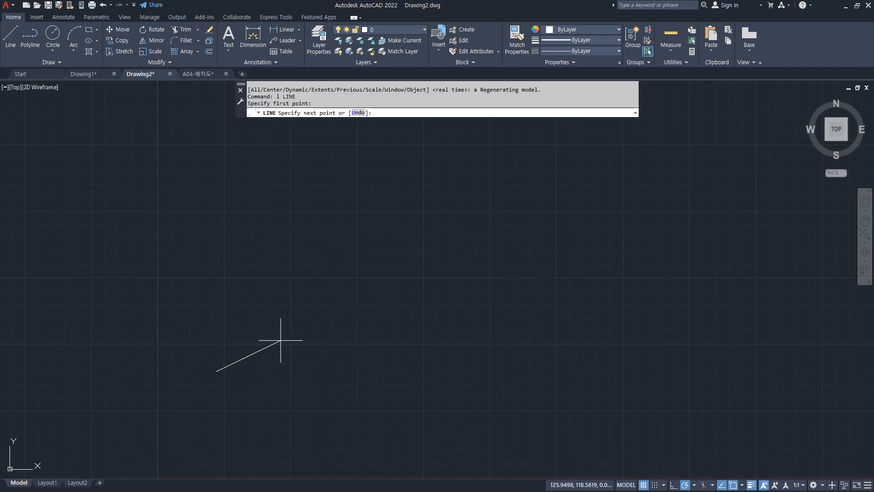
left_click(575, 170)
key("Return")
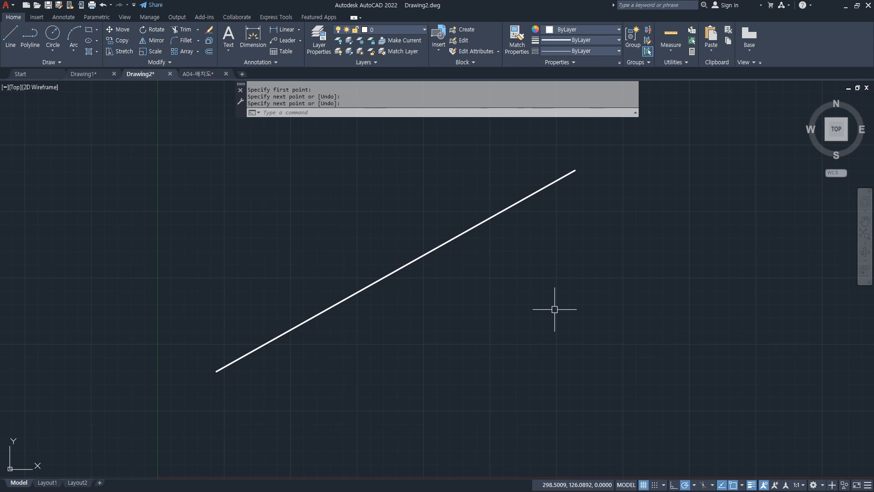
- Draw a connected, stepped chain of seven line segments above the diagonal line
middle_click_drag(367, 255, 453, 363)
type("l")
key("Return")
left_click(260, 195)
left_click(368, 195)
left_click(368, 232)
left_click(417, 232)
left_click(417, 150)
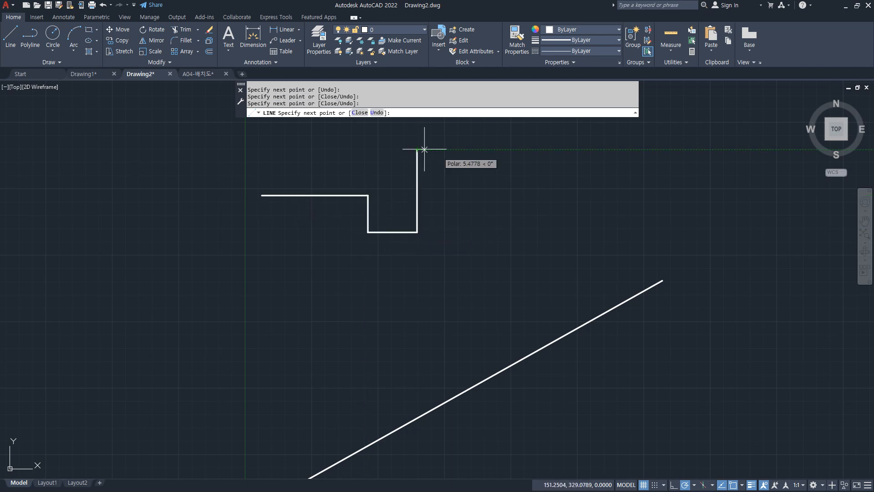
left_click(477, 149)
left_click(477, 208)
left_click(610, 208)
key("Return")
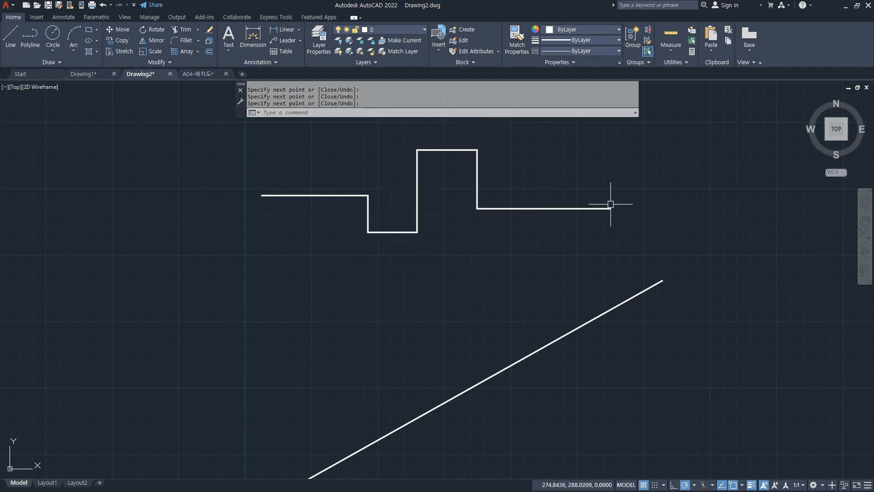
- Join all segments of the new stepped chain into one polyline
type("j")
key("Return")
left_click(569, 235)
left_click(296, 122)
key("Return")
- Draw a circle of radius 7 centred on the stepped polyline's left endpoint
type("c")
key("Return")
left_click(262, 196)
type("7")
key("Return")
- Array the circle along the stepped polyline as a path array, view its Divide and Measure methods, and leave the array options
type("ar")
key("Return")
left_click(263, 199)
key("Return")
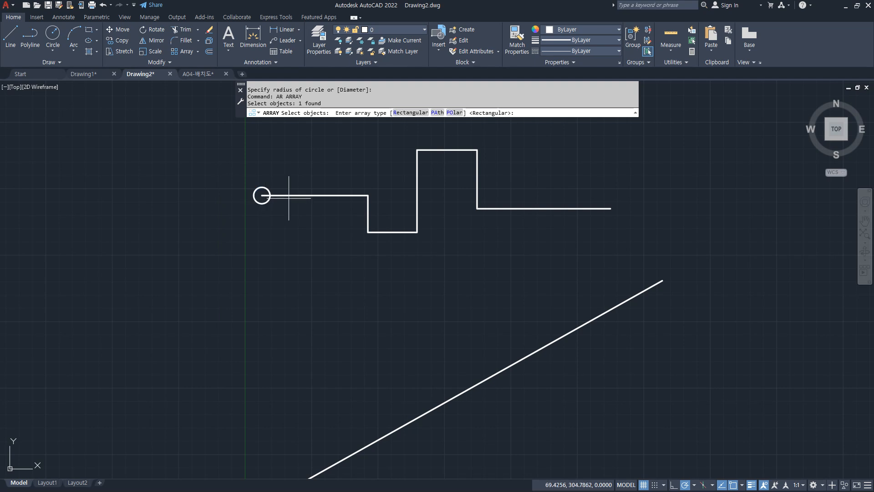
left_click(444, 113)
left_click(338, 196)
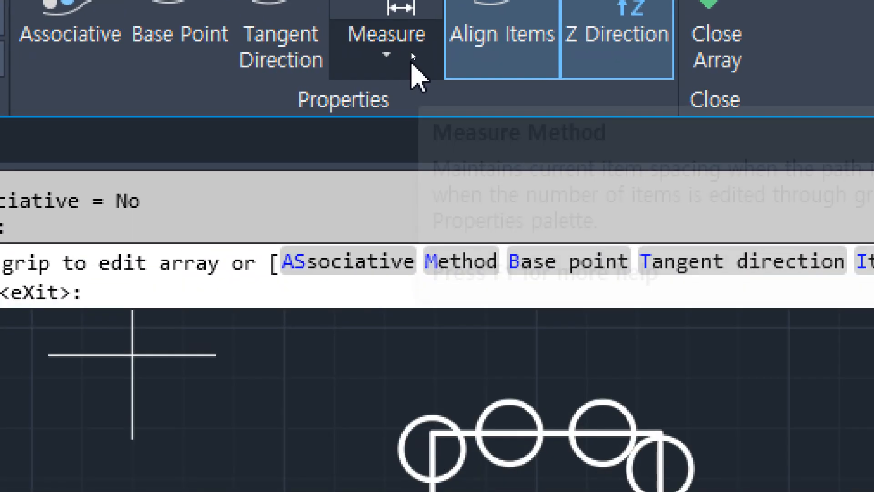
left_click(411, 51)
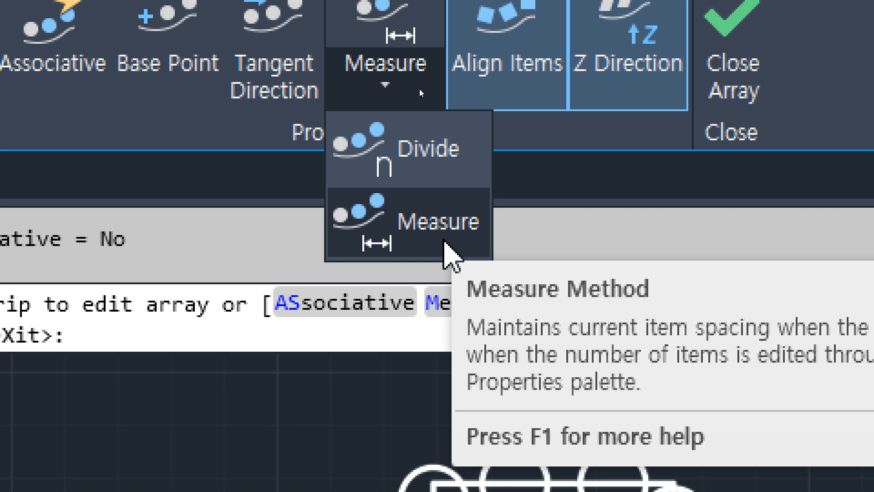
key("Escape")
key("Escape")
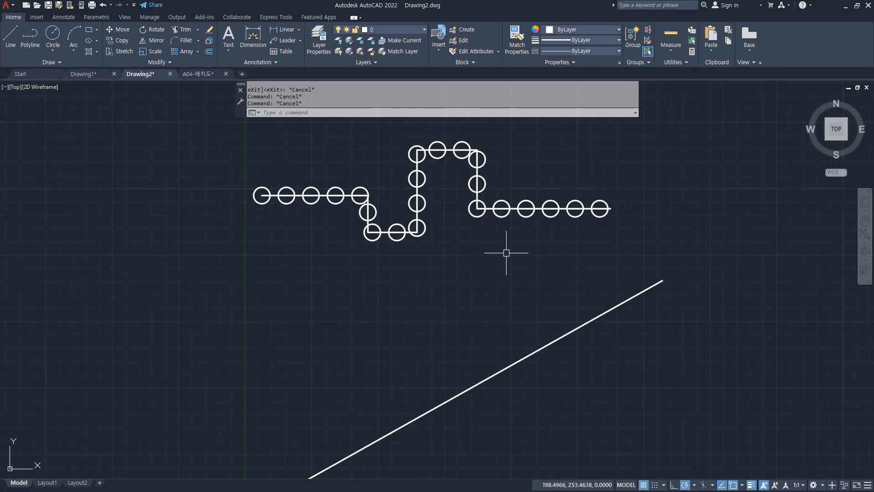
- Erase the arrayed circles and the stepped polyline, leaving only the diagonal line
left_click(522, 254)
left_click(239, 138)
type("e")
key("Return")
left_click(630, 232)
left_click(432, 167)
type("e")
key("Return")
- Divide the diagonal line into 6 equal segments with the DIVIDE command
type("z")
key("Return")
type("a")
key("Return")
type("aiv")
key("Return")
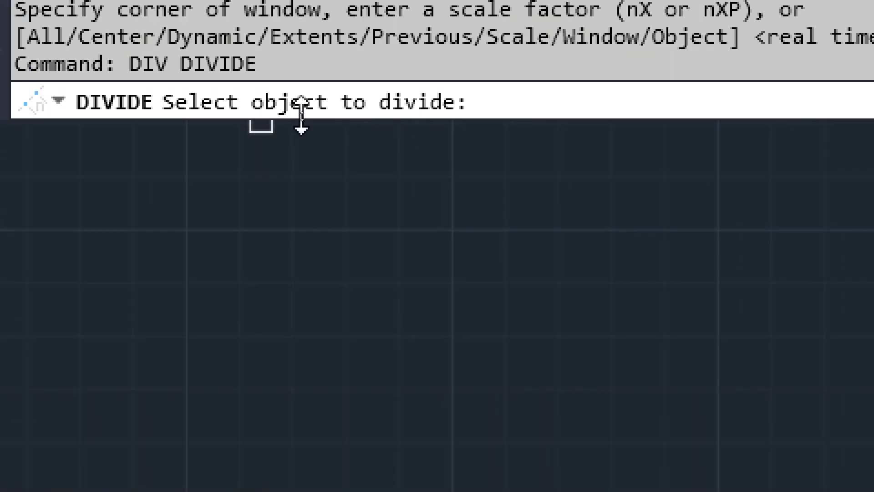
left_click(763, 419)
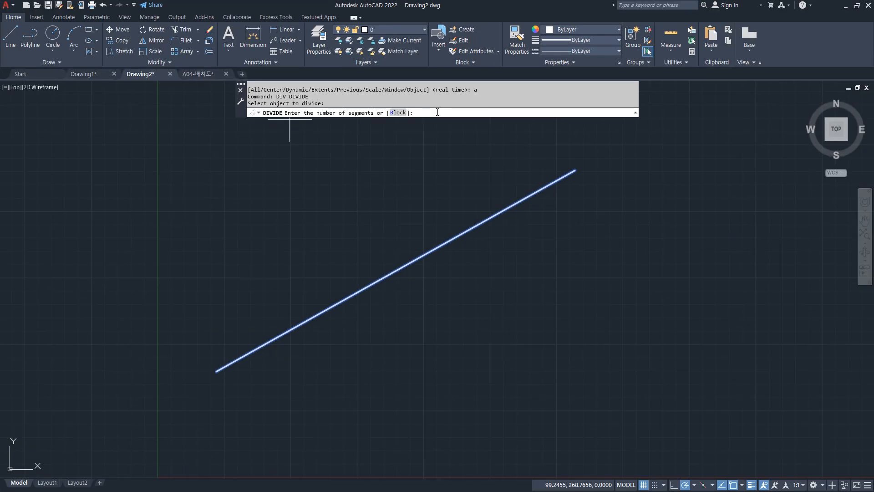
key("Return")
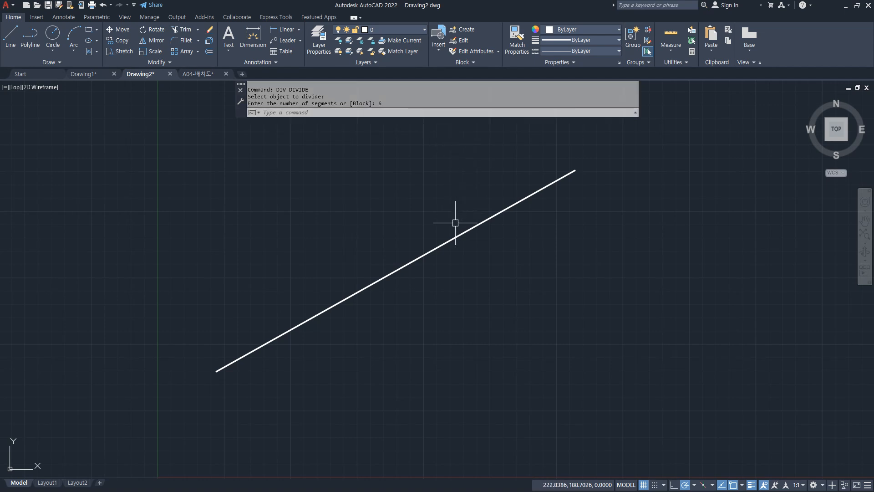
- Select the diagonal line alone, then together with everything around it to examine the division points, and deselect
left_click(448, 240)
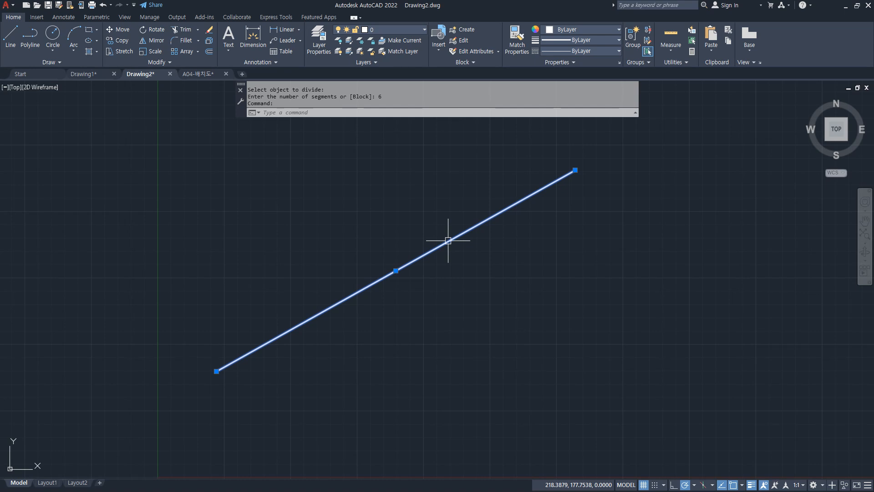
key("Escape")
key("Escape")
left_click(142, 117)
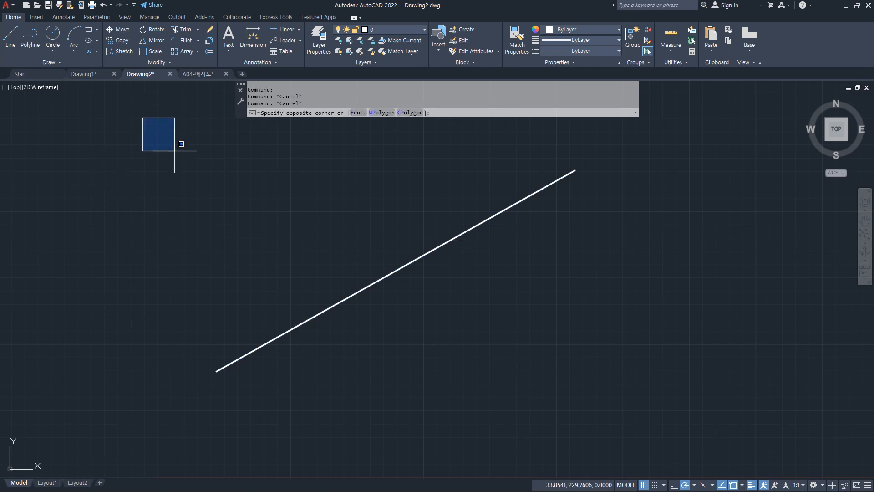
left_click(638, 411)
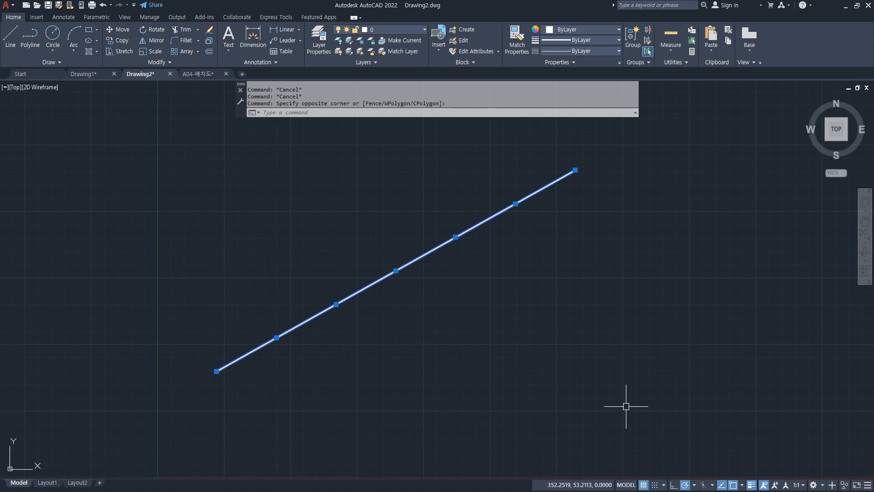
key("Escape")
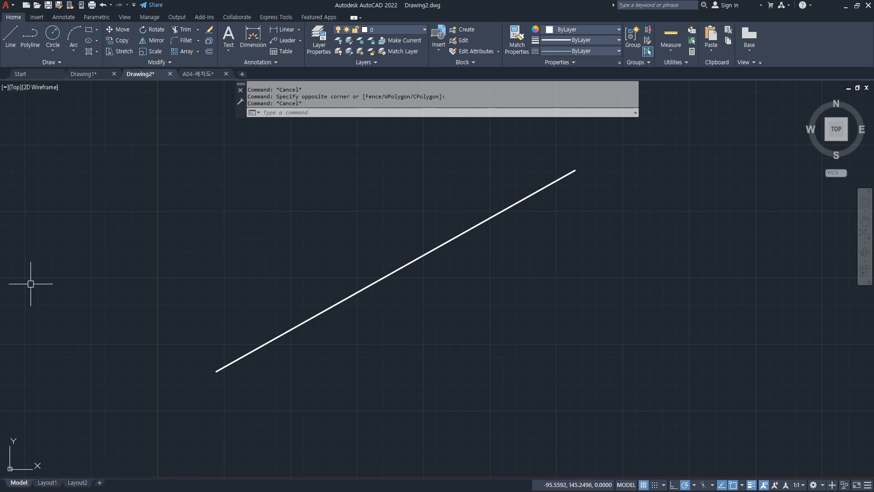
- Switch to the Notepad notes to read the POint, ptype, NODe and NEArest entries, and return to AutoCAD
key("alt+Tab")
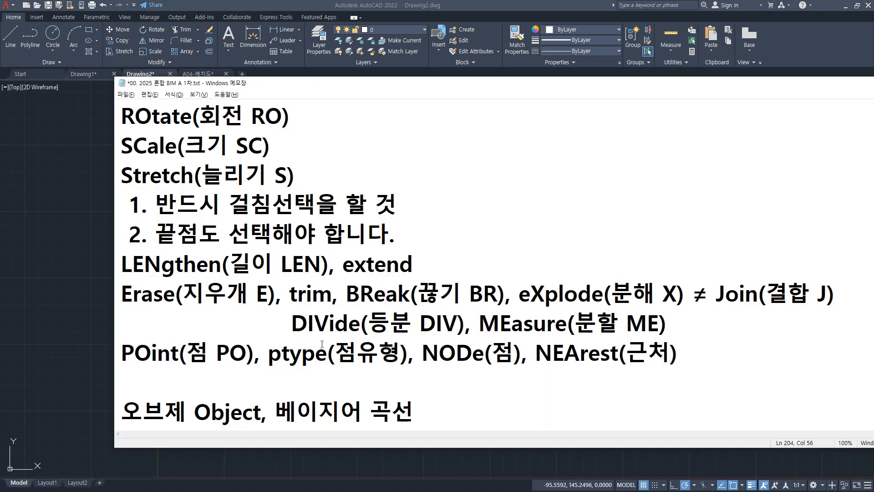
left_click_drag(105, 364, 730, 364)
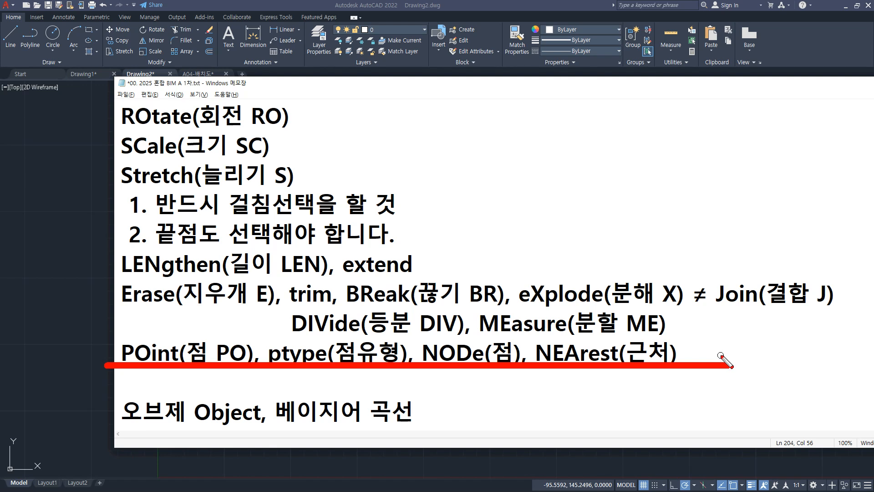
key("Escape")
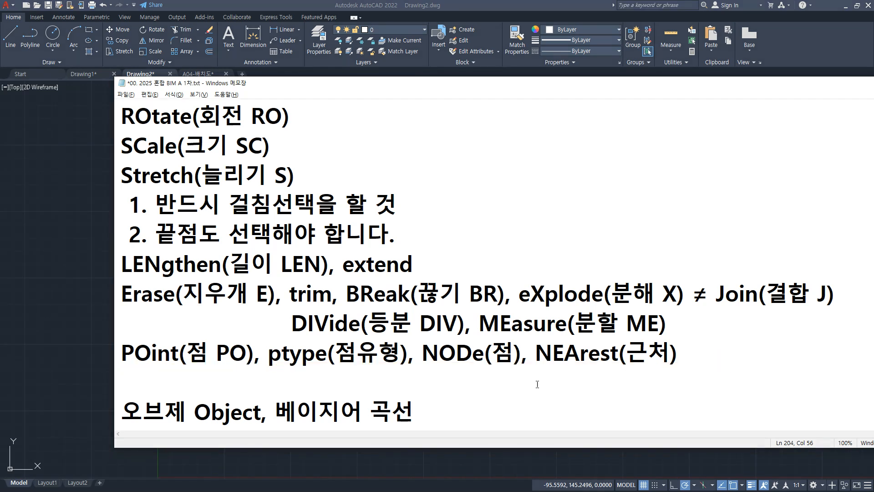
left_click(56, 256)
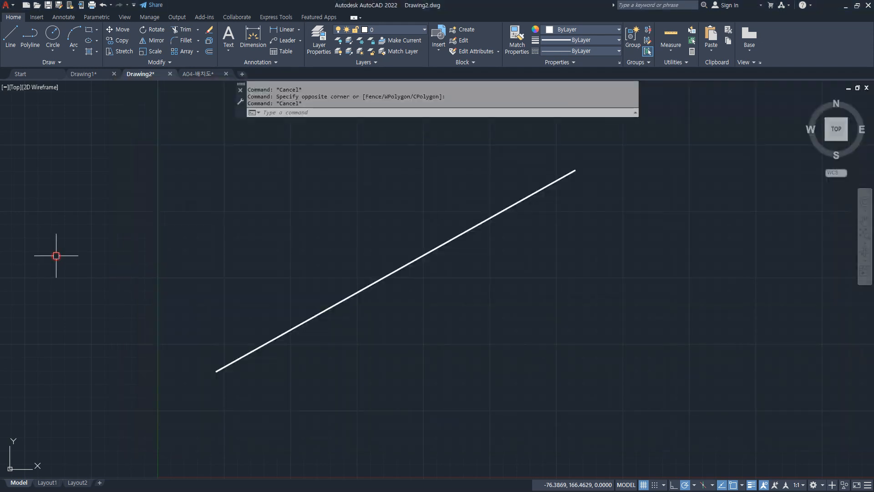
- Place four scattered single points above and to the left of the diagonal line with the POINT command
type("PO")
key("Return")
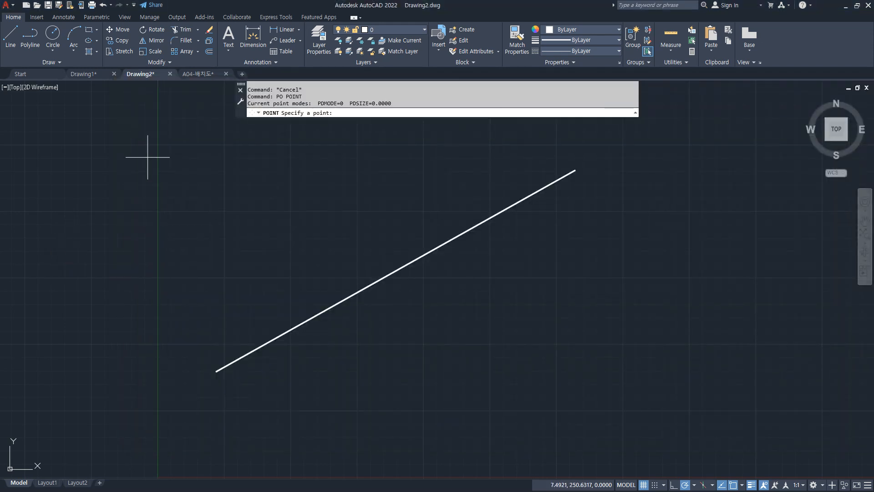
left_click(181, 137)
left_click(235, 231)
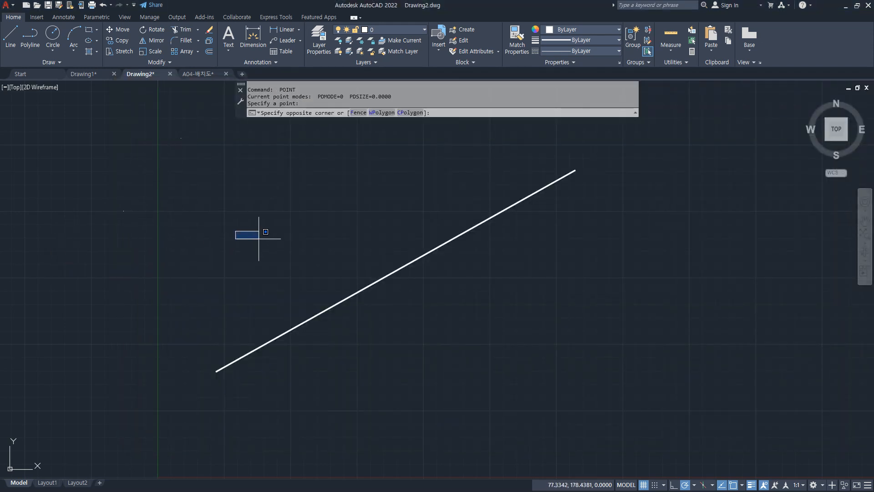
key("space")
left_click(278, 242)
key("space")
left_click(225, 230)
key("space")
left_click(278, 177)
- Select the four single points together to examine their locations, and deselect them
left_click(319, 135)
left_click(18, 294)
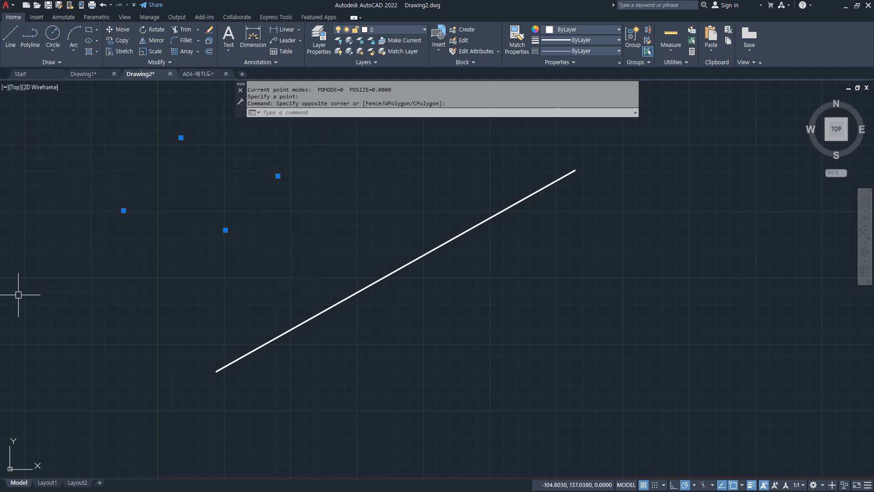
key("Escape")
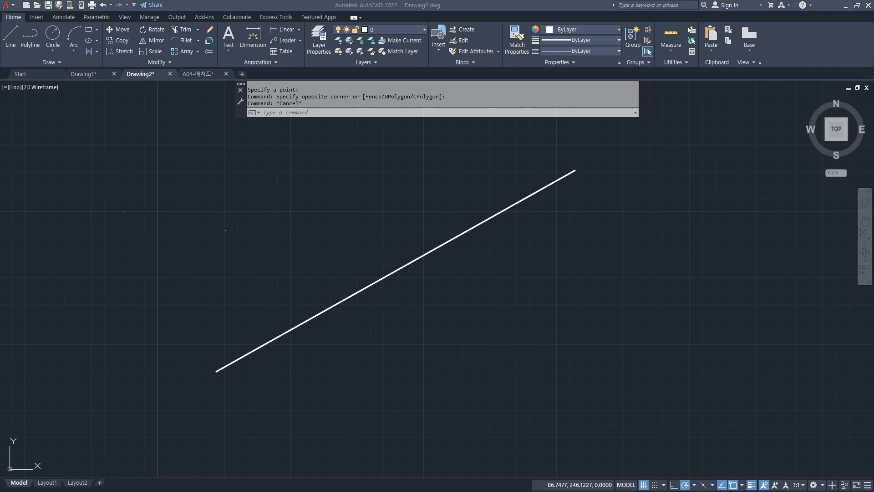
- Switch to the Notepad notes, underline the ptype entry to point it out, and return to AutoCAD
key("alt+Tab")
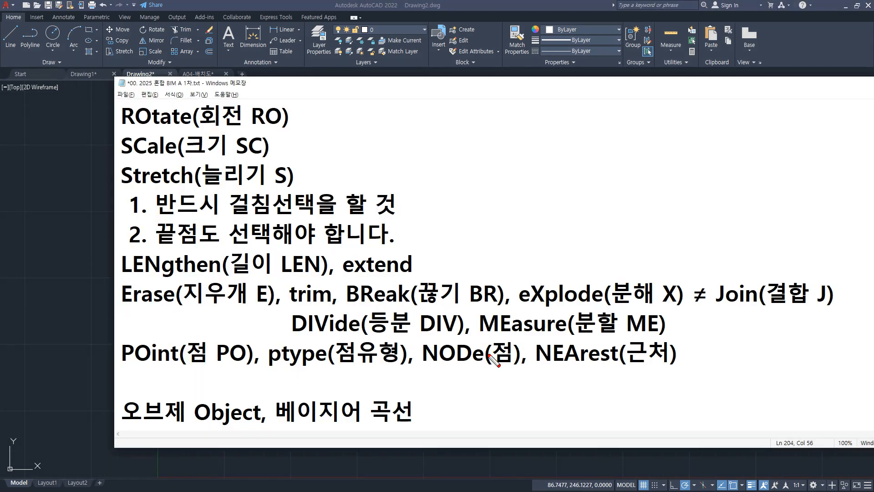
left_click_drag(267, 372, 405, 372)
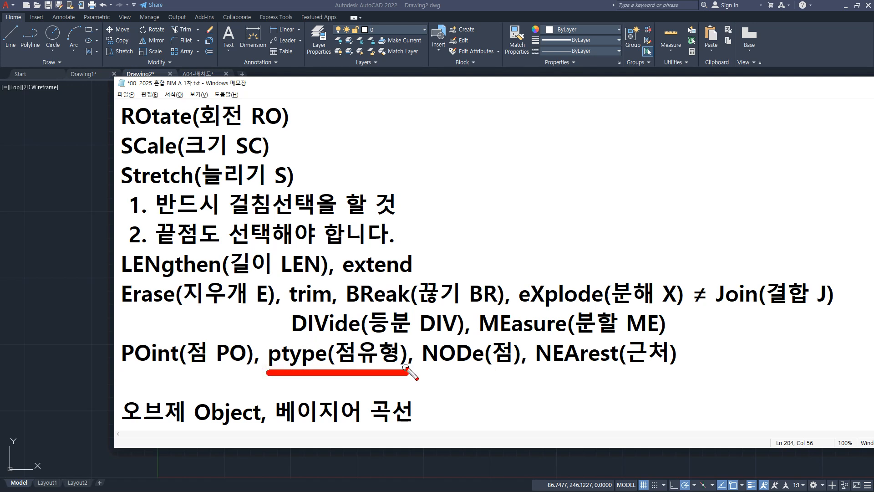
key("Escape")
key("alt+Tab")
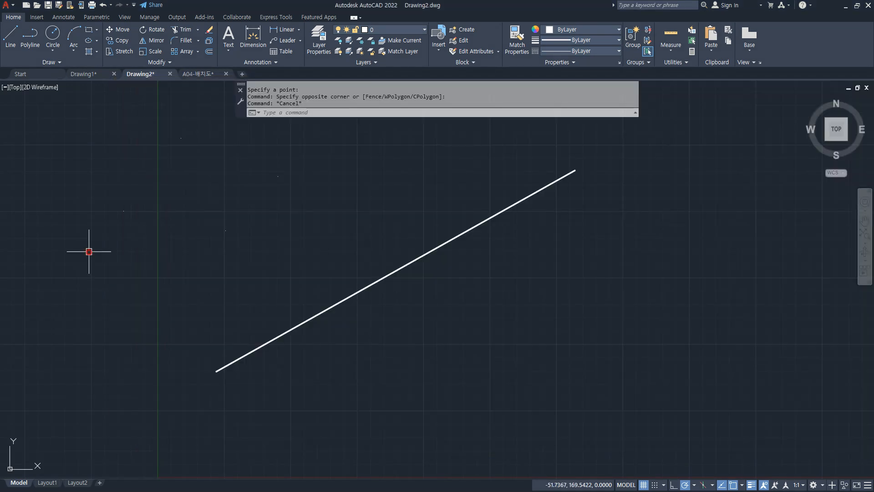
- Change the point style with PTYPE to the crossed circle inside a square
type("ptype")
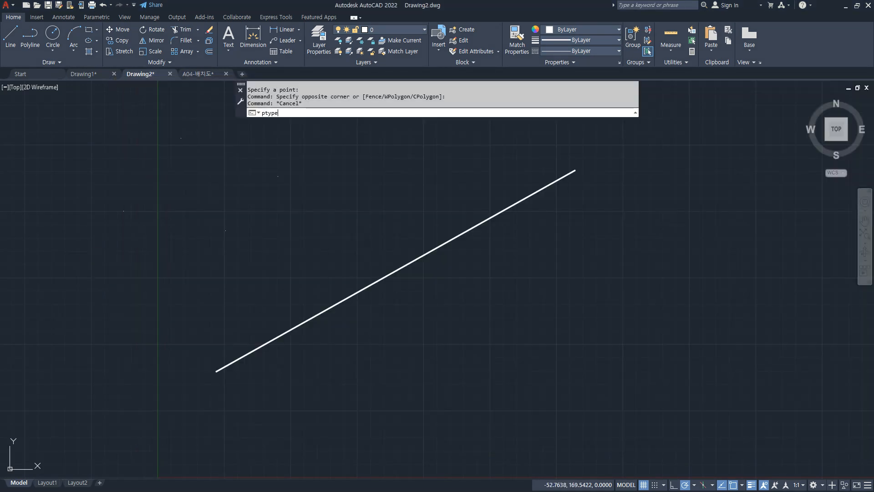
key("Return")
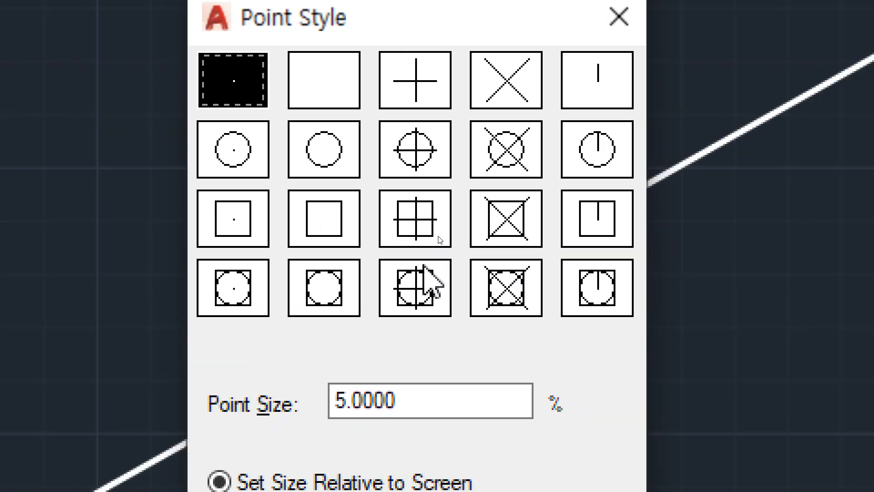
left_click(430, 252)
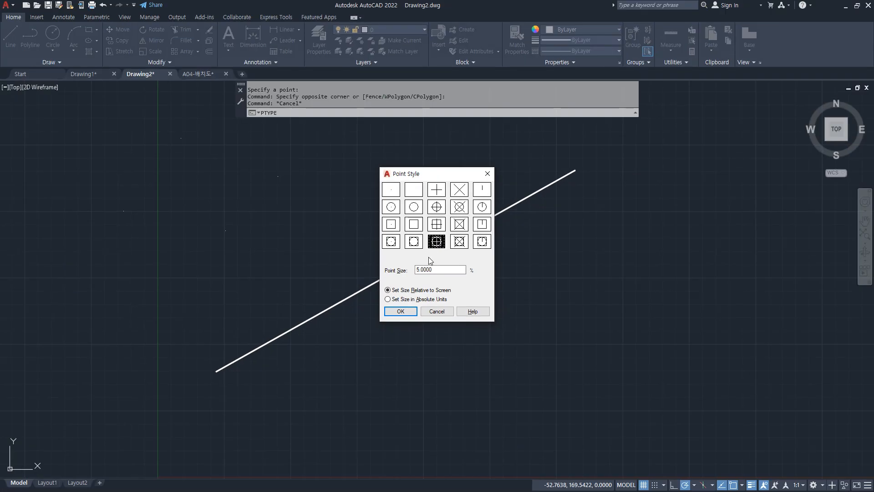
left_click(409, 309)
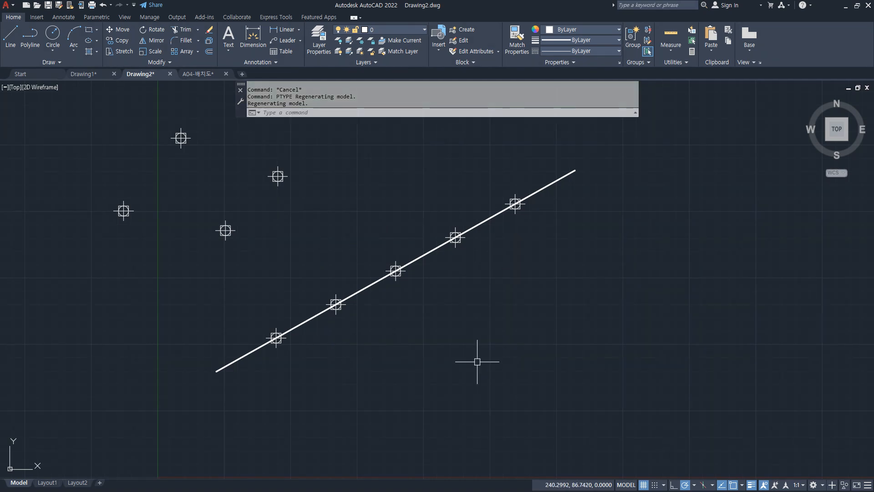
- Try other point styles on the drawing in turn: the crossed circle, the X, and the circle inside a square with a centre dot
key("Return")
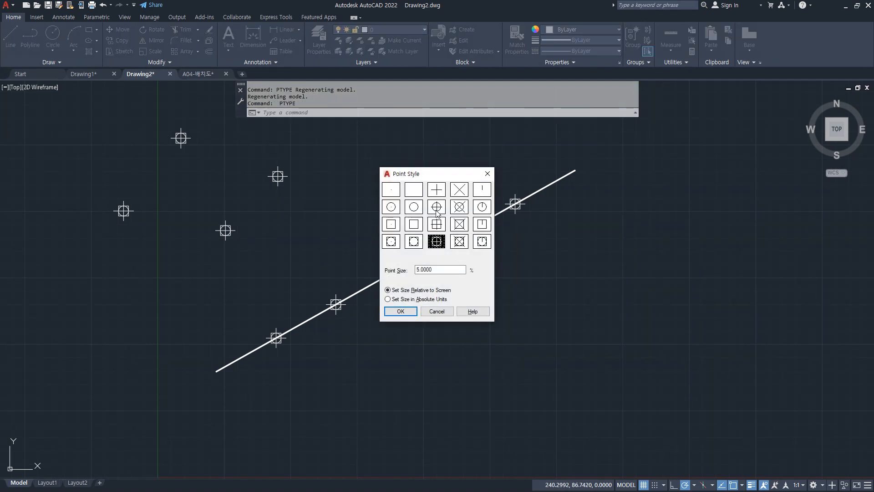
left_click(400, 311)
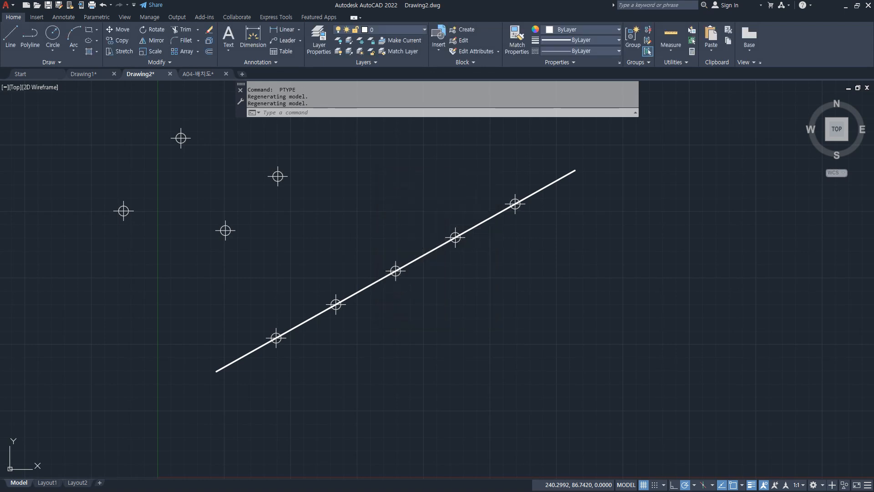
key("Return")
left_click(461, 190)
left_click(408, 311)
key("Return")
left_click(388, 241)
left_click(400, 311)
- Return the point style to the crossed circle inside a square
key("Return")
left_click(435, 241)
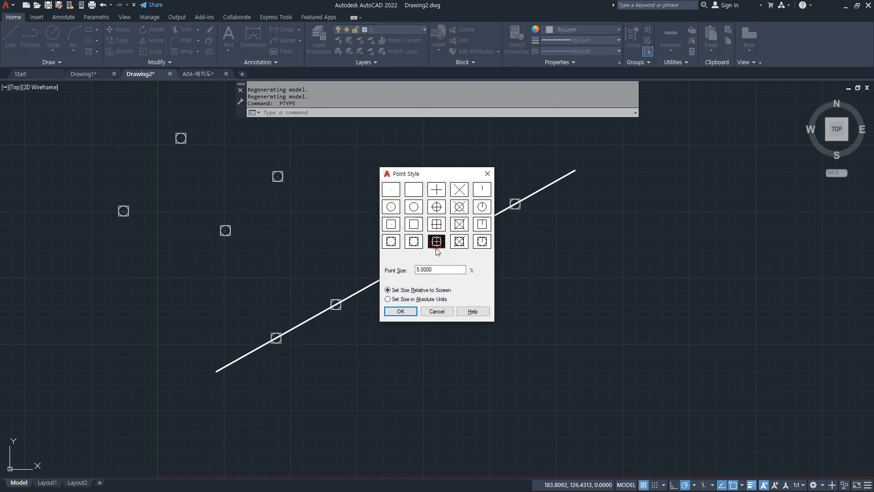
left_click(401, 308)
- Set the point size to 10% relative to the screen
key("Return")
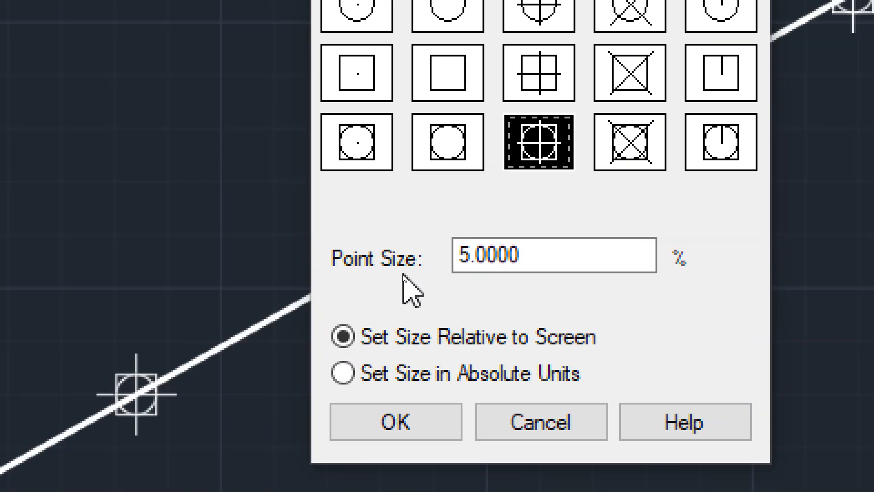
left_click(550, 264)
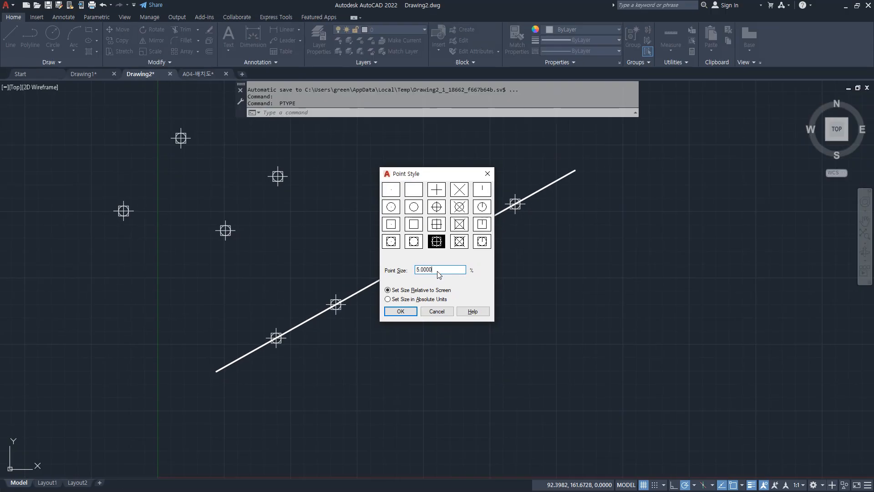
double_click(452, 270)
type("10")
key("Return")
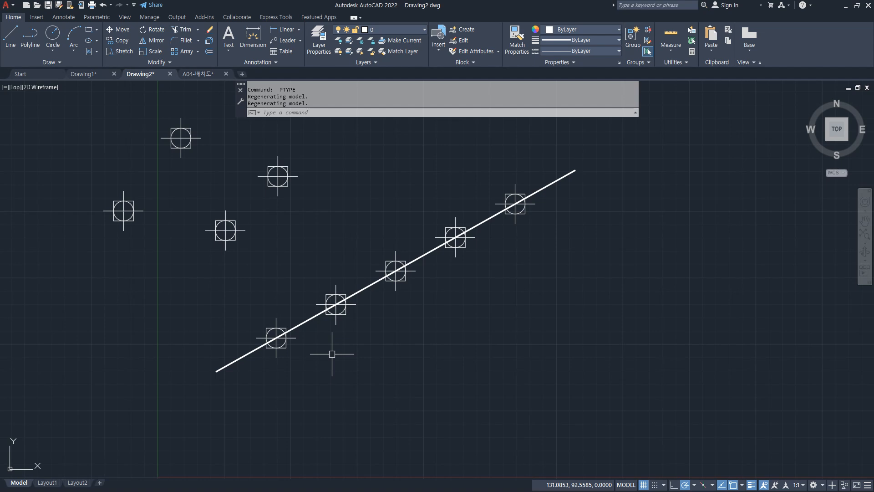
- Regenerate the drawing with REGEN at several closer and wider zoom levels to examine how the point markers are sized
scroll(332, 354, "up", 8)
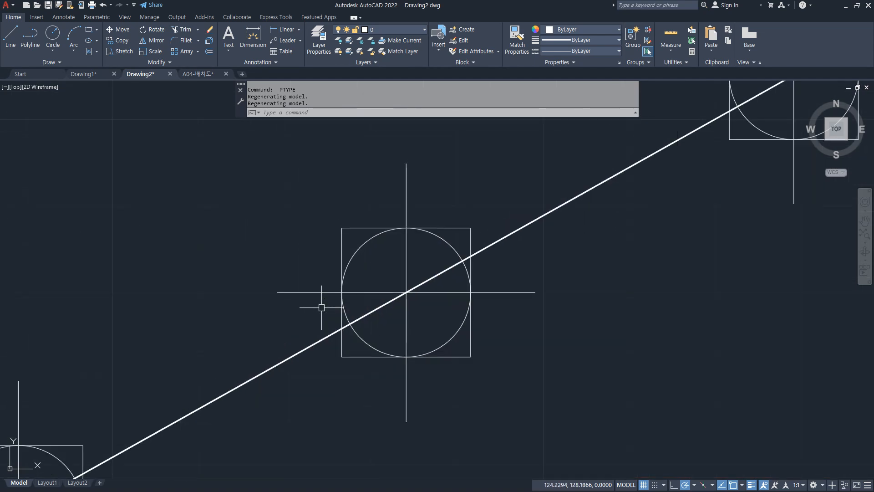
type("RE")
key("Return")
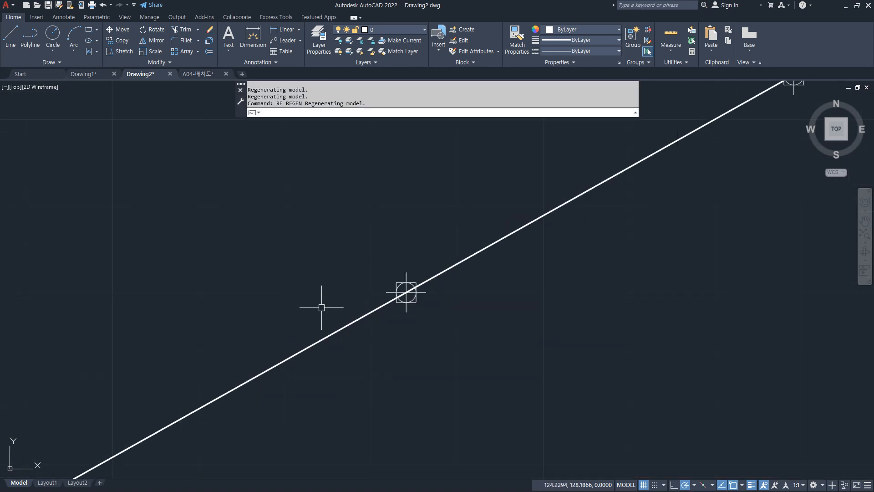
scroll(322, 307, "down", 8)
type("RE")
key("Return")
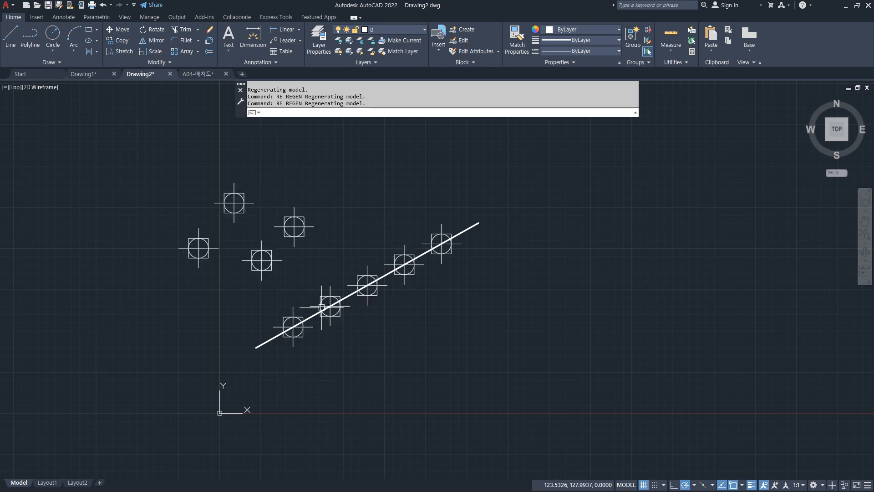
scroll(321, 307, "up", 4)
type("RE")
key("Return")
middle_click_drag(322, 307, 422, 365)
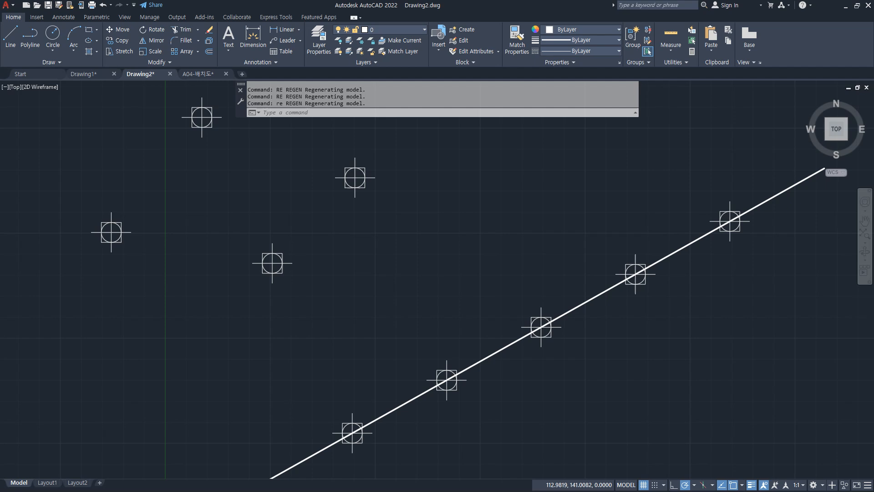
scroll(400, 357, "down", 2)
type("RE")
key("Return")
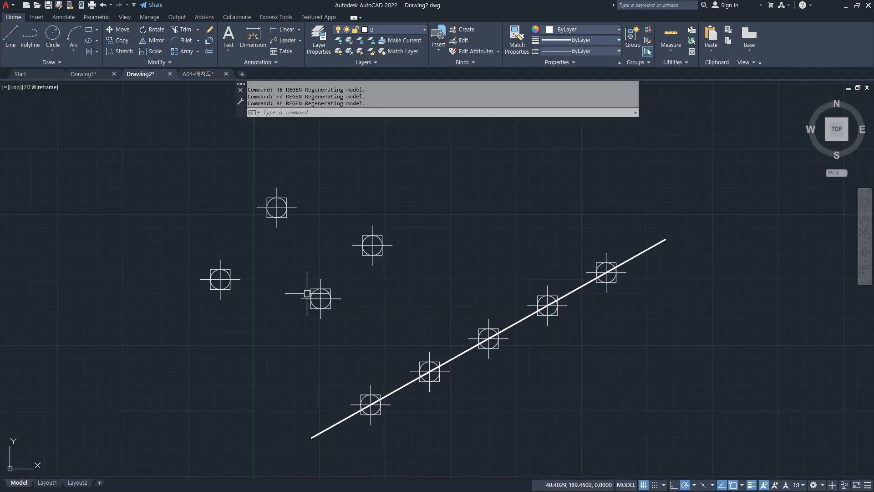
- Set the point size to 5% relative to the screen with PTYPE
type("ptype")
key("Return")
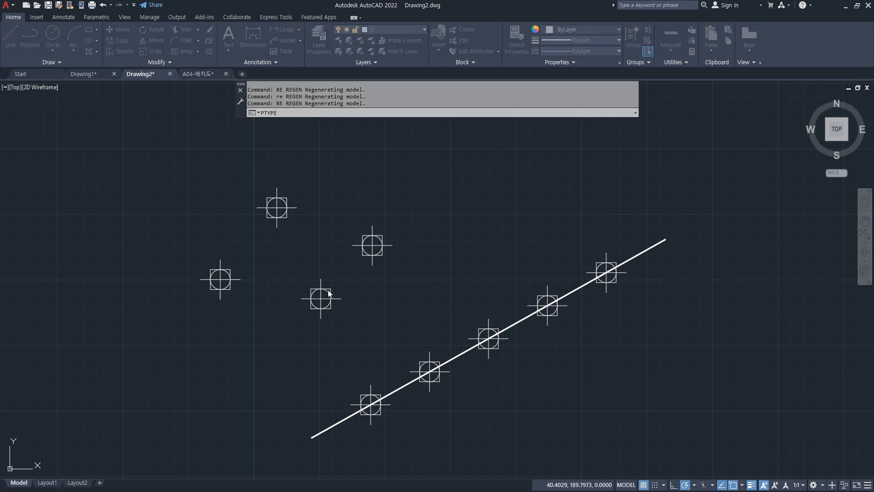
double_click(427, 270)
type("5")
key("Return")
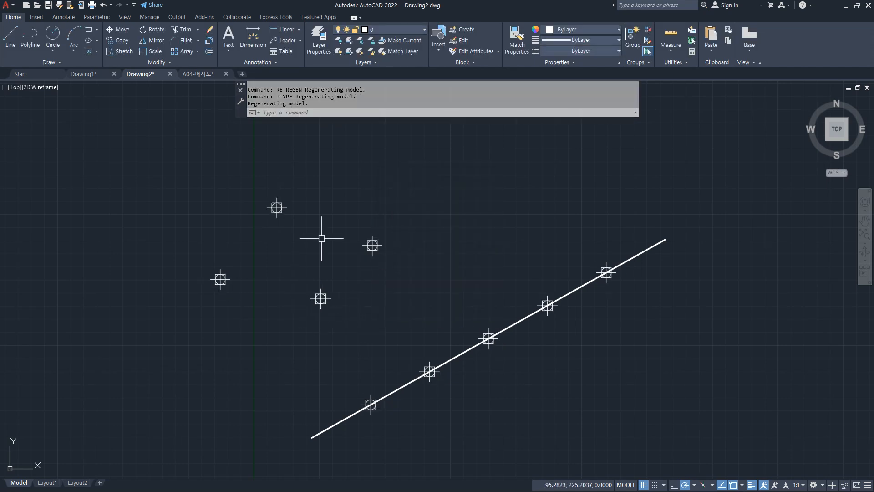
- Compare the 5% point markers before and after REGEN at close and wide zooms, and fit the drawing extents
scroll(336, 373, "up", 6)
scroll(347, 363, "down", 2)
middle_click_drag(357, 318, 425, 434)
middle_click_drag(291, 298, 334, 362)
scroll(334, 363, "up", 2)
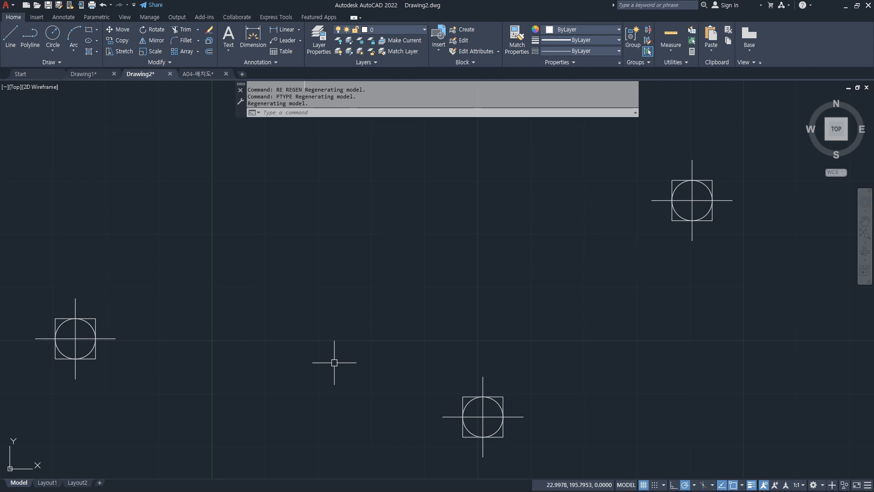
type("r")
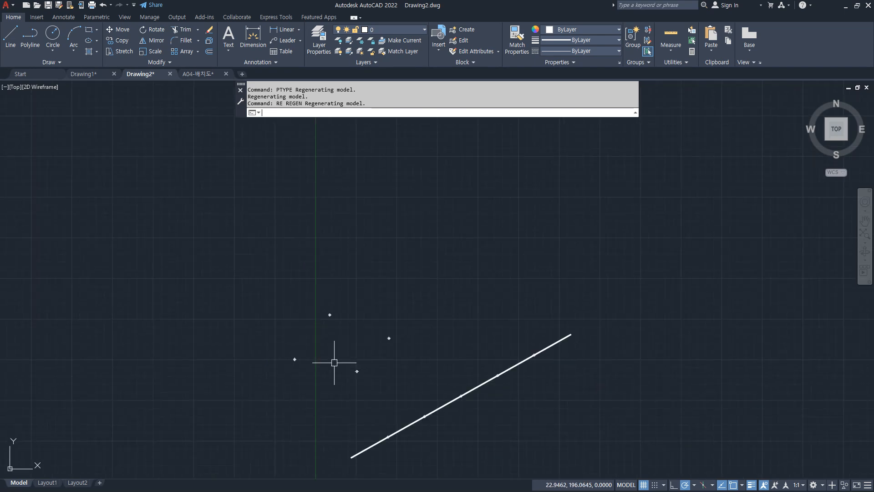
type("re")
key("Return")
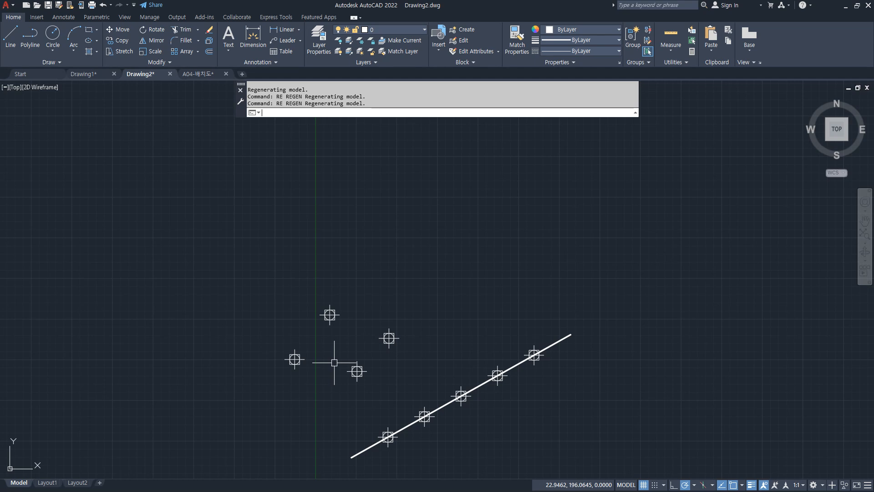
middle_click(334, 363)
middle_click(334, 362)
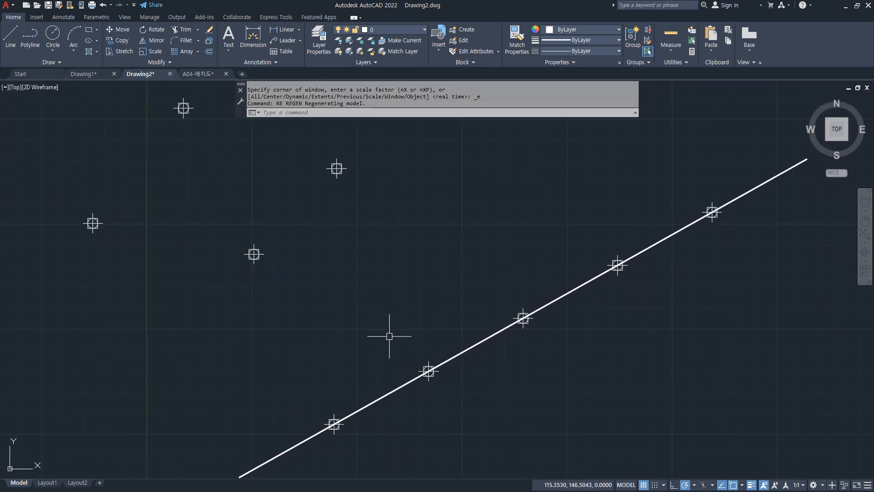
- Switch the point sizing to absolute units, with a size of 5 units
type("ptype")
key("Return")
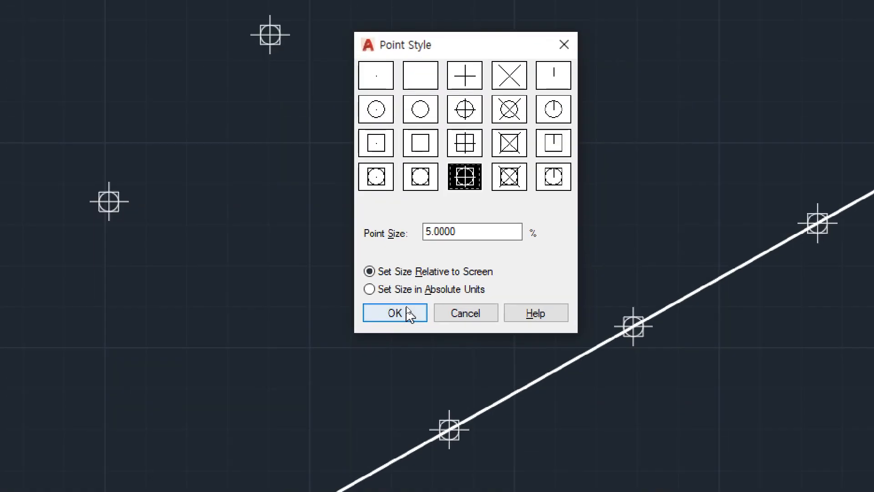
left_click(409, 301)
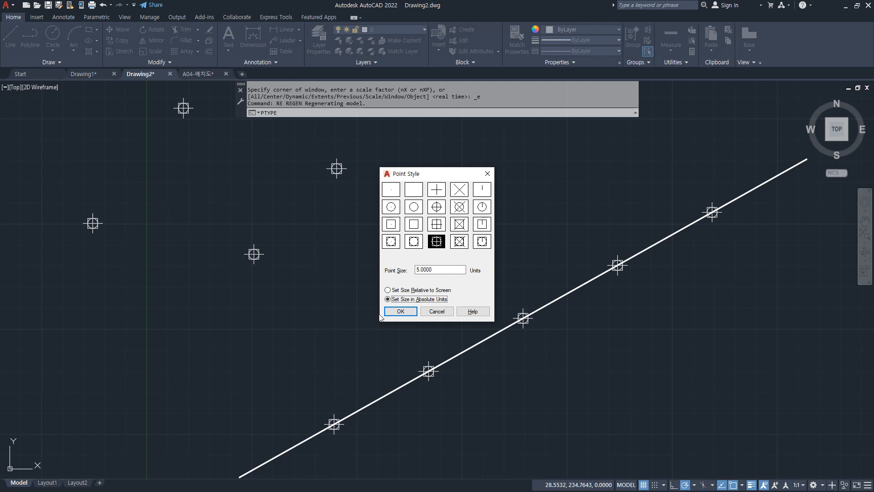
left_click(353, 348)
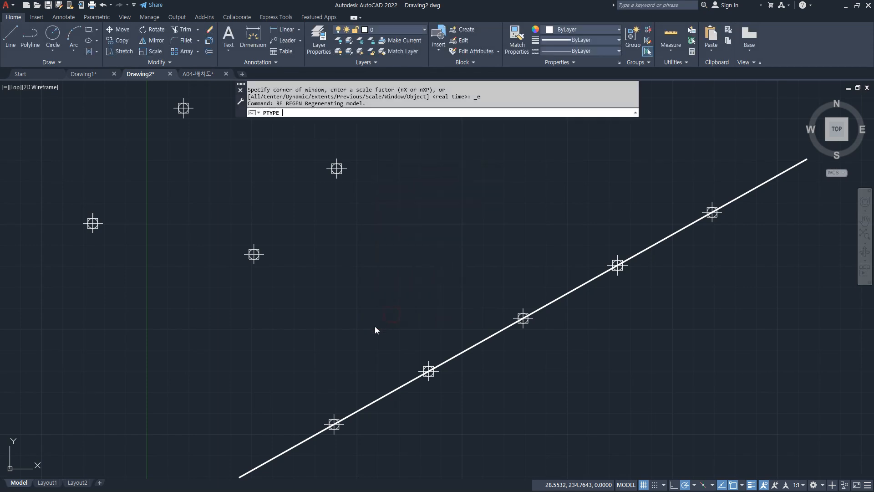
- Examine the absolute-size point markers at wide and close zooms, and regenerate the drawing
scroll(357, 289, "down", 4)
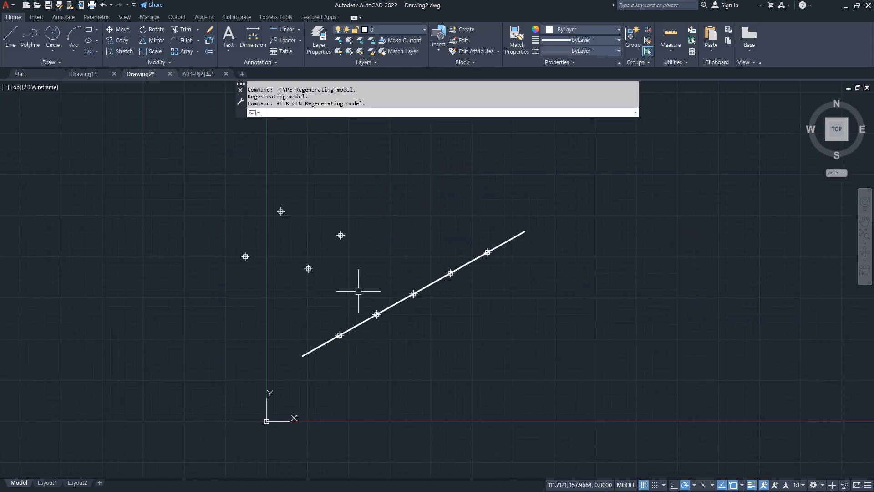
scroll(357, 290, "up", 8)
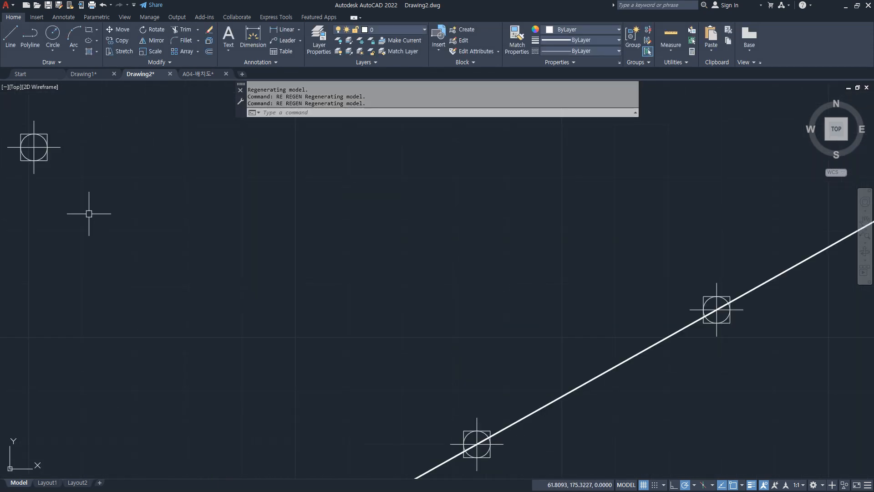
scroll(200, 227, "down", 5)
mouse_move(214, 235)
middle_mouse_down()
mouse_move(246, 252)
mouse_move(302, 314)
middle_mouse_up()
type("re")
key("Return")
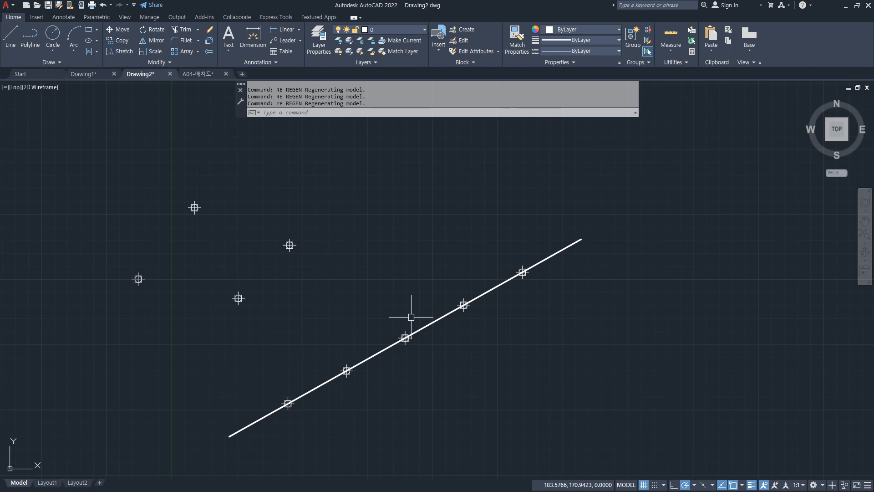
- Set the point sizing back to relative to the screen, with a size of 5%
scroll(269, 276, "up", 2)
left_click(447, 281)
type("ptype")
key("Return")
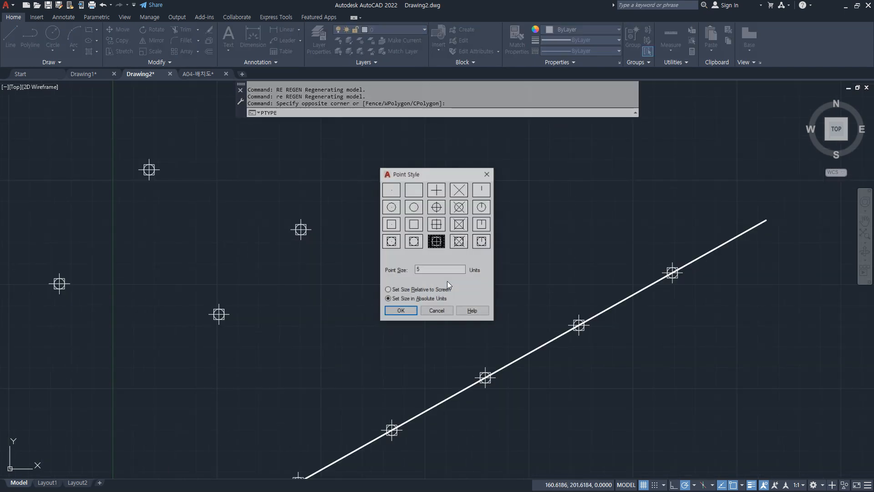
left_click(421, 290)
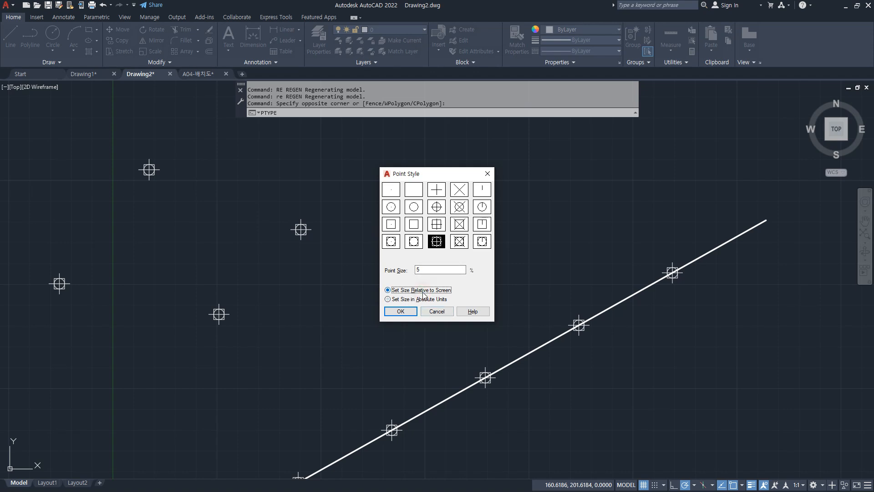
left_click(400, 310)
- Fit the whole drawing in view with Zoom All and regenerate the point markers
type("z")
key("Return")
type("a")
key("Return")
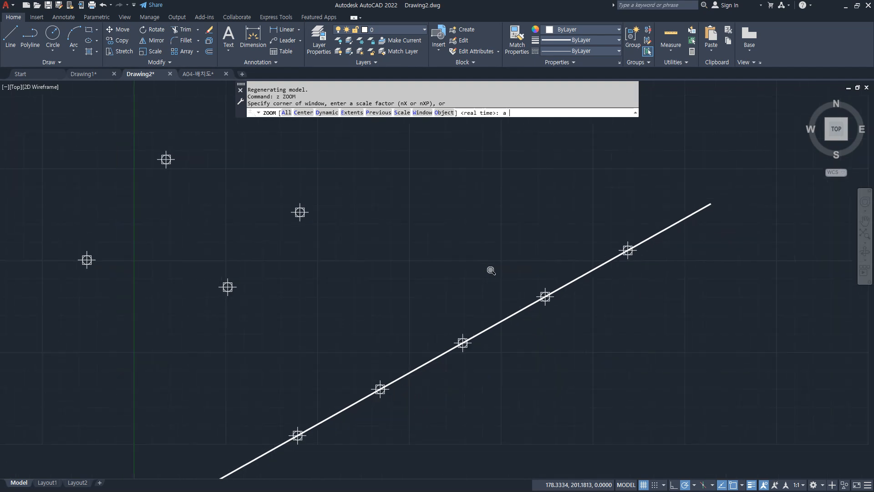
type("re")
key("Return")
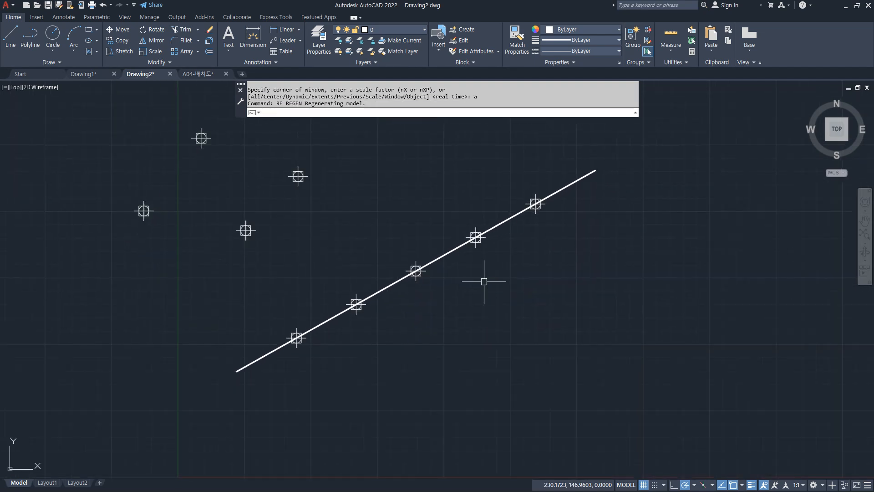
- Try to start a line on one of the scattered point markers using the Intersection and Center snaps
middle_click_drag(176, 205, 302, 292)
scroll(305, 254, "up", 2)
type("l")
key("Return")
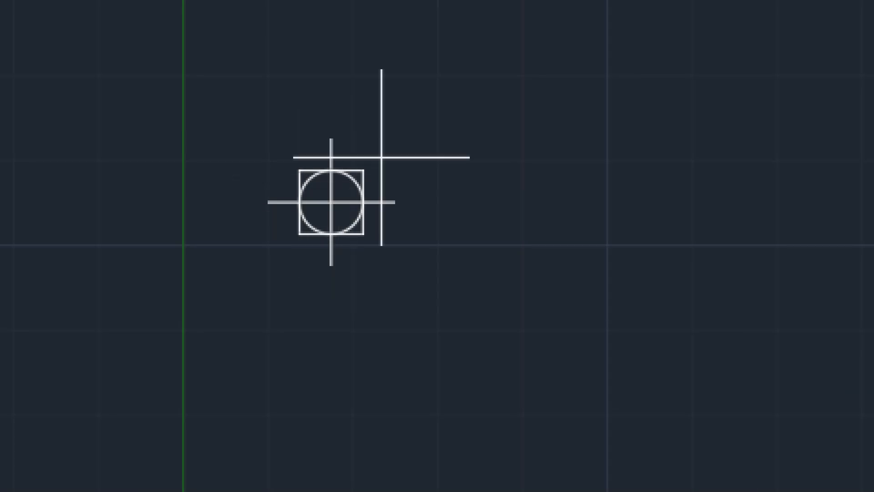
right_click(479, 132, "shift")
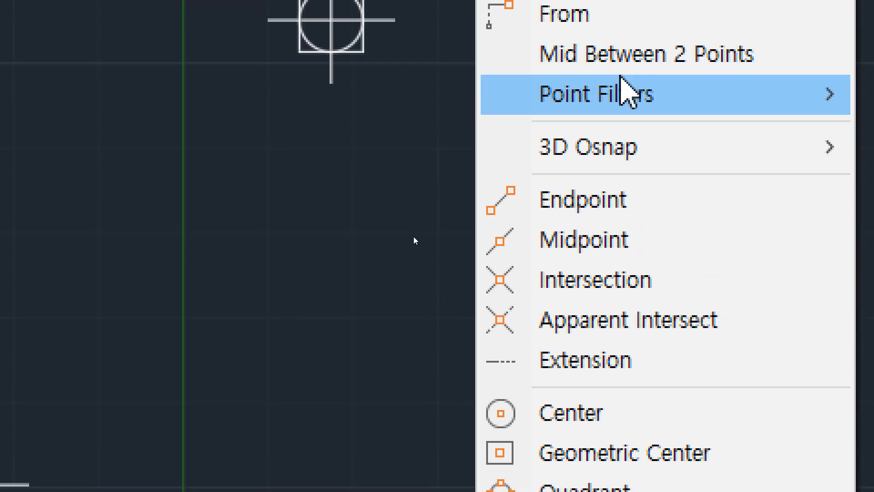
left_click(630, 216)
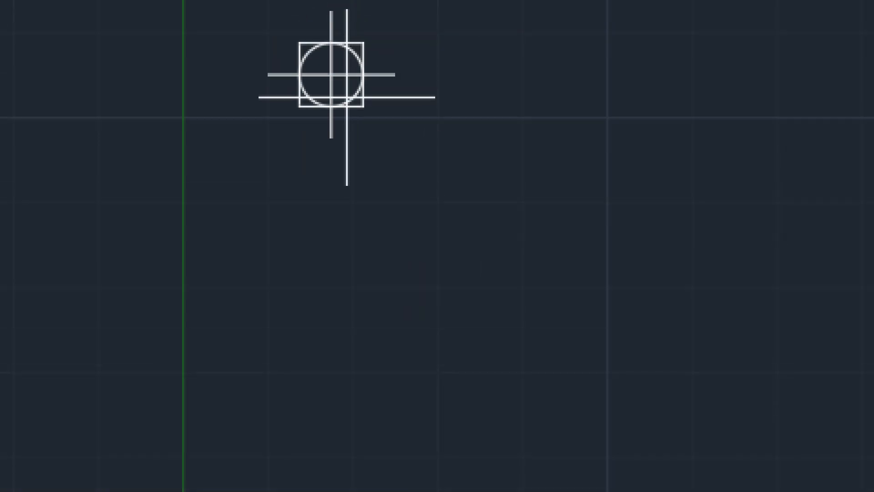
right_click(476, 92, "shift")
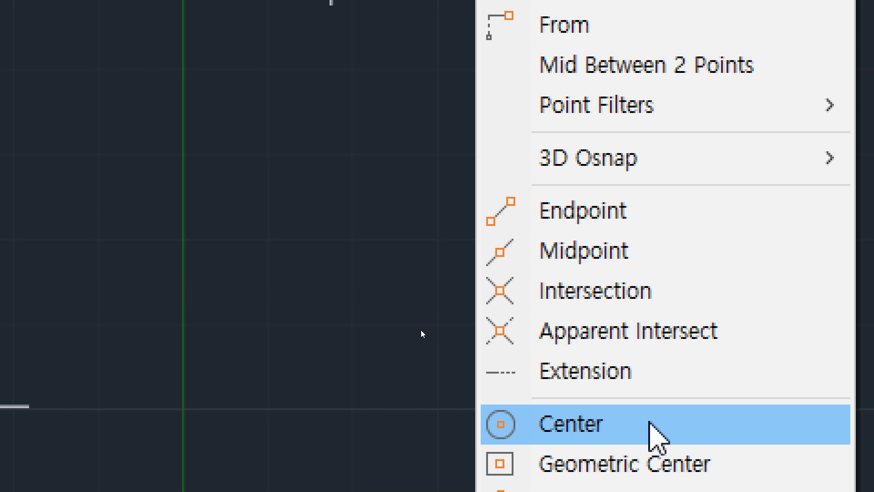
left_click(651, 424)
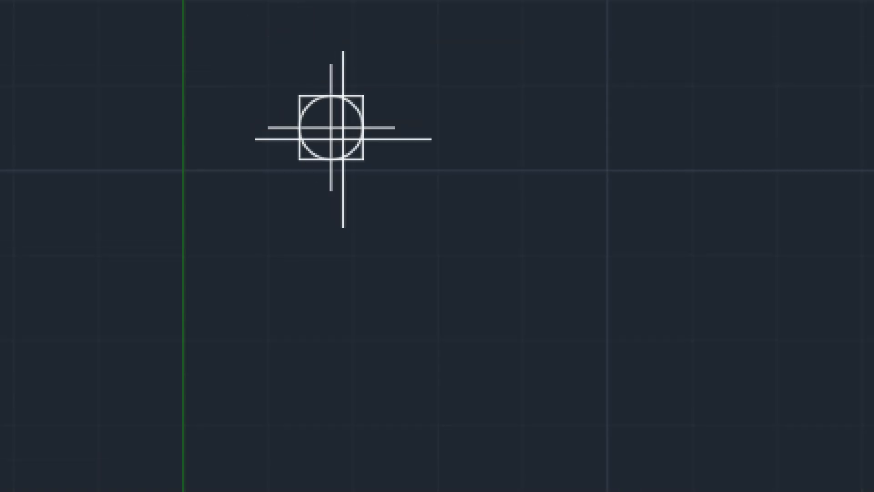
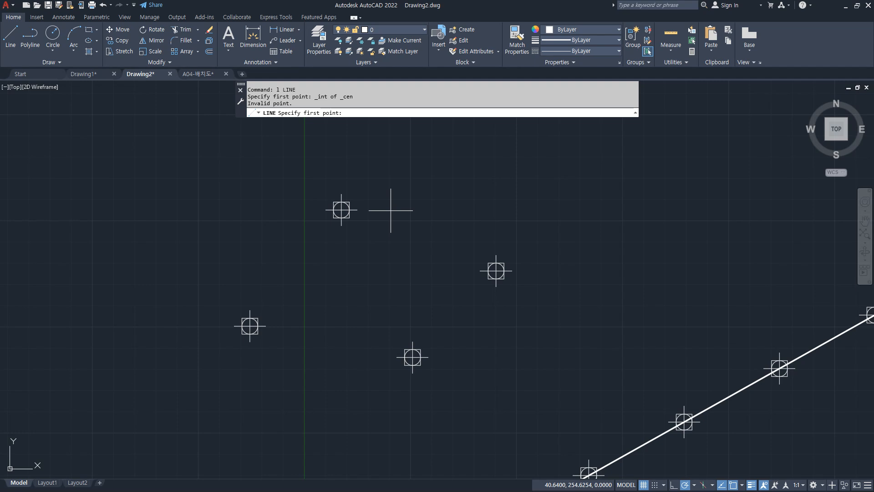
- Review the NODe entry in the Notepad notes and connect the four scattered points with line segments using the Node snap
key("alt+Tab")
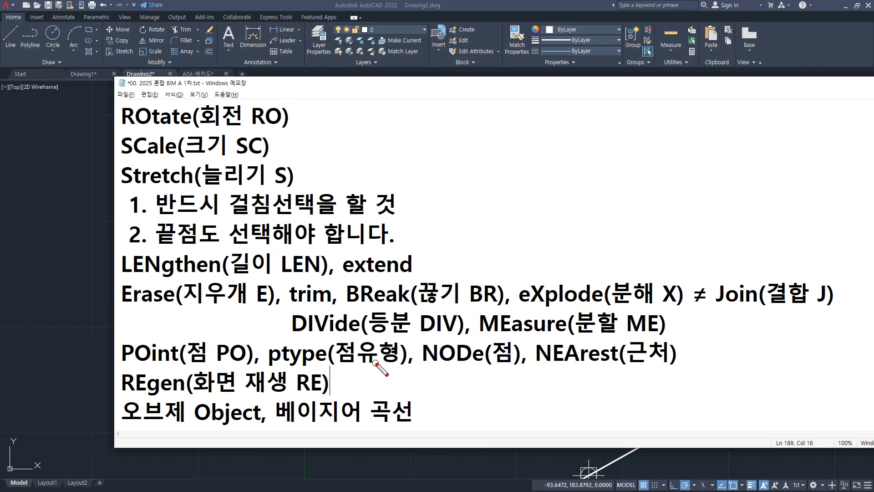
mouse_move(432, 361)
left_mouse_down()
mouse_move(516, 366)
mouse_move(439, 368)
left_mouse_up()
key("Escape")
left_click(299, 4)
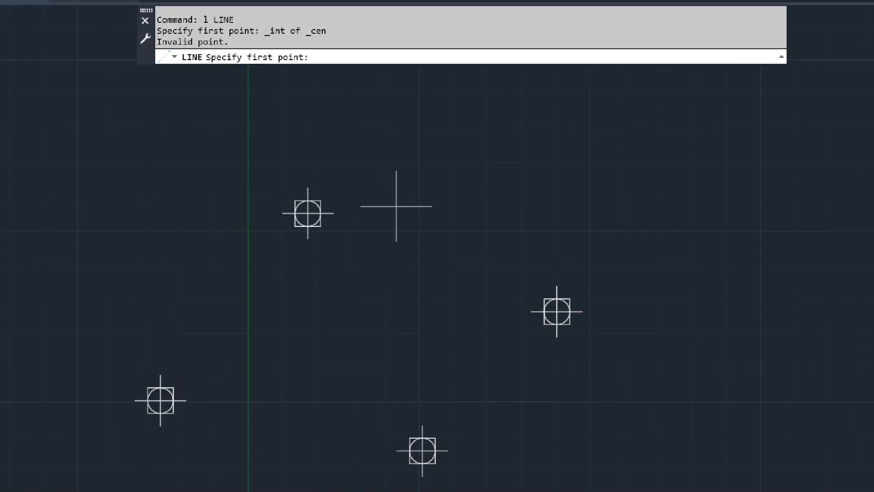
right_click(378, 156, "shift")
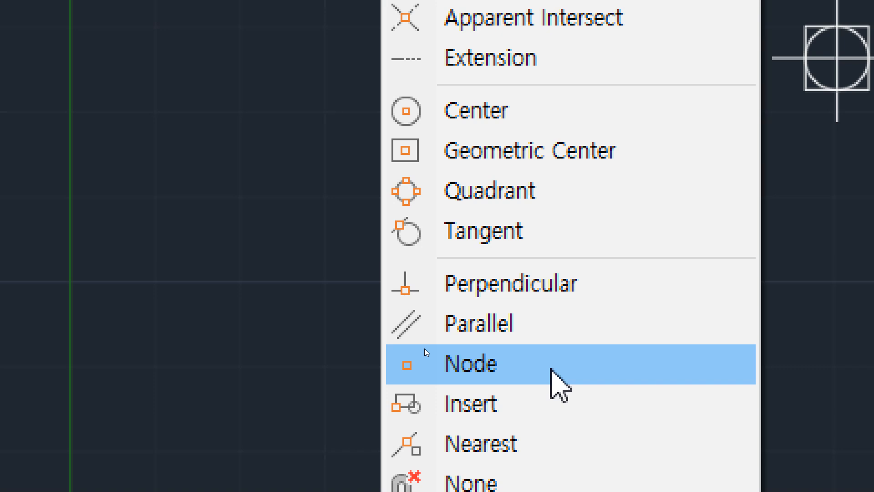
left_click(551, 370)
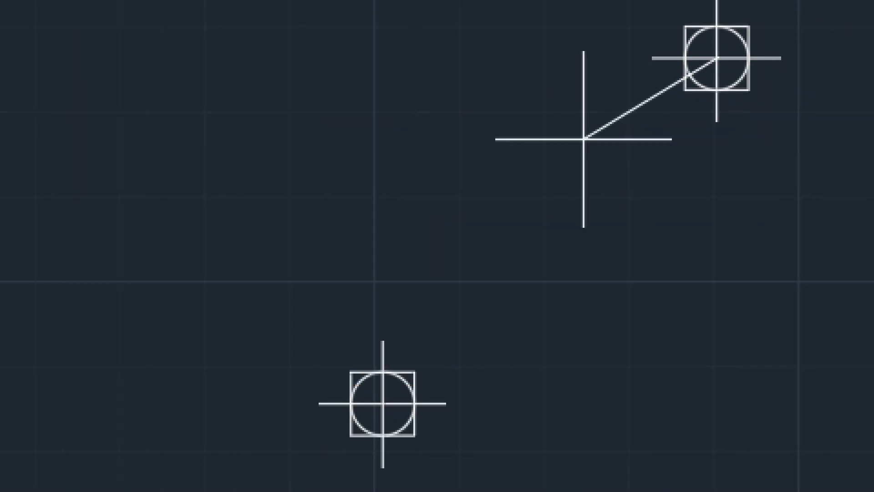
left_click(383, 403)
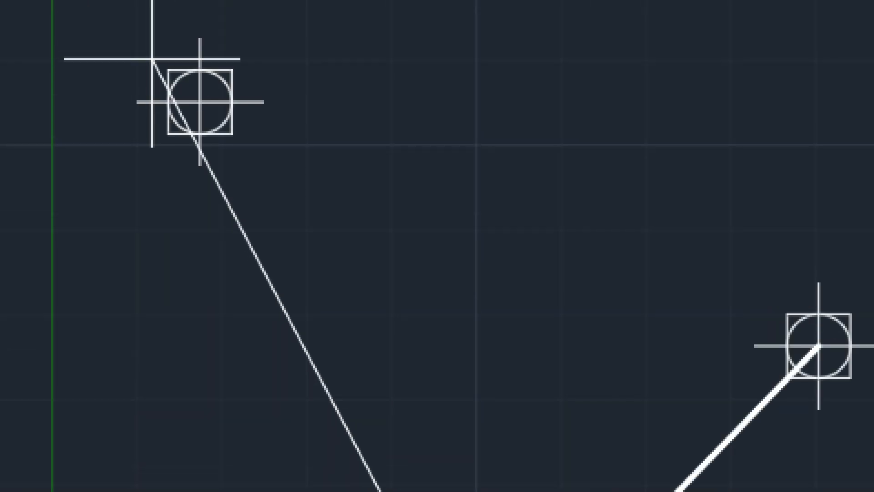
left_click(201, 102)
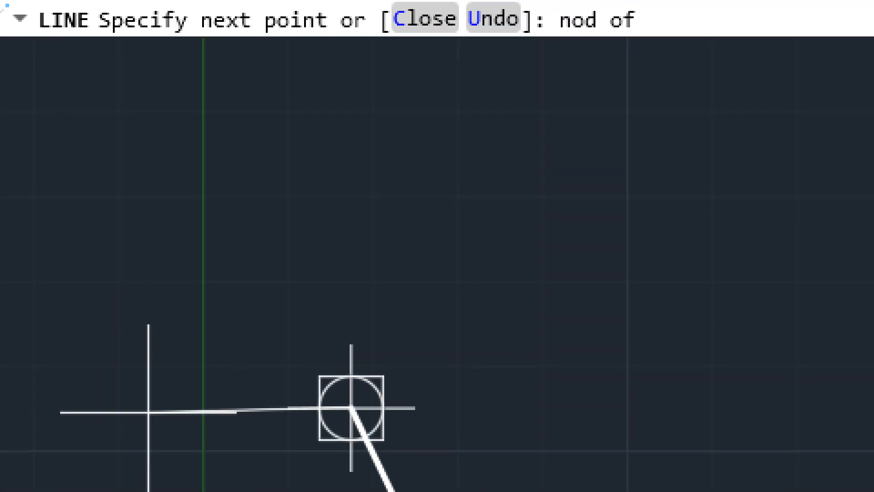
left_click(251, 324)
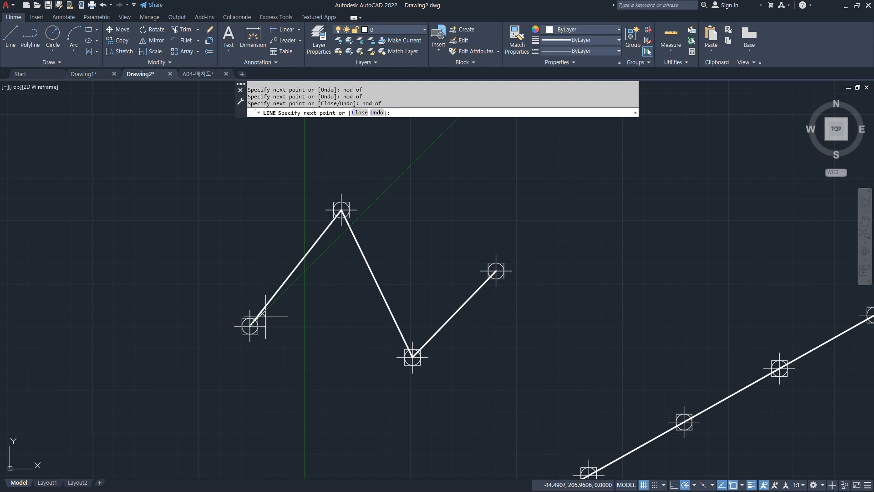
key("Escape")
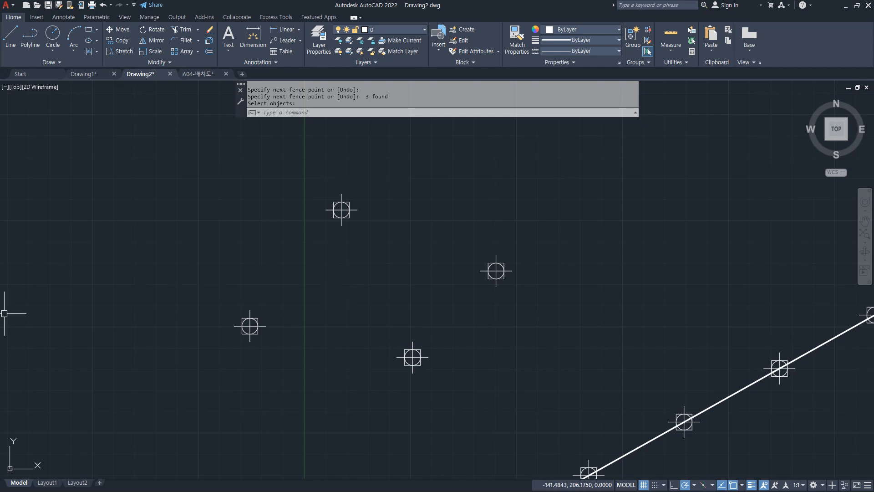
- Review the NEArest entry in the Notepad notes and draw a line from the long diagonal line to a scattered point using the Nearest snap
key("alt+Tab")
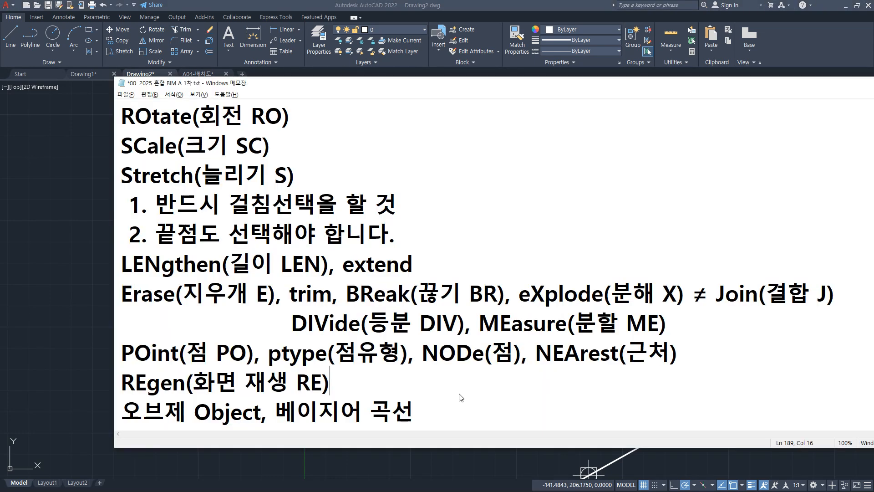
left_click_drag(546, 371, 692, 371)
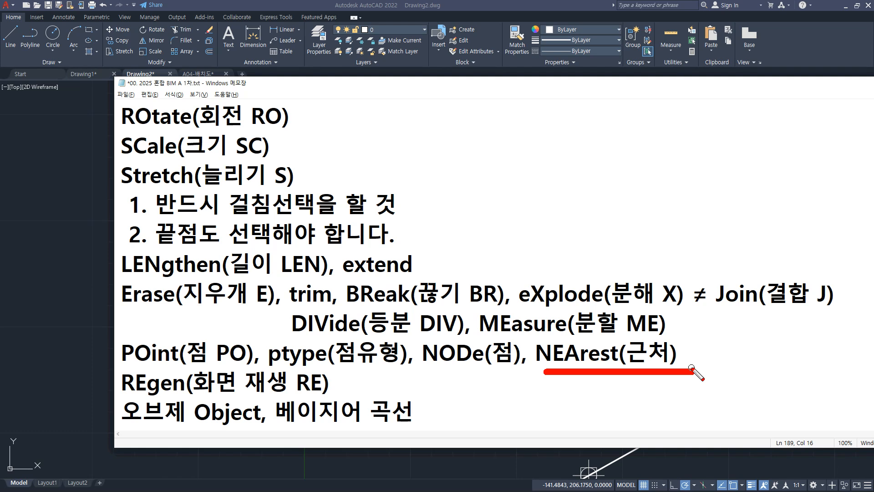
key("Escape")
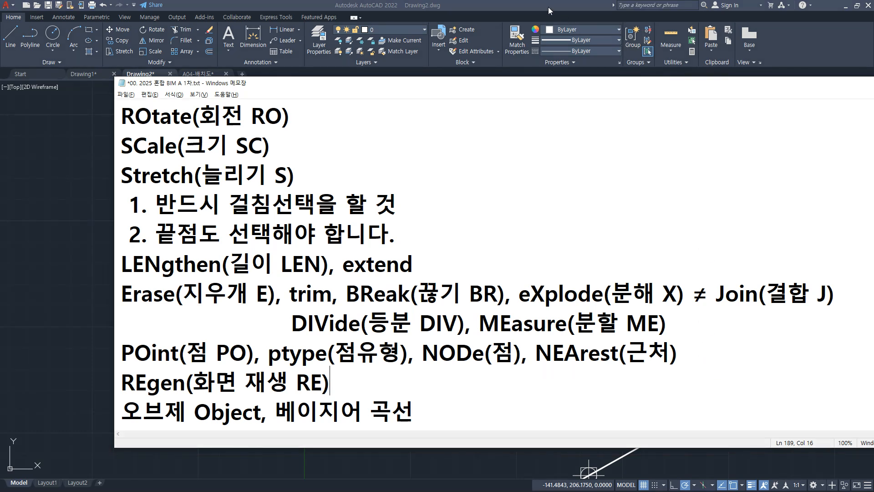
left_click(550, 7)
type("l")
key("Return")
right_click(457, 167, "shift")
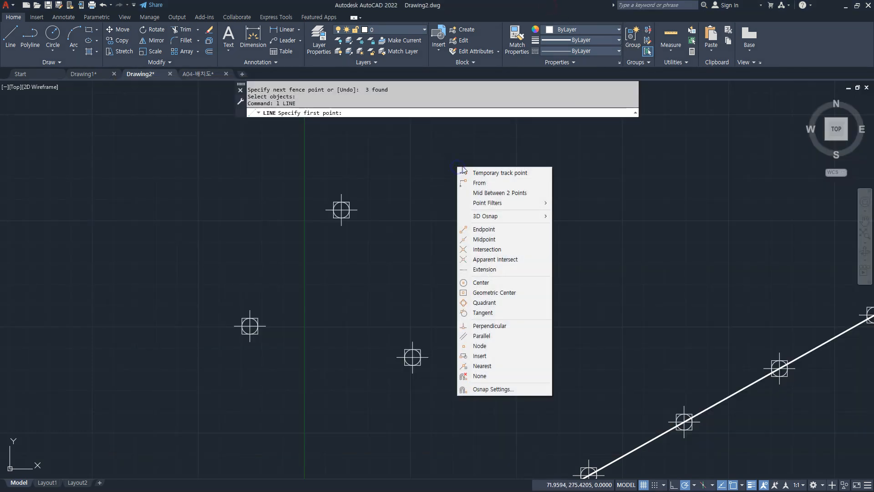
left_click(482, 366)
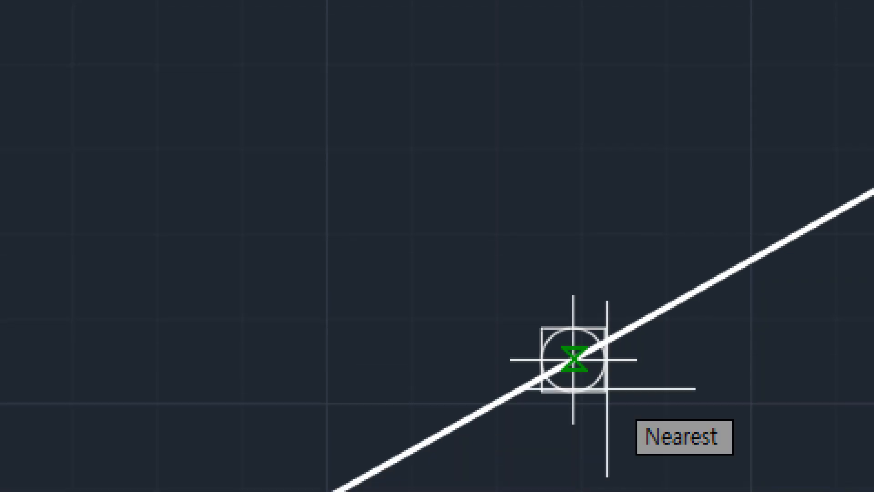
left_click(574, 360)
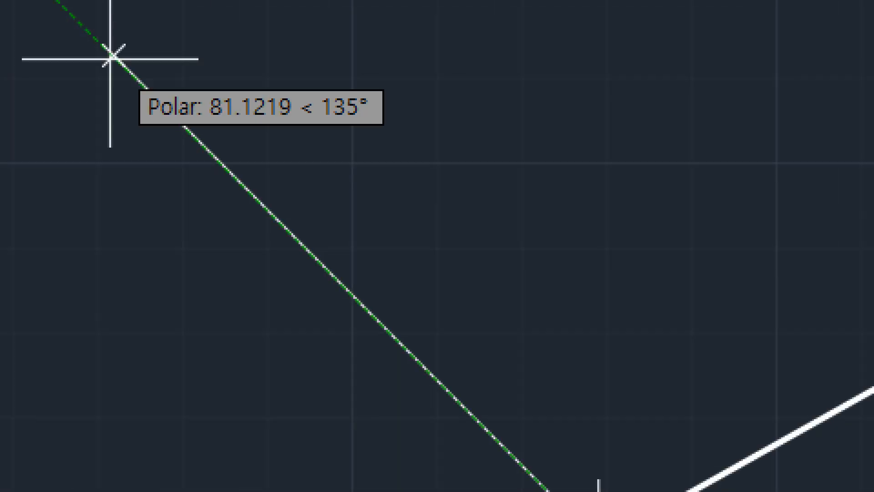
right_click(353, 86, "shift")
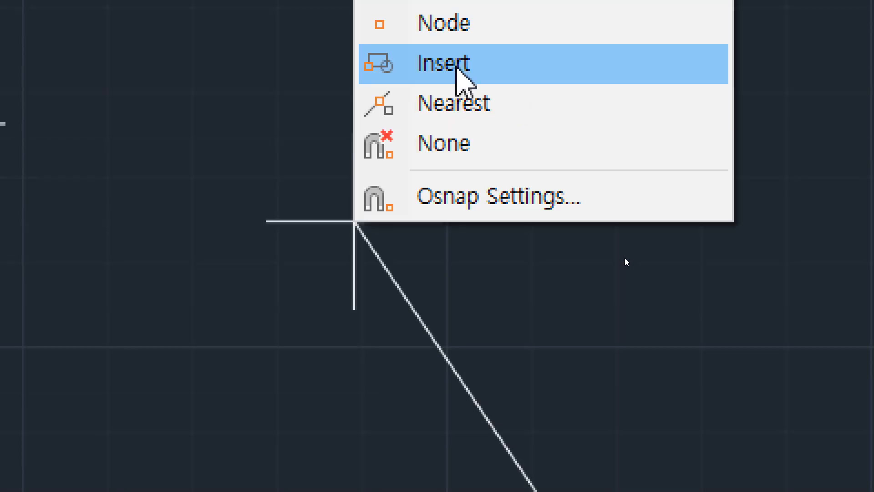
left_click(457, 109)
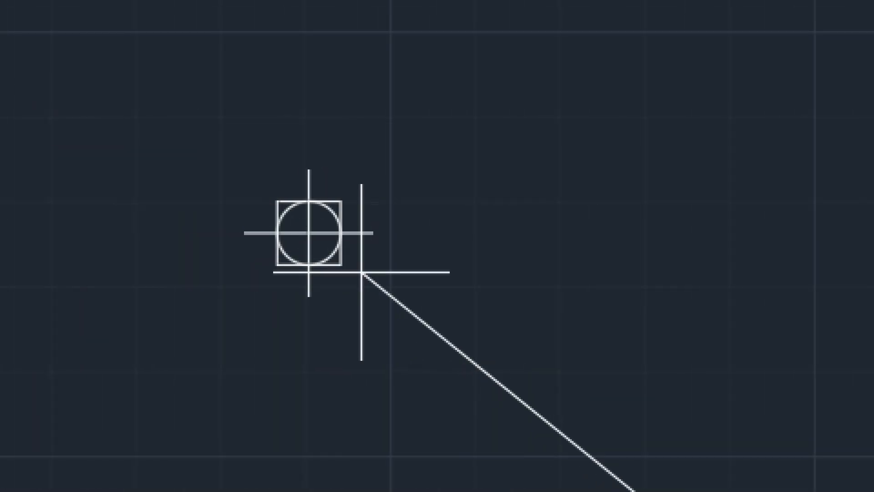
left_click(309, 233)
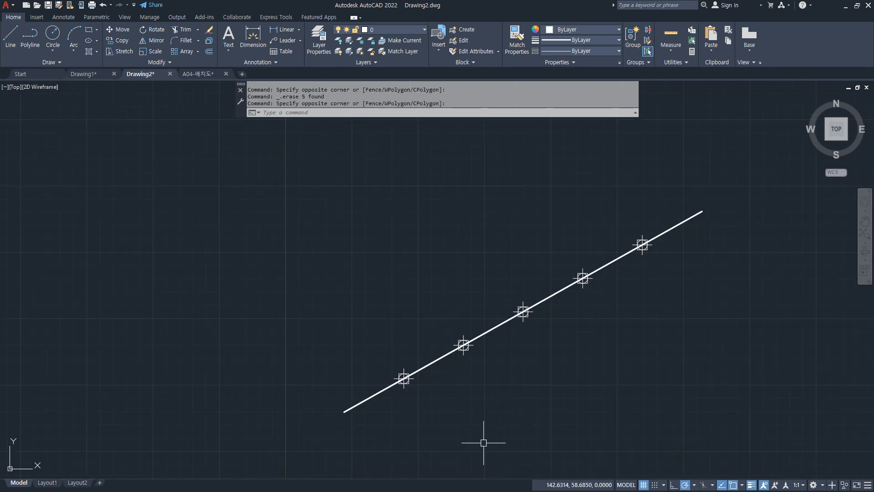
left_click_drag(373, 376, 592, 256)
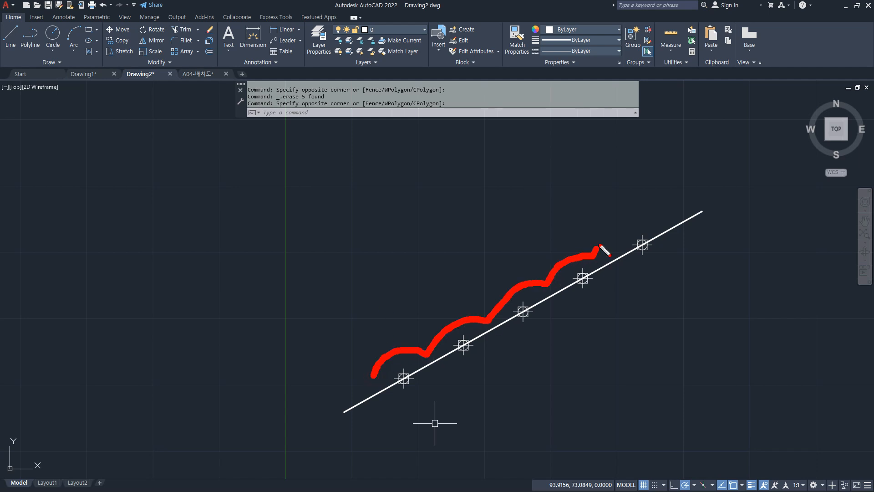
key("Escape")
left_click(312, 147)
left_click(706, 441)
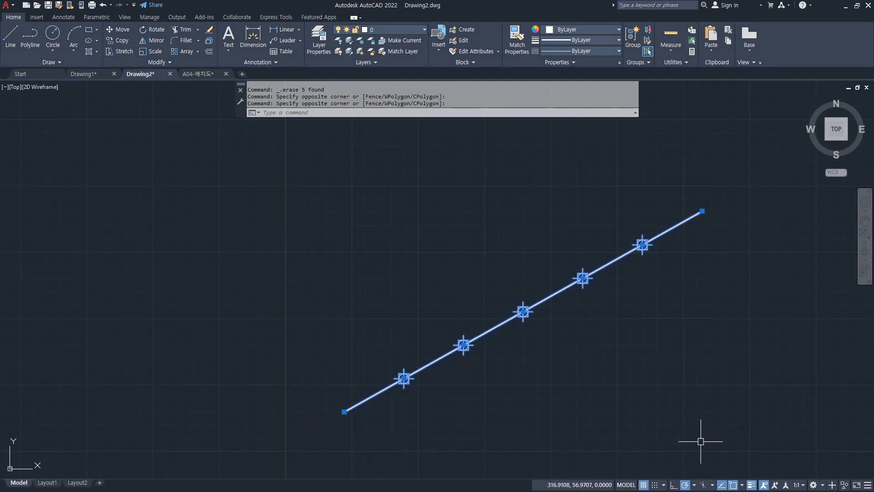
key("Escape")
- Erase the five division points along the diagonal line, leaving the line itself out of the selection
left_click(371, 155)
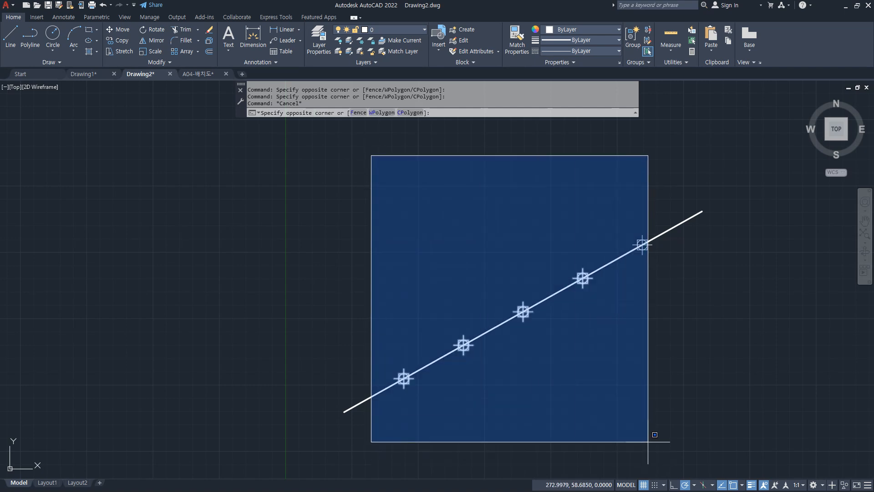
left_click(678, 449)
type("e")
key("Return")
- Place points at 100-unit intervals along the diagonal line with Measure, counting from its lower end
type("me")
key("Return")
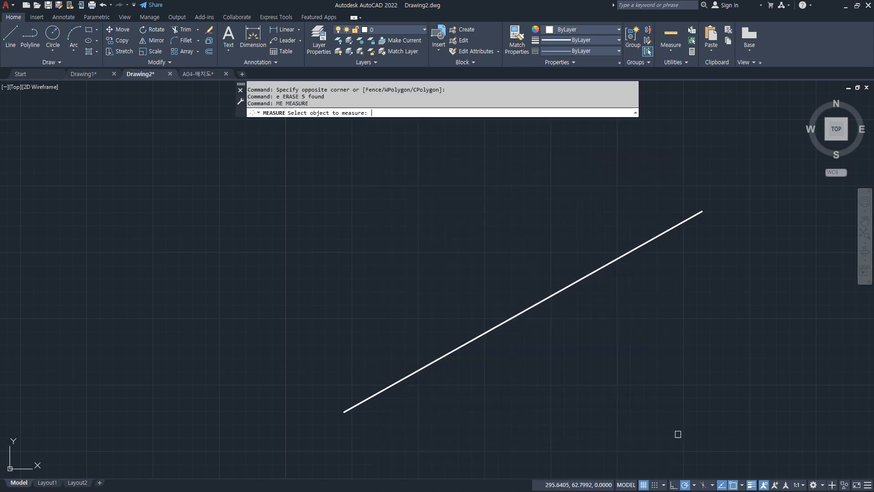
key("ctrl+2")
left_click_drag(420, 382, 412, 366)
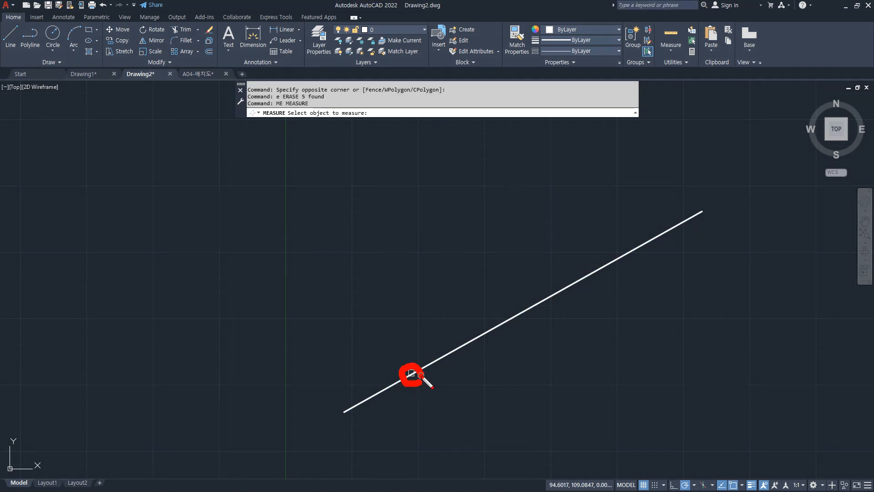
mouse_move(344, 402)
left_mouse_down()
mouse_move(457, 332)
mouse_move(503, 328)
left_mouse_up()
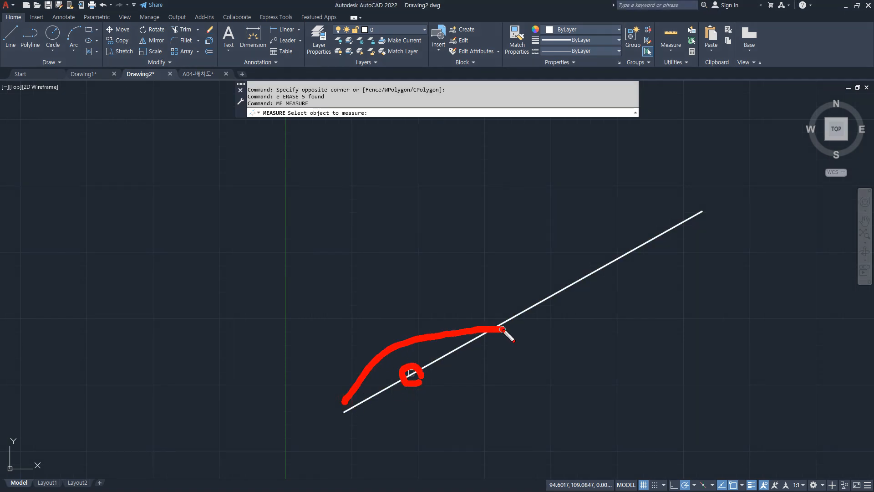
key("Escape")
key("ctrl+2")
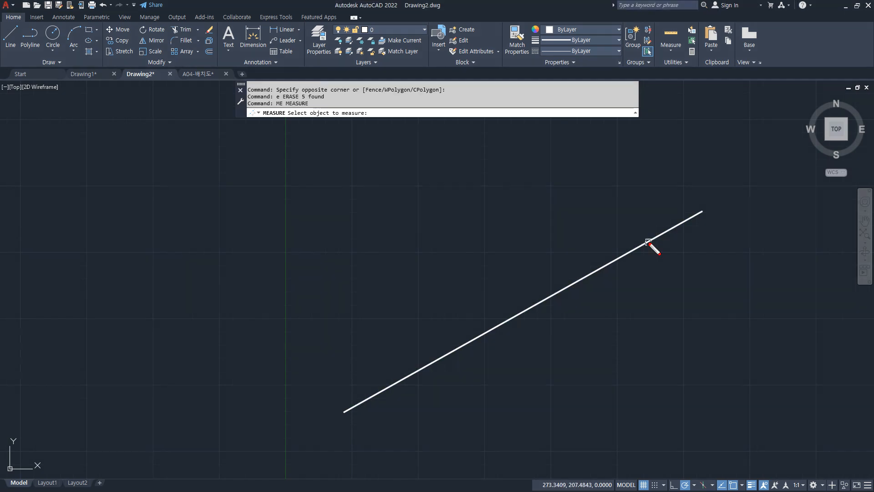
mouse_move(694, 211)
left_mouse_down()
mouse_move(494, 255)
mouse_move(496, 276)
left_mouse_up()
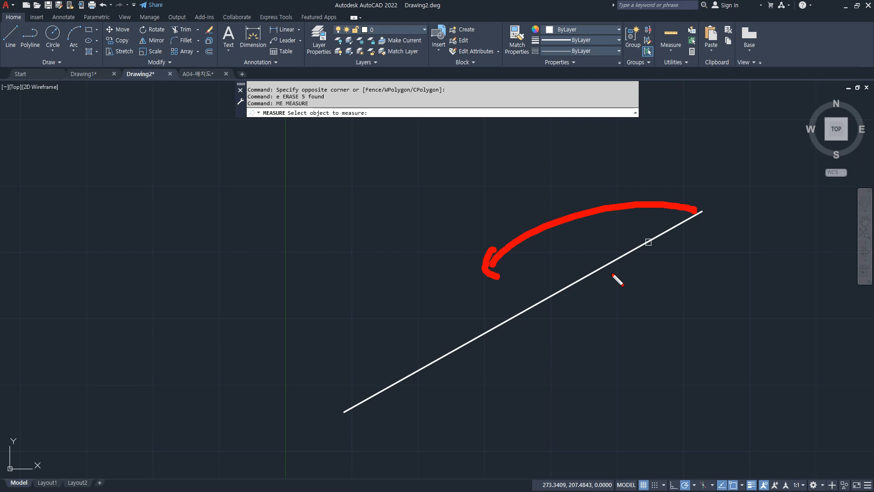
mouse_move(647, 264)
left_mouse_down()
mouse_move(658, 250)
mouse_move(703, 235)
left_mouse_up()
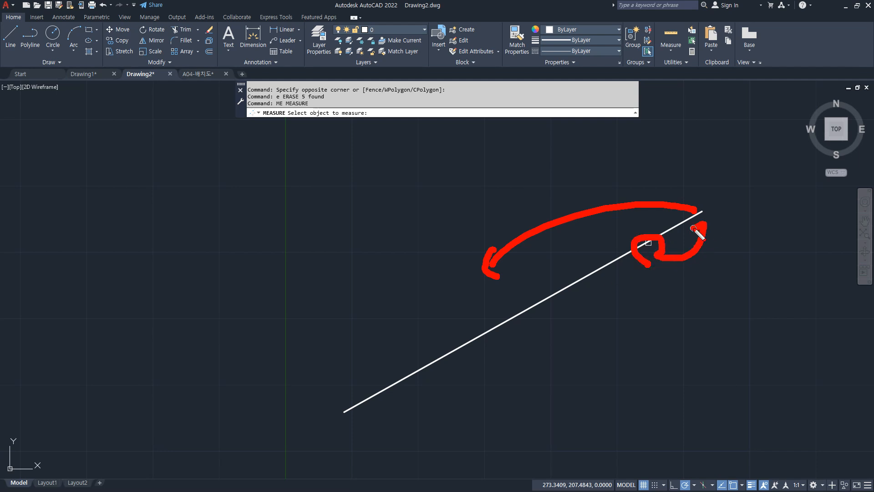
mouse_move(642, 210)
left_mouse_down()
mouse_move(422, 356)
mouse_move(275, 372)
mouse_move(270, 382)
left_mouse_up()
key("Escape")
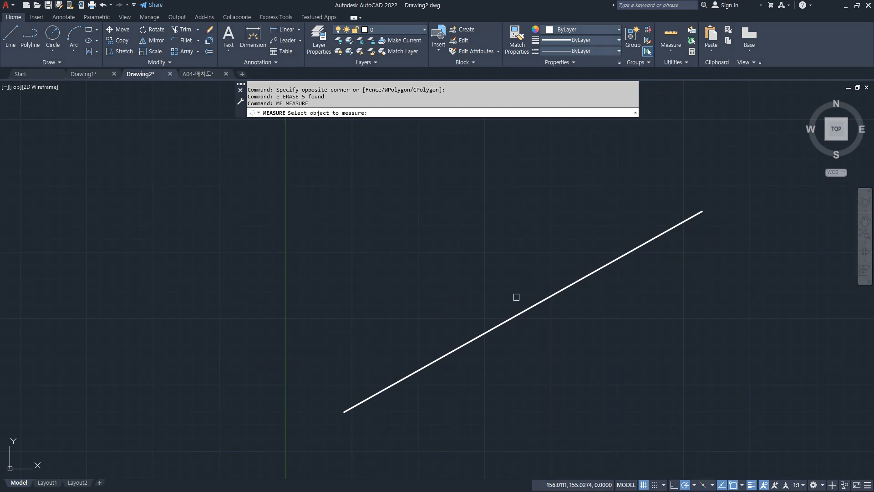
left_click(395, 379)
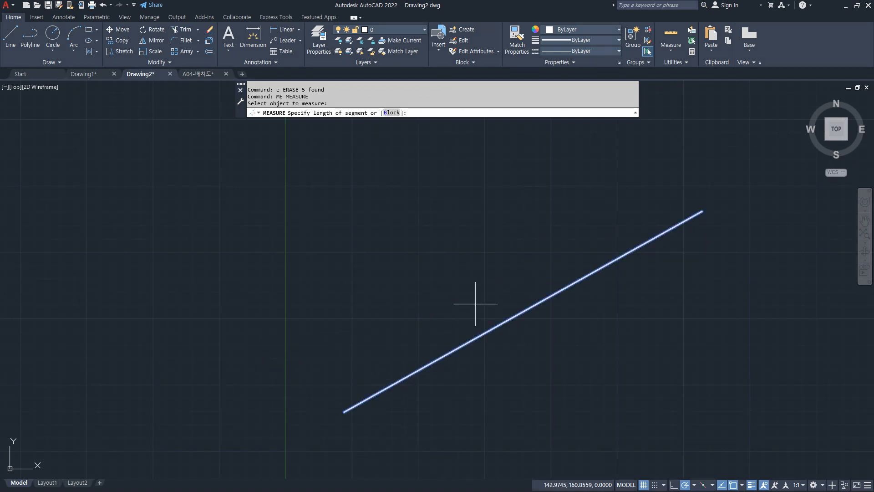
key("Return")
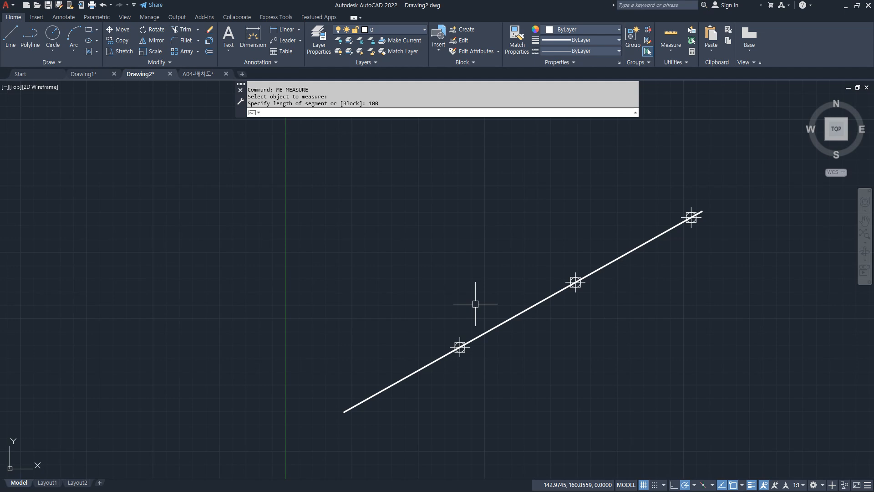
mouse_move(333, 419)
left_mouse_down()
mouse_move(367, 357)
mouse_move(533, 263)
mouse_move(673, 214)
left_mouse_up()
mouse_move(746, 230)
left_mouse_down()
mouse_move(746, 212)
mouse_move(744, 237)
left_mouse_up()
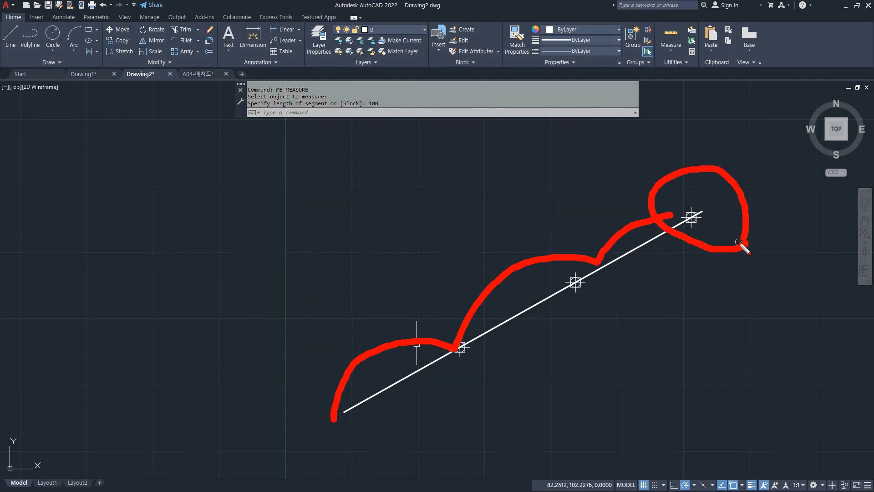
key("Escape")
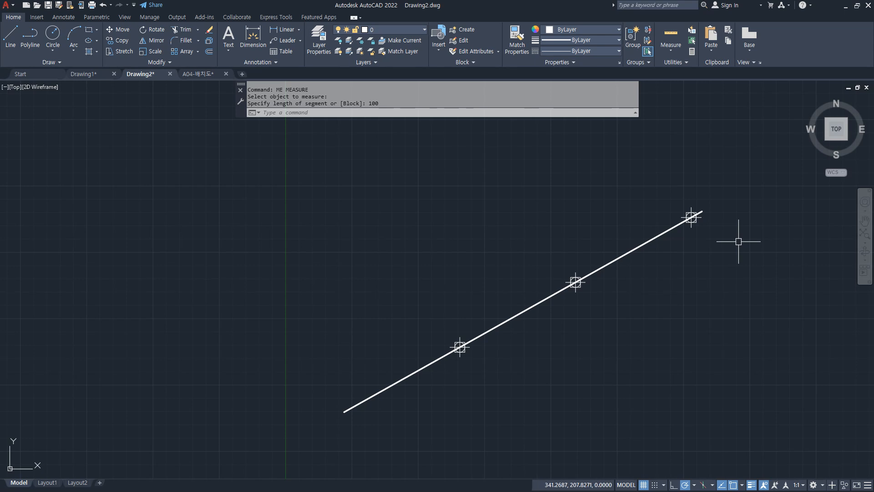
- Draw horizontal, vertical and 45-degree construction lines through one common point in an empty area of the drawing
type("z")
key("Return")
type("a")
key("Return")
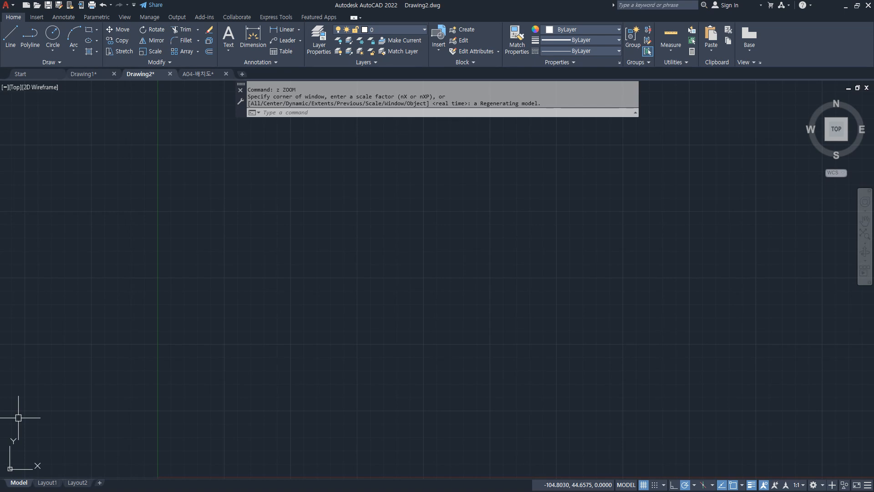
type("x")
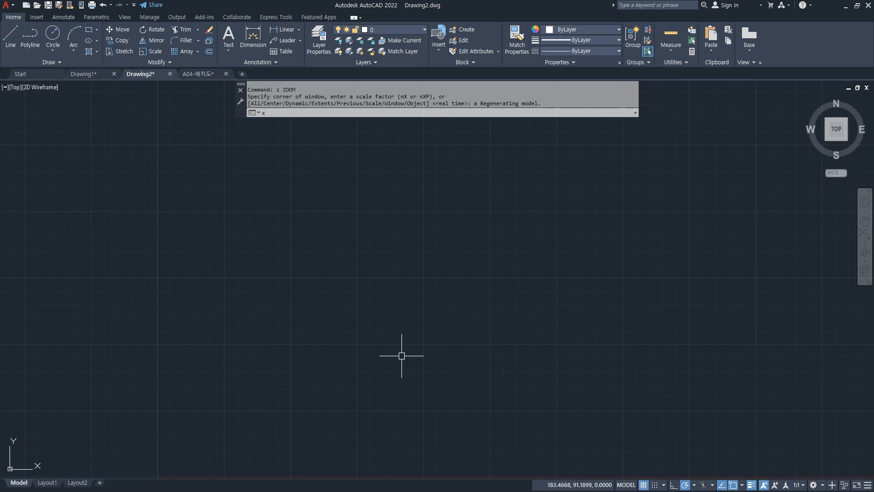
type("l")
key("Return")
left_click(400, 284)
left_click(462, 284)
left_click(411, 252)
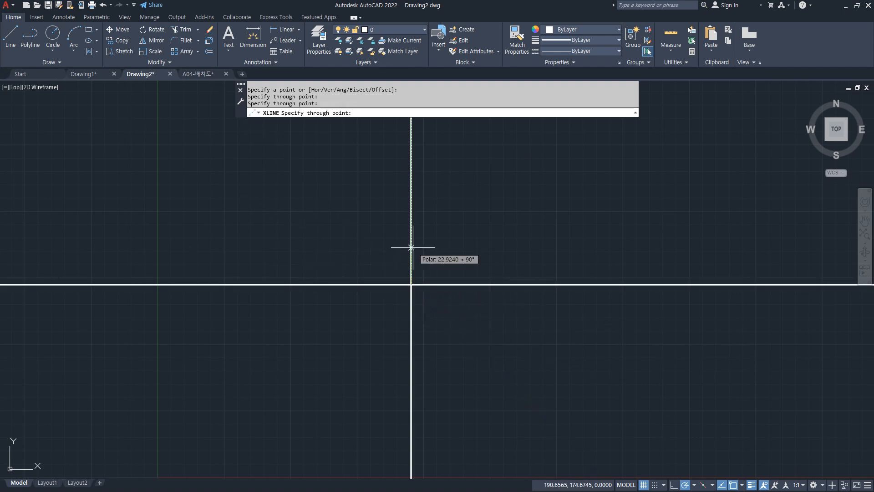
left_click(446, 248)
key("Return")
- Trim the lower-left half of the 45-degree construction line back to the common intersection point
type("yt")
key("Return")
key("Escape")
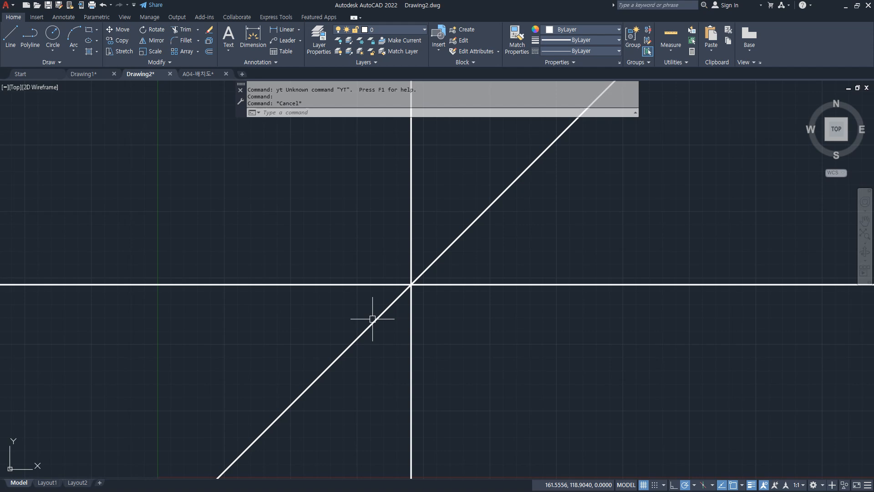
type("t")
key("Return")
left_click(411, 284)
key("Escape")
key("Escape")
type("tr")
key("Return")
left_click(368, 326)
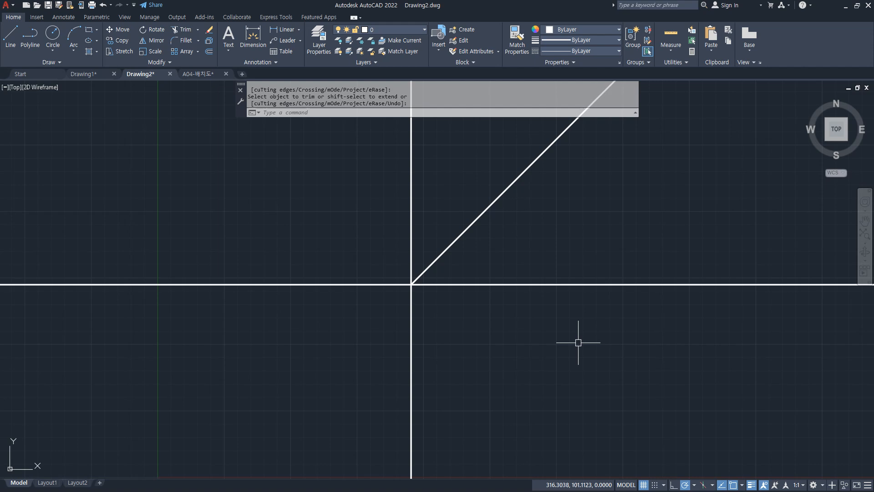
key("Return")
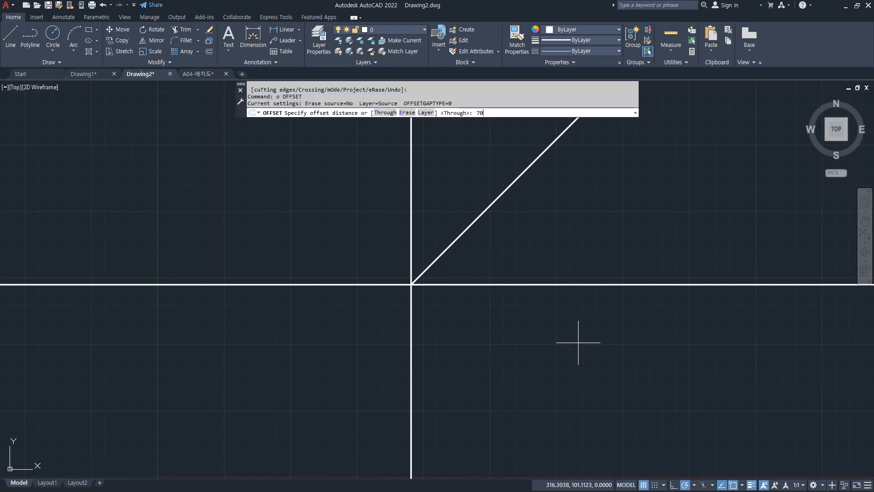
- Offset the vertical construction line 70 units to its left
type("70")
key("Return")
left_click(411, 322)
left_click(298, 324)
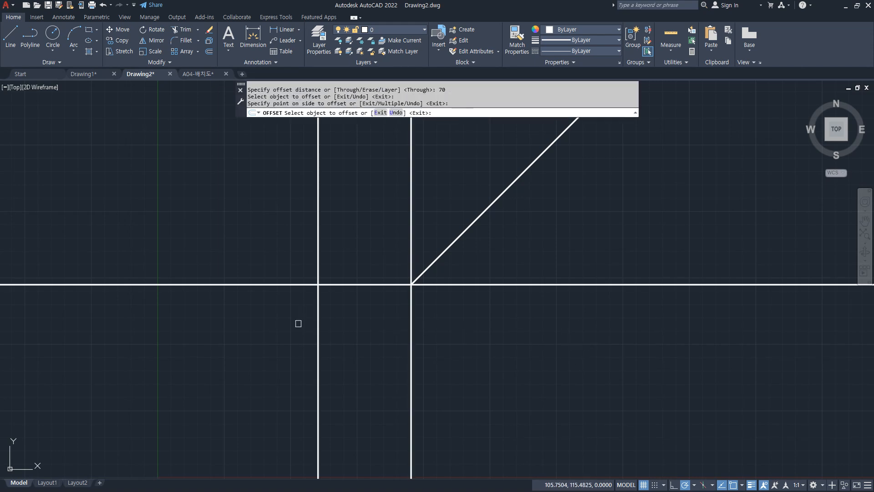
key("Return")
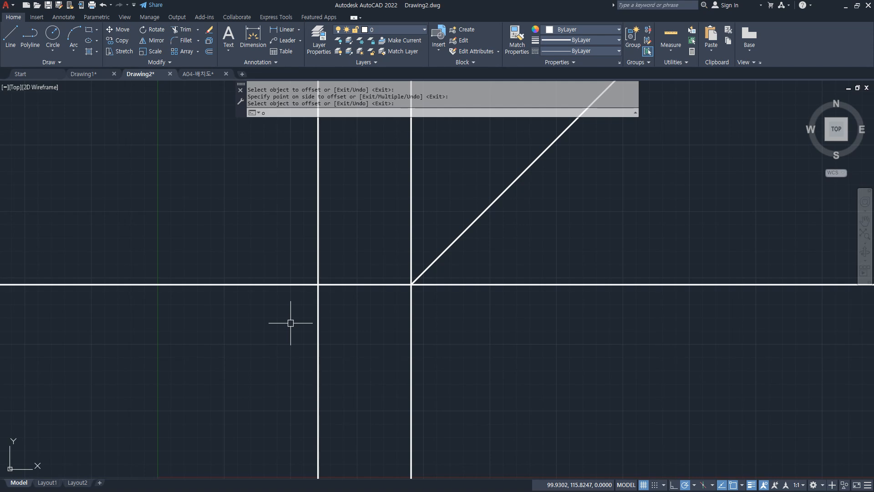
- Offset the horizontal construction line 50 units downward
type("o")
key("Return")
type("50")
key("Return")
left_click(372, 283)
left_click(373, 331)
- Trim the vertical lines below the lower horizontal line and the horizontal lines left of the offset vertical line
type("tr")
key("Return")
left_click(257, 388)
left_click(450, 384)
left_click(233, 278)
left_click(245, 397)
key("Return")
- Draw a horizontal line above the front view area to the diagonal, continuing vertically down to the lower horizontal line
type("l")
key("Return")
left_click(280, 239)
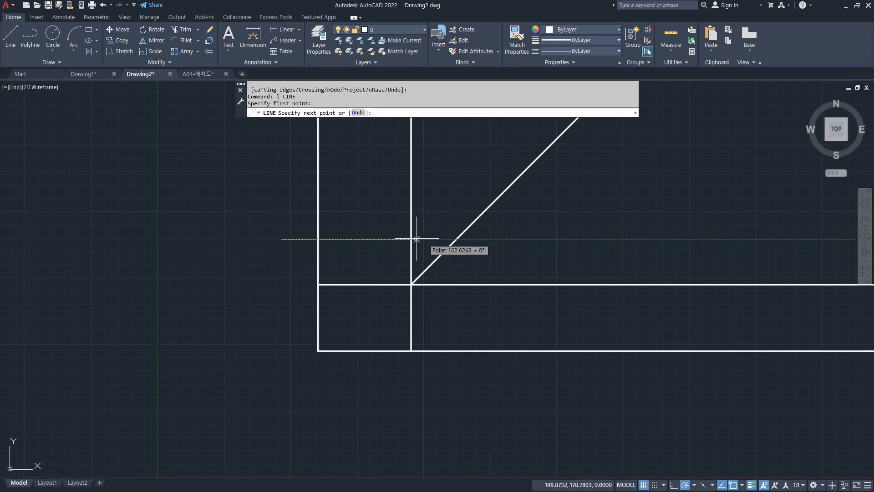
left_click(457, 239)
left_click(456, 351)
key("Return")
- Offset the new vertical line 30 units to the right and the new horizontal line 30 units upward
type("o")
key("Return")
type("30")
key("Return")
left_click(457, 328)
left_click(504, 316)
left_click(376, 239)
left_click(374, 219)
key("Return")
- Try to join the 30-unit offset vertical line with the diagonal using Fillet
type("f")
key("Return")
left_click(495, 254)
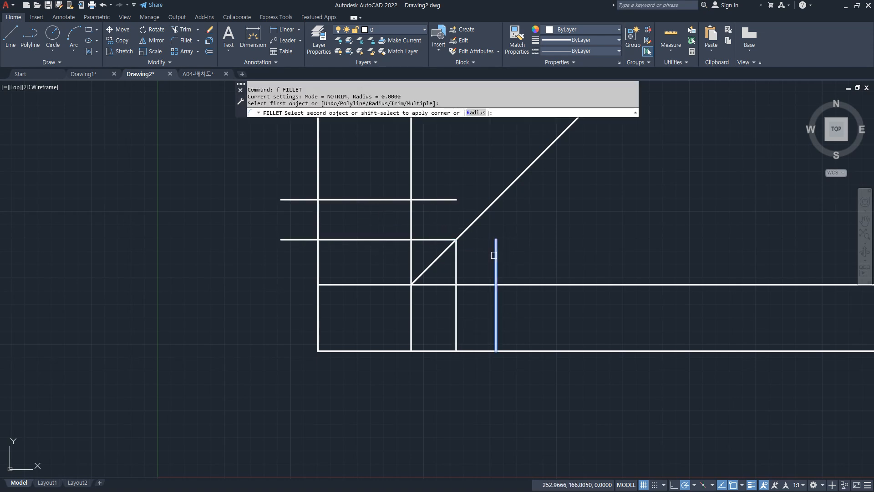
left_click(479, 220)
- Fillet the diagonal and the offset vertical line into a sharp corner with radius 0 and Trim mode on
type("f")
key("Return")
type("r")
key("Return")
type("0")
key("Return")
type("t")
key("Return")
type("t")
key("Return")
left_click(469, 227)
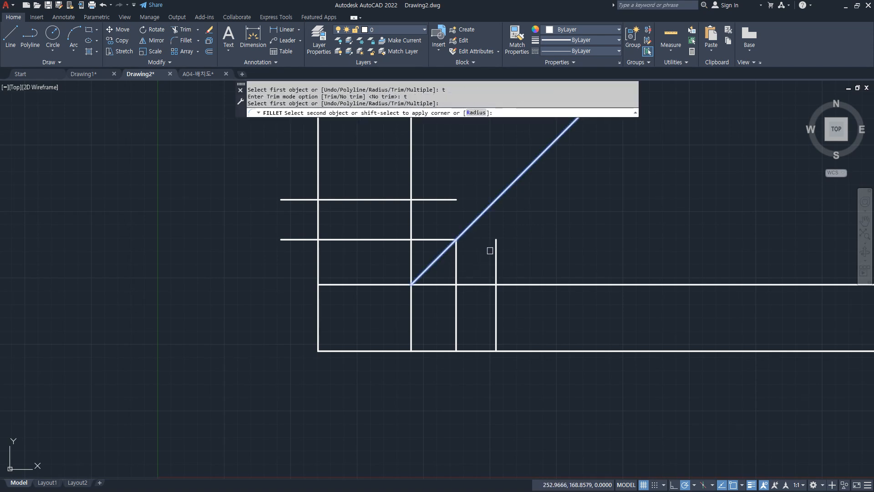
left_click(496, 251)
- Trim all excess segments with fence selections, leaving three separate view rectangles and the 45-degree diagonal
type("tr")
key("Return")
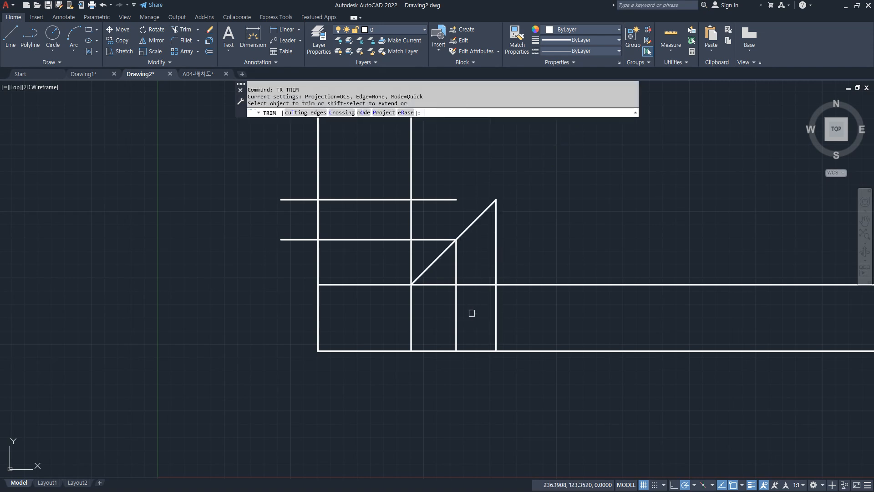
type("f")
key("Return")
left_click(535, 365)
left_click(519, 253)
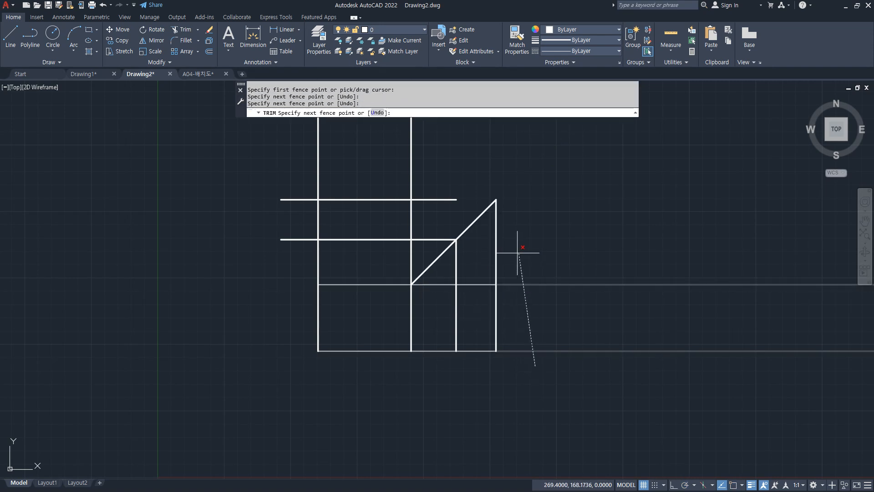
left_click(443, 273)
left_click(432, 386)
left_click(293, 389)
left_click(303, 175)
left_click(418, 174)
left_click(417, 245)
left_click(186, 279)
key("Return")
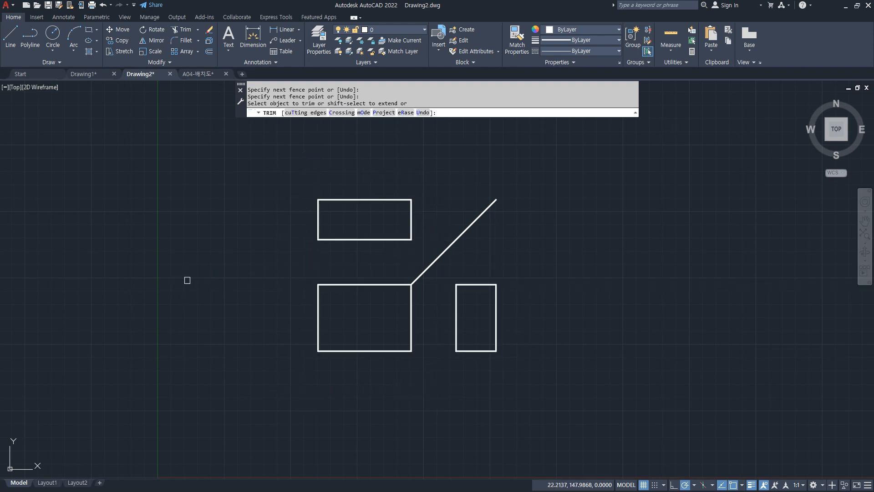
key("Return")
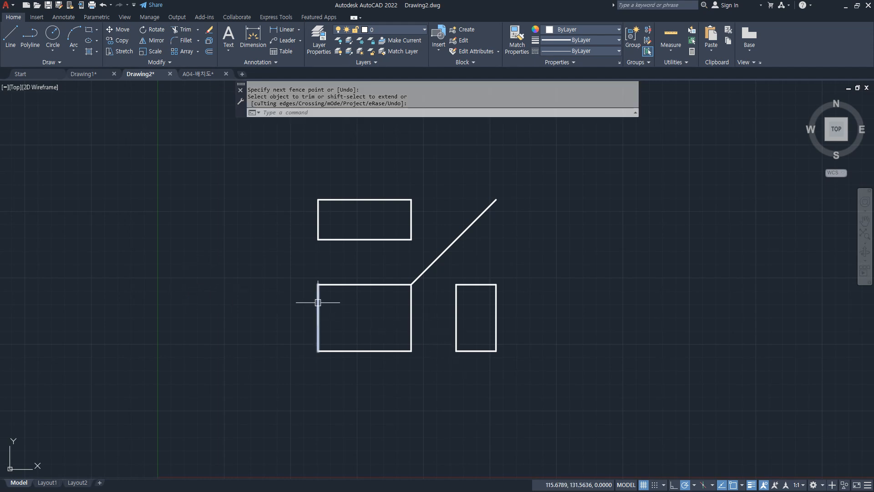
- Offset the front view's top edge 10 units down, and its bottom edge up twice in successive 10-unit steps
type("o")
key("Return")
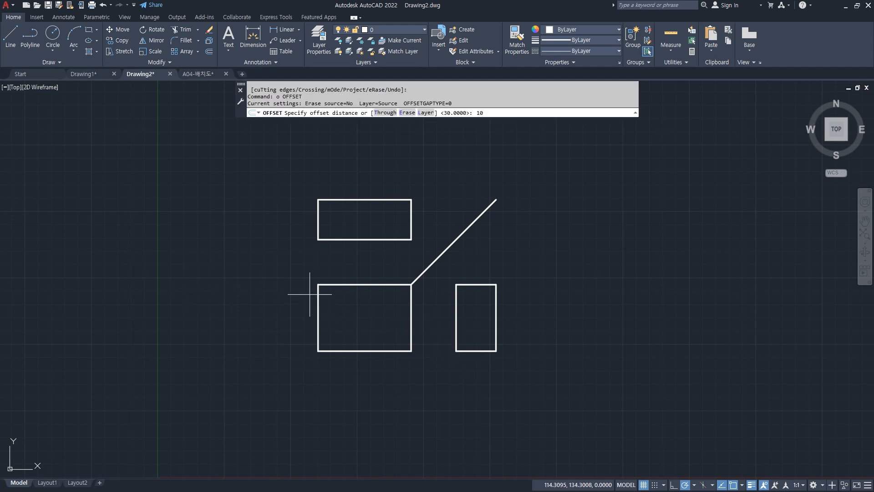
key("Return")
left_click(329, 285)
left_click(331, 304)
key("Return")
key("Return")
key("Return")
left_click(351, 350)
left_click(357, 334)
left_click(361, 338)
left_click(363, 317)
key("Return")
- Draw a sloped line in the front view from the right edge 20 units up to the left edge 10 units below the top
type("l")
key("Return")
scroll(389, 317, "up", 2)
left_click(425, 328)
left_click(277, 286)
key("Return")
- Erase the two horizontal helper lines that meet the ends of the sloped line in the front view
left_click(382, 286)
type("e")
key("Return")
left_click(366, 327)
type("e")
key("Return")
type("l")
key("Return")
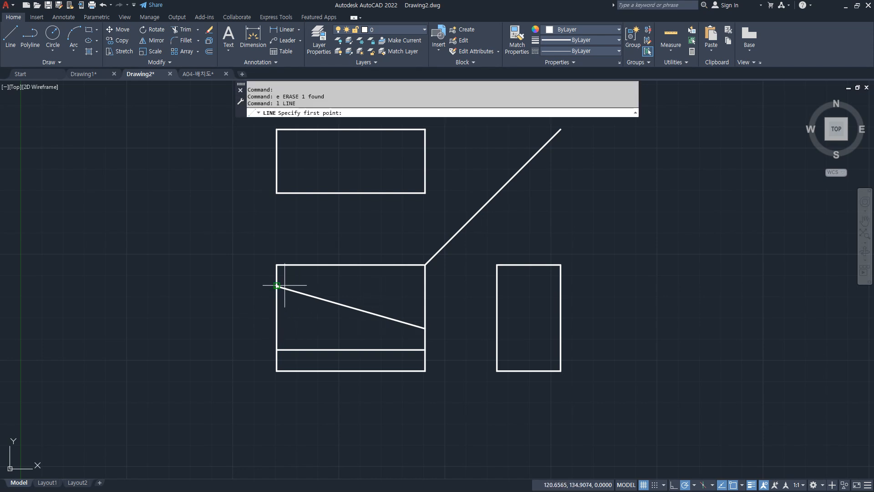
key("Escape")
- Offset the front view's left edge 30 units to the right
type("o")
key("Return")
type("30")
key("Return")
left_click(277, 292)
left_click(319, 292)
- Trim the front view's upper-right corner outside the step and slope, and the offset vertical line below the slope
type("tr")
key("Return")
left_click_drag(365, 251, 449, 308)
key("Return")
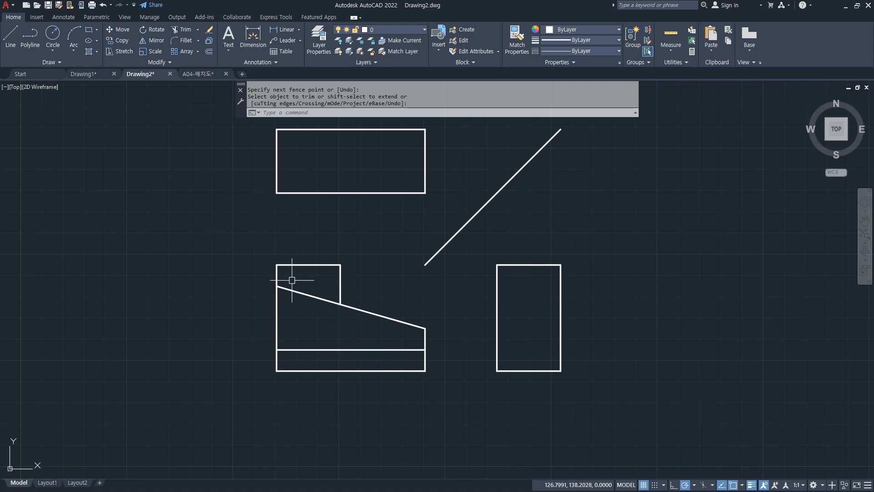
mouse_move(256, 281)
left_mouse_down()
mouse_move(453, 336)
mouse_move(341, 319)
mouse_move(278, 283)
left_mouse_up()
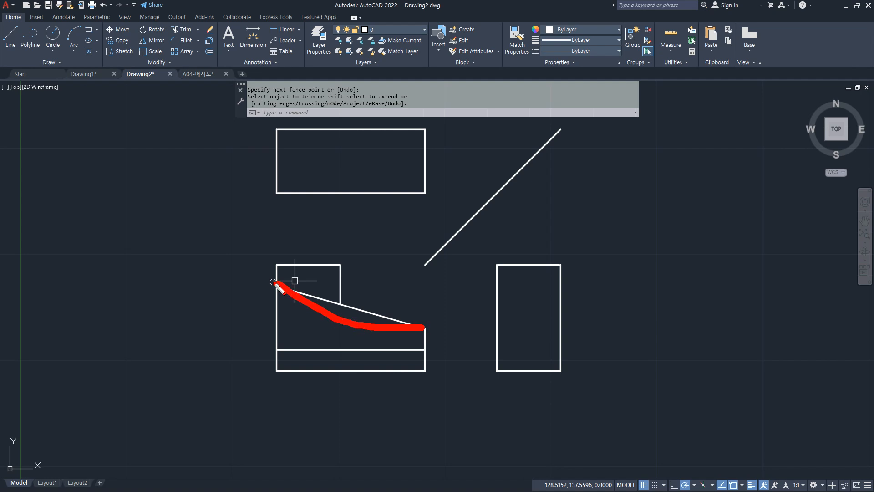